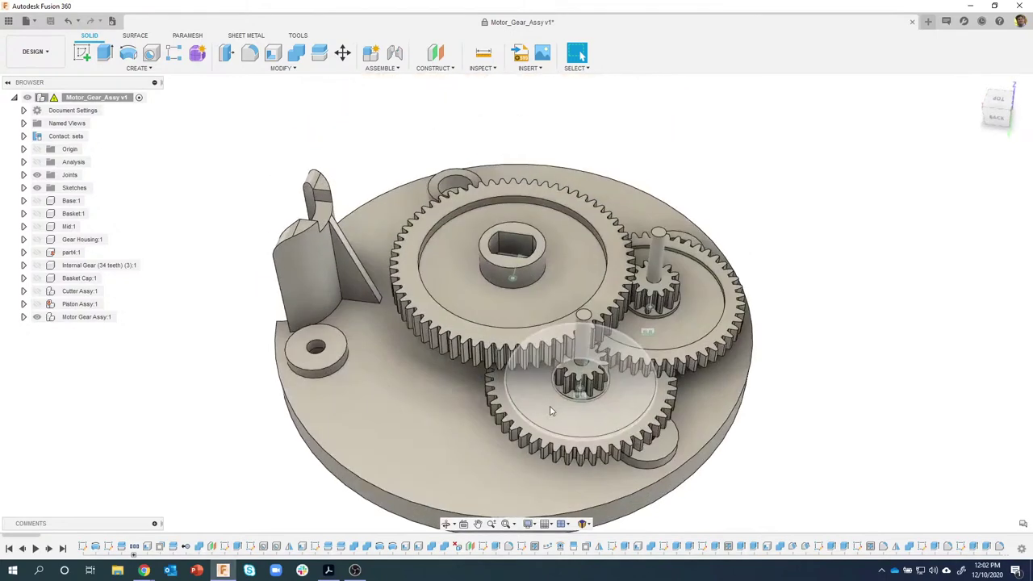
Examine how the teeth of the large central gear mesh with the two small pinions on their shafts
drag(551, 410, 705, 395)
scroll(571, 336, up, 4)
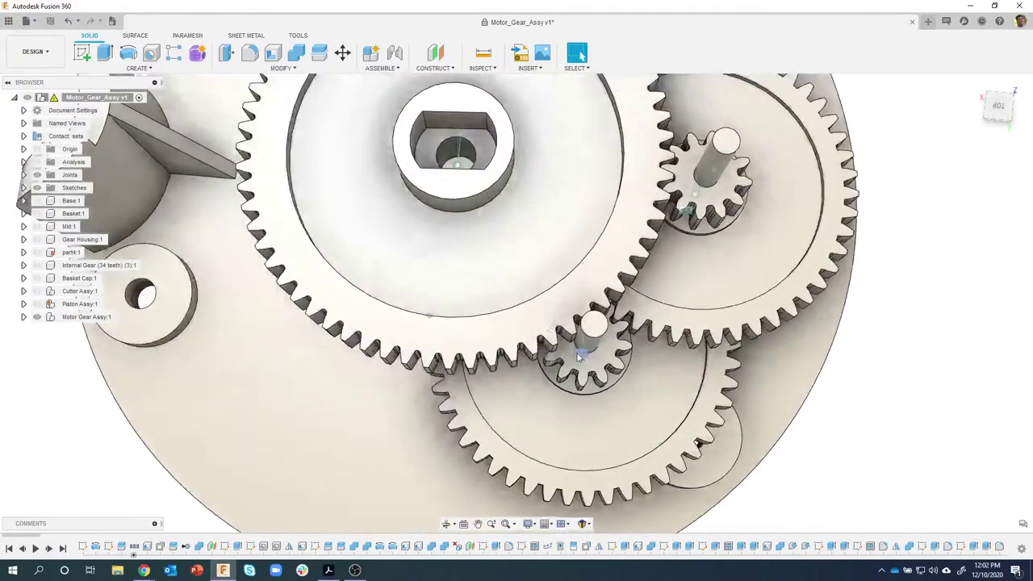
shift+middle_drag(571, 336, 598, 283)
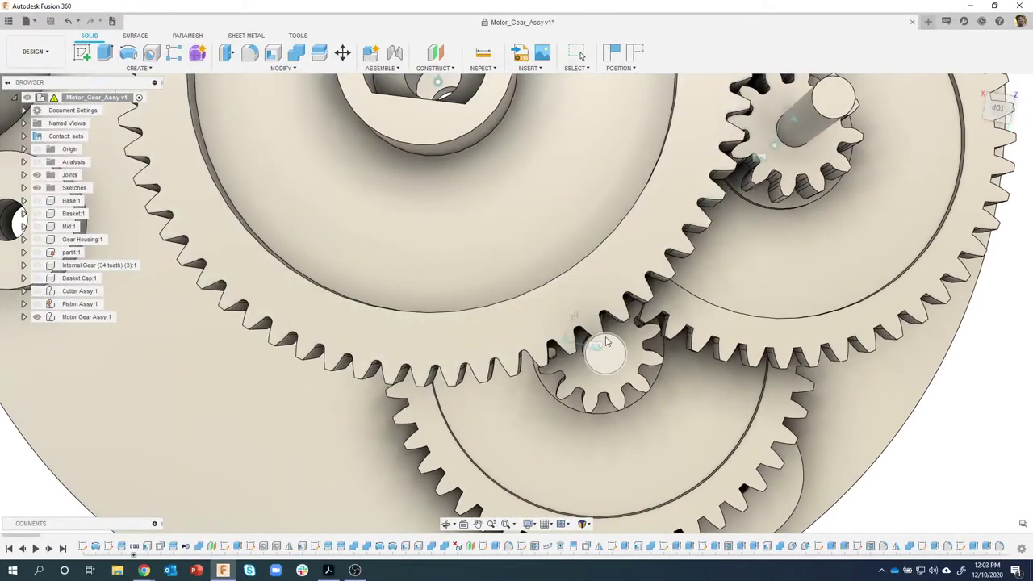
scroll(648, 389, down, 2)
scroll(647, 392, down, 3)
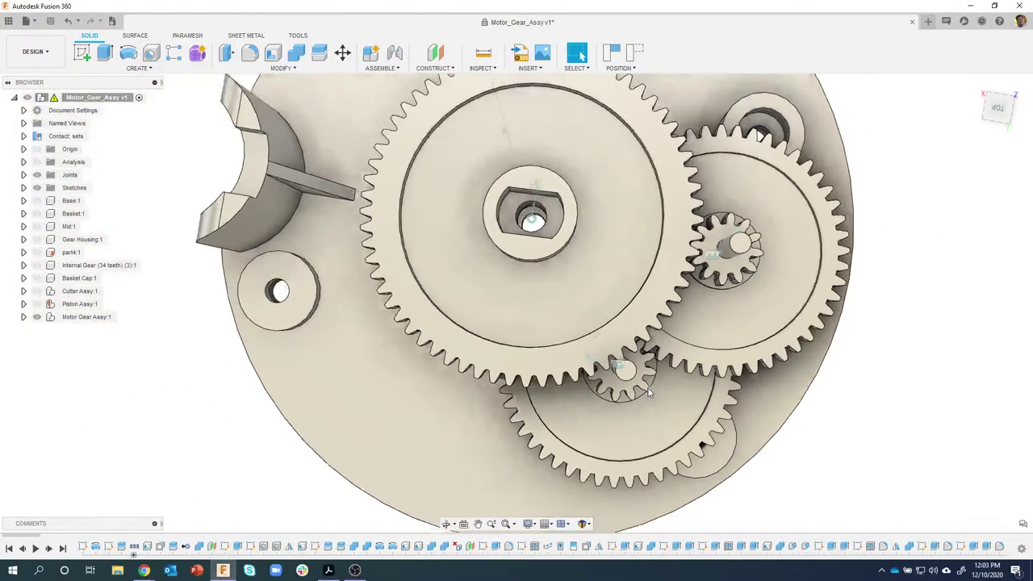
shift+middle_drag(910, 260, 880, 219)
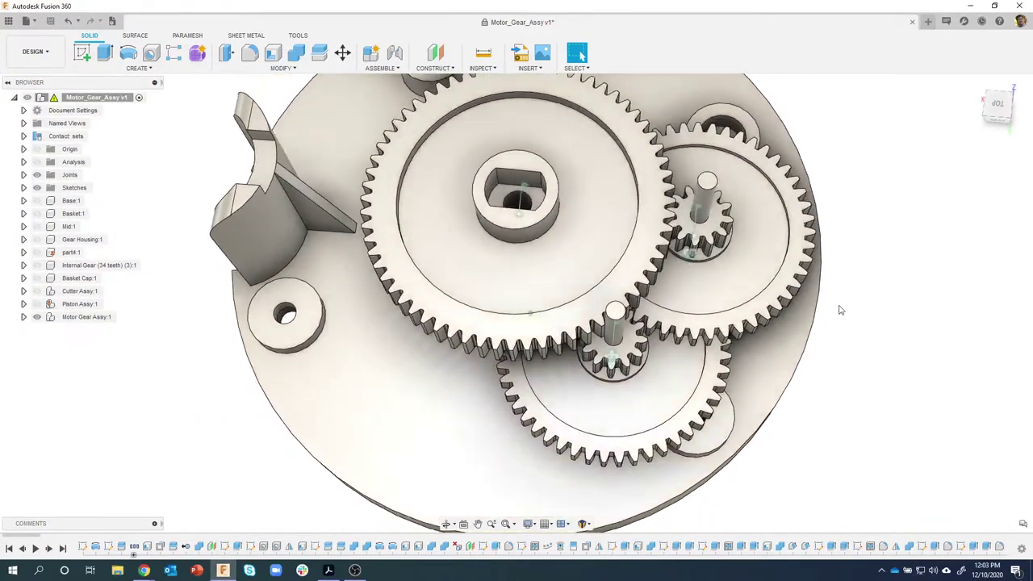
shift+middle_drag(839, 310, 701, 382)
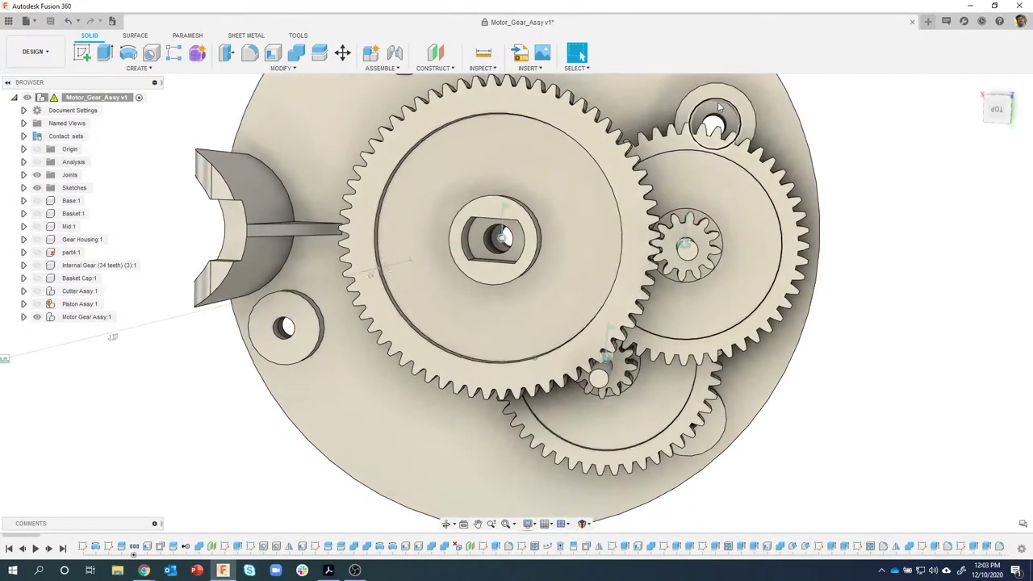
shift+middle_drag(728, 201, 860, 358)
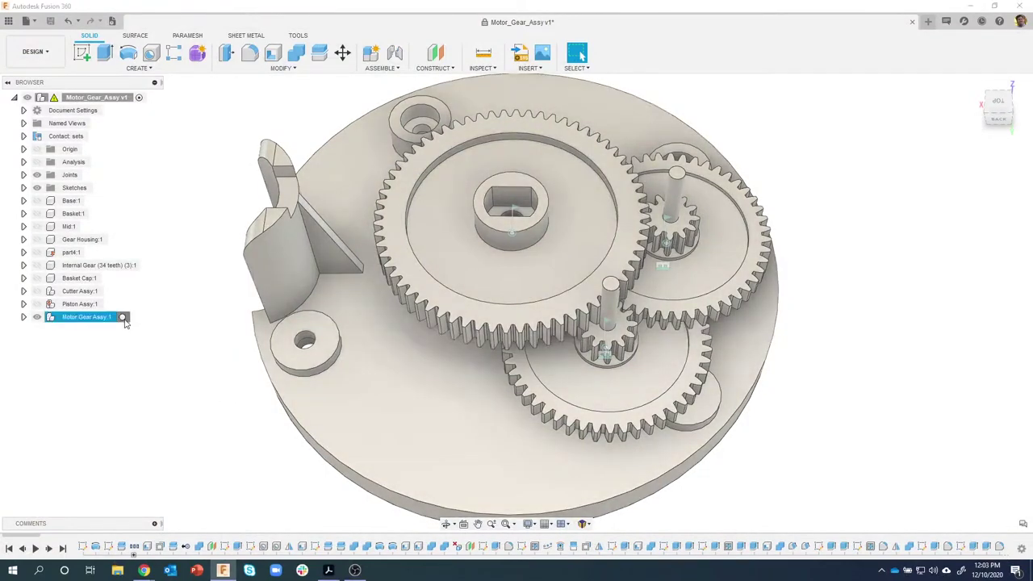
Activate the Motor Gear Assy subassembly and, inside it, the Motor Gear Base component
click(127, 318)
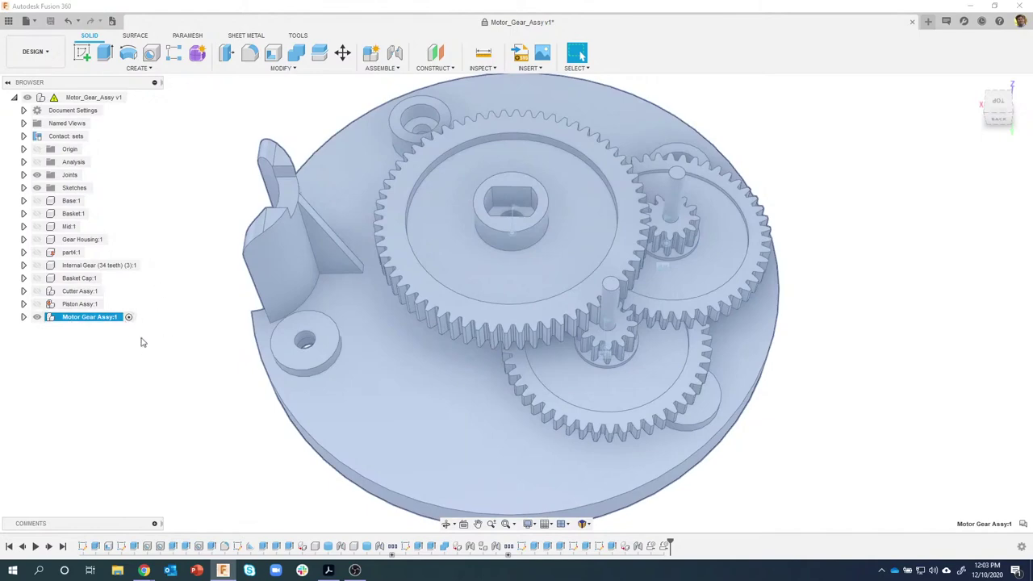
click(190, 352)
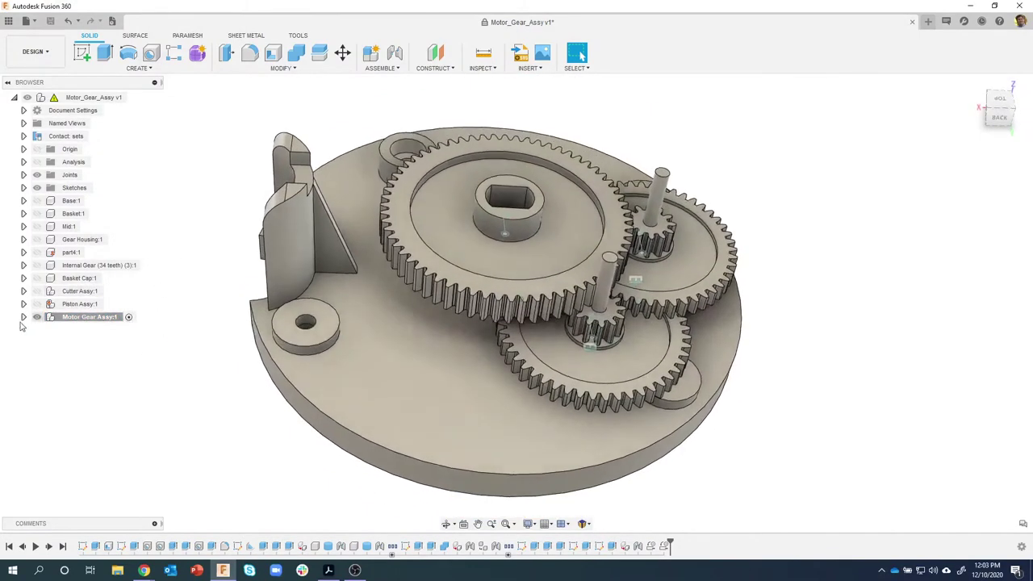
click(23, 317)
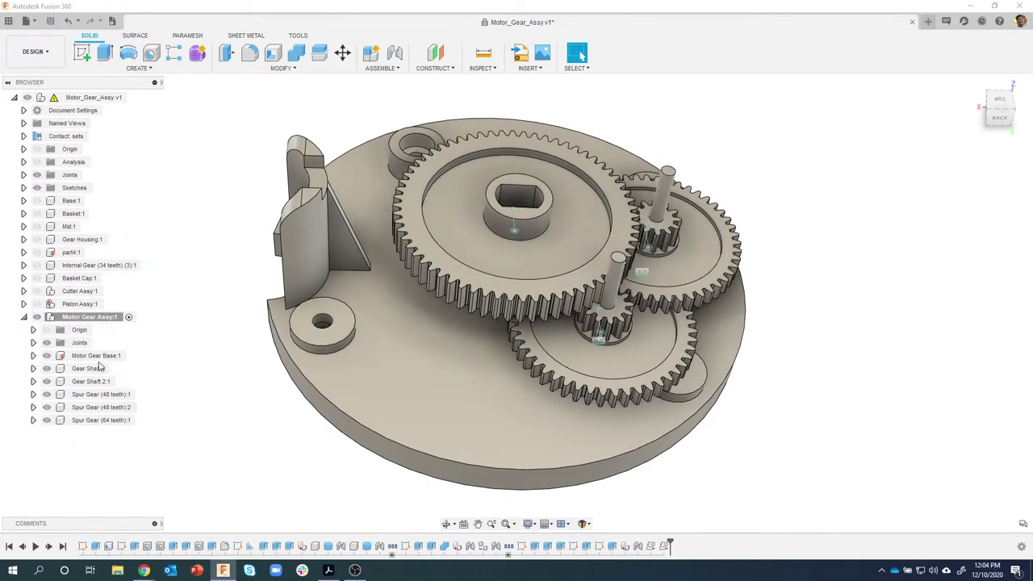
click(132, 355)
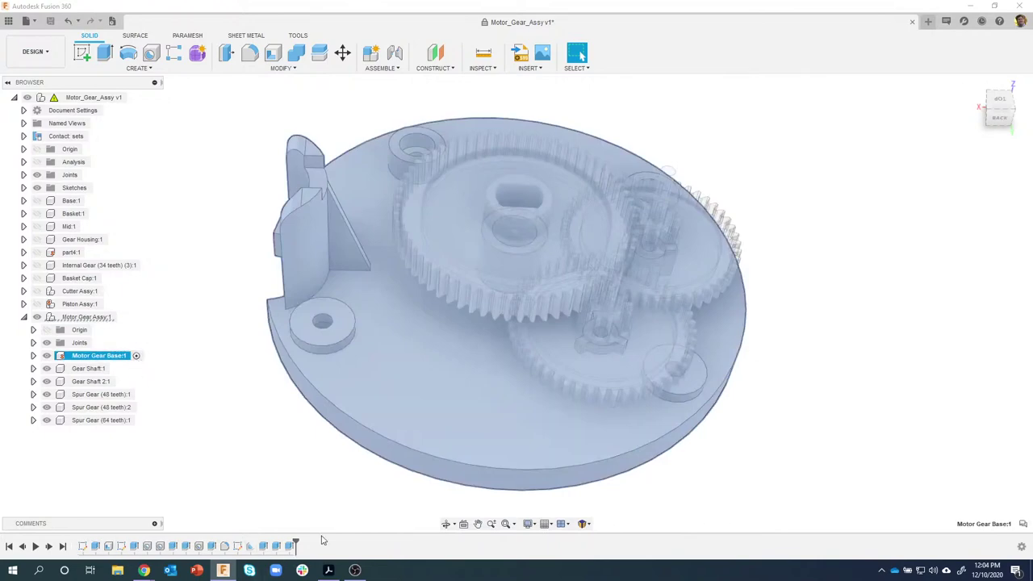
click(279, 467)
shift+middle_drag(279, 467, 391, 404)
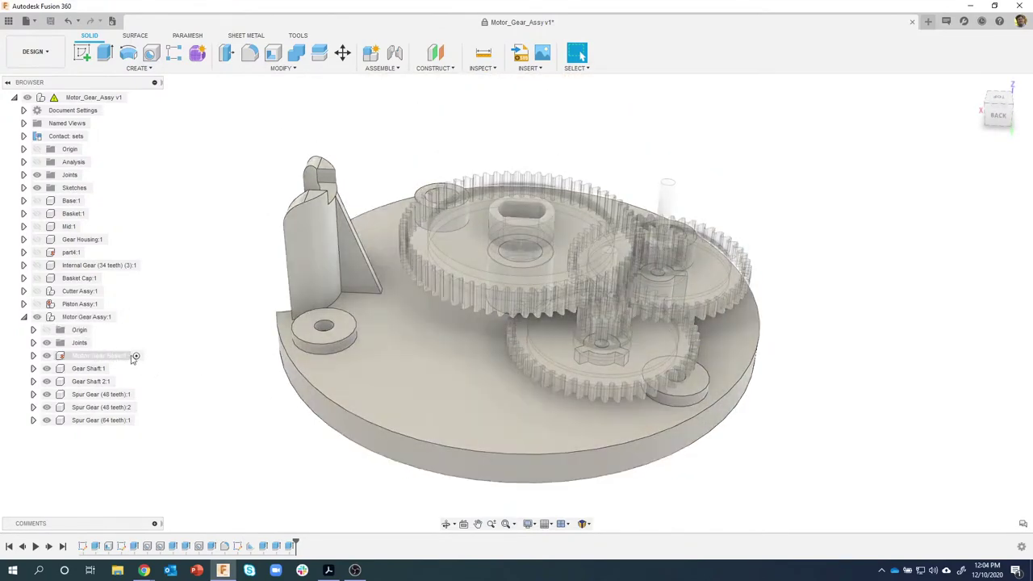
Expand the sketches of Motor Gear Base and make Sketch2 visible together with the gears
click(33, 356)
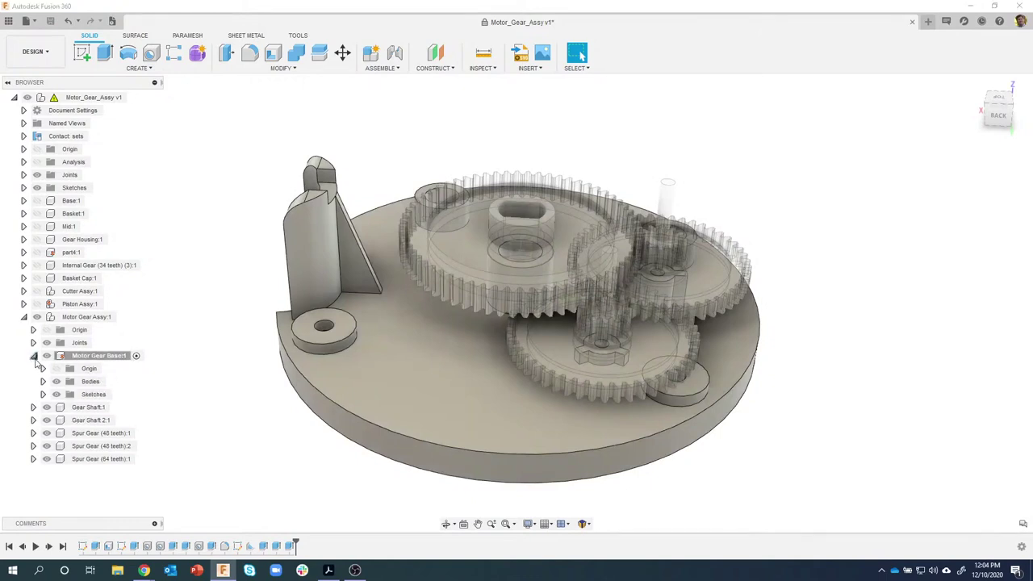
click(43, 394)
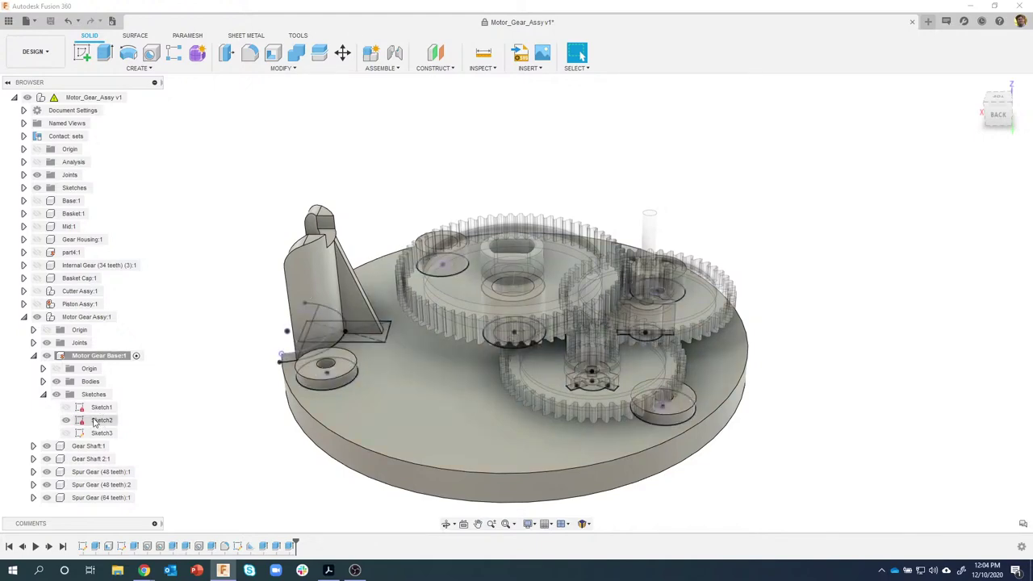
click(66, 420)
shift+middle_drag(171, 385, 219, 328)
shift+middle_drag(331, 252, 277, 238)
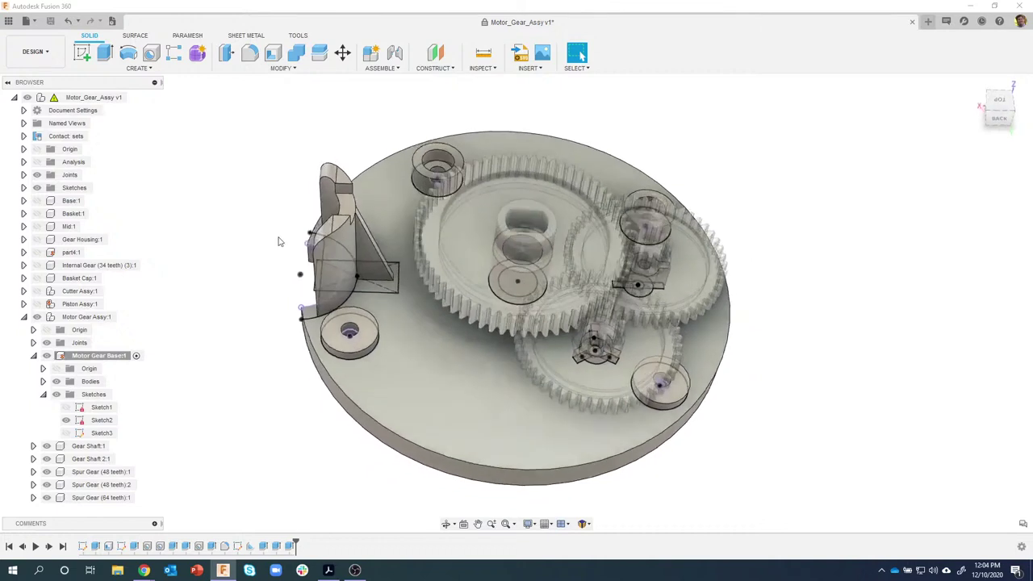
Show the dimensions of Sketch2 on the model without opening the sketch for editing
right_click(113, 422)
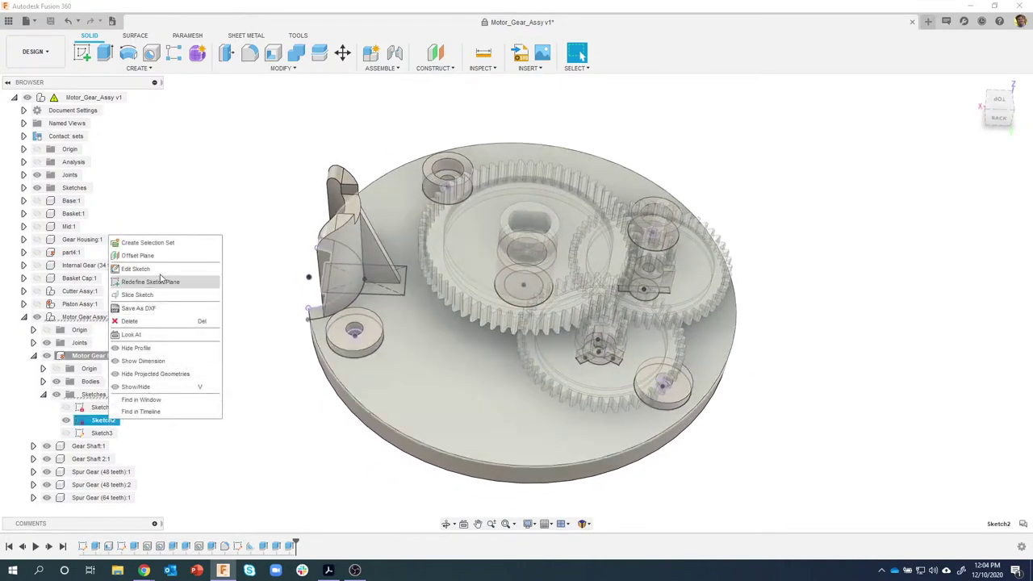
click(179, 364)
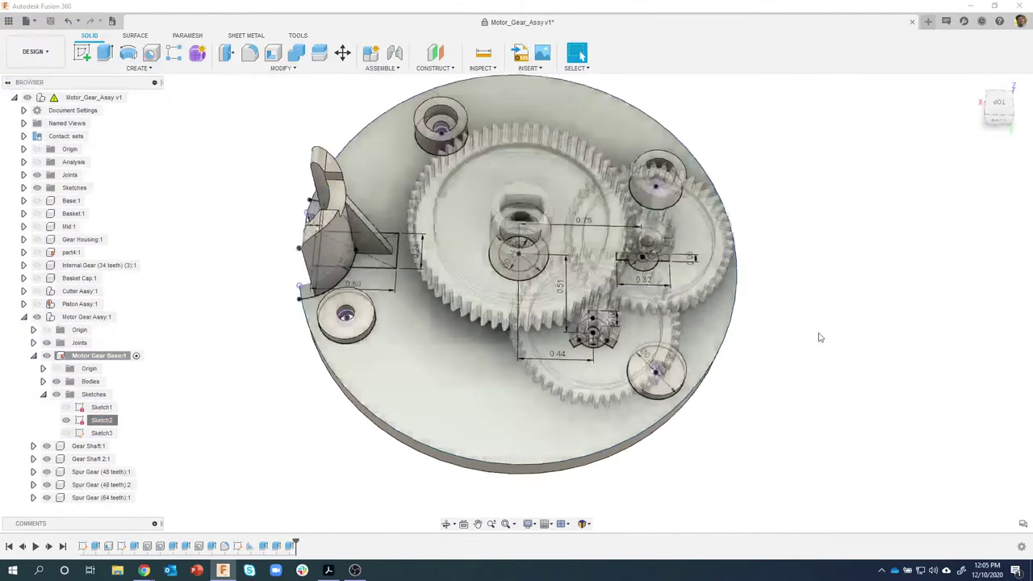
shift+middle_drag(757, 281, 292, 475)
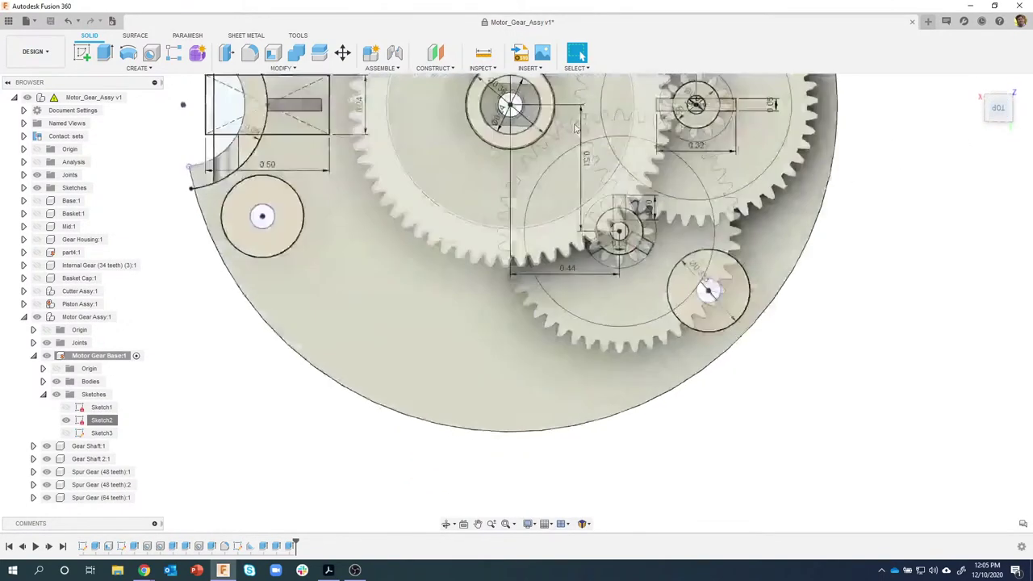
scroll(606, 316, down, 2)
middle_drag(486, 292, 486, 397)
scroll(486, 400, down, 2)
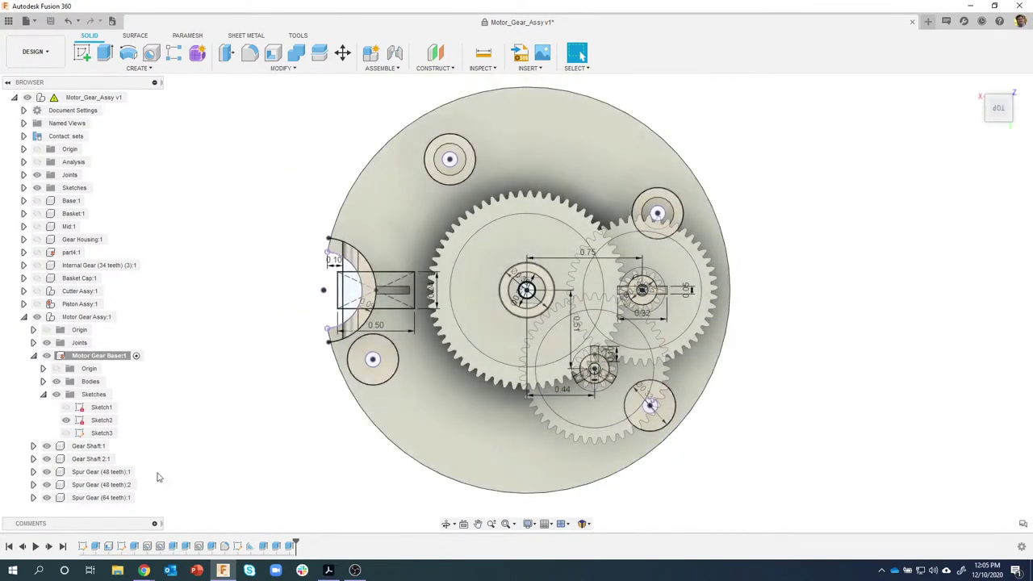
double_click(120, 547)
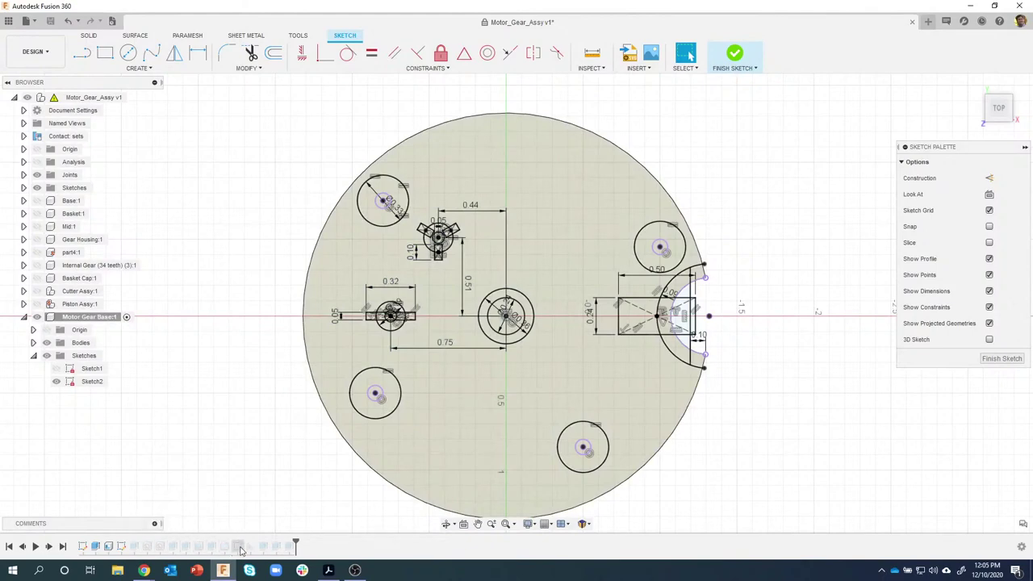
click(749, 50)
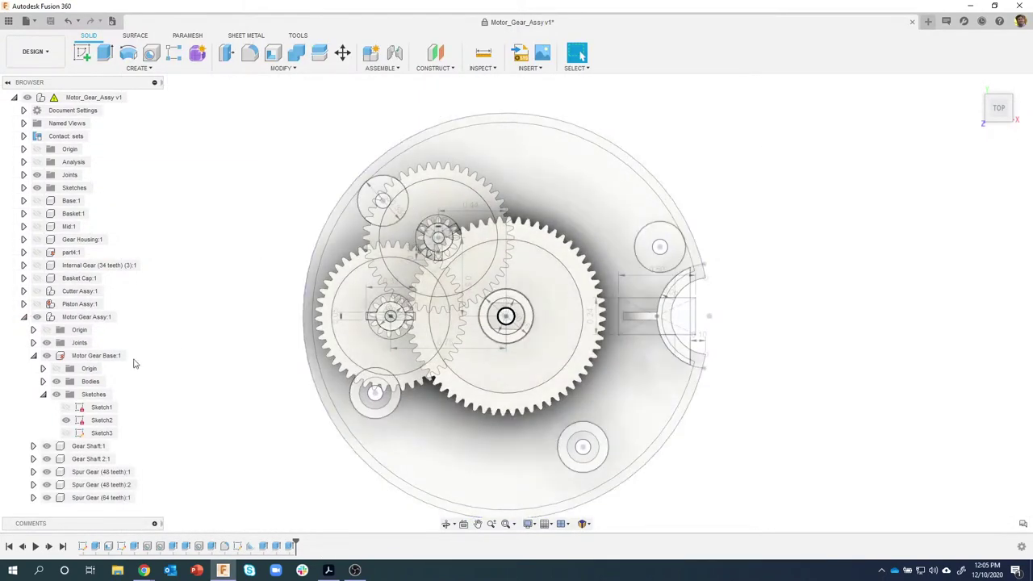
click(136, 356)
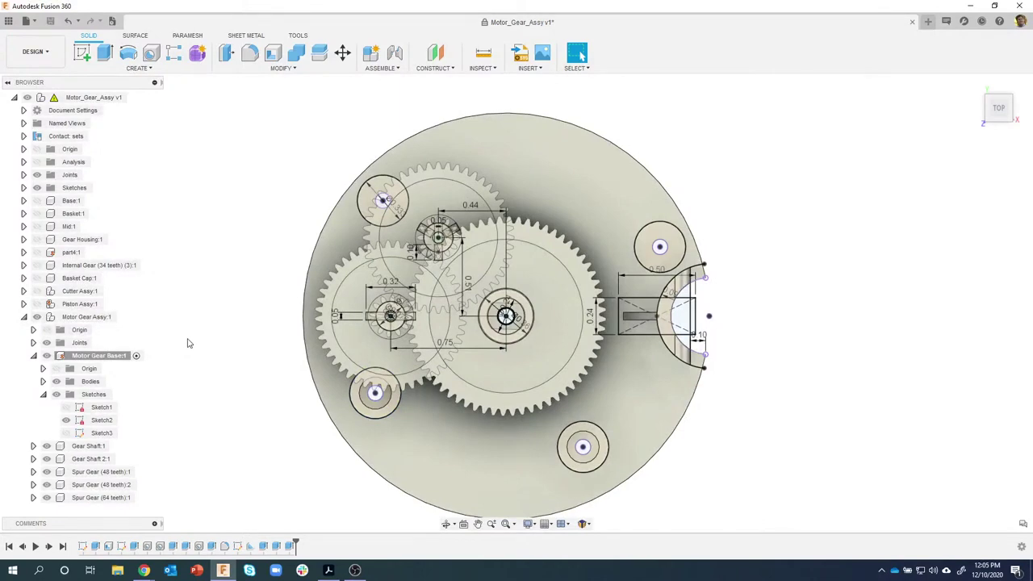
Set the horizontal distance between the large gear's centre and the lower gear shaft's centre to 0.46 in Sketch2
click(999, 106)
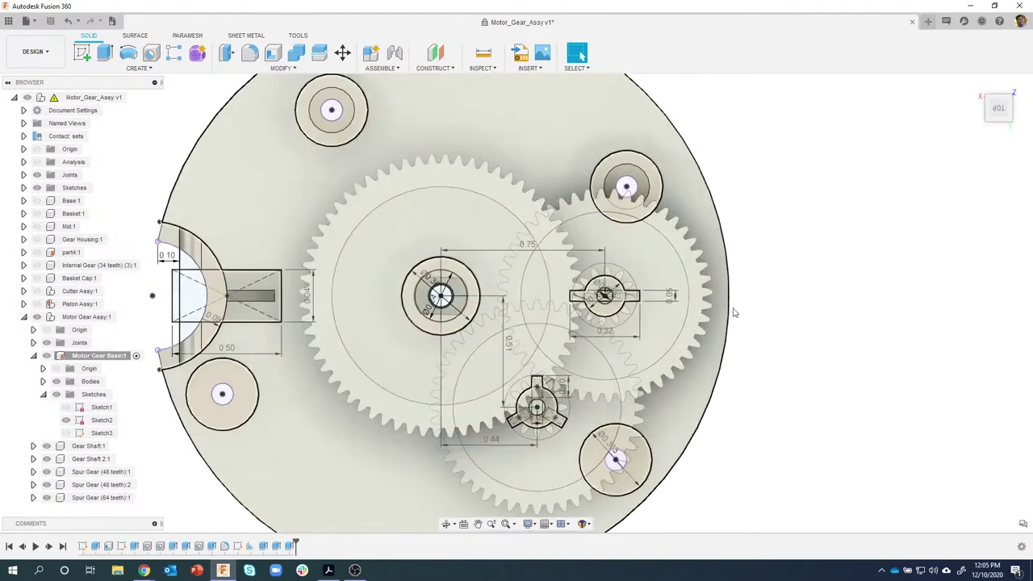
scroll(734, 313, up, 5)
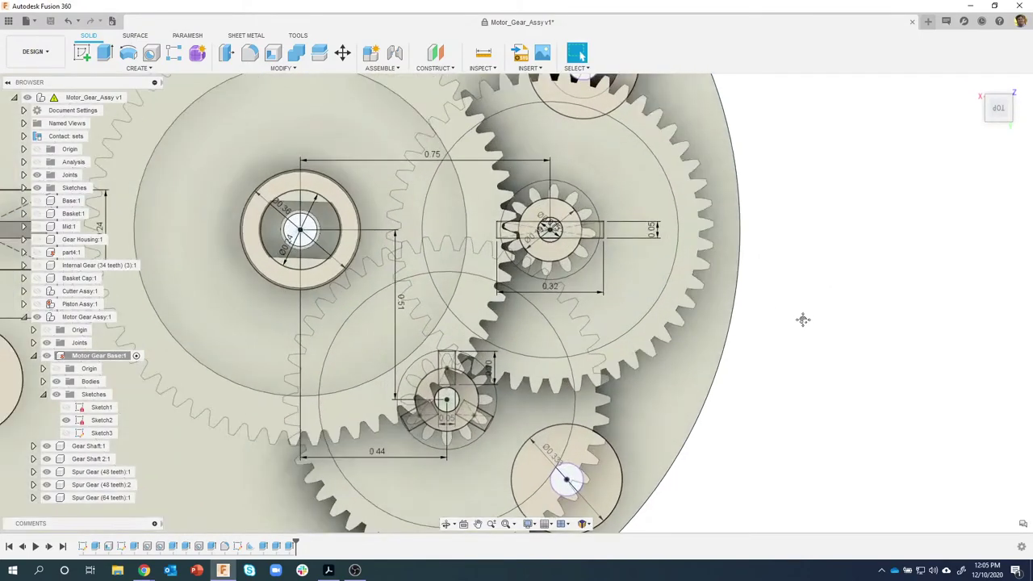
middle_drag(803, 319, 841, 301)
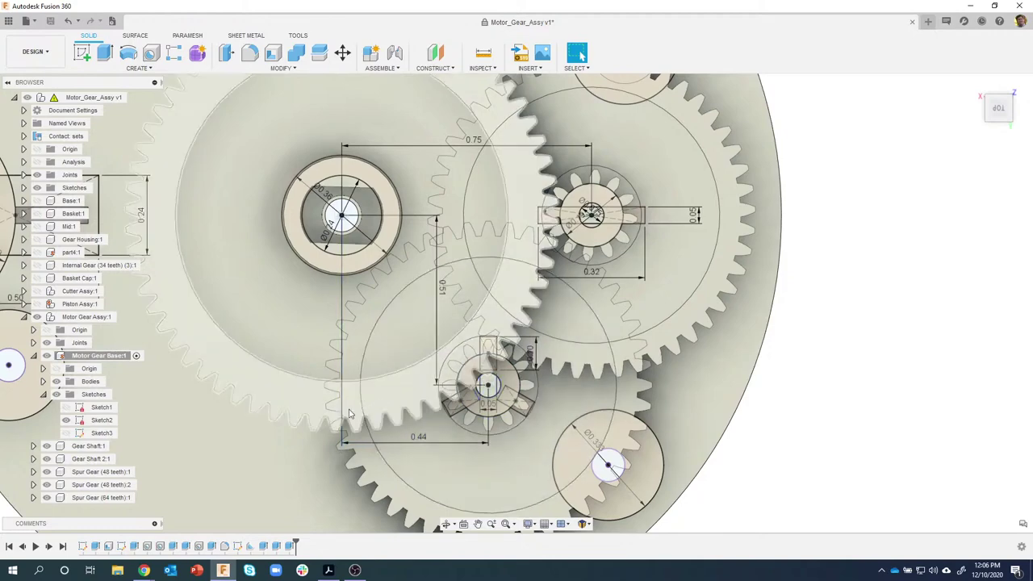
double_click(420, 439)
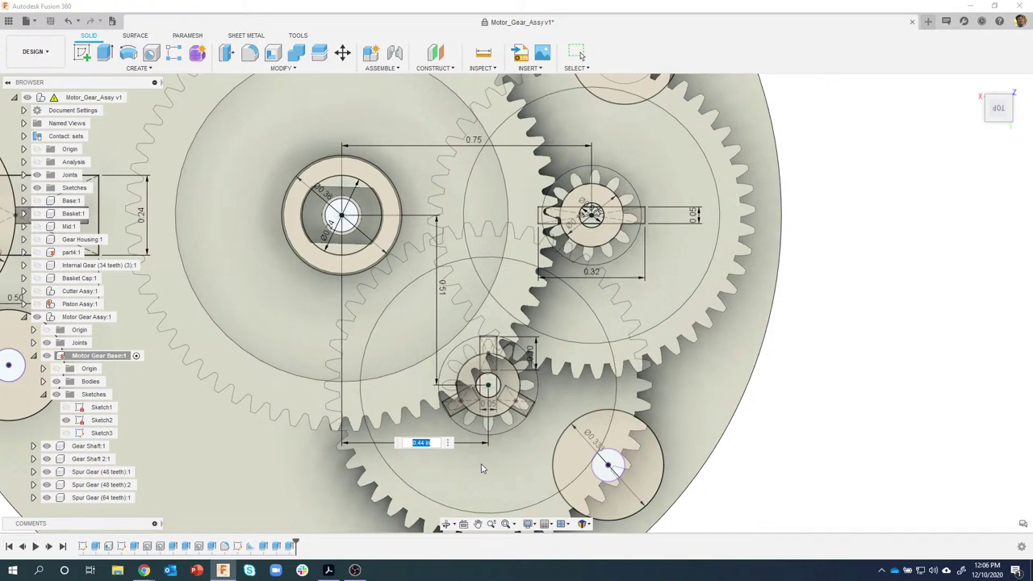
text(46)
key(Return)
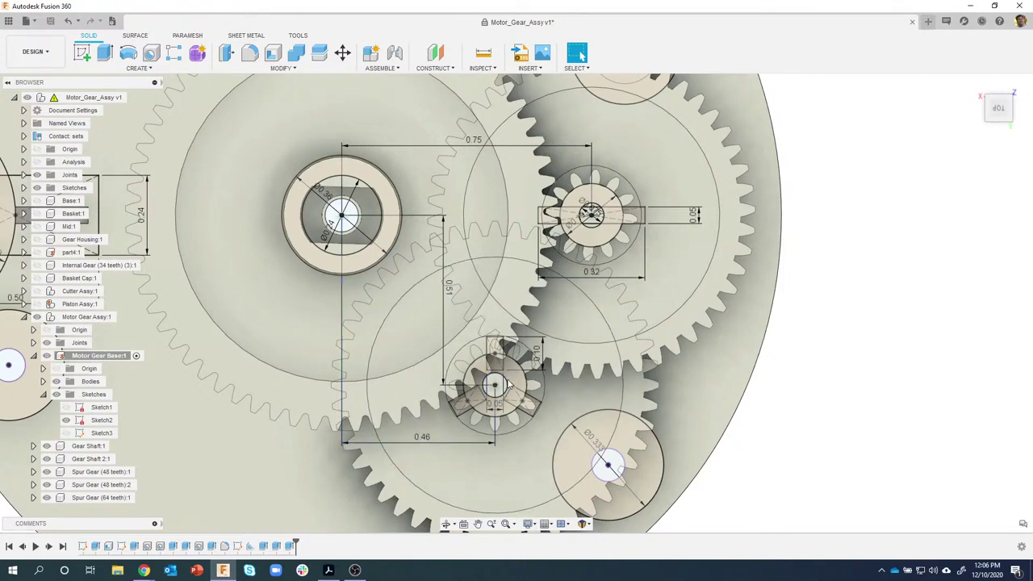
scroll(510, 388, down, 2)
mouse_move(511, 388)
shift+middle_down()
mouse_move(489, 353)
mouse_move(516, 397)
shift+middle_up()
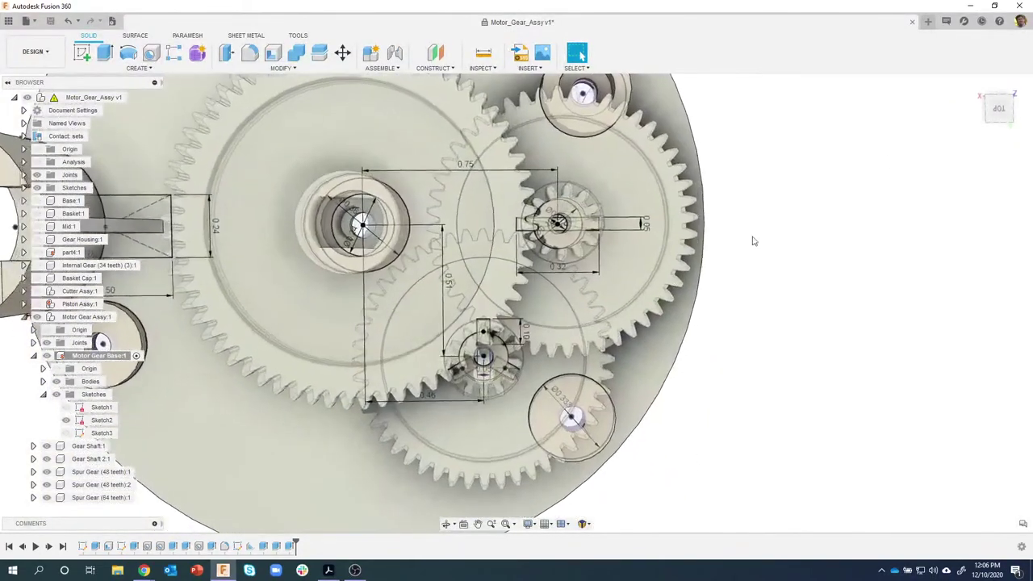
Set the vertical distance between the large gear's centre and the lower gear shaft's centre to 0.52 and check the tooth clearance
scroll(492, 407, up, 5)
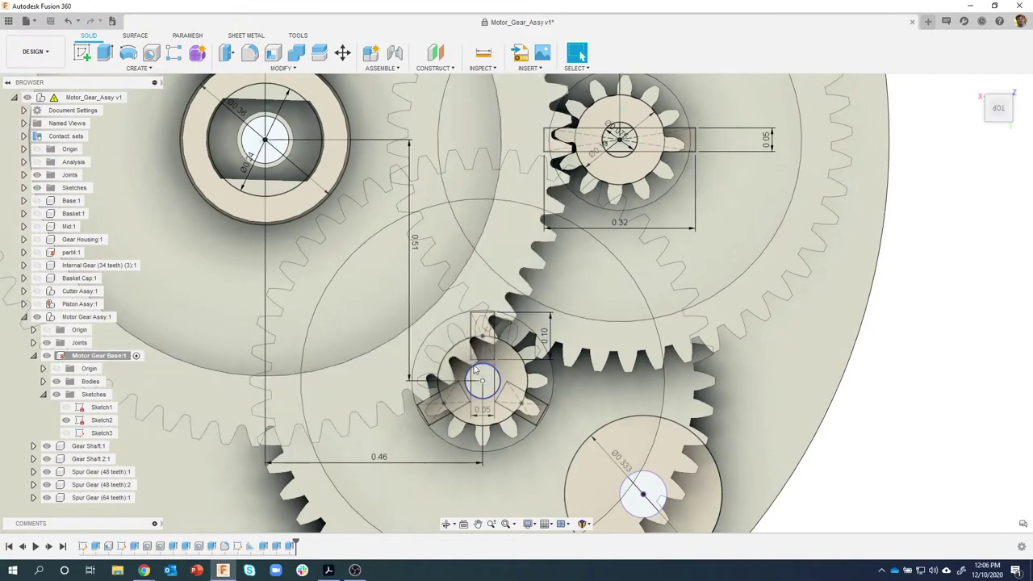
scroll(473, 371, up, 1)
scroll(476, 370, up, 2)
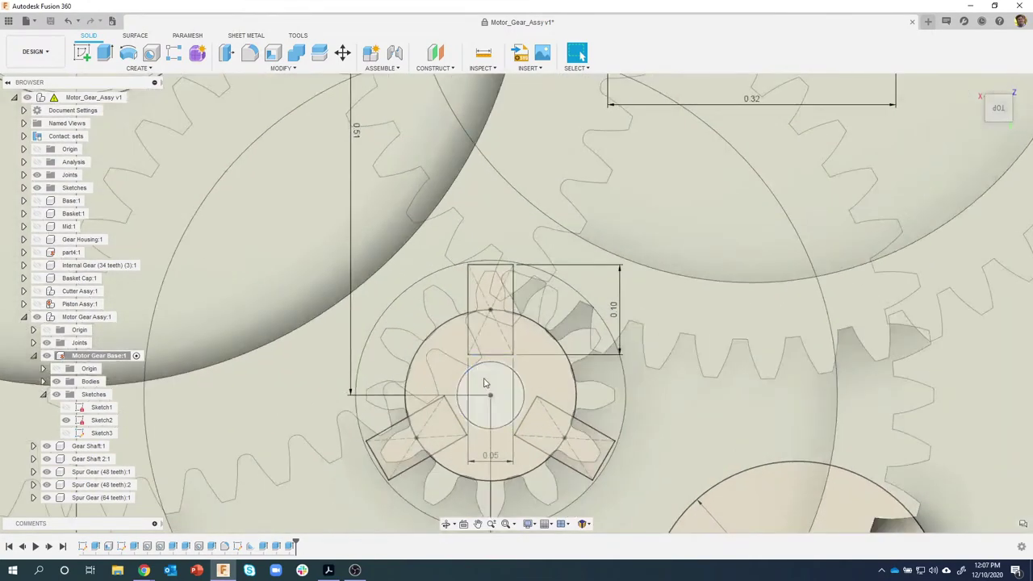
scroll(473, 373, down, 3)
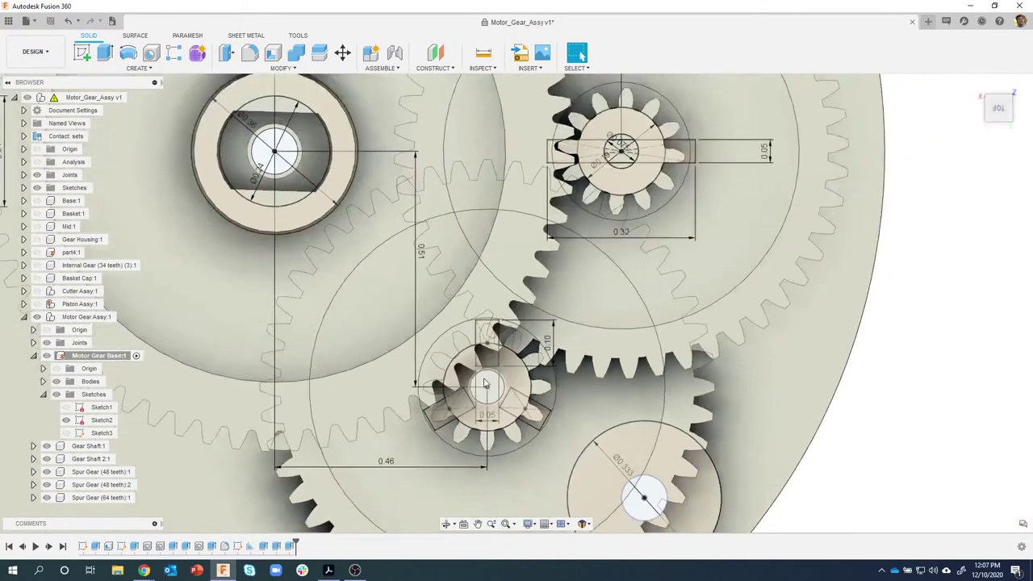
double_click(420, 257)
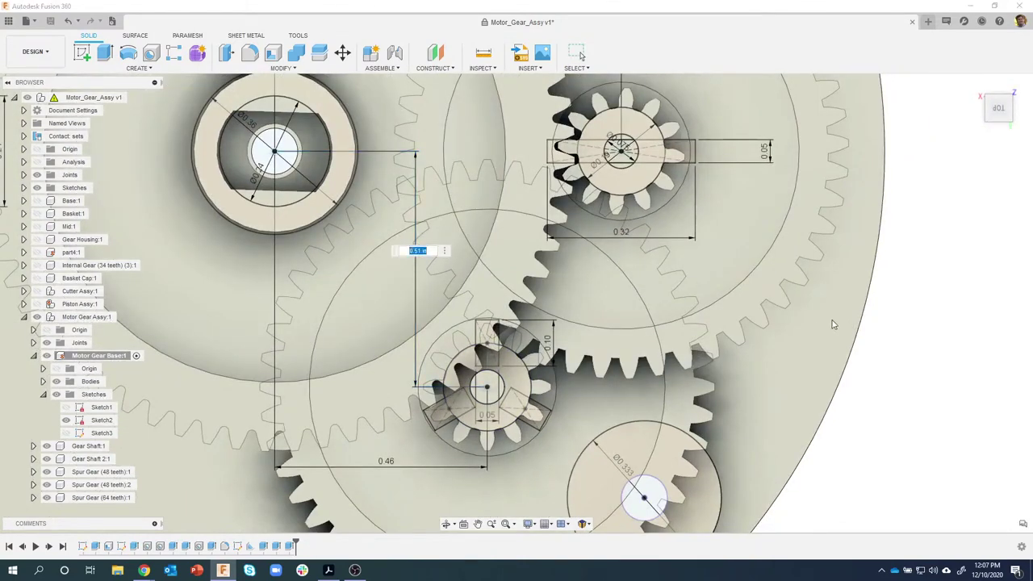
key(BackSpace)
text(52)
key(Return)
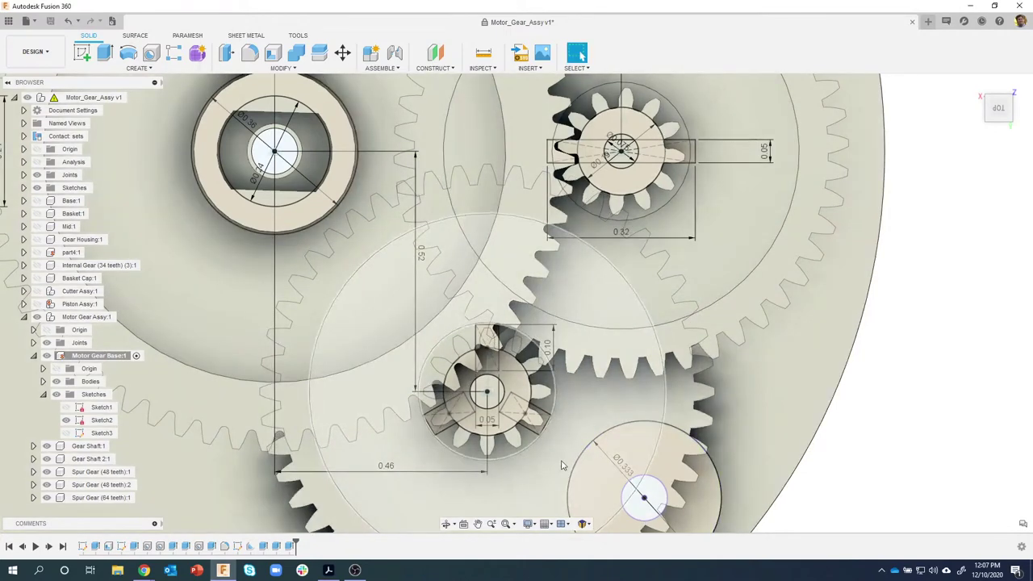
scroll(476, 364, up, 3)
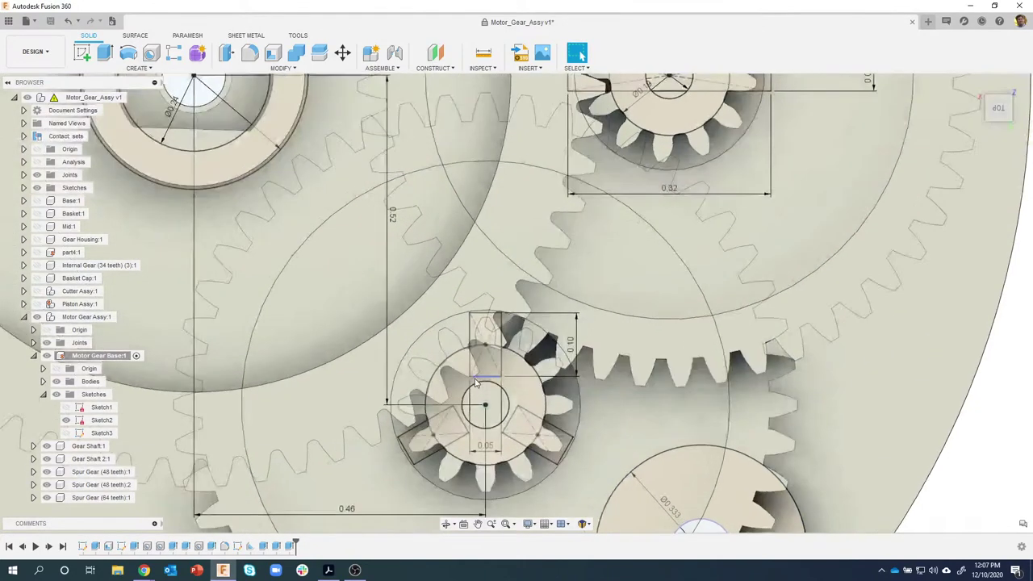
scroll(508, 270, up, 2)
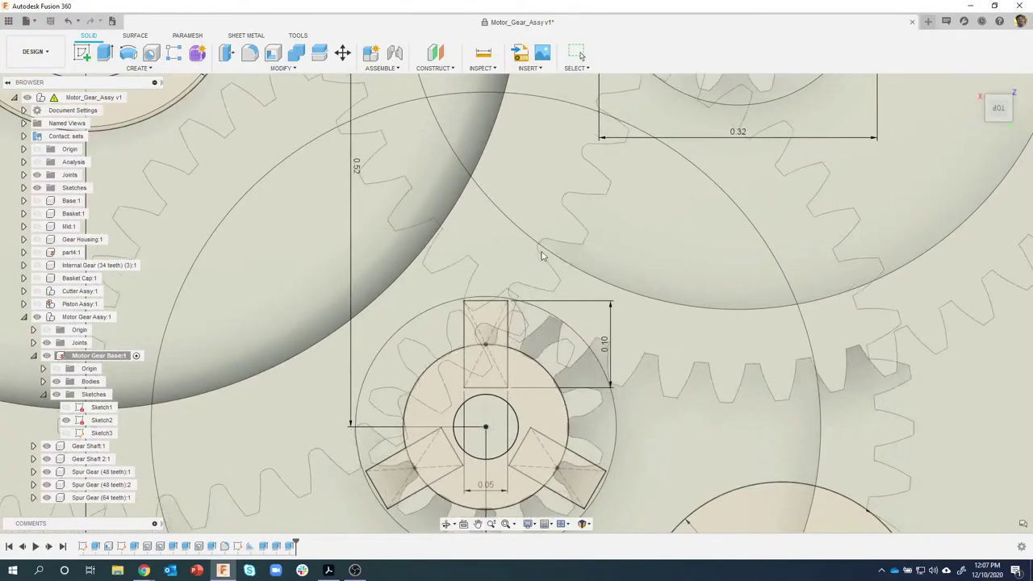
scroll(546, 320, down, 2)
scroll(532, 338, down, 3)
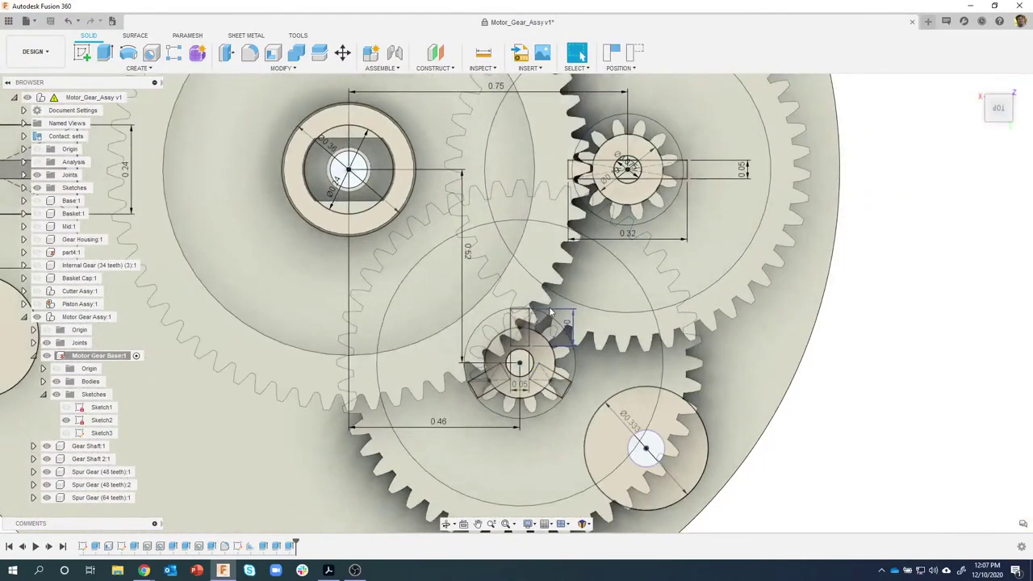
Revert the moved component positions and set the alignment angle of the Spur Gear (48 teeth):2 joint to 2.6 degrees
click(637, 54)
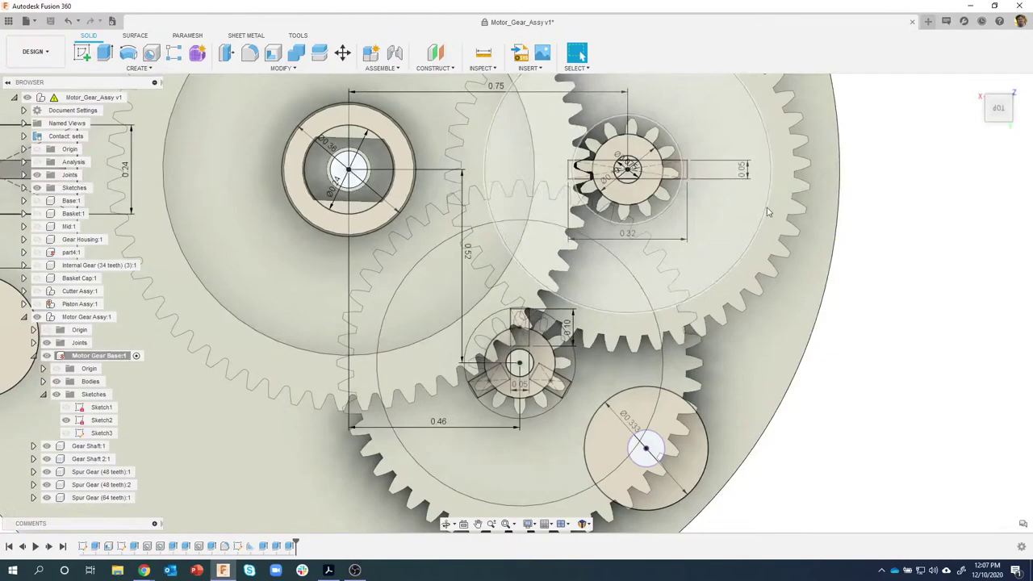
shift+middle_drag(767, 211, 764, 419)
scroll(700, 299, up, 3)
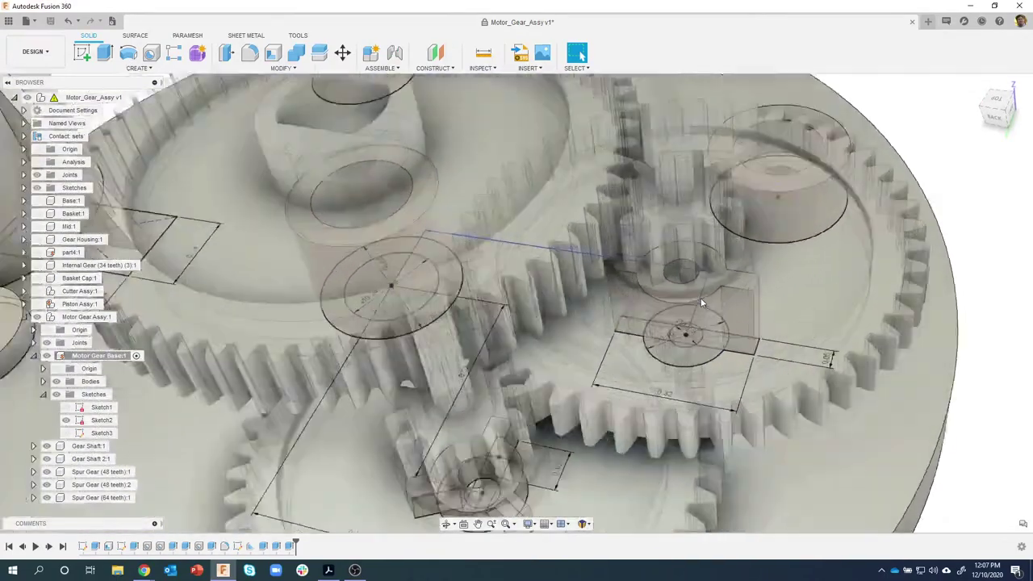
shift+middle_drag(701, 302, 683, 271)
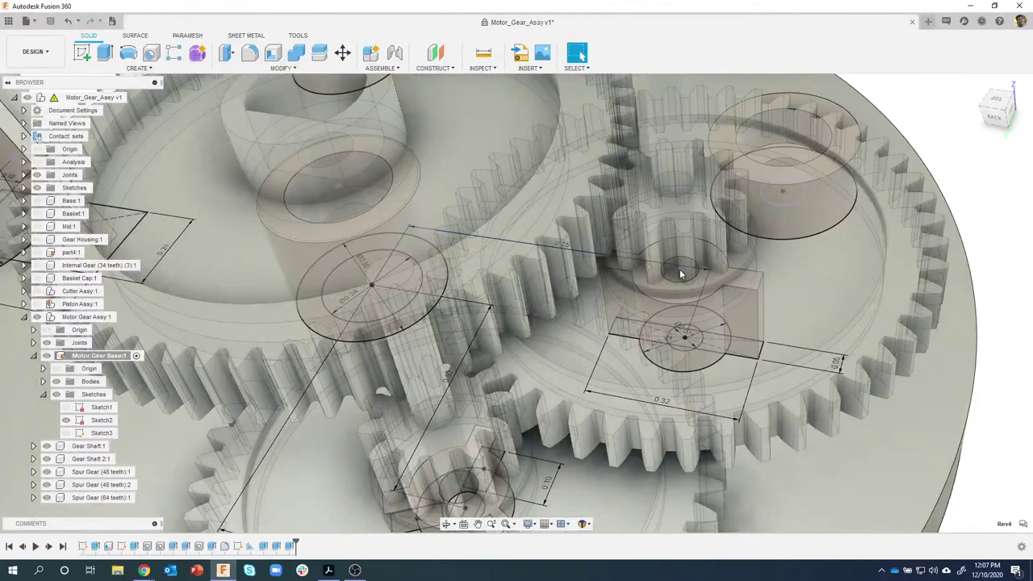
mouse_move(680, 273)
shift+middle_down()
mouse_move(720, 253)
mouse_move(704, 241)
shift+middle_up()
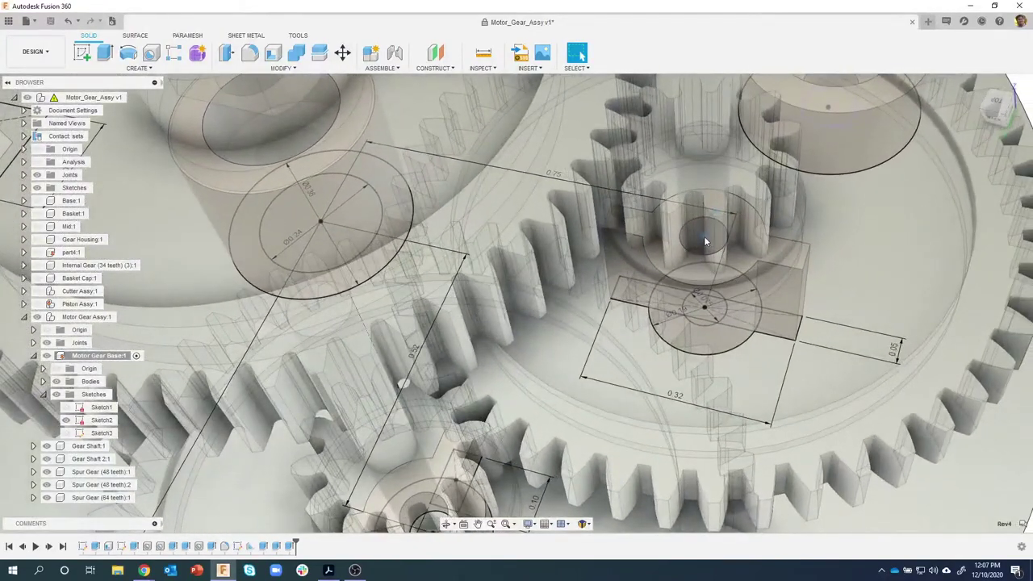
right_click(705, 241)
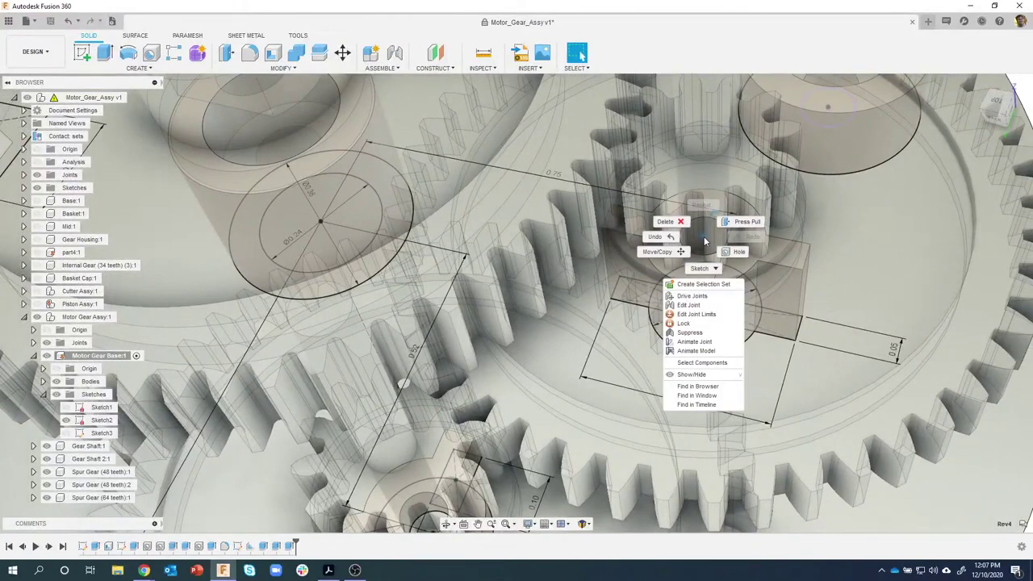
click(699, 305)
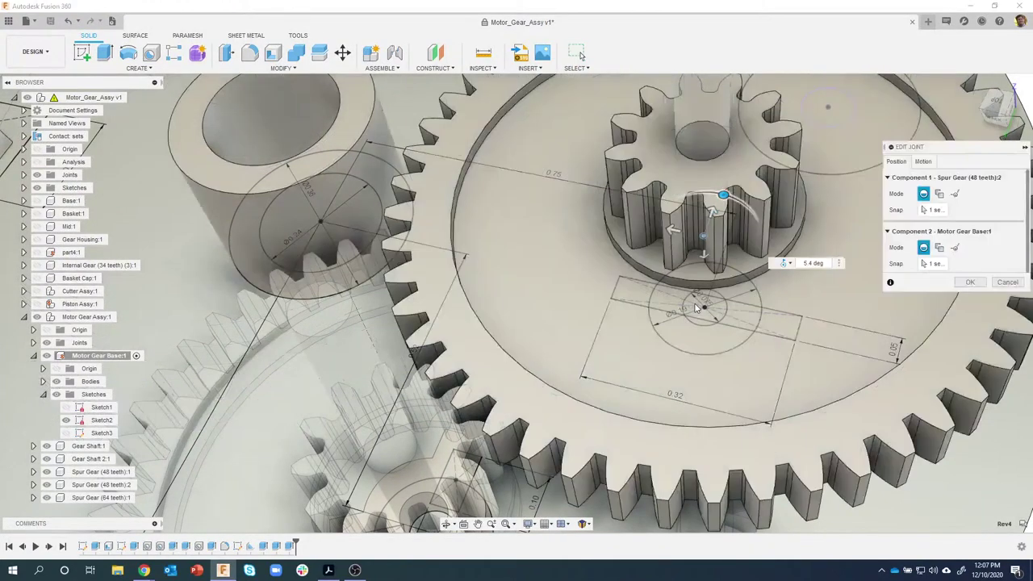
drag(992, 93, 995, 109)
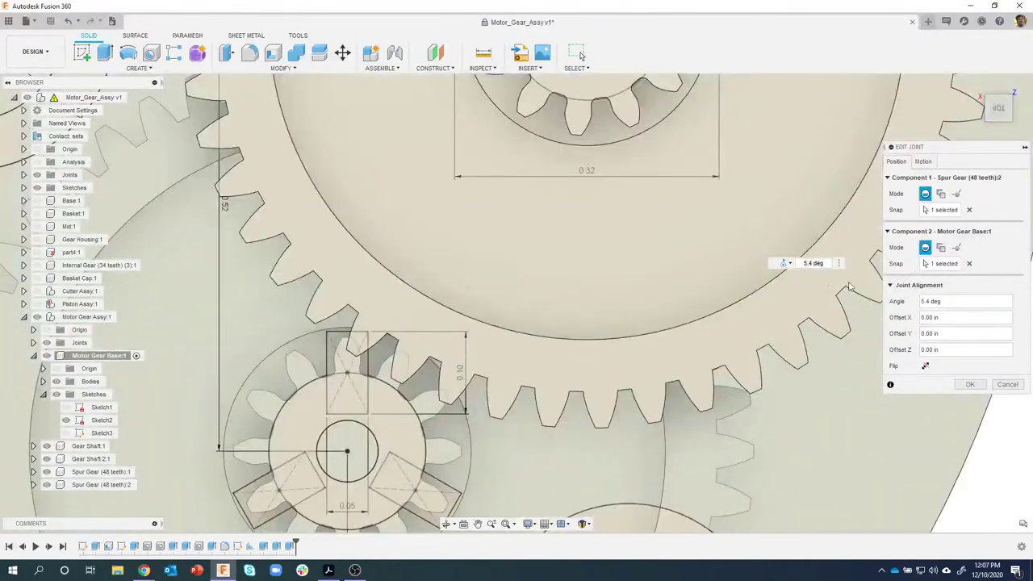
click(932, 301)
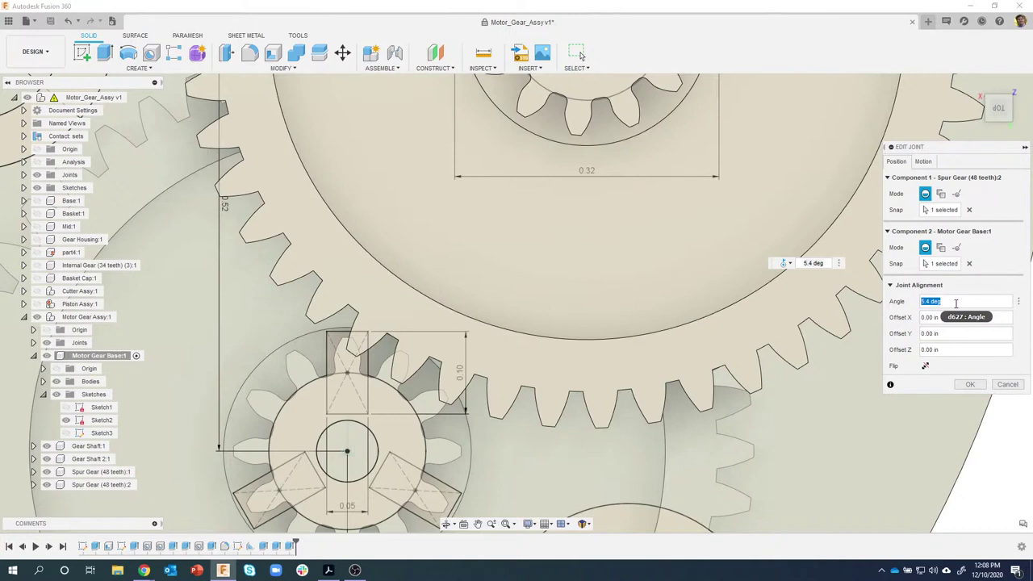
text(2.5)
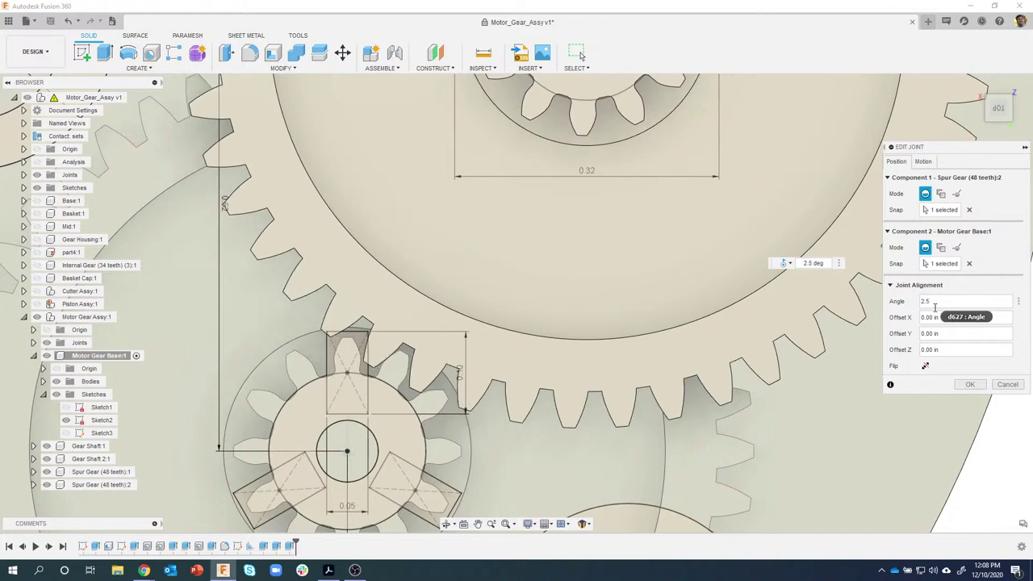
text(6)
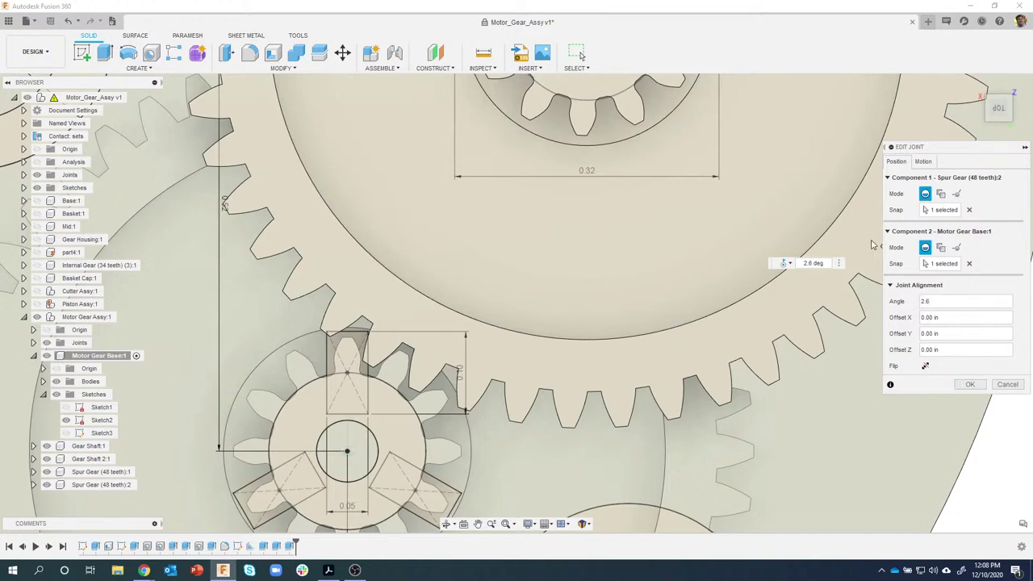
click(960, 387)
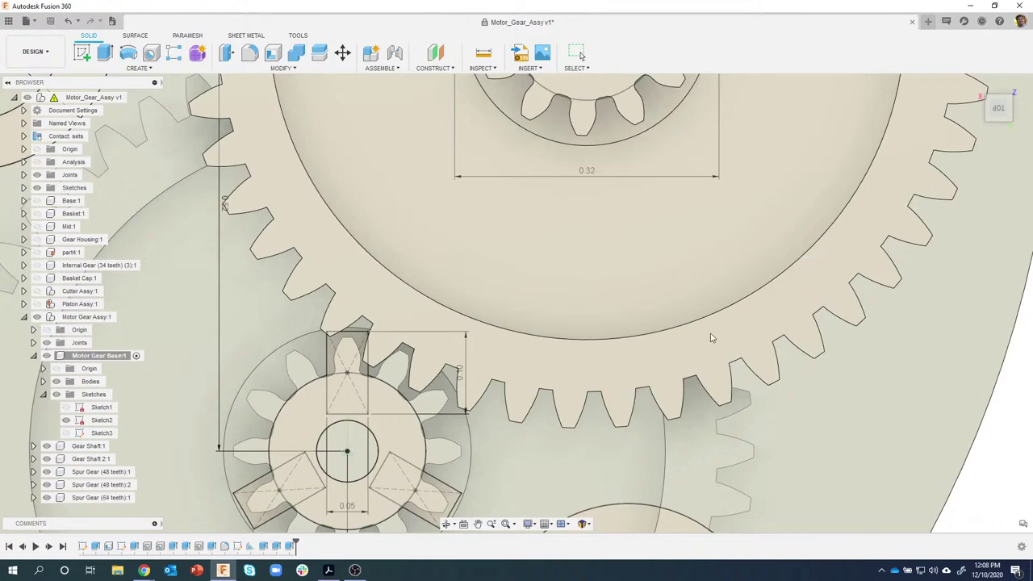
Set the alignment angle of the joint between Spur Gear (64 teeth):1 and Motor Gear Base to 2.3 degrees
scroll(710, 339, down, 5)
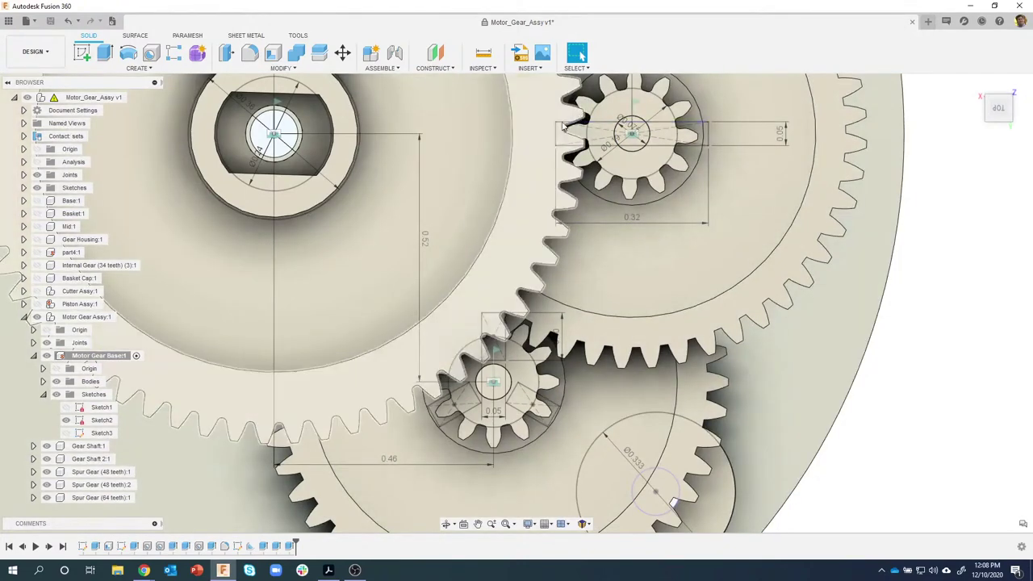
right_click(277, 103)
click(262, 167)
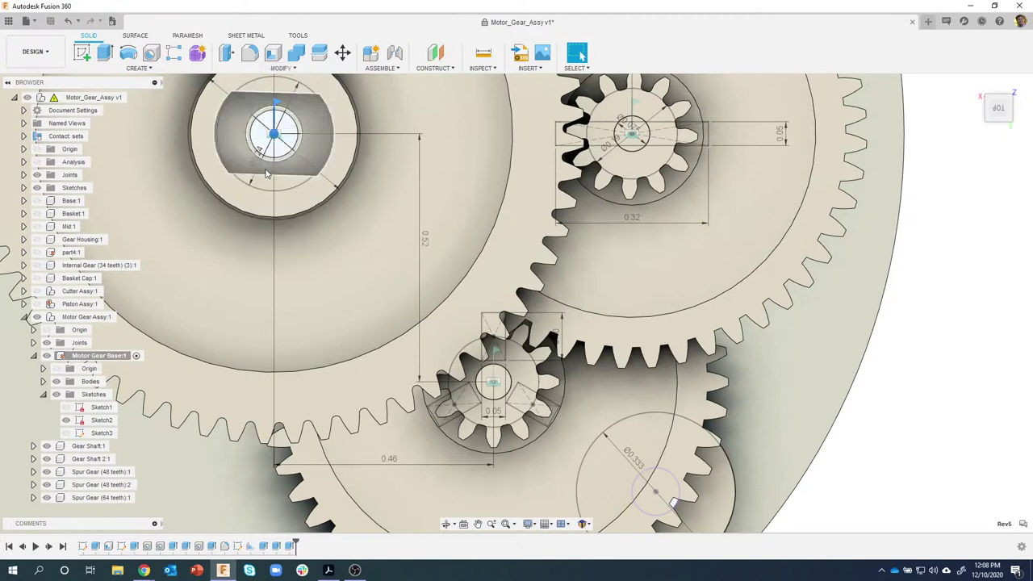
scroll(605, 103, up, 5)
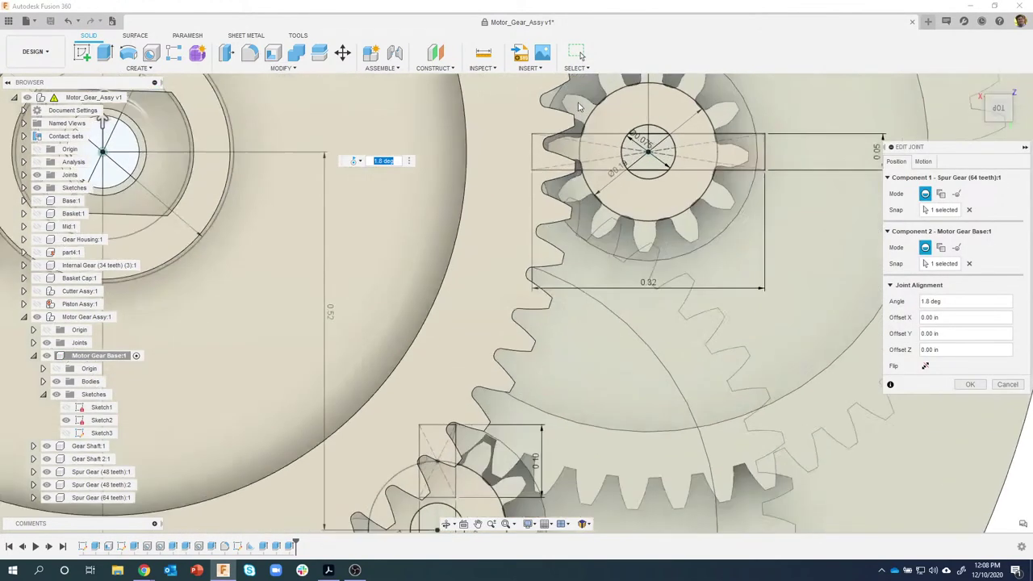
click(966, 301)
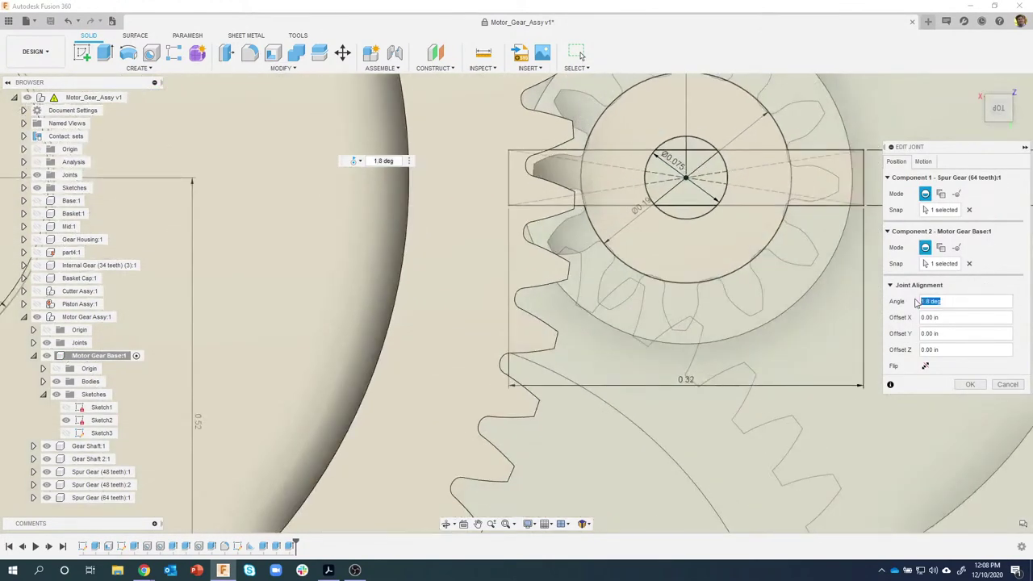
text(1)
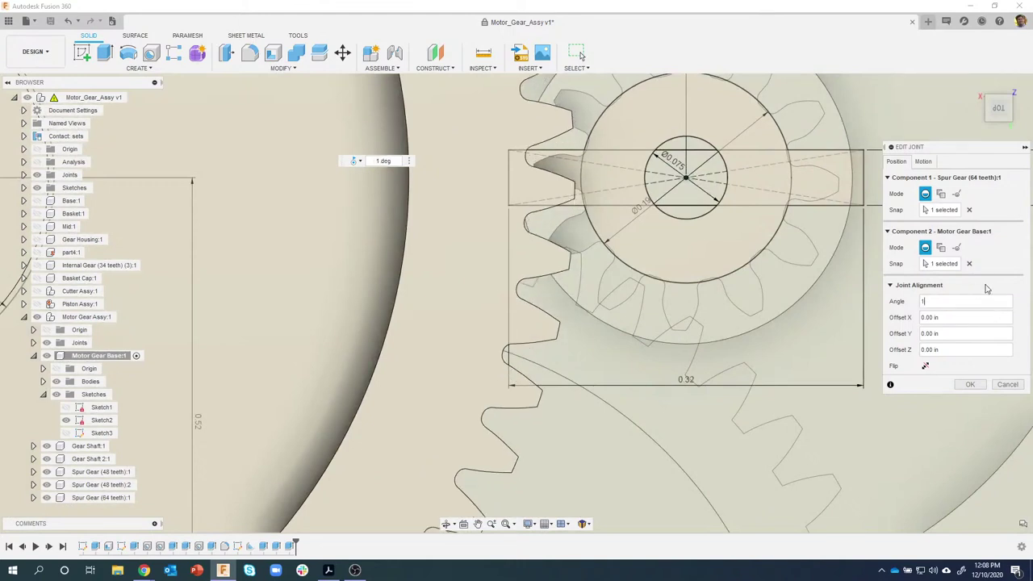
key(BackSpace)
text(2.3)
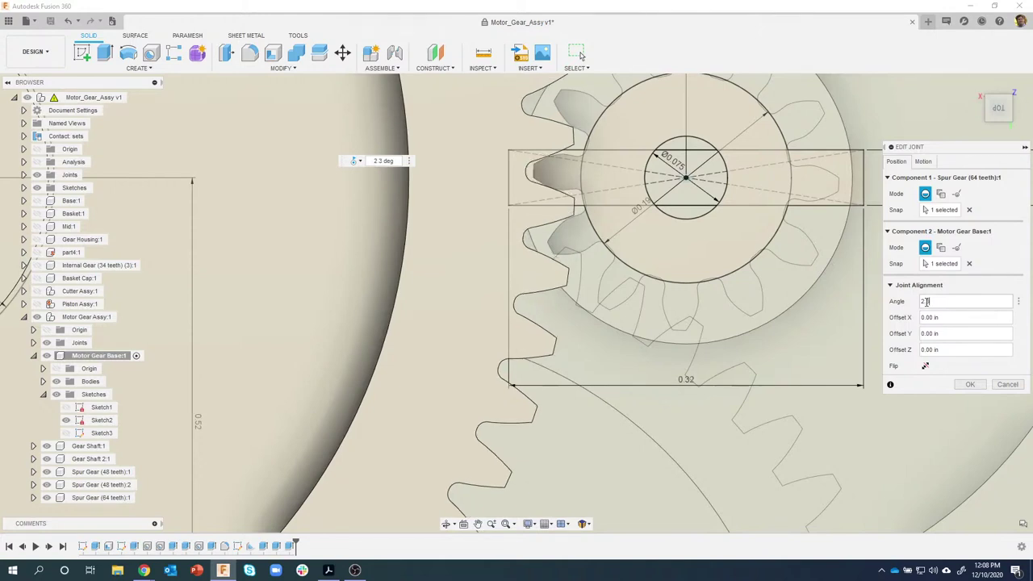
click(968, 384)
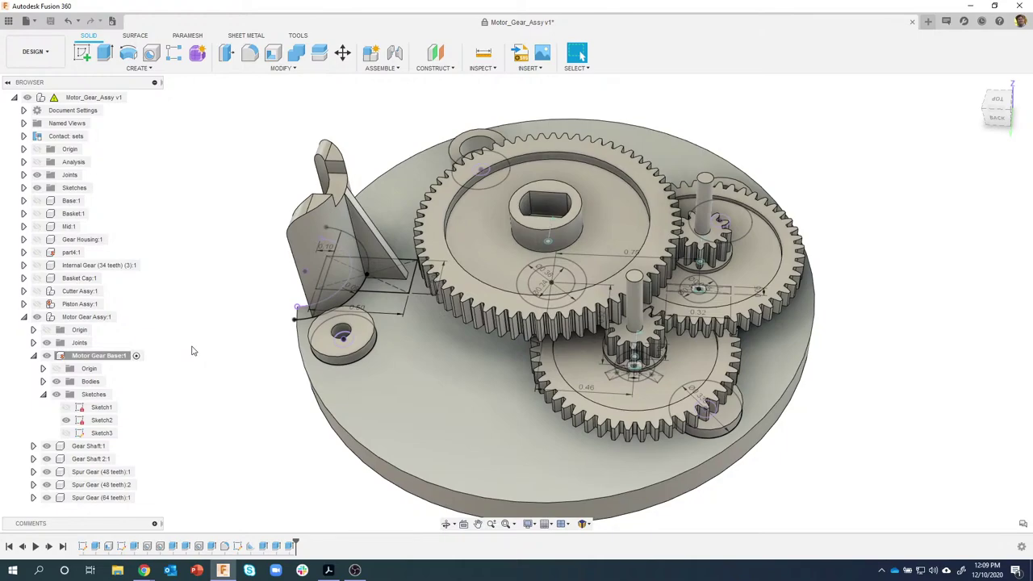
Show the Gear Housing and hide the Motor Gear Base to expose the gears from below
shift+middle_drag(987, 328, 707, 355)
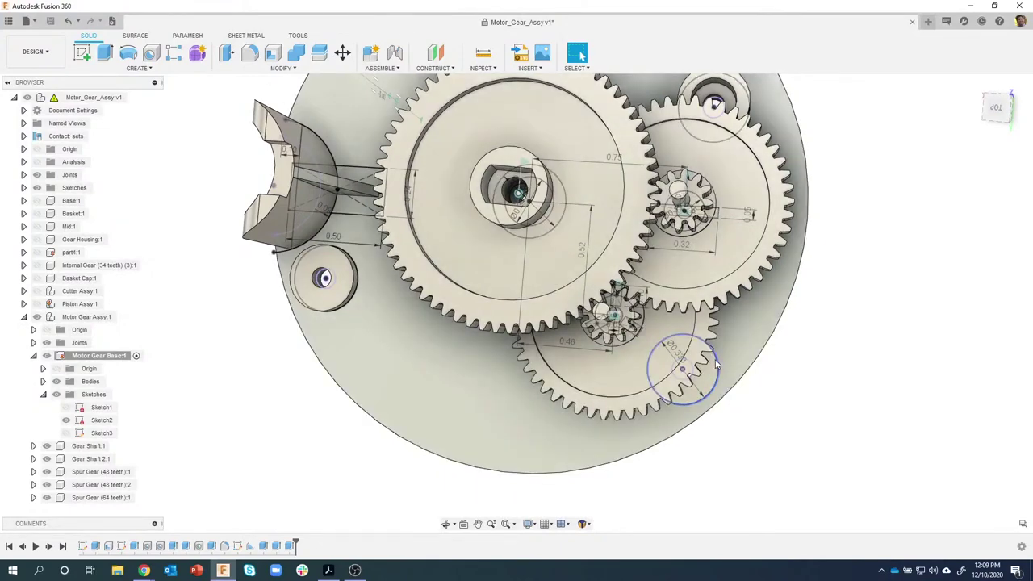
middle_drag(715, 365, 698, 407)
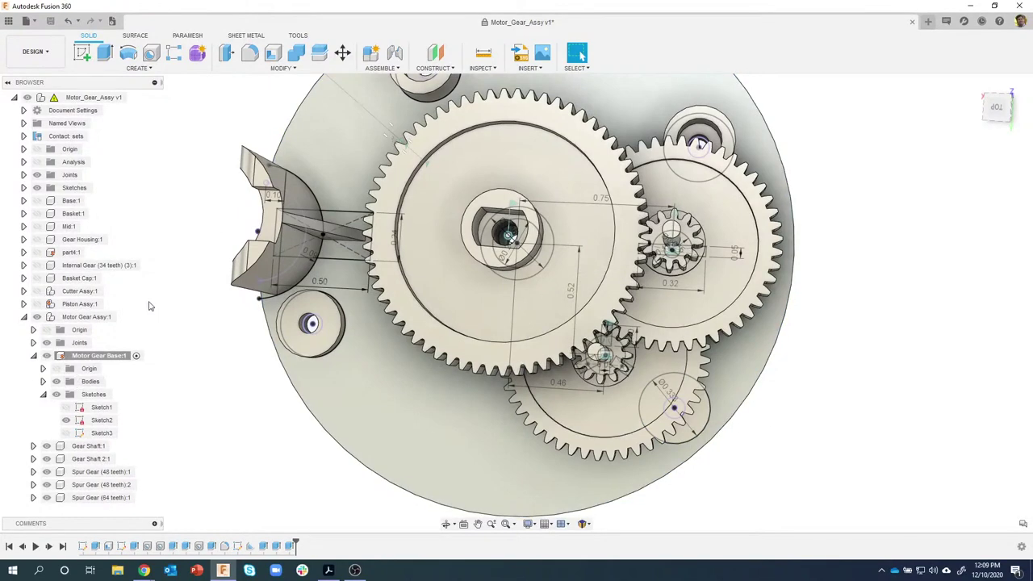
click(37, 240)
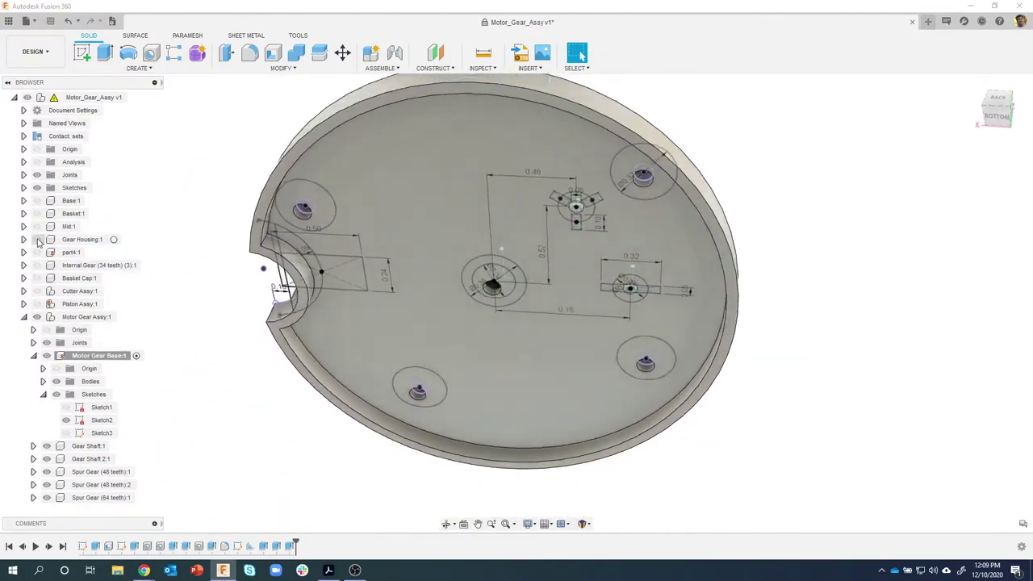
click(37, 240)
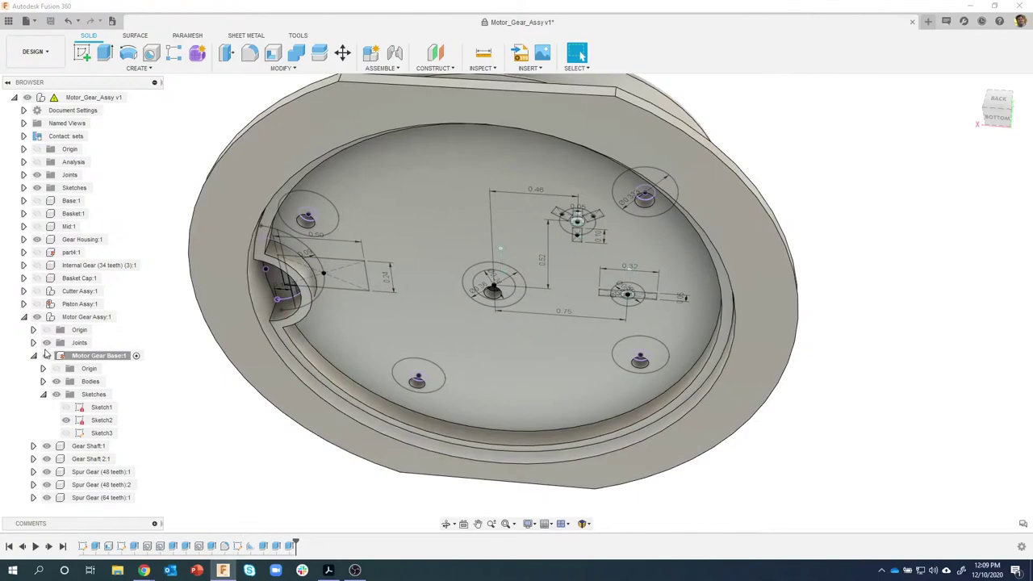
click(46, 355)
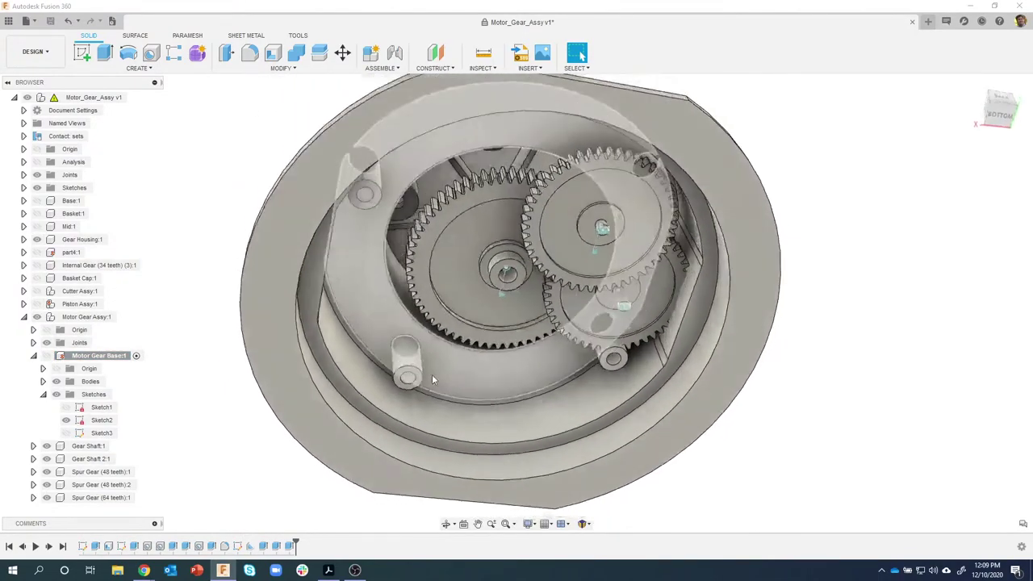
Examine the clearance between the gears and the housing's screw posts, and show the Motor Gear Base again
shift+middle_drag(571, 264, 624, 315)
scroll(637, 355, up, 6)
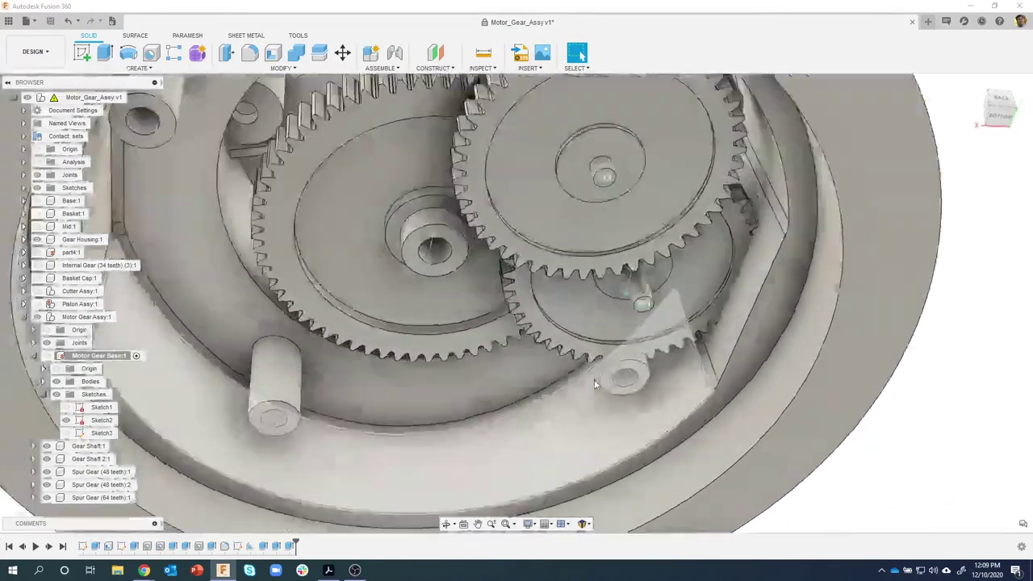
shift+middle_drag(643, 358, 750, 214)
scroll(614, 390, down, 2)
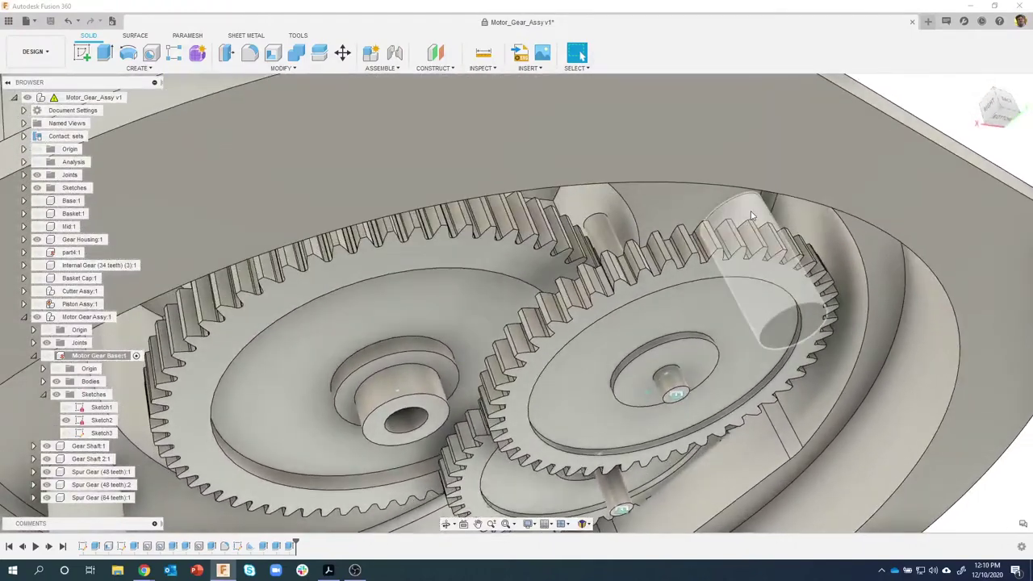
scroll(650, 355, down, 5)
shift+middle_drag(651, 355, 598, 374)
click(46, 356)
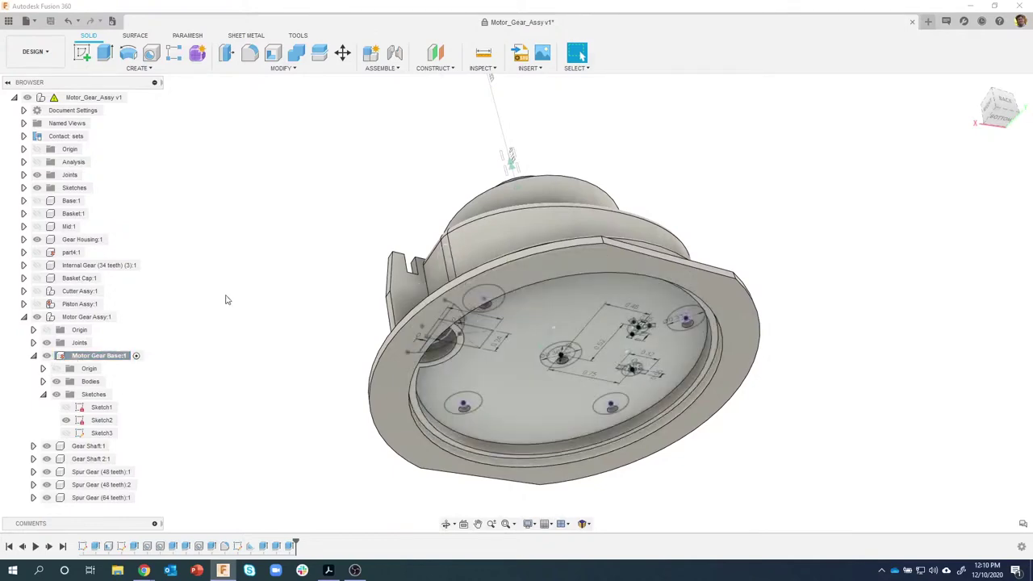
shift+middle_drag(226, 299, 228, 295)
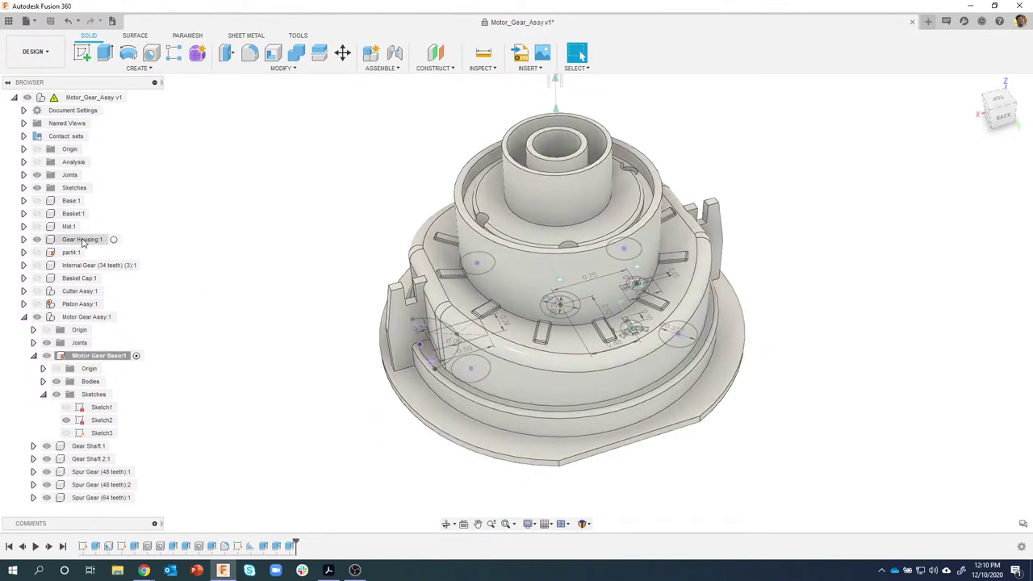
Activate the Gear Housing component and list its sketches
click(112, 240)
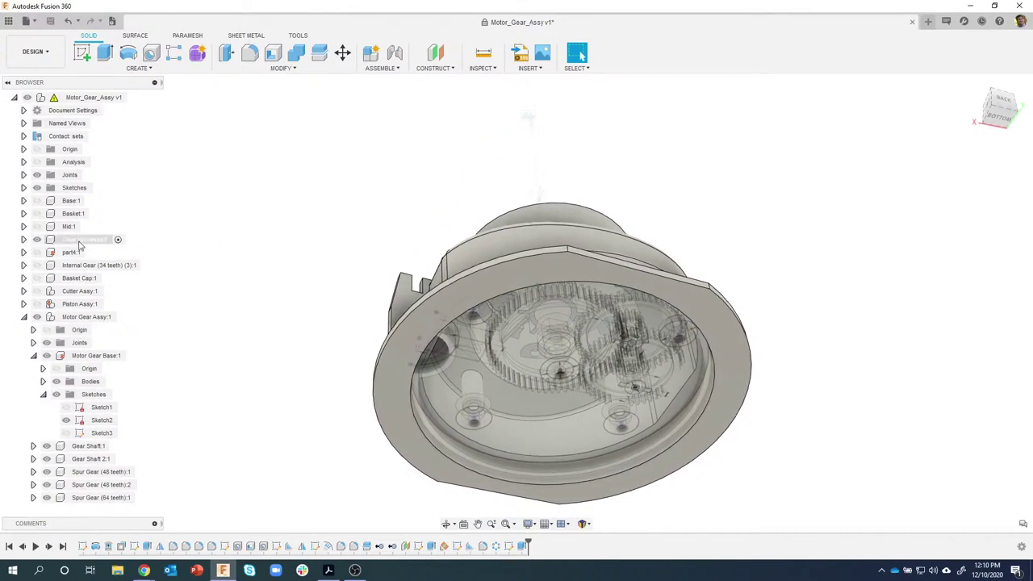
click(24, 240)
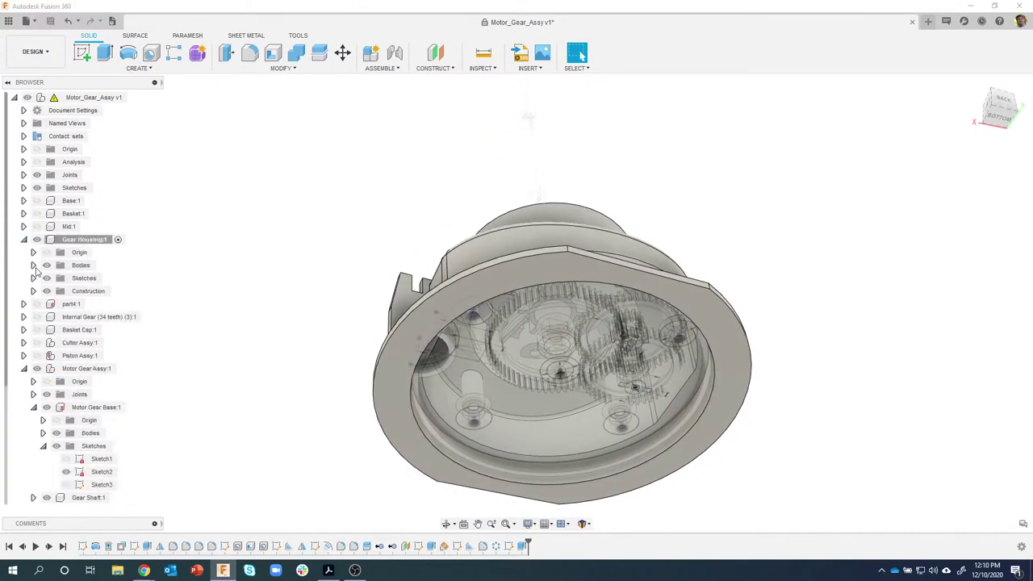
click(33, 277)
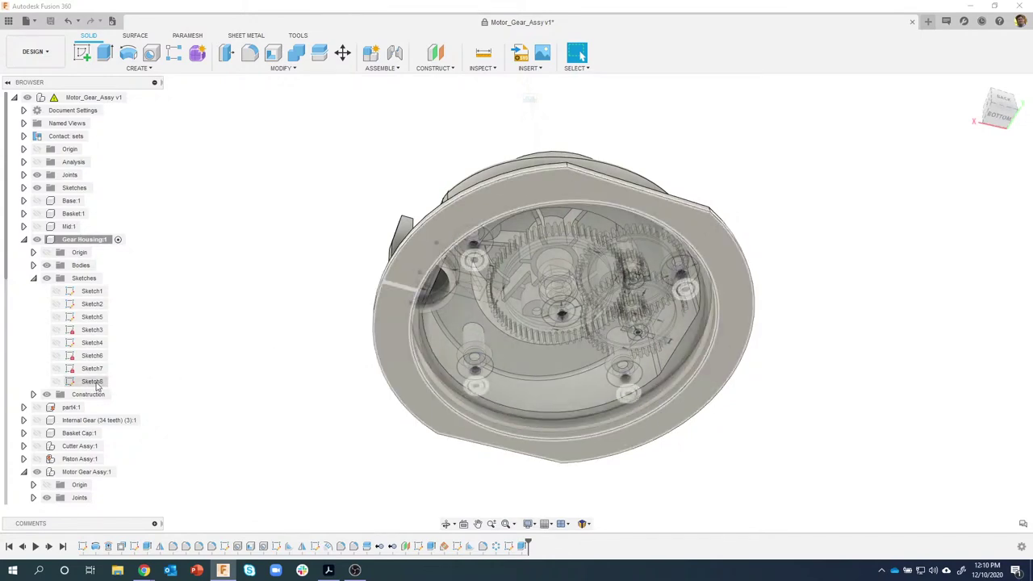
Make the Gear Housing's Sketch8 visible with its dimensions and view it squarely from the bottom
key(F6)
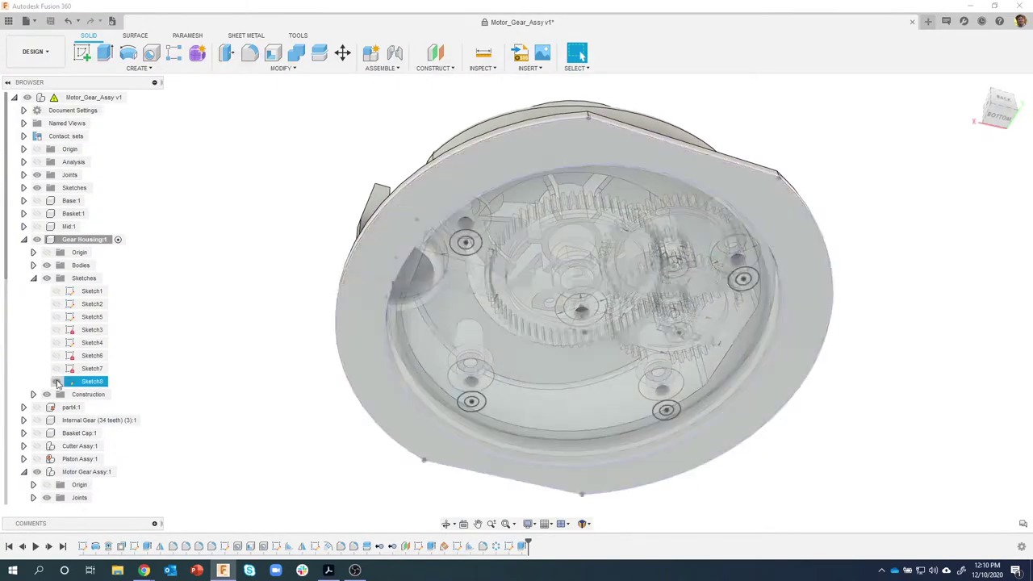
right_click(91, 383)
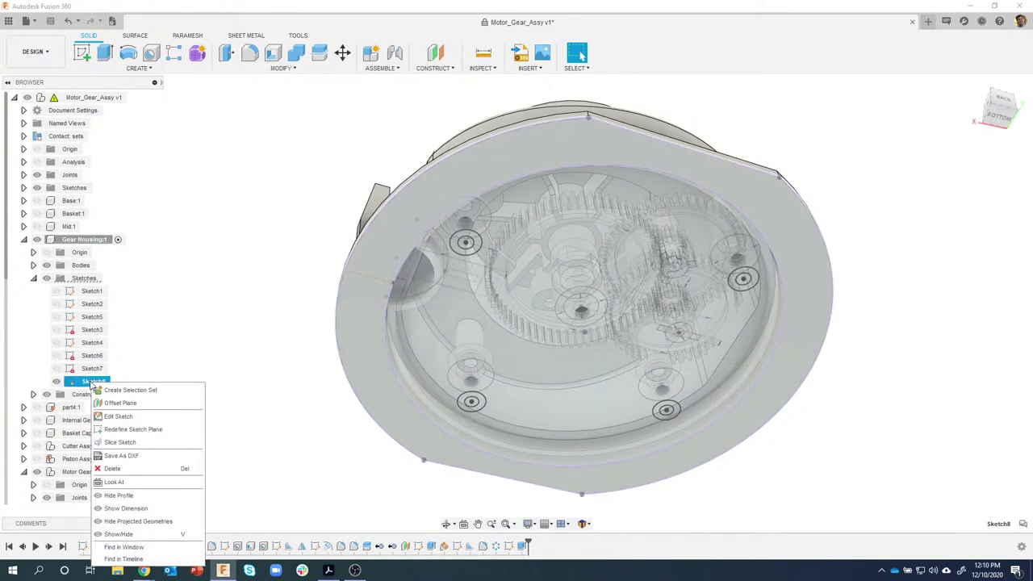
click(131, 509)
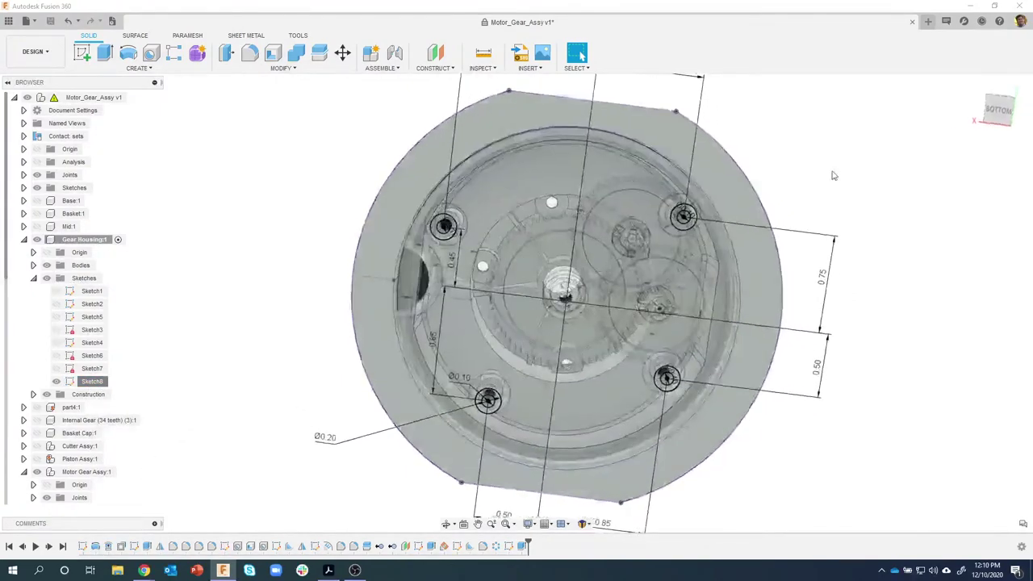
click(984, 113)
click(995, 112)
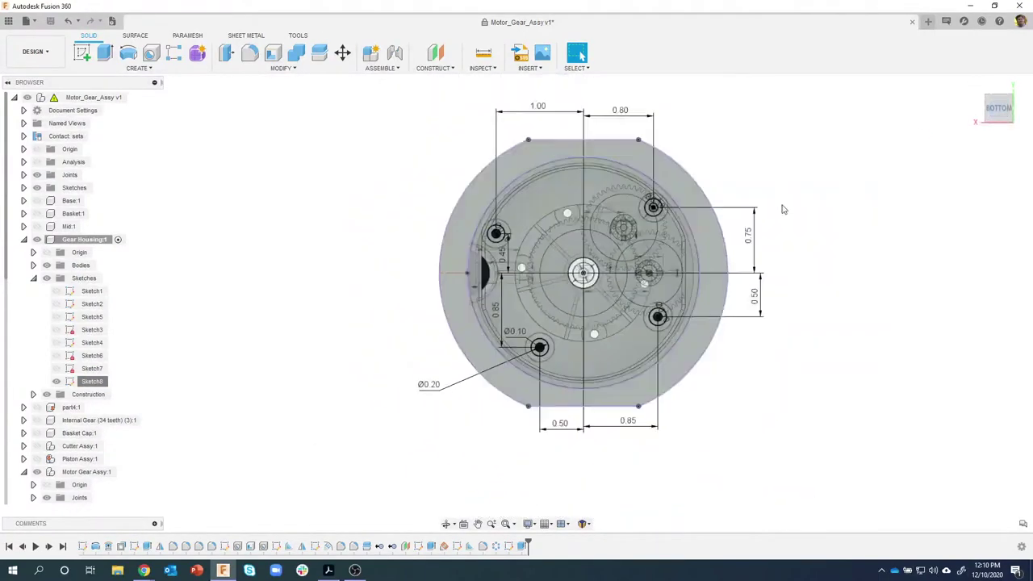
scroll(783, 222, up, 2)
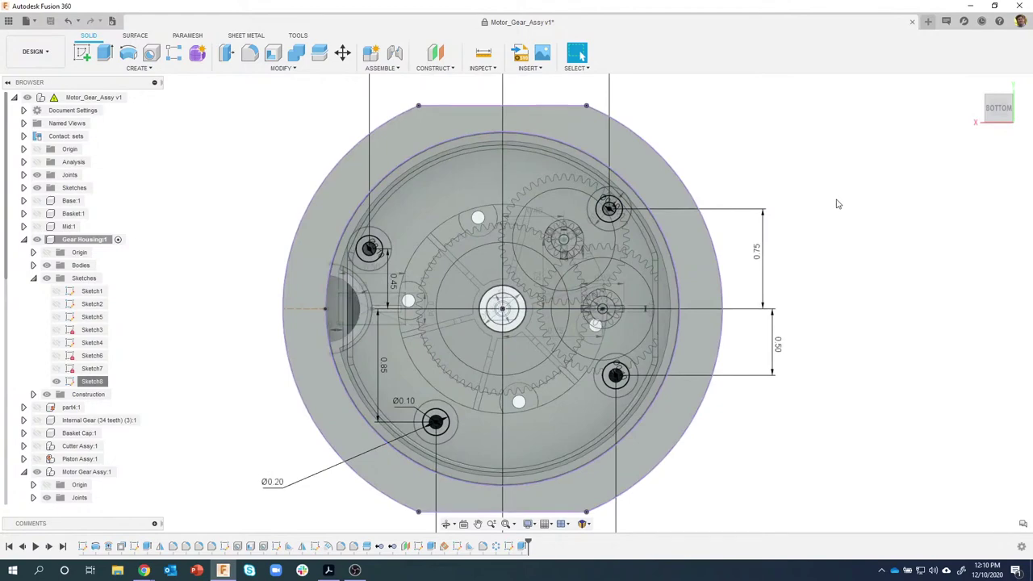
Set the vertical offset of the lower screw post beside the gears to 0.60 in from the housing's centre
middle_drag(836, 204, 827, 237)
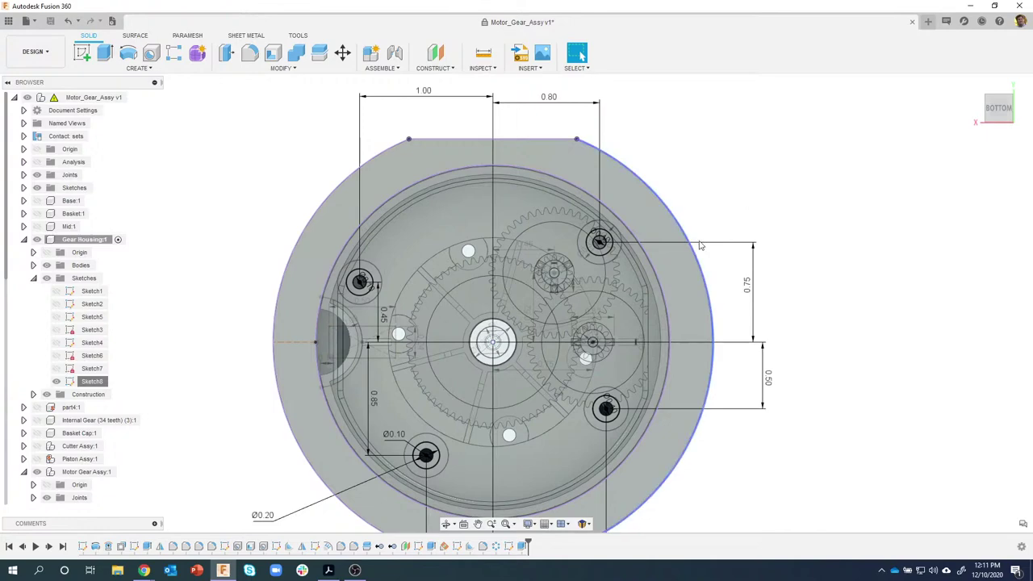
middle_drag(763, 202, 756, 181)
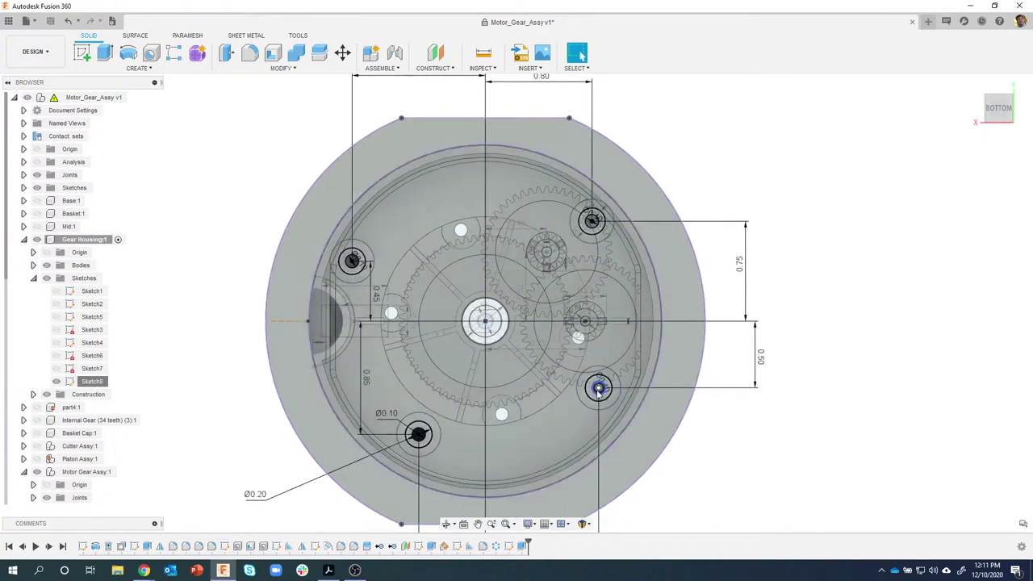
scroll(599, 387, up, 5)
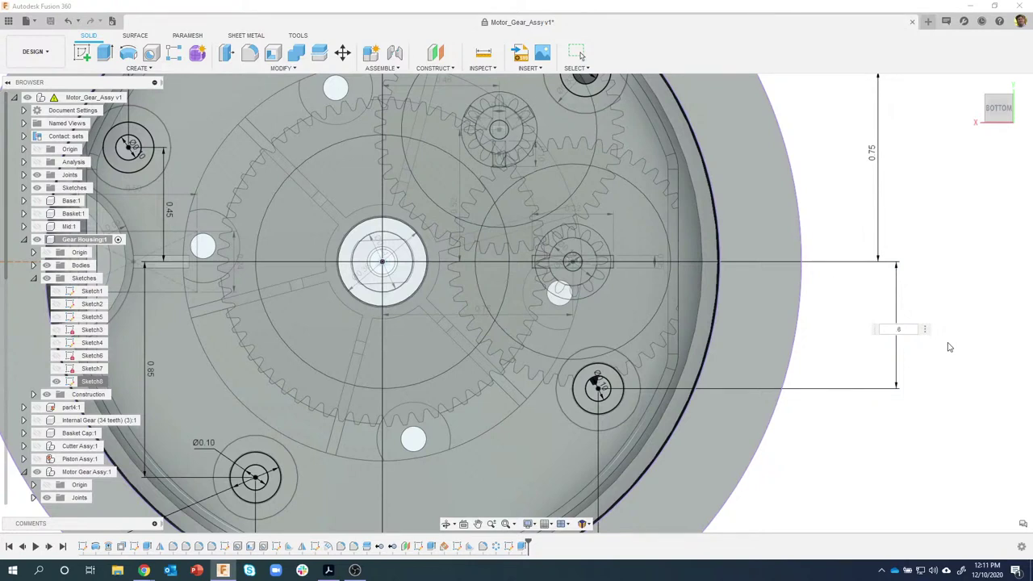
key(Return)
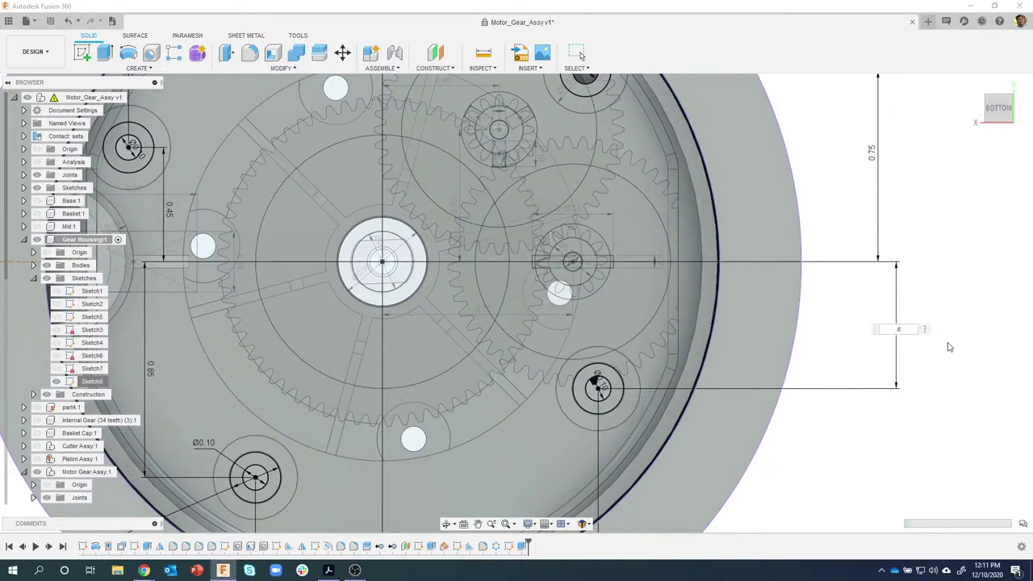
key(Escape)
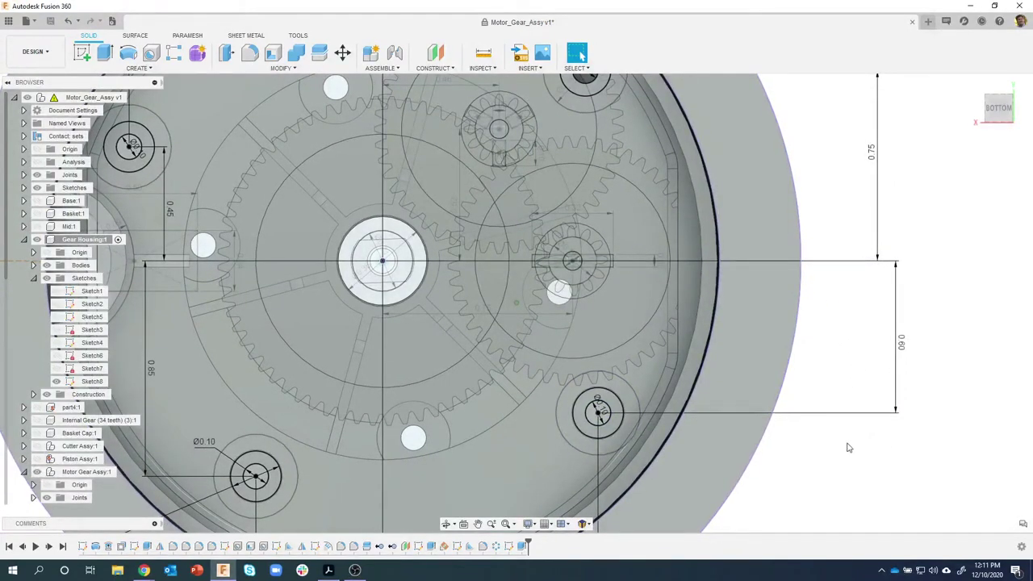
Examine the clearance between the lower screw post and the neighbouring gear teeth from several angles
scroll(858, 447, down, 5)
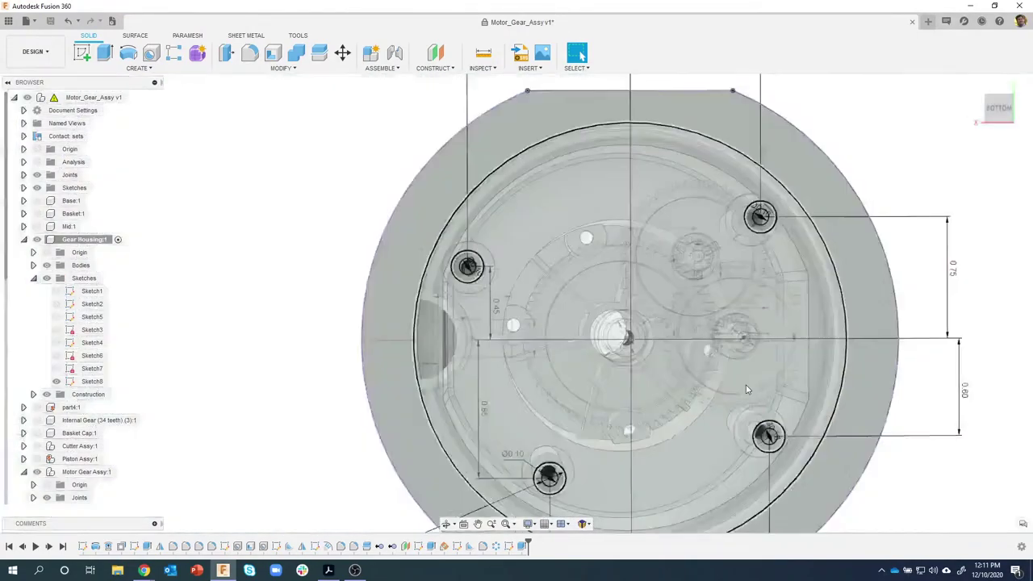
scroll(766, 393, up, 8)
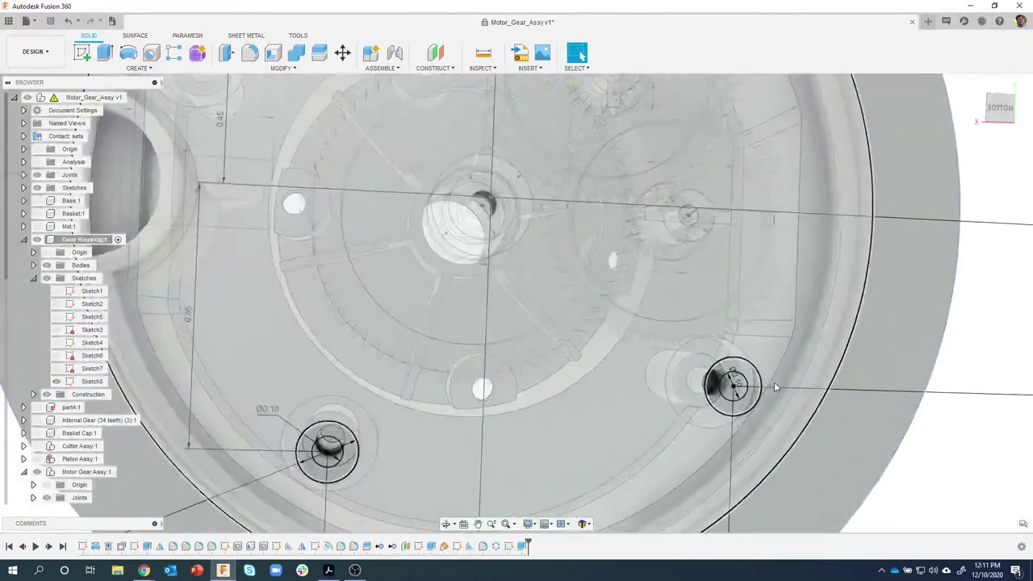
scroll(601, 359, down, 5)
scroll(623, 349, up, 8)
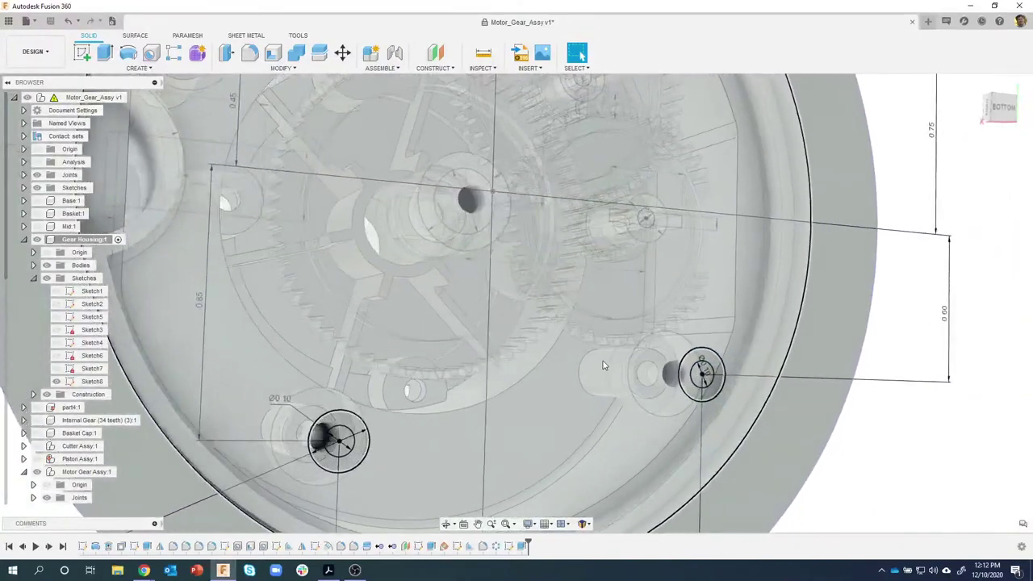
scroll(633, 363, up, 4)
scroll(641, 369, down, 6)
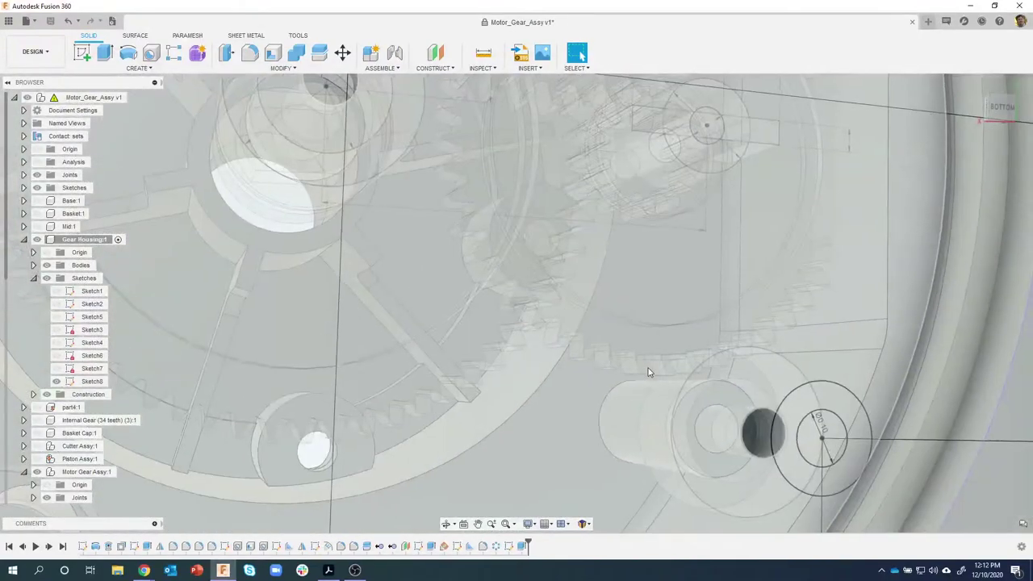
scroll(648, 372, up, 1)
mouse_move(648, 372)
shift+middle_down()
mouse_move(689, 327)
mouse_move(710, 339)
mouse_move(627, 350)
mouse_move(611, 372)
mouse_move(478, 382)
shift+middle_up()
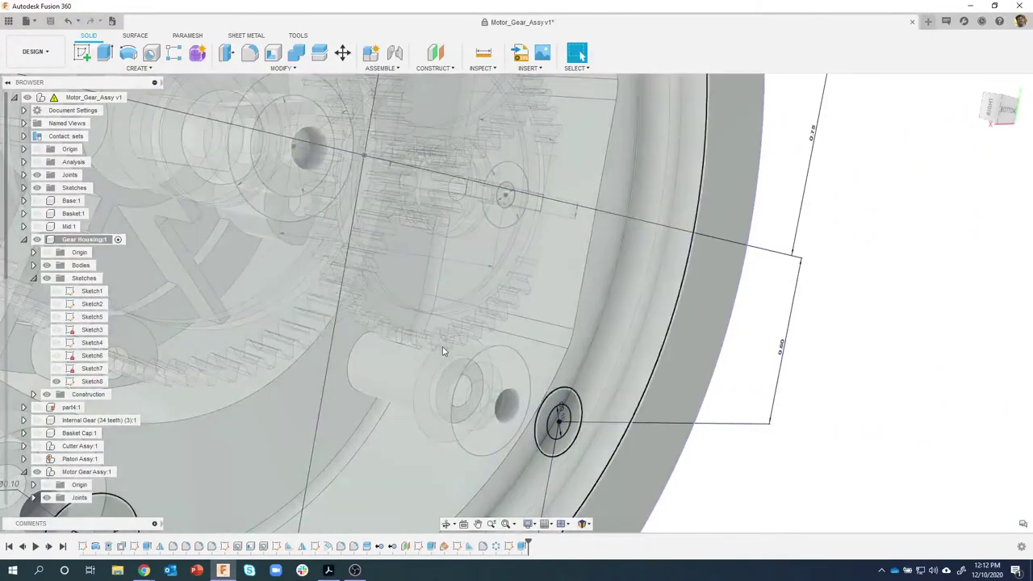
mouse_move(442, 351)
shift+middle_down()
mouse_move(487, 388)
mouse_move(467, 389)
mouse_move(495, 369)
shift+middle_up()
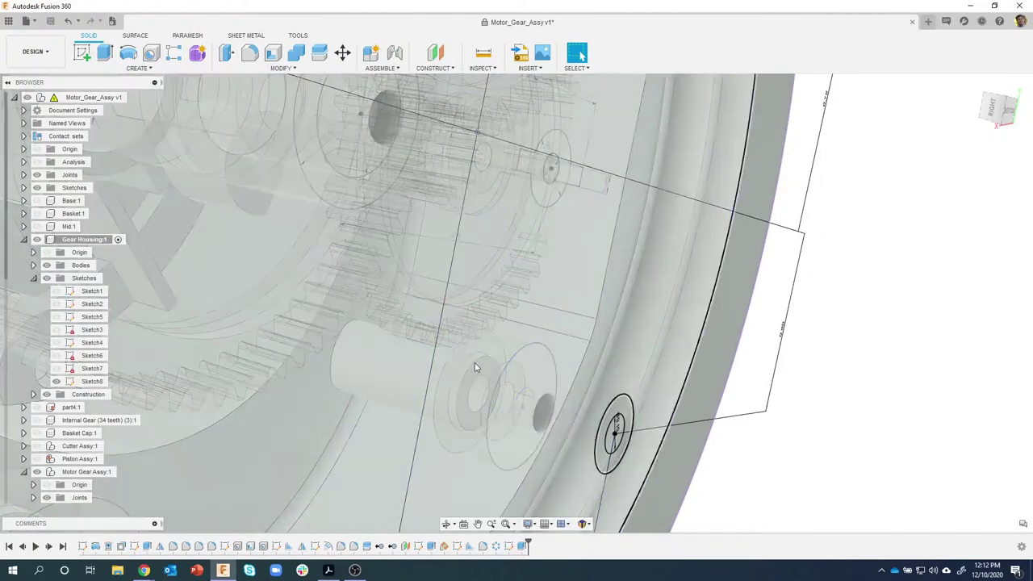
scroll(567, 434, down, 5)
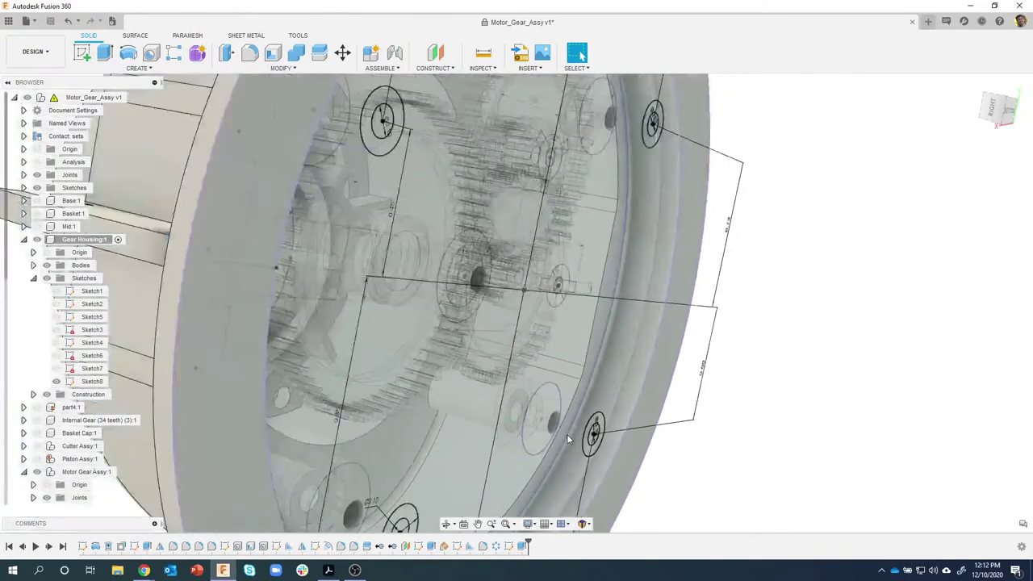
shift+middle_drag(566, 434, 816, 252)
scroll(816, 252, up, 1)
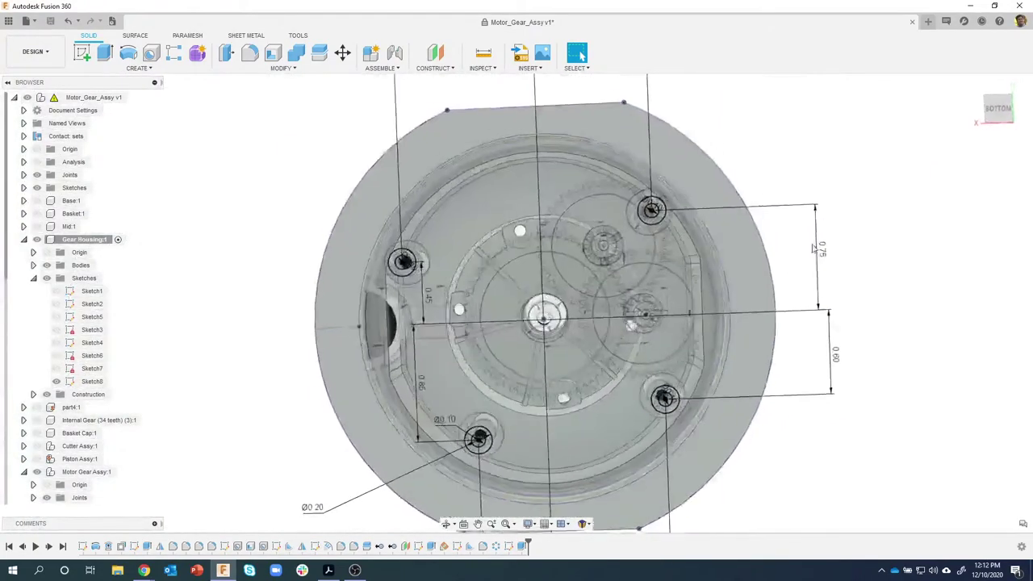
Set the horizontal offset of the upper screw post overlapping the gear to 0.15 in from the housing's centre
click(998, 110)
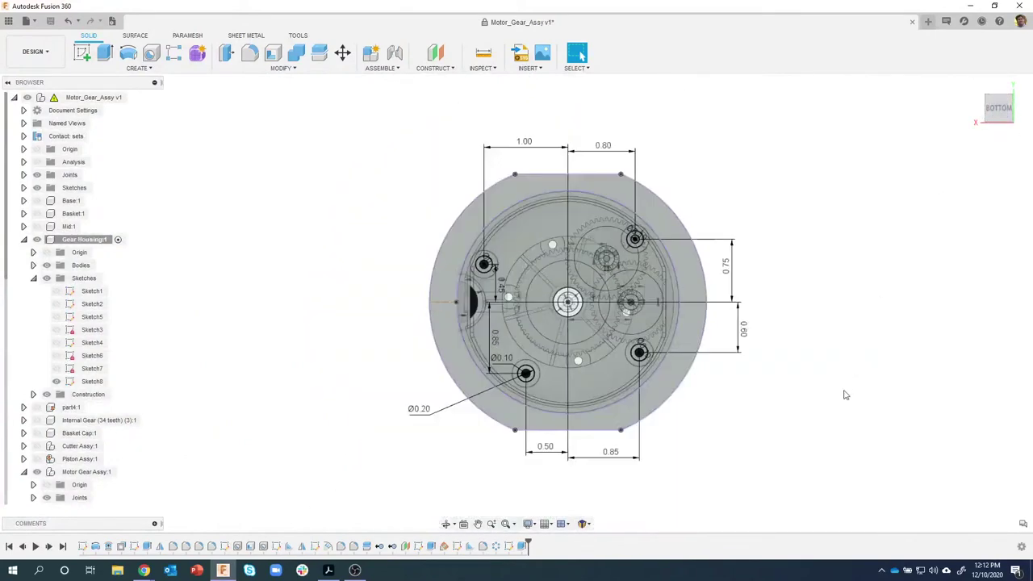
scroll(717, 394, up, 3)
scroll(754, 403, up, 1)
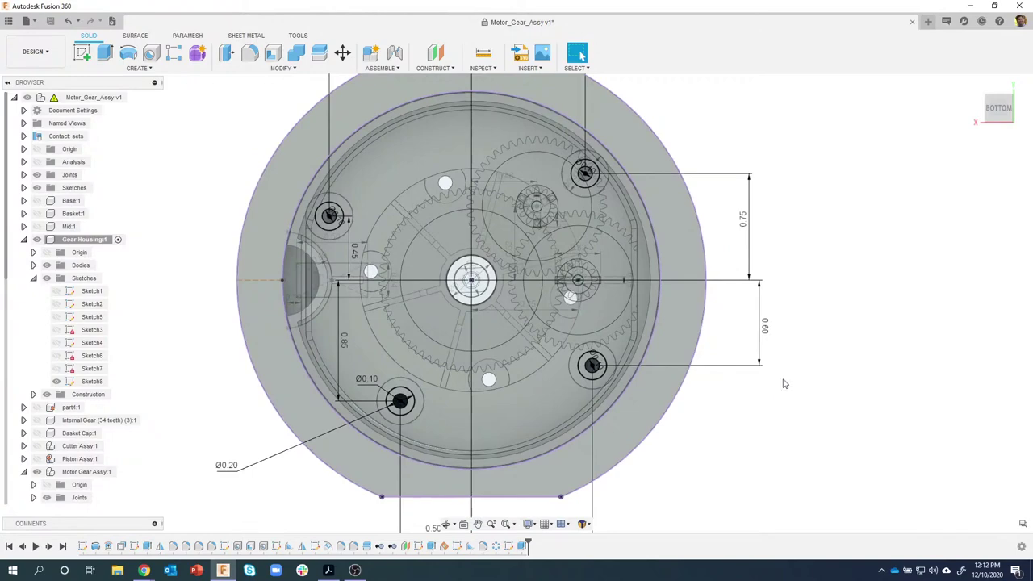
middle_drag(757, 422, 750, 475)
scroll(582, 238, up, 2)
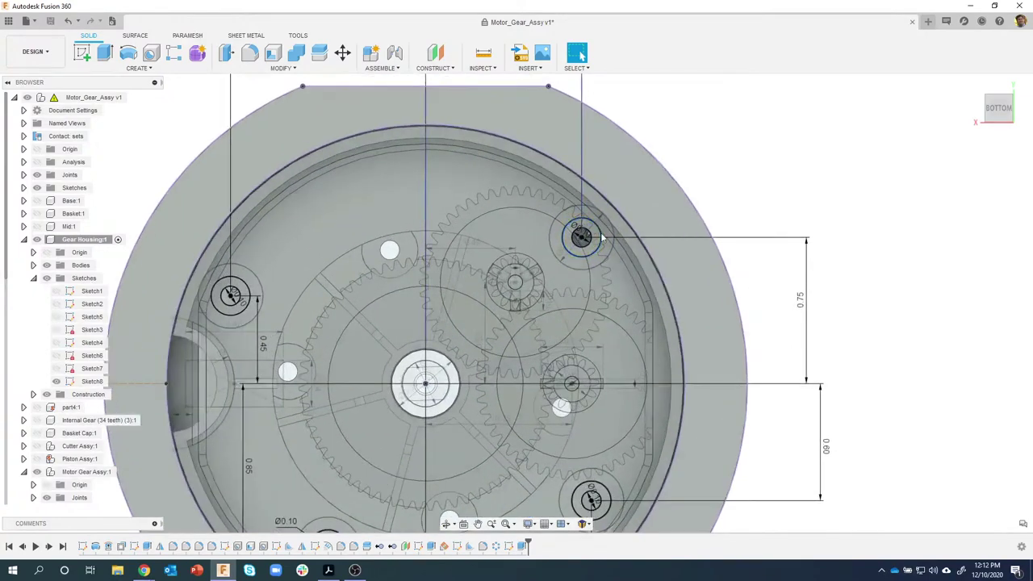
middle_drag(585, 240, 601, 286)
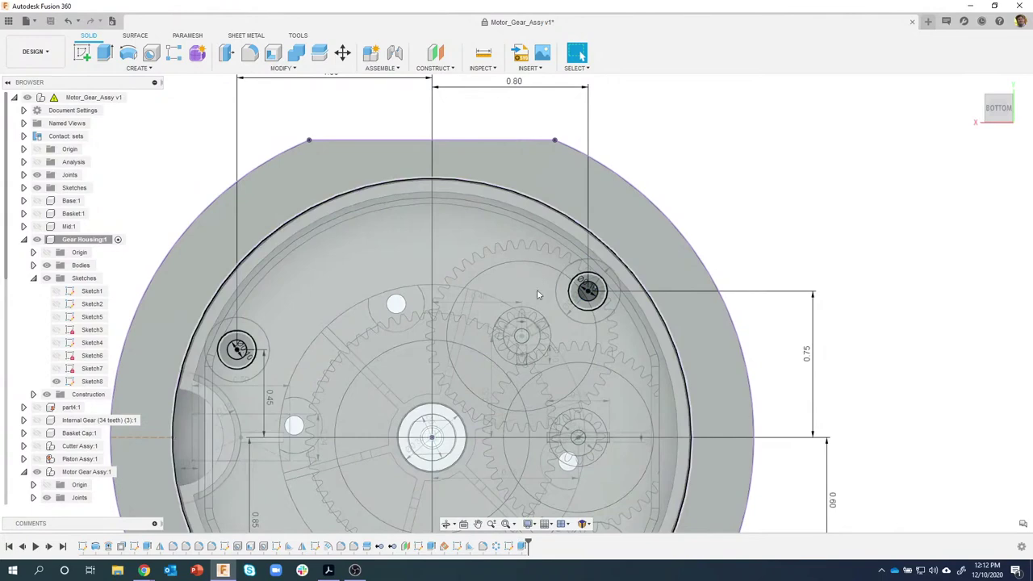
middle_drag(700, 210, 701, 222)
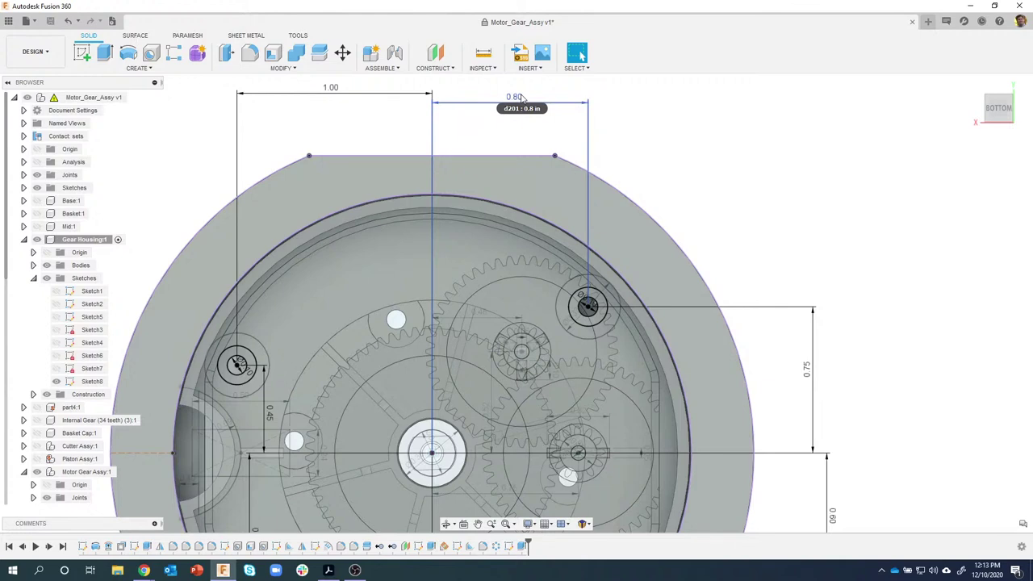
double_click(517, 98)
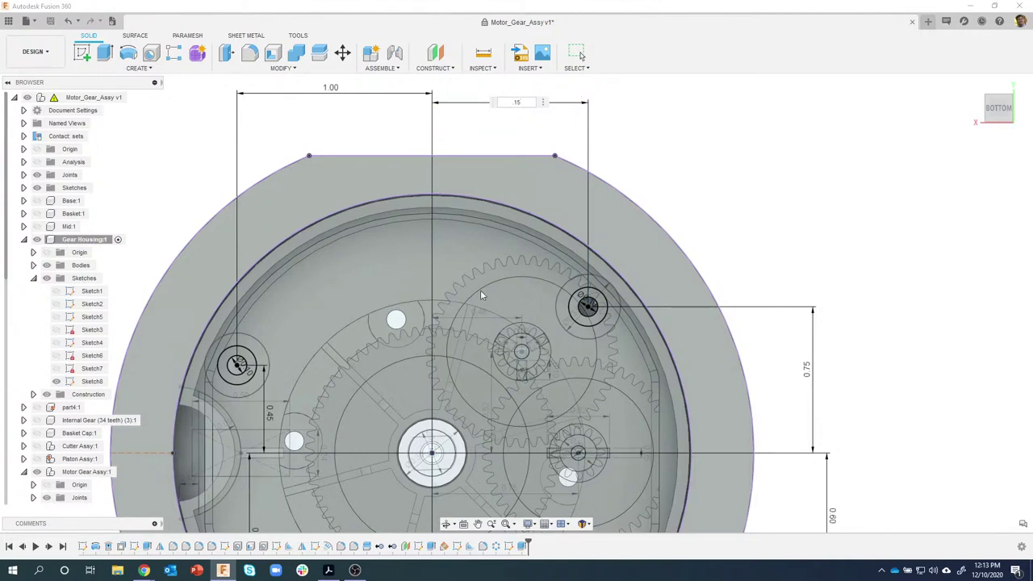
text(.15)
key(Return)
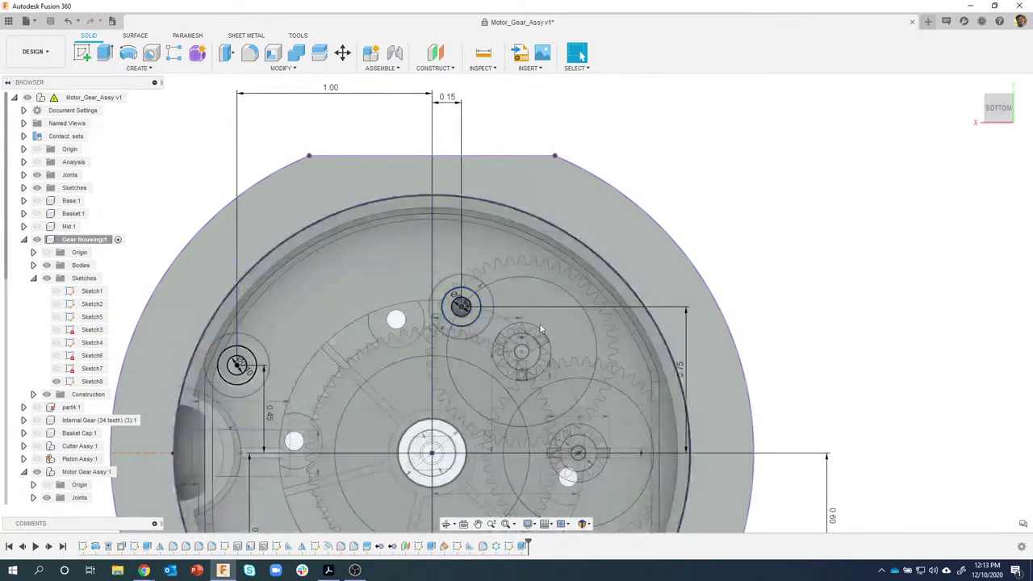
Move the same post's vertical dimension outside the housing outline and set it to 1.05 in
drag(686, 373, 807, 371)
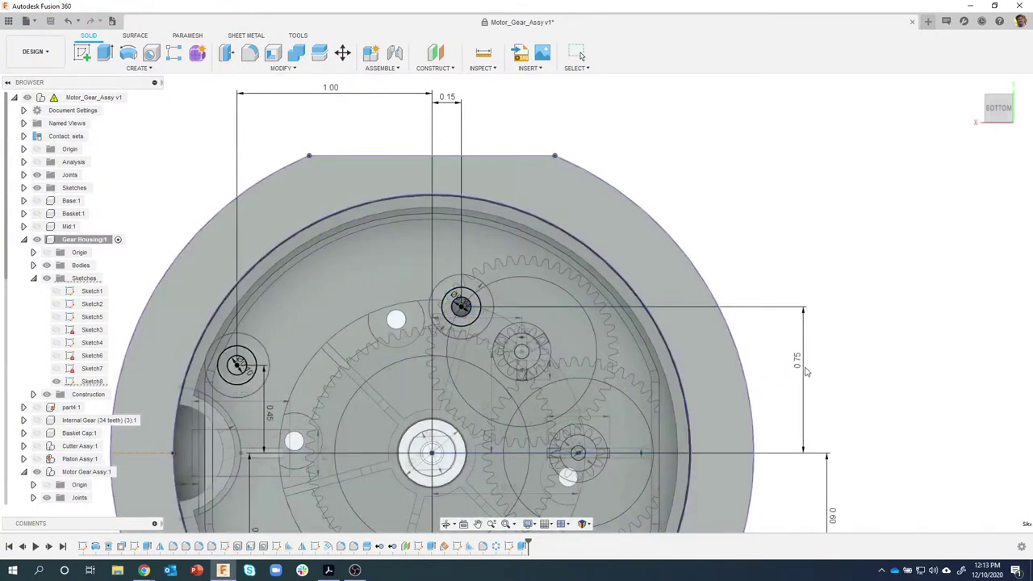
double_click(796, 362)
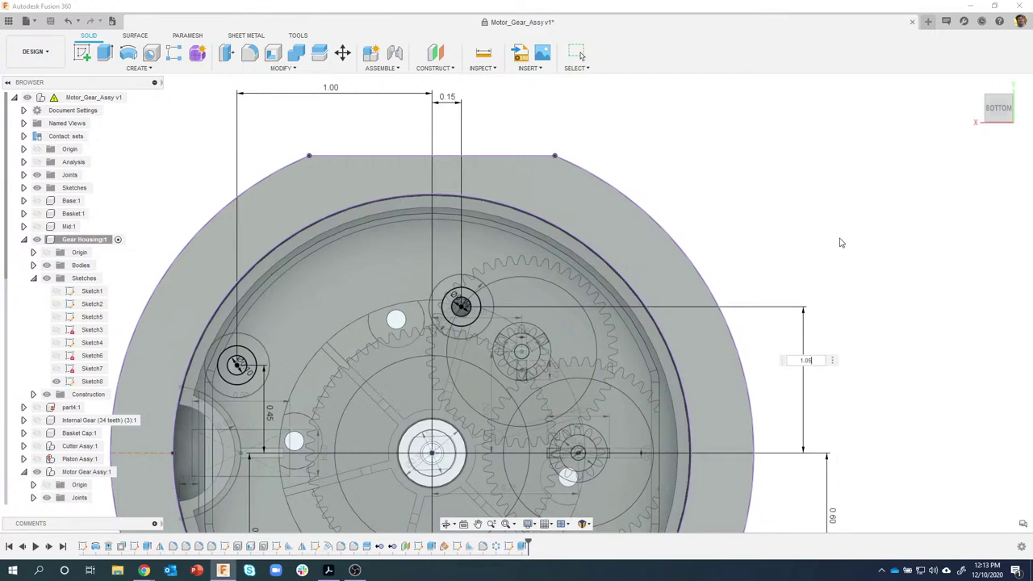
key(Return)
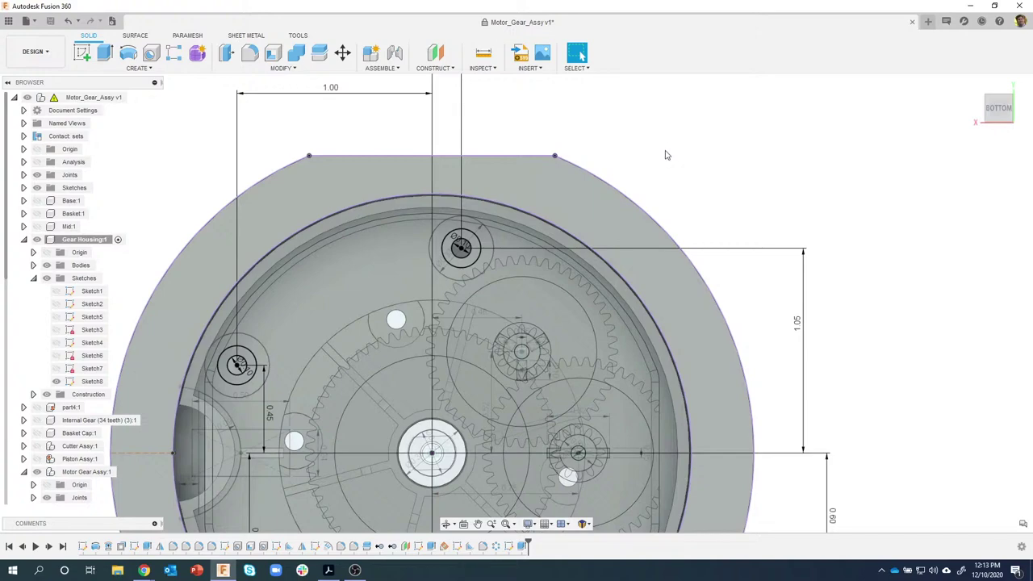
Examine the relocated upper screw post against the gears, temporarily hiding the Motor Gear Assy to see the bare housing
scroll(669, 161, down, 2)
scroll(680, 168, up, 10)
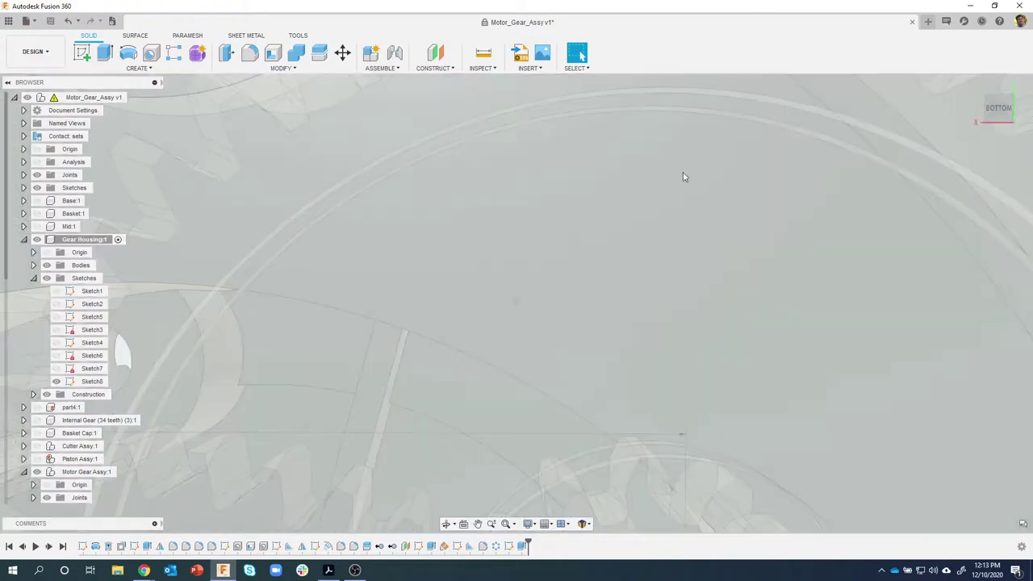
scroll(680, 231, down, 10)
shift+middle_drag(671, 237, 689, 267)
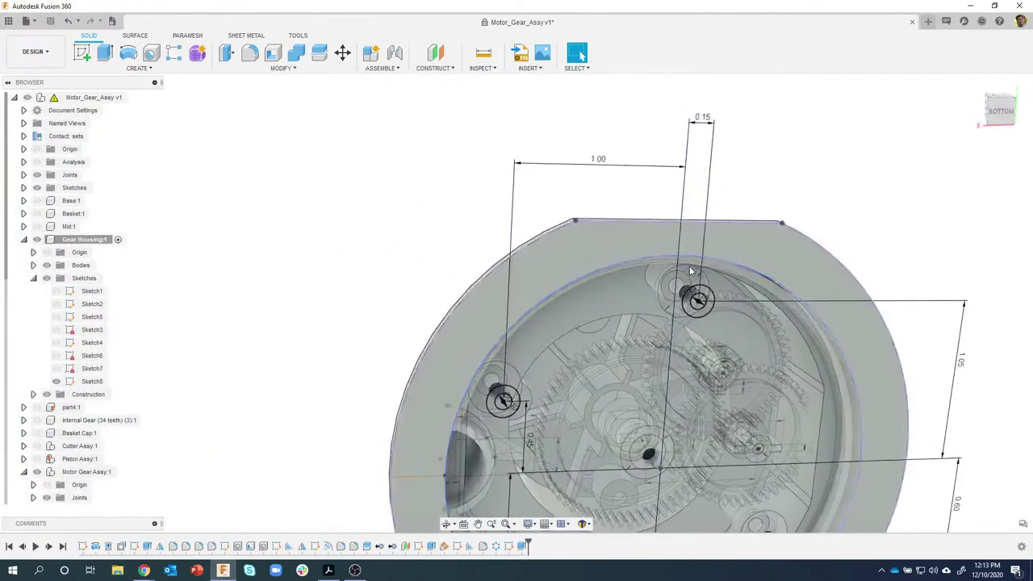
scroll(689, 265, up, 8)
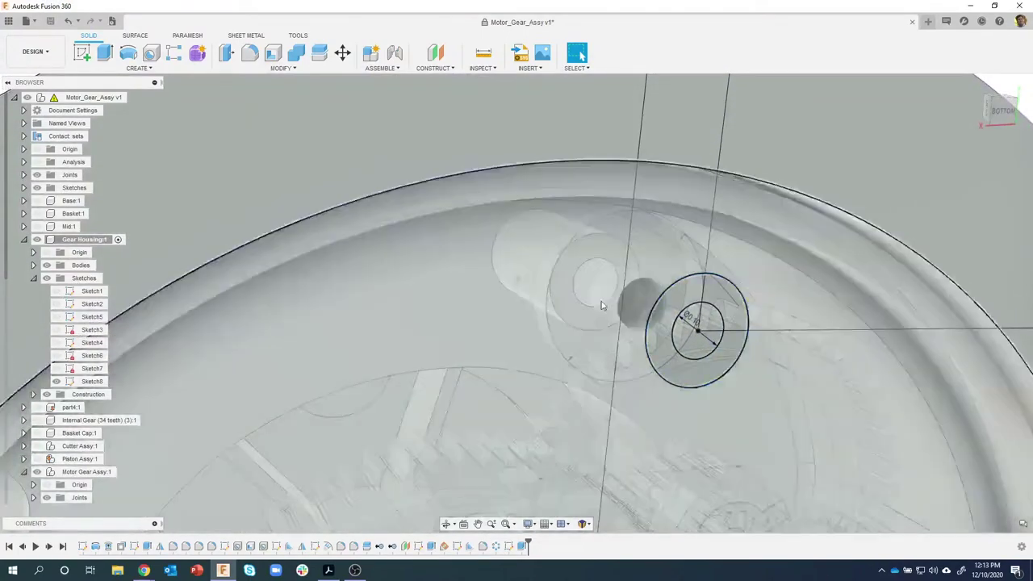
scroll(599, 301, down, 6)
shift+middle_drag(708, 267, 147, 395)
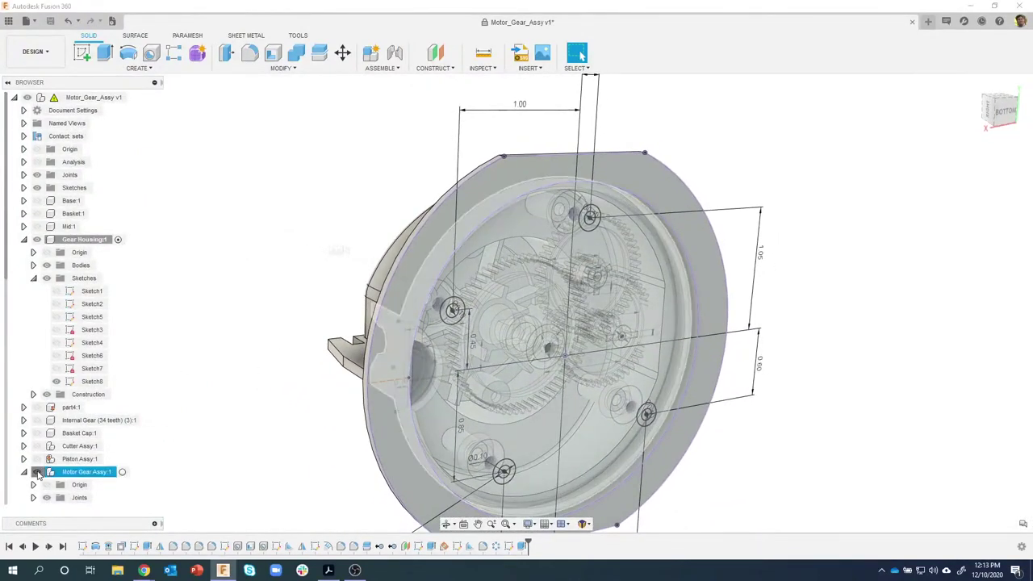
click(36, 471)
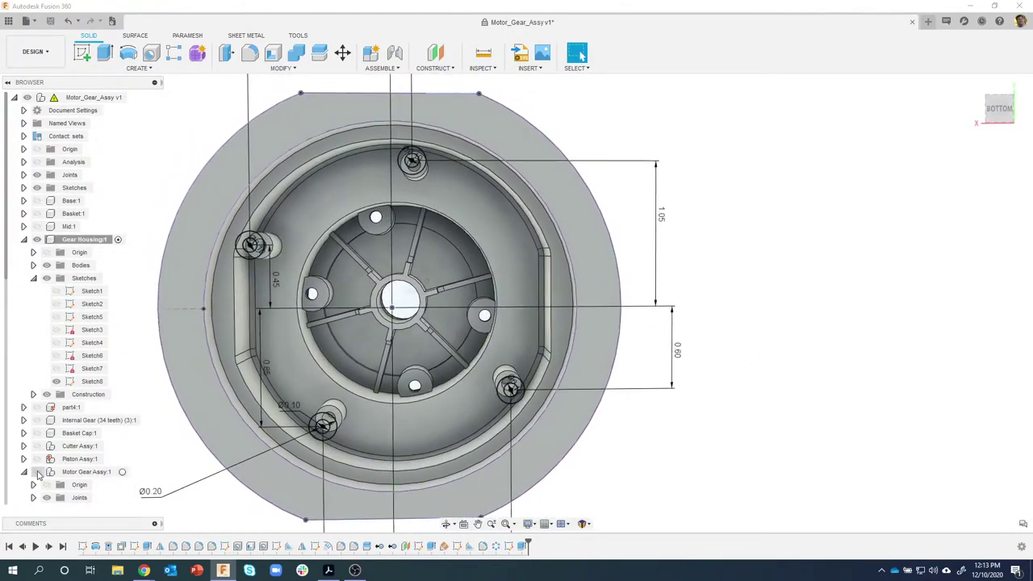
click(36, 472)
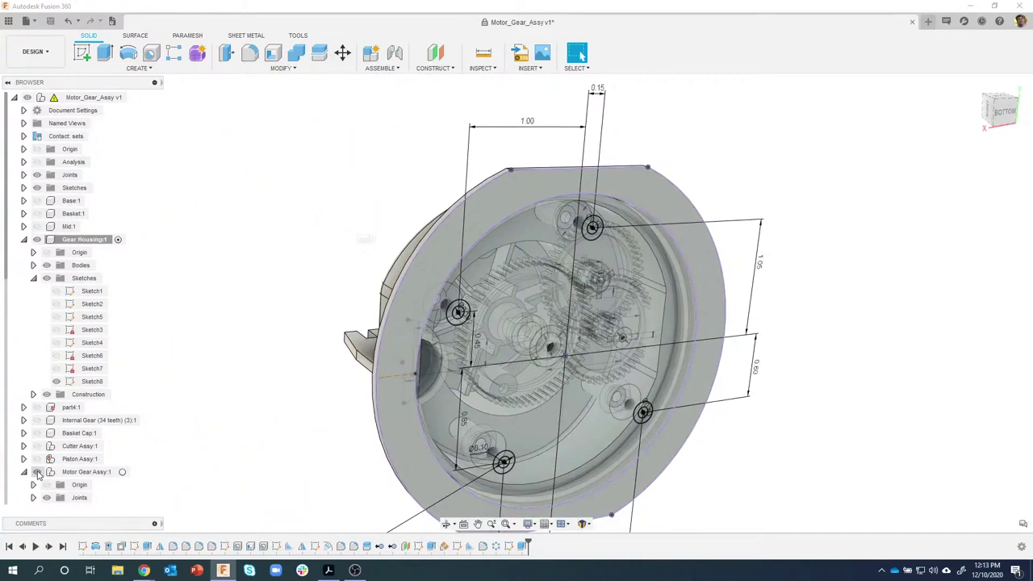
Hide the Gear Housing and examine the gap between the gears and the round bosses beneath them from the side
click(37, 239)
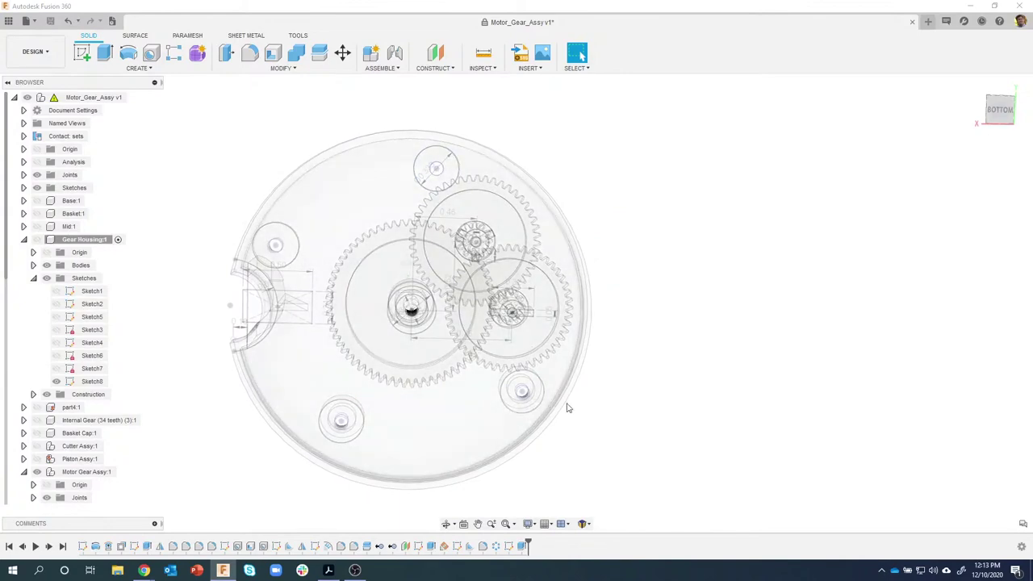
shift+middle_drag(568, 408, 592, 440)
scroll(571, 448, up, 5)
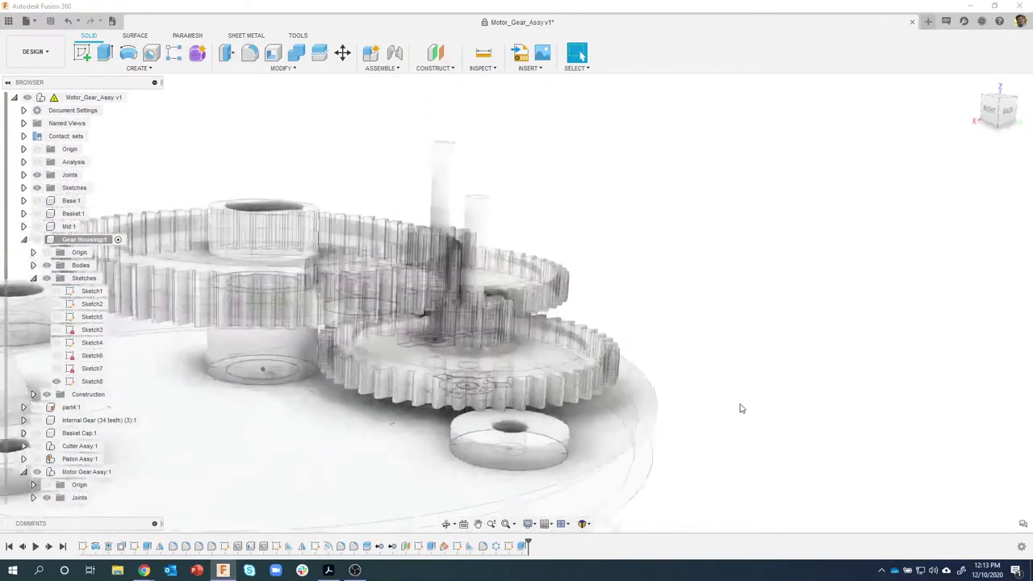
shift+middle_drag(741, 408, 506, 330)
scroll(387, 368, up, 4)
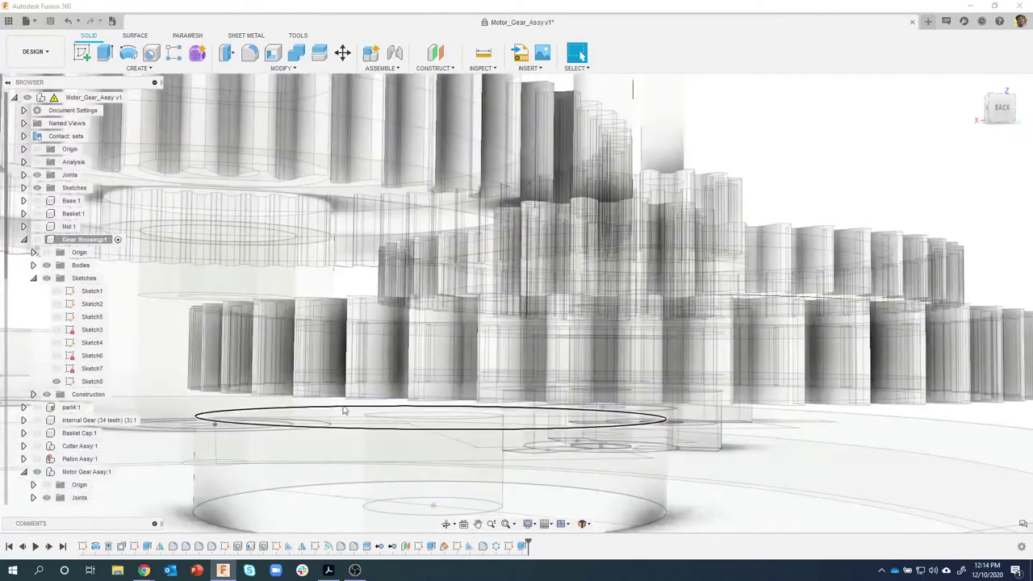
scroll(461, 385, down, 5)
scroll(466, 386, down, 3)
shift+middle_drag(447, 253, 64, 247)
Show the Gear Housing again and view its post sketch squarely from the bottom
click(37, 240)
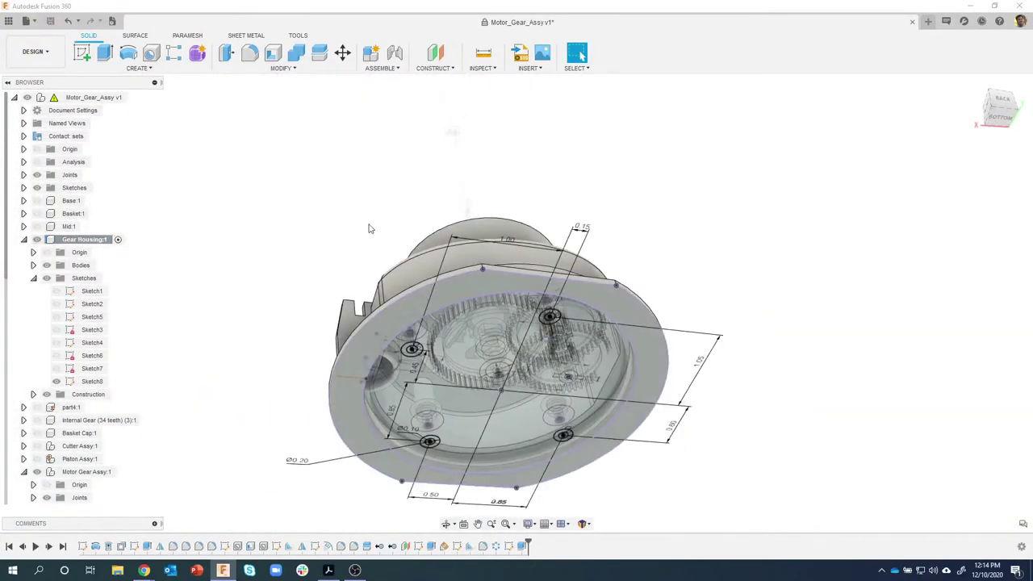
scroll(369, 228, down, 2)
shift+middle_drag(368, 229, 393, 232)
scroll(392, 232, up, 1)
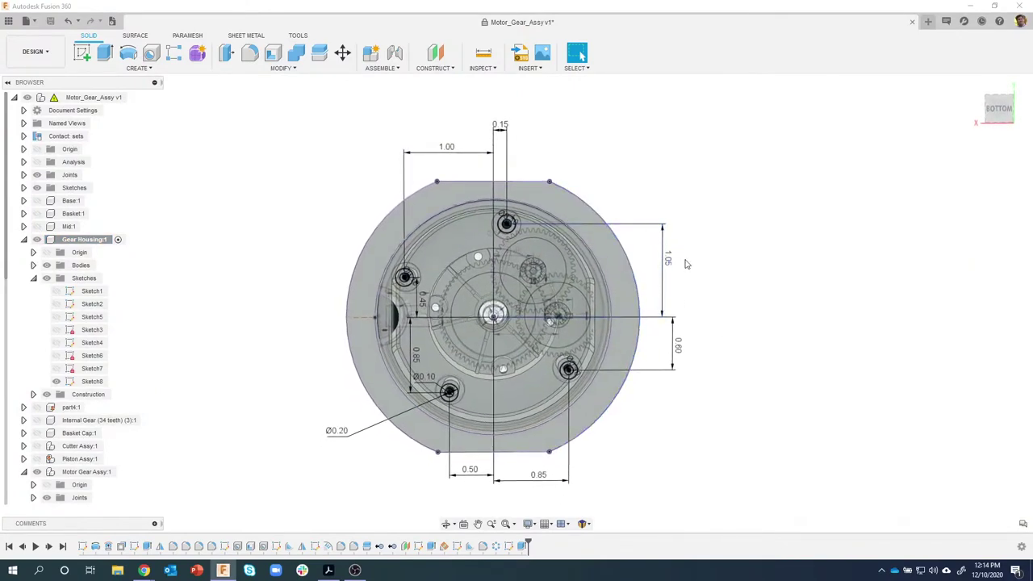
click(1004, 114)
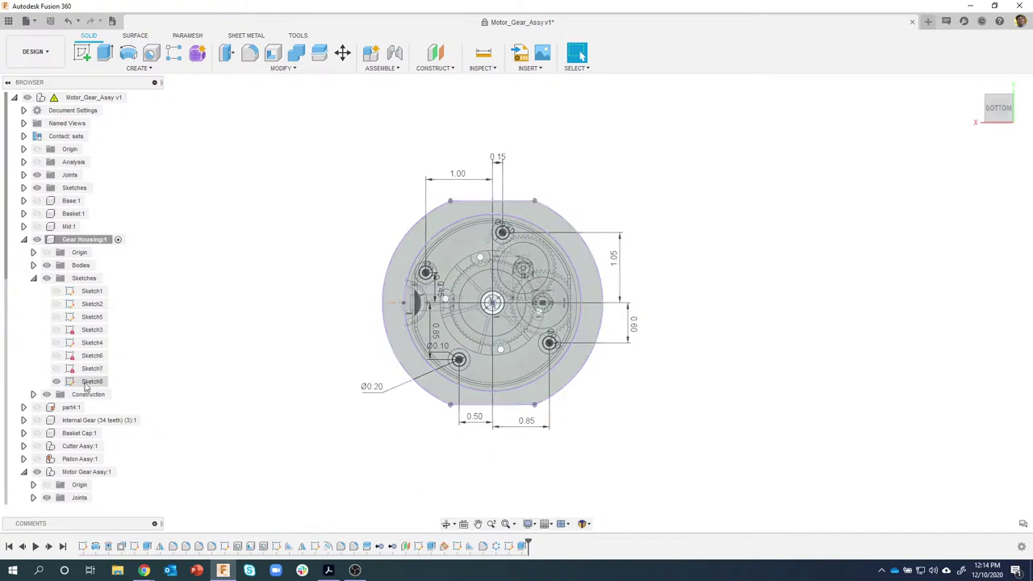
Hide the dimensions of the Gear Housing's Sketch8
right_click(90, 383)
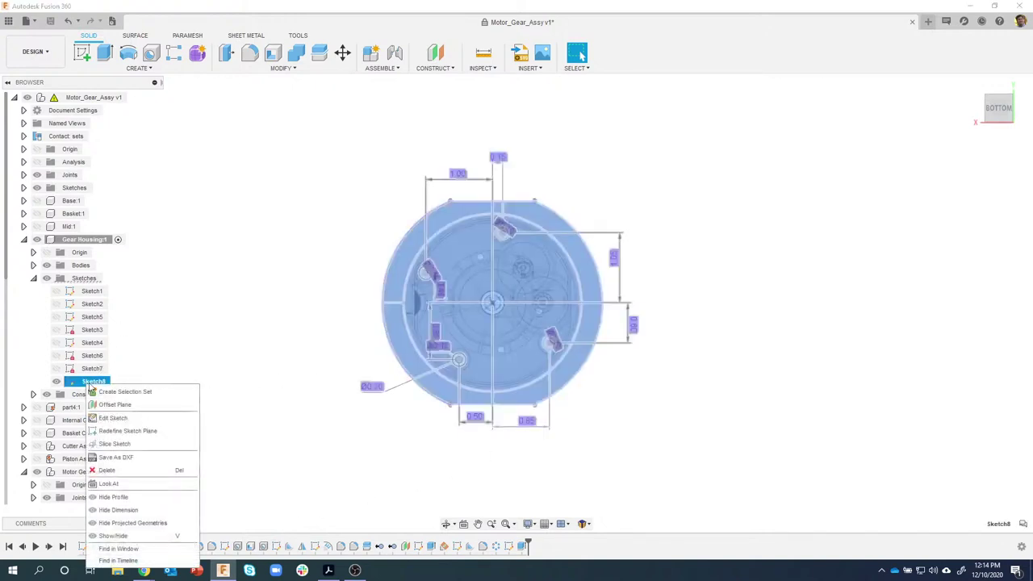
click(140, 513)
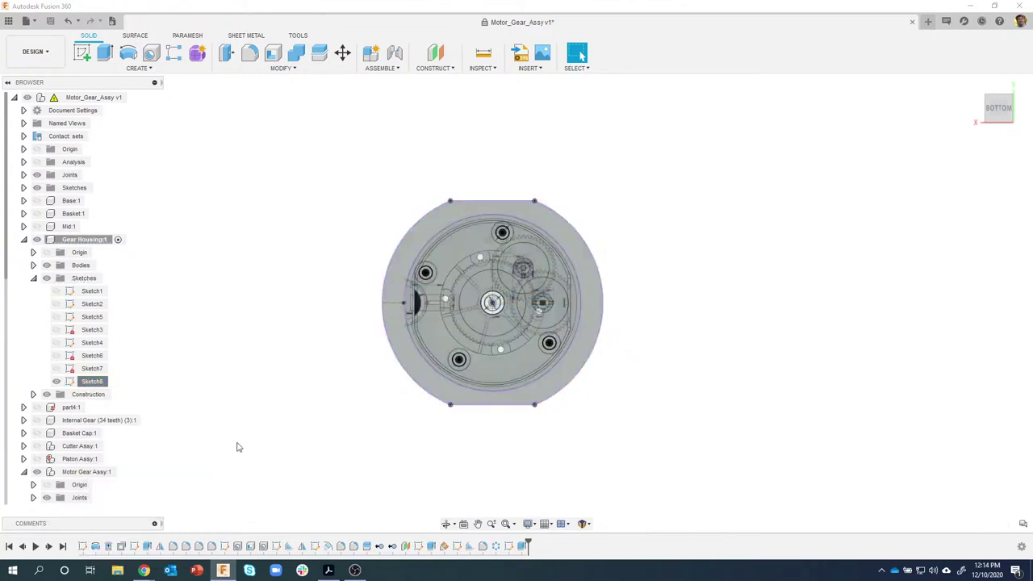
right_click(97, 384)
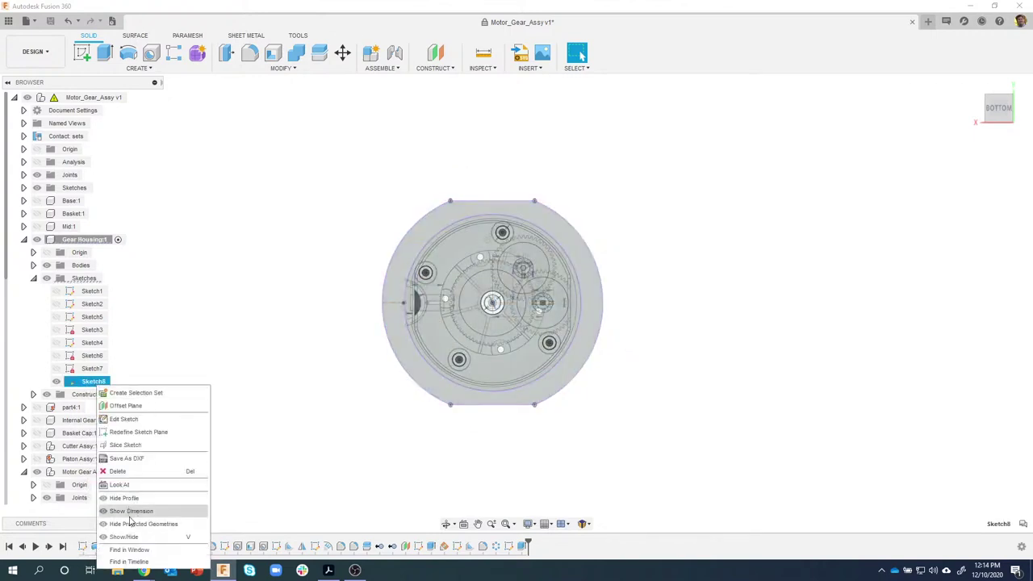
click(139, 511)
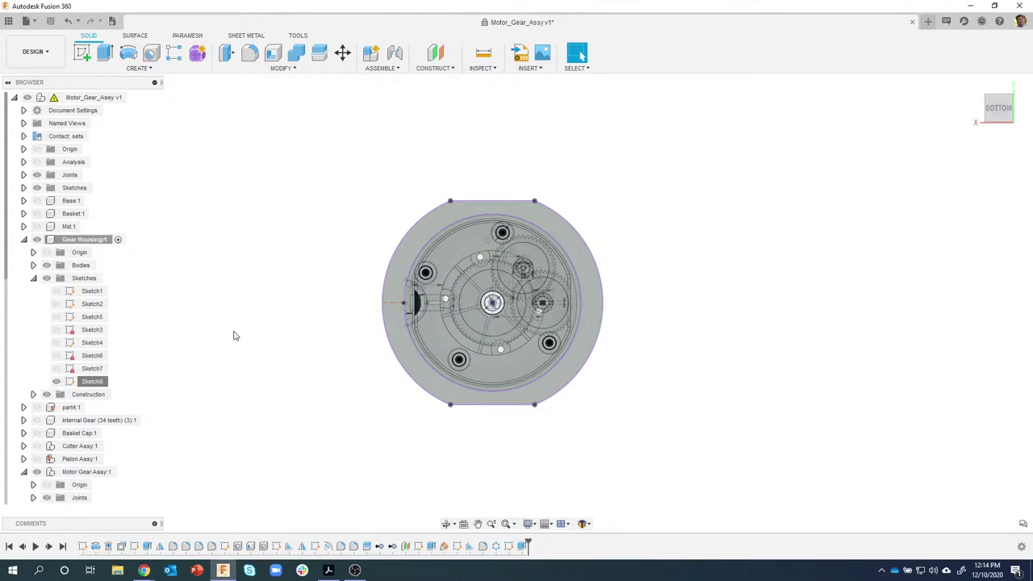
Examine the Gear Housing's screw posts against the gears from below, toggling the visibility of the Motor Gear Assy
shift+middle_drag(654, 256, 636, 295)
scroll(701, 228, up, 3)
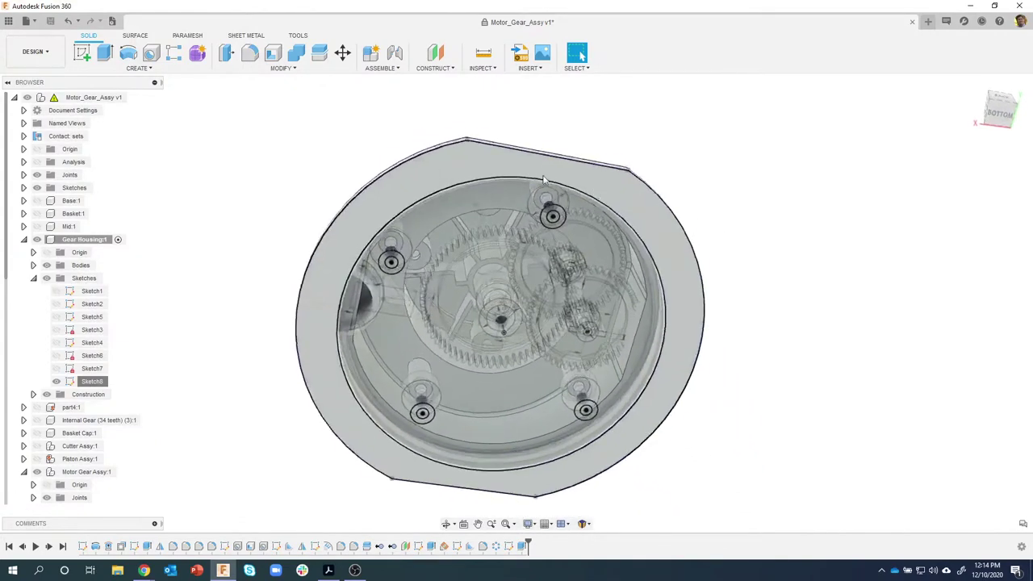
shift+middle_drag(543, 179, 559, 138)
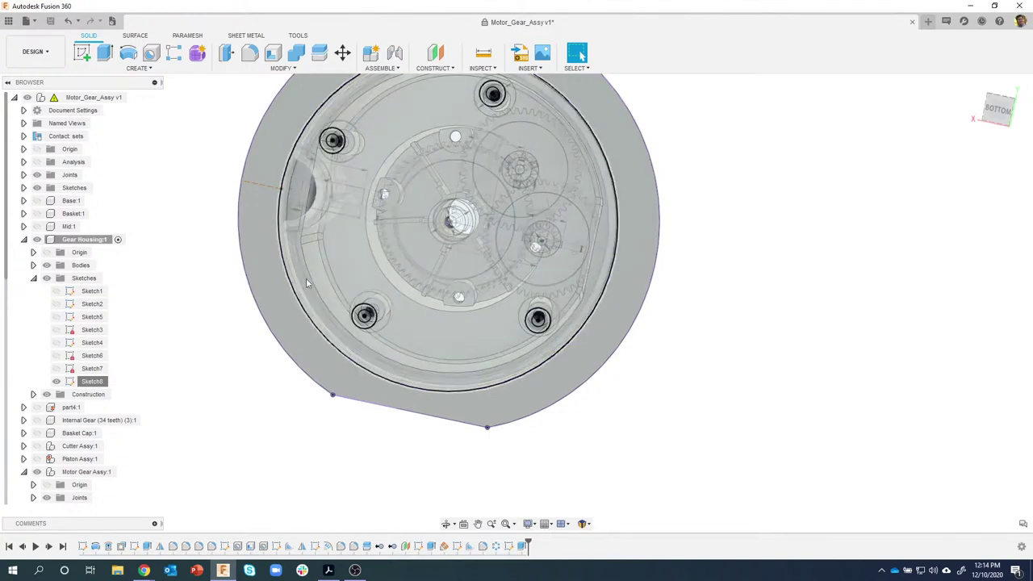
click(38, 474)
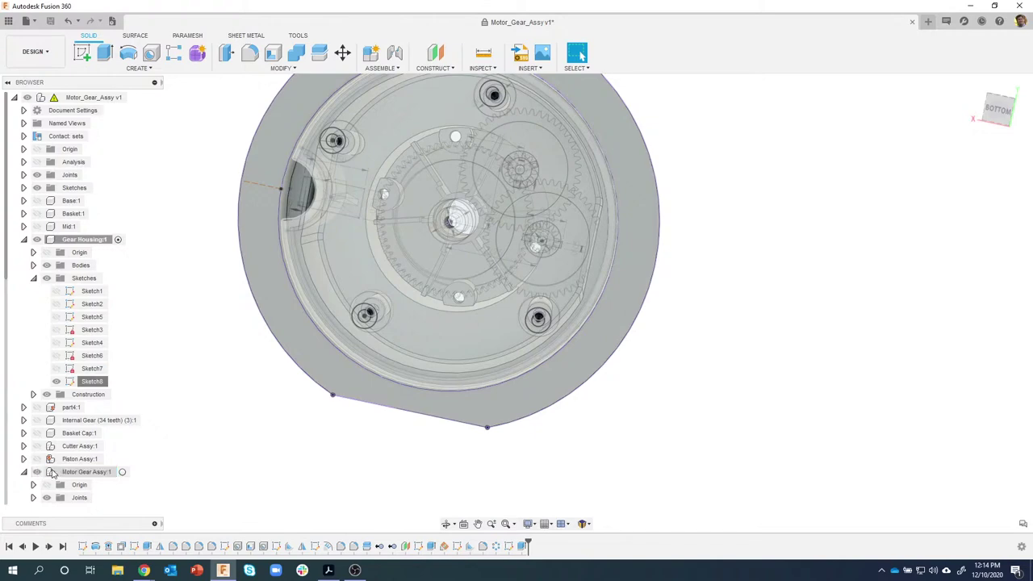
Activate the Motor Gear Assy and hide both the Gear Housing and the Motor Gear Base's Sketch2
click(100, 240)
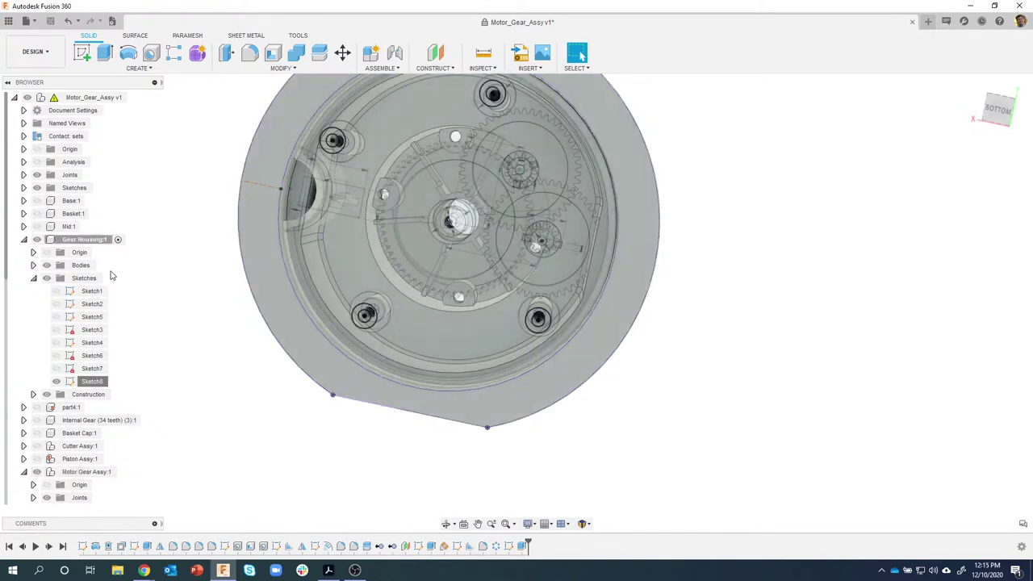
click(89, 479)
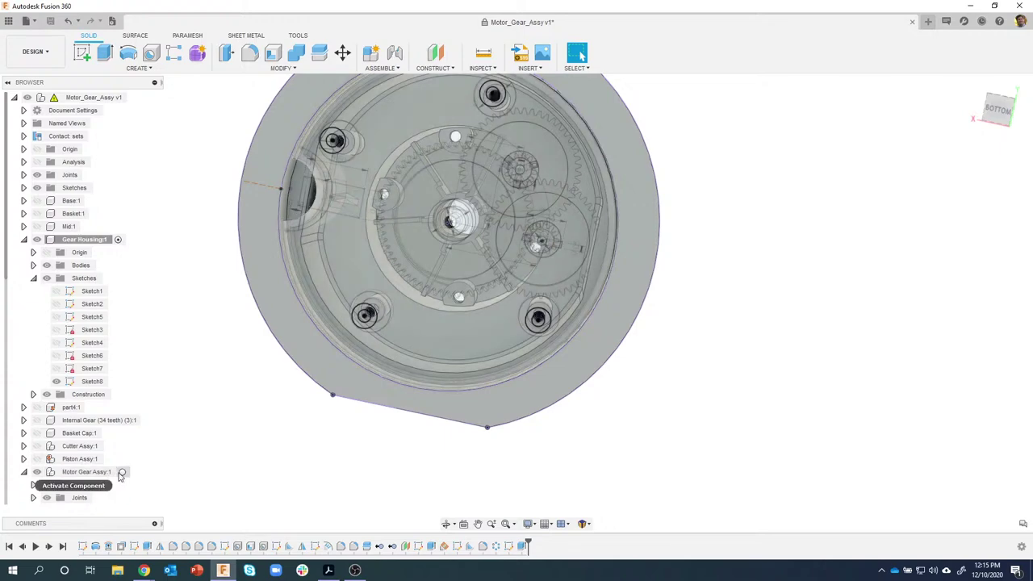
click(123, 472)
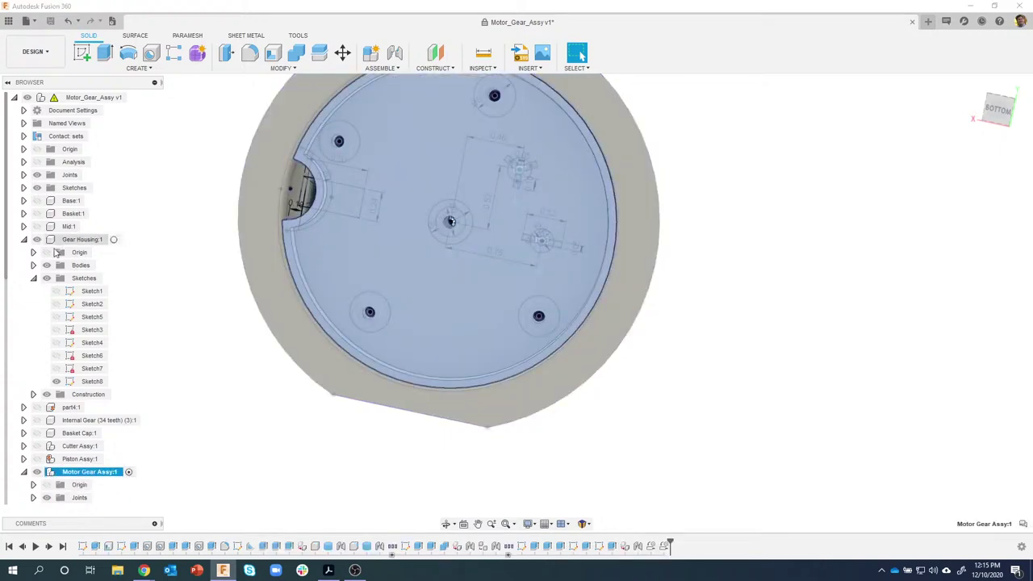
click(23, 240)
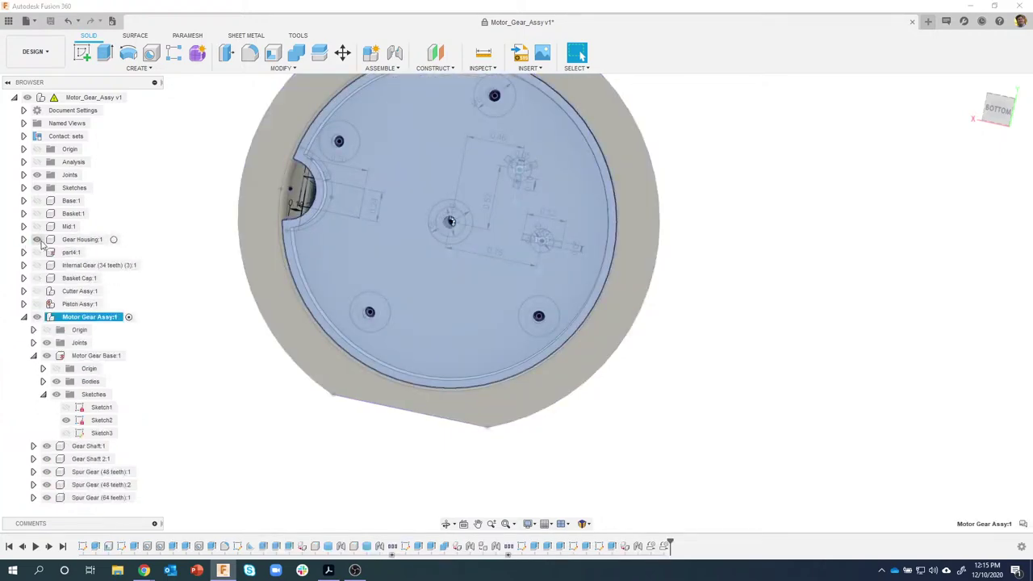
shift+middle_drag(638, 317, 525, 199)
shift+middle_drag(521, 352, 732, 257)
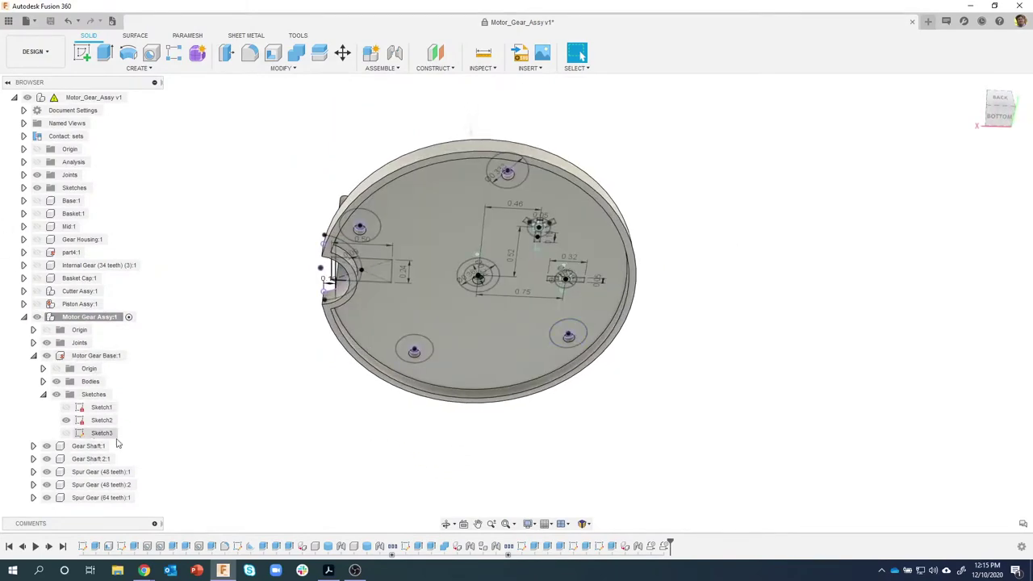
click(66, 419)
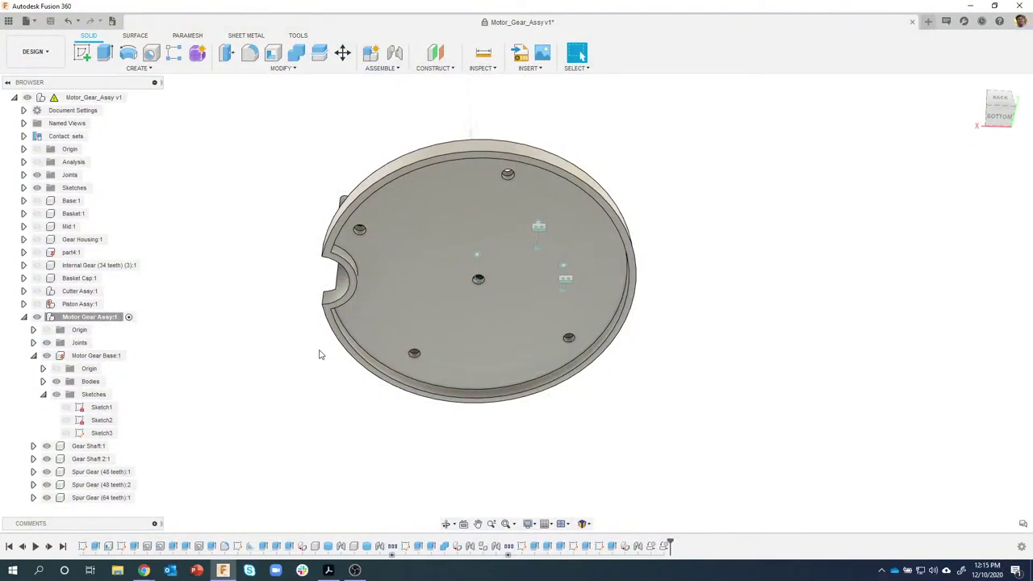
click(529, 67)
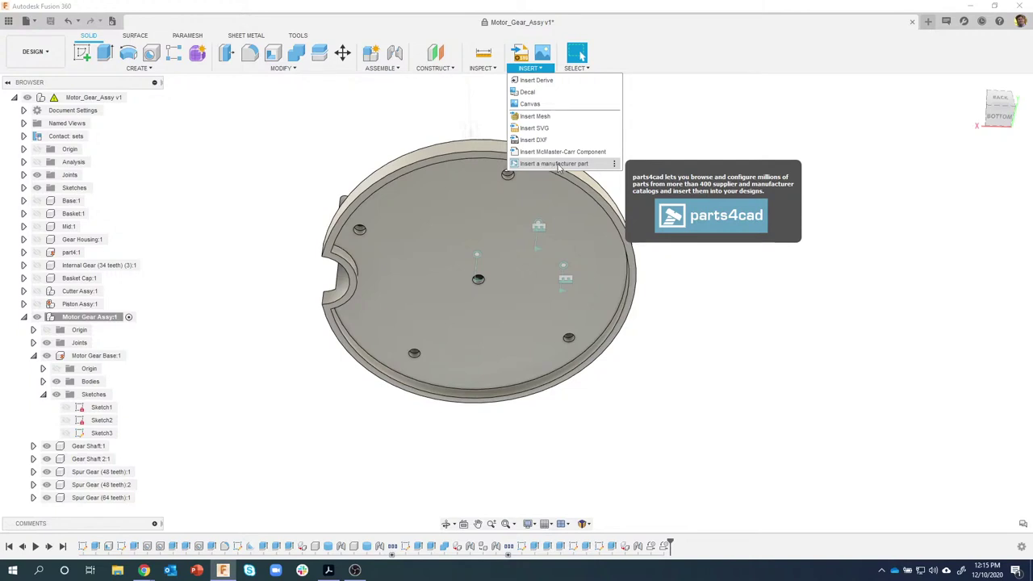
click(691, 121)
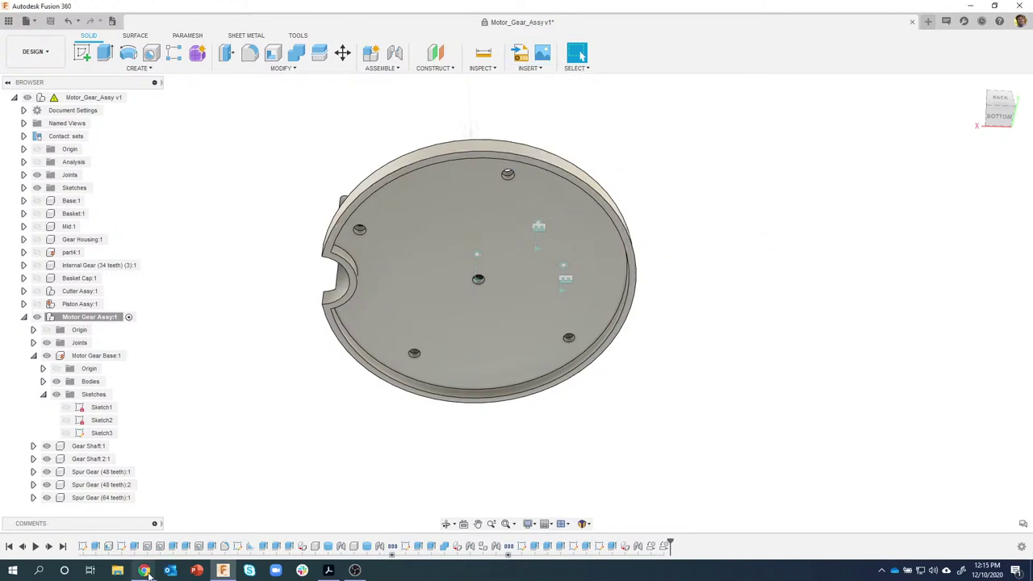
Switch to the GrabCAD library in Chrome and search for "6v mini dc motor"
mouse_move(145, 571)
click(84, 524)
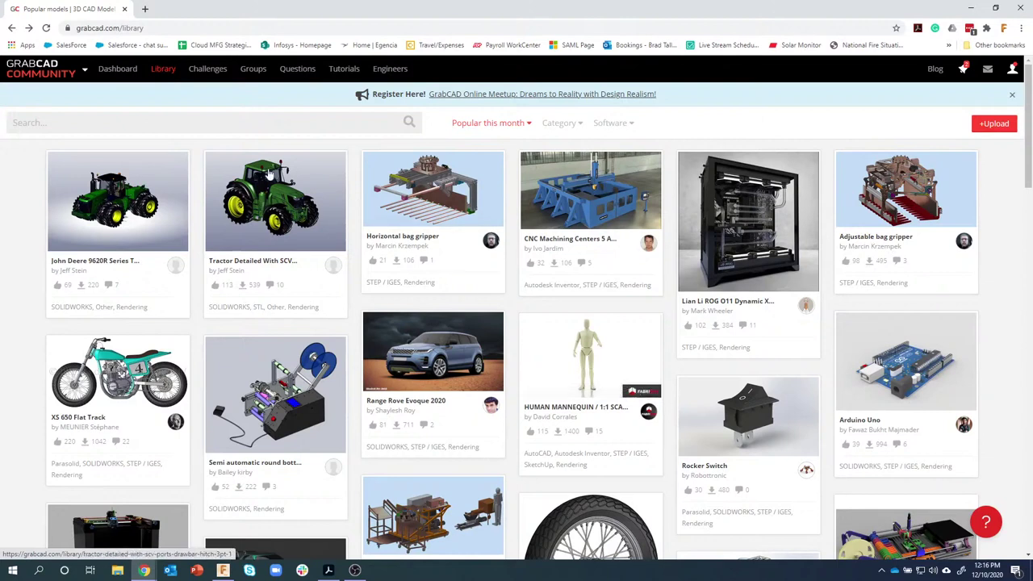
click(171, 124)
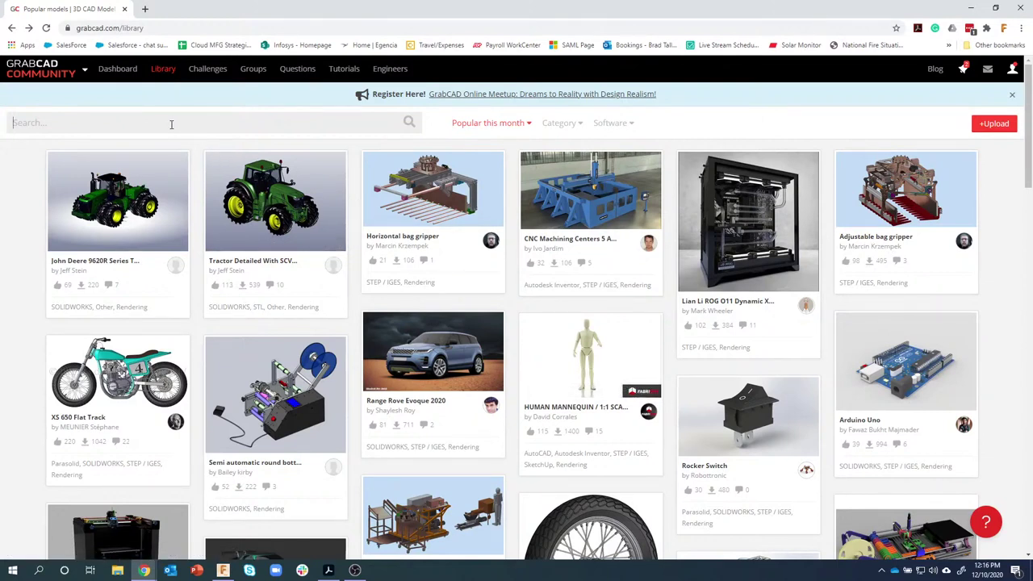
text(6v mini dc motor)
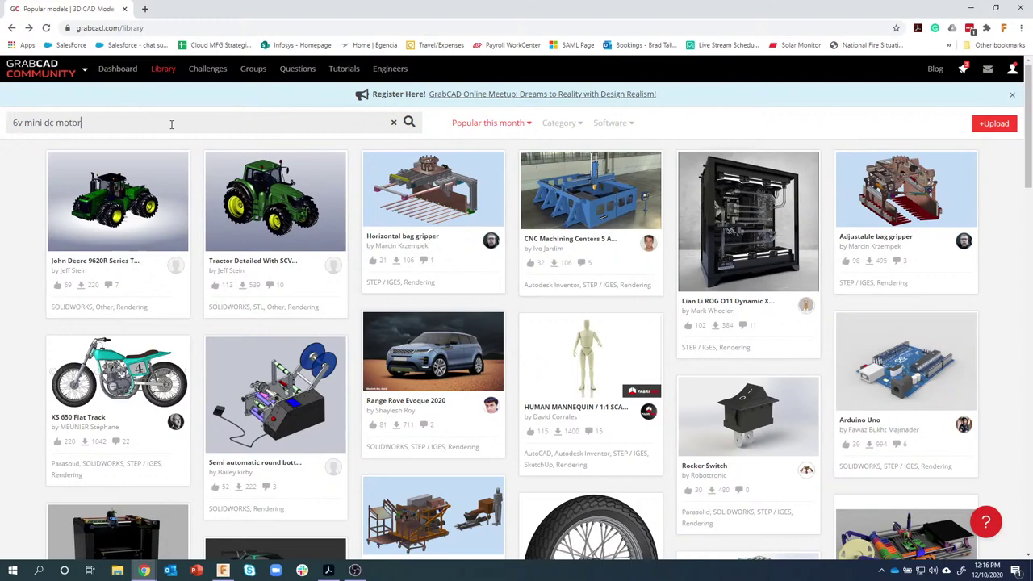
key(Return)
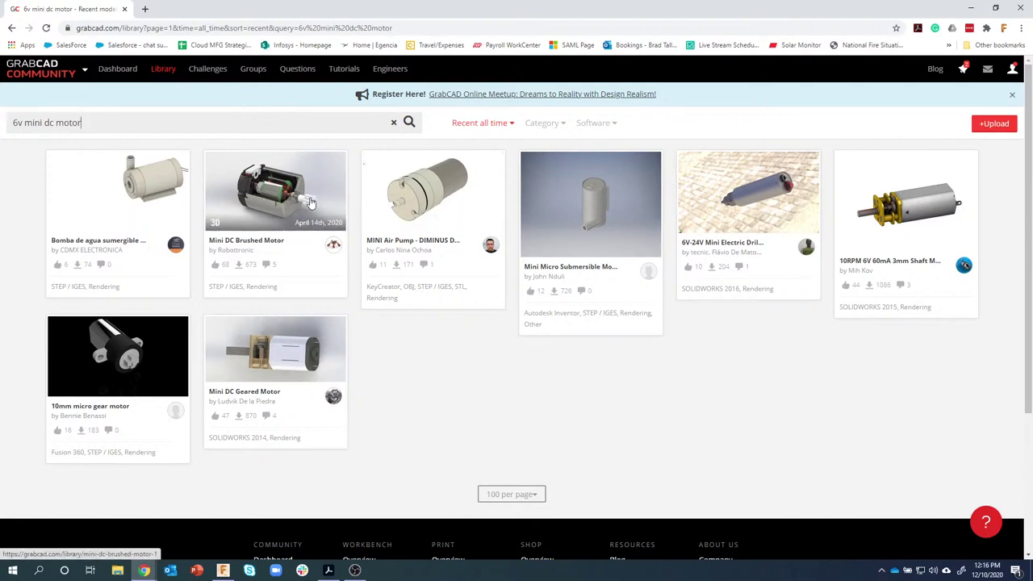
Open the Mini DC Brushed Motor model page and look over its description and available files
click(282, 191)
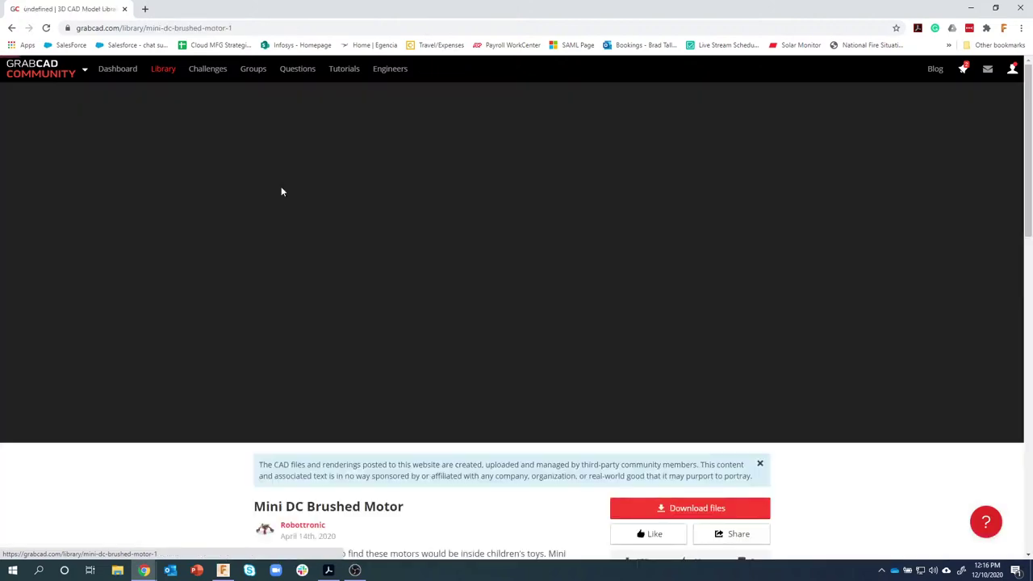
scroll(223, 244, down, 2)
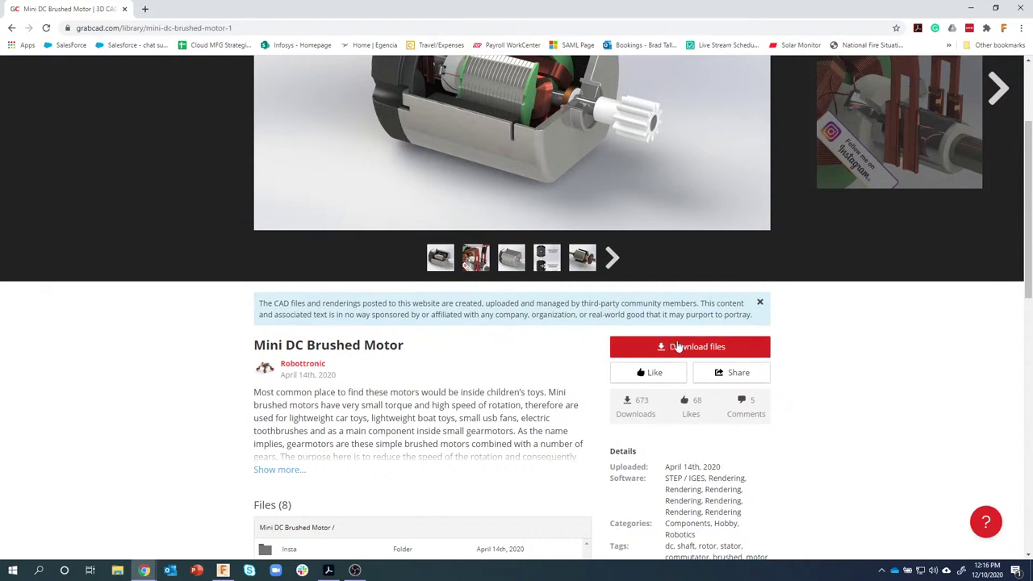
scroll(677, 355, down, 1)
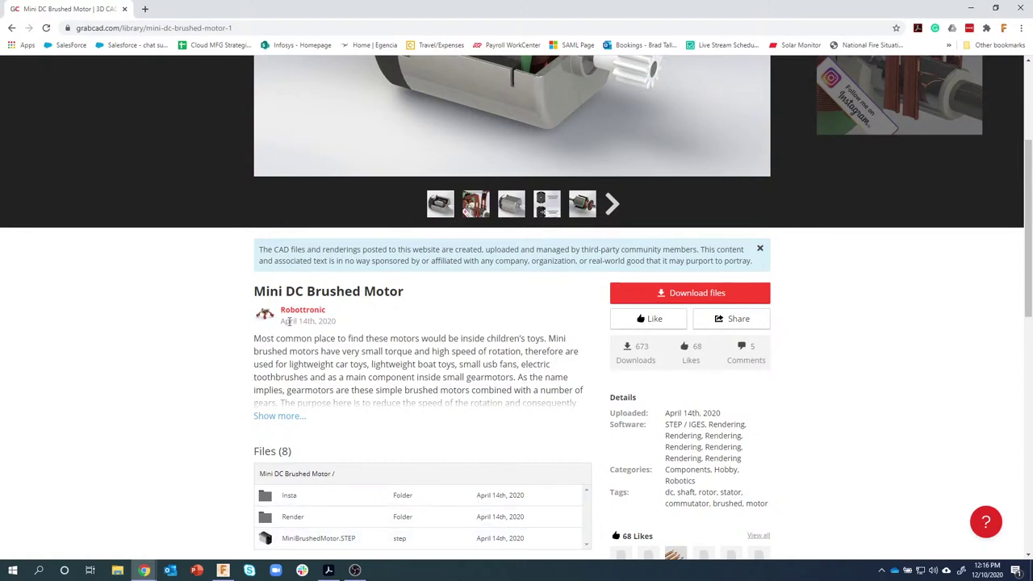
Return to Fusion 360 and insert MiniBrushedMotor from the Pencil Sharpener project folder into the current design
click(223, 570)
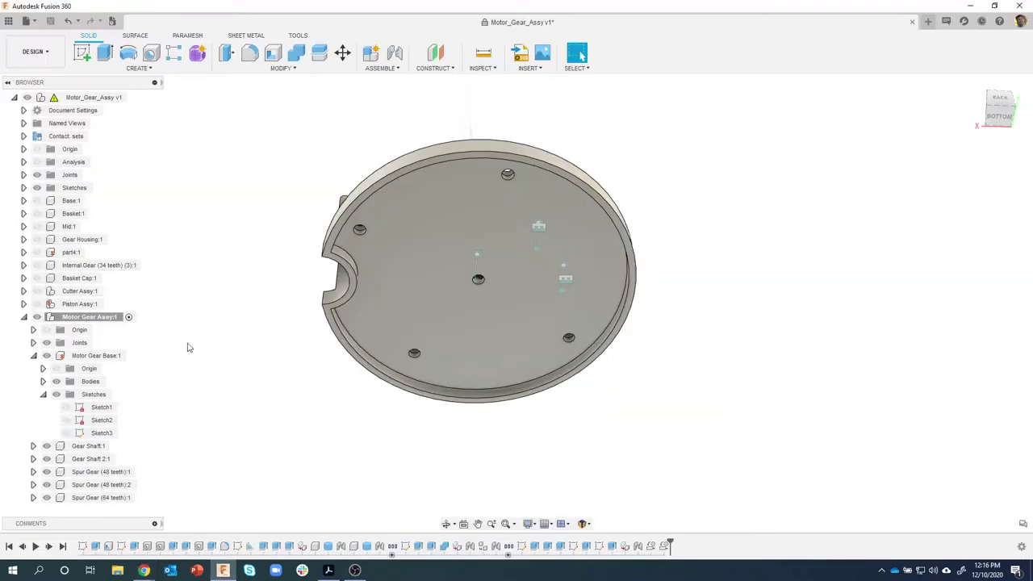
click(8, 21)
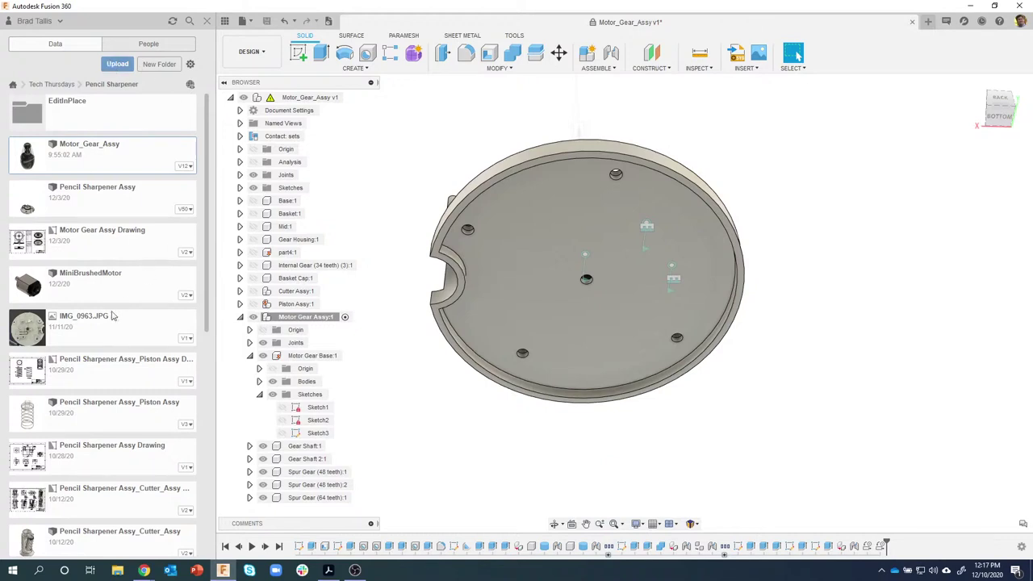
click(89, 287)
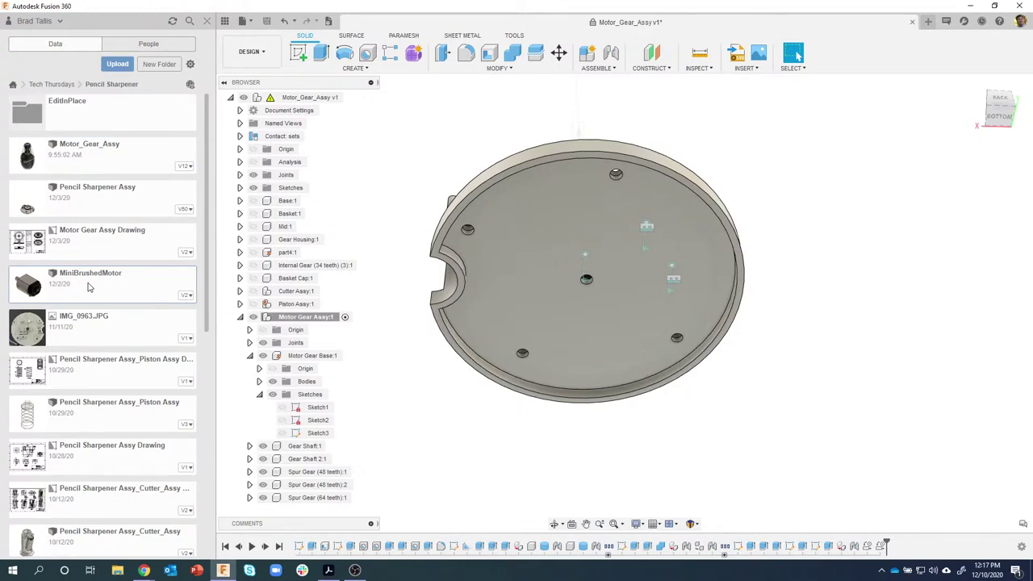
right_click(89, 286)
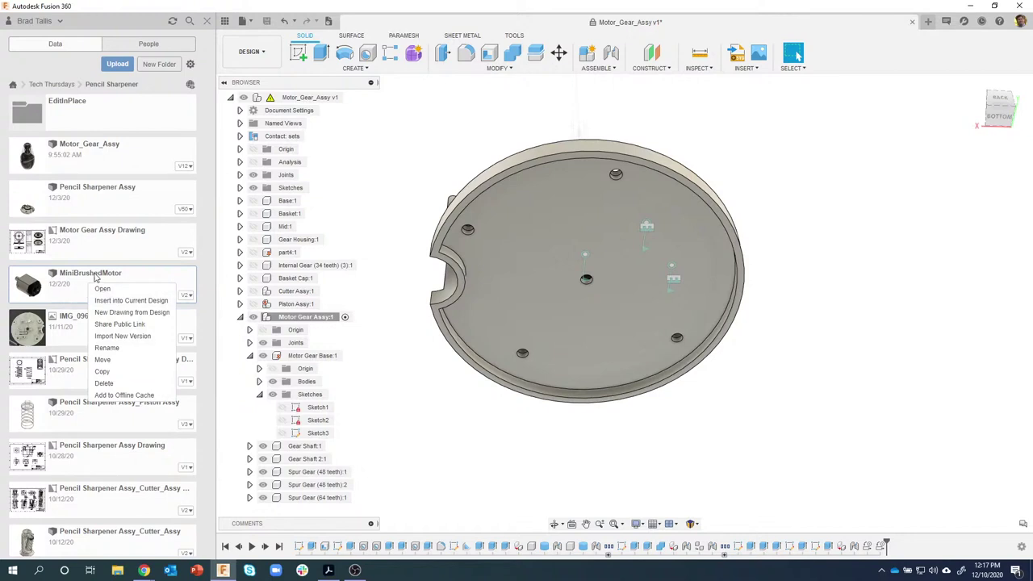
click(111, 301)
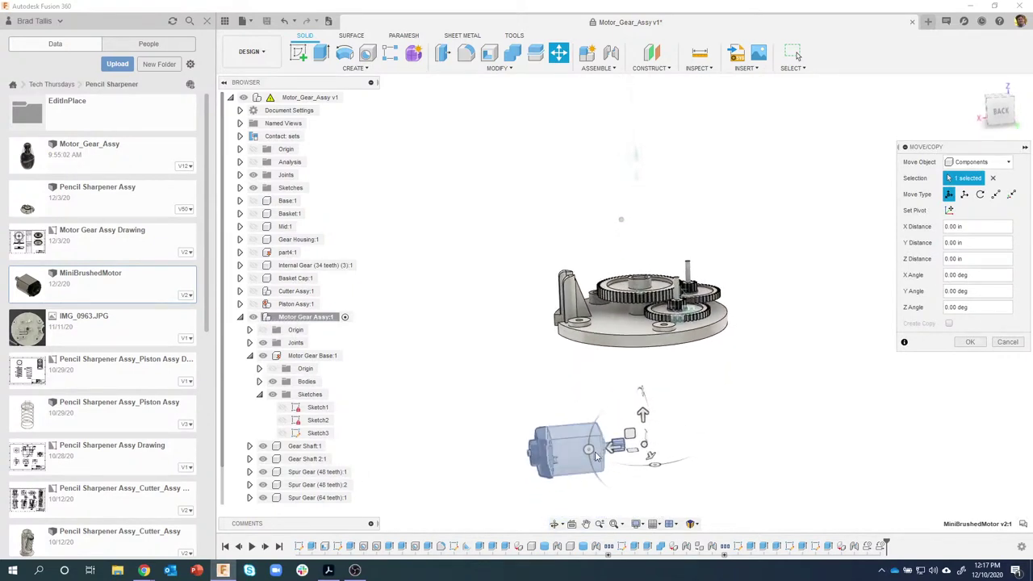
Rotate the inserted motor 90 degrees about Y and move it about 2.26 in along Y, then close the project data
drag(590, 453, 650, 505)
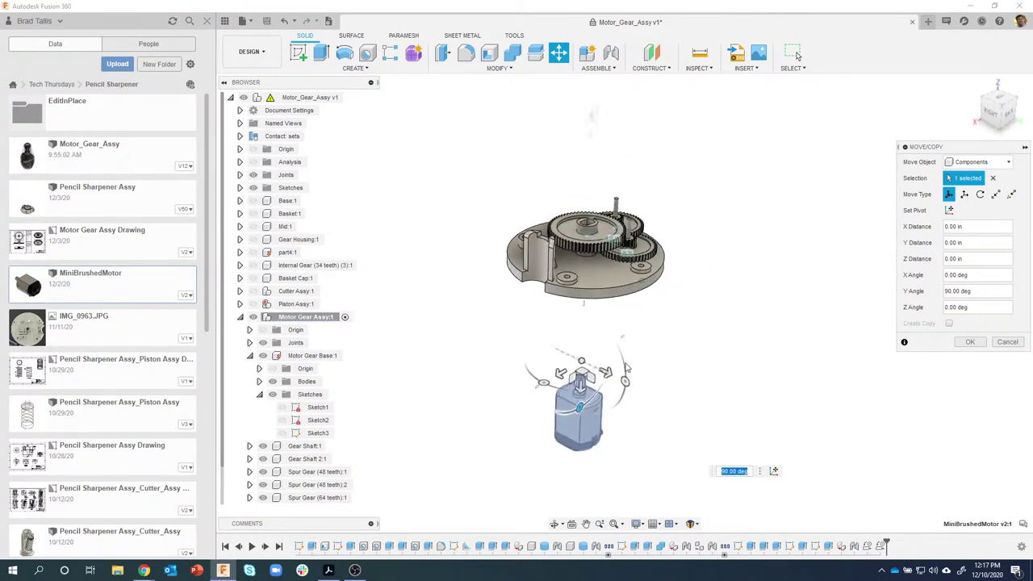
drag(605, 371, 702, 397)
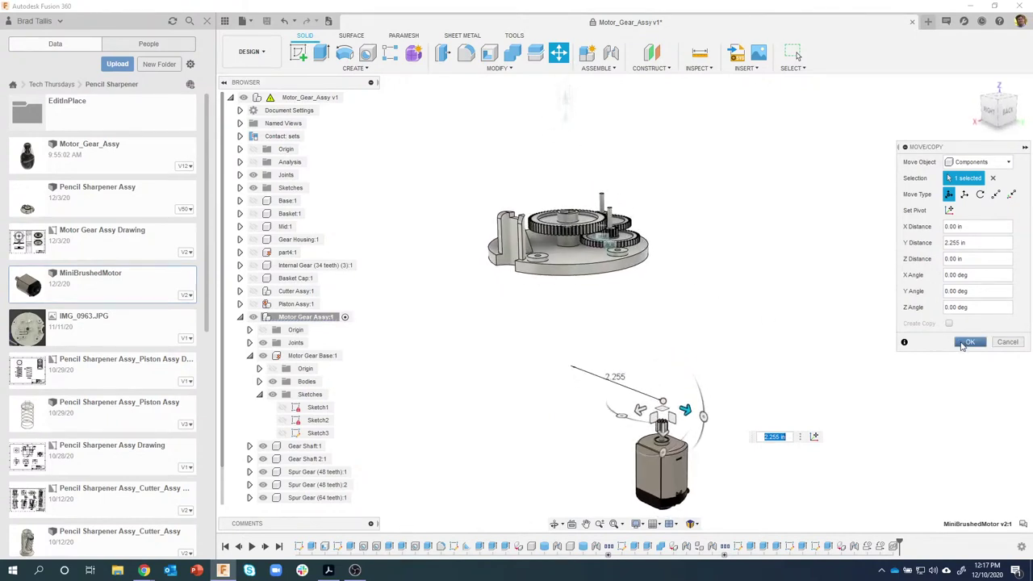
click(968, 342)
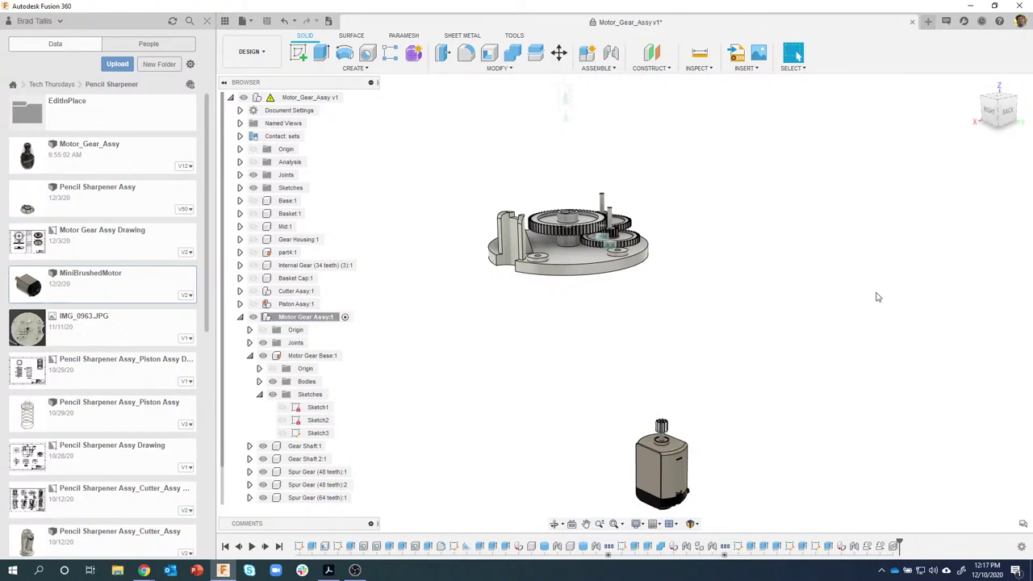
click(207, 21)
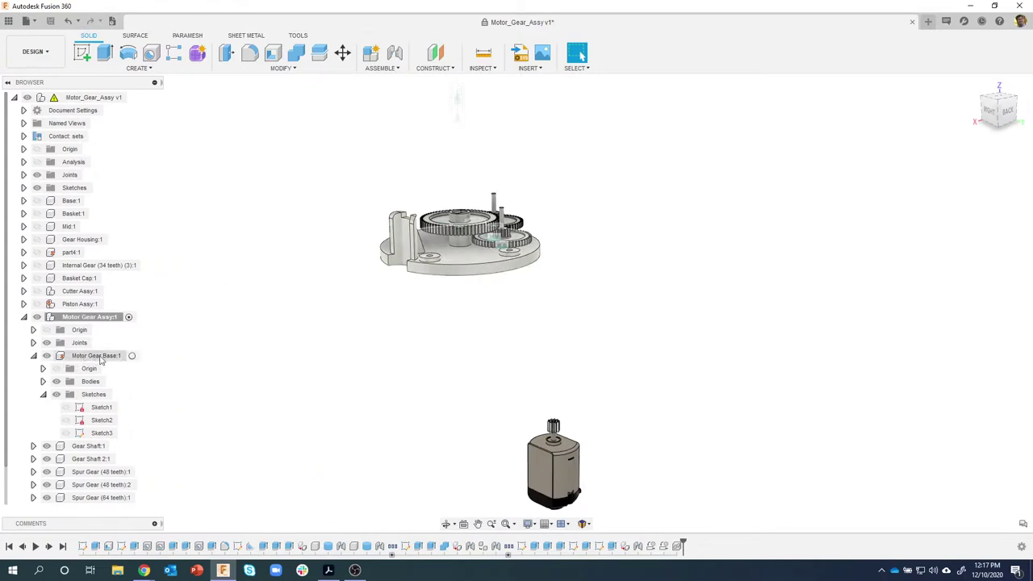
Activate the Motor Gear Base component and create a sketch on the recessed underside face of its round plate
shift+middle_drag(514, 418, 514, 476)
scroll(508, 322, up, 3)
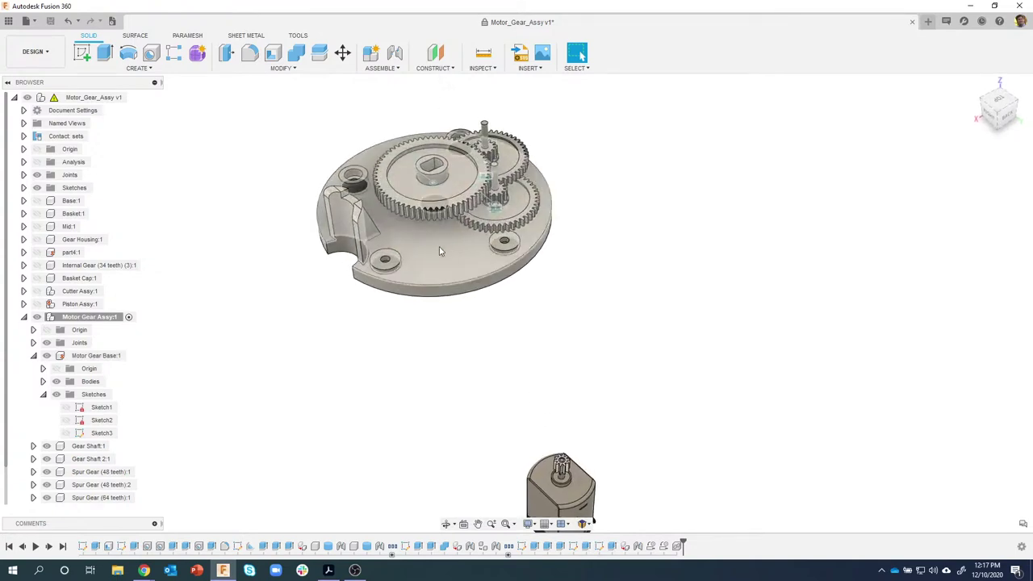
shift+middle_drag(450, 243, 460, 234)
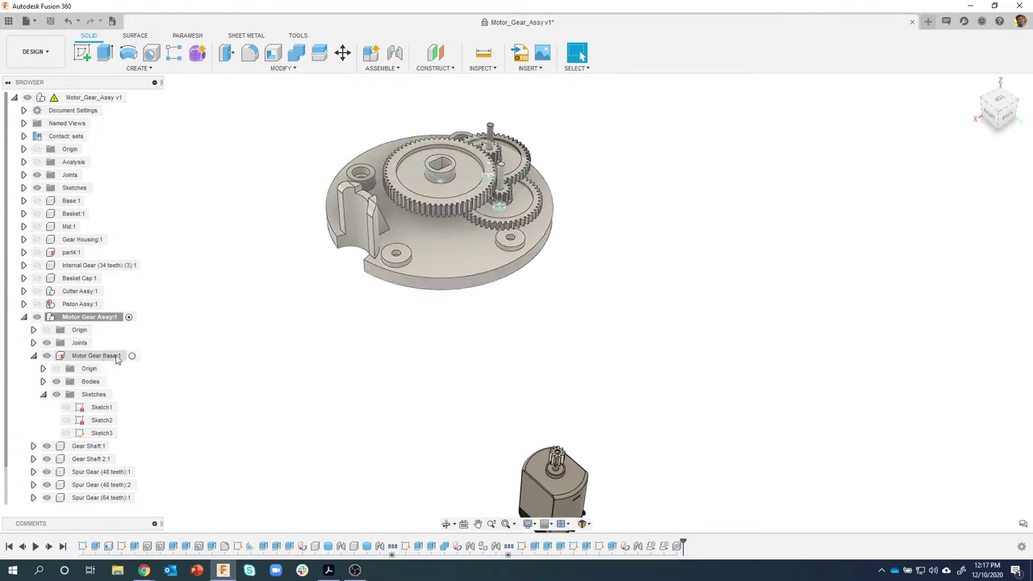
click(132, 356)
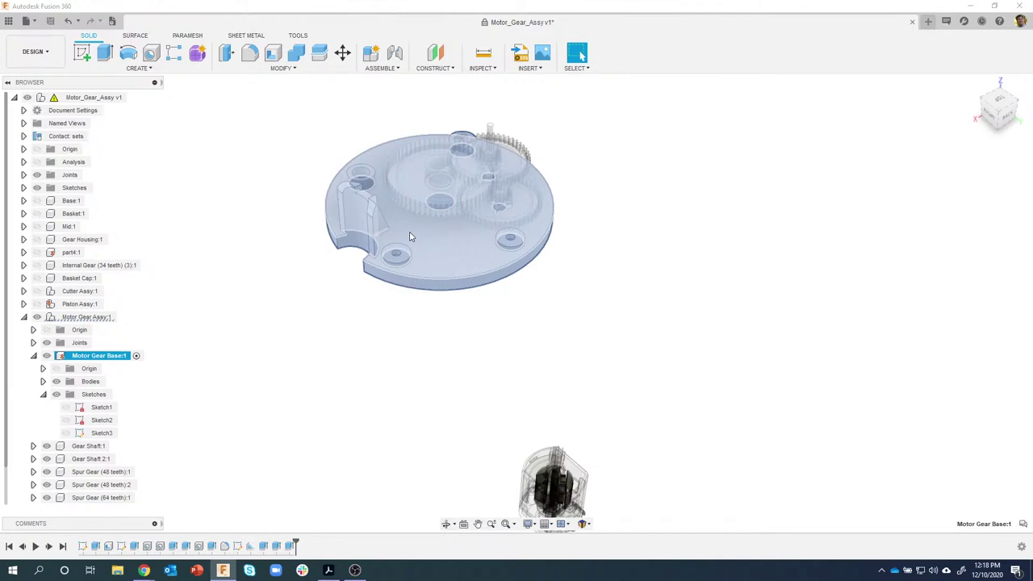
shift+middle_drag(618, 329, 460, 269)
click(455, 268)
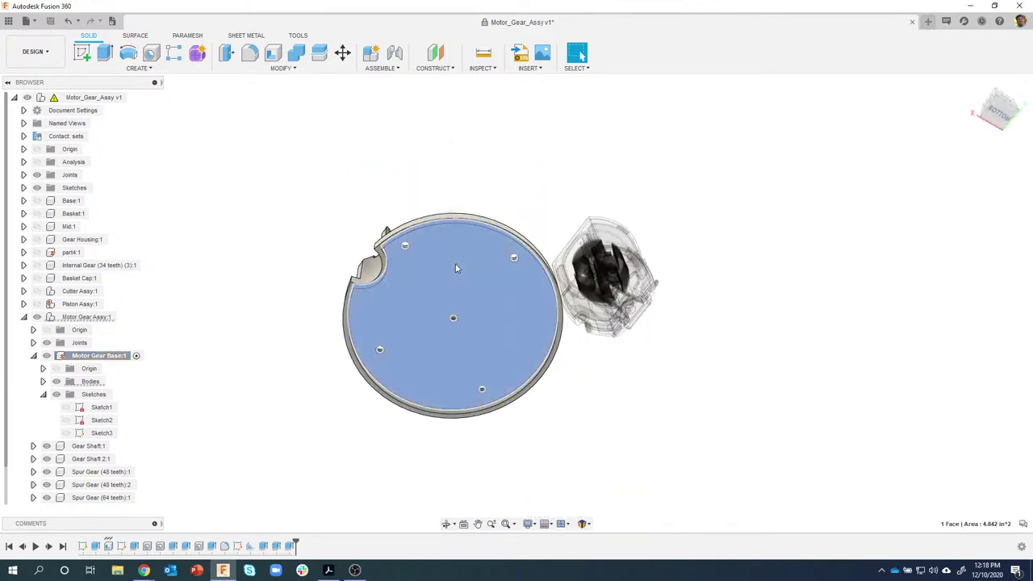
right_click(456, 268)
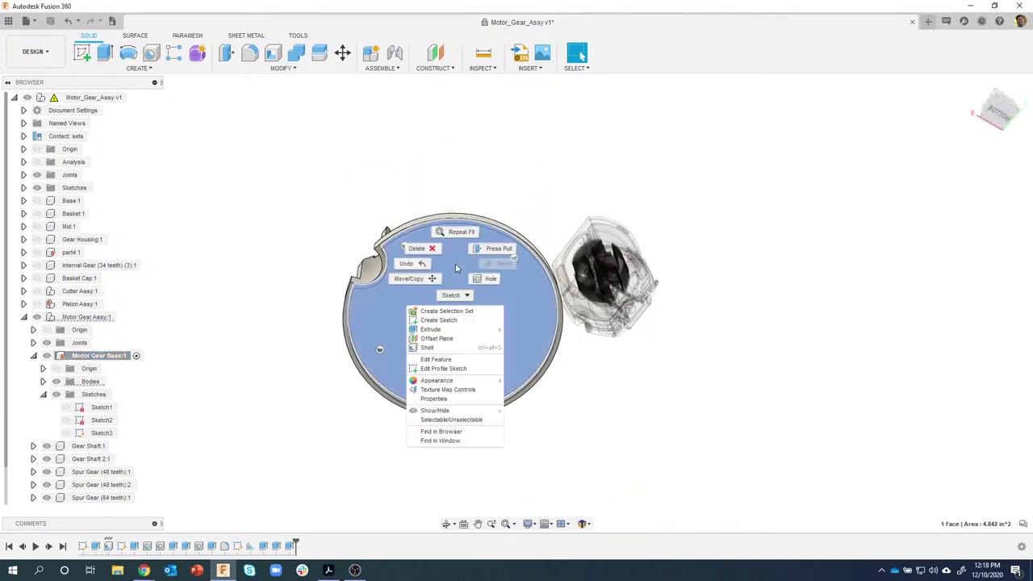
click(449, 321)
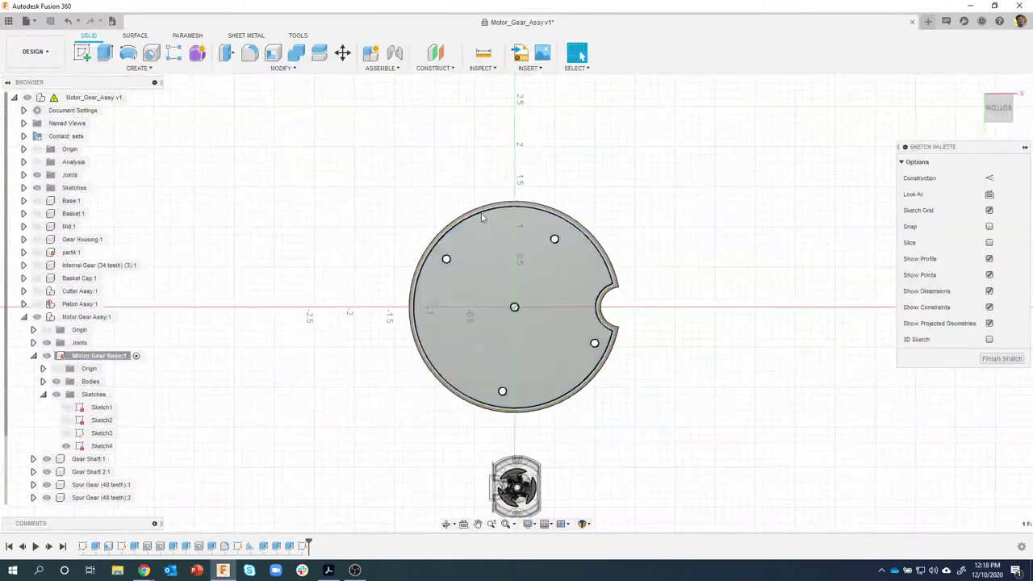
Sketch a 0.24 in diameter circle on the underside face, between the central hole and the hole near the notch
scroll(636, 347, up, 2)
mouse_move(592, 359)
shift+middle_down()
mouse_move(600, 344)
mouse_move(567, 378)
mouse_move(550, 350)
mouse_move(555, 361)
mouse_move(568, 321)
mouse_move(562, 287)
mouse_move(516, 334)
mouse_move(511, 316)
mouse_move(523, 326)
mouse_move(514, 337)
mouse_move(518, 324)
shift+middle_up()
scroll(516, 334, up, 1)
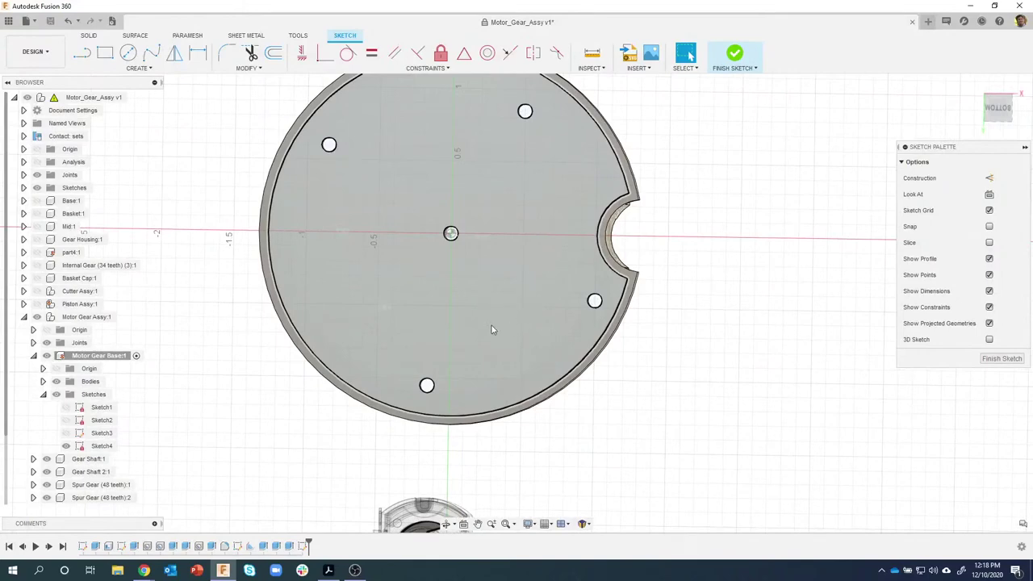
click(997, 108)
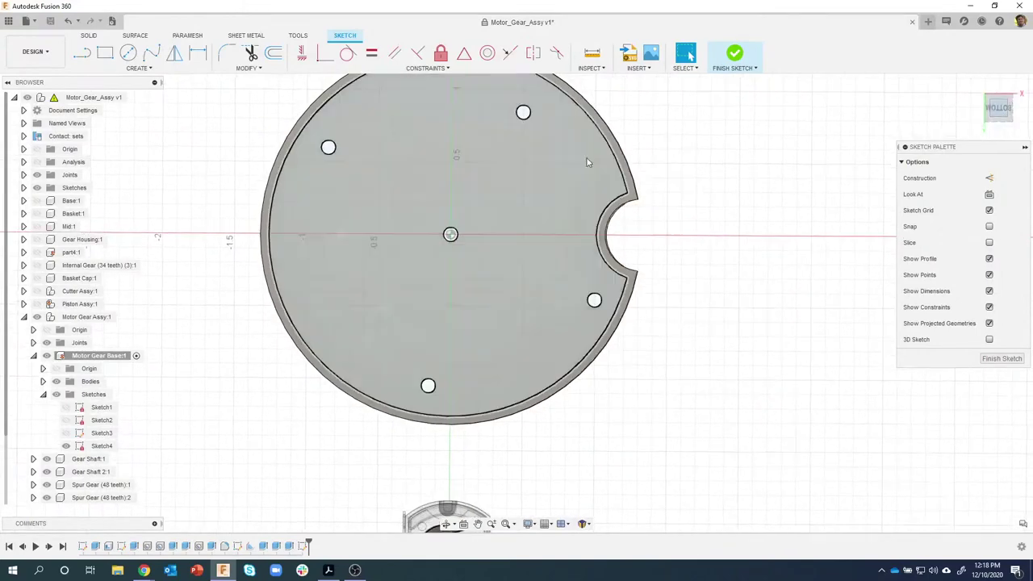
key(c)
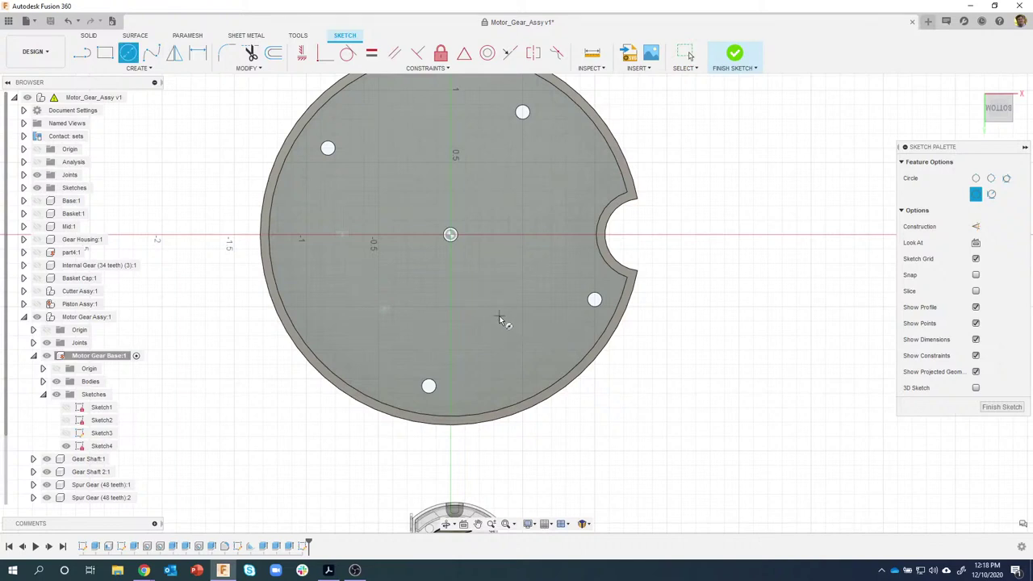
click(499, 318)
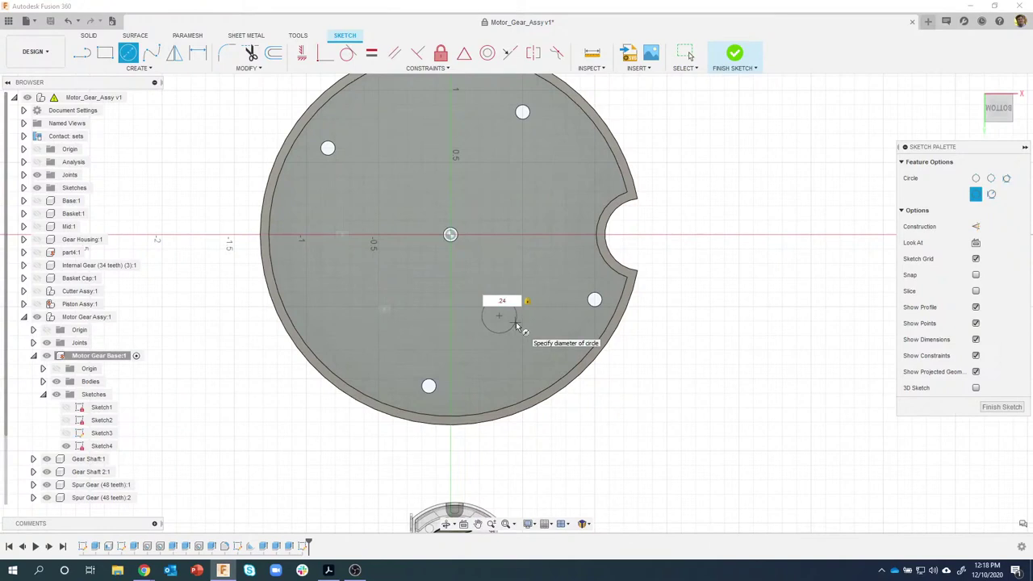
key(Return)
key(Escape)
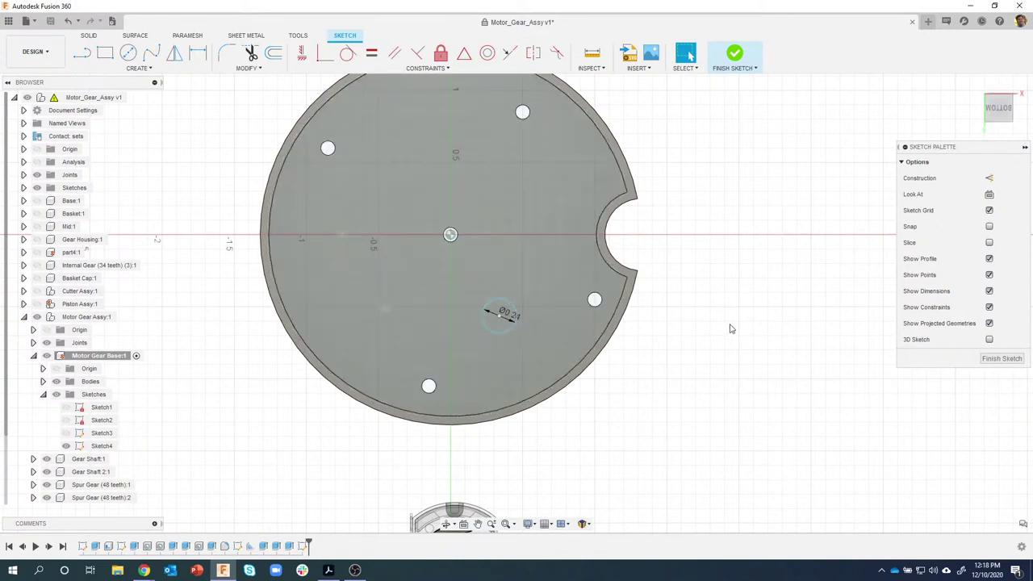
Dimension the circle's centre horizontally from the plate's centre point at 0.065 in
key(d)
scroll(718, 322, up, 2)
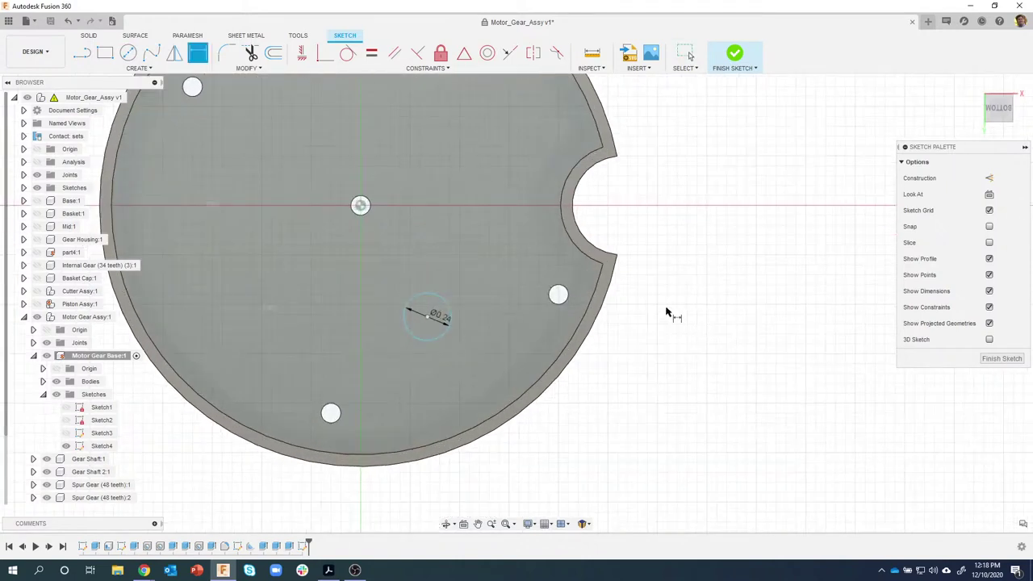
click(361, 206)
click(428, 315)
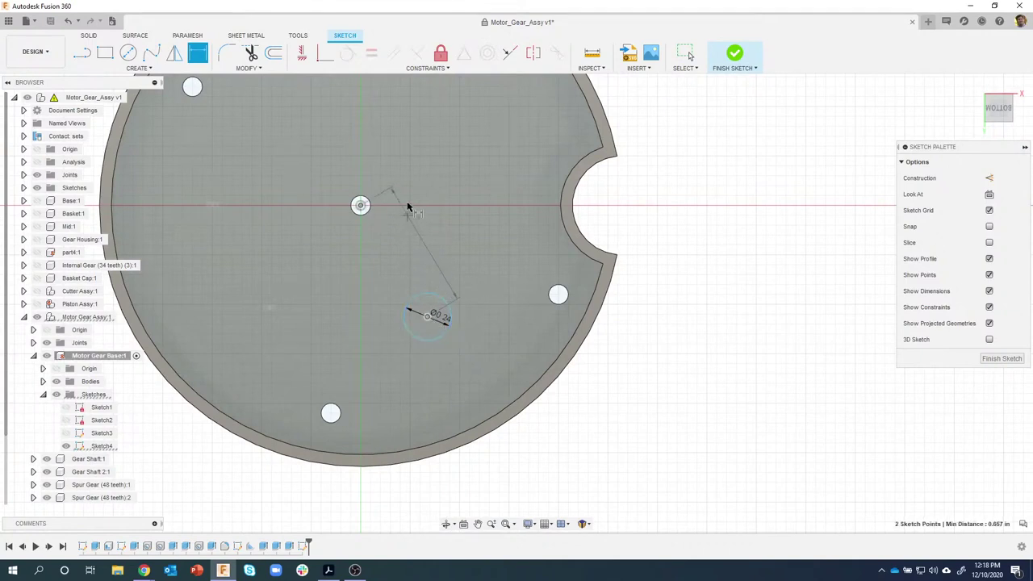
click(408, 192)
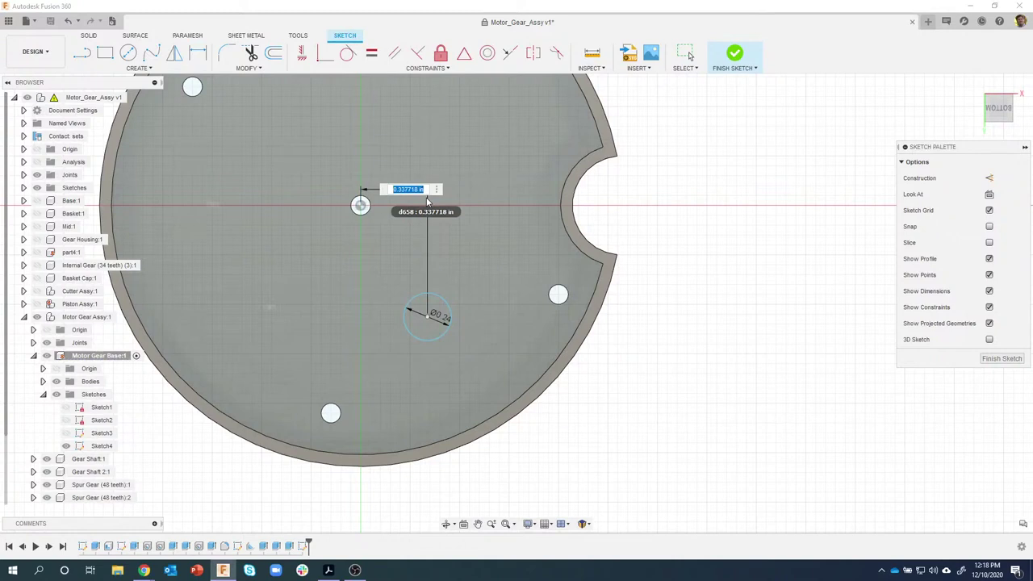
text(.065)
key(Return)
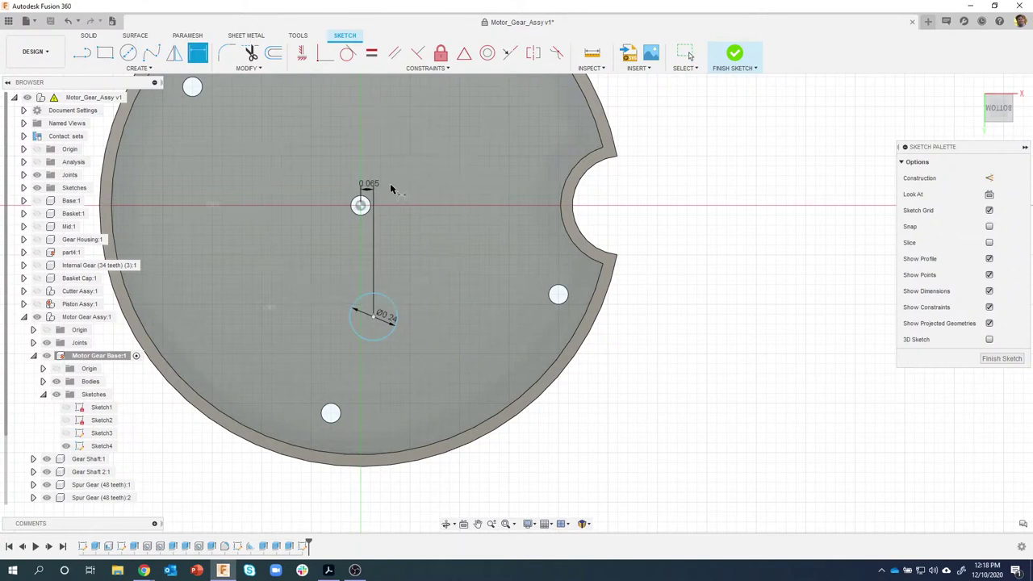
Dimension the circle's centre vertically from the plate's centre point at 0.7 in and finish the sketch
click(363, 208)
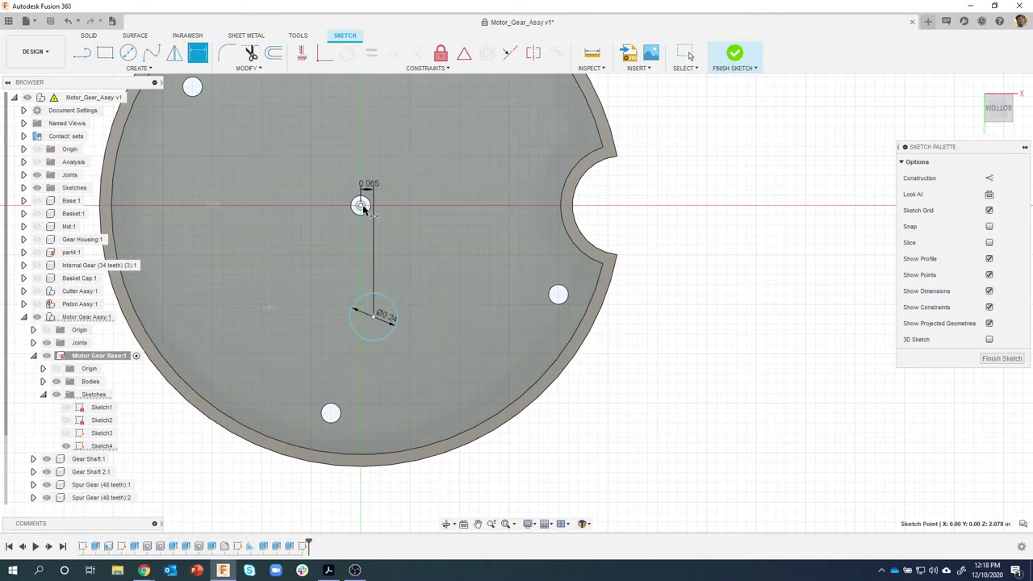
click(375, 317)
click(437, 271)
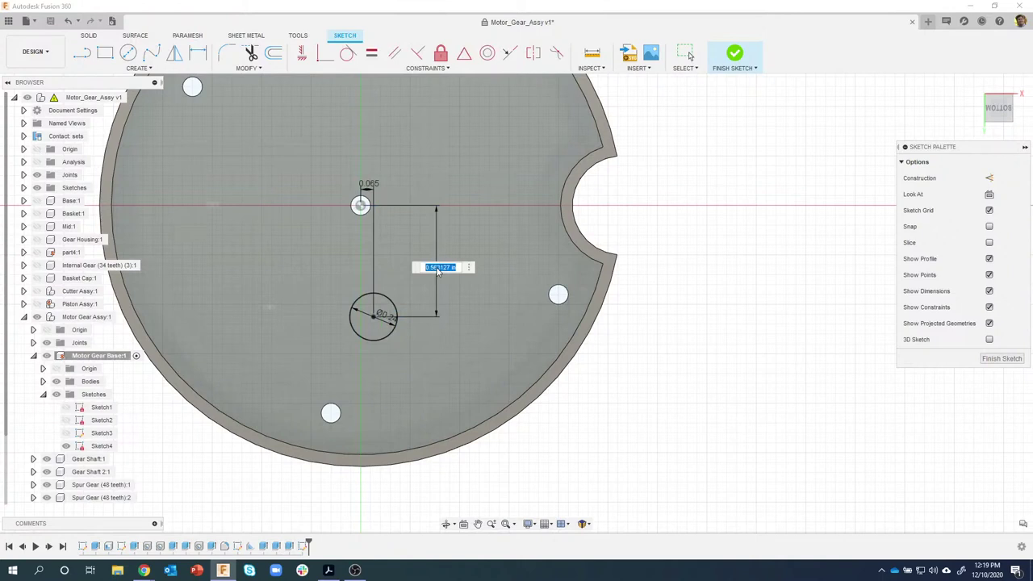
text(0.7)
key(Return)
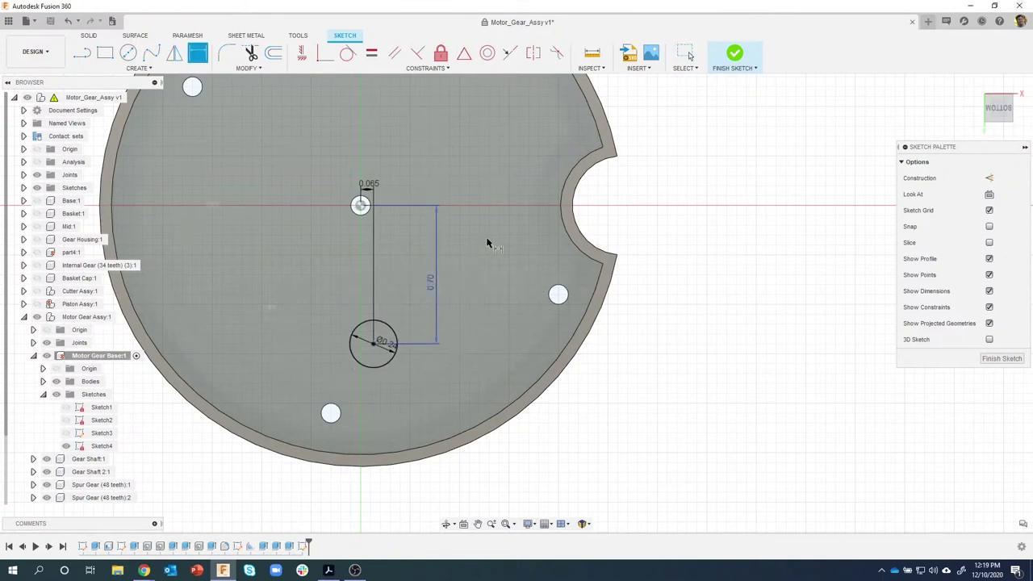
click(735, 68)
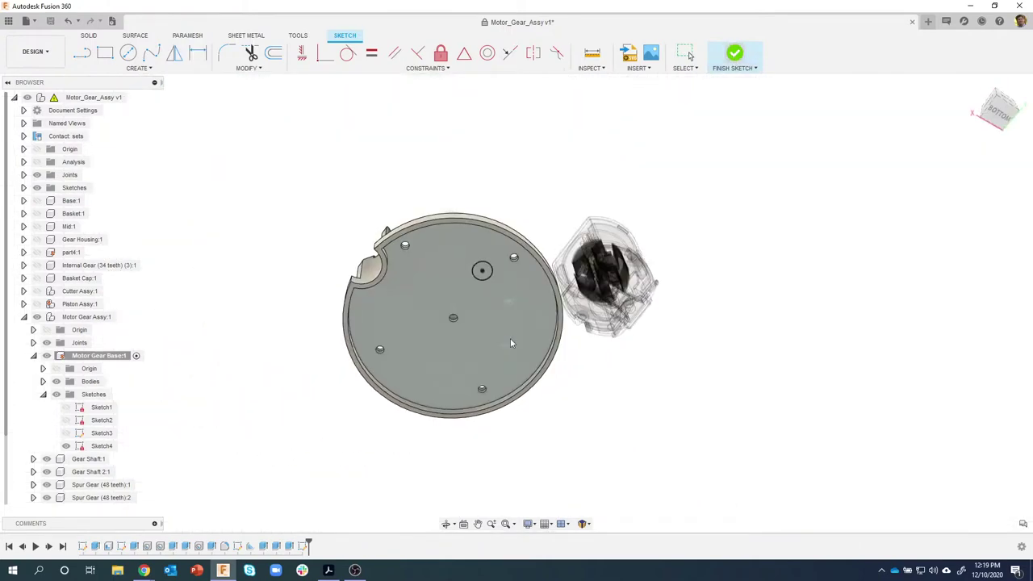
Extrude the 0.24 in circle as a cut with its extent set To Object, ending at the base plate's gear-side face
scroll(480, 267, up, 5)
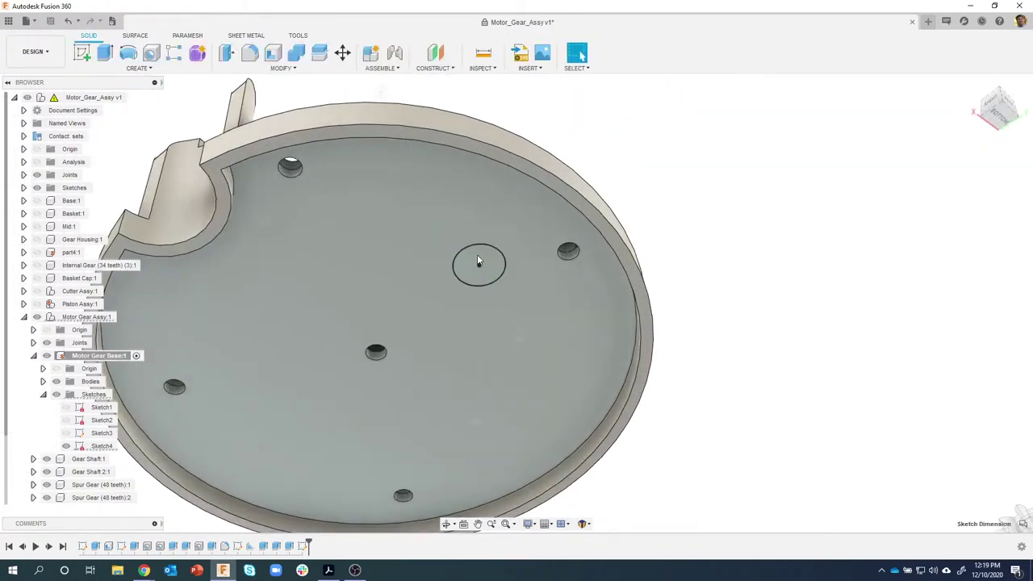
right_click(481, 264)
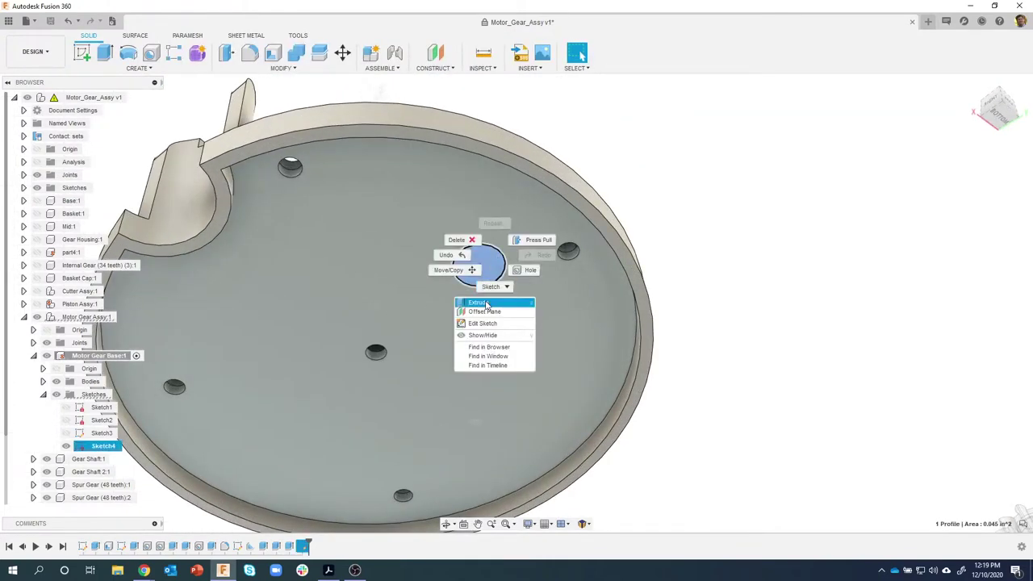
click(520, 292)
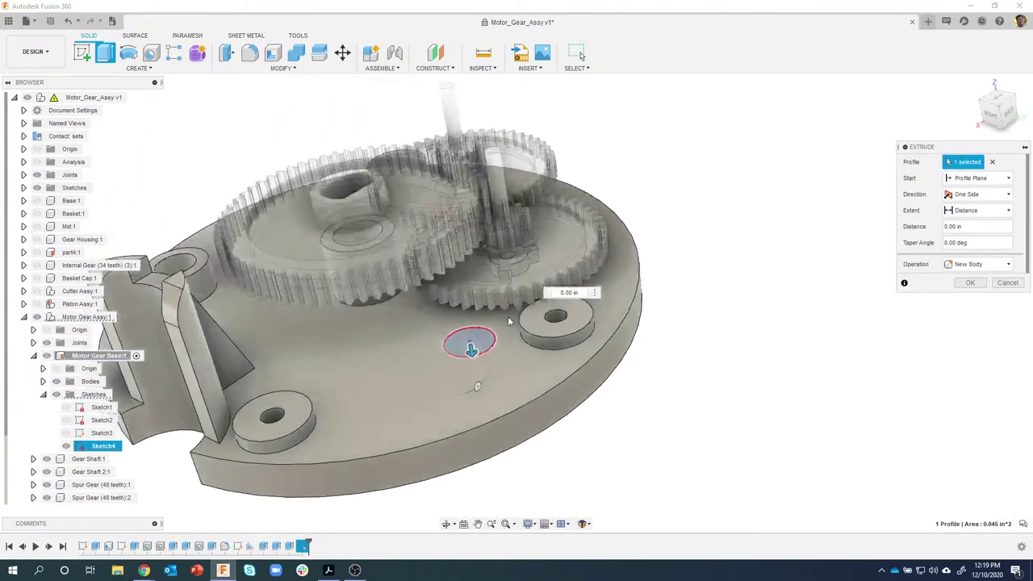
drag(468, 358, 443, 213)
scroll(466, 259, up, 3)
shift+middle_drag(443, 212, 742, 240)
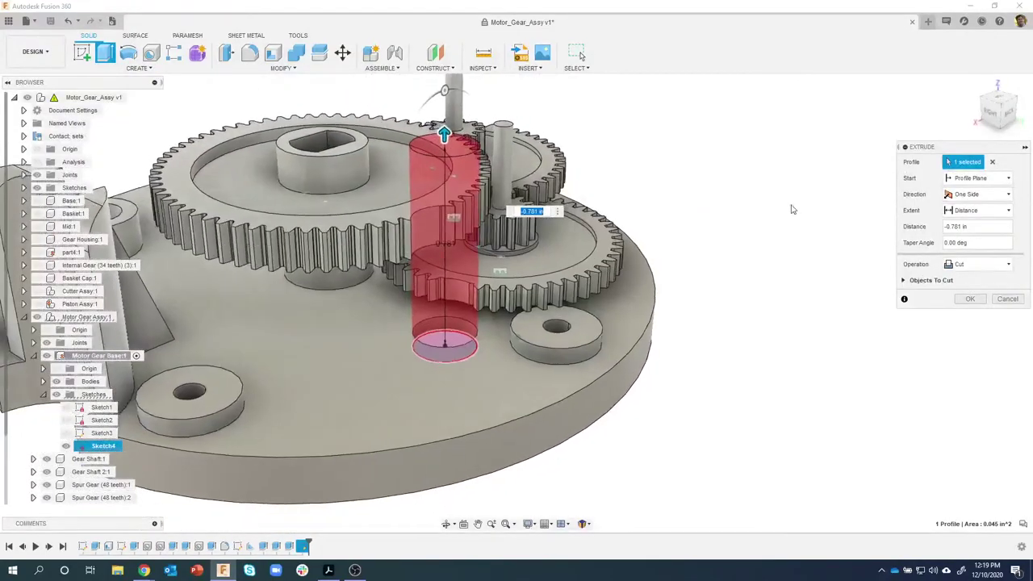
click(985, 211)
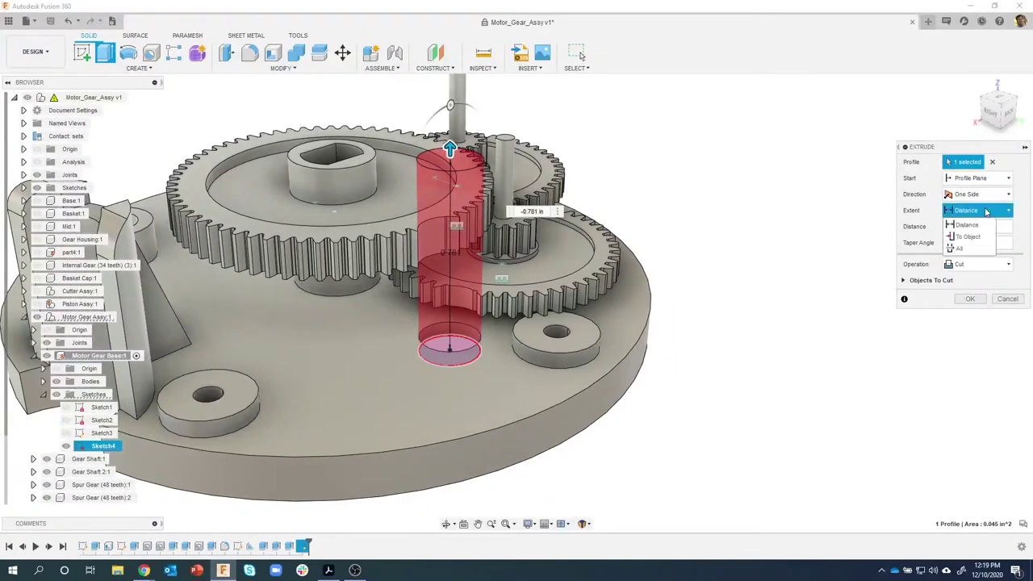
click(968, 237)
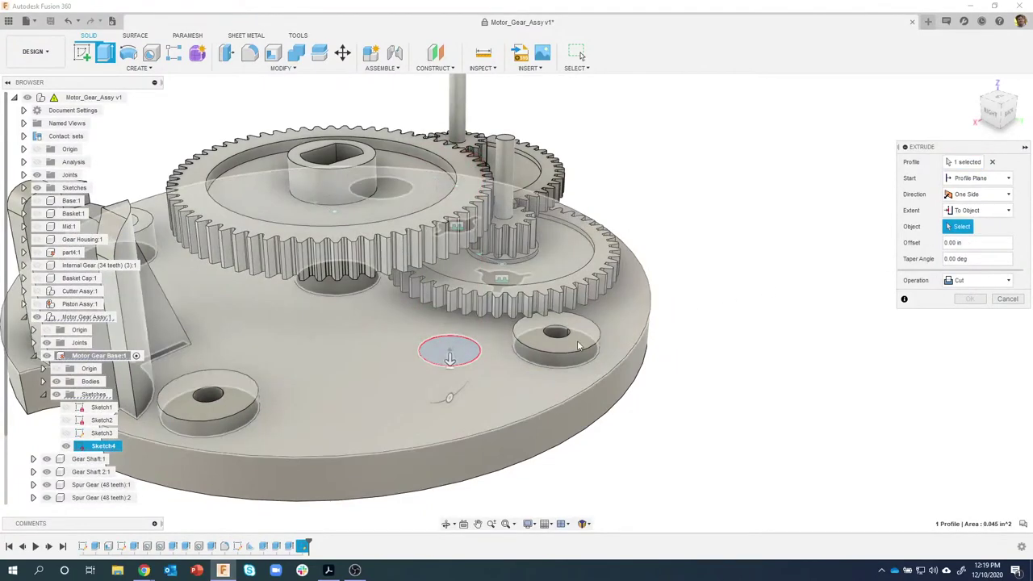
click(503, 362)
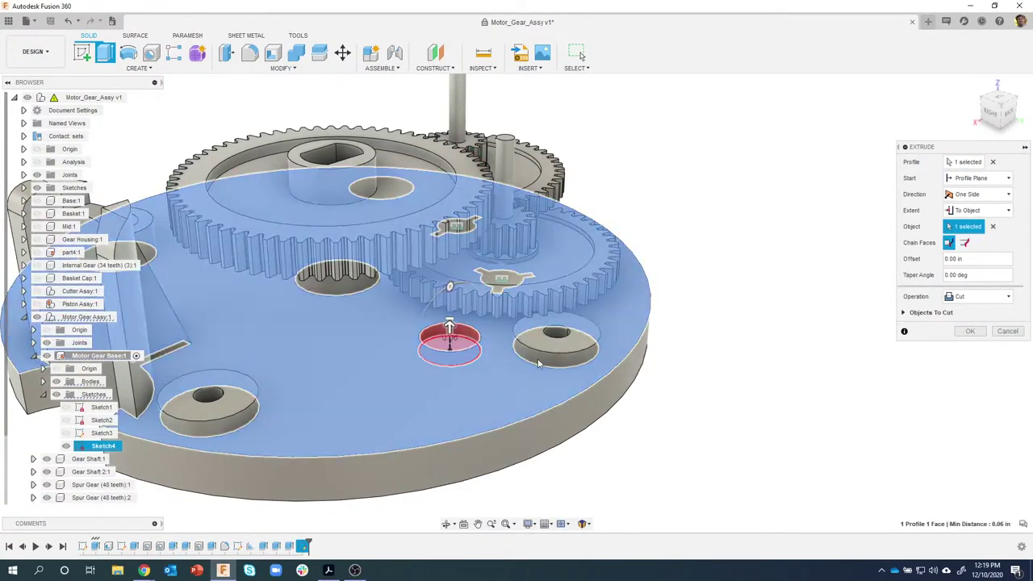
shift+middle_drag(683, 412, 421, 351)
shift+middle_drag(503, 369, 366, 368)
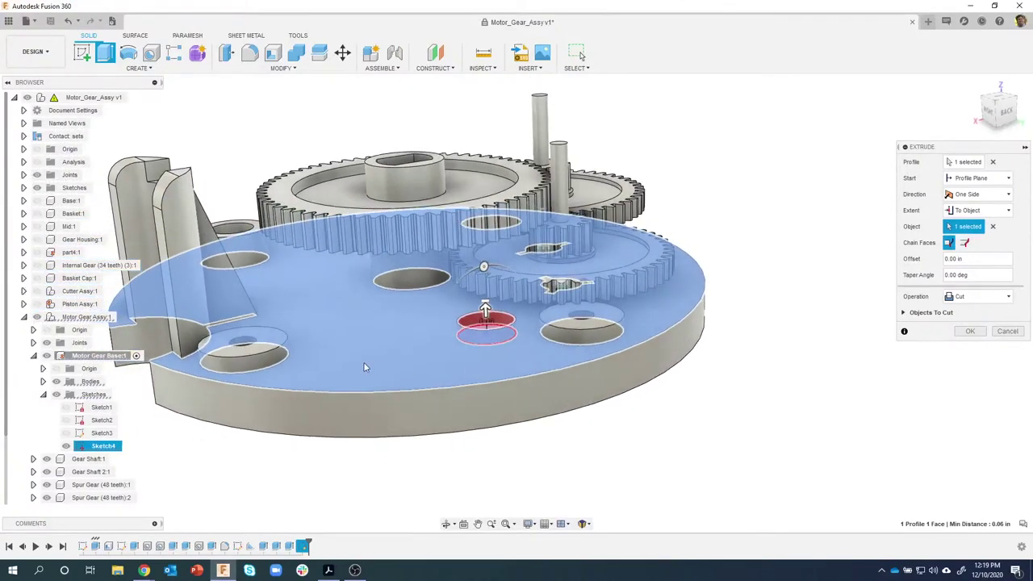
scroll(864, 355, down, 2)
click(968, 332)
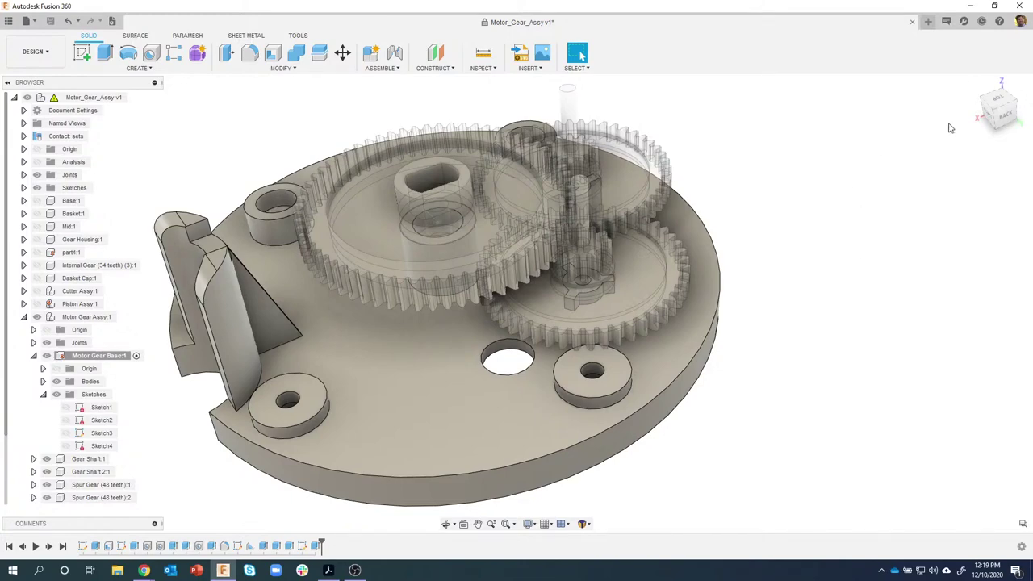
Start a point-to-point move of the MiniBrushedMotor component, with its origin point at the base circle of the raised boss around the shaft
shift+middle_drag(949, 127, 646, 272)
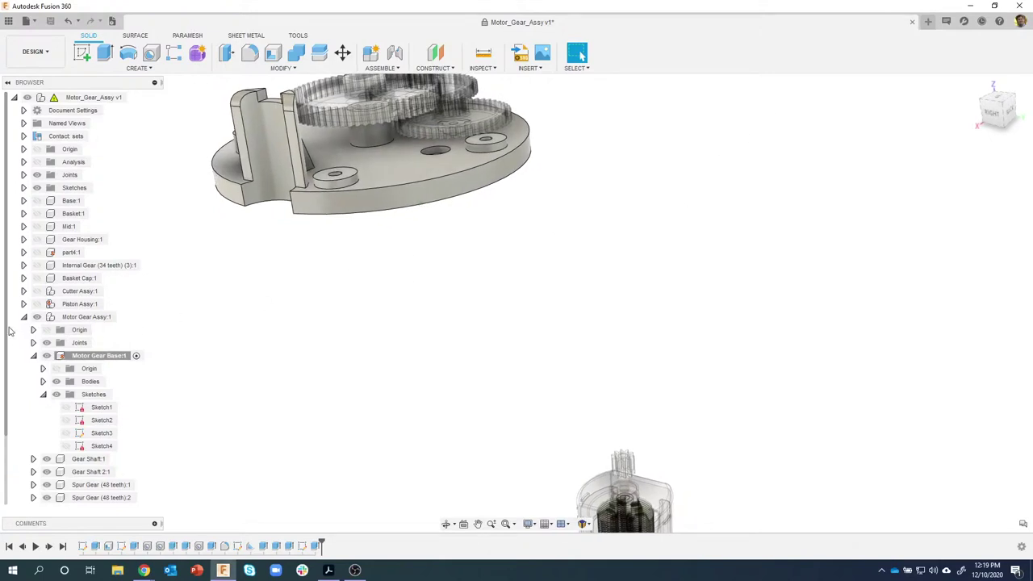
drag(5, 330, 12, 466)
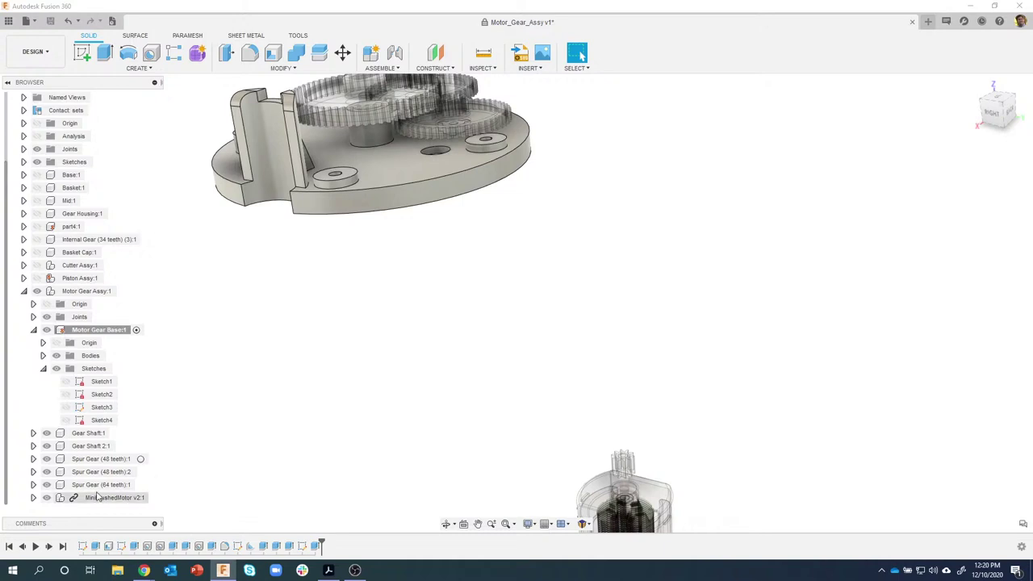
click(153, 497)
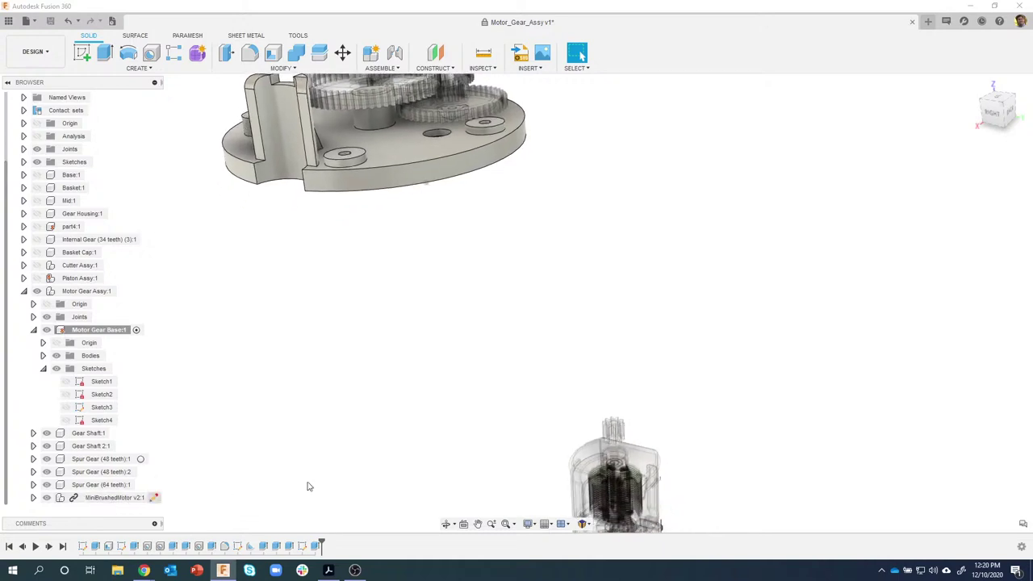
shift+middle_drag(589, 453, 578, 368)
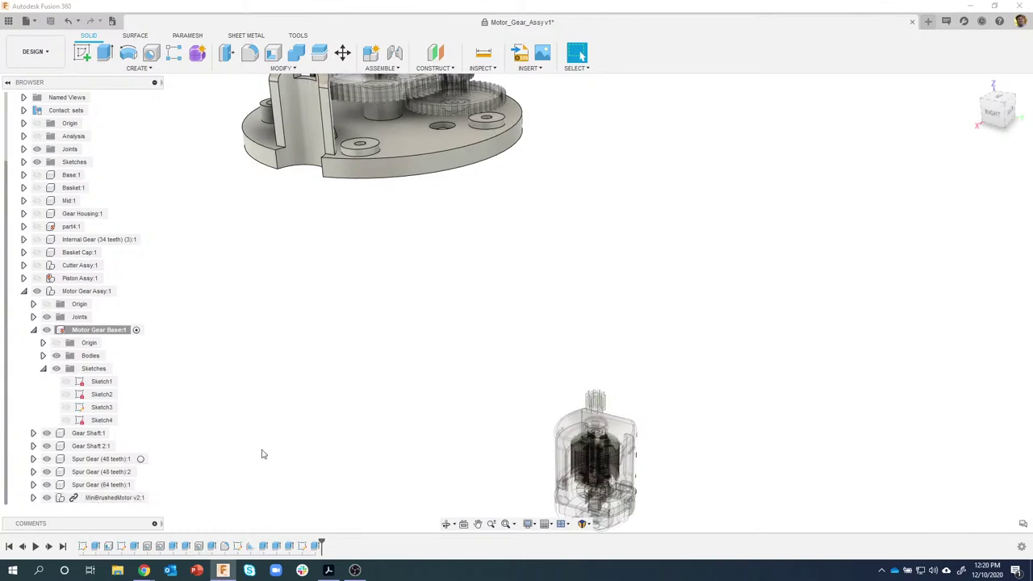
shift+middle_drag(260, 452, 216, 368)
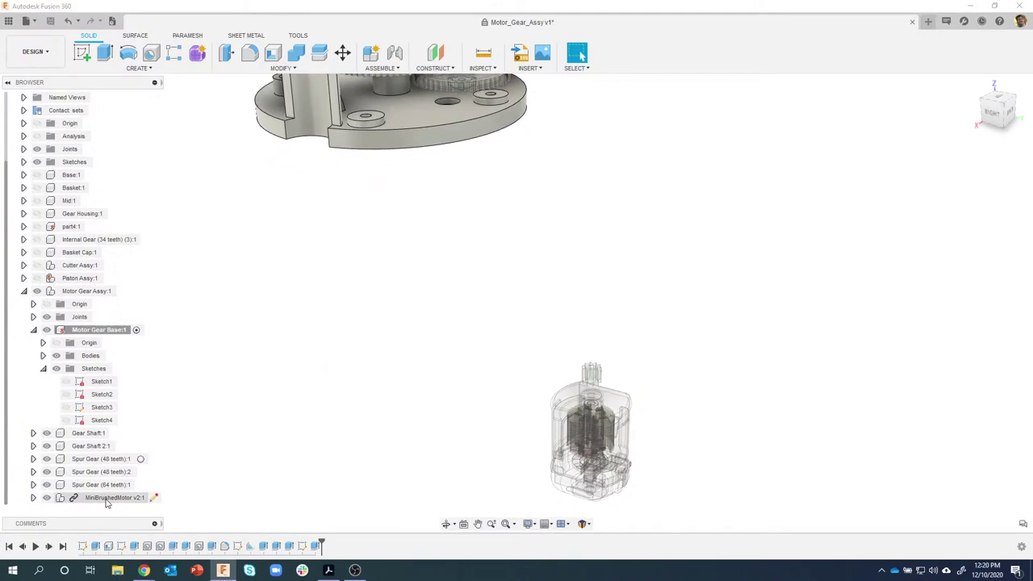
right_click(106, 498)
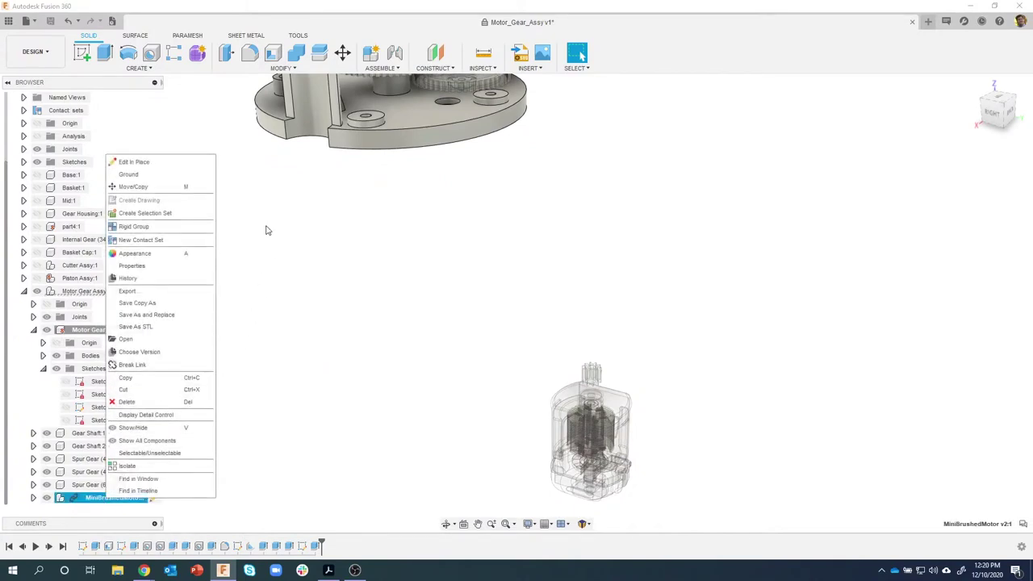
click(145, 187)
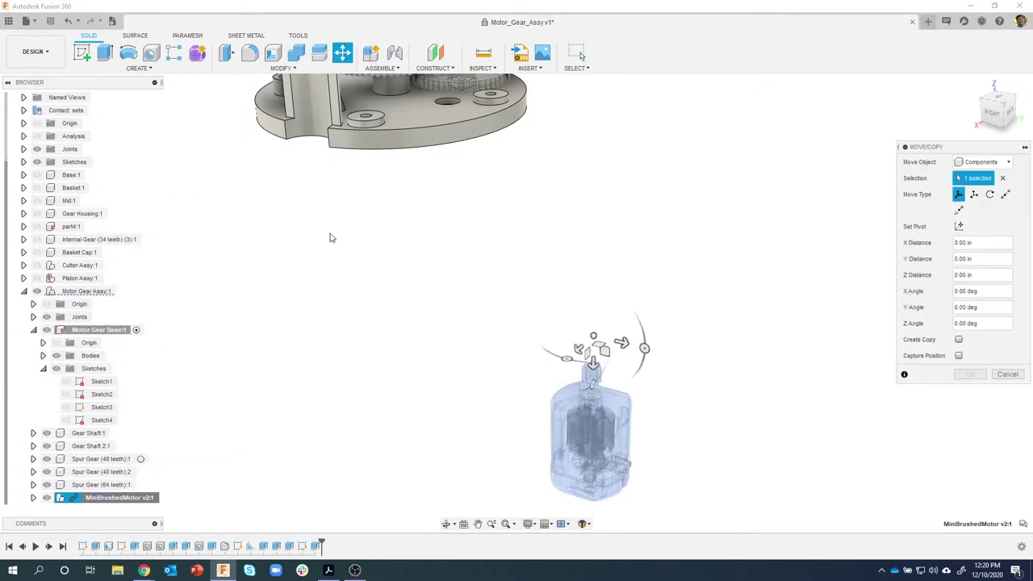
shift+middle_drag(485, 284, 509, 270)
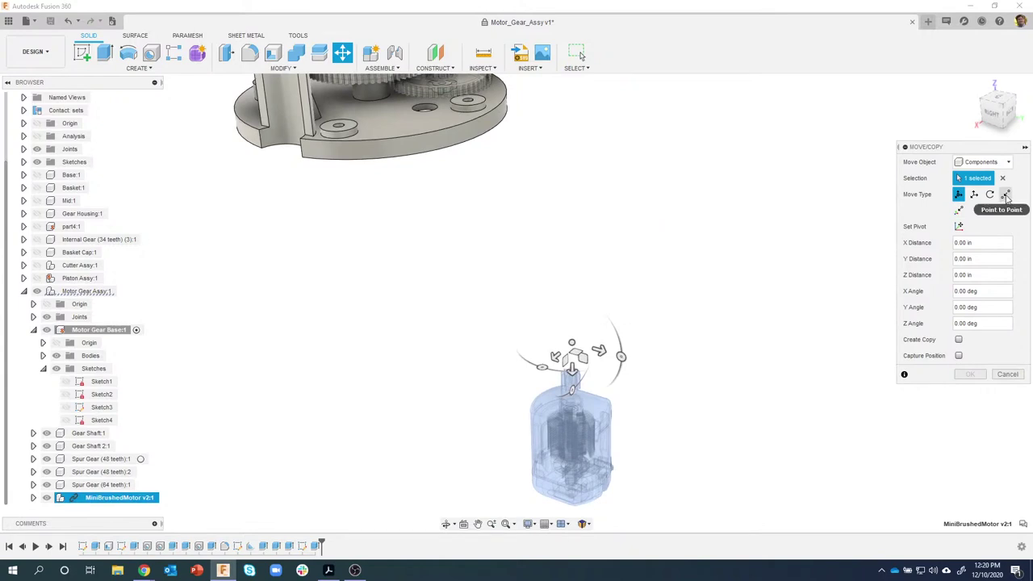
click(1005, 195)
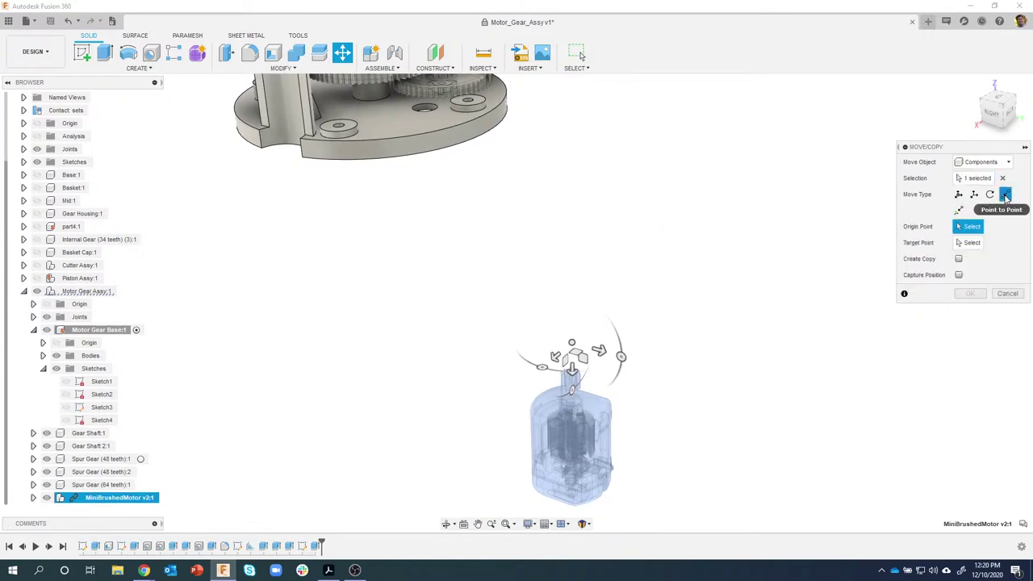
scroll(645, 408, up, 4)
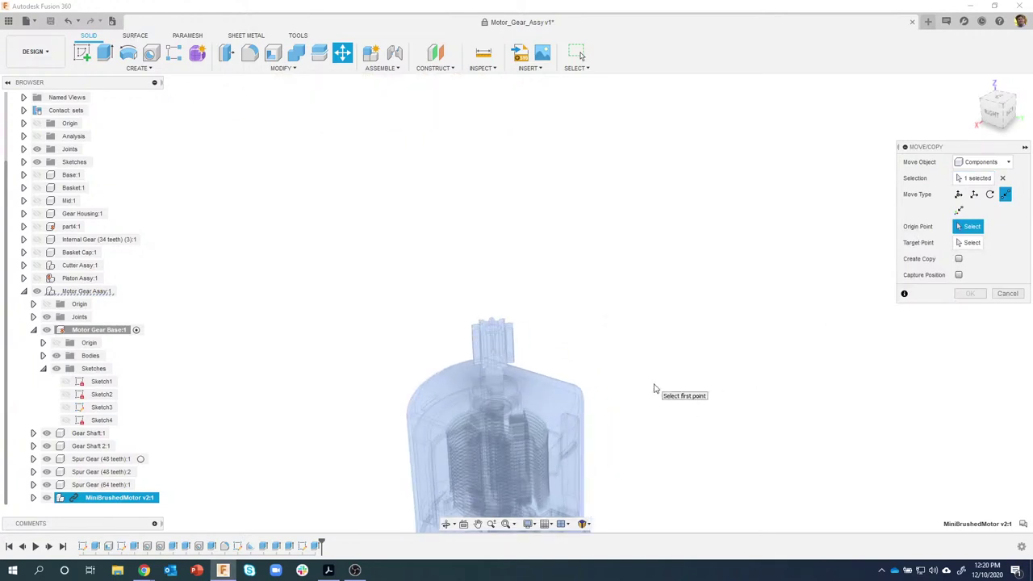
scroll(498, 389, up, 6)
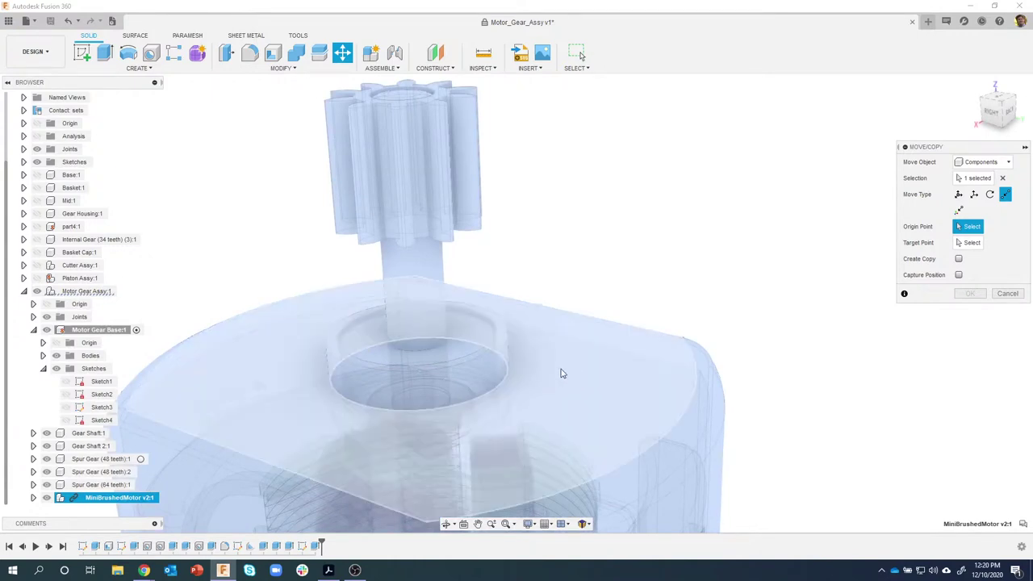
click(507, 380)
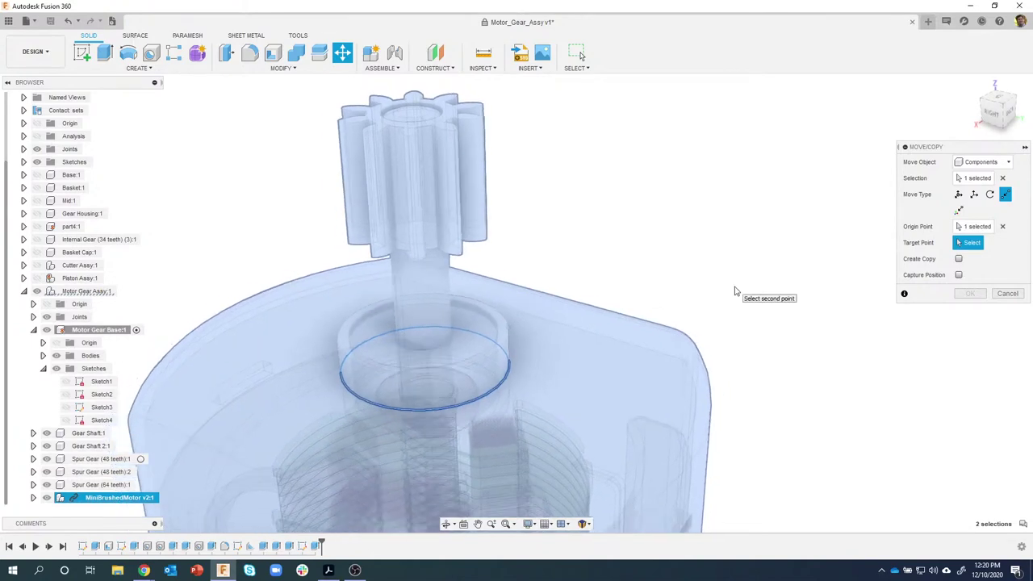
Set the move's target point to the motor hole's circular edge on the base plate's underside
scroll(734, 292, down, 4)
scroll(735, 292, down, 5)
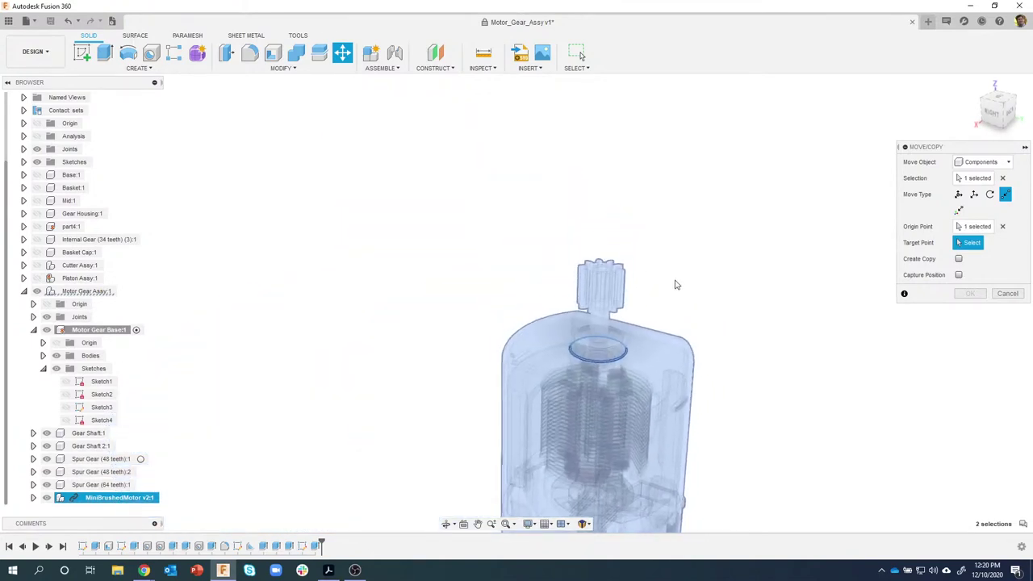
shift+middle_drag(658, 283, 498, 204)
scroll(497, 203, up, 2)
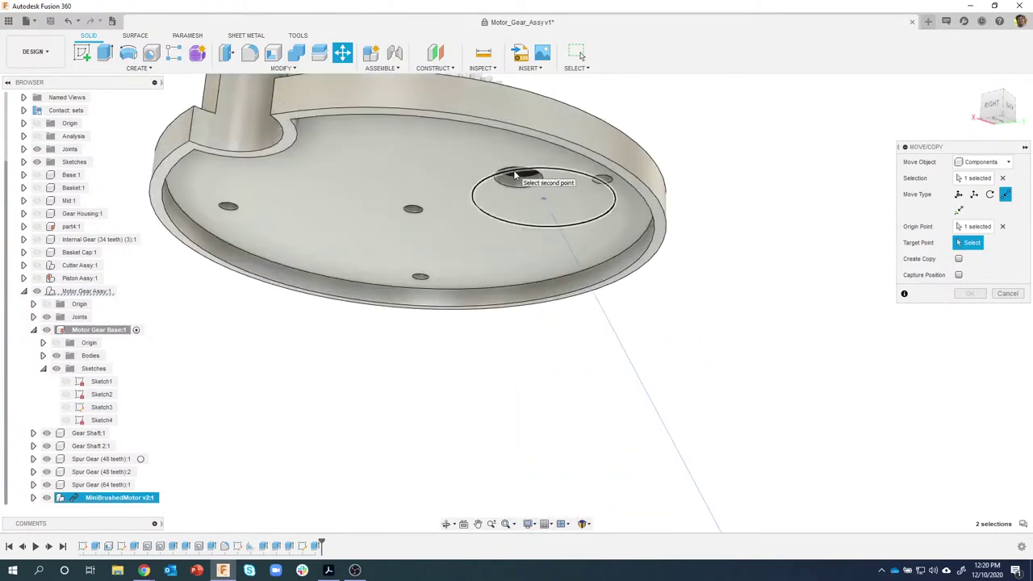
click(510, 173)
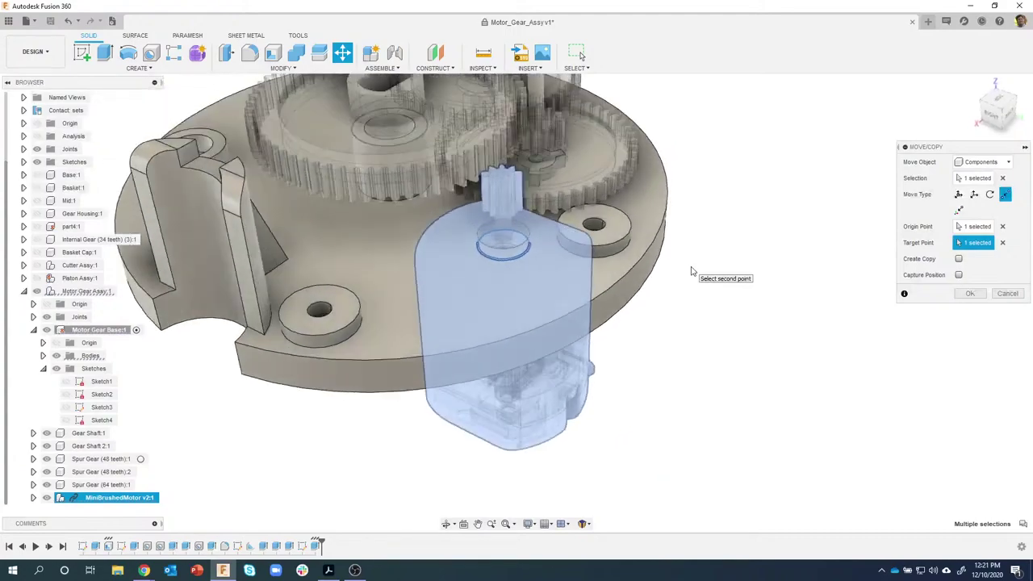
shift+middle_drag(690, 271, 494, 319)
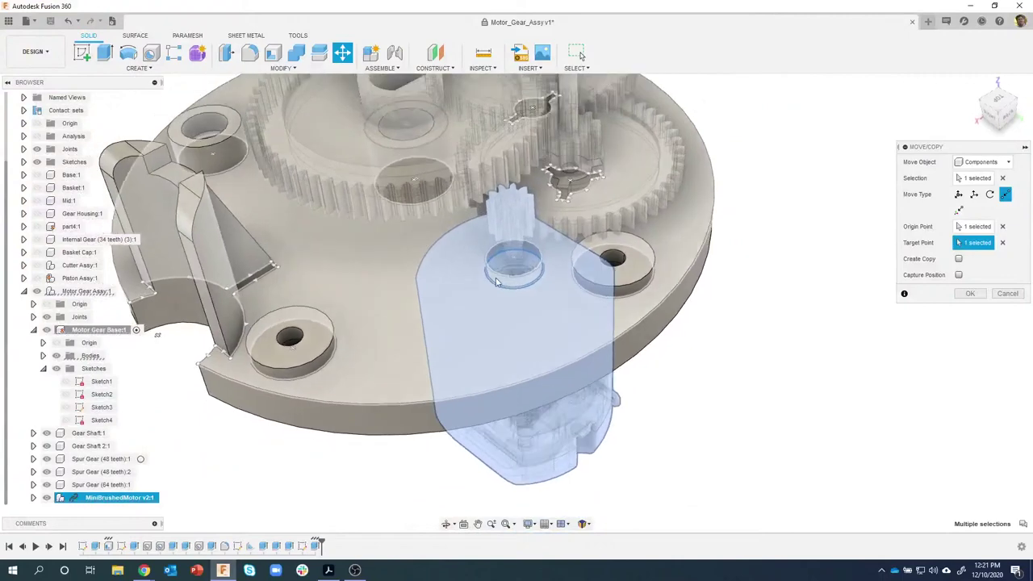
shift+middle_drag(496, 281, 500, 337)
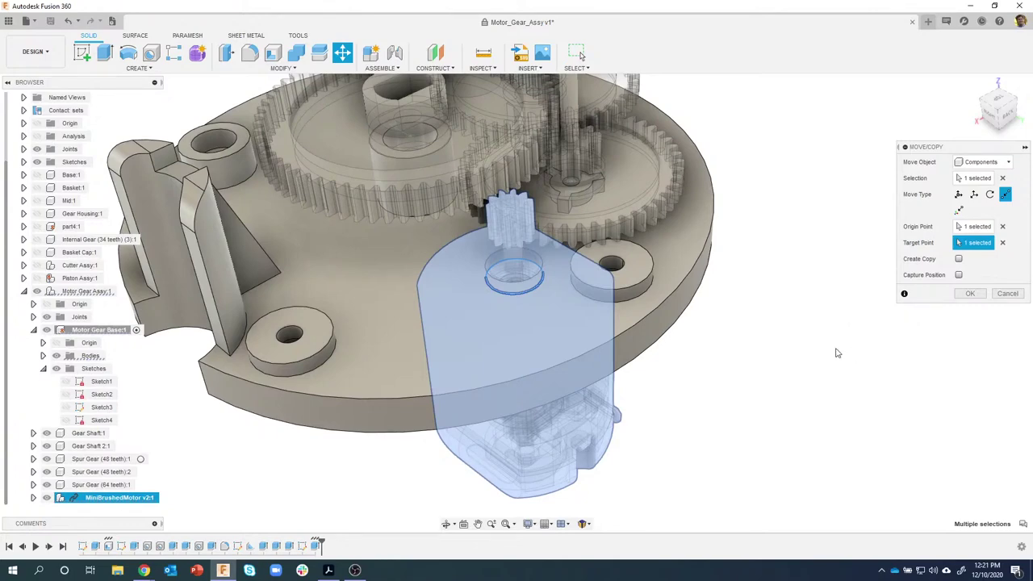
scroll(823, 225, down, 2)
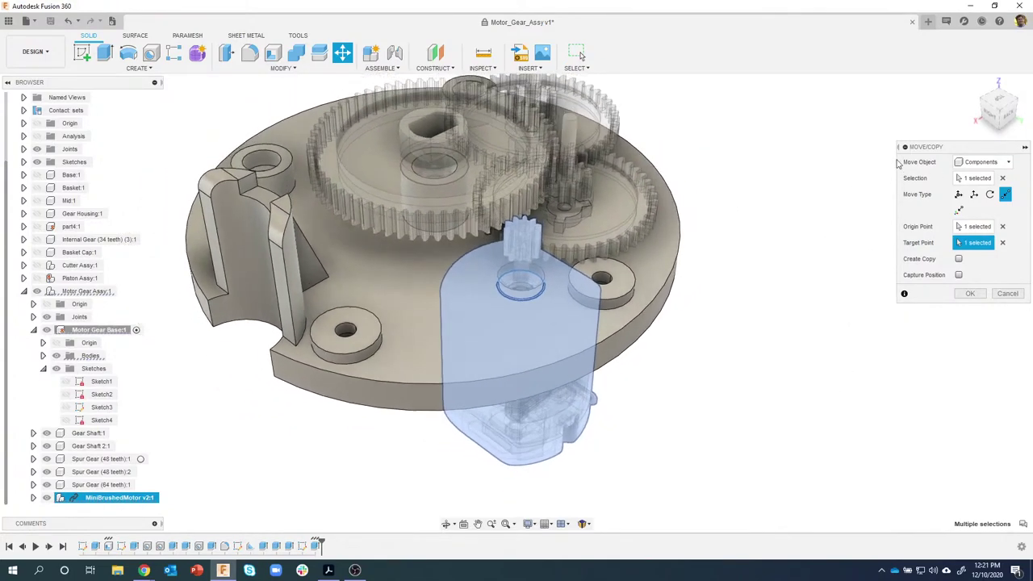
shift+middle_drag(922, 177, 947, 194)
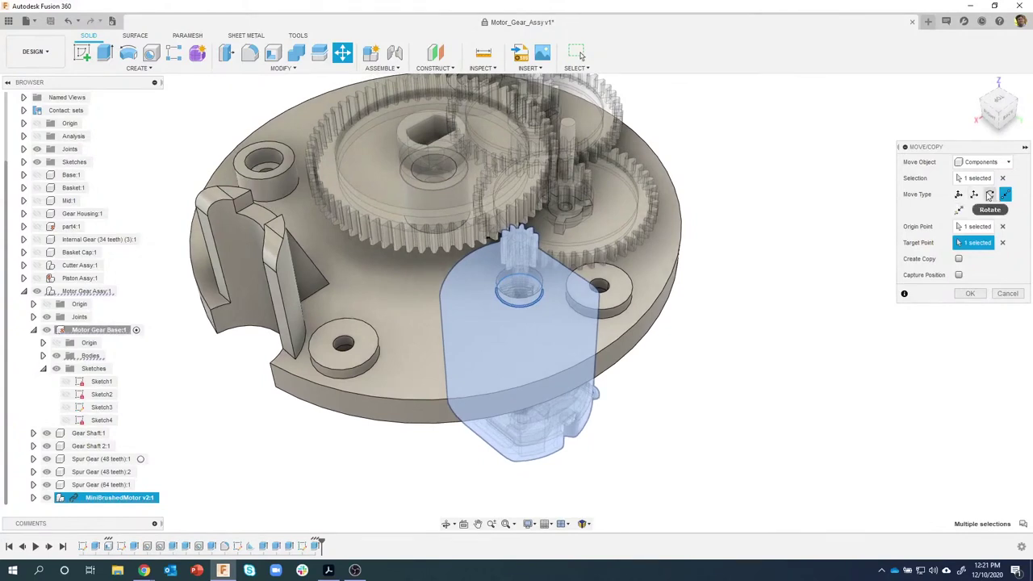
Rotate the motor component 75 degrees about the axis of its circular boss and accept the move
click(989, 194)
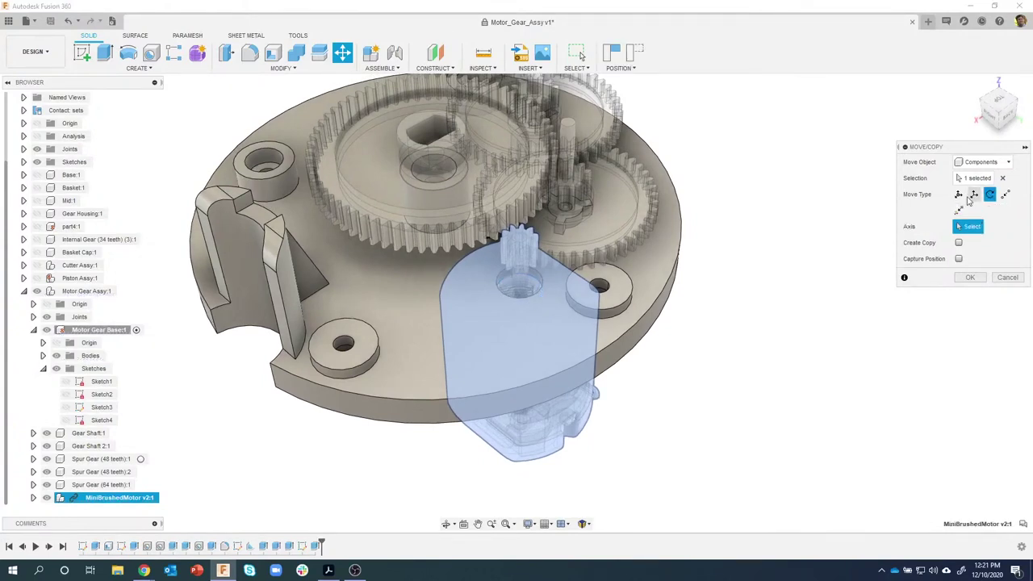
shift+middle_drag(874, 224, 790, 247)
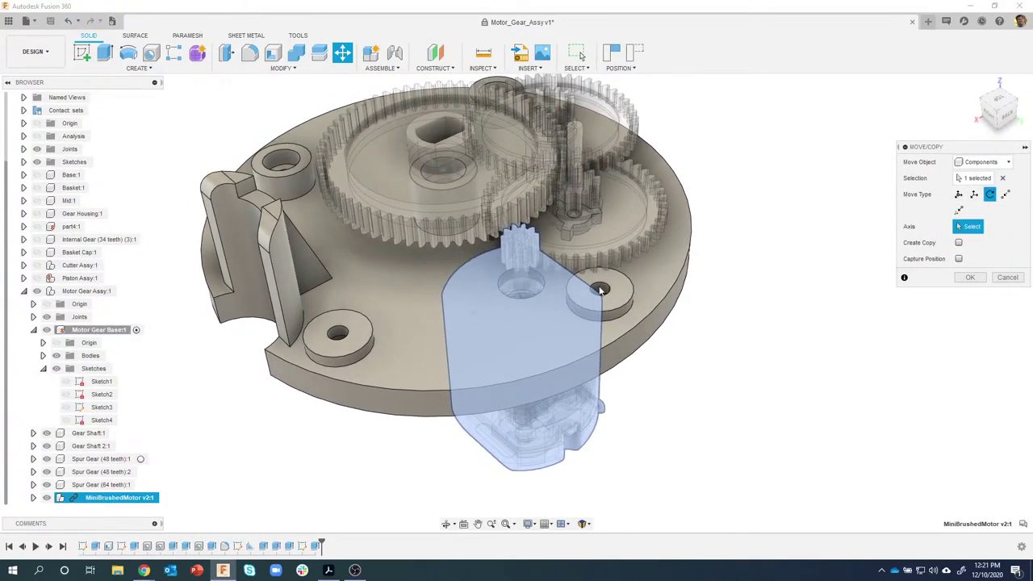
click(542, 295)
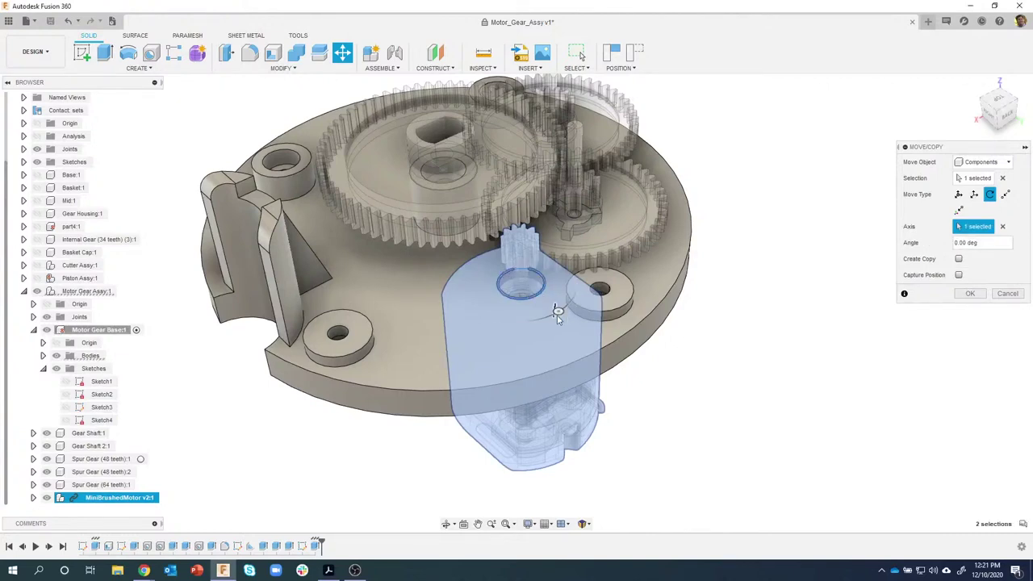
drag(568, 298, 481, 310)
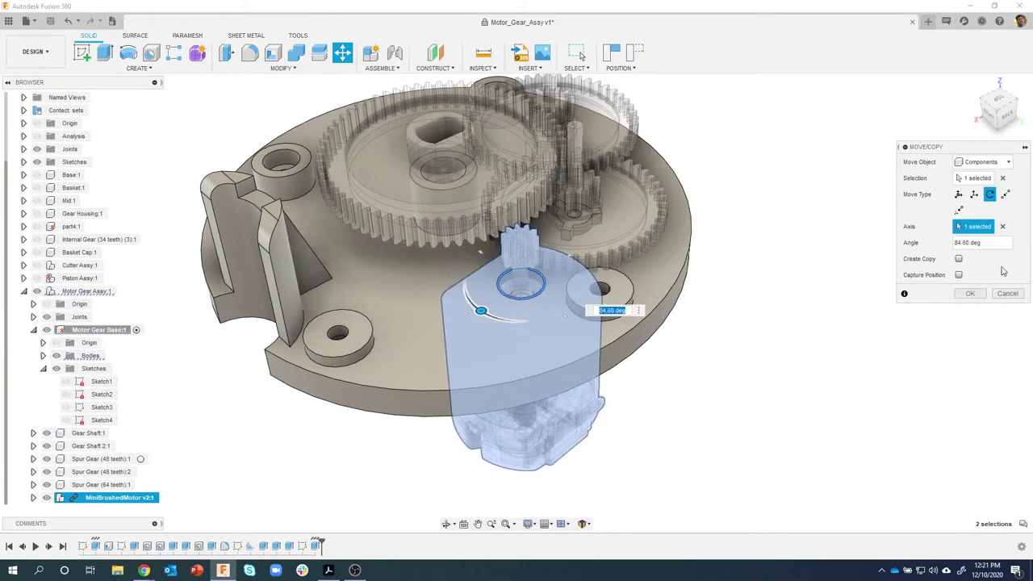
drag(993, 246, 939, 251)
click(999, 97)
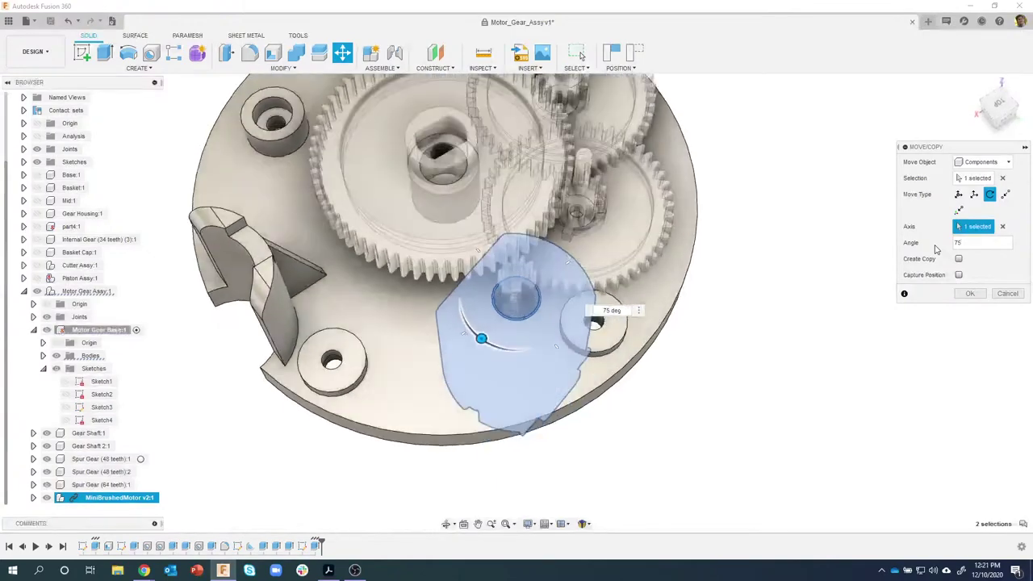
click(998, 108)
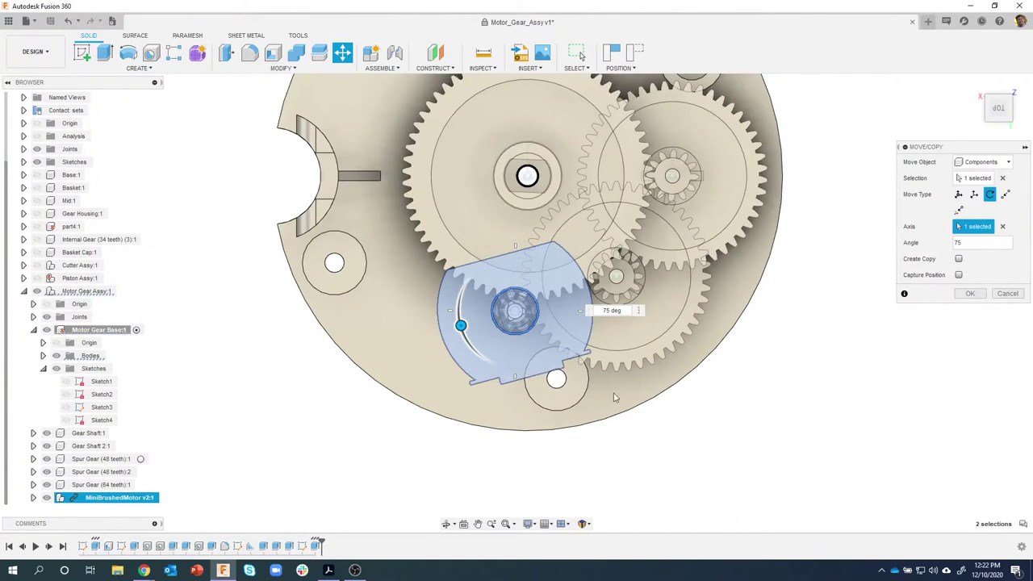
click(969, 294)
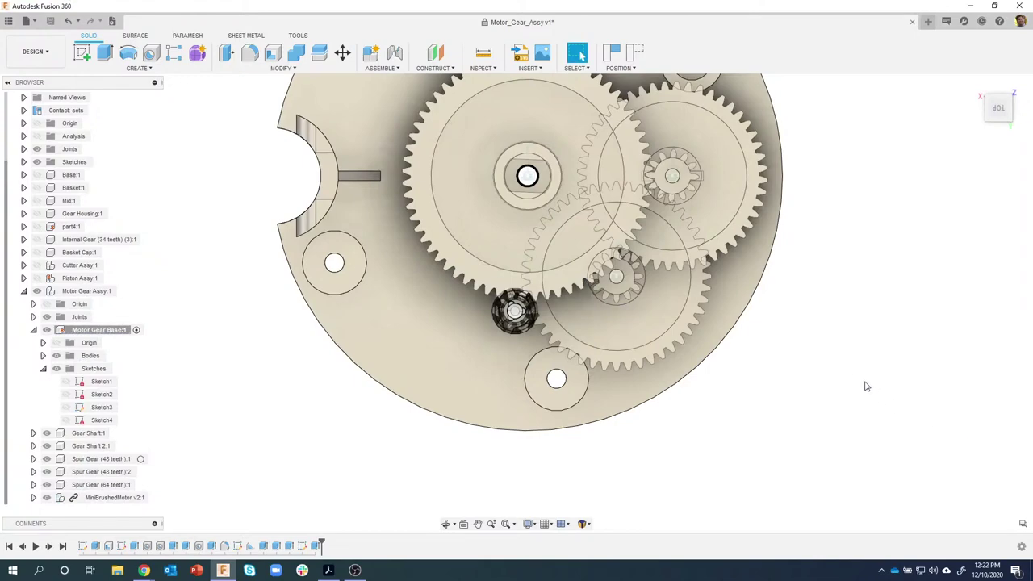
Examine from the side how the motor's pinion sits relative to the spur gears and the hole in the base plate
scroll(833, 377, down, 2)
shift+middle_drag(834, 375, 836, 376)
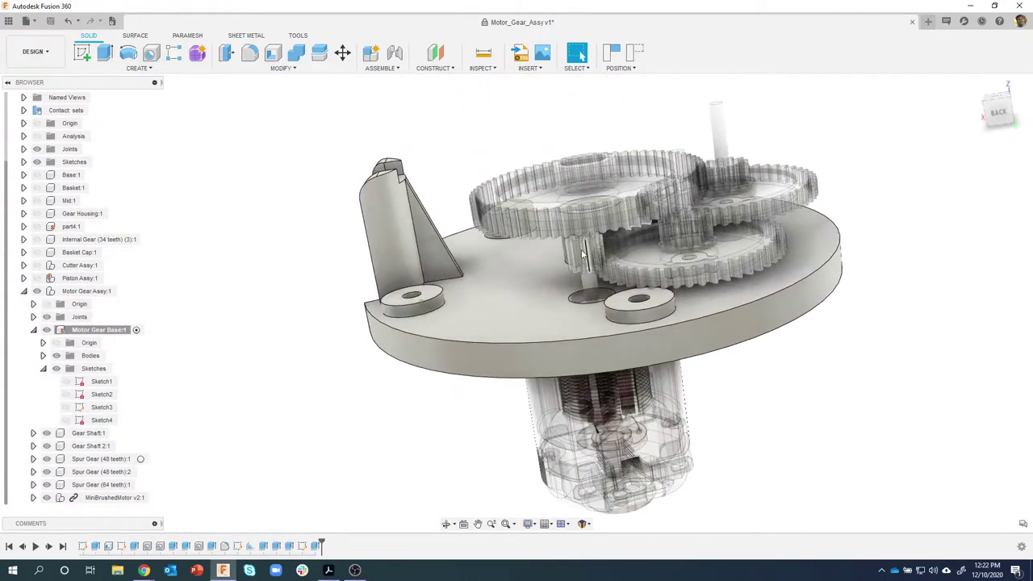
scroll(606, 255, up, 3)
scroll(606, 255, up, 3)
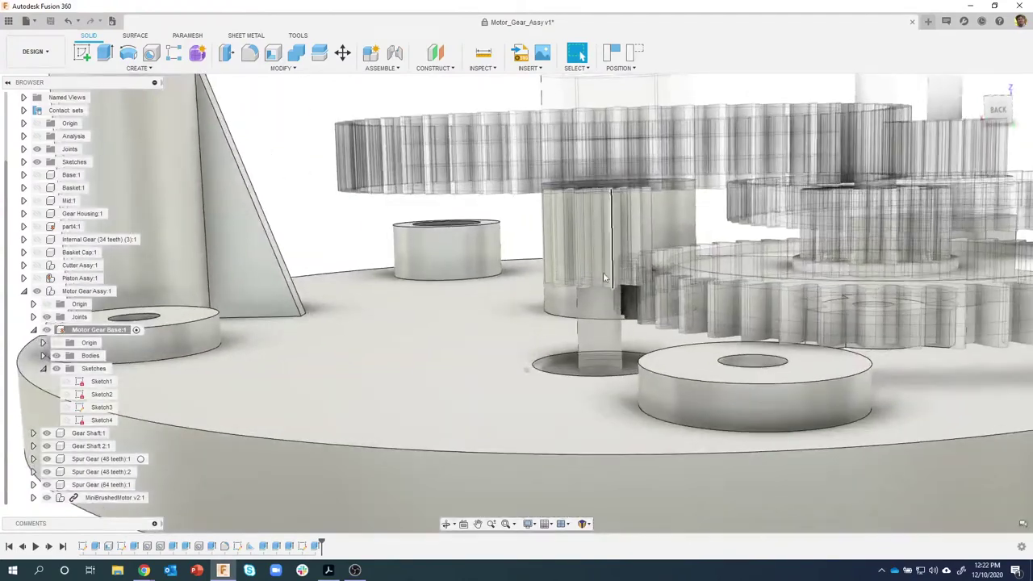
scroll(638, 263, up, 2)
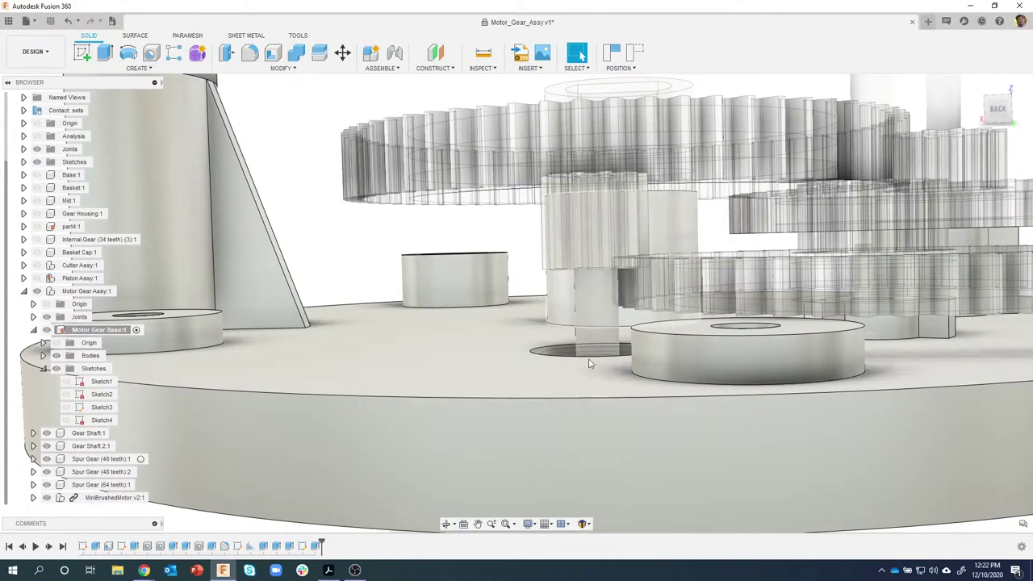
scroll(581, 336, down, 6)
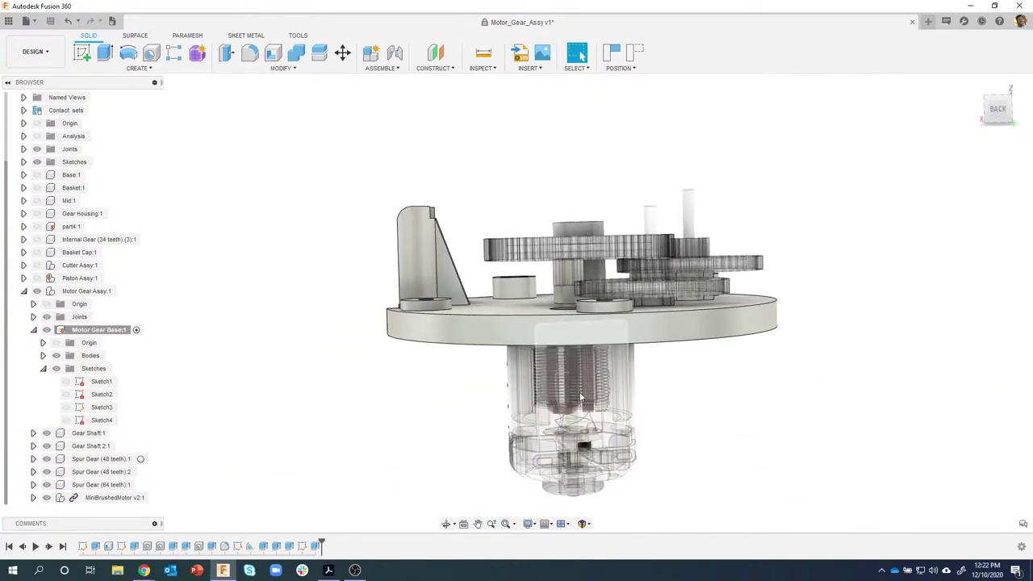
Try shifting the motor's housing sideways, and revert the uncaptured component positions
drag(550, 394, 533, 405)
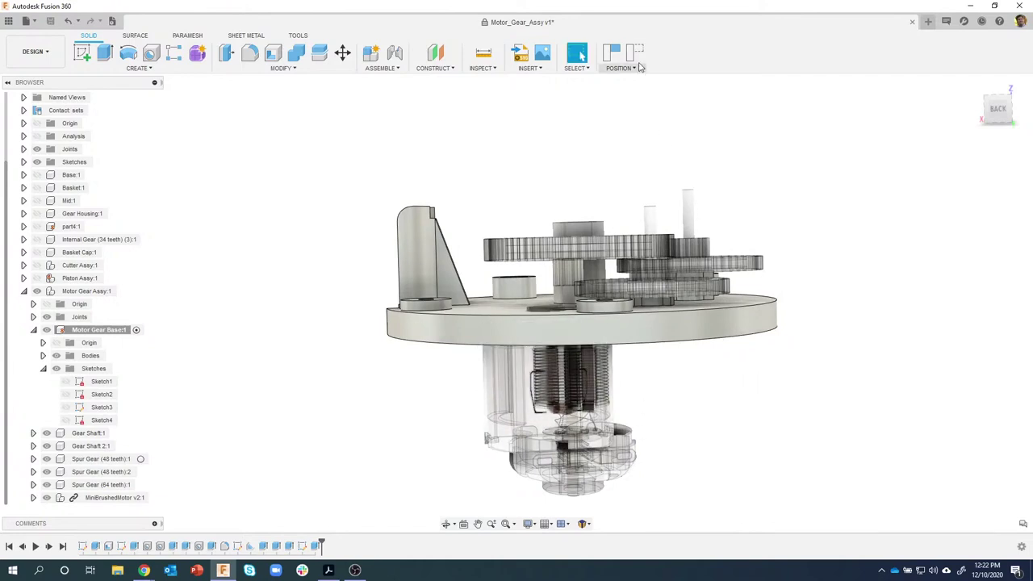
click(634, 56)
scroll(530, 357, down, 5)
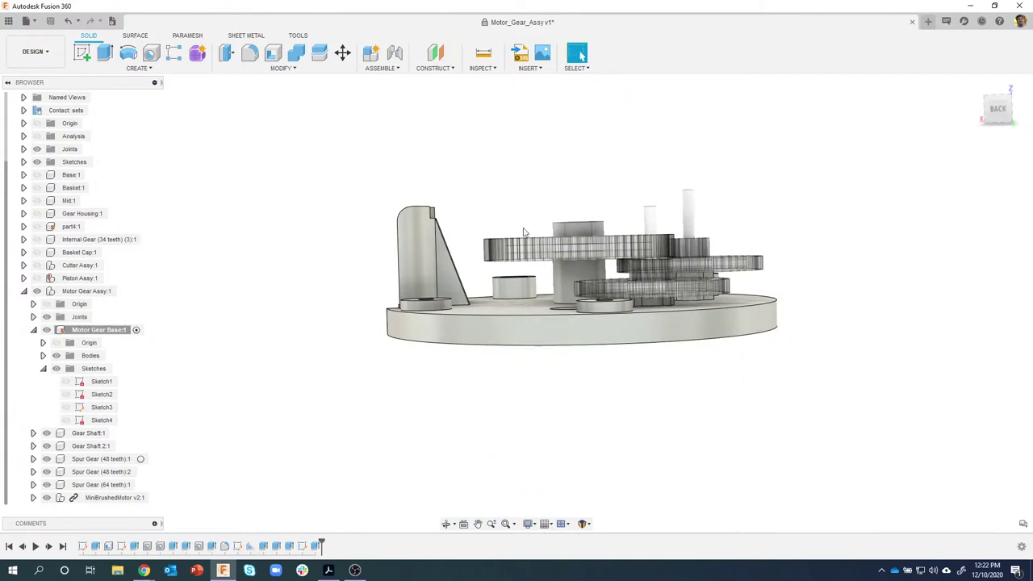
shift+middle_drag(465, 298, 473, 331)
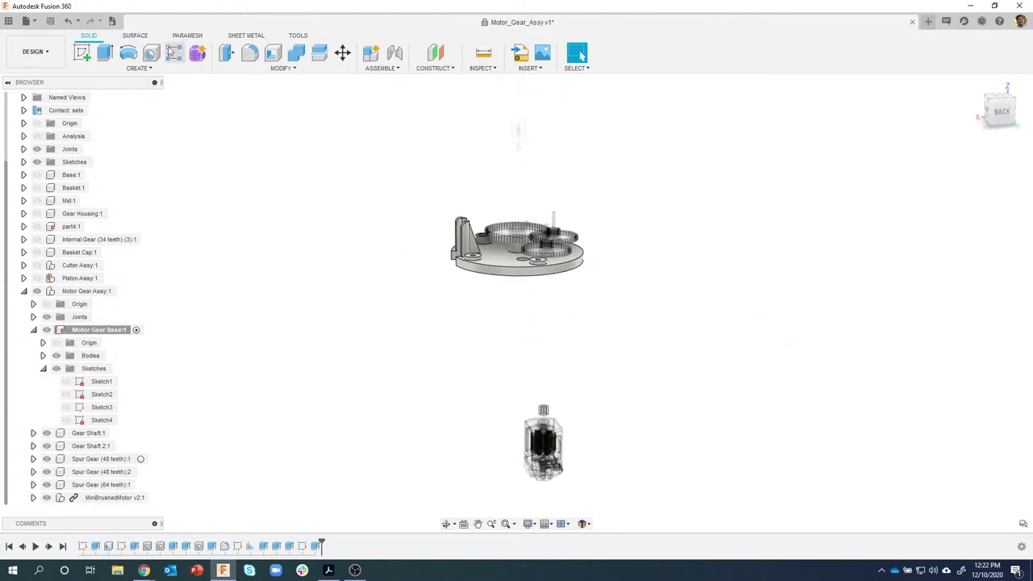
Undo the position revert and the sideways shift of the motor's housing
click(68, 21)
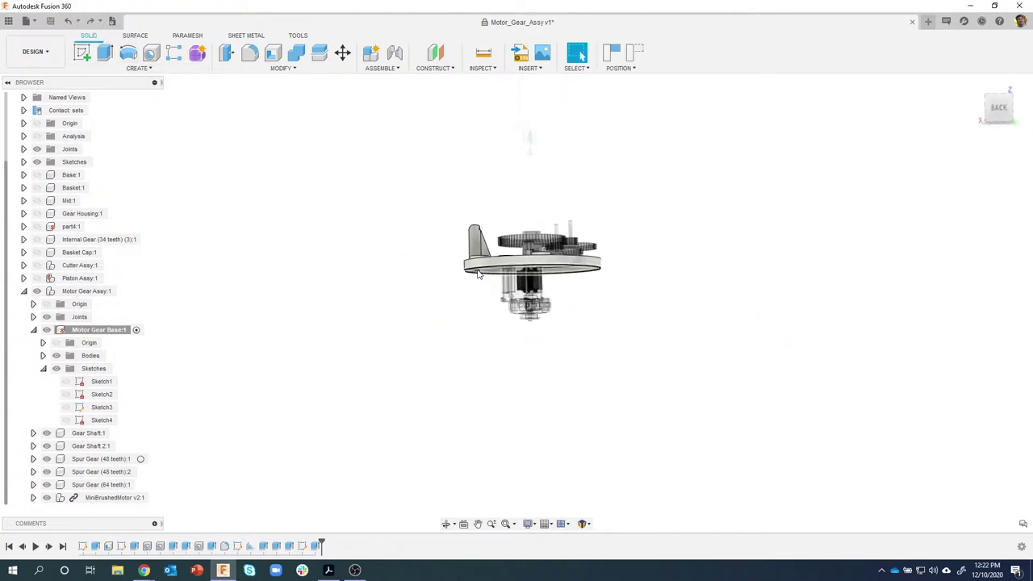
click(69, 22)
shift+middle_drag(516, 246, 704, 420)
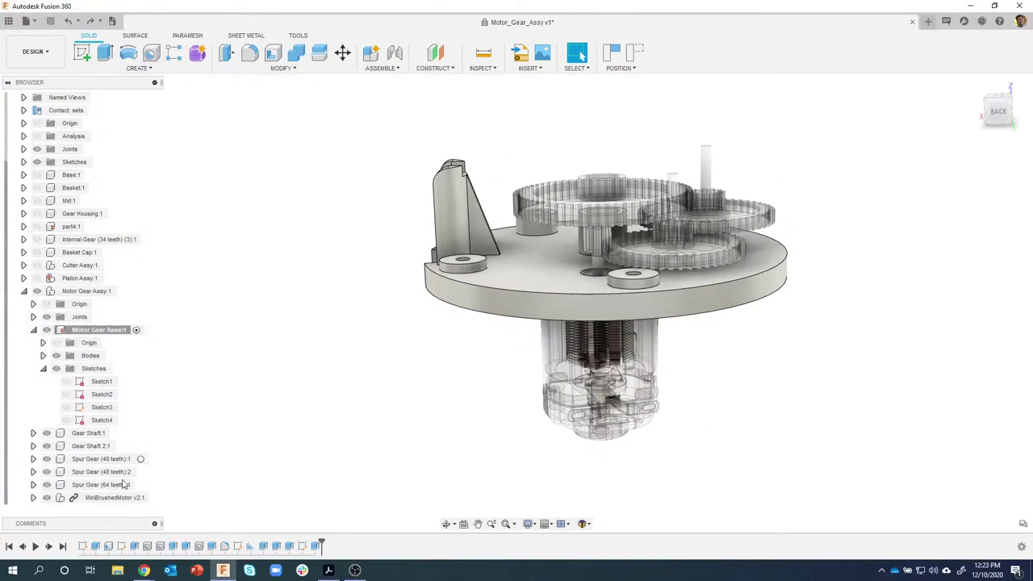
Expand the MiniBrushedMotor v2 component and highlight its CommutatorHousing, StatorHousing and Gear6 parts one by one to identify them
click(34, 497)
scroll(33, 481, down, 5)
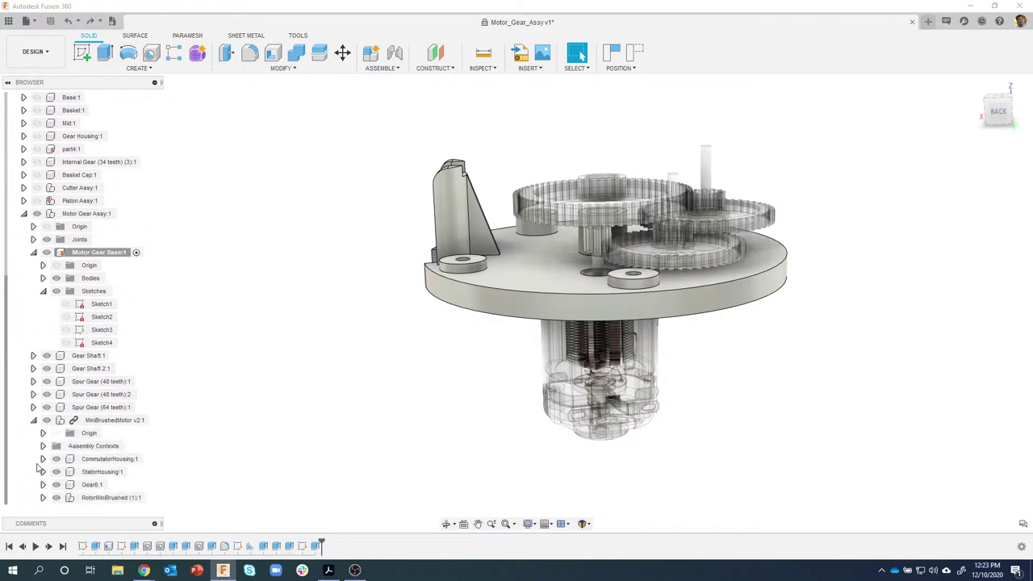
click(107, 462)
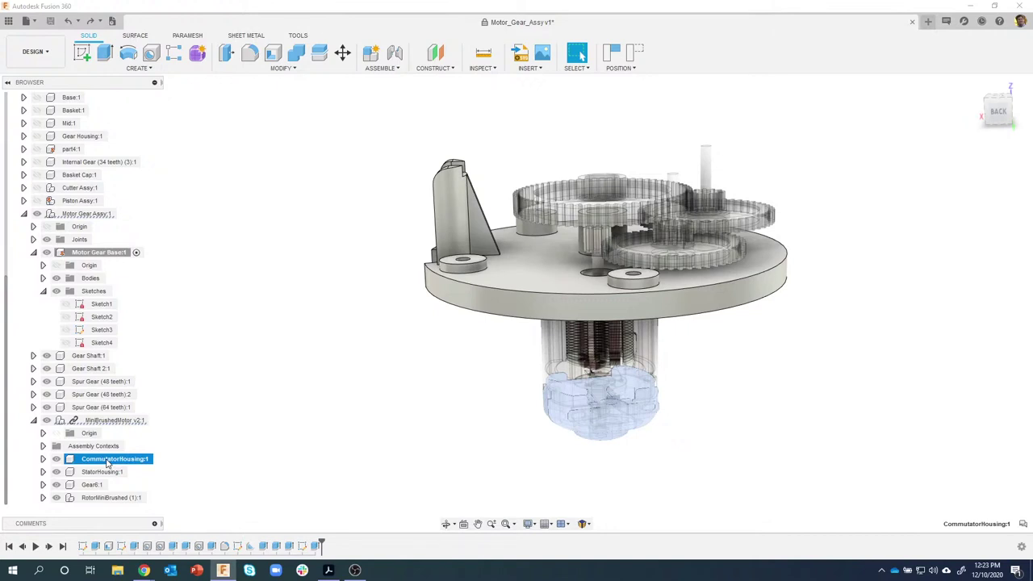
click(117, 472)
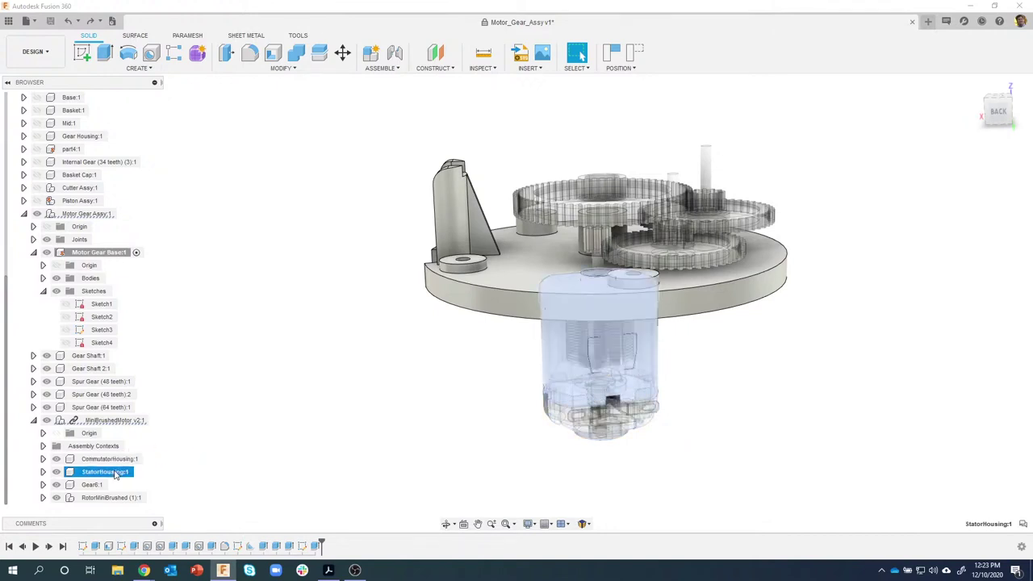
click(92, 485)
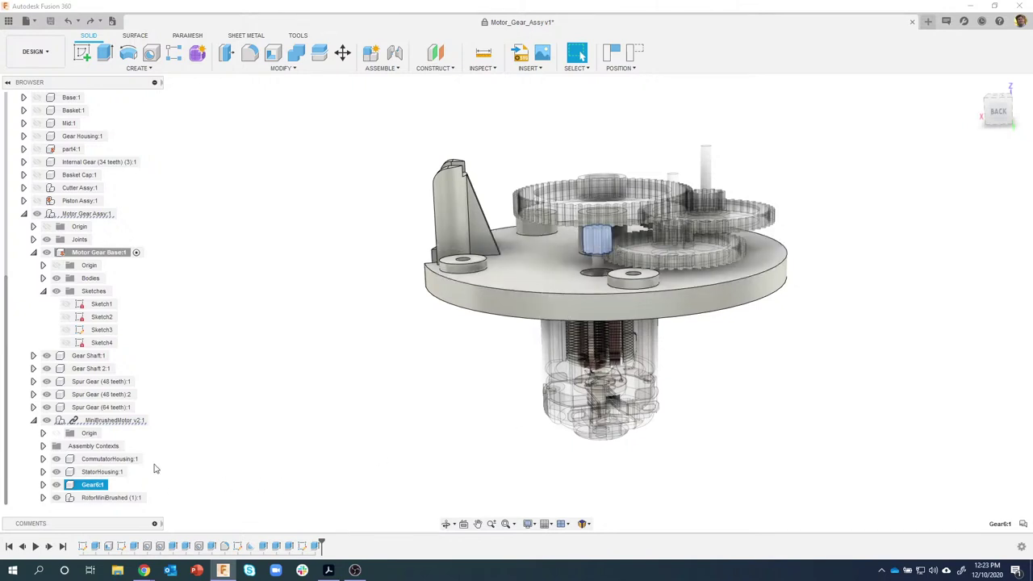
click(119, 460)
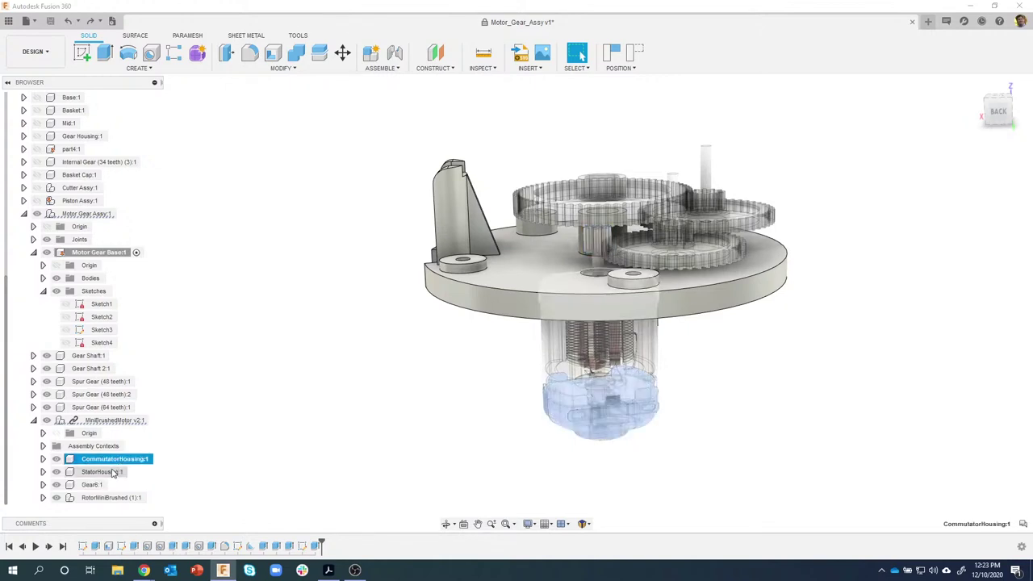
ctrl+click(112, 473)
ctrl+click(121, 498)
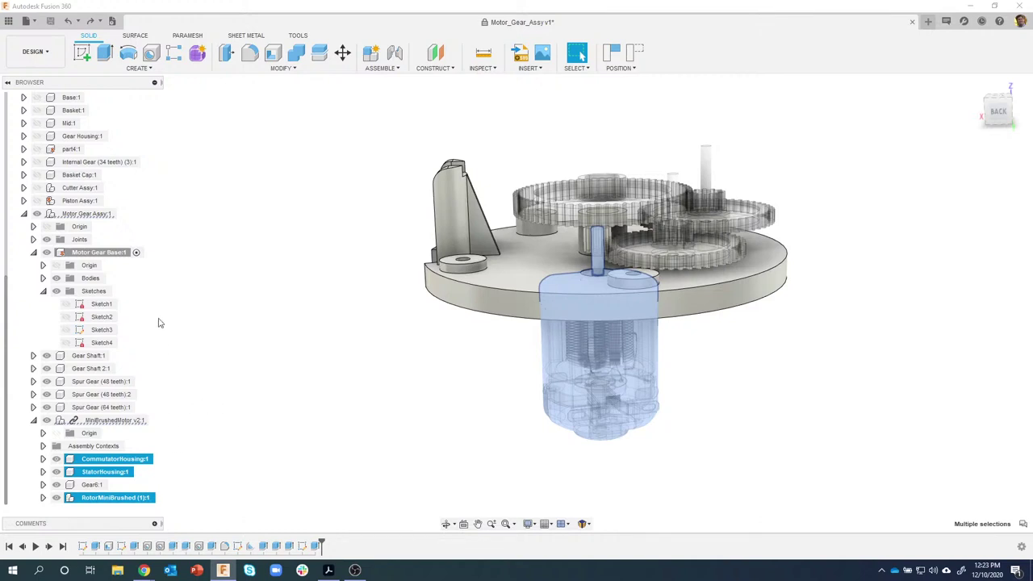
ctrl+click(108, 253)
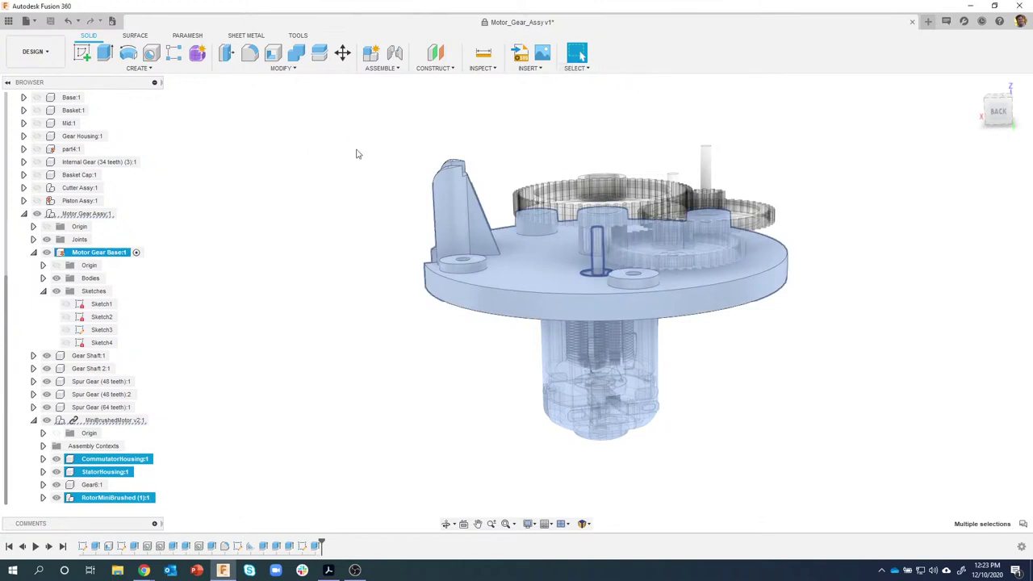
Create a rigid group from RotorMiniBrushed, StatorHousing, CommutatorHousing and the Motor Gear Base, with child components included
click(379, 68)
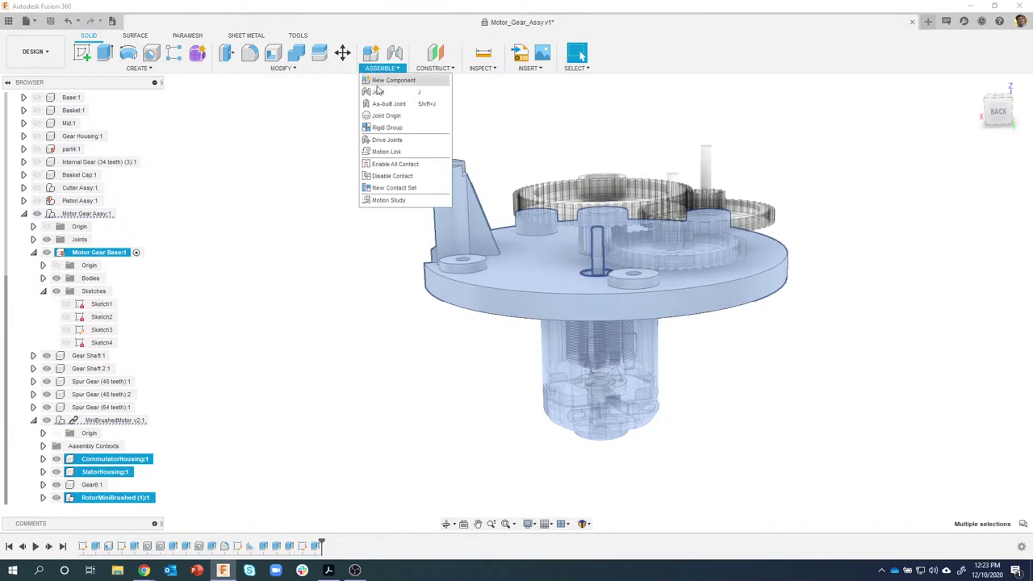
click(385, 128)
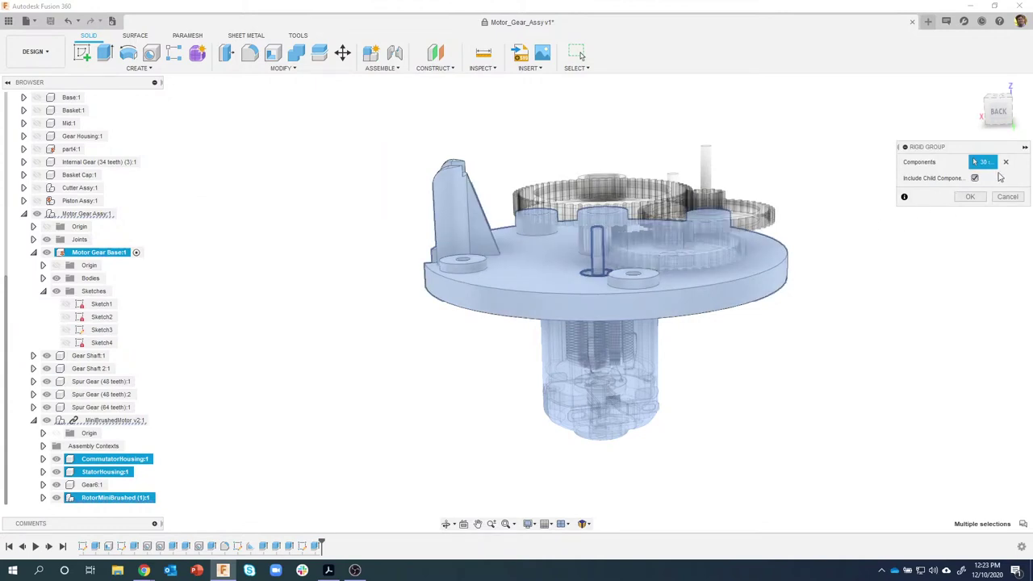
click(1005, 163)
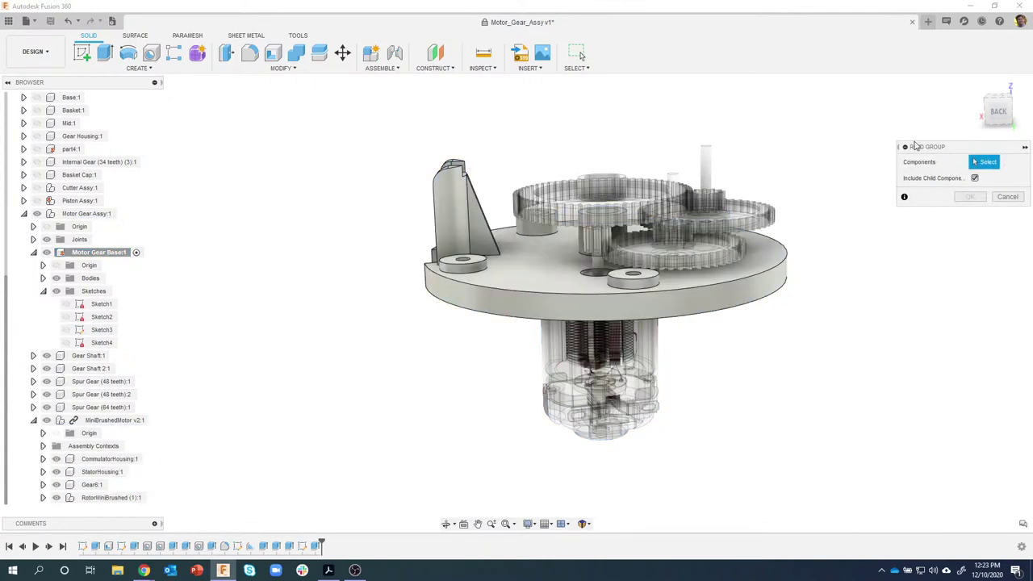
click(113, 497)
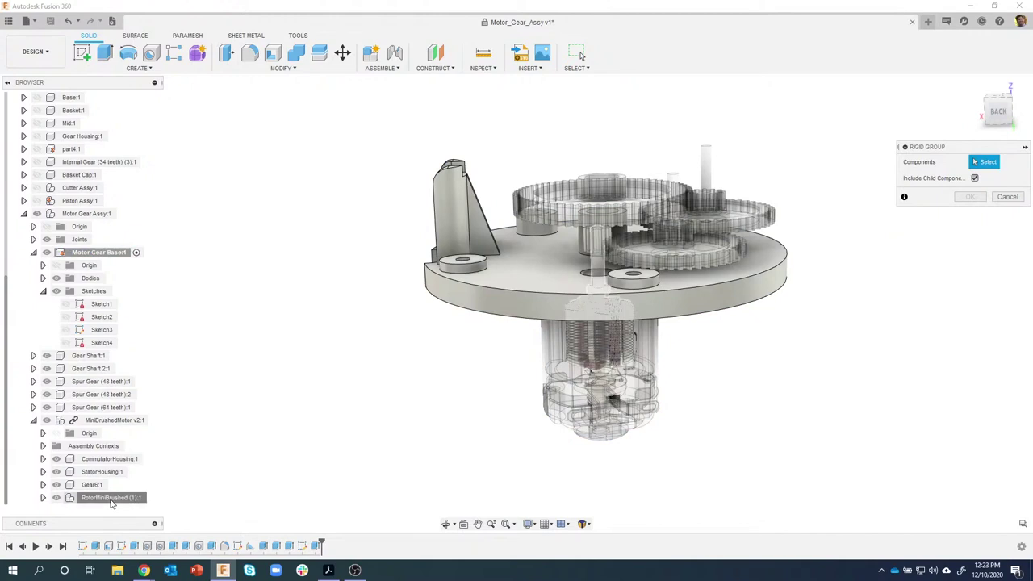
click(105, 472)
click(111, 458)
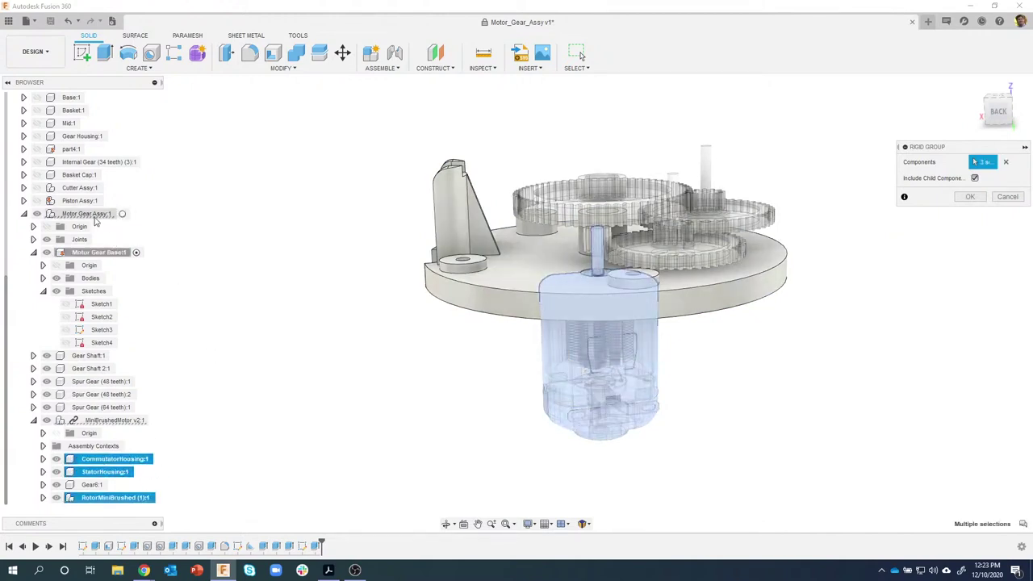
click(105, 255)
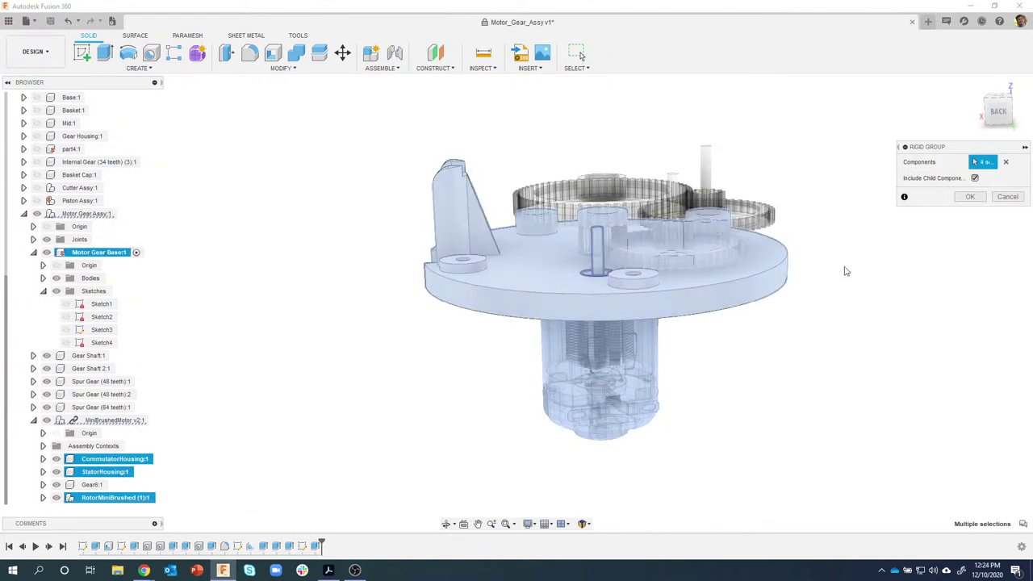
click(969, 197)
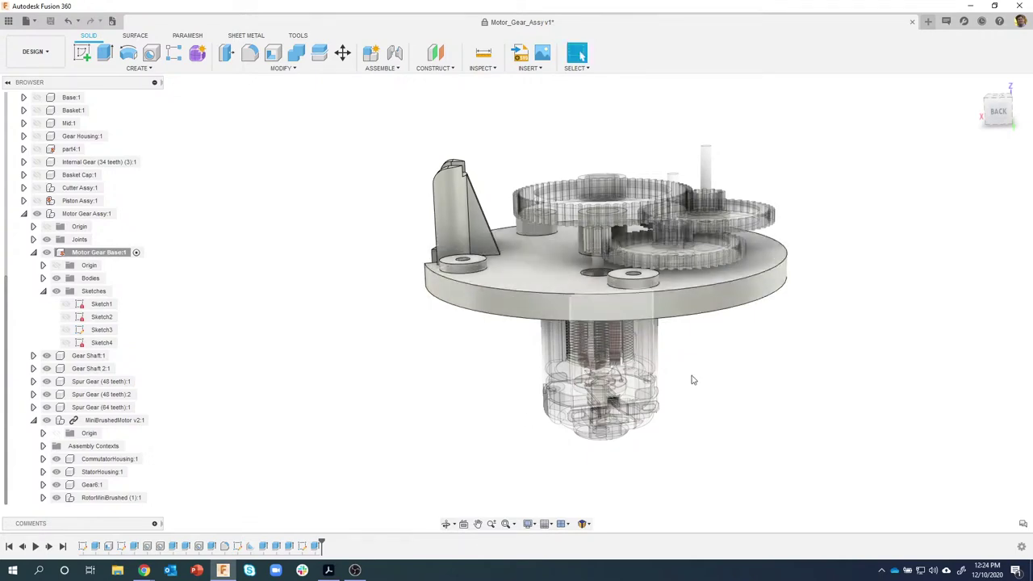
Open the linked MiniBrushedMotor v2 design separately, inspect the motor and its pinion, and close that design again
shift+middle_drag(767, 371, 598, 252)
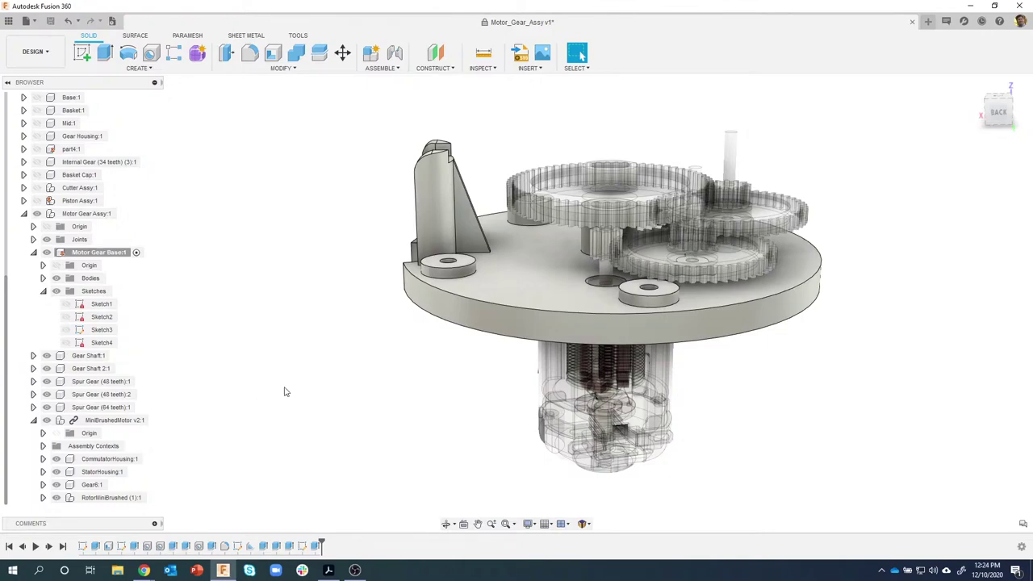
scroll(606, 252, up, 6)
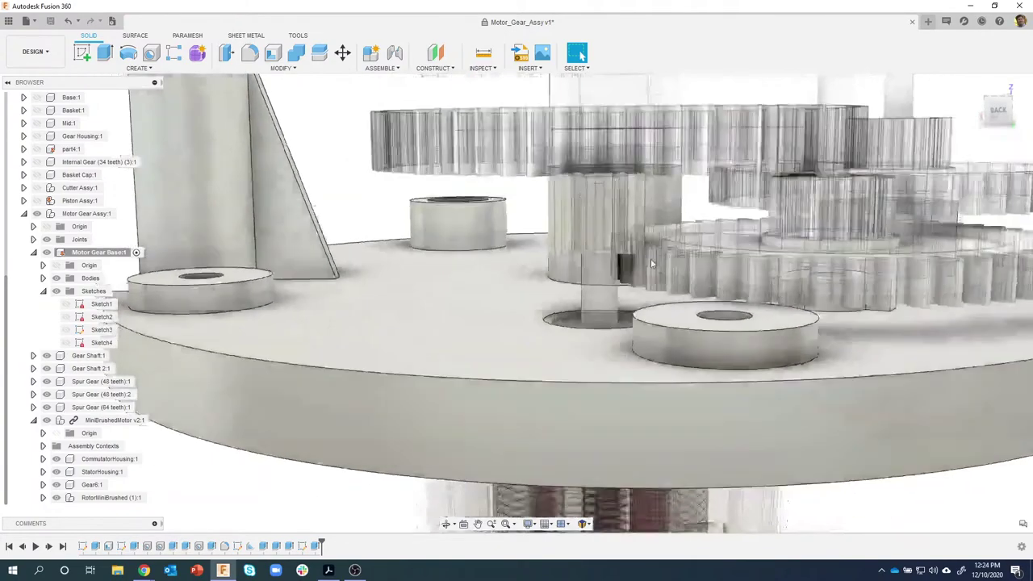
mouse_move(651, 259)
shift+middle_down()
mouse_move(615, 209)
mouse_move(633, 352)
mouse_move(646, 257)
shift+middle_up()
shift+middle_drag(650, 137, 291, 202)
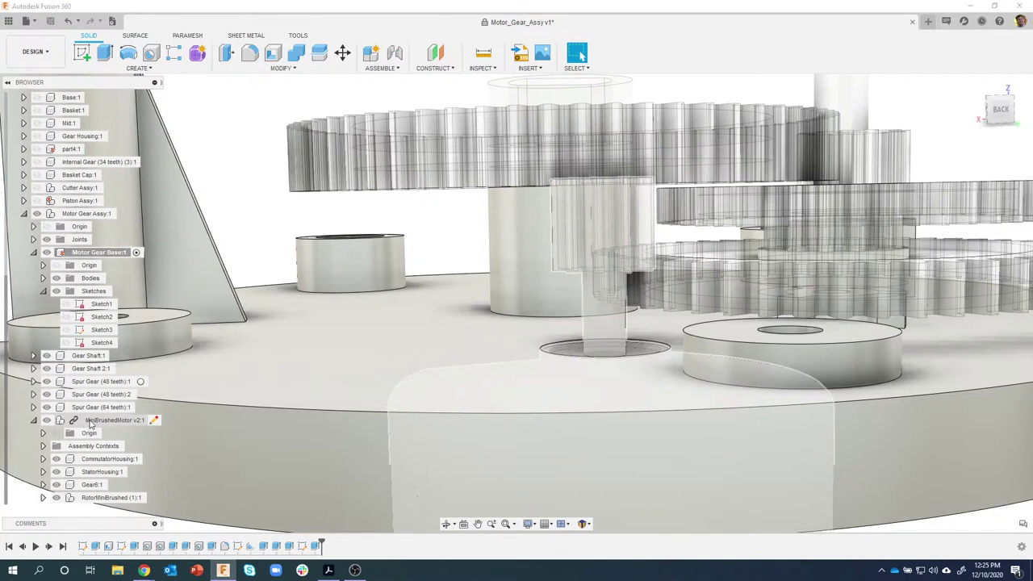
right_click(91, 425)
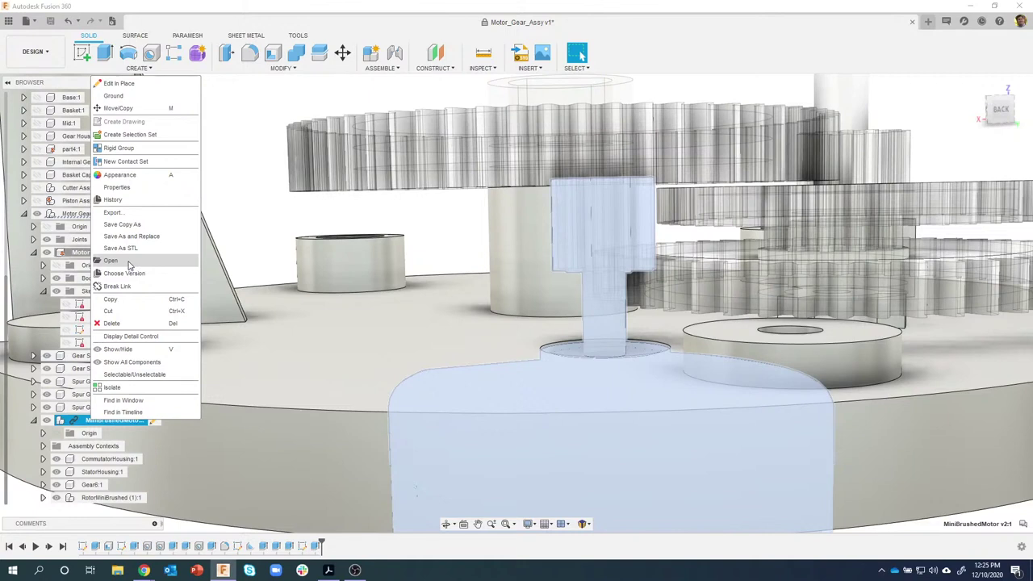
click(129, 263)
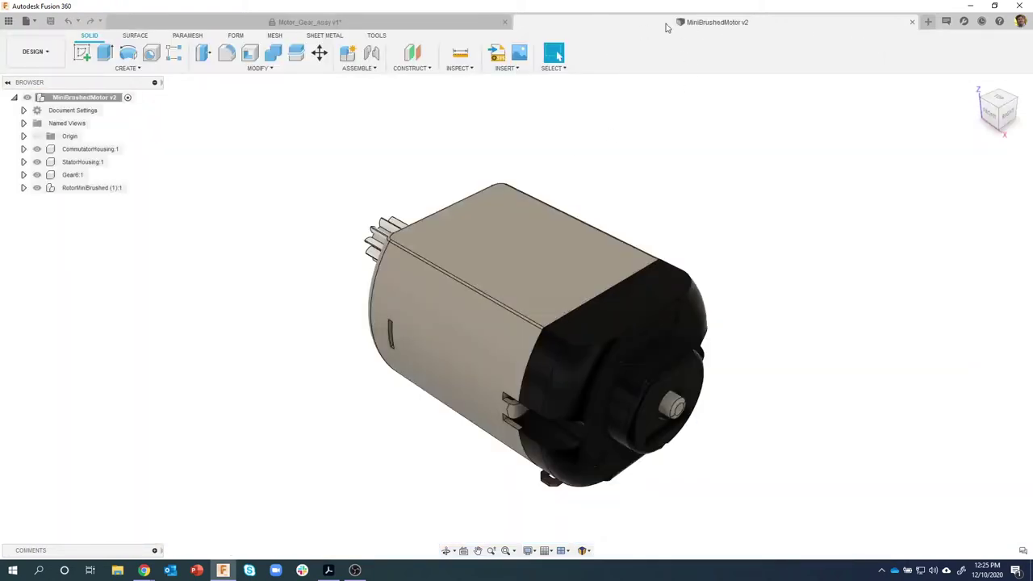
shift+middle_drag(666, 194, 331, 154)
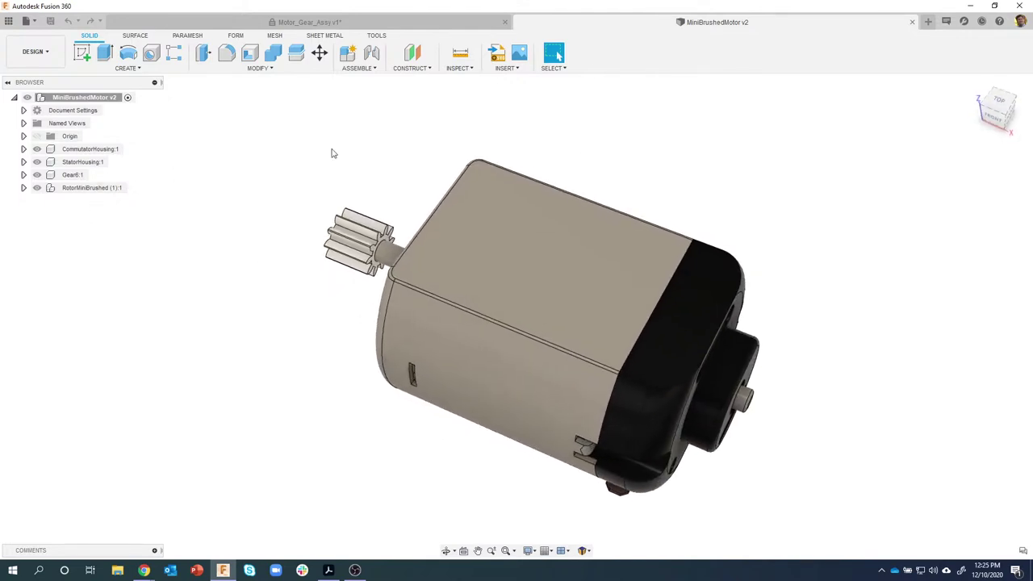
click(909, 24)
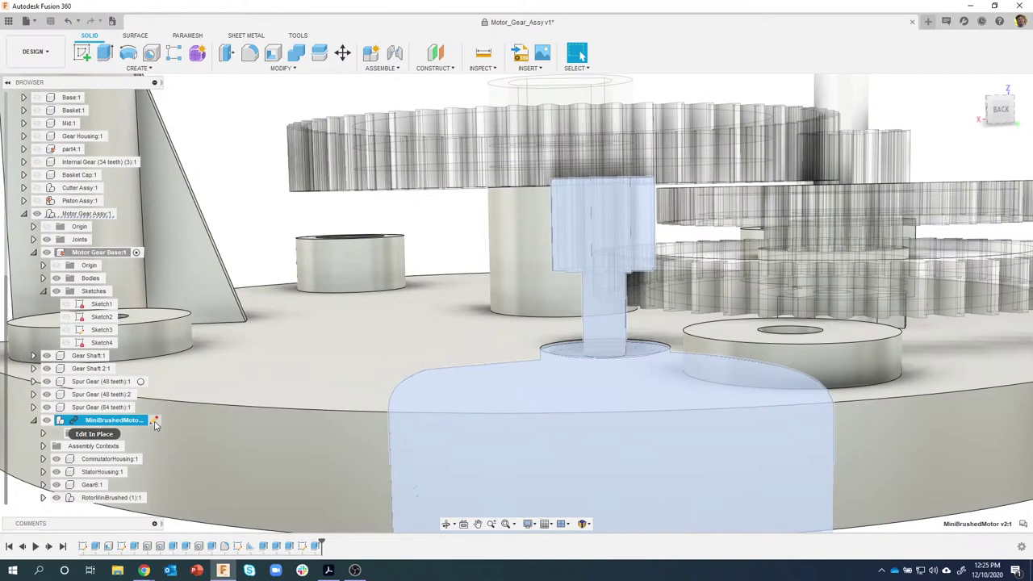
Edit MiniBrushedMotor v2 in place and hide its CommutatorHousing, StatorHousing and RotorMiniBrushed components, keeping only Gear6 shown
click(155, 421)
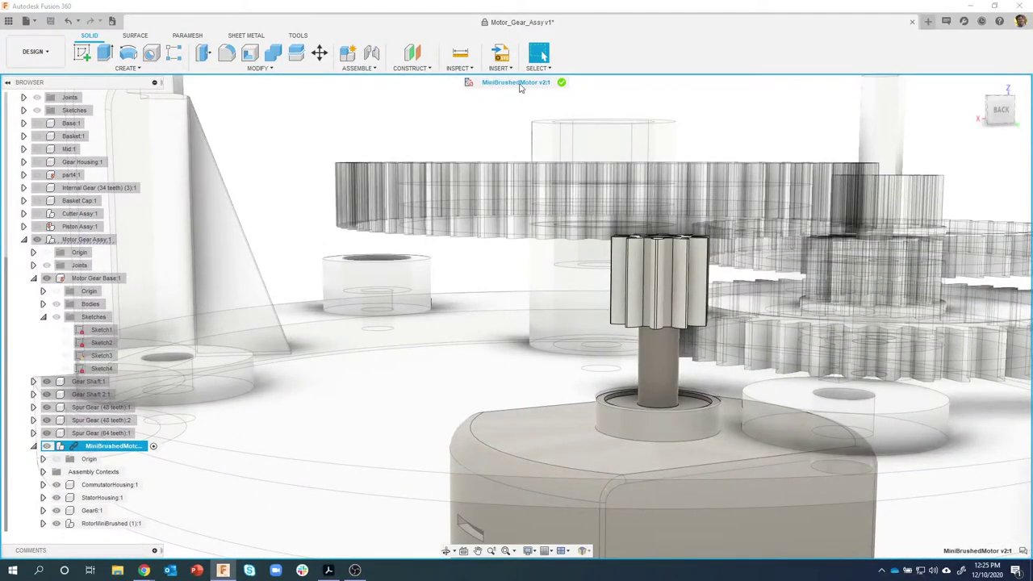
scroll(524, 115, down, 4)
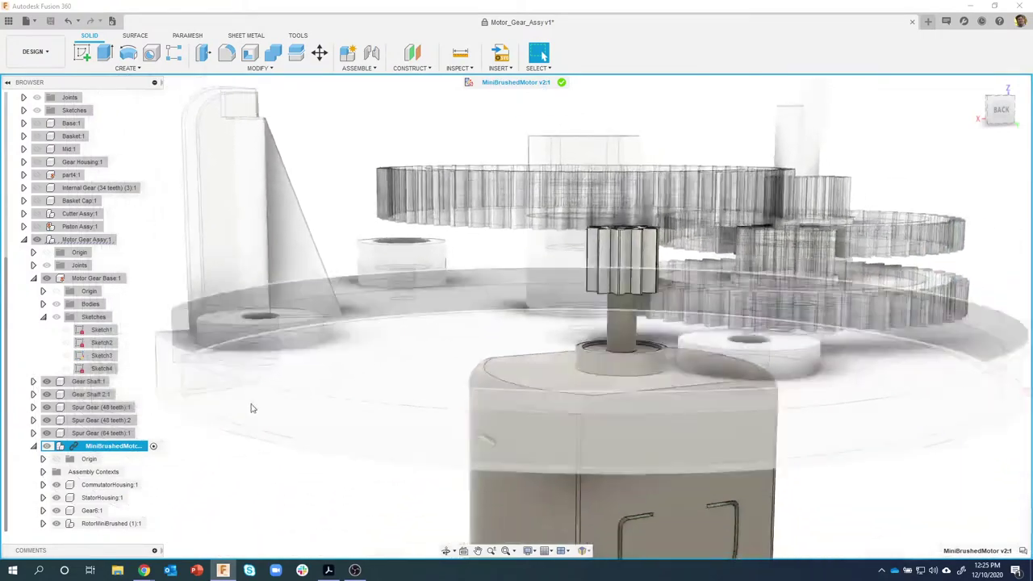
shift+middle_drag(541, 429, 459, 226)
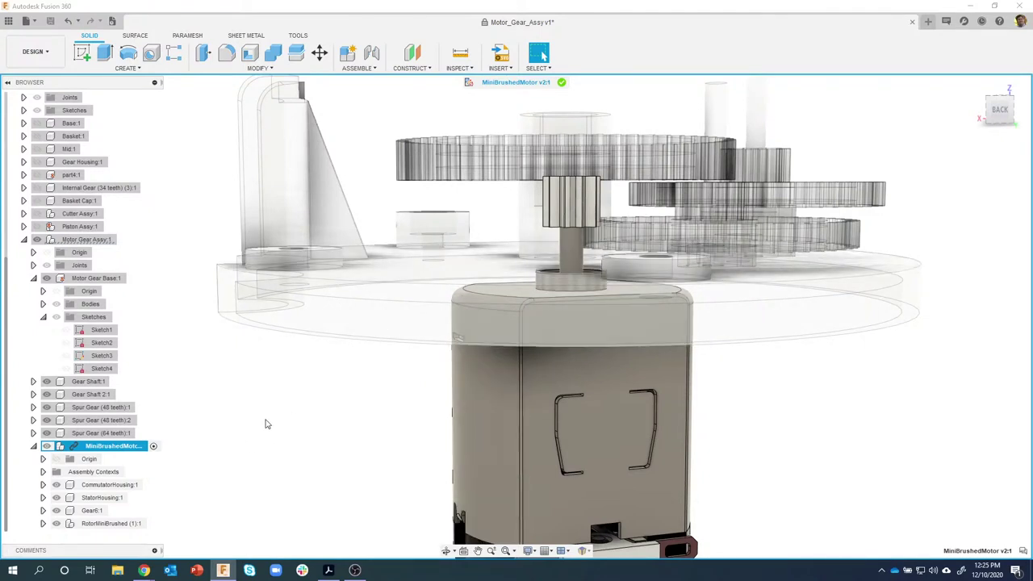
click(57, 484)
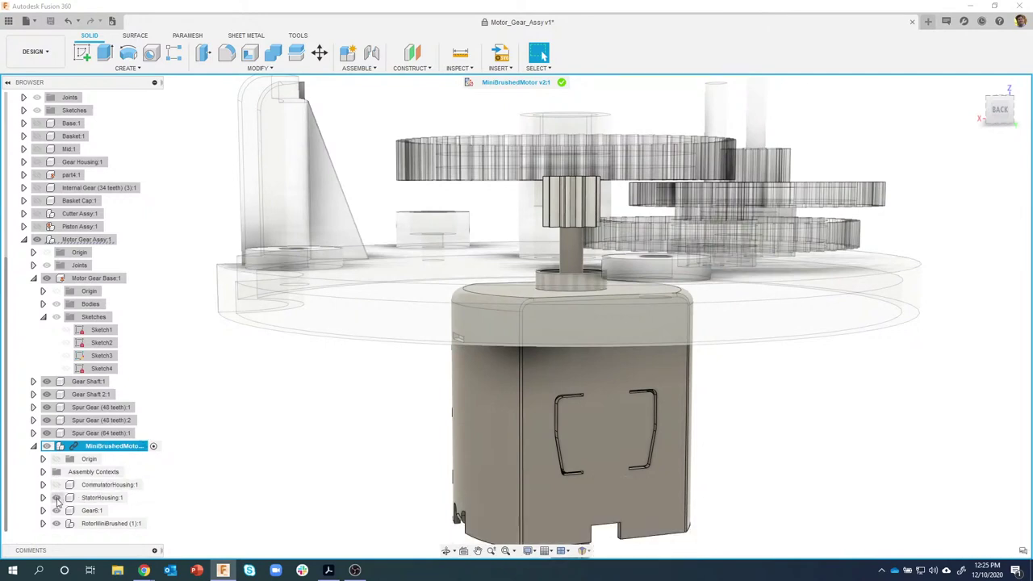
click(56, 497)
click(57, 523)
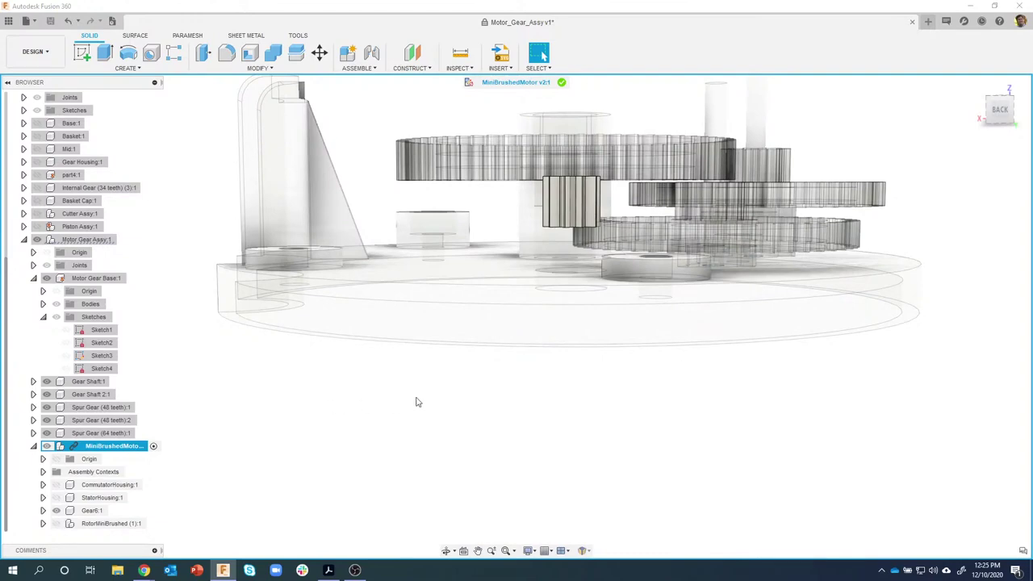
shift+middle_drag(417, 402, 379, 395)
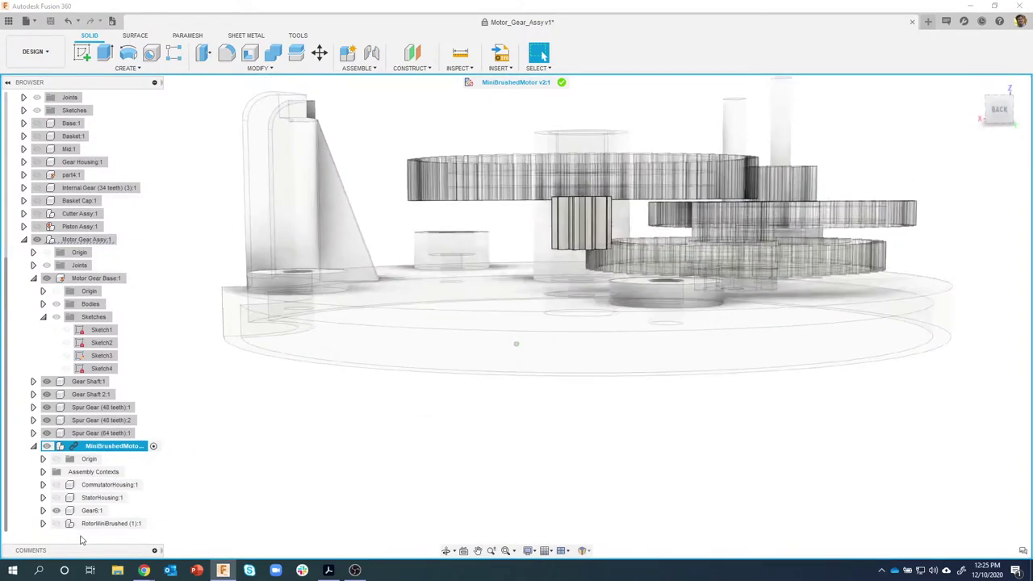
click(57, 524)
click(56, 524)
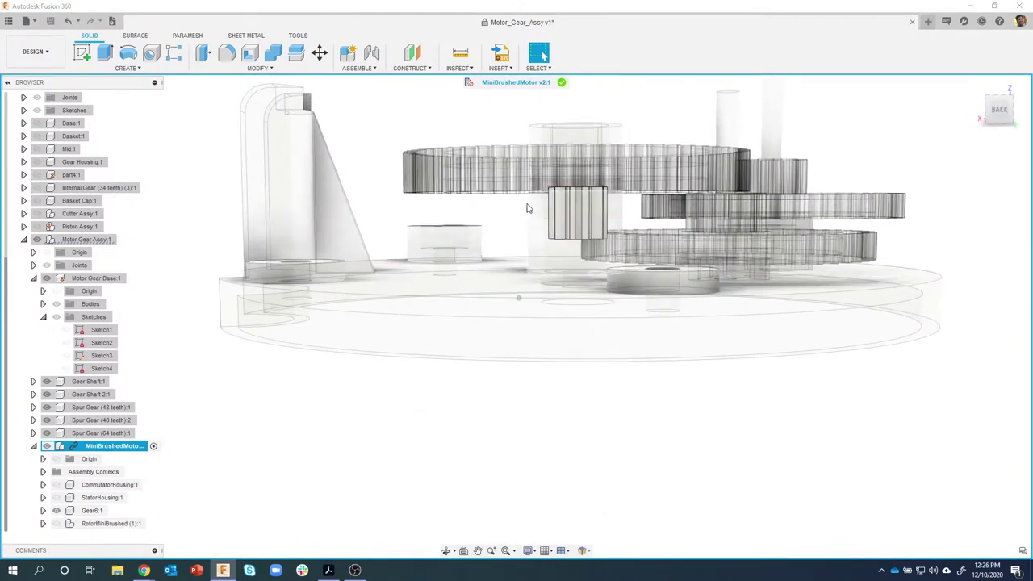
shift+middle_drag(526, 208, 604, 238)
scroll(605, 238, up, 1)
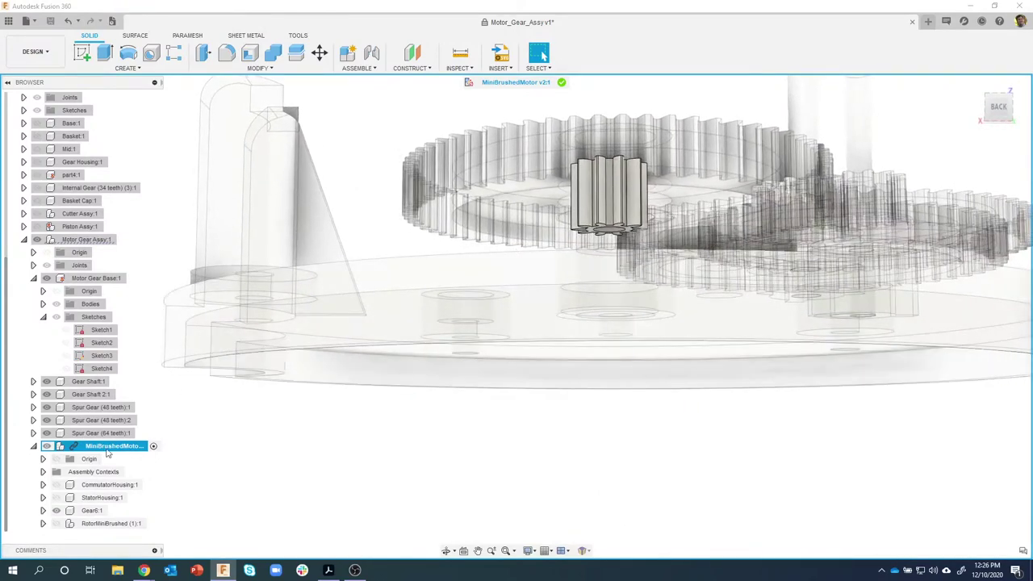
shift+middle_drag(589, 233, 600, 230)
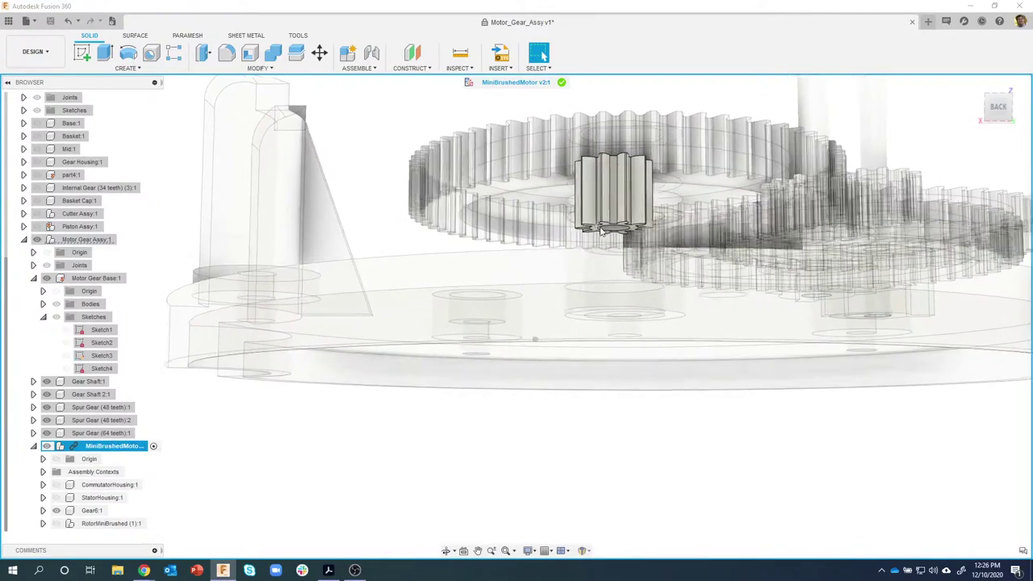
scroll(601, 231, up, 6)
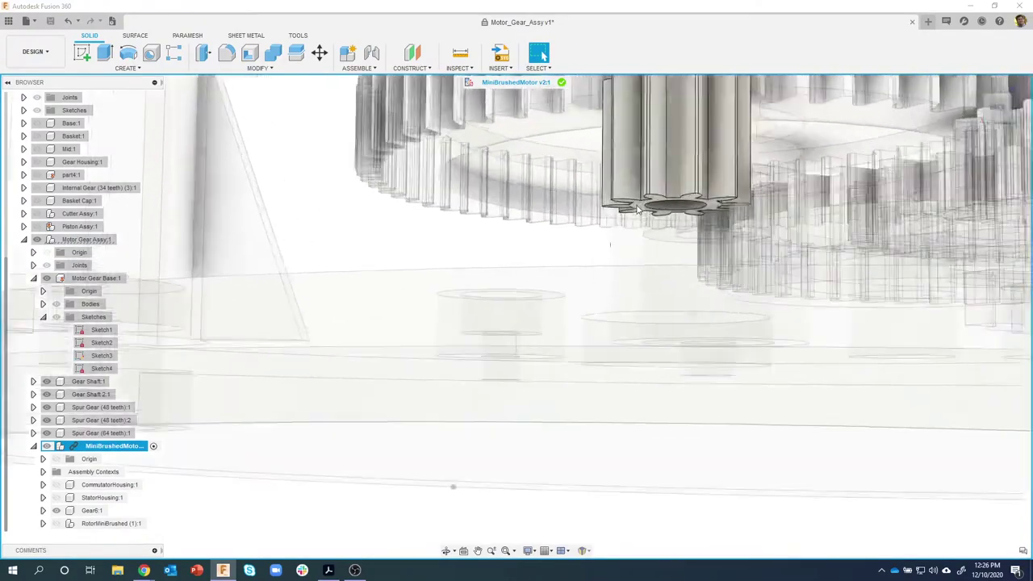
scroll(637, 210, up, 5)
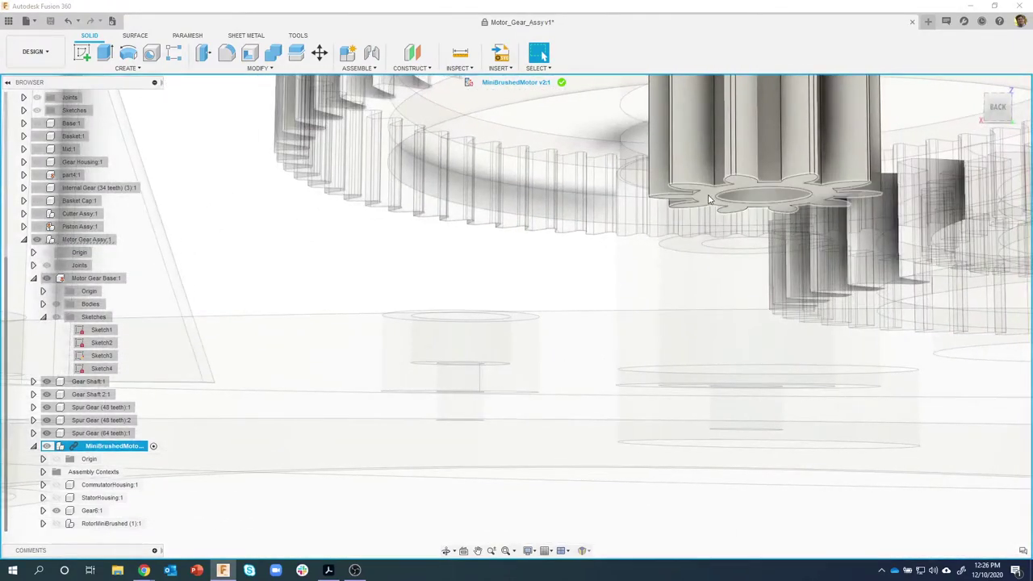
shift+middle_drag(716, 189, 678, 244)
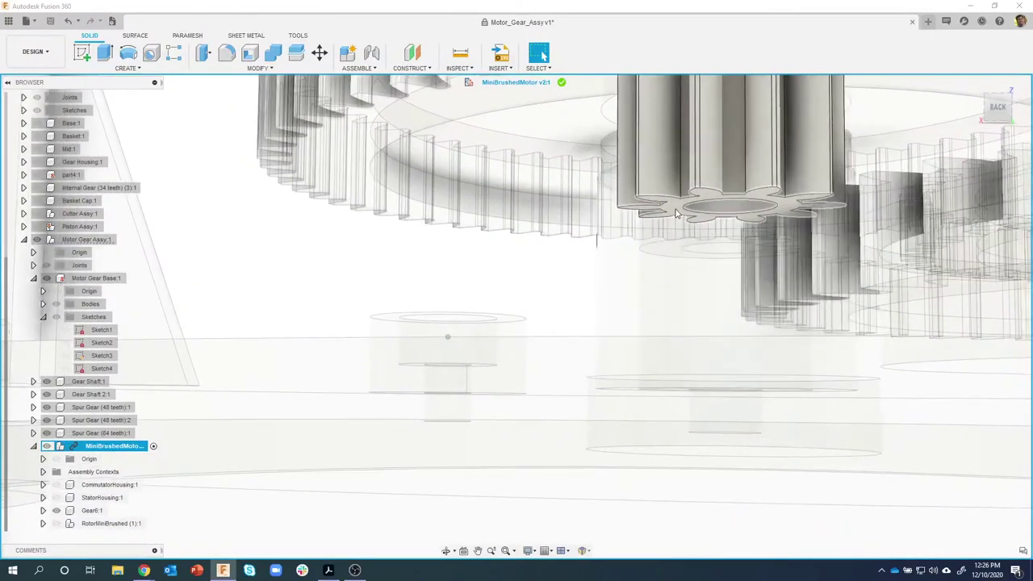
click(676, 213)
click(354, 288)
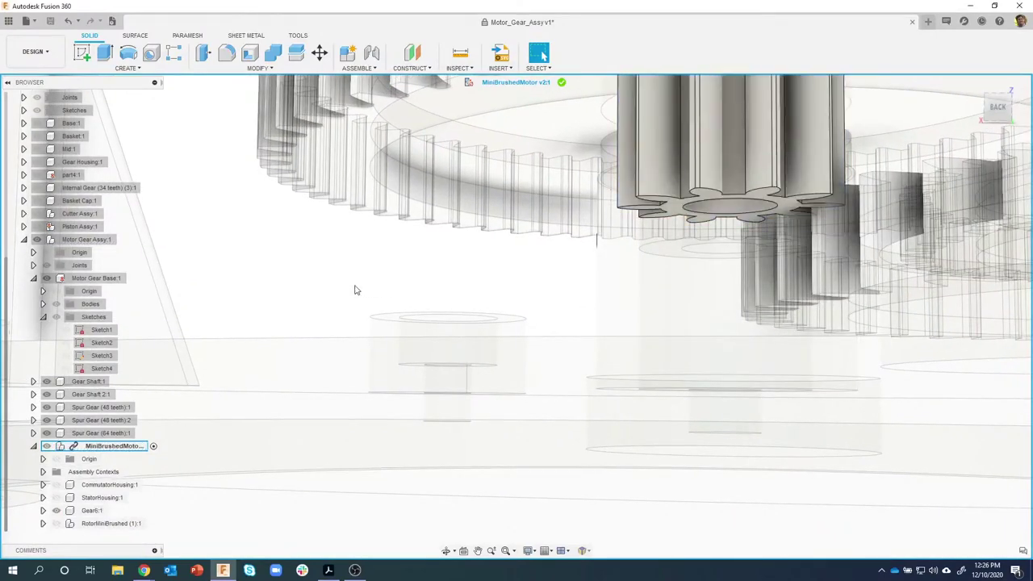
click(676, 212)
right_click(678, 211)
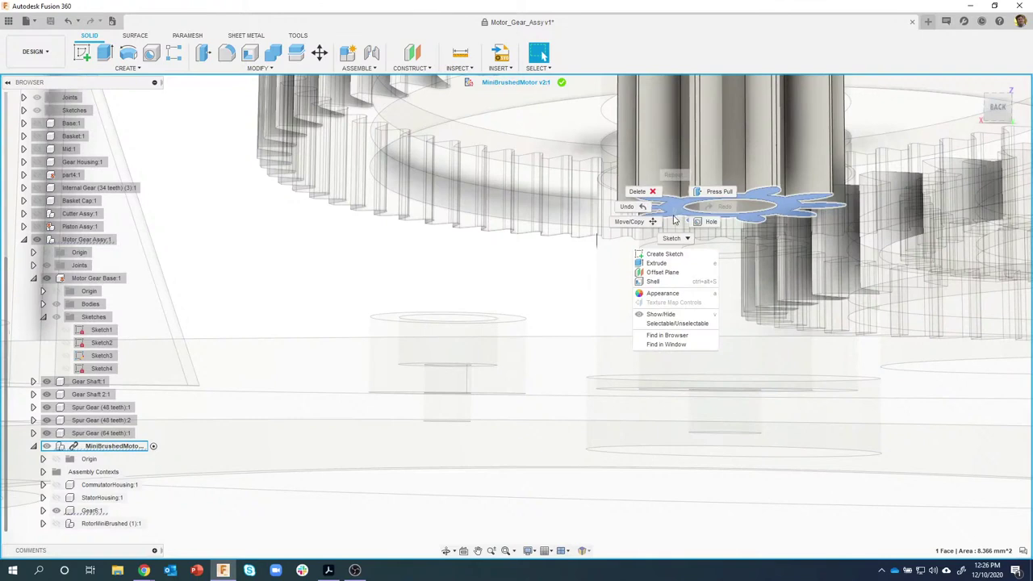
click(714, 192)
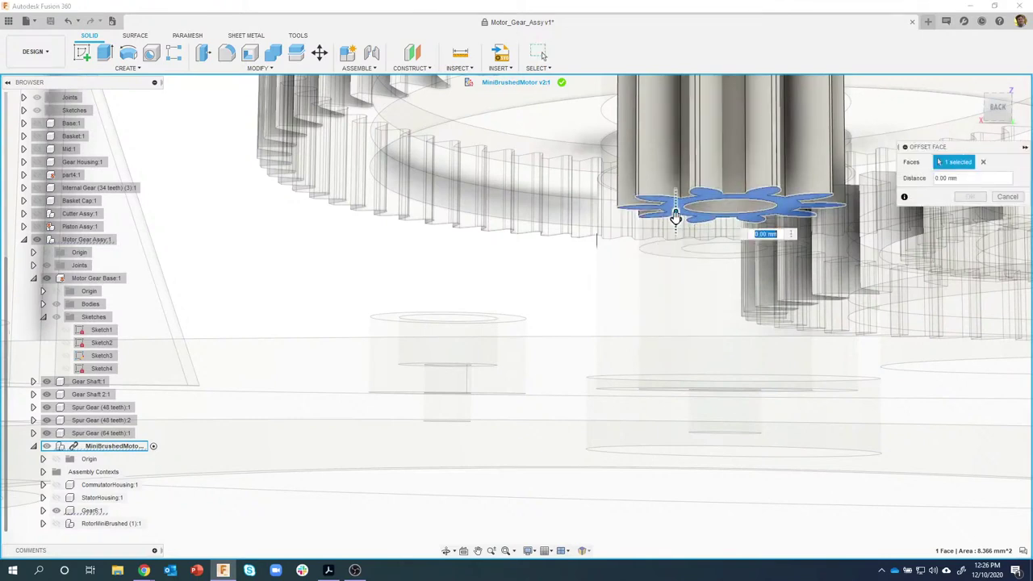
mouse_move(676, 226)
mouse_down()
mouse_move(675, 271)
mouse_move(682, 206)
mouse_up()
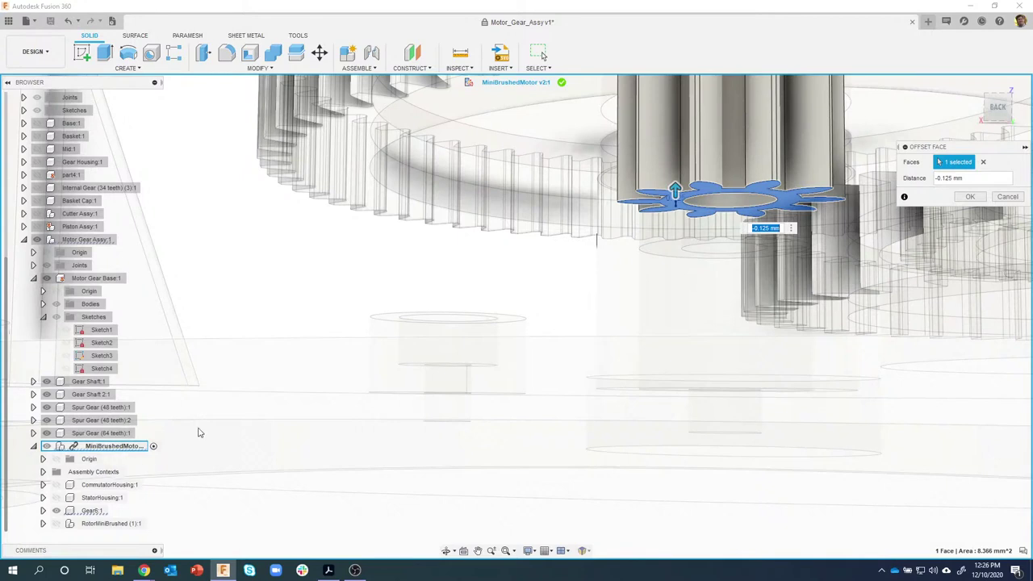
click(1001, 198)
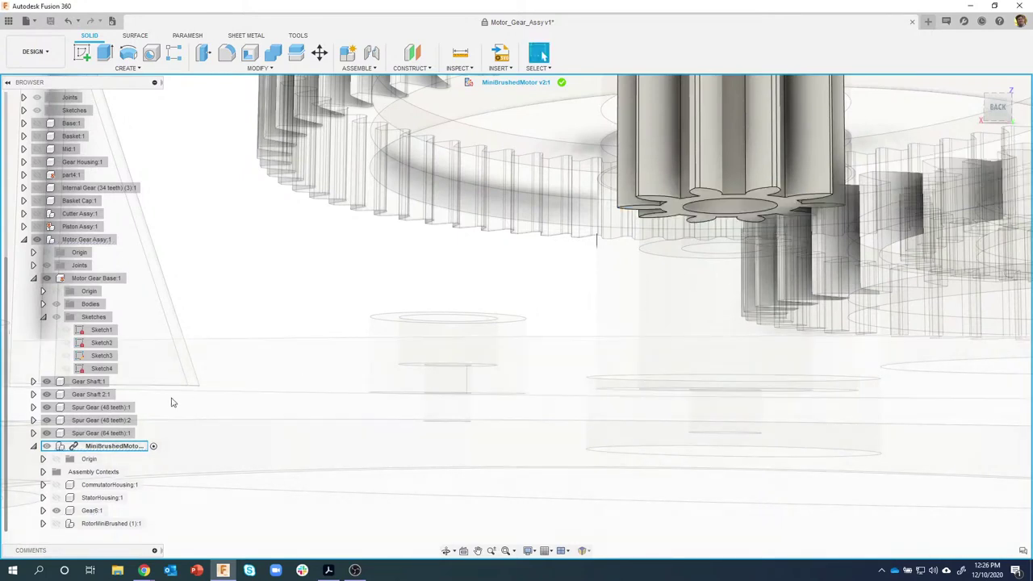
click(105, 446)
right_click(103, 449)
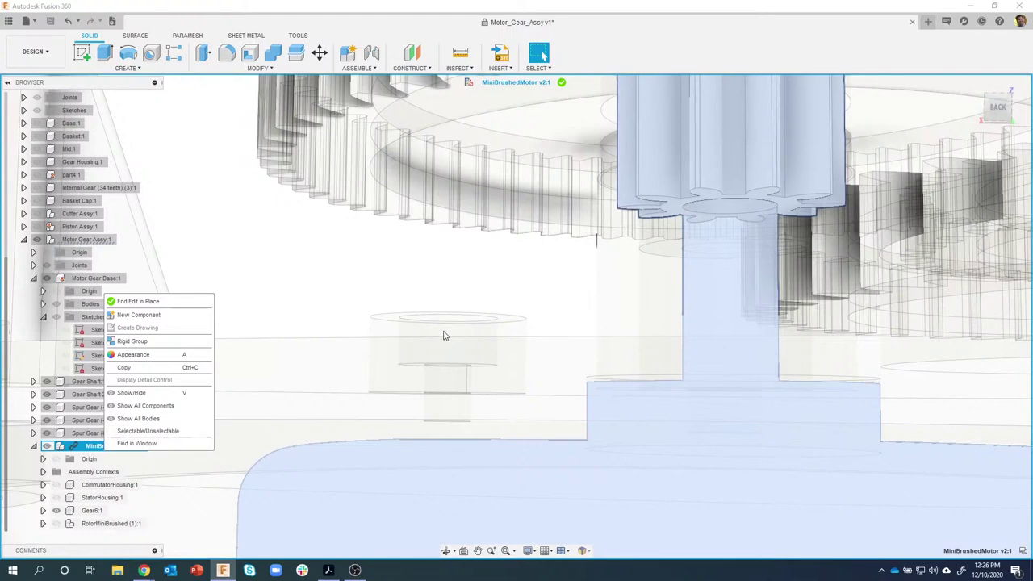
scroll(331, 269, down, 6)
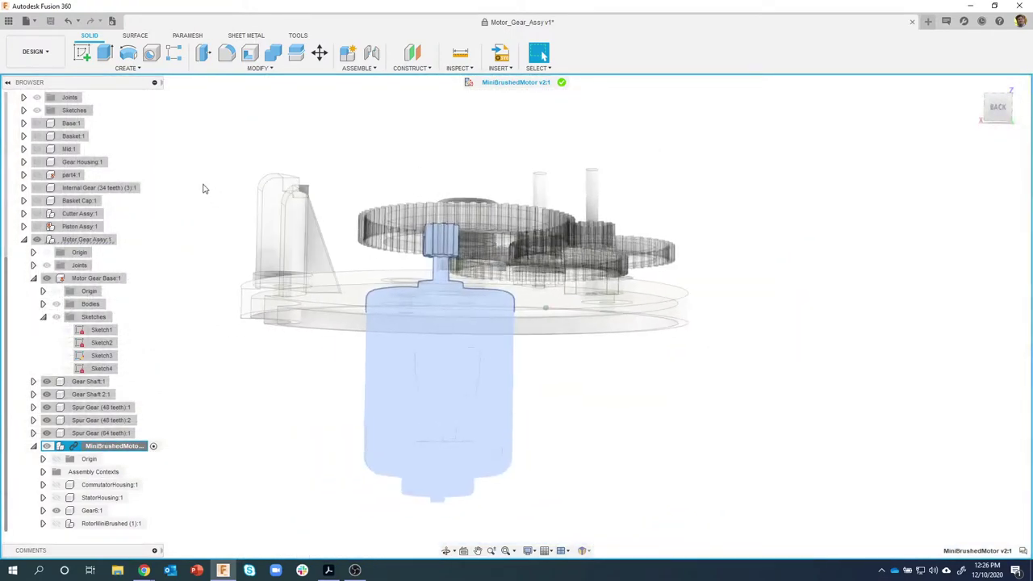
click(204, 189)
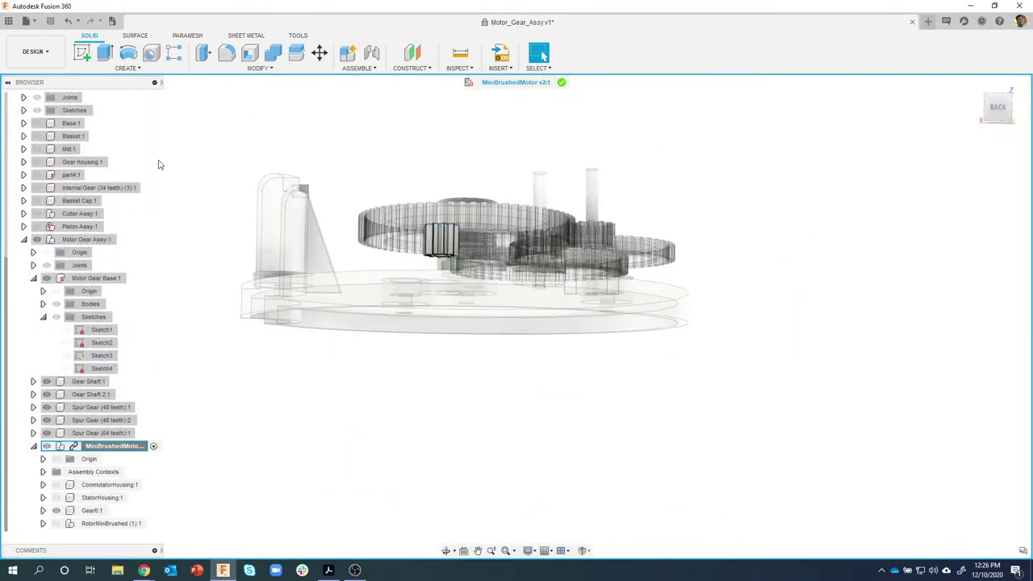
Show the version history of MiniBrushedMotor in the project data and promote version 1, imported from MiniBrushedMotor.STEP, to the latest version
click(13, 21)
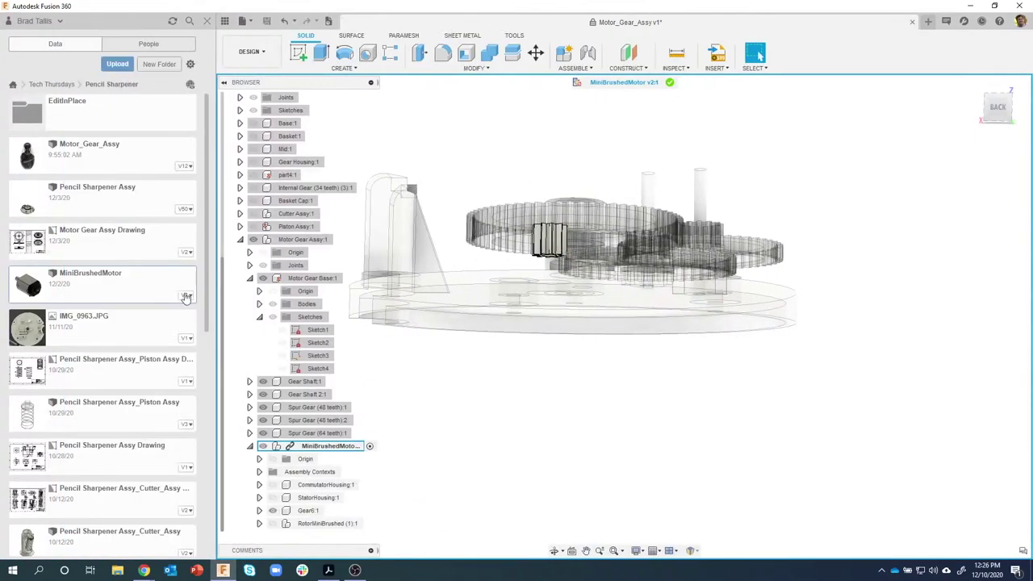
click(184, 296)
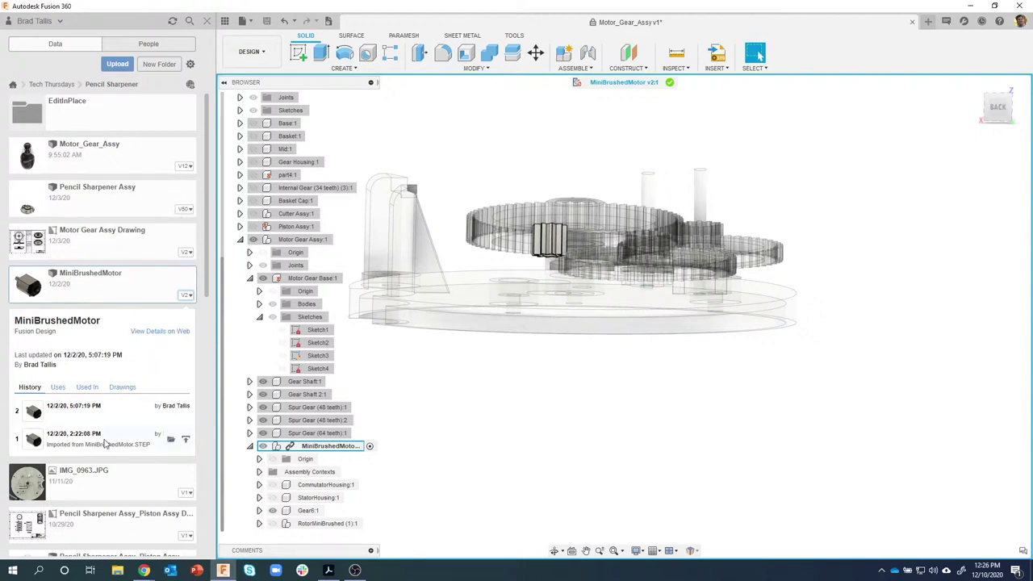
click(185, 441)
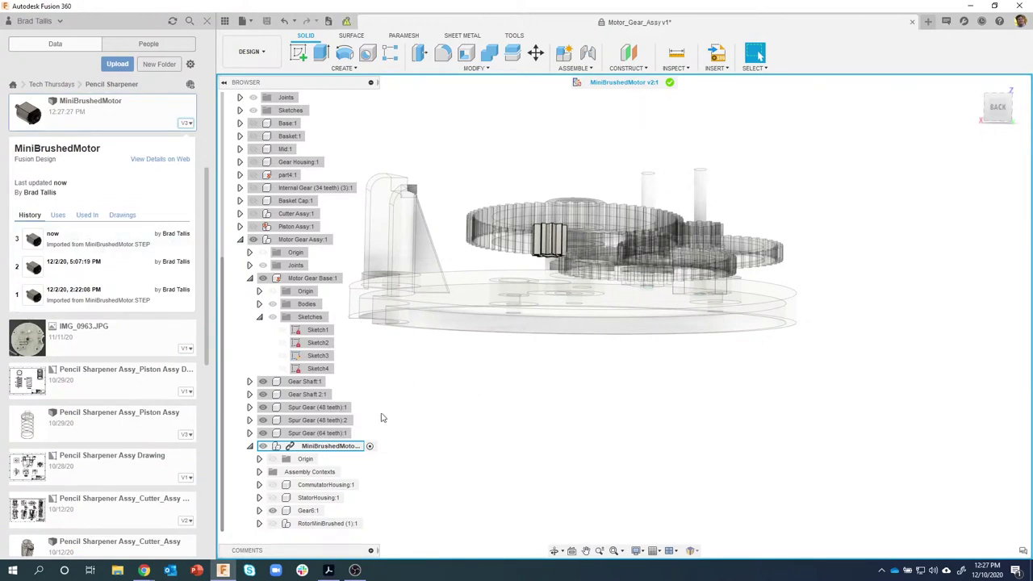
End the in-place edit of MiniBrushedMotor v2 and check the update options of its out-of-date link in the assembly
right_click(329, 447)
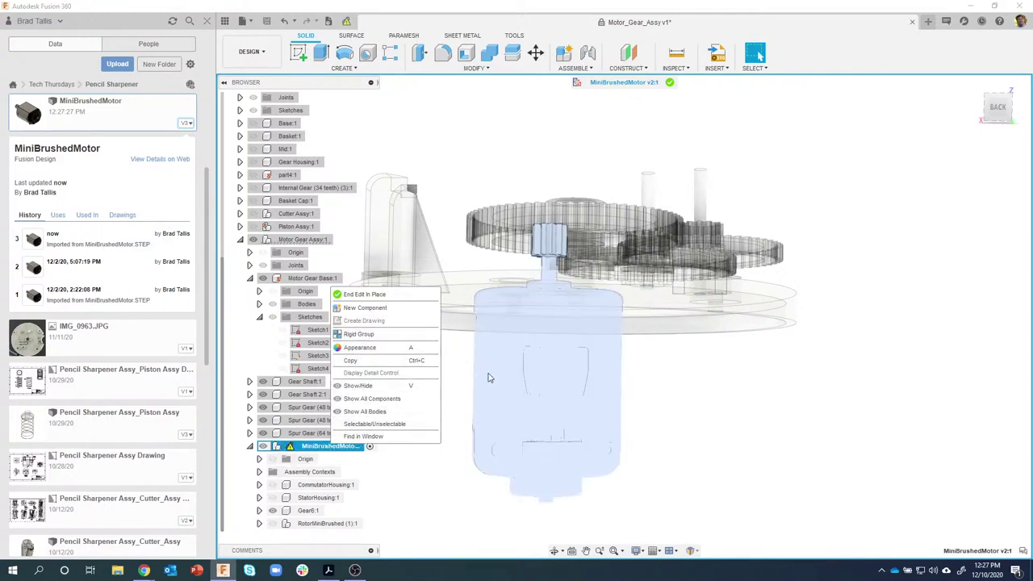
click(403, 294)
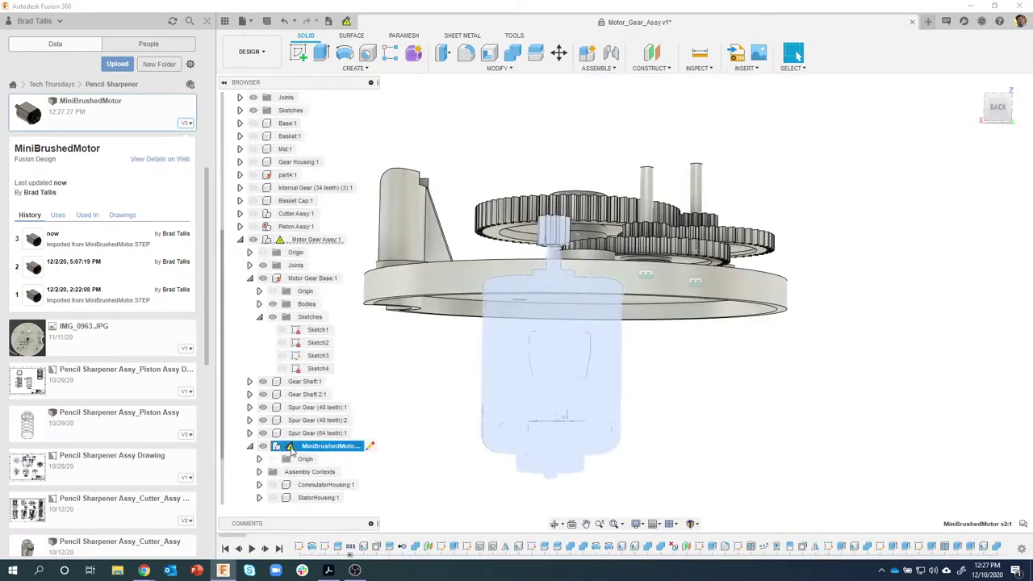
mouse_move(291, 451)
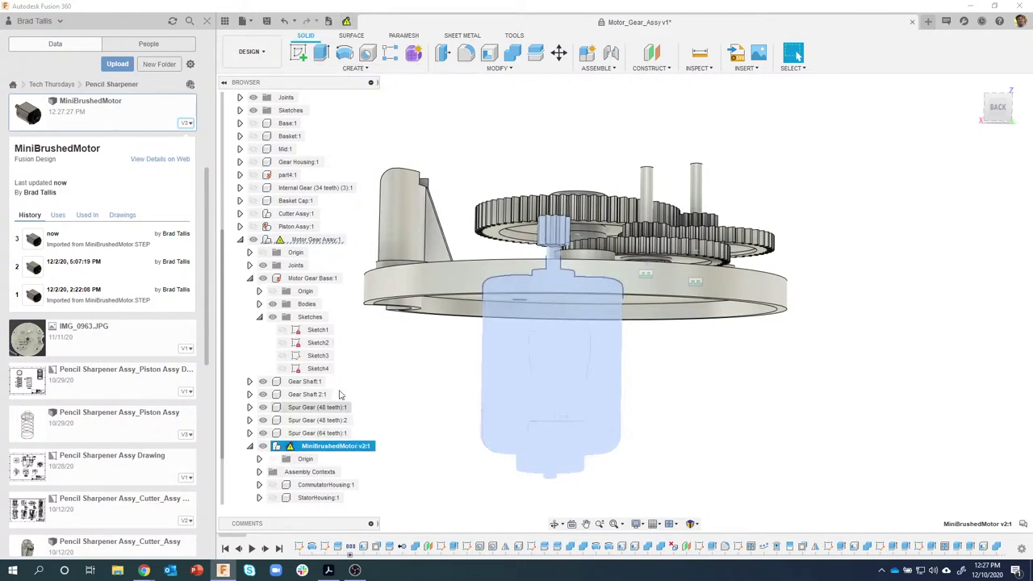
right_click(314, 450)
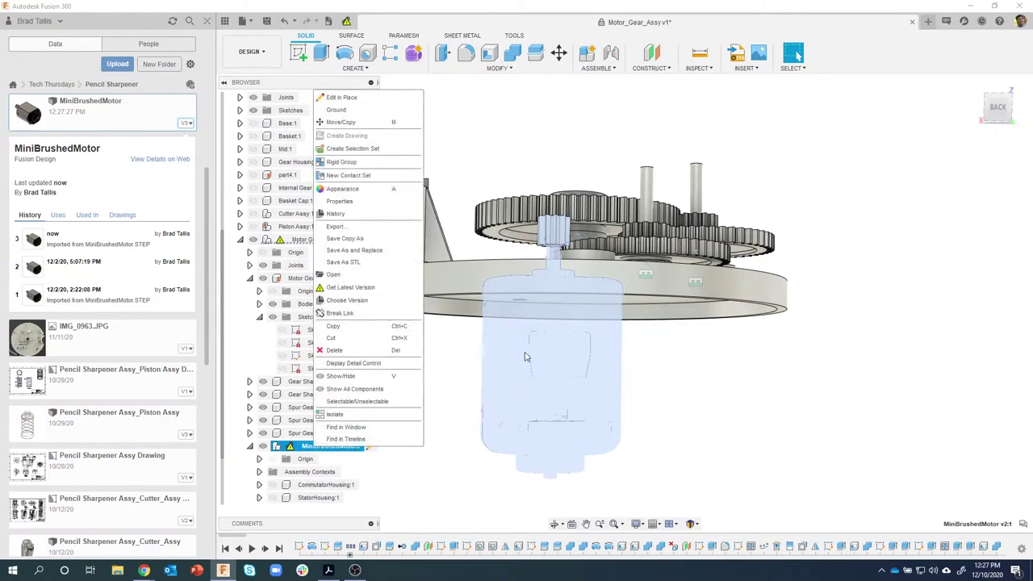
click(719, 401)
click(706, 392)
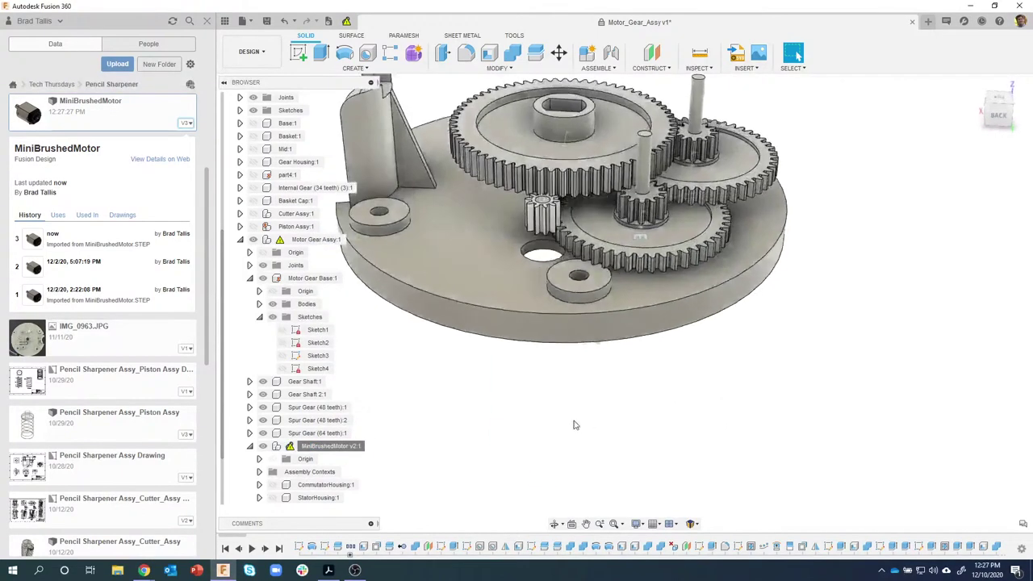
Close the project data list and show the motor's CommutatorHousing, RotorMiniBrushed and StatorHousing components again
click(277, 487)
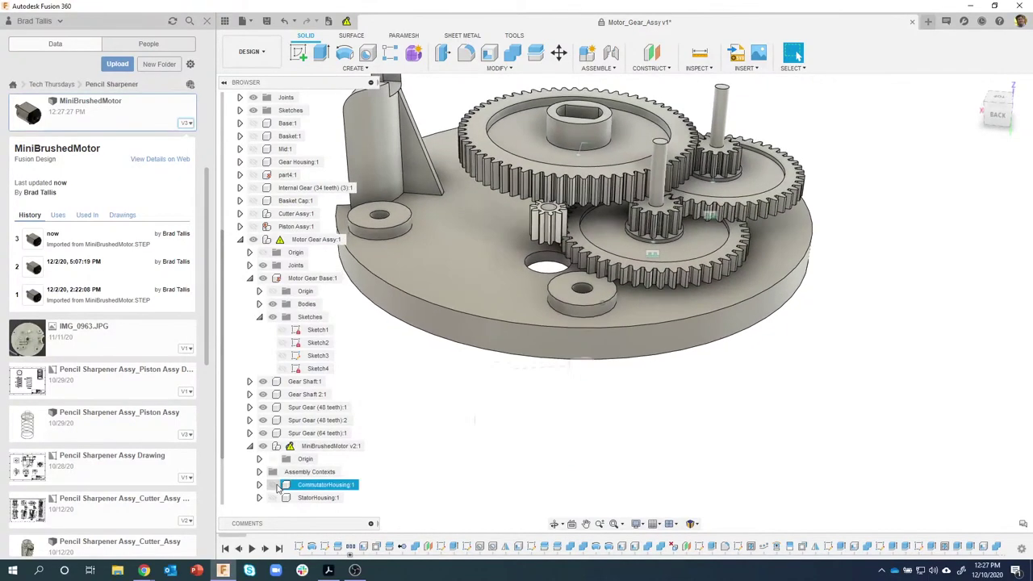
key(Escape)
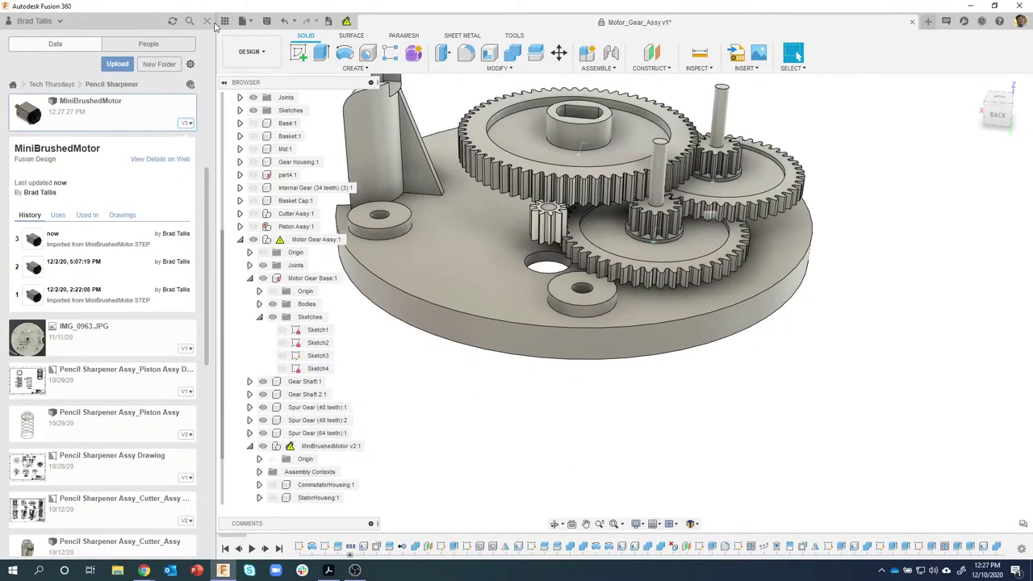
click(207, 21)
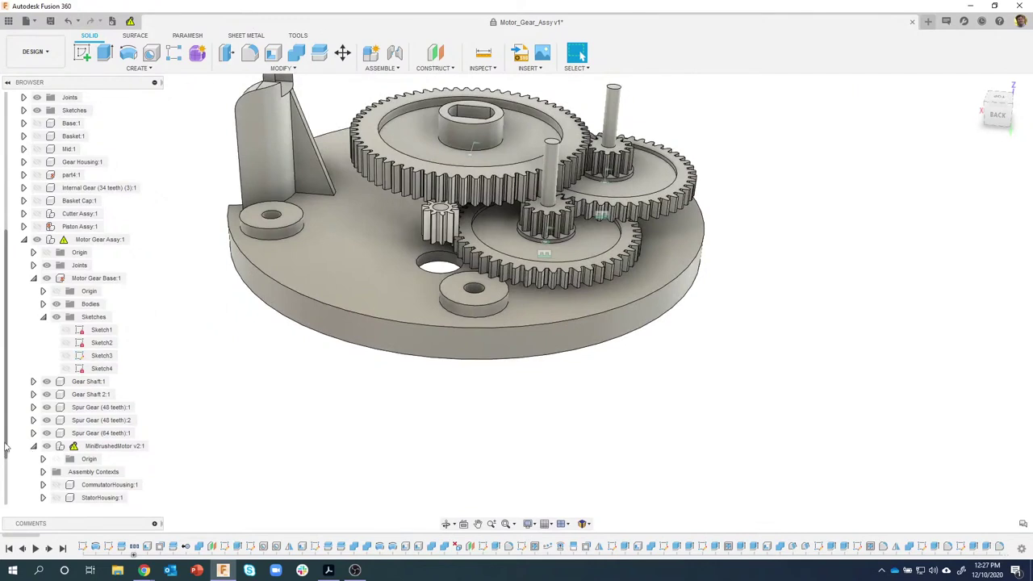
scroll(17, 488, down, 1)
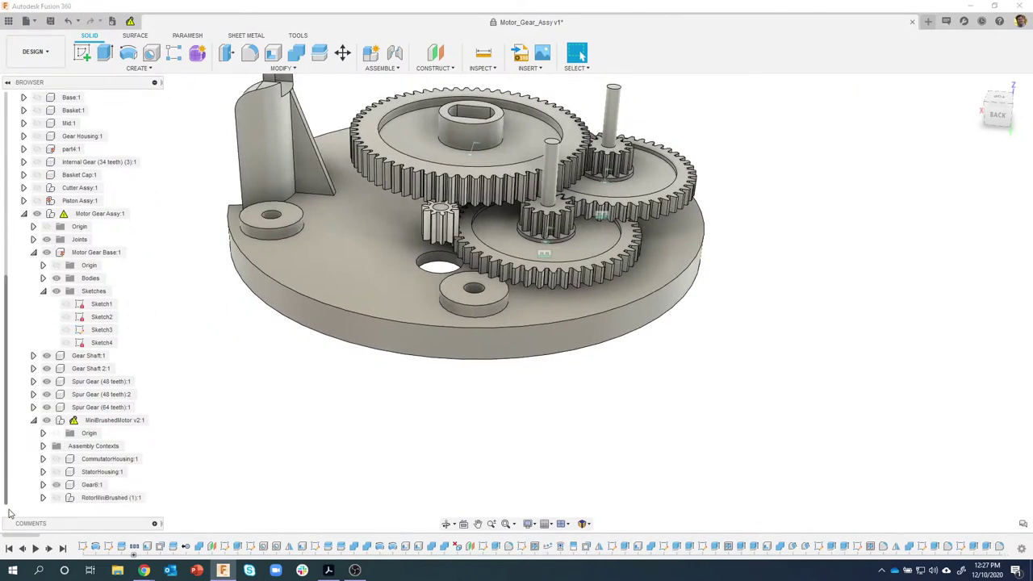
click(56, 458)
click(56, 497)
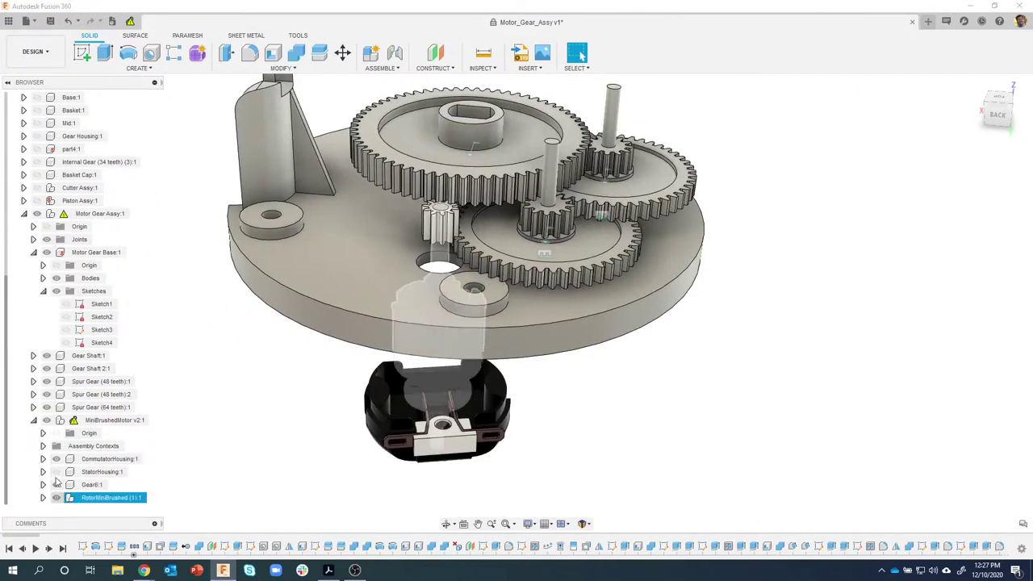
click(56, 472)
Inspect the pinion's fit against the gears, then edit MiniBrushedMotor in place, accepting the automatic update of its out-of-date reference
shift+middle_drag(401, 379, 464, 300)
scroll(468, 298, up, 2)
scroll(468, 298, up, 10)
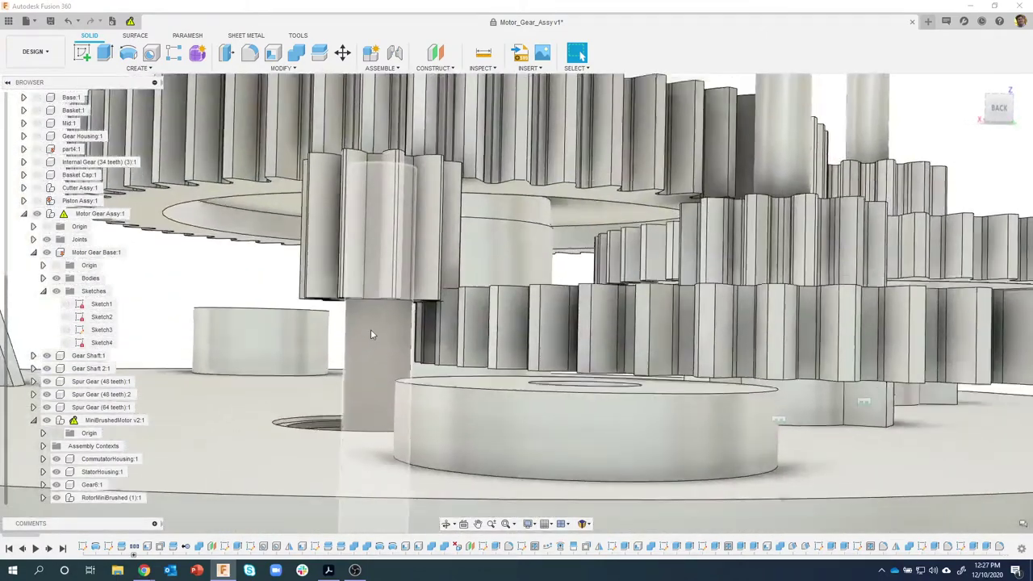
shift+middle_drag(371, 329, 367, 331)
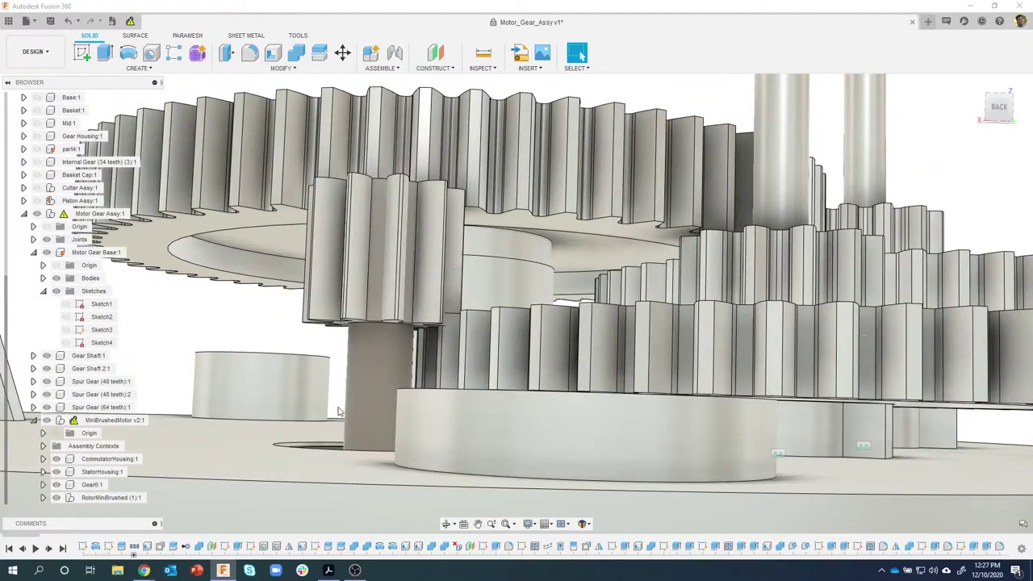
shift+middle_drag(340, 377, 311, 384)
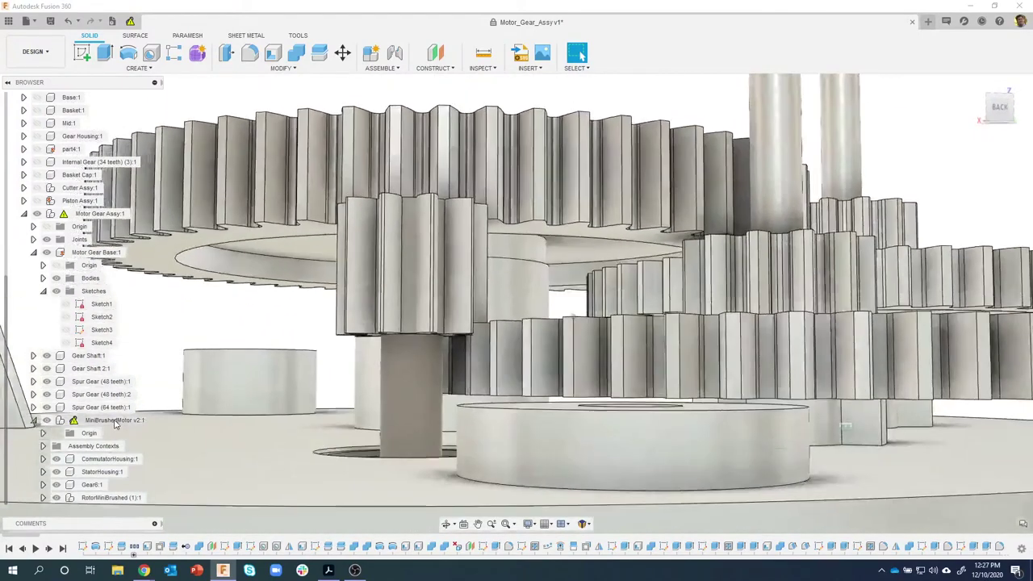
click(153, 419)
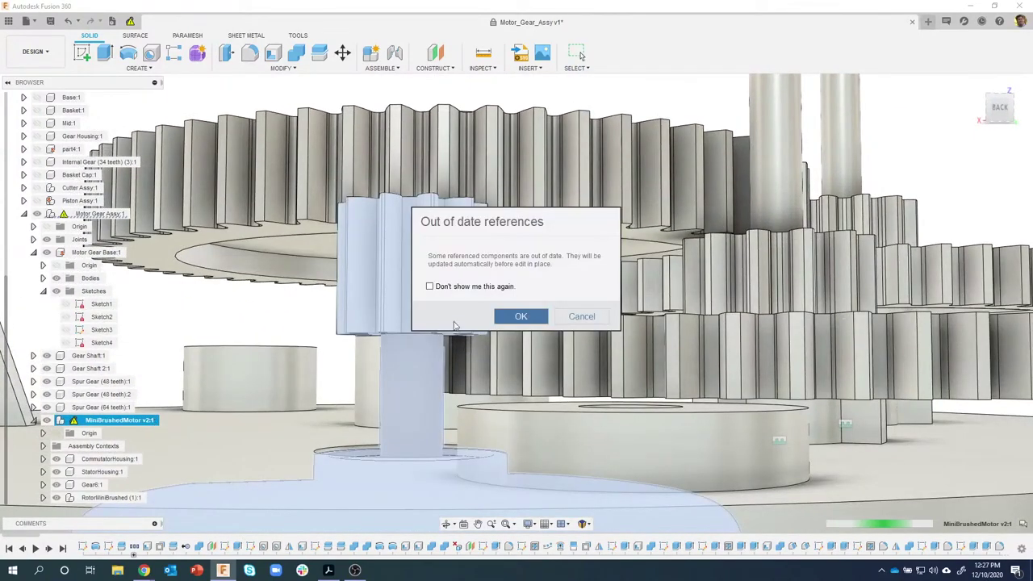
click(523, 316)
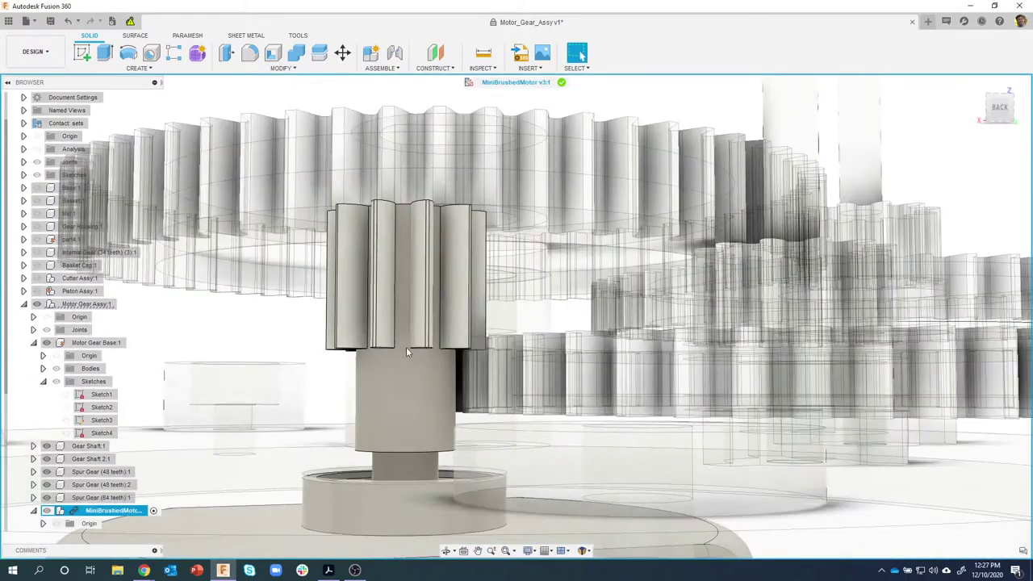
Extrude the underside ring face of the collar below the pinion teeth by -3 mm as a cut, removing the collar around the shaft
shift+middle_drag(406, 347, 306, 454)
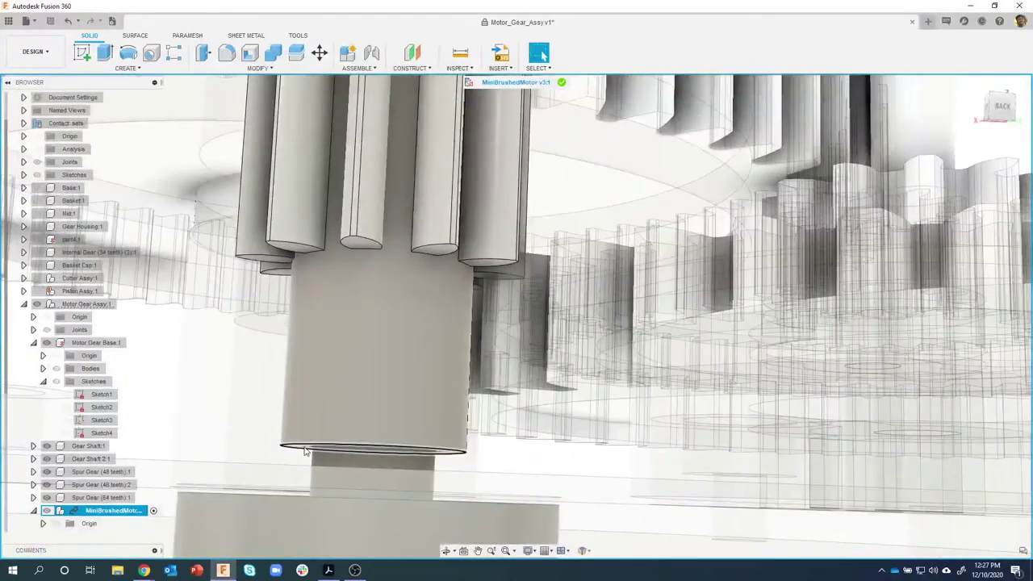
click(305, 450)
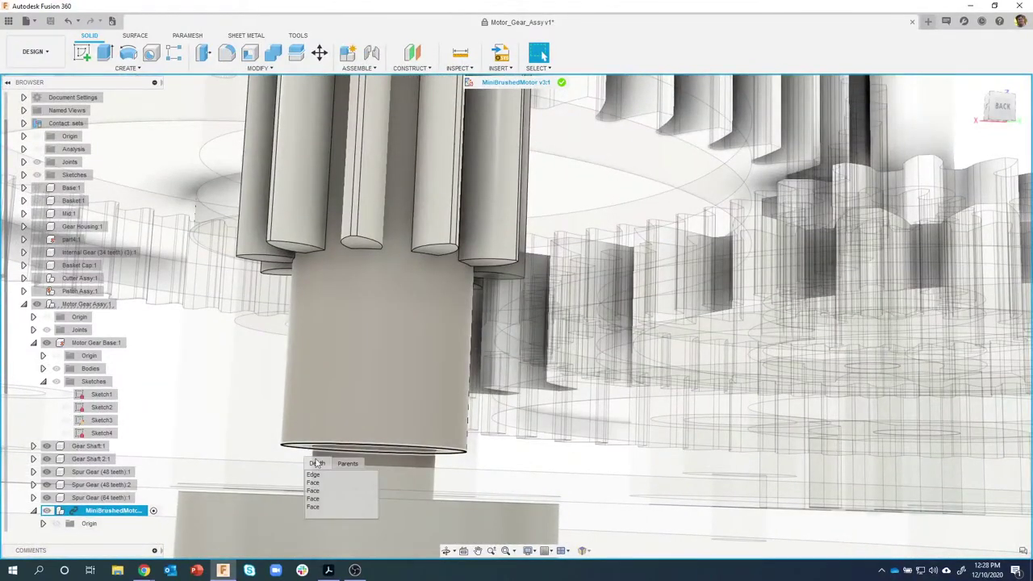
click(322, 482)
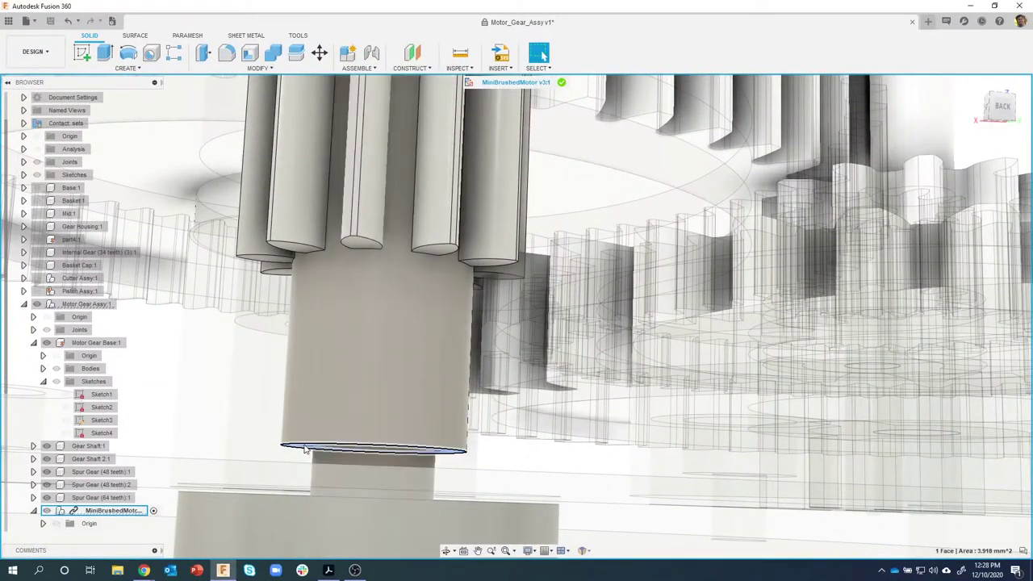
right_click(305, 450)
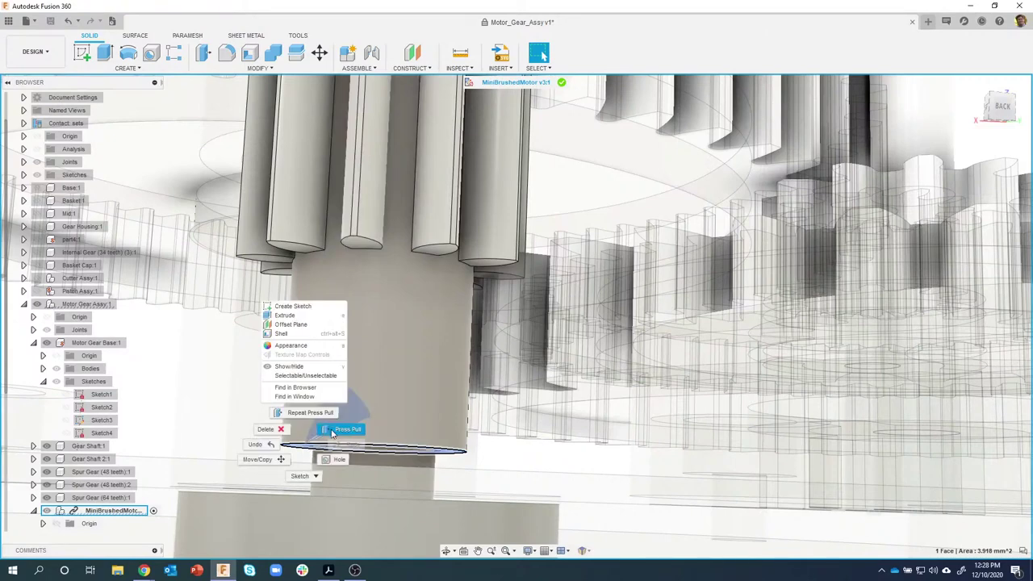
click(287, 315)
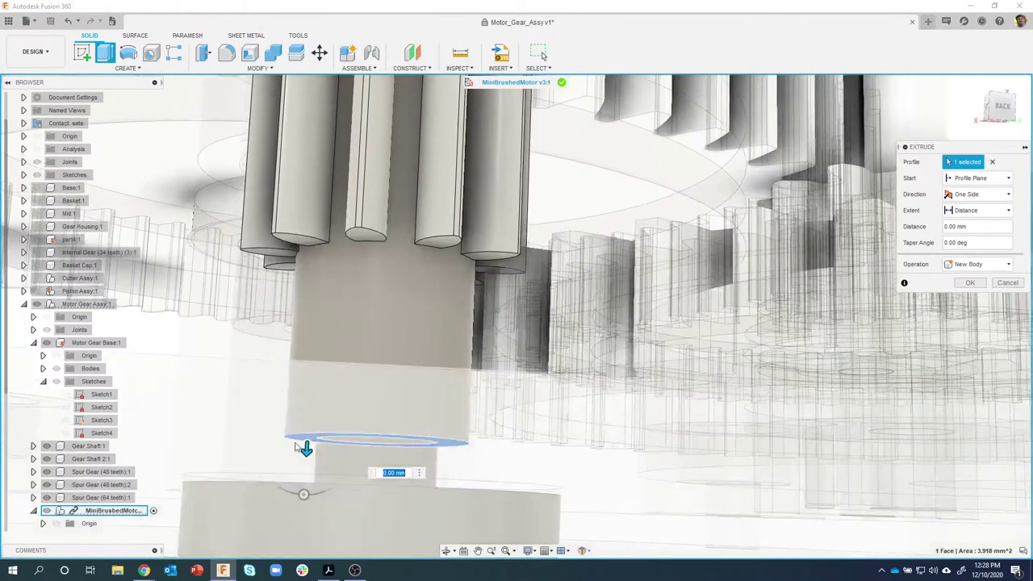
drag(303, 449, 387, 327)
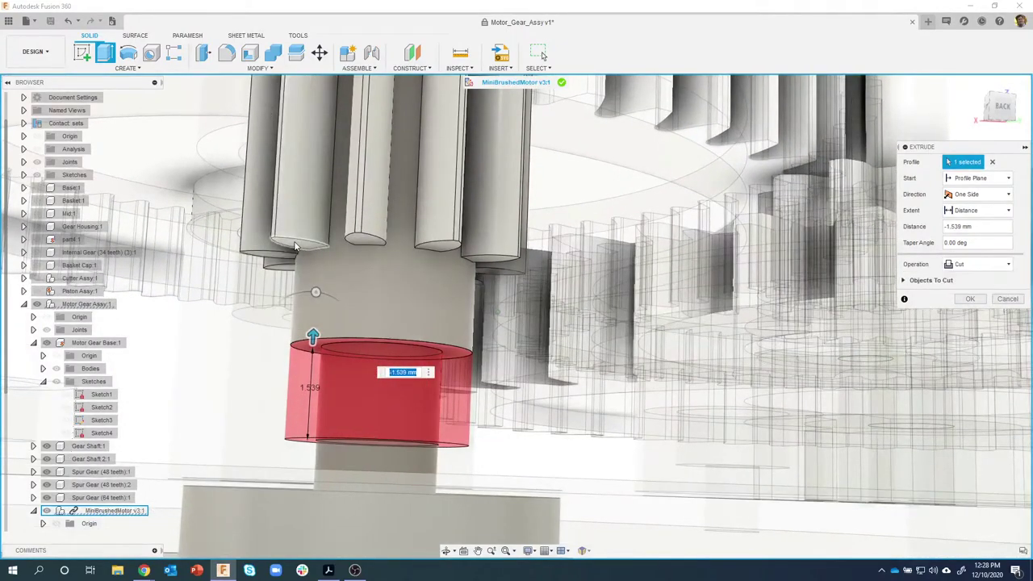
drag(295, 242, 294, 242)
shift+middle_drag(326, 313, 359, 389)
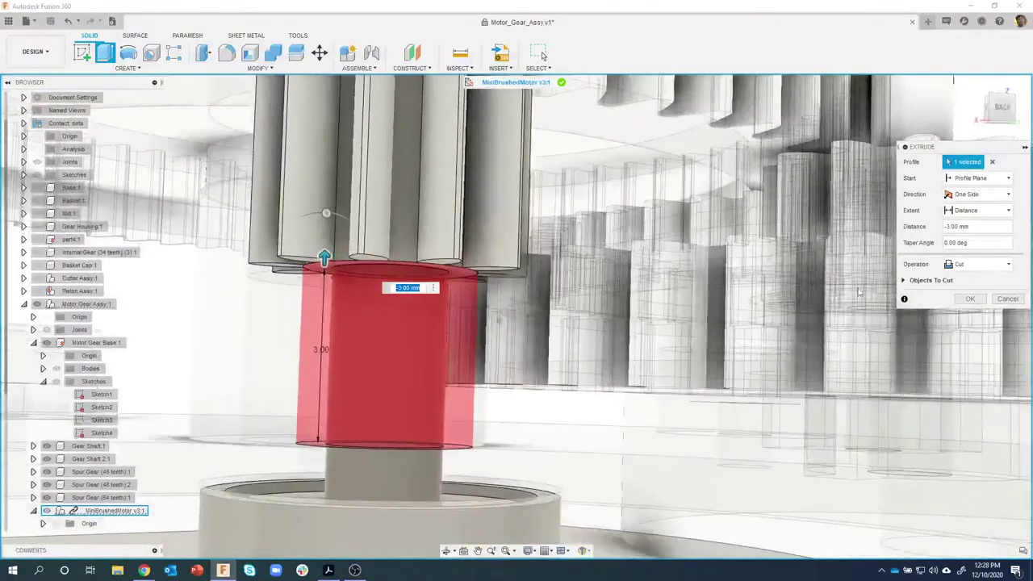
click(972, 299)
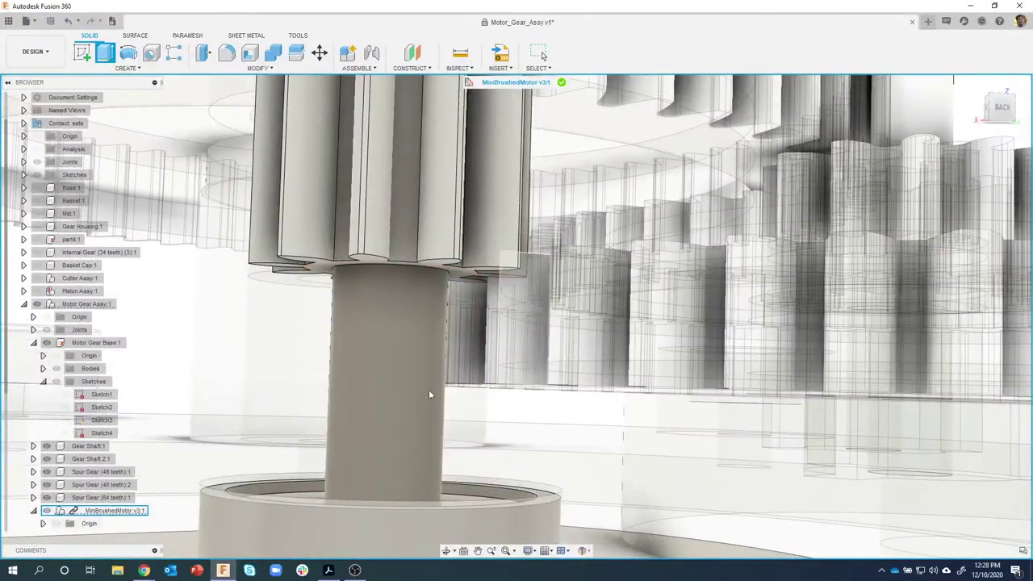
Check the trimmed pinion against the gears and finish the in-place edit of MiniBrushedMotor
scroll(378, 400, down, 3)
scroll(384, 404, down, 2)
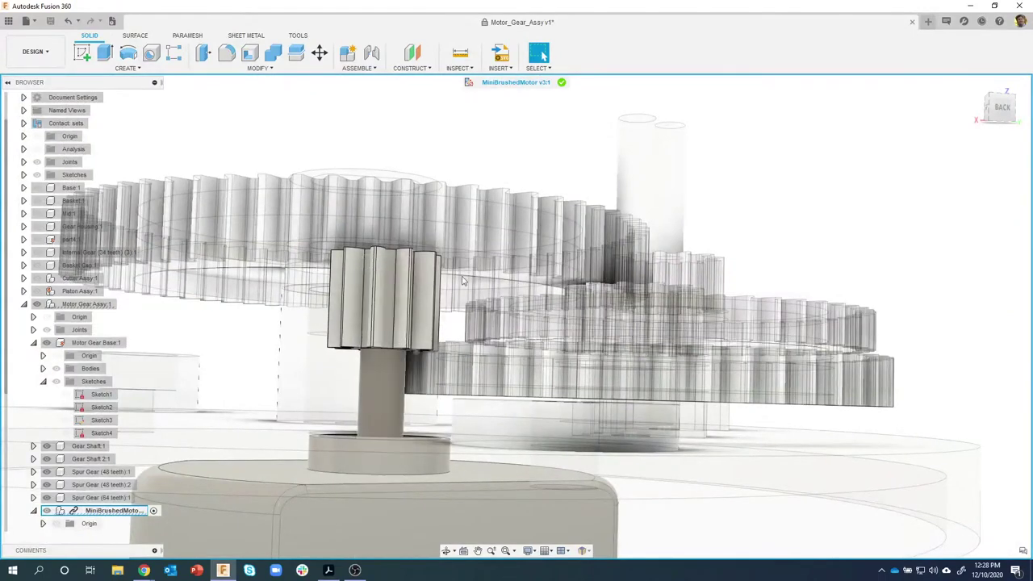
shift+middle_drag(462, 279, 482, 262)
click(563, 83)
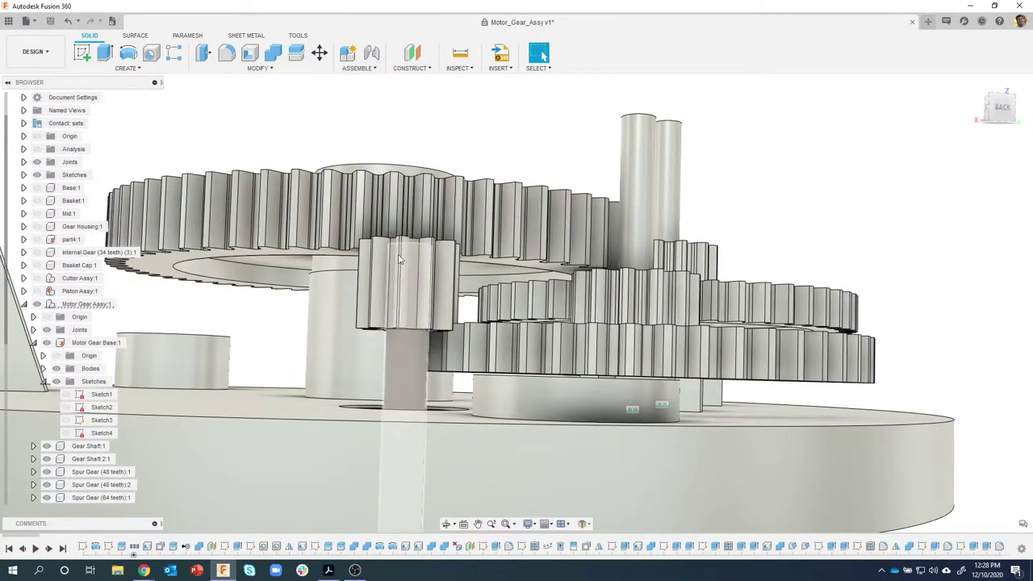
Inspect how the pinion meshes with the spur gears, then make the Motor Gear Assy component active and clear the selection
mouse_move(420, 345)
shift+middle_down()
mouse_move(485, 355)
mouse_move(494, 368)
shift+middle_up()
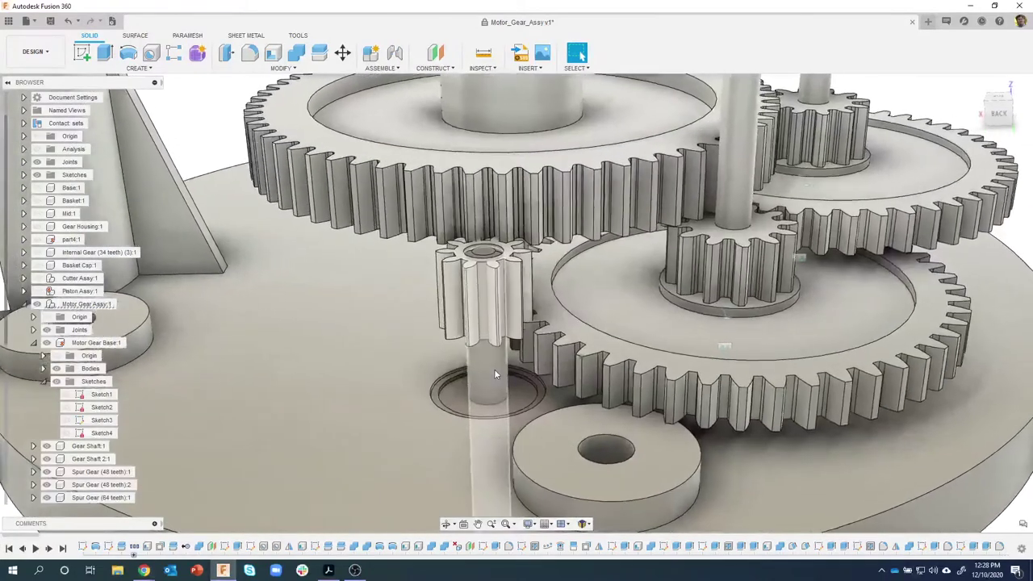
scroll(493, 369, up, 2)
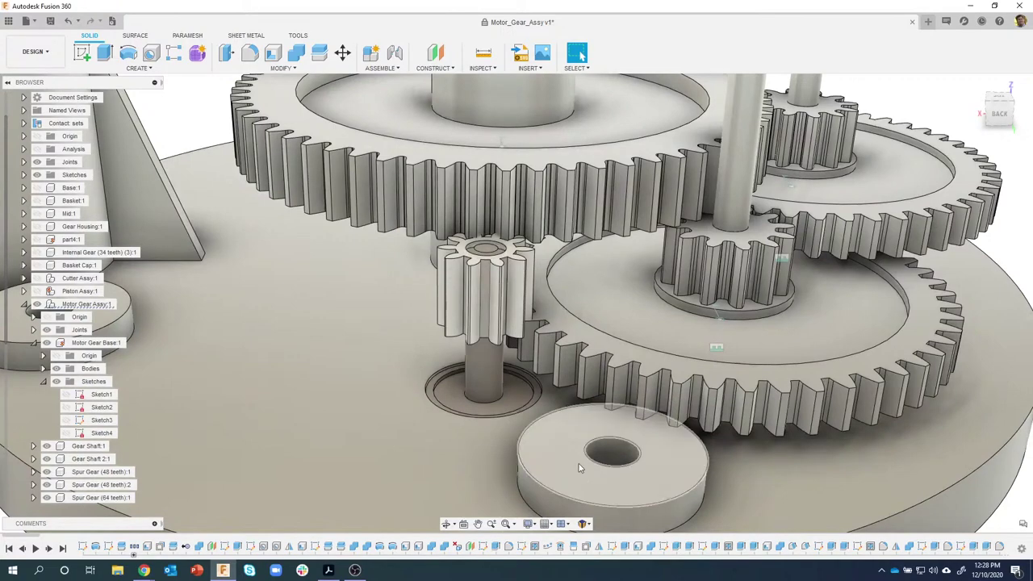
scroll(579, 468, down, 4)
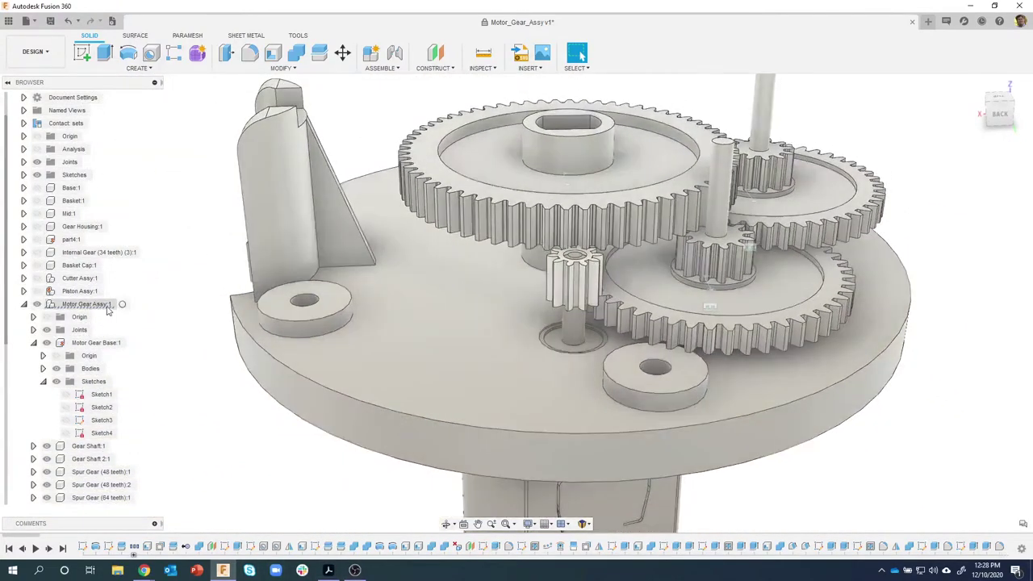
double_click(107, 310)
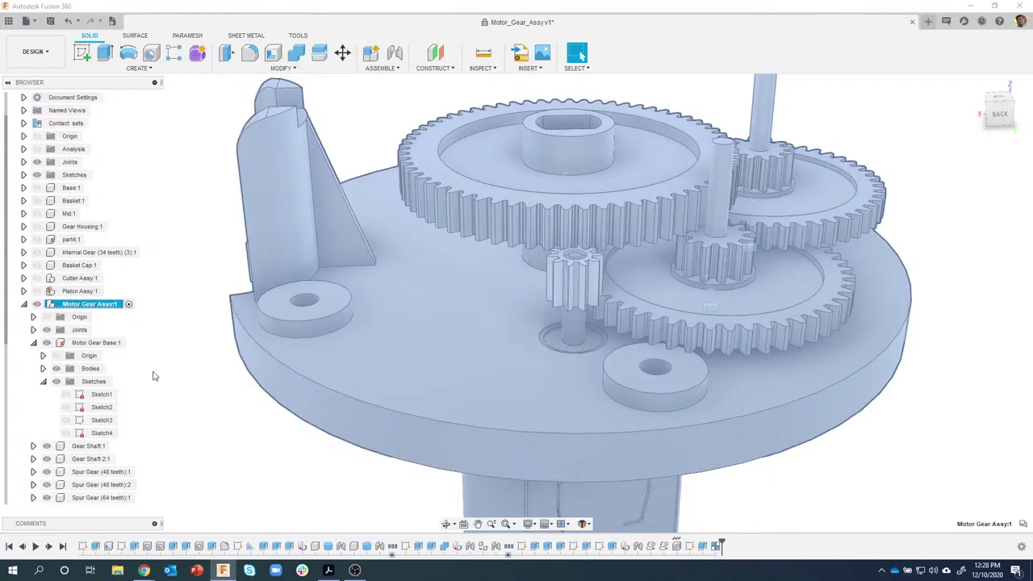
click(170, 411)
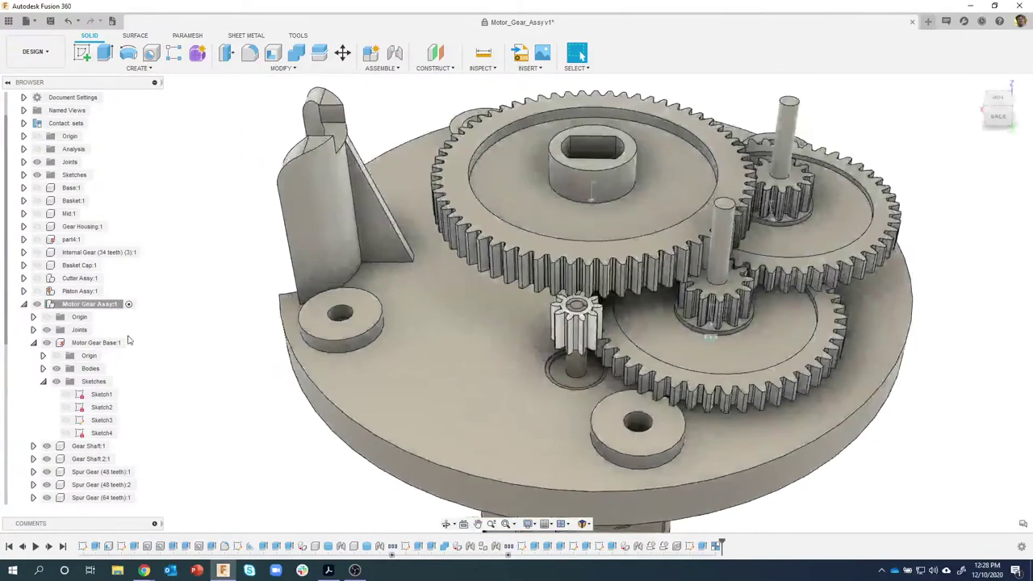
Review the joints, components and motor parts contained in the Motor Gear Assy assembly
shift+middle_drag(127, 340, 164, 368)
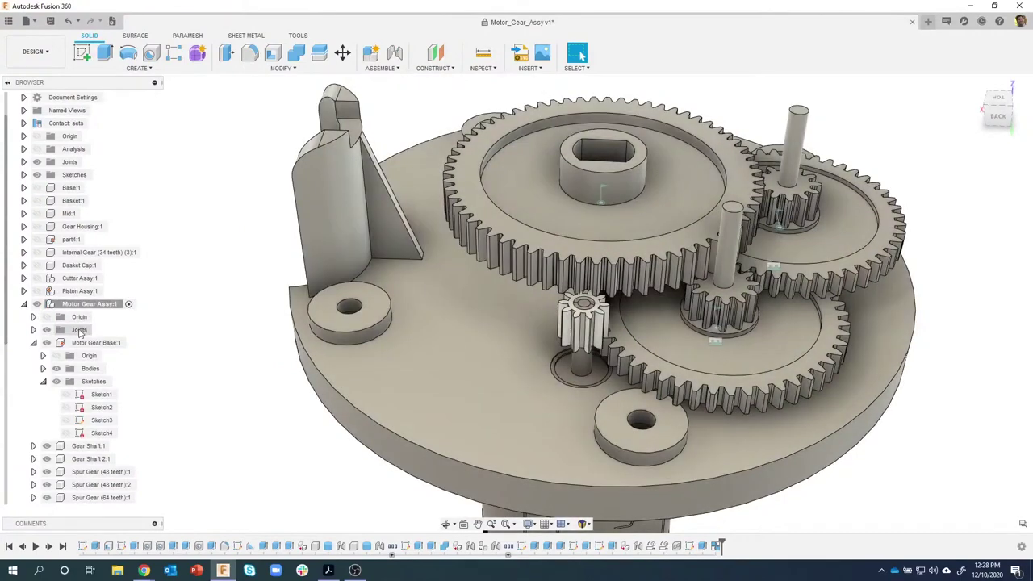
click(33, 329)
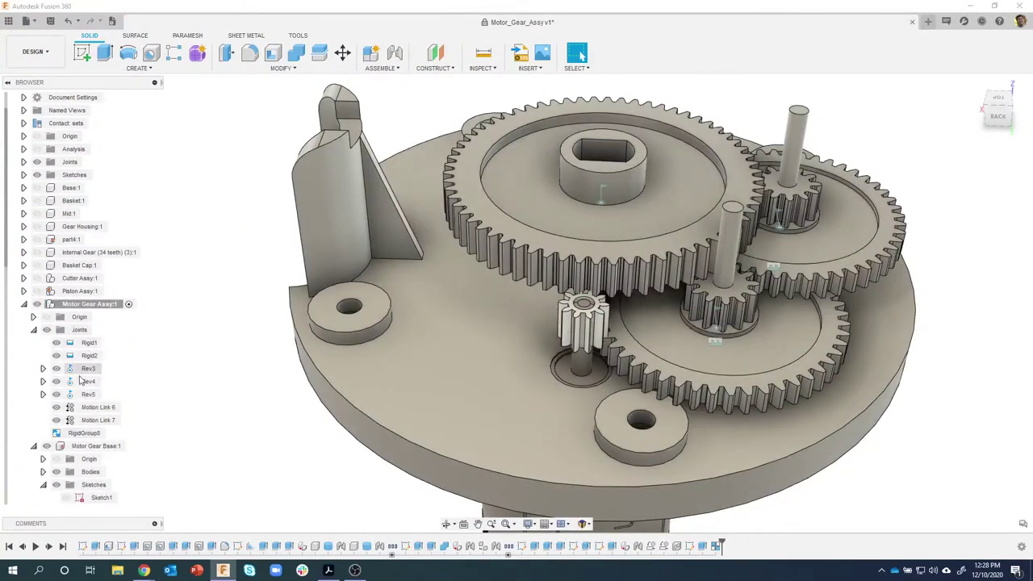
click(33, 329)
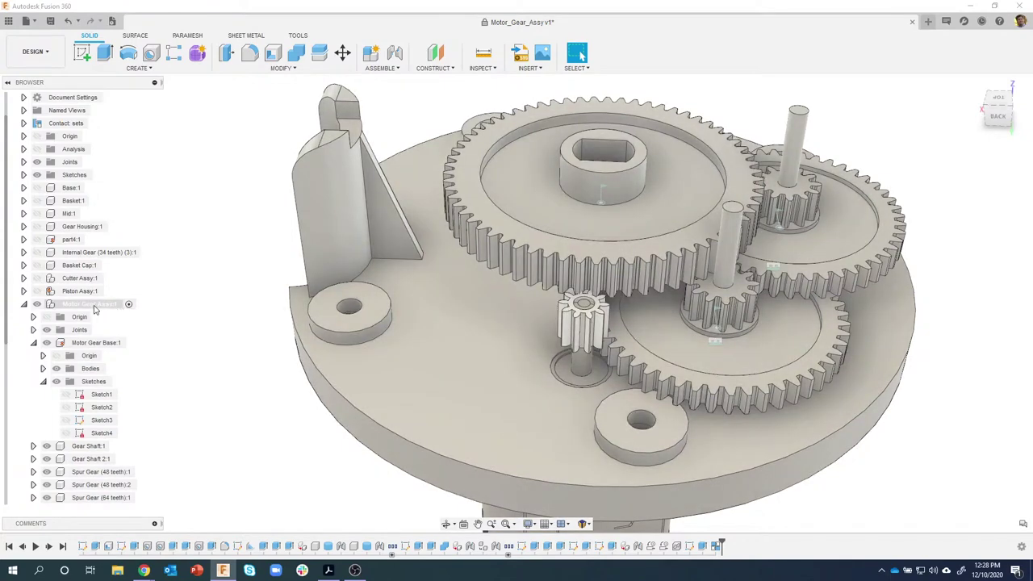
click(92, 305)
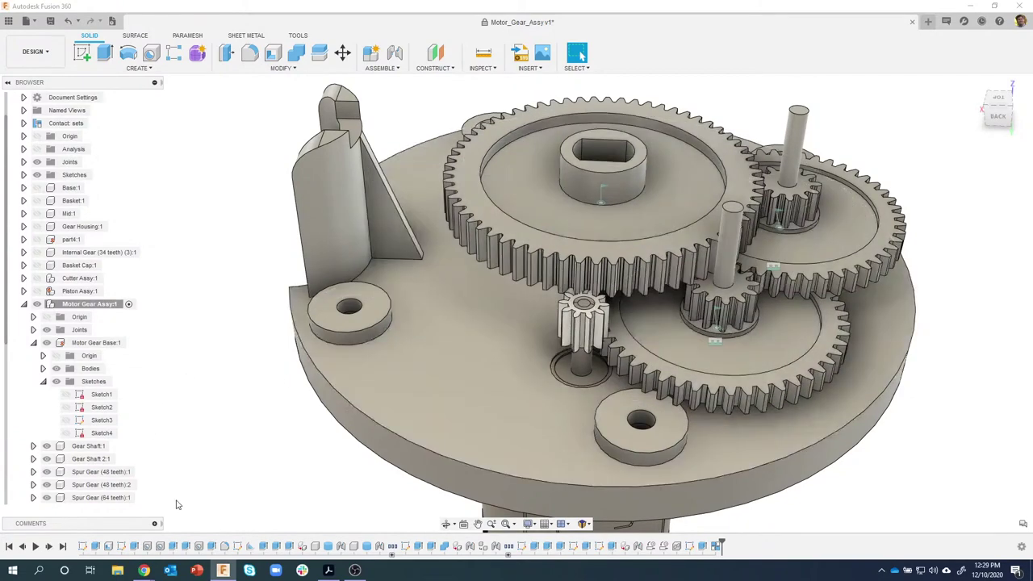
scroll(4, 367, down, 3)
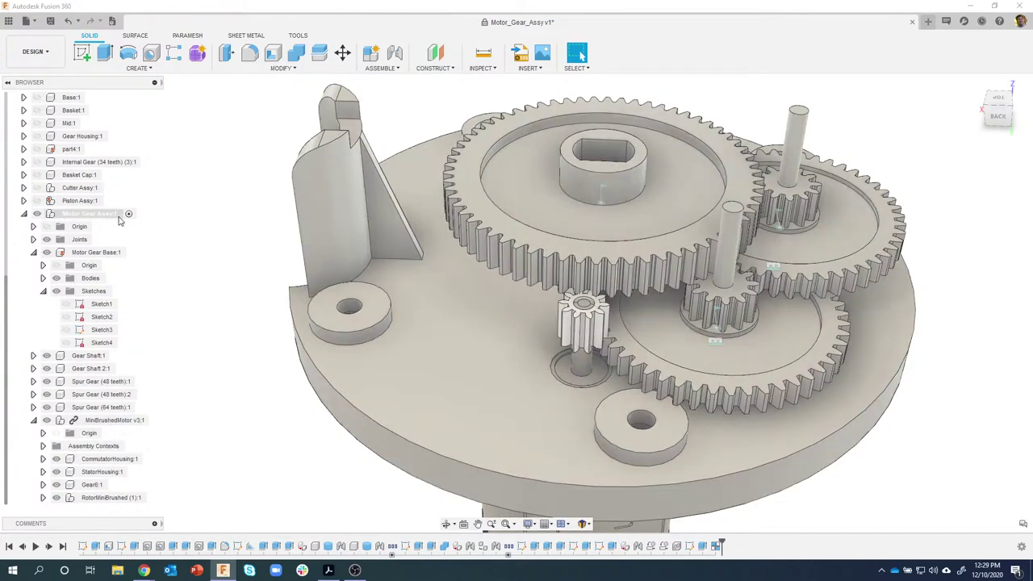
click(118, 216)
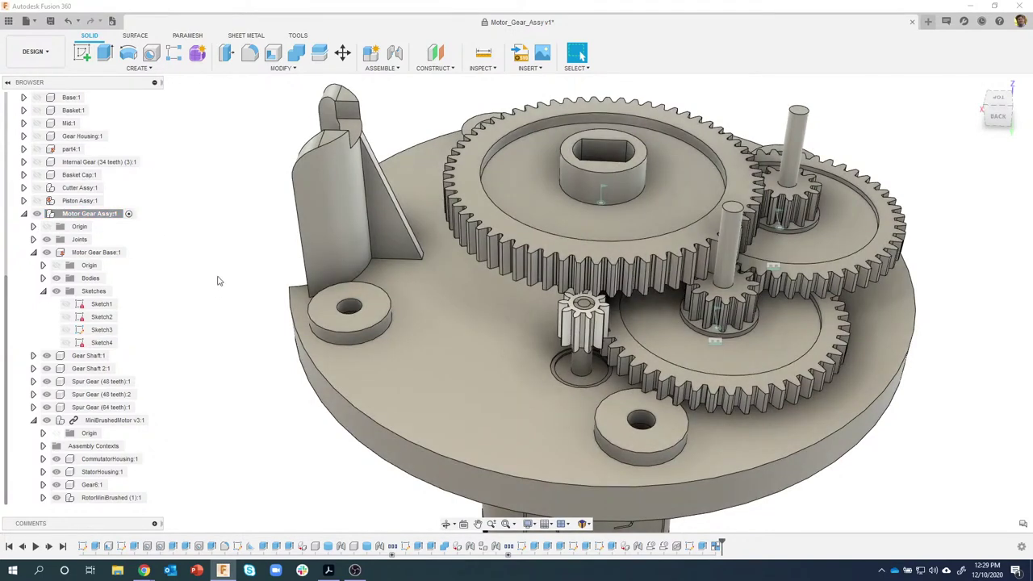
Test whether the small motor gear can be moved off its shaft, and revert its position
shift+middle_drag(300, 271, 568, 342)
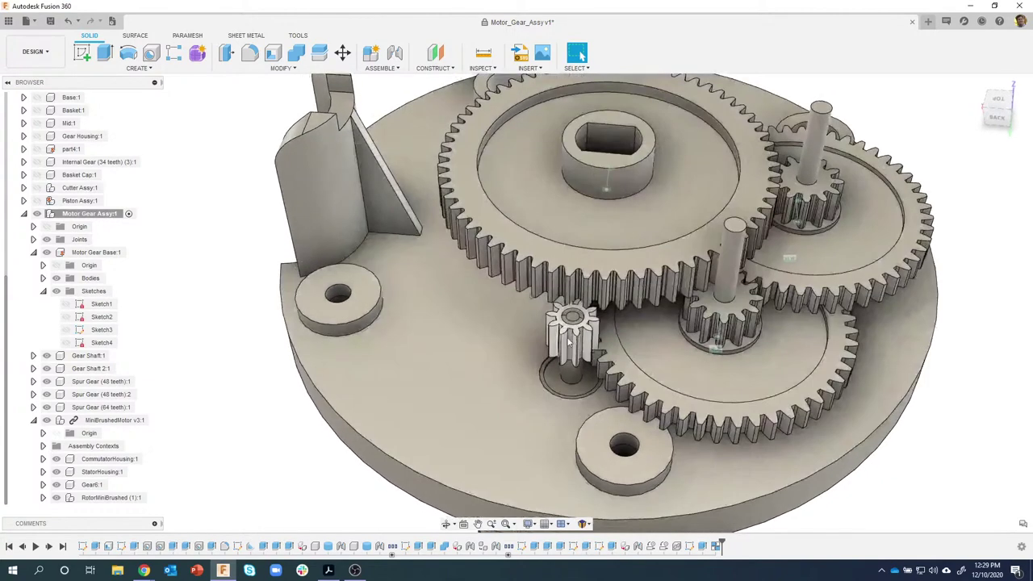
drag(528, 338, 555, 339)
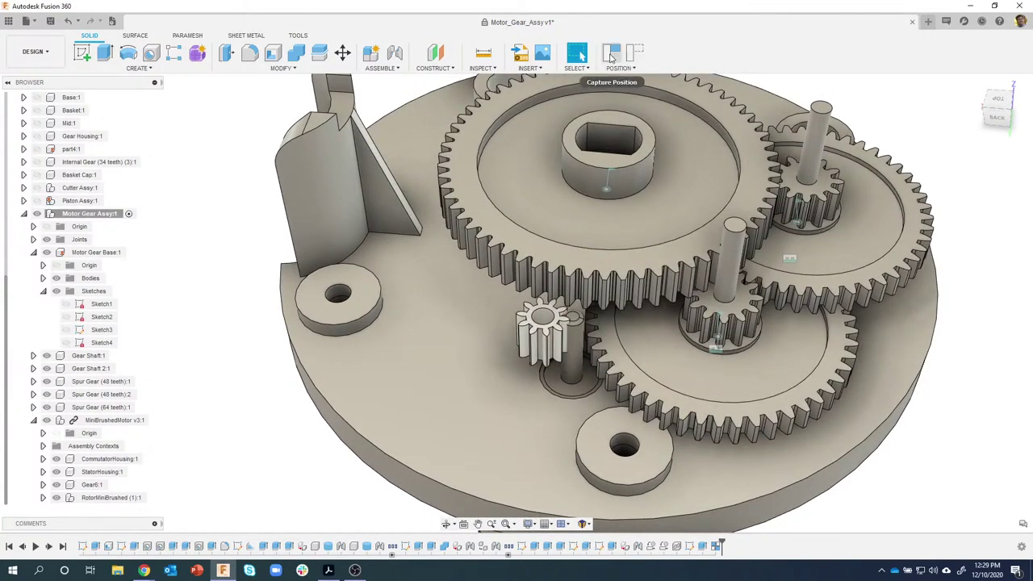
click(633, 54)
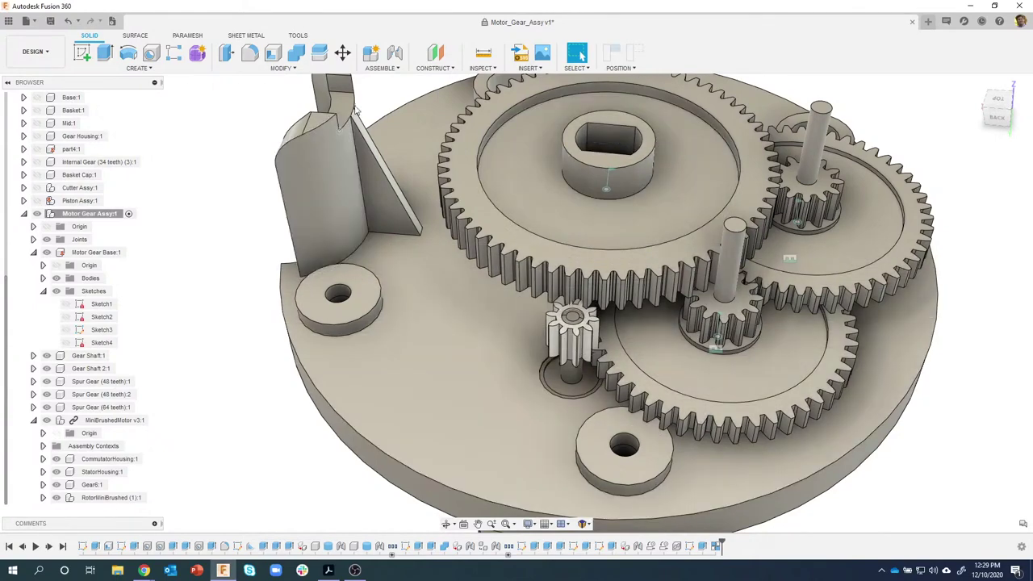
Add a revolute as-built joint about the Z axis between the small motor gear and the rotor shaft, snapped to the gear's upper hole edge
click(397, 69)
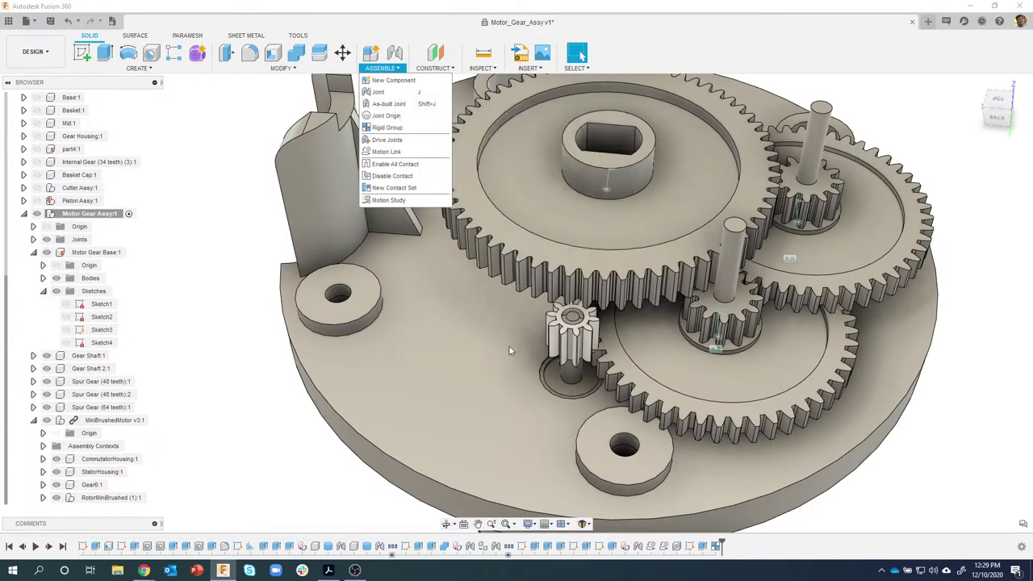
click(392, 108)
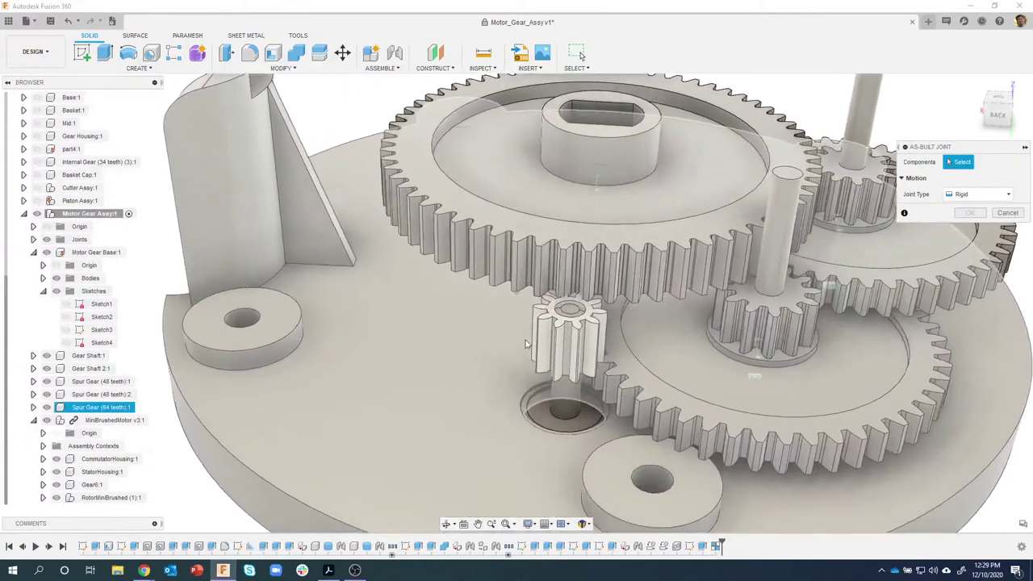
click(567, 343)
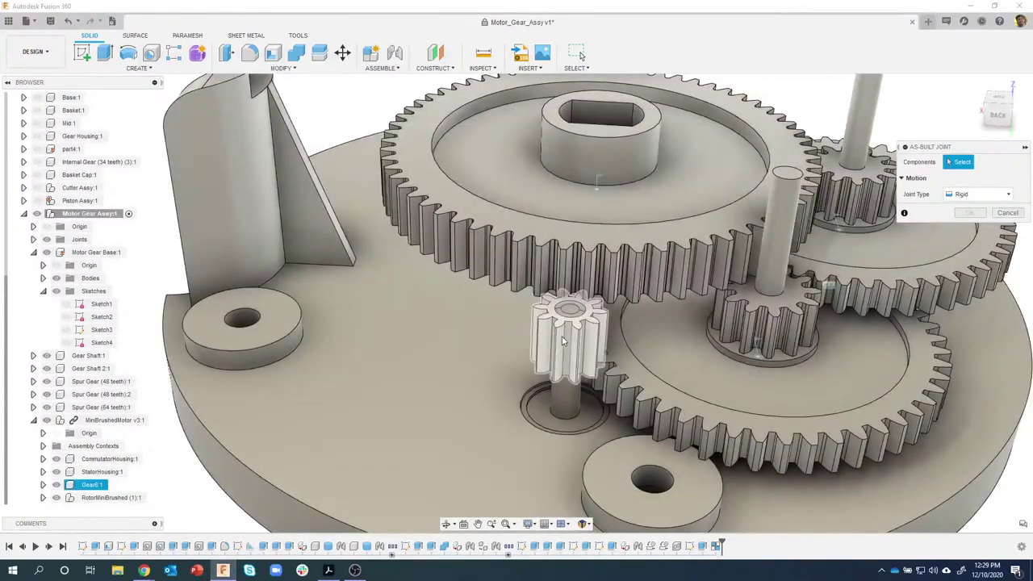
click(560, 340)
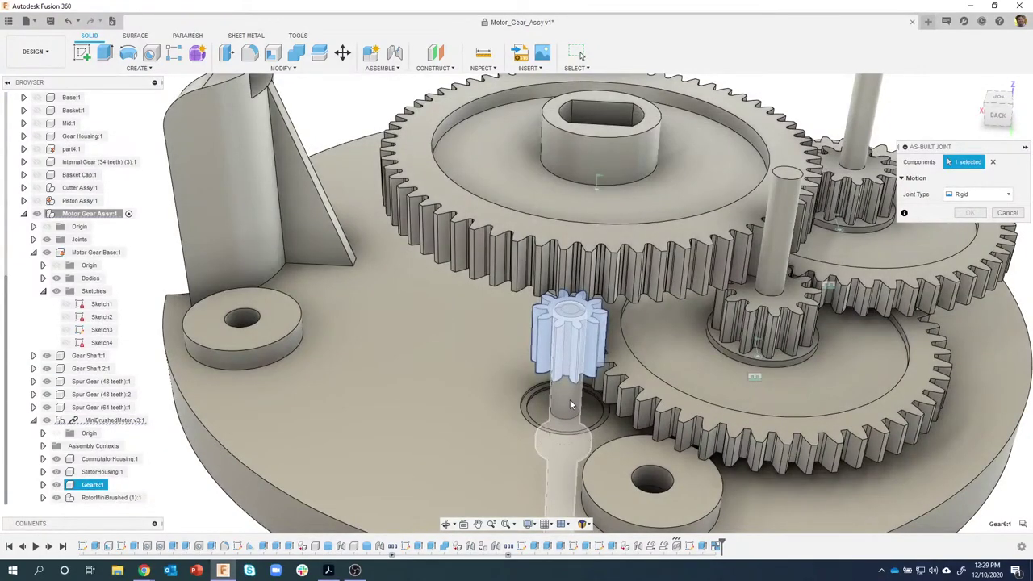
click(569, 404)
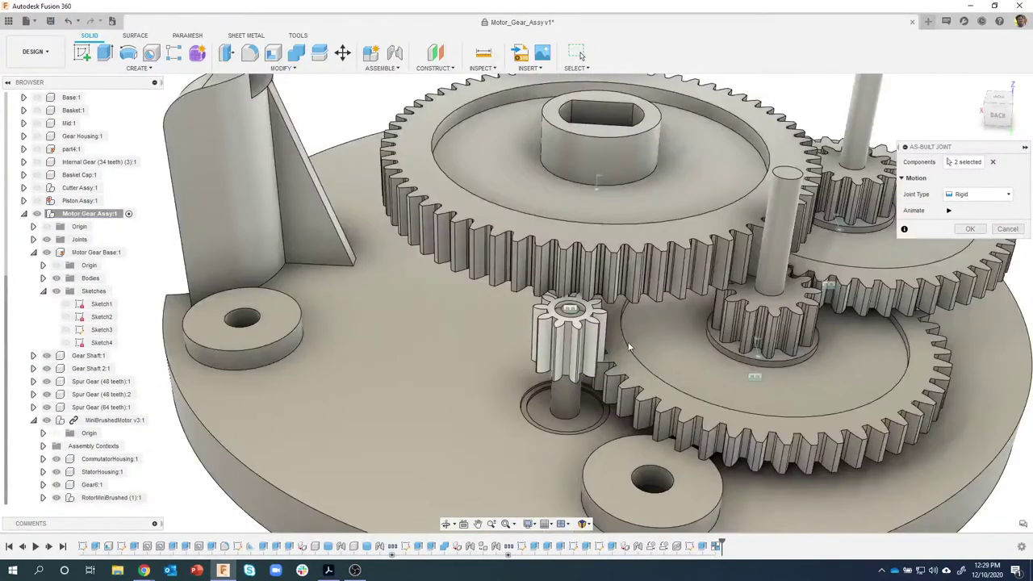
click(960, 194)
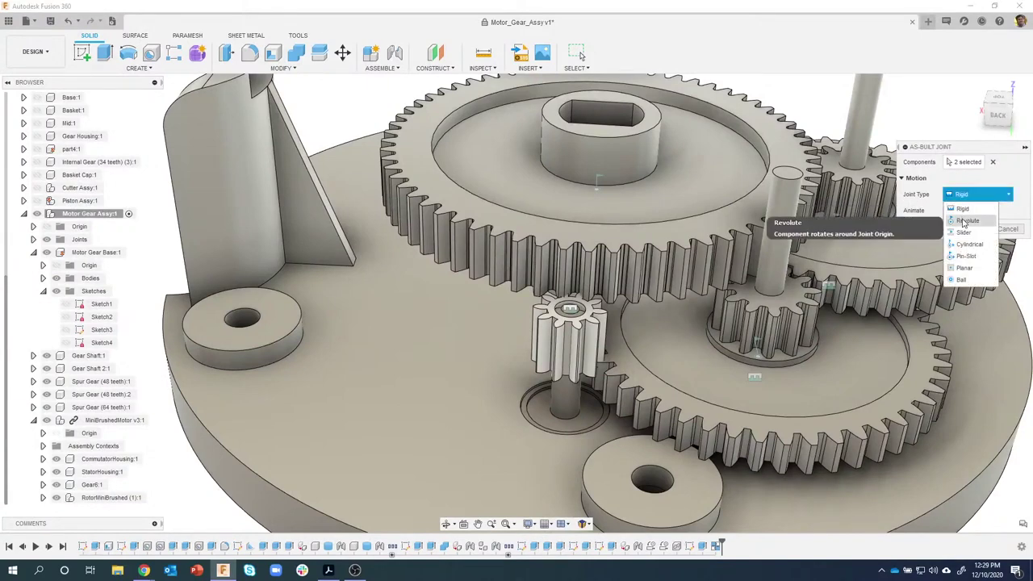
click(965, 220)
scroll(579, 321, up, 5)
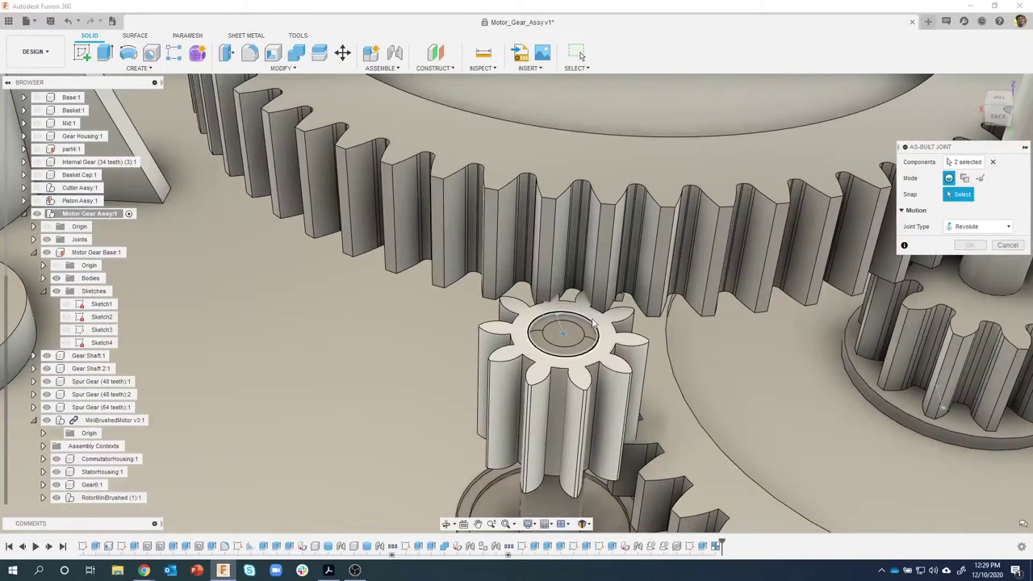
click(595, 326)
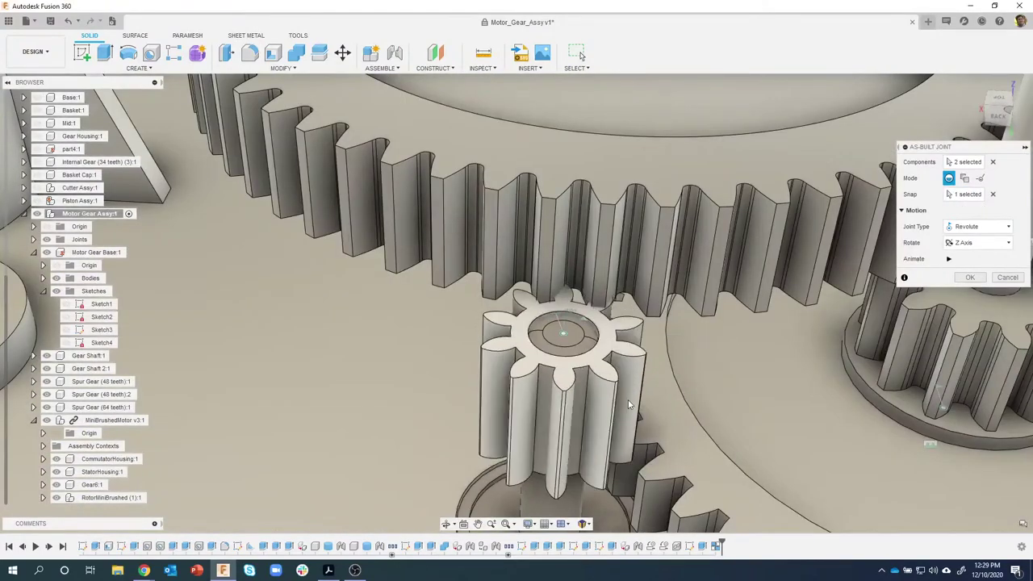
middle_drag(617, 377, 481, 326)
scroll(593, 314, down, 2)
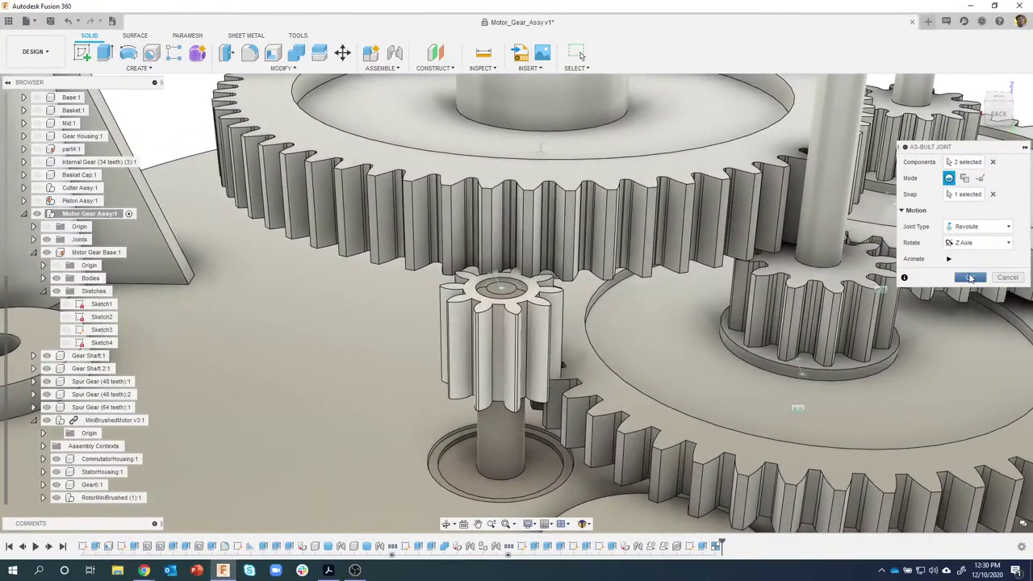
click(970, 277)
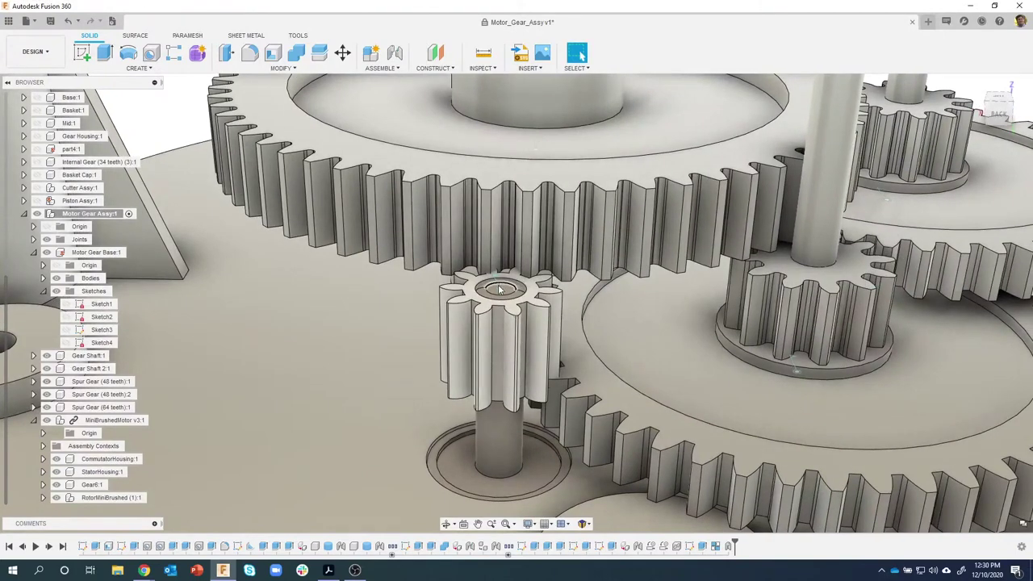
Try to reselect the snap and components of the gear's revolute joint, cancel the edit, and undo the joint
right_click(500, 290)
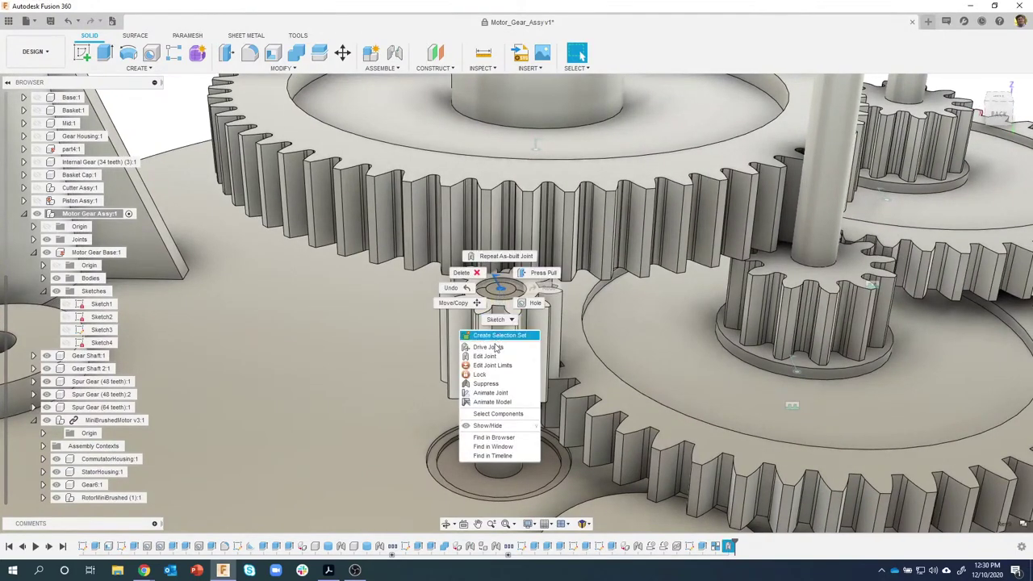
click(491, 353)
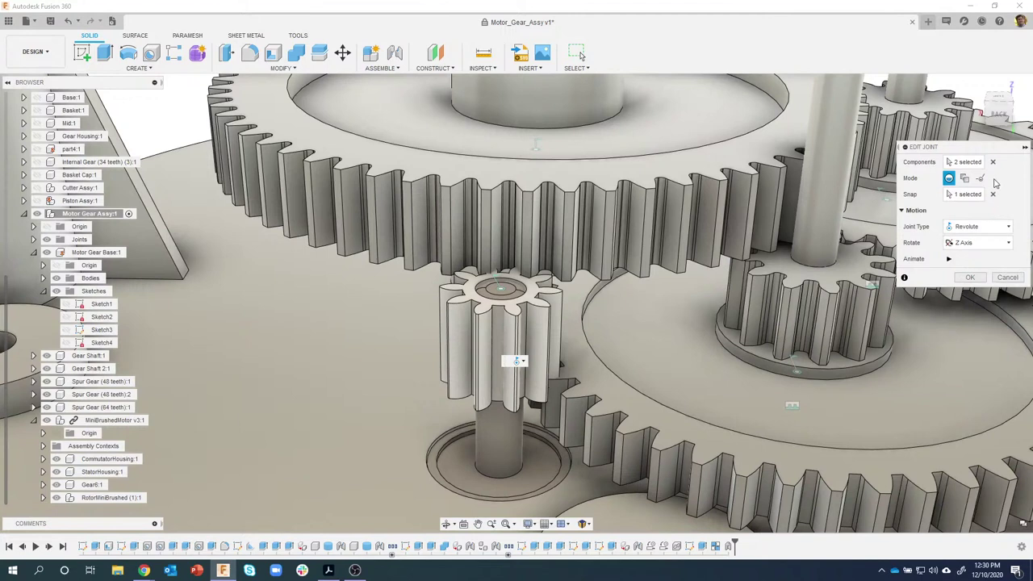
drag(979, 151, 947, 147)
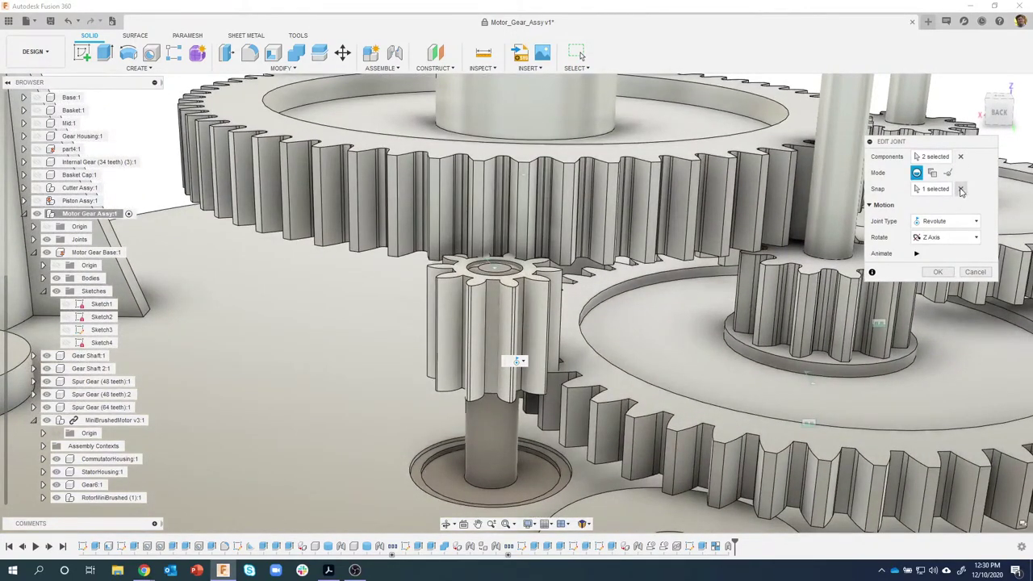
click(960, 189)
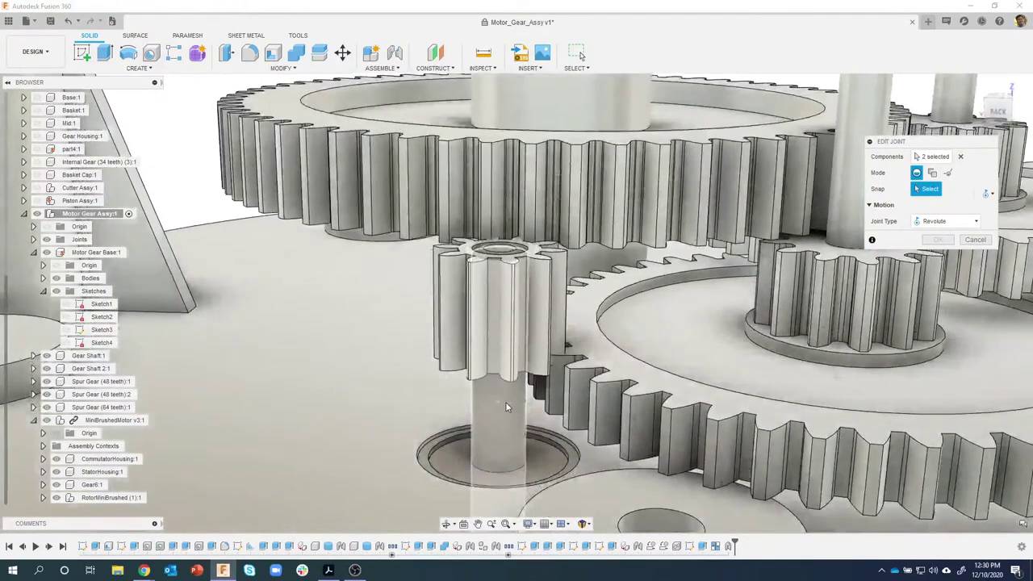
click(960, 156)
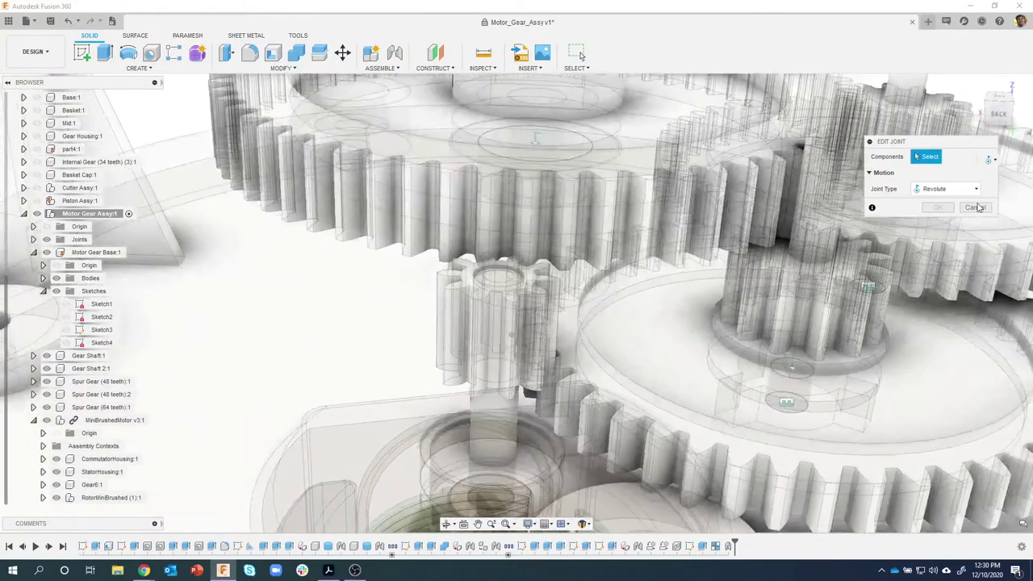
click(975, 208)
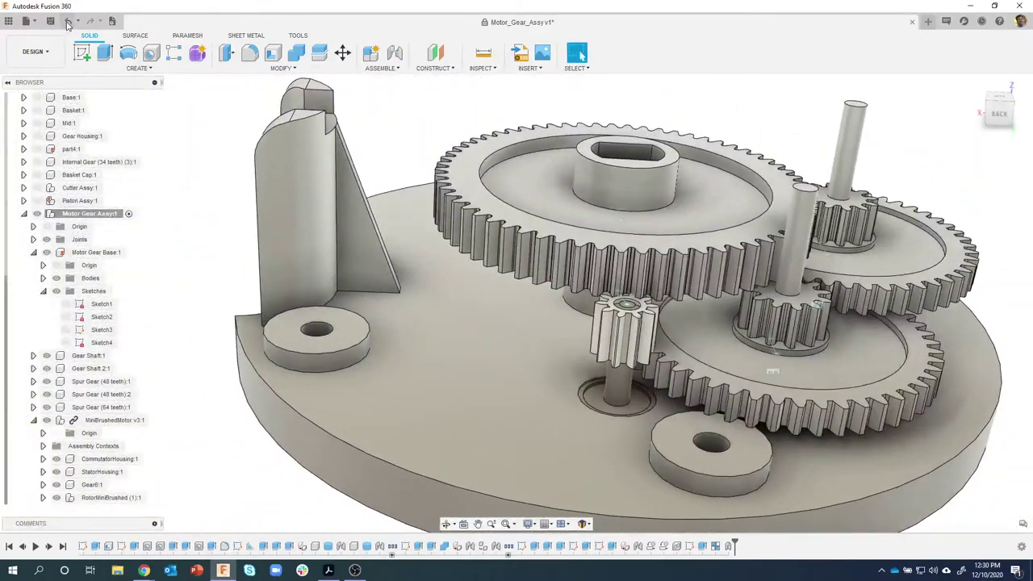
click(68, 21)
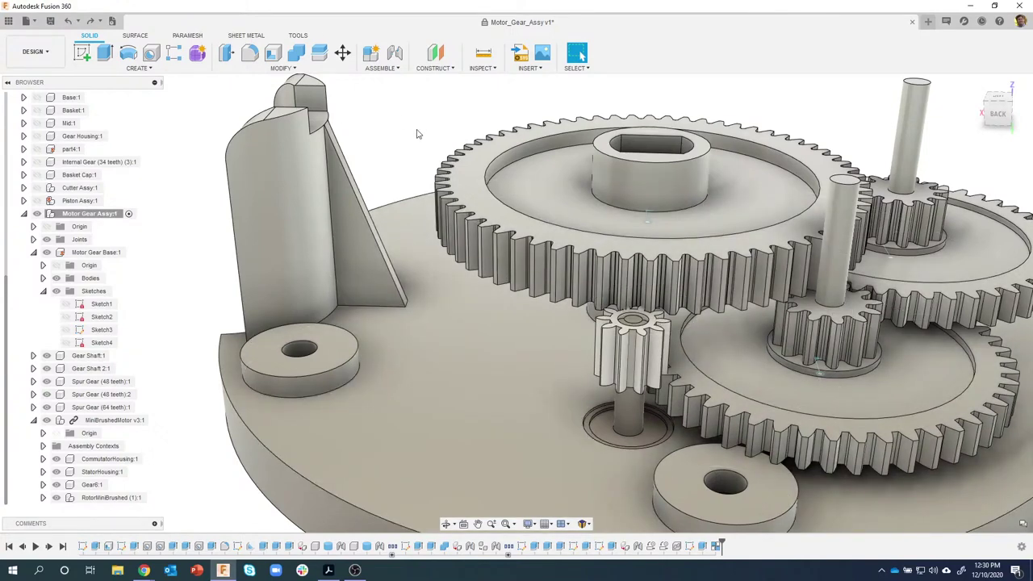
click(395, 53)
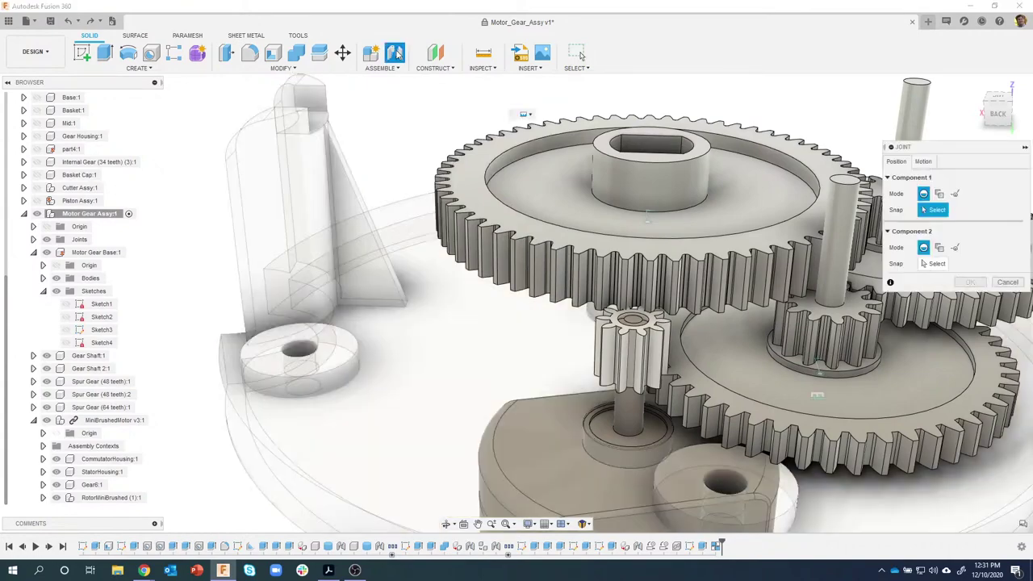
scroll(640, 132, up, 5)
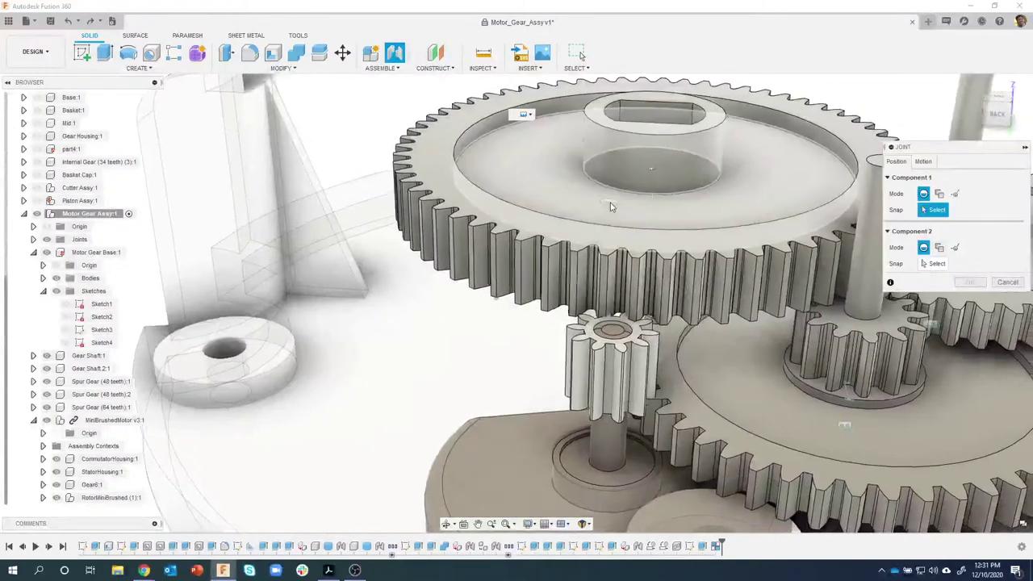
scroll(615, 236, up, 4)
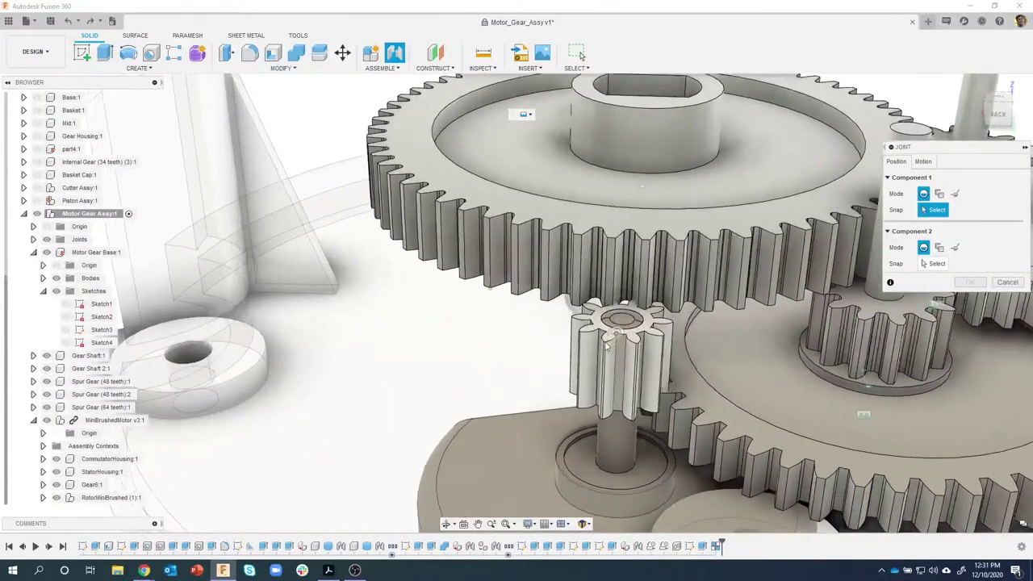
scroll(686, 309, up, 2)
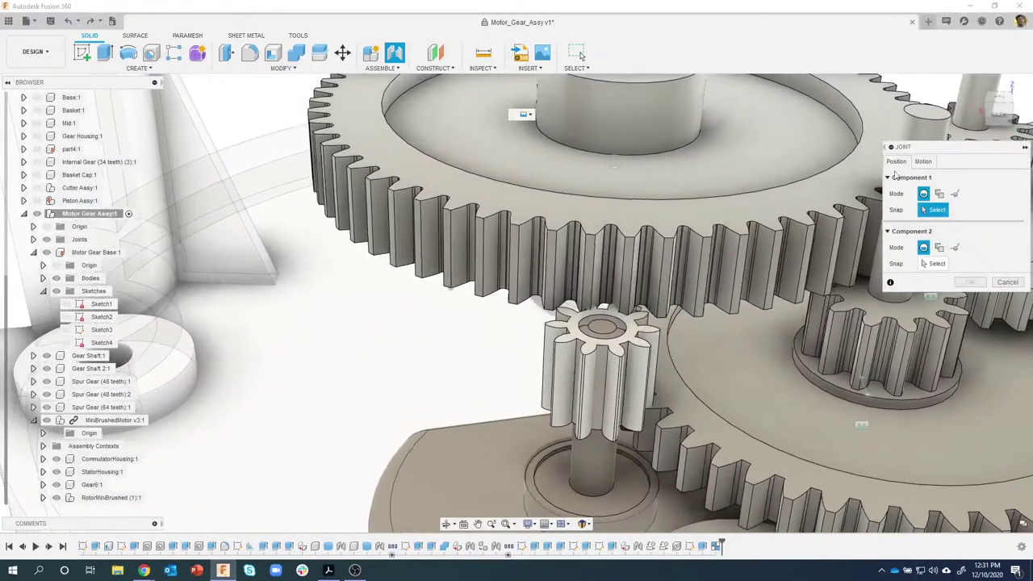
click(922, 160)
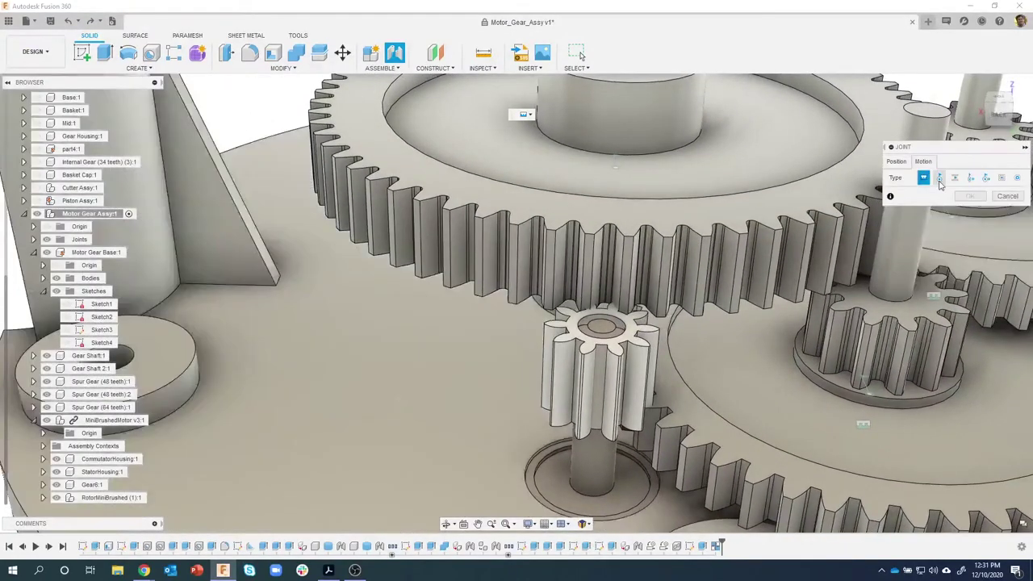
click(939, 178)
click(897, 162)
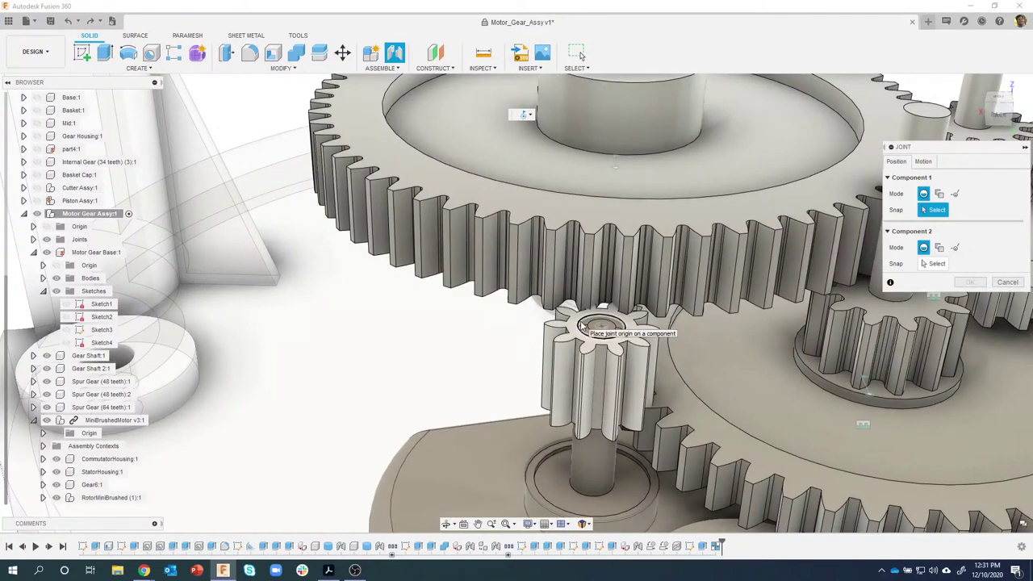
scroll(548, 181, down, 1)
key(Escape)
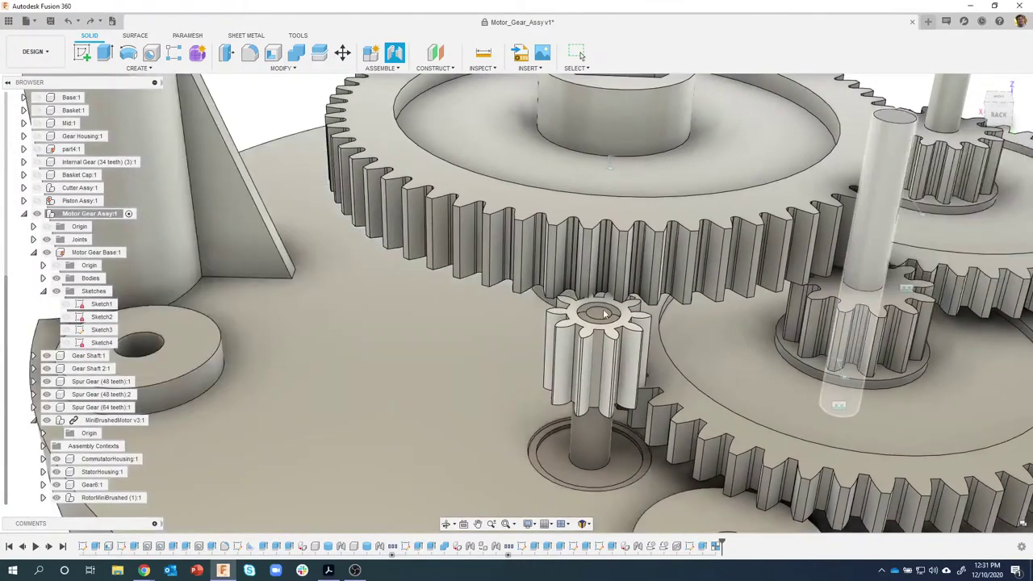
Move the small motor gear off its shaft and joint its upper hole centre to the centre of the rotor shaft's top face
drag(604, 313, 457, 357)
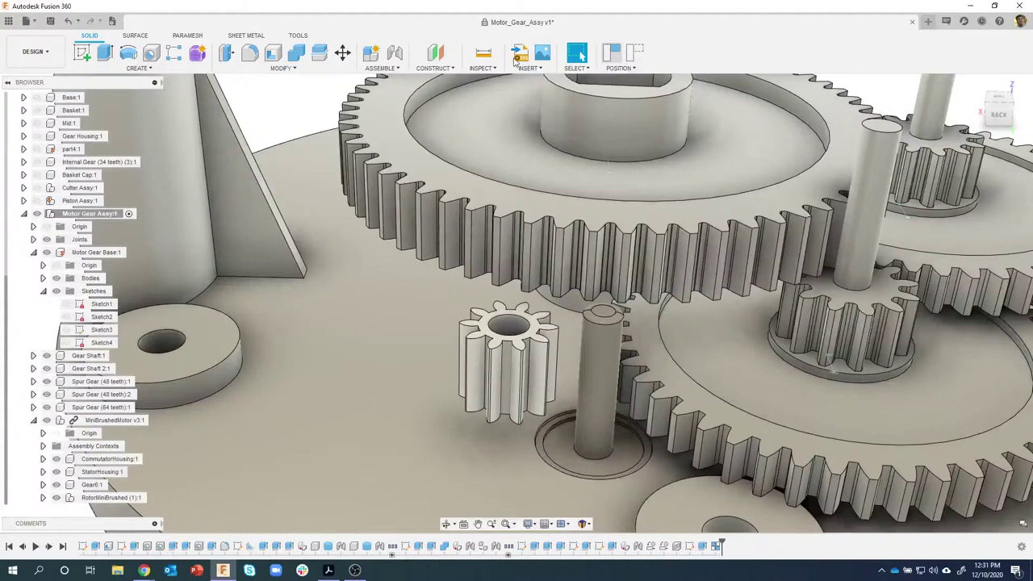
click(394, 52)
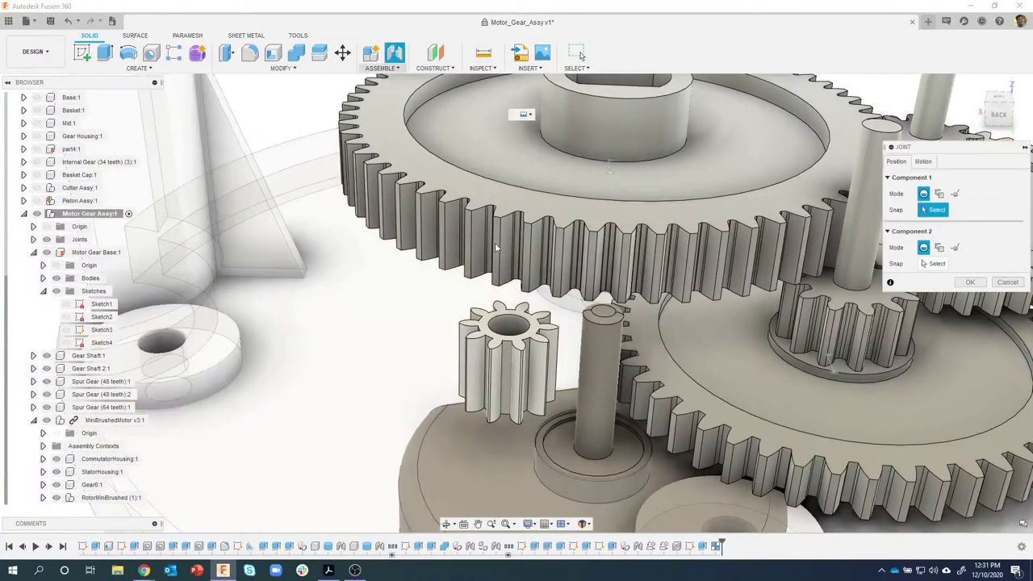
scroll(489, 305, up, 1)
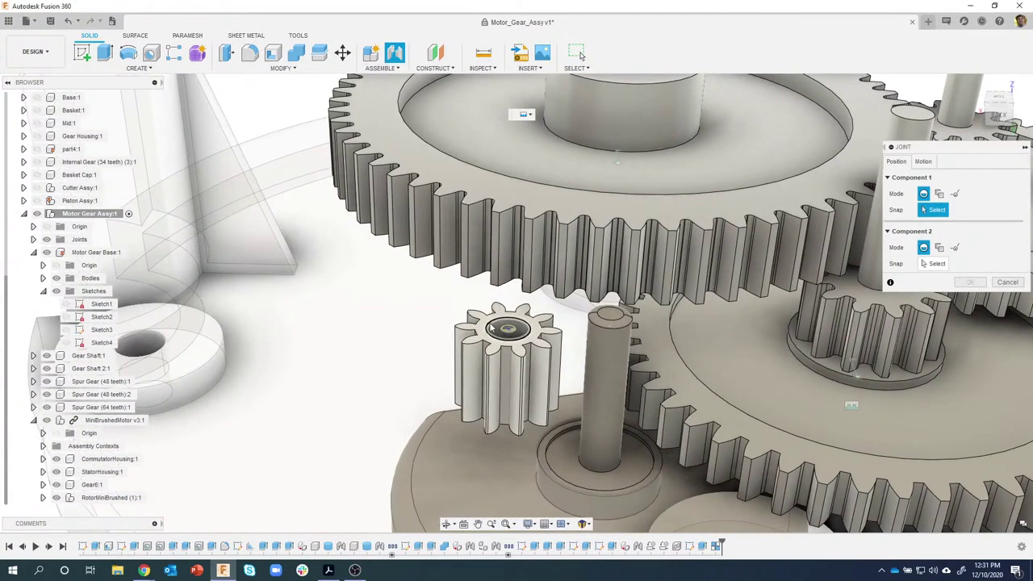
click(491, 325)
scroll(597, 311, up, 3)
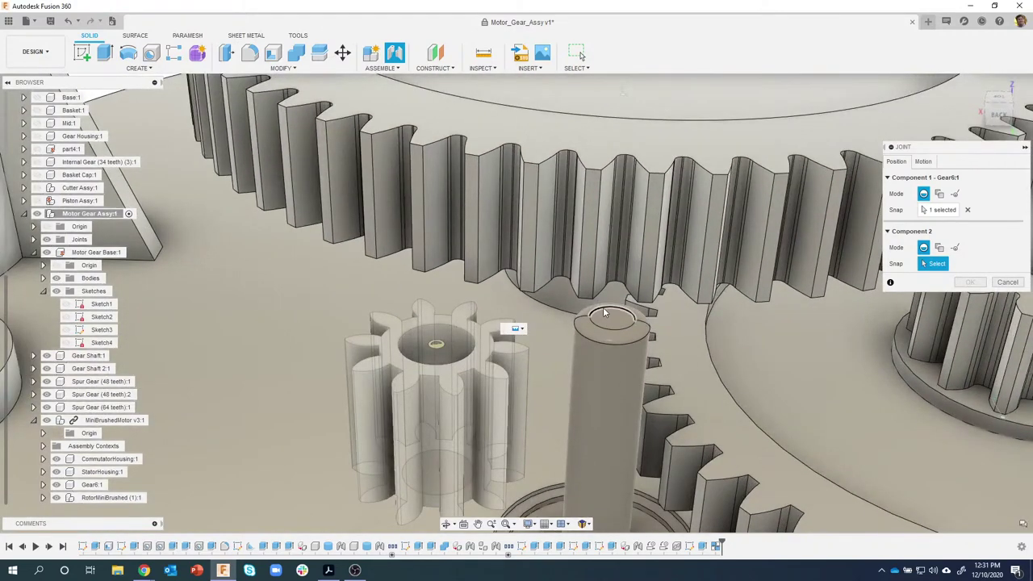
click(597, 328)
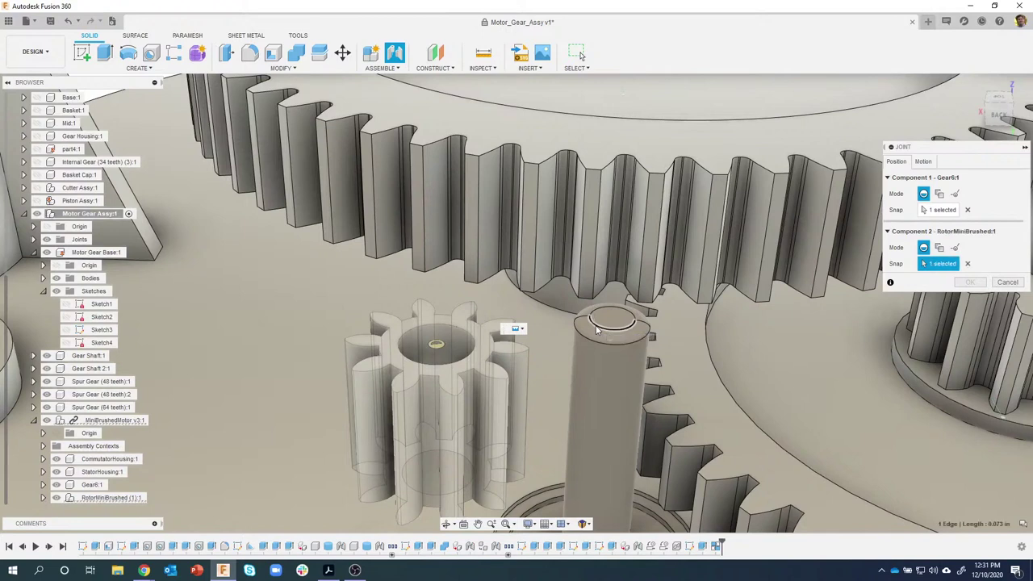
click(968, 263)
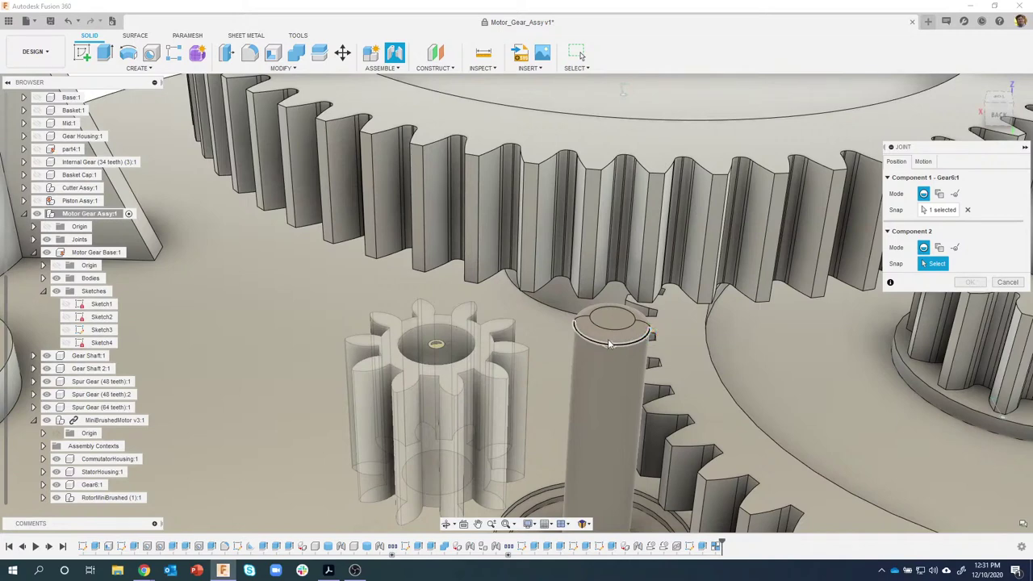
scroll(610, 346, up, 2)
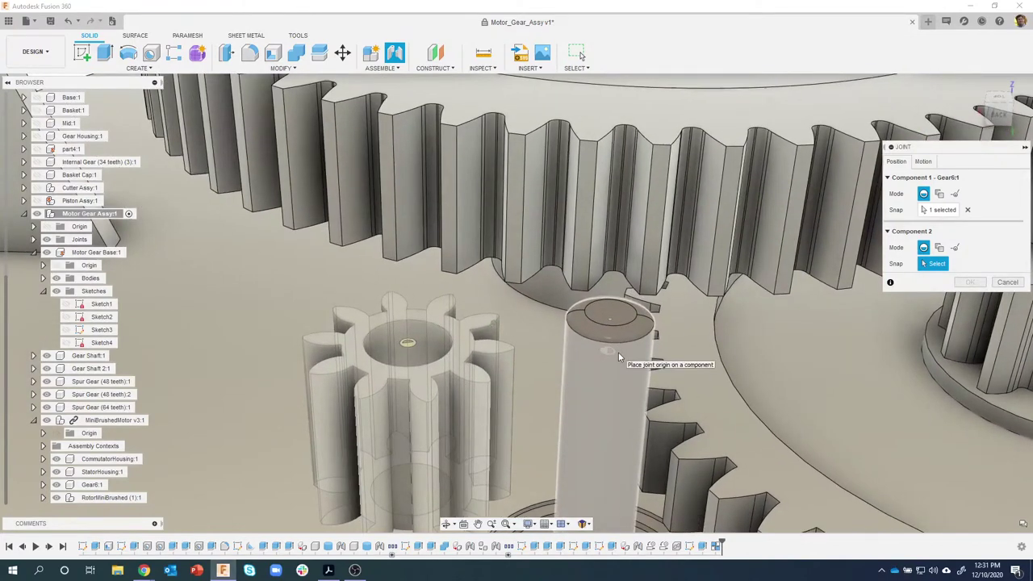
shift+middle_drag(618, 352, 608, 291)
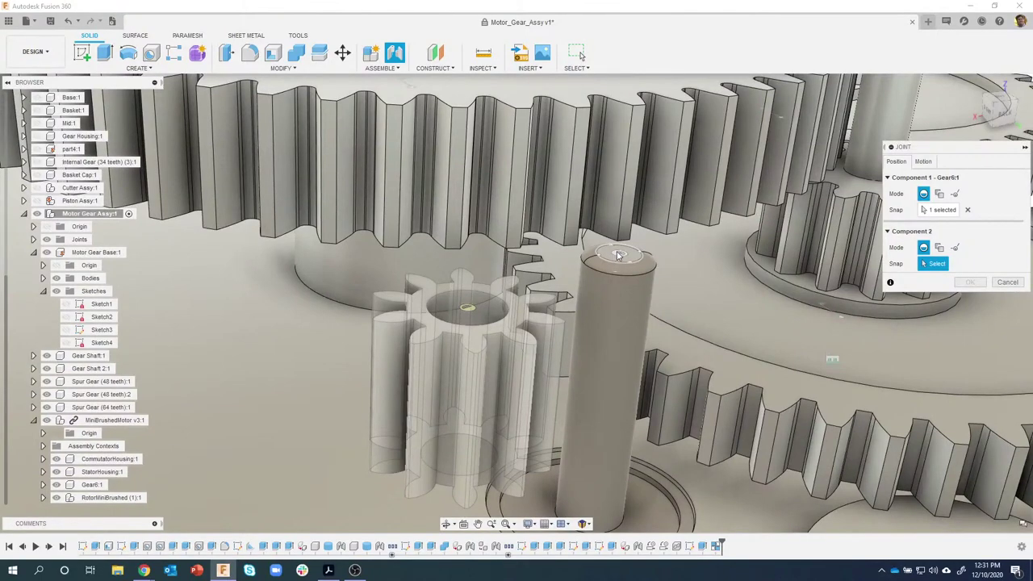
click(617, 256)
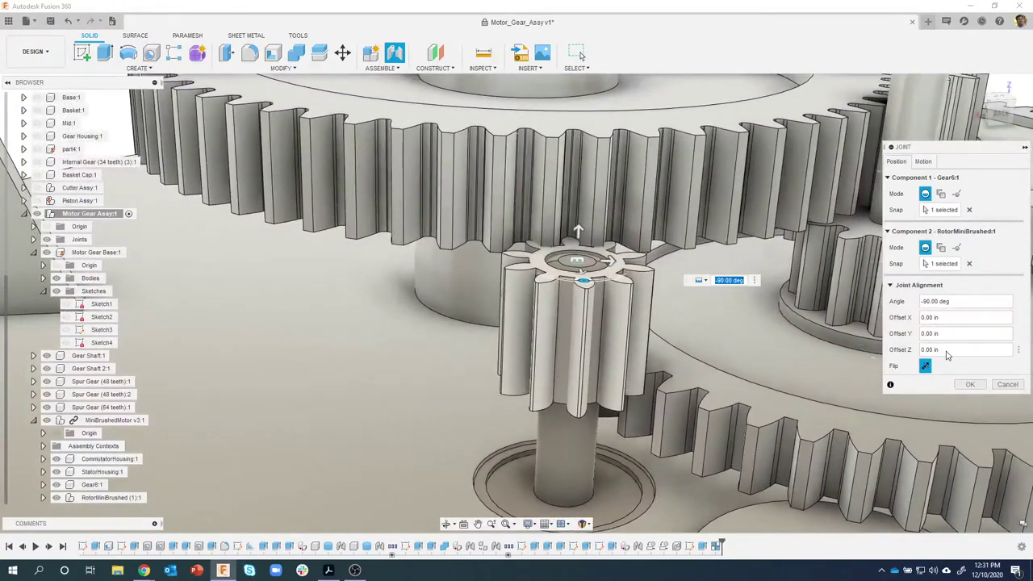
Lower the gear along the rotor shaft by setting the joint's Z offset to -0.1 in
drag(575, 232, 572, 304)
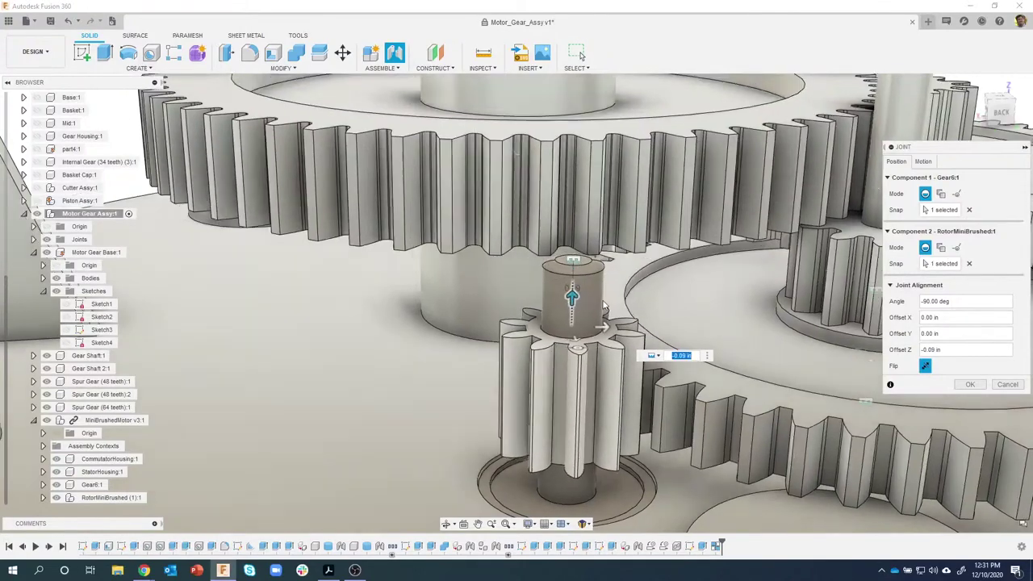
shift+middle_drag(664, 338, 542, 257)
drag(554, 251, 553, 259)
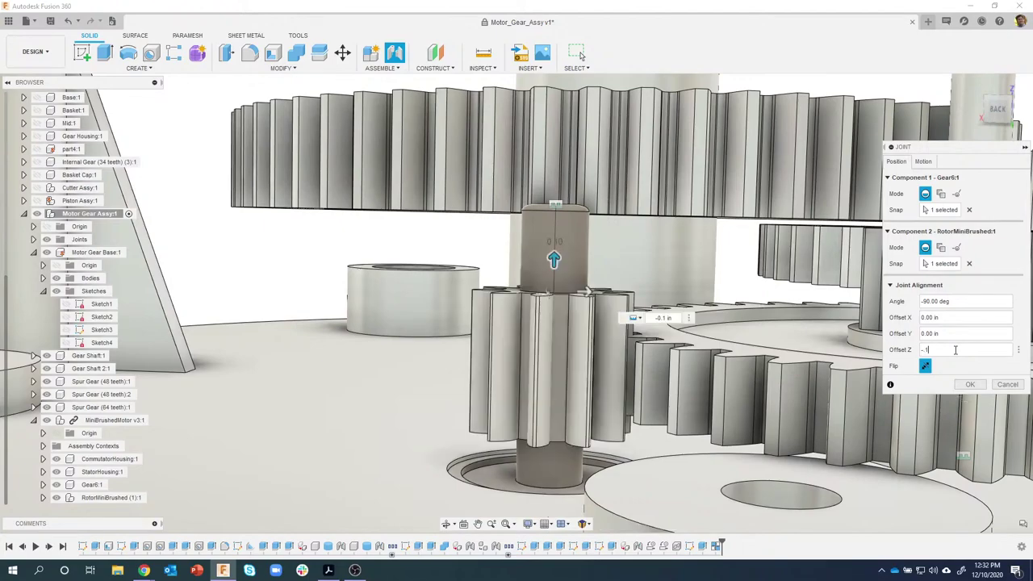
Rotate the small gear's joint alignment to an angle of -85.24 deg to mesh its teeth, and finish the joint
shift+middle_drag(836, 348, 851, 500)
shift+middle_drag(902, 314, 972, 236)
shift+middle_drag(857, 272, 1013, 132)
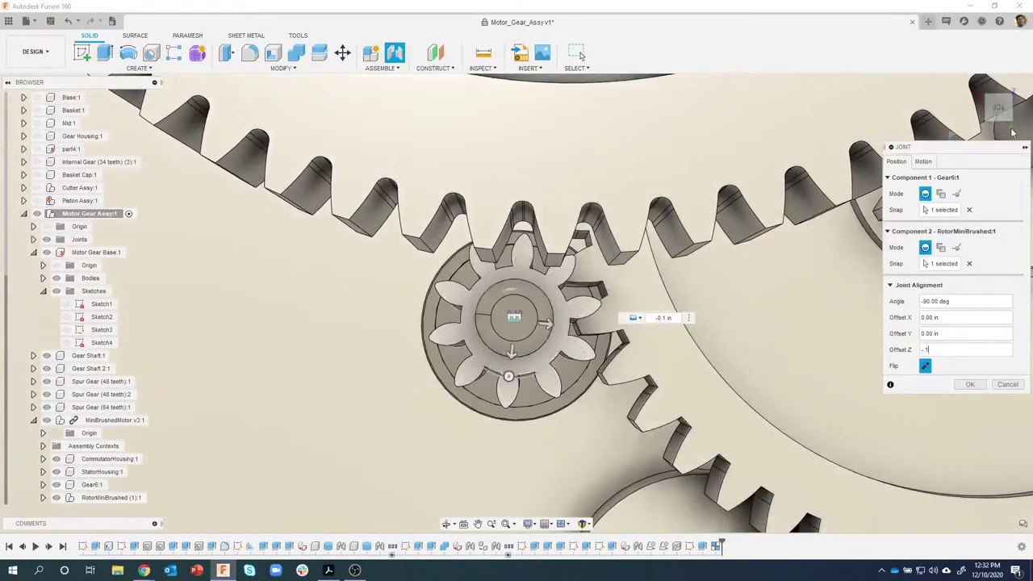
click(998, 110)
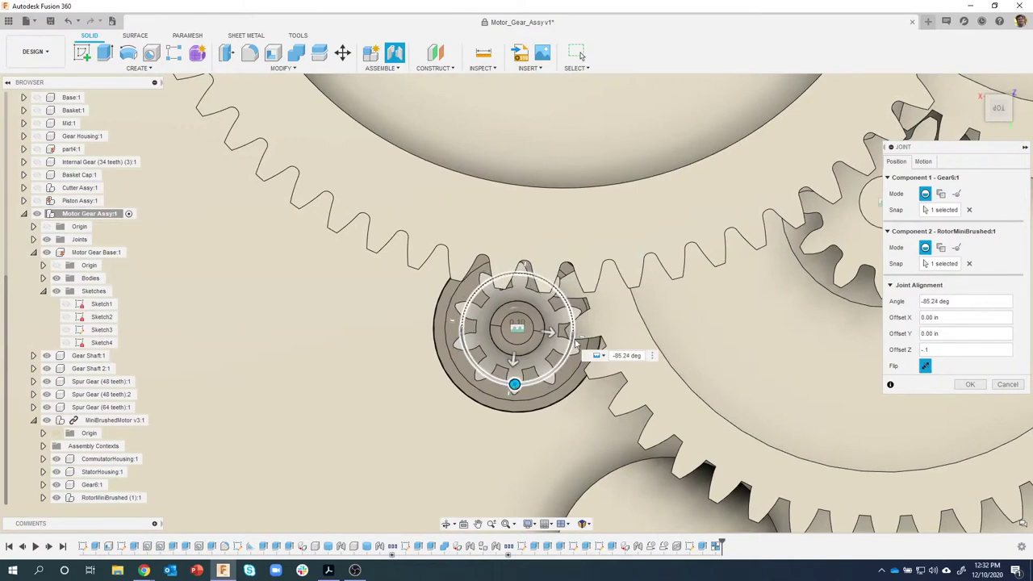
click(967, 384)
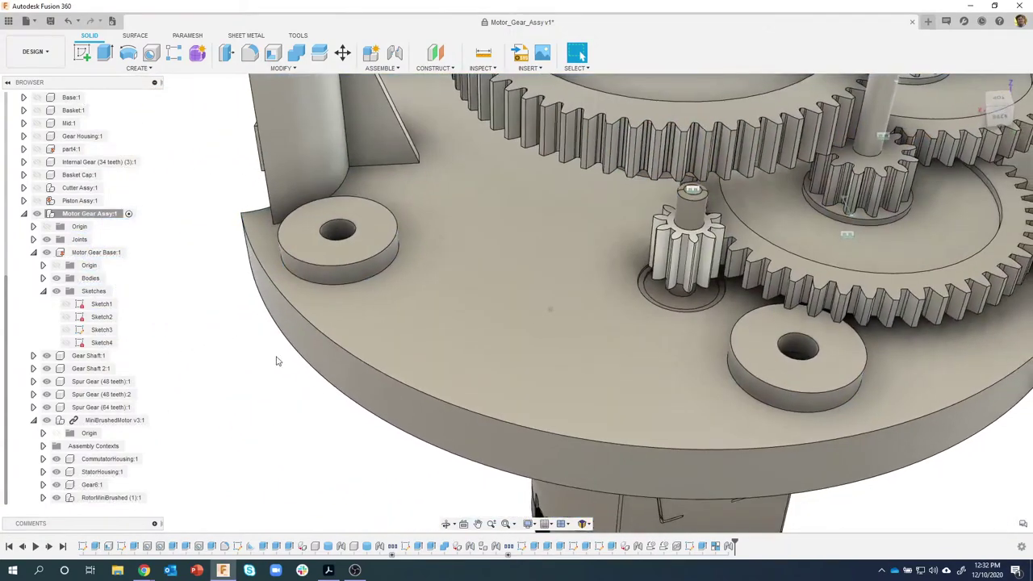
shift+middle_drag(276, 361, 215, 349)
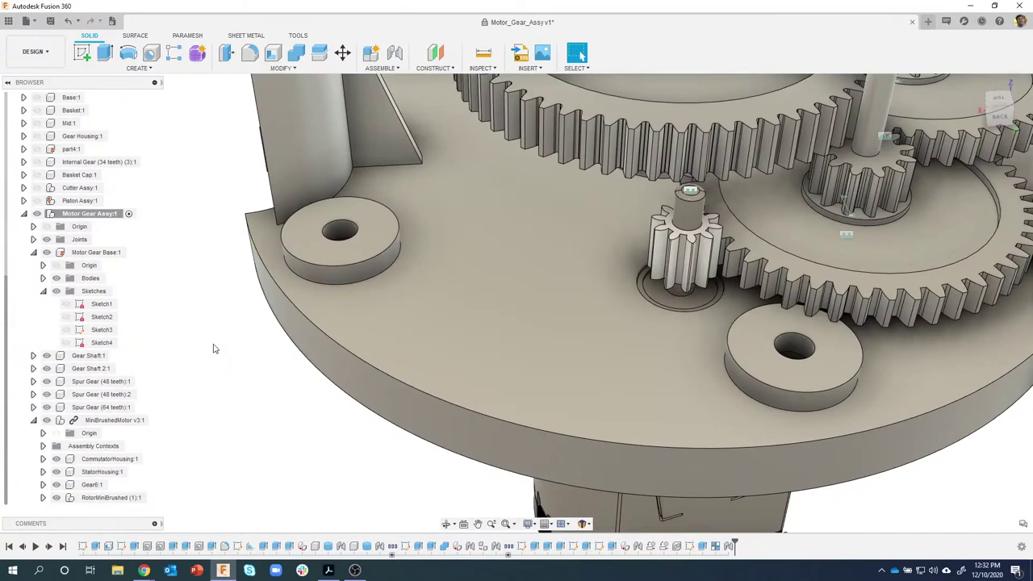
shift+middle_drag(214, 349, 358, 325)
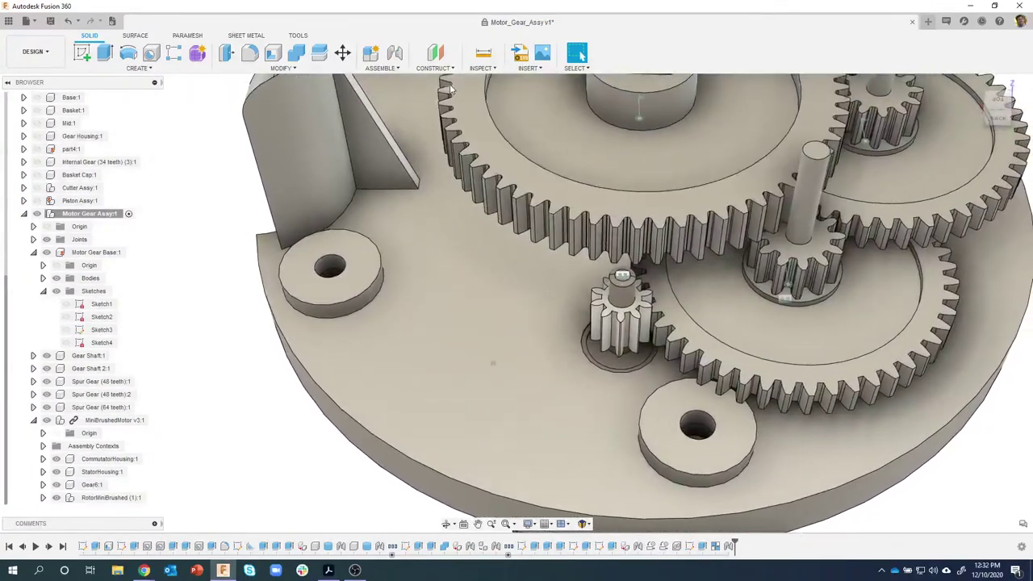
click(393, 69)
click(387, 152)
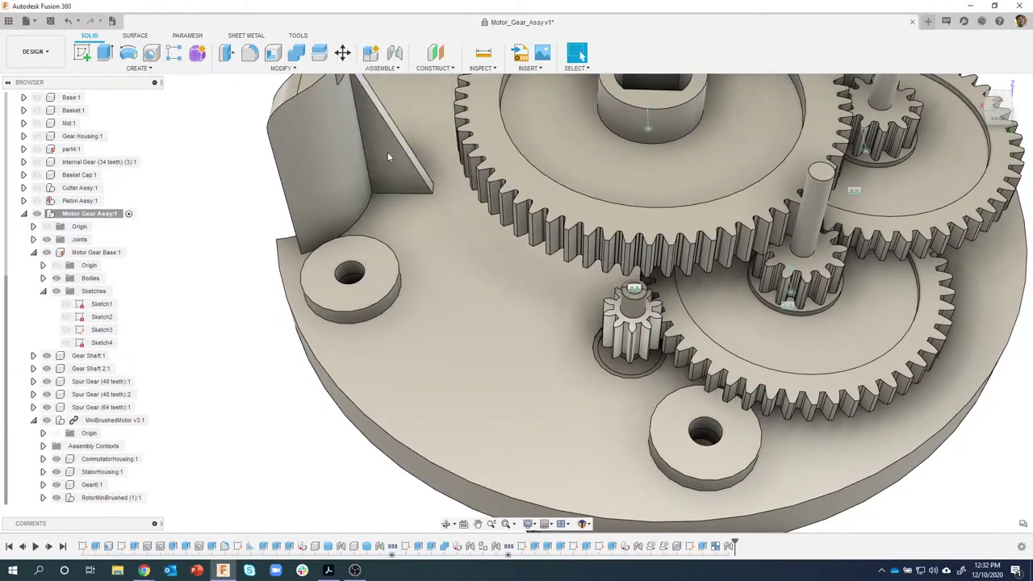
shift+middle_drag(509, 233, 664, 324)
scroll(557, 334, up, 2)
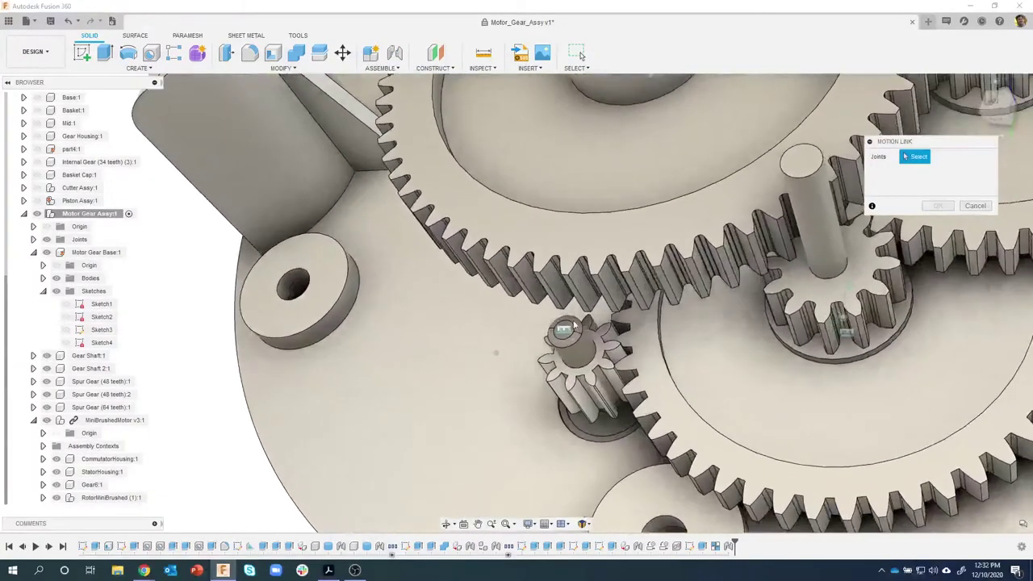
shift+middle_drag(549, 334, 579, 329)
scroll(597, 320, up, 1)
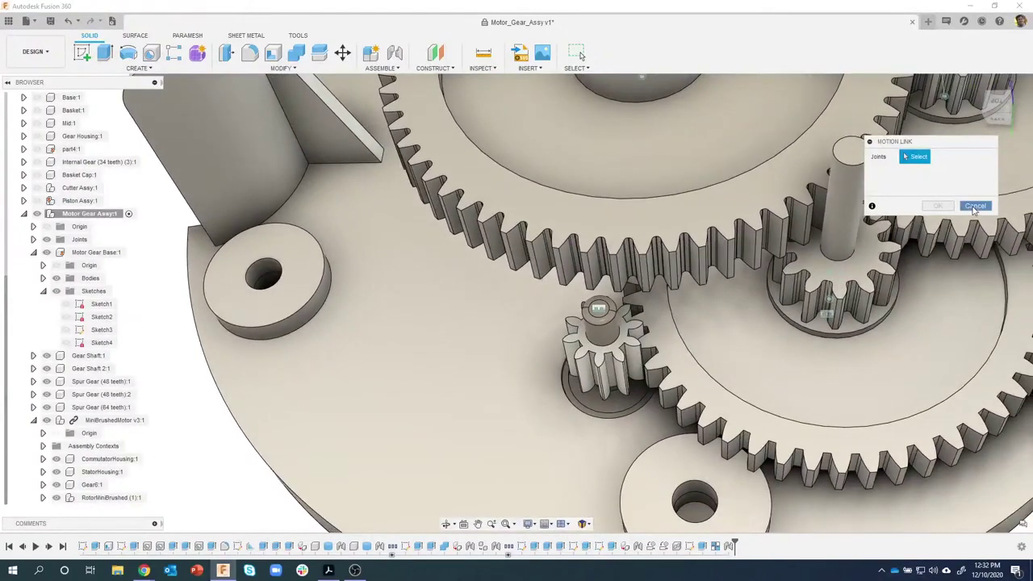
click(974, 206)
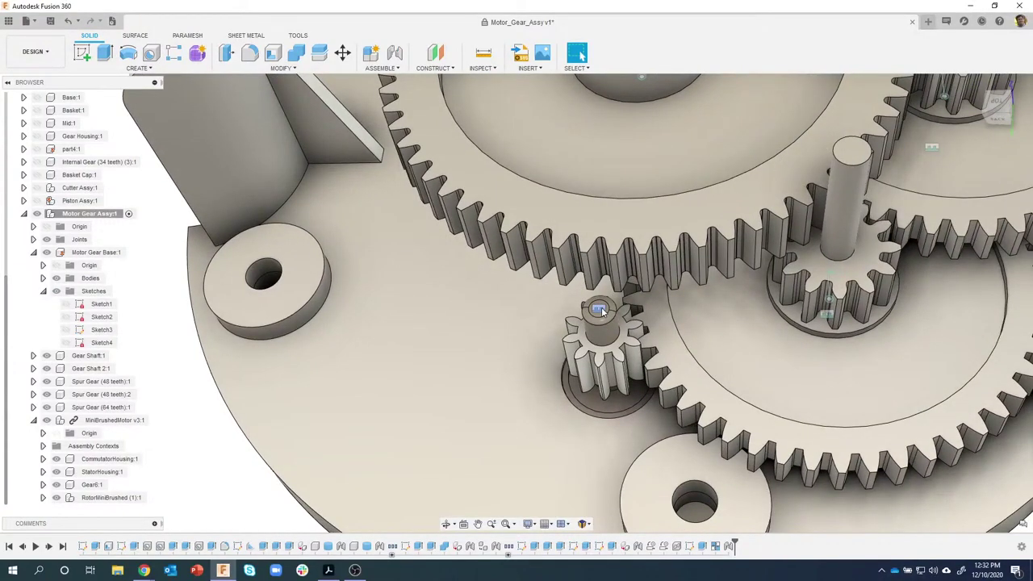
Change the motion type of the small gear's joint on the rotor shaft to revolute about the Z axis, and revert the moved position
right_click(600, 311)
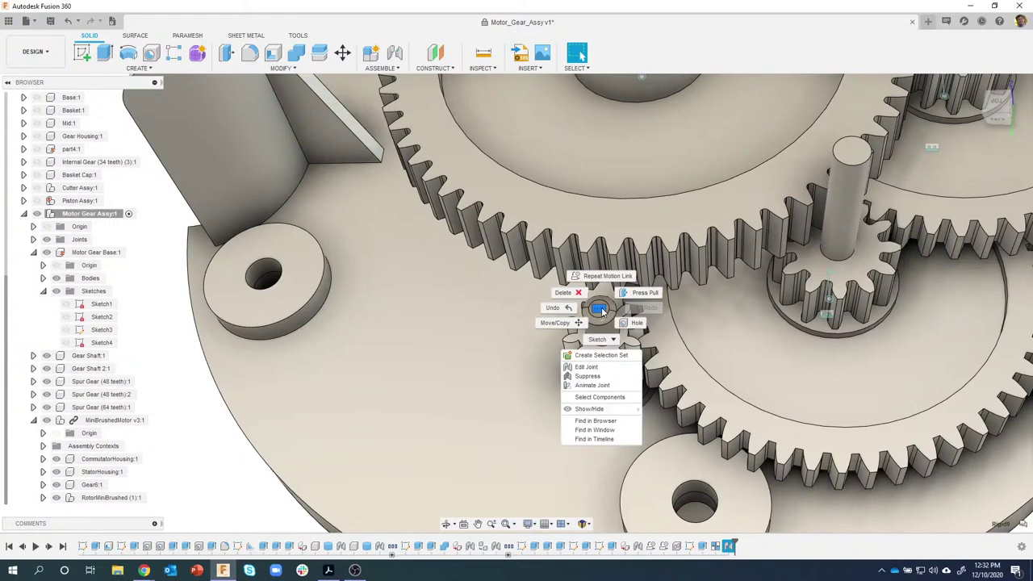
click(594, 367)
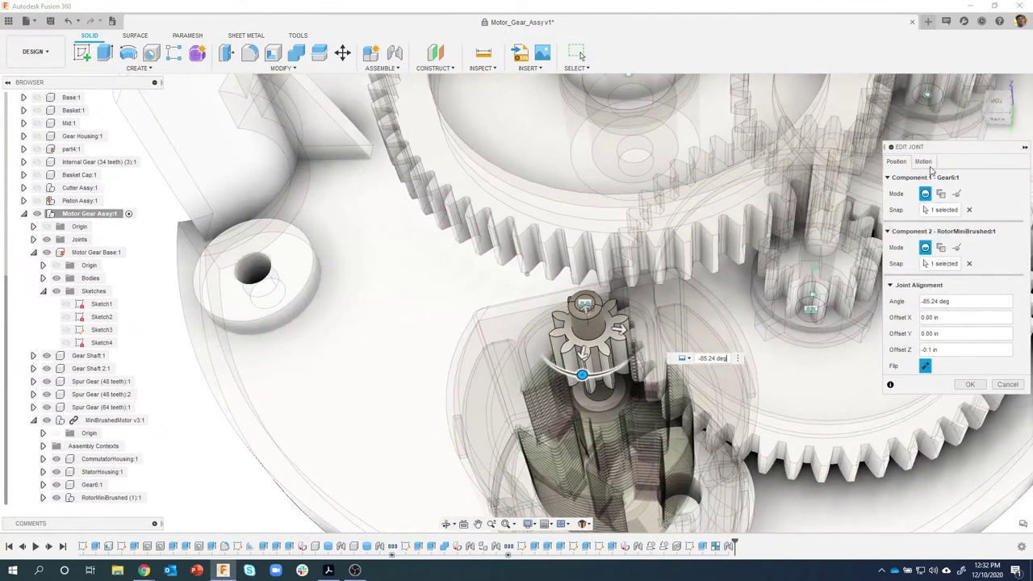
click(925, 162)
click(939, 179)
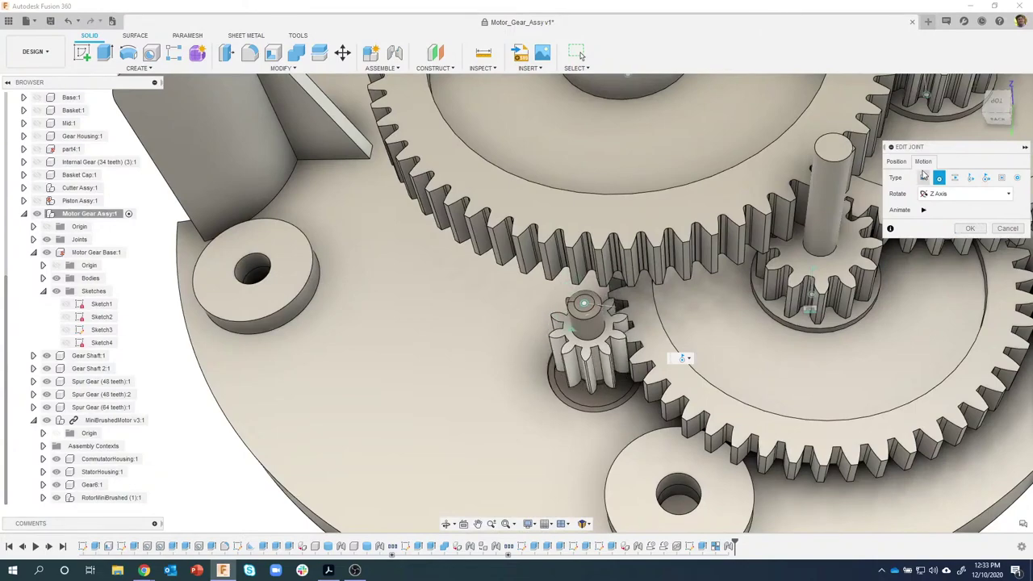
click(897, 161)
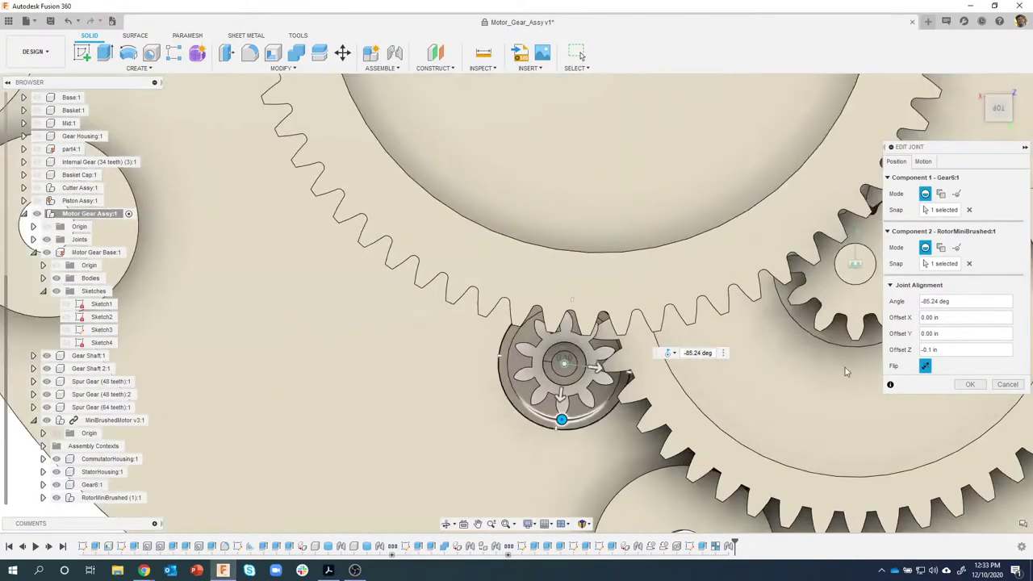
click(970, 384)
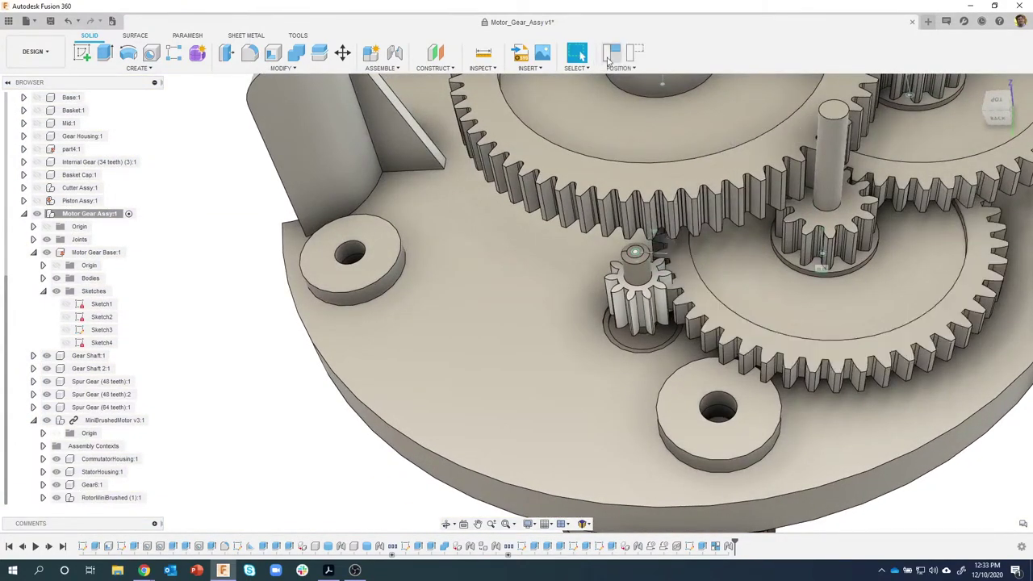
click(635, 53)
Create a motion link between the small motor gear's revolute joint and the revolute joint of the large spur gear it meshes with
scroll(673, 305, up, 4)
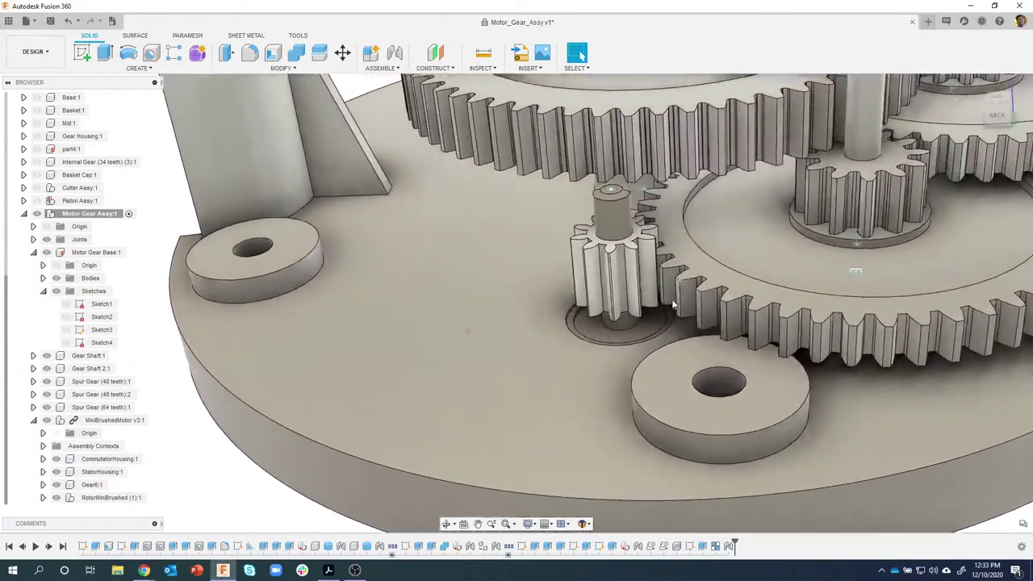
scroll(673, 304, up, 1)
shift+middle_drag(717, 274, 716, 296)
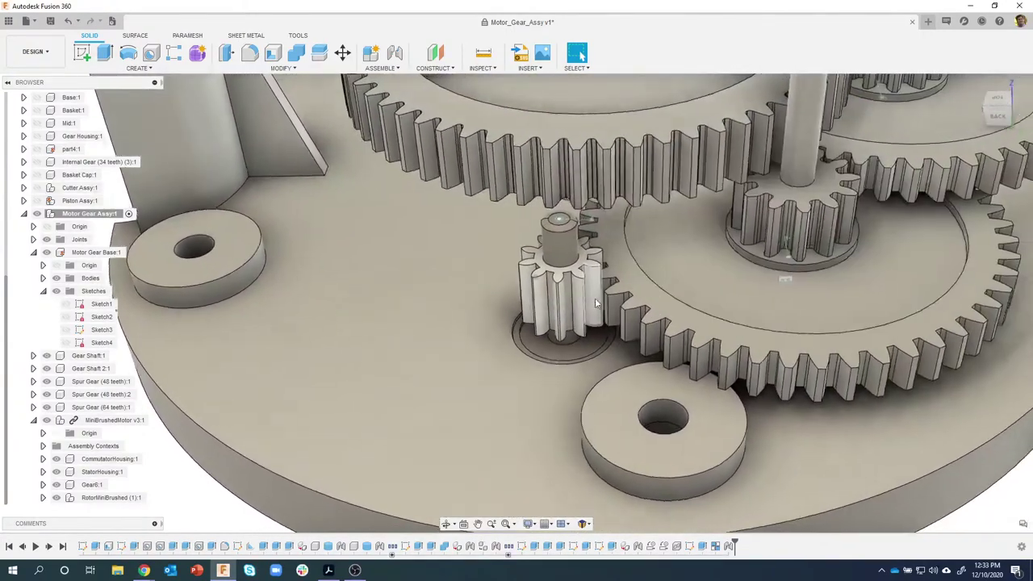
scroll(595, 295, down, 1)
shift+middle_drag(545, 256, 522, 297)
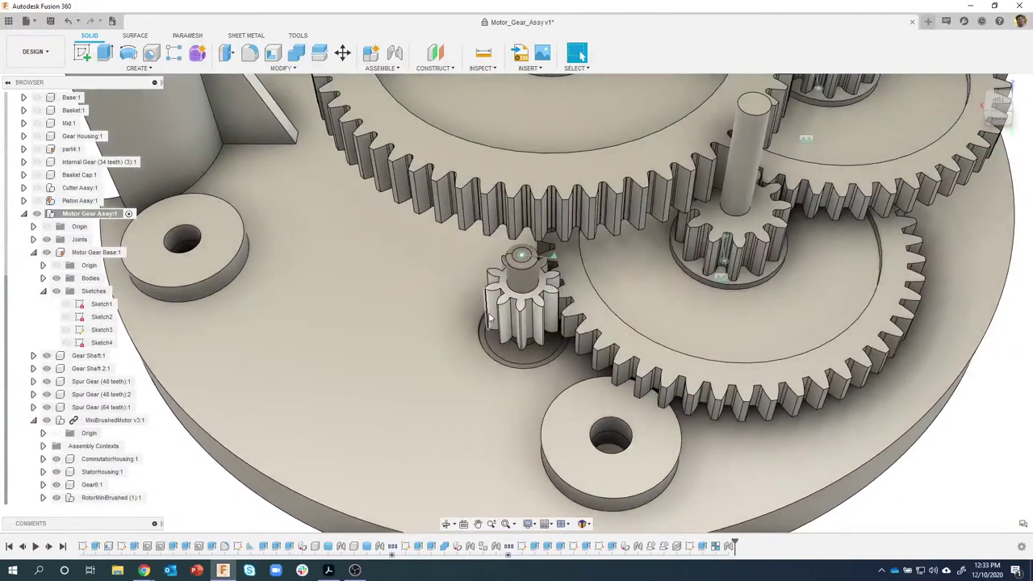
scroll(451, 134, down, 1)
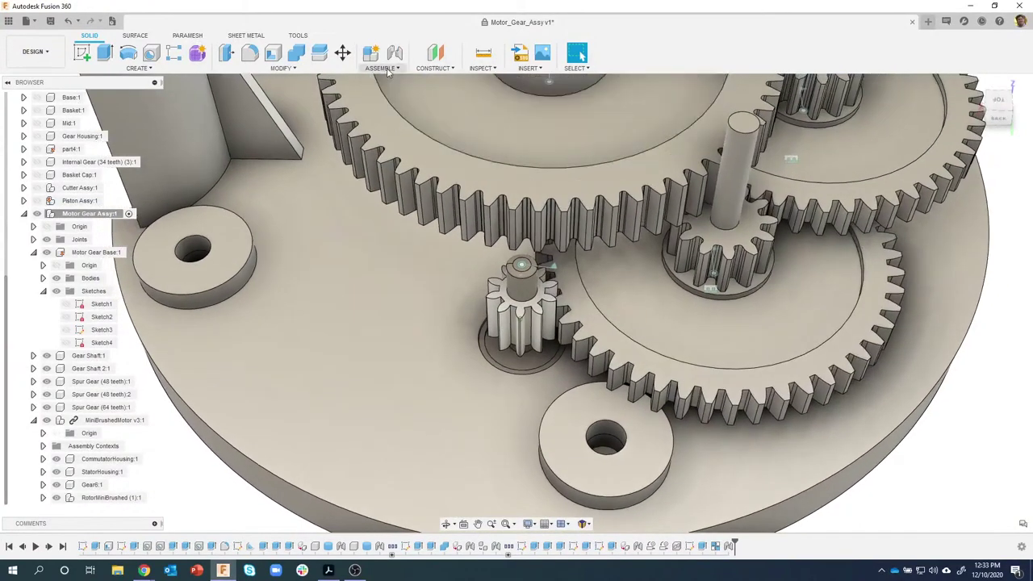
click(386, 69)
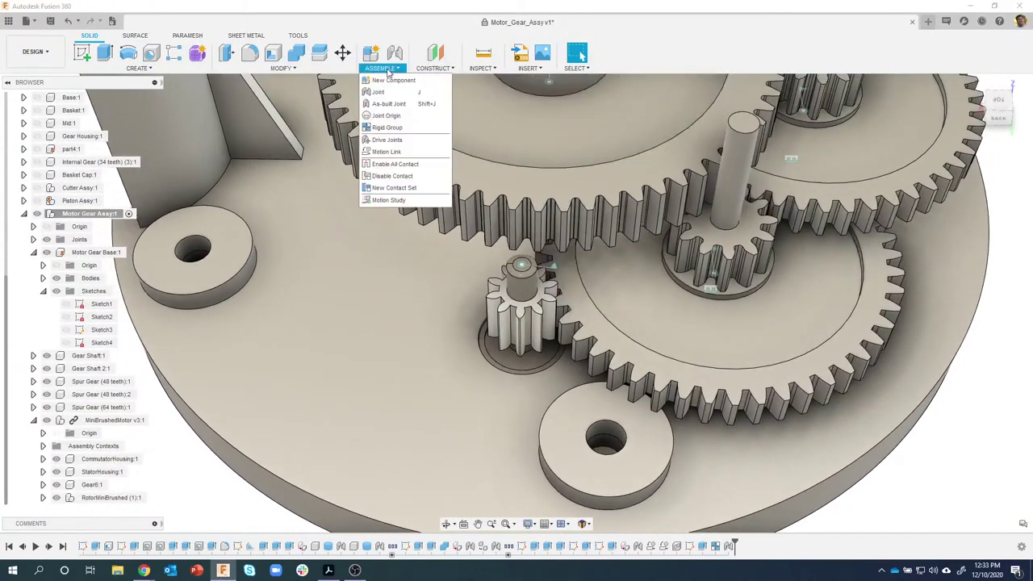
click(387, 152)
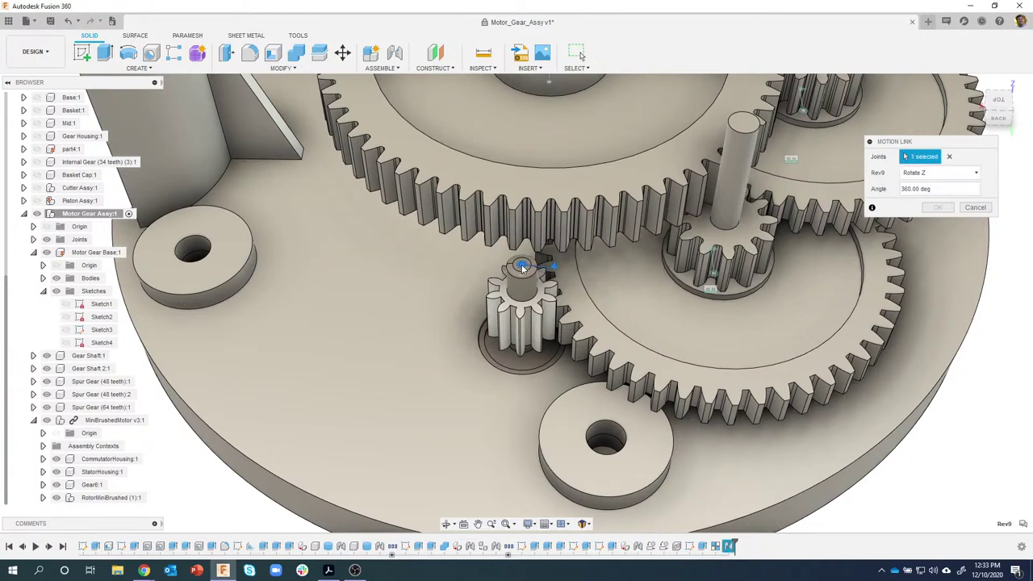
click(713, 276)
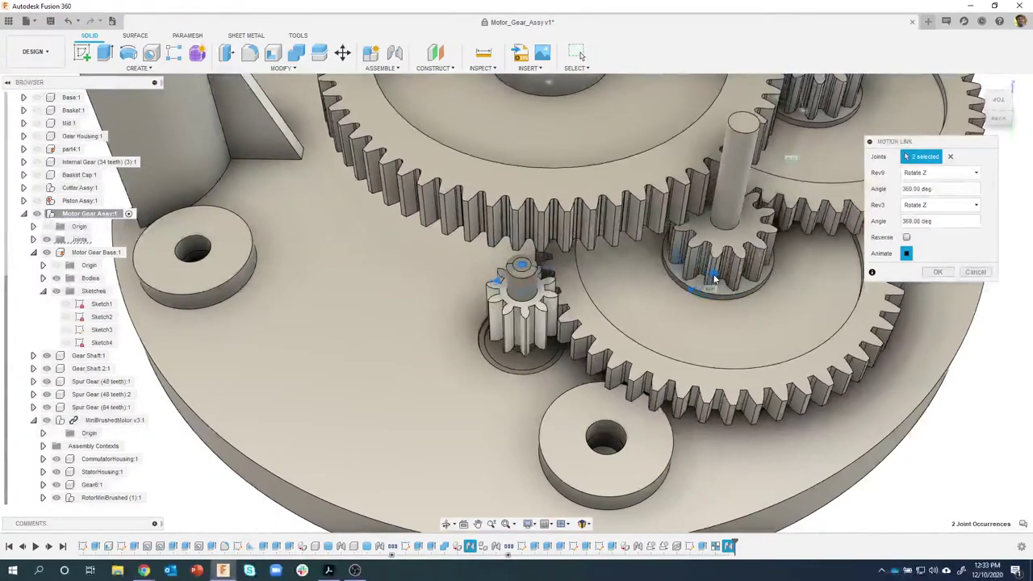
Set the large spur gear's angle in the motion link to 75 deg per 360 deg of the motor gear, and confirm the link
scroll(490, 302, up, 3)
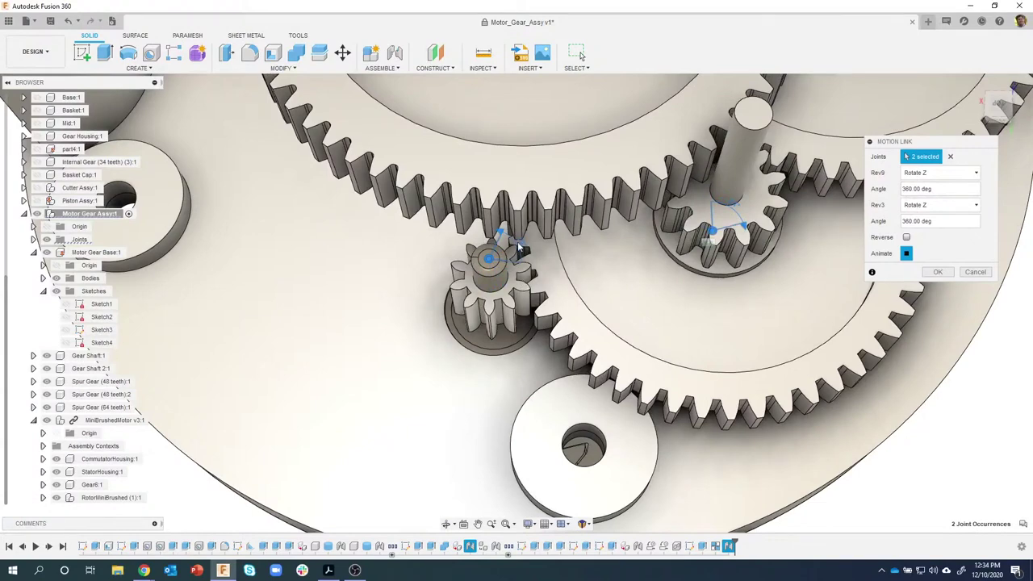
click(924, 221)
drag(934, 222, 888, 224)
text(75)
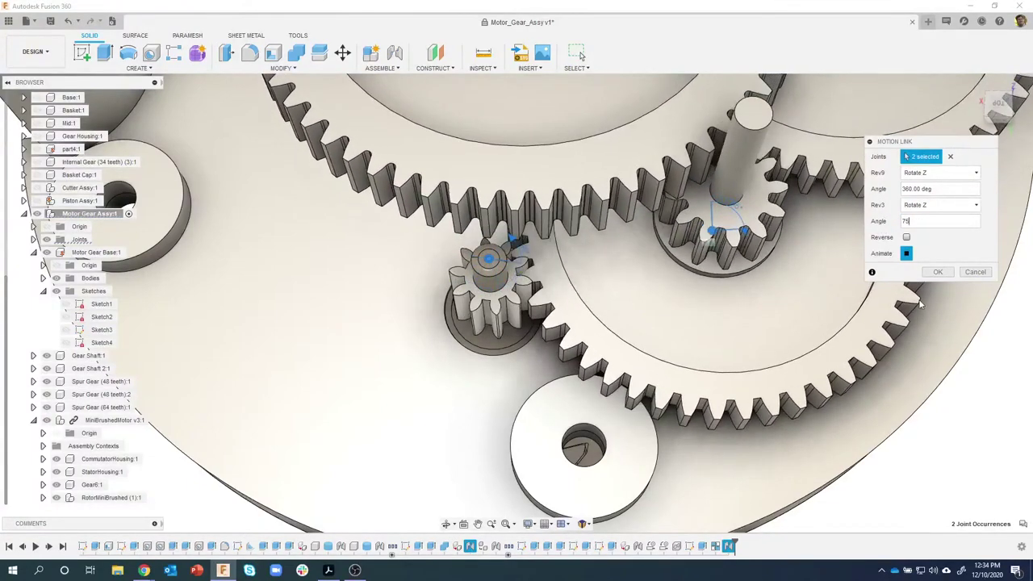
click(937, 273)
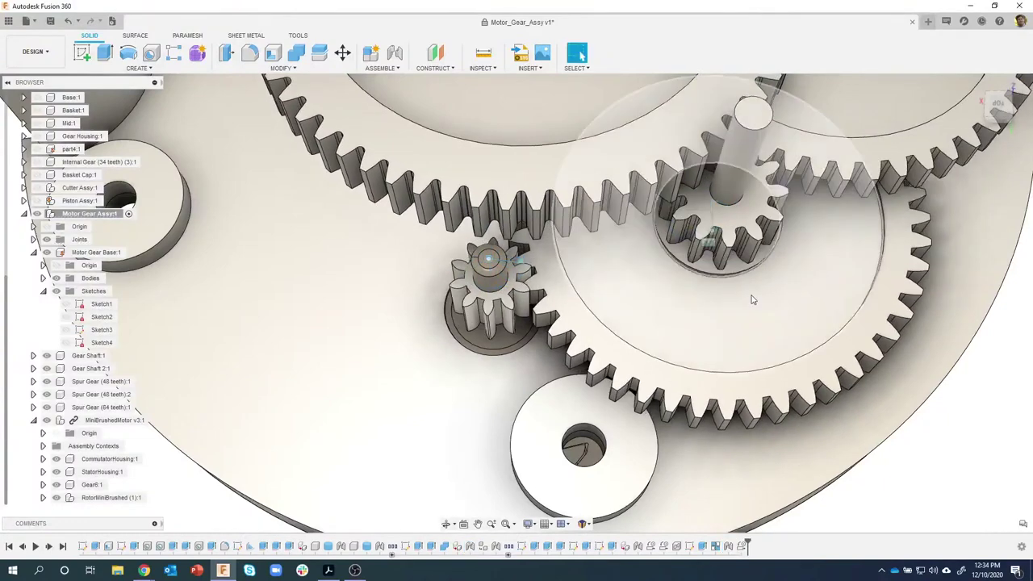
Activate the Motor Gear Base component and start a sketch on the recessed face of its underside
shift+middle_drag(546, 382, 513, 298)
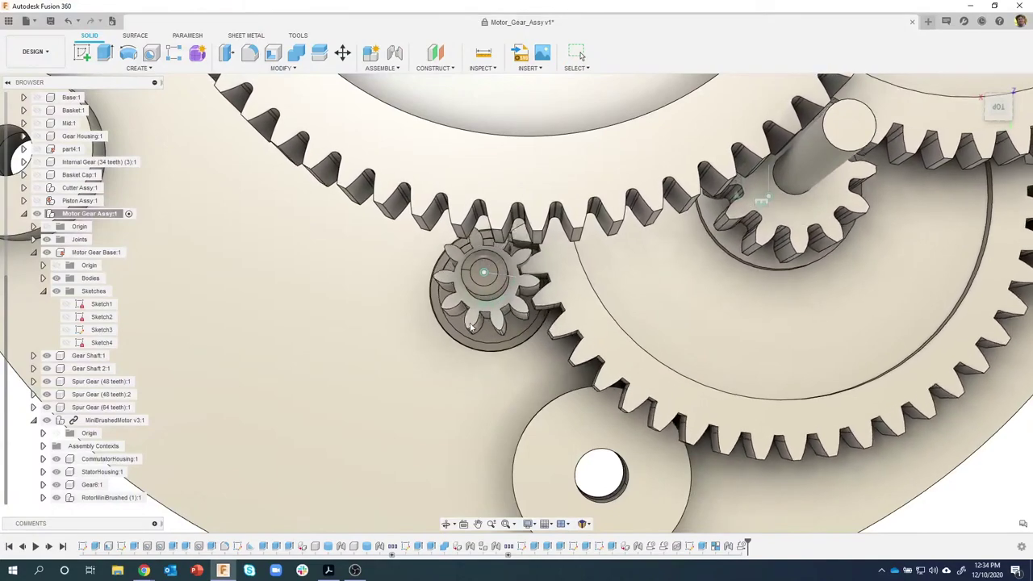
shift+middle_drag(451, 326, 507, 386)
scroll(517, 333, down, 3)
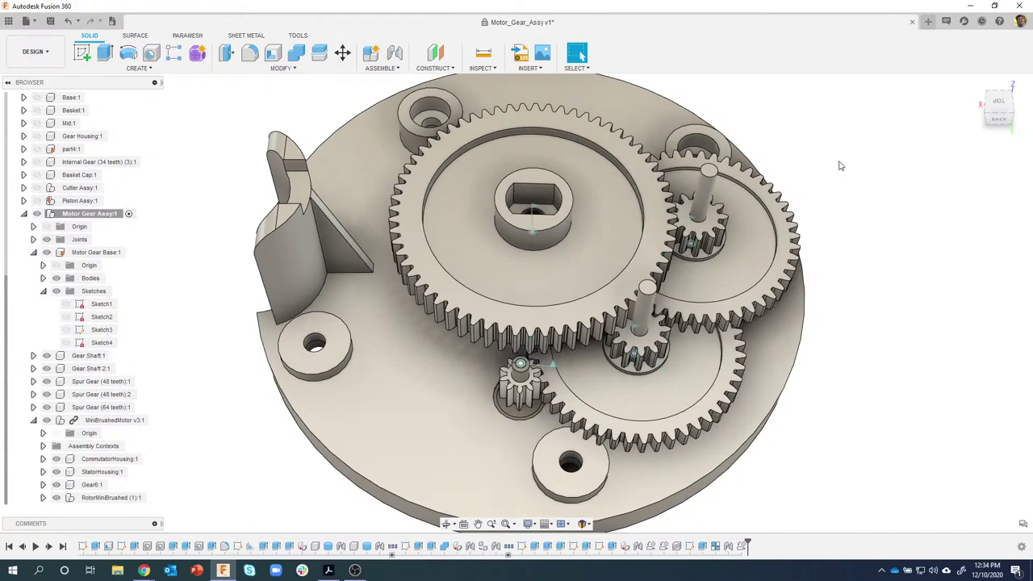
shift+middle_drag(898, 269, 462, 316)
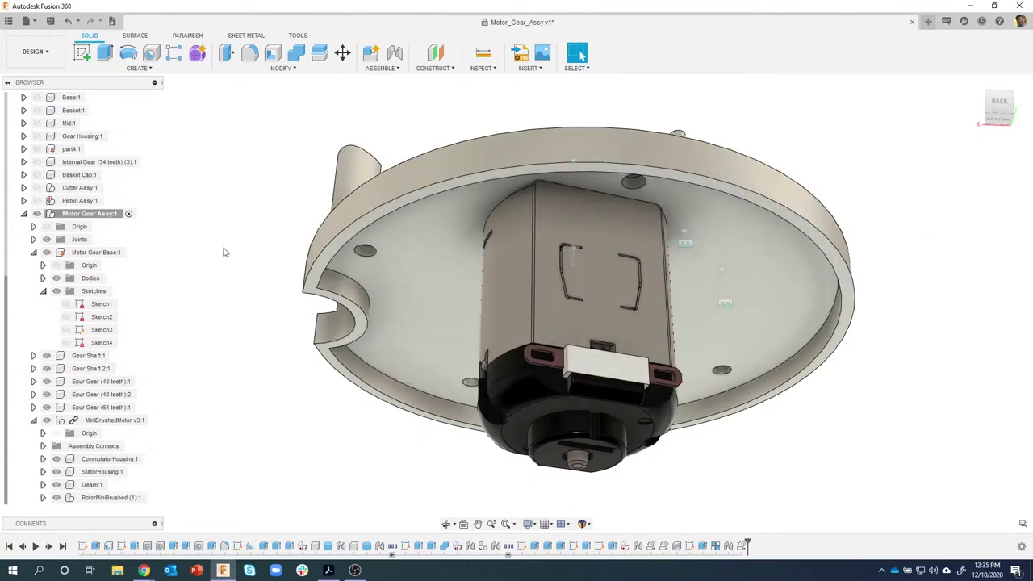
click(113, 253)
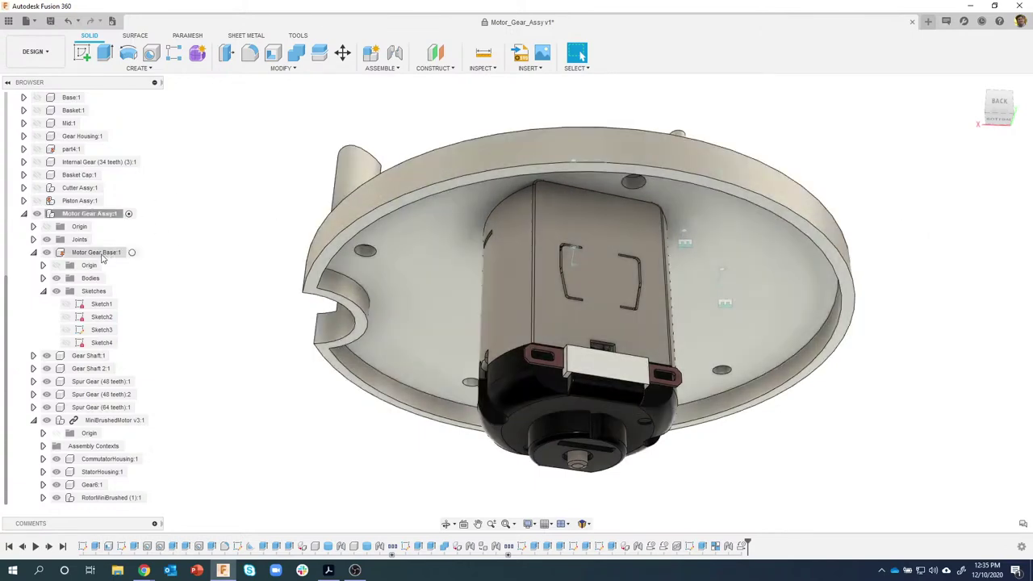
click(133, 253)
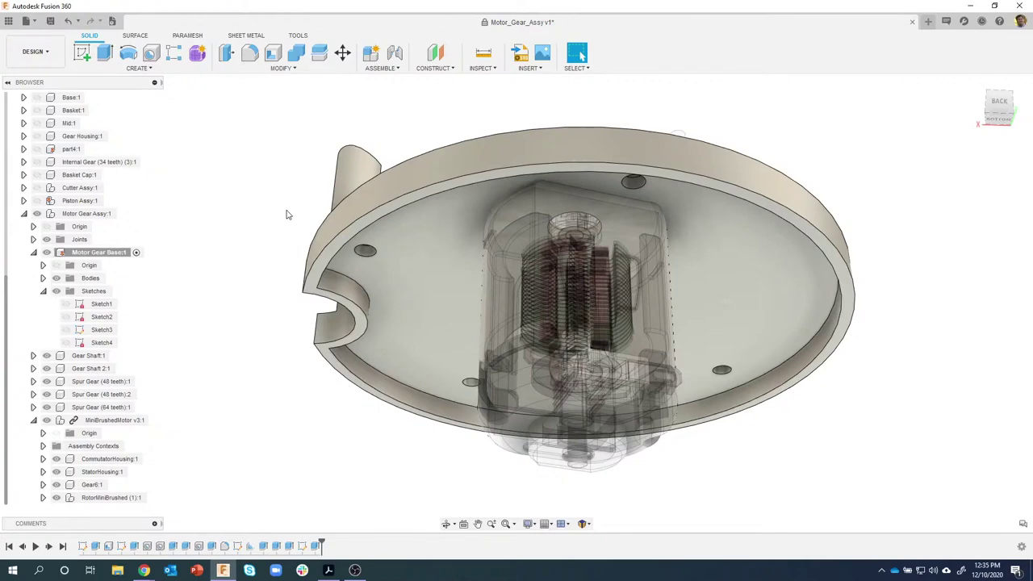
shift+middle_drag(287, 214, 446, 231)
click(445, 229)
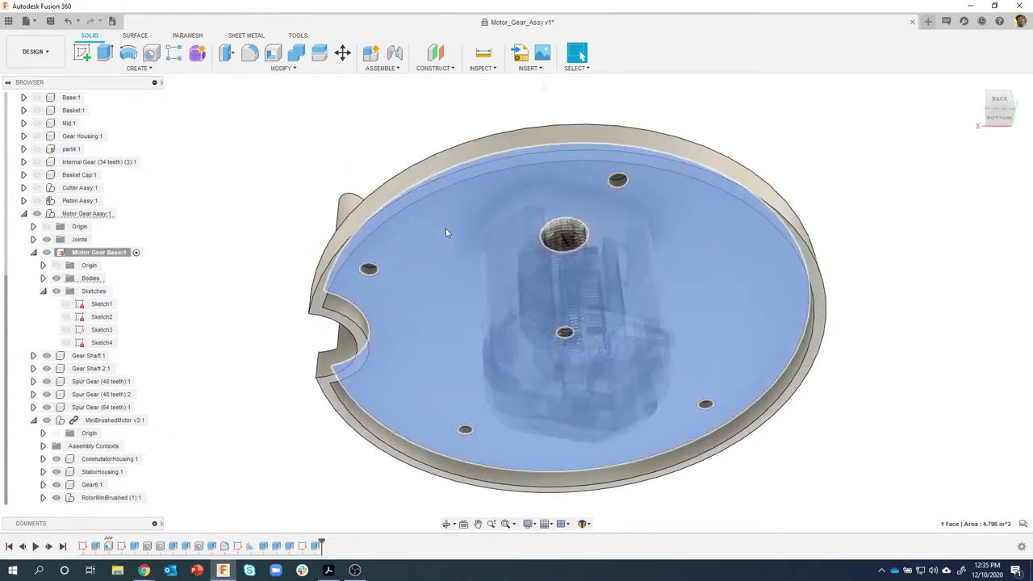
right_click(445, 229)
click(441, 284)
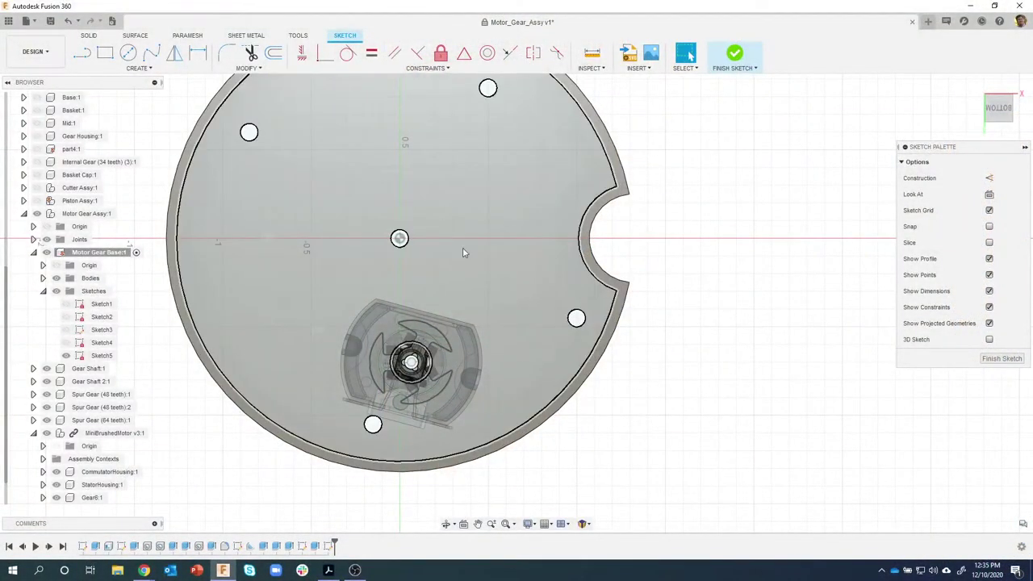
Project the motor's stator housing body into the sketch, using the Bodies selection filter with the projection link kept on
key(p)
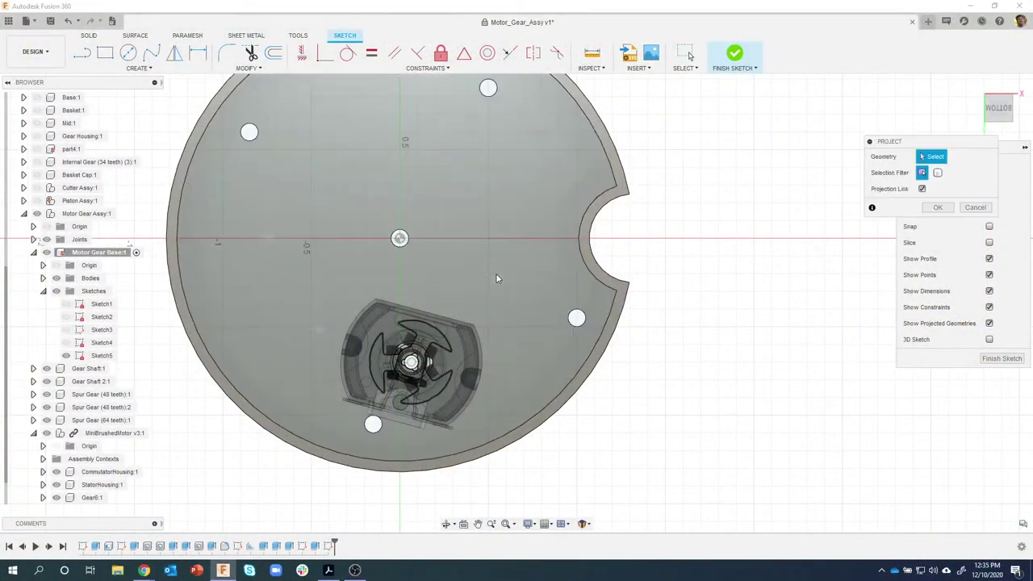
drag(937, 137, 799, 138)
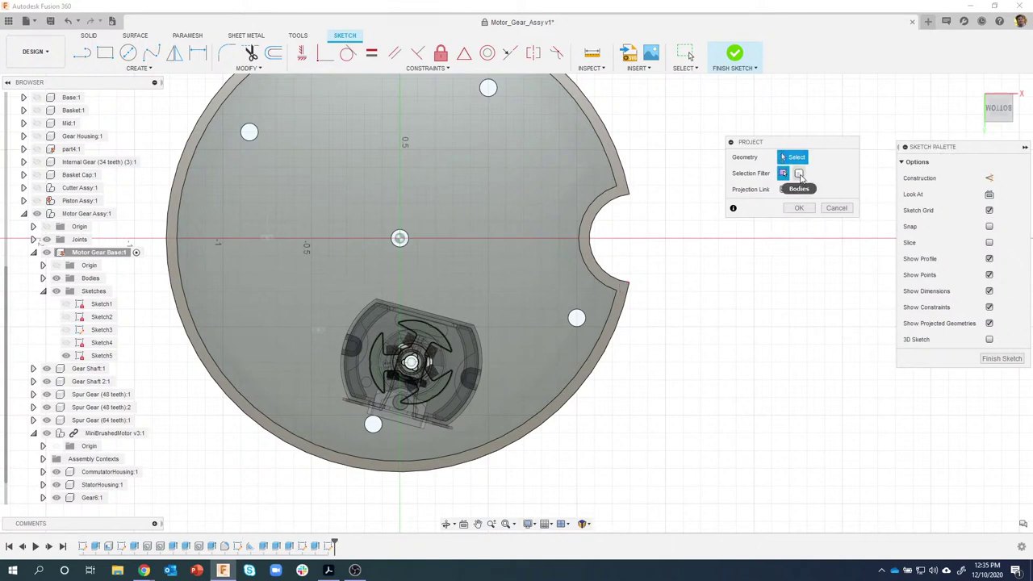
click(799, 174)
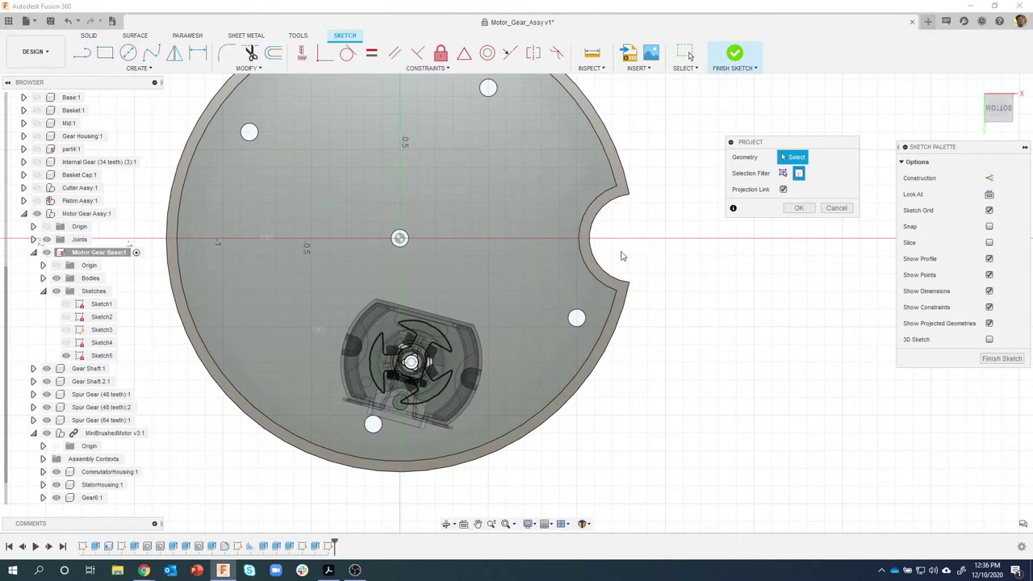
shift+middle_drag(656, 256, 358, 308)
scroll(383, 292, up, 5)
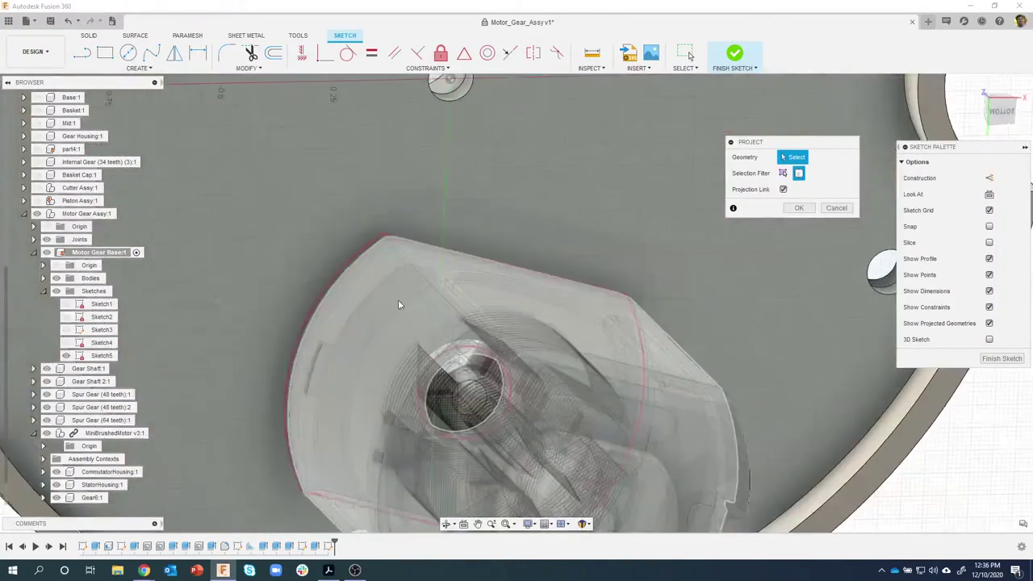
click(447, 262)
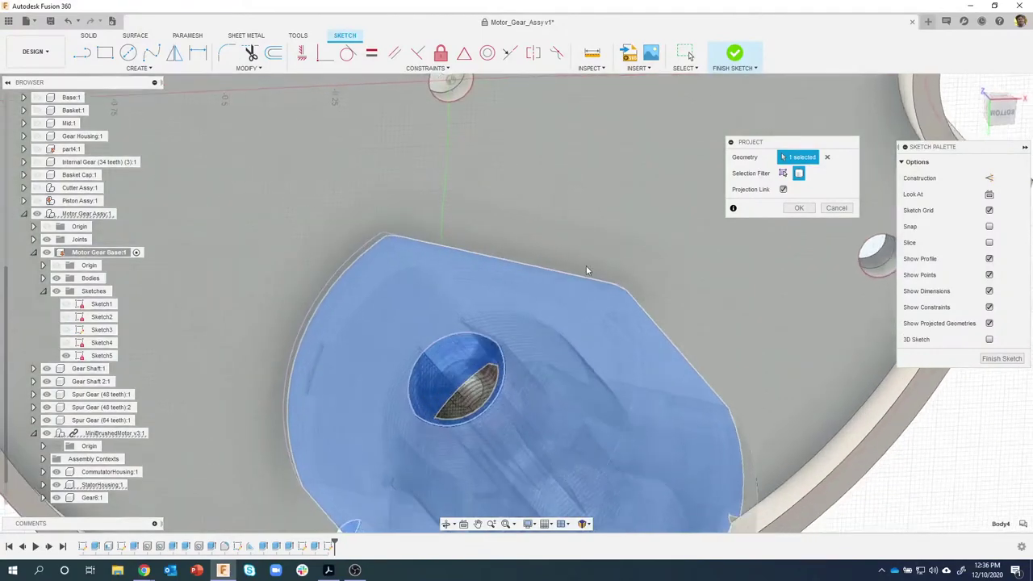
shift+middle_drag(586, 265, 806, 291)
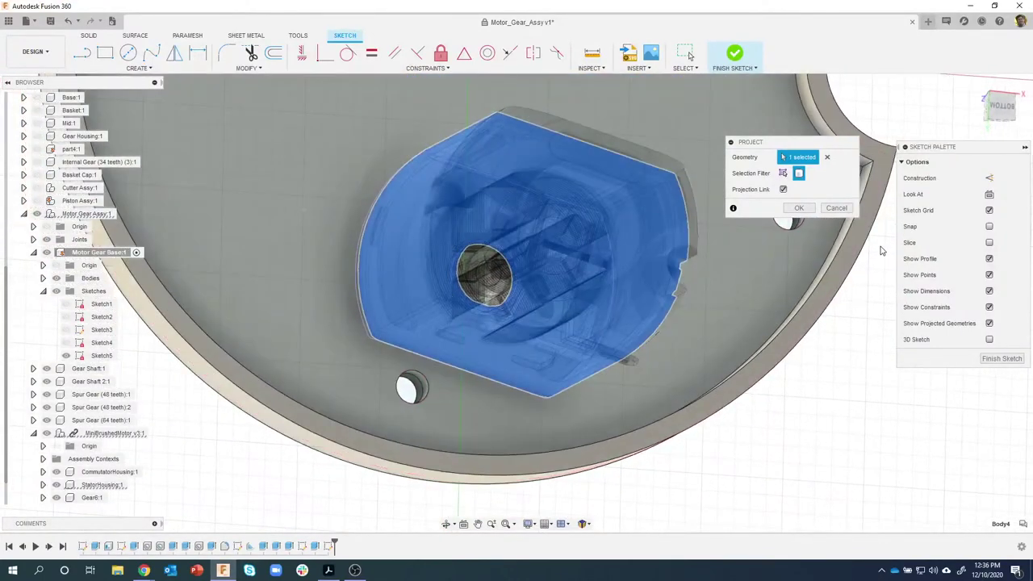
click(805, 206)
click(801, 208)
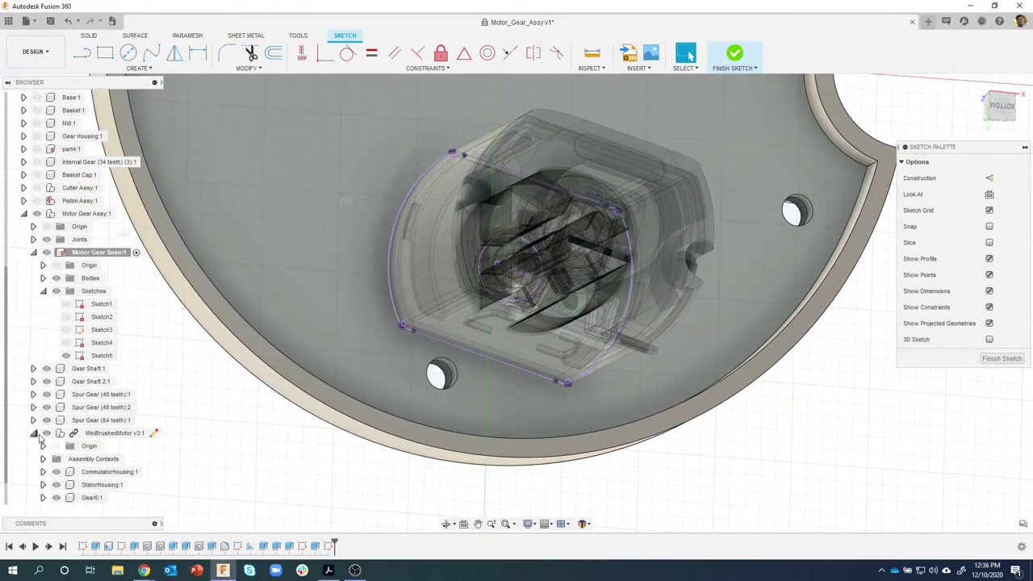
Hide the mini brushed motor and offset the projected housing outline outward by 0.03 in
click(46, 433)
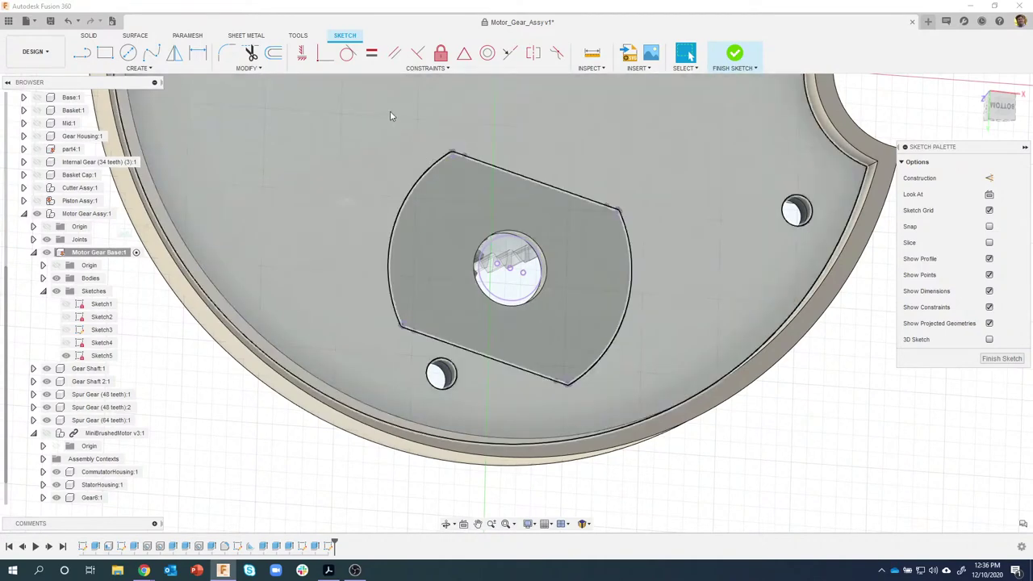
click(273, 53)
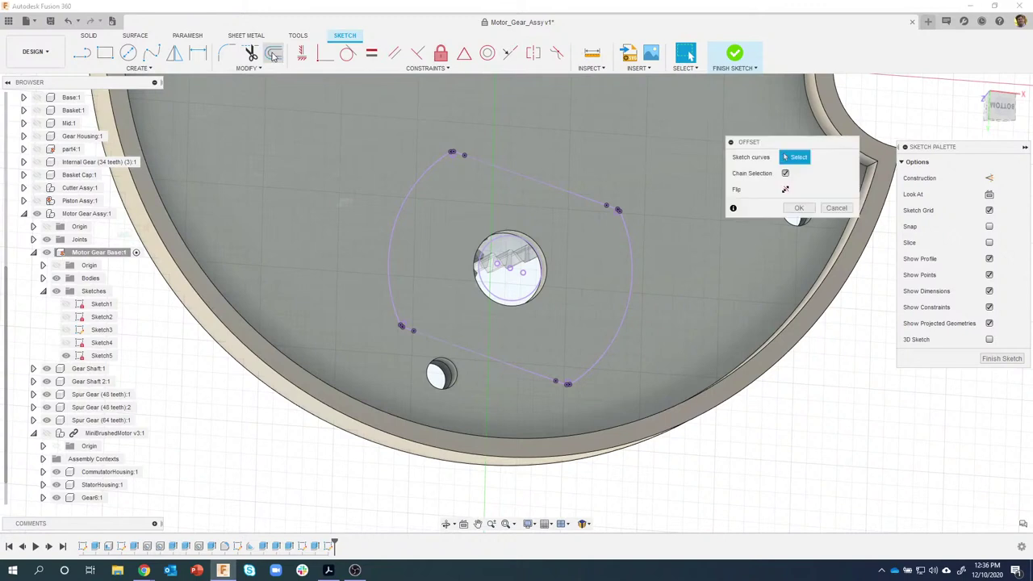
click(414, 179)
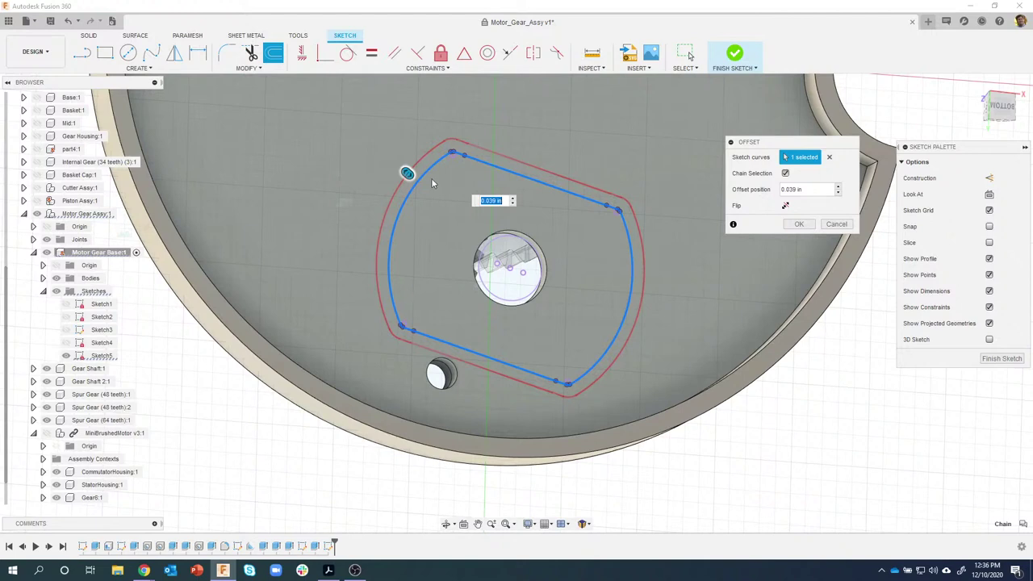
drag(408, 174, 400, 167)
click(829, 190)
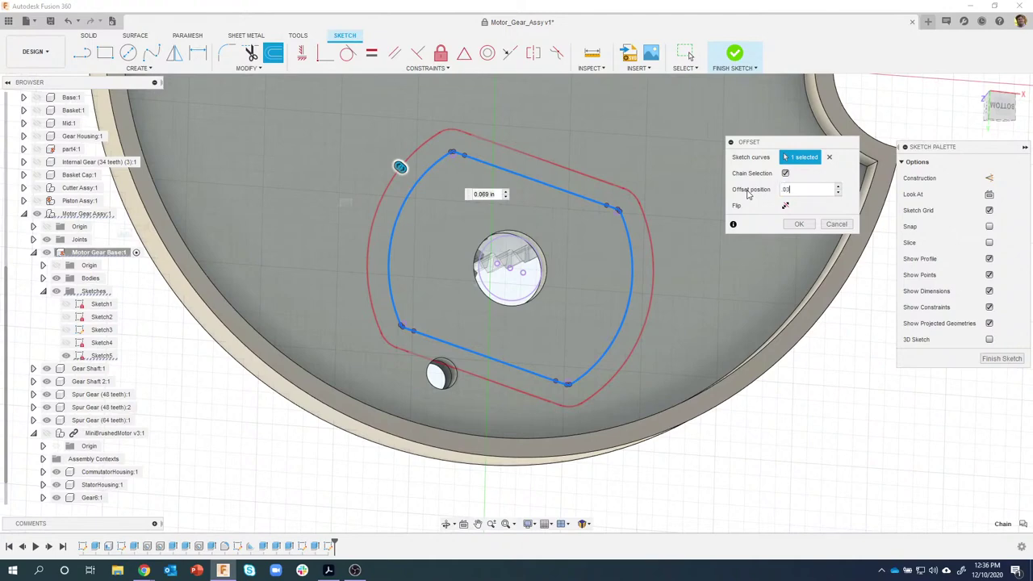
key(Return)
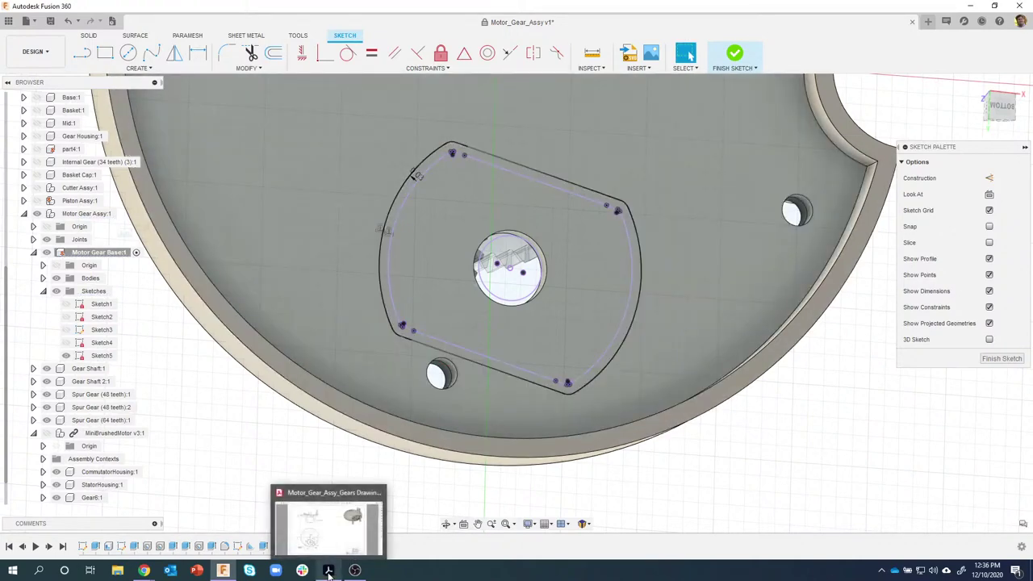
Switch to the PDF drawing in Acrobat, examine the motor mount dimensions on the Motor Gear Base sheet, and return to Fusion 360
click(328, 571)
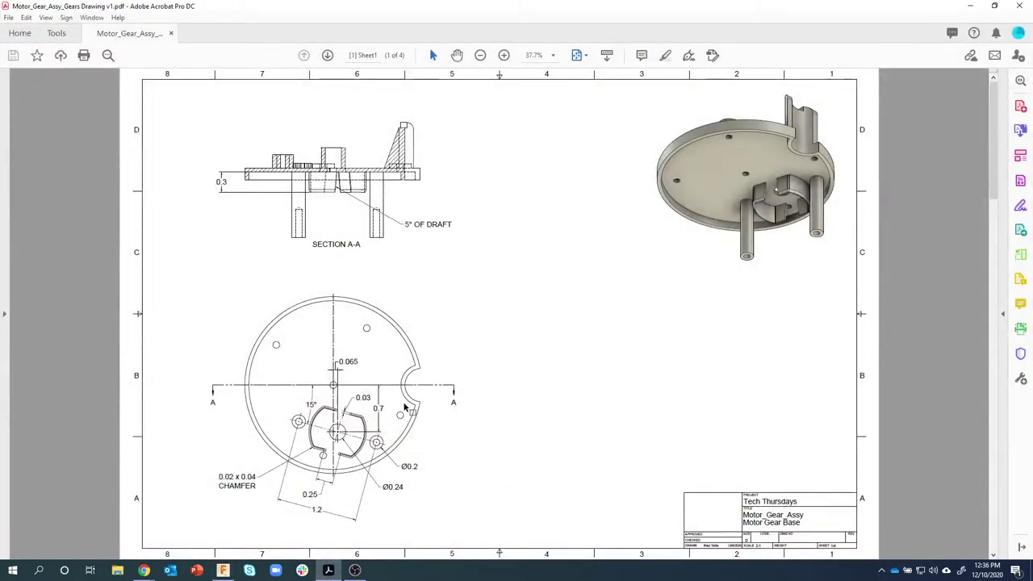
scroll(321, 448, down, 3)
scroll(323, 450, up, 3)
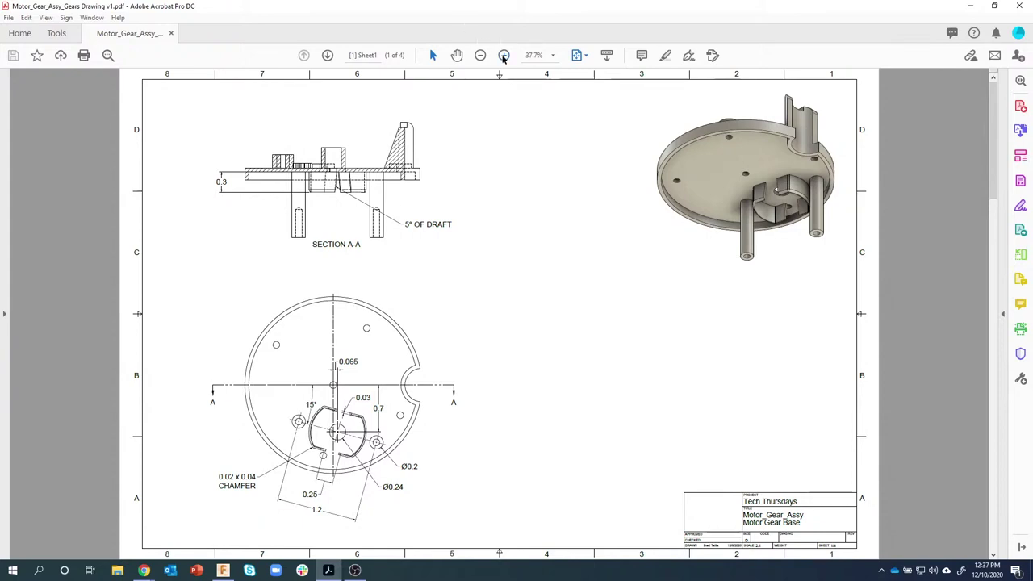
click(504, 55)
click(503, 55)
drag(992, 118, 989, 219)
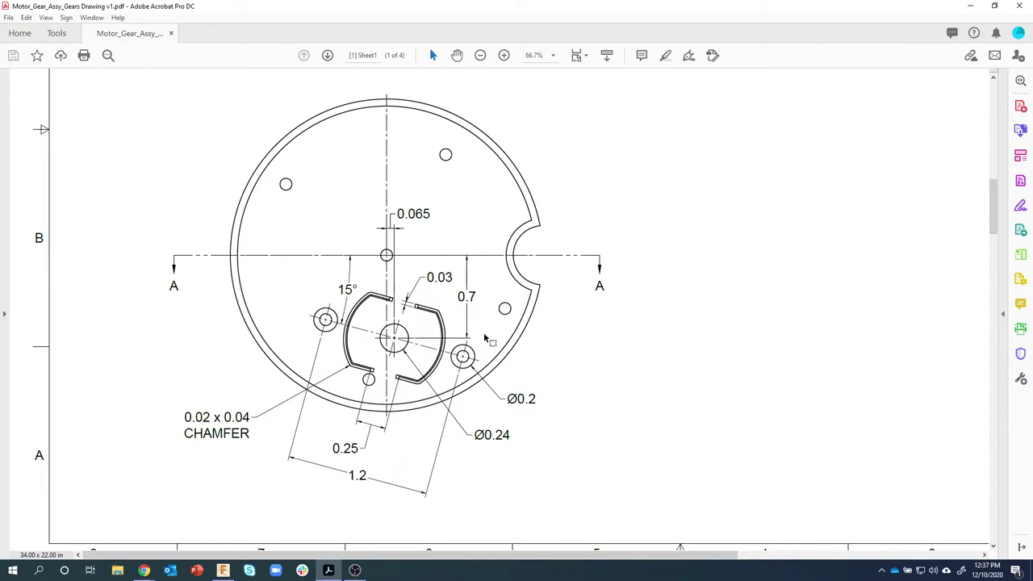
key(alt+Tab)
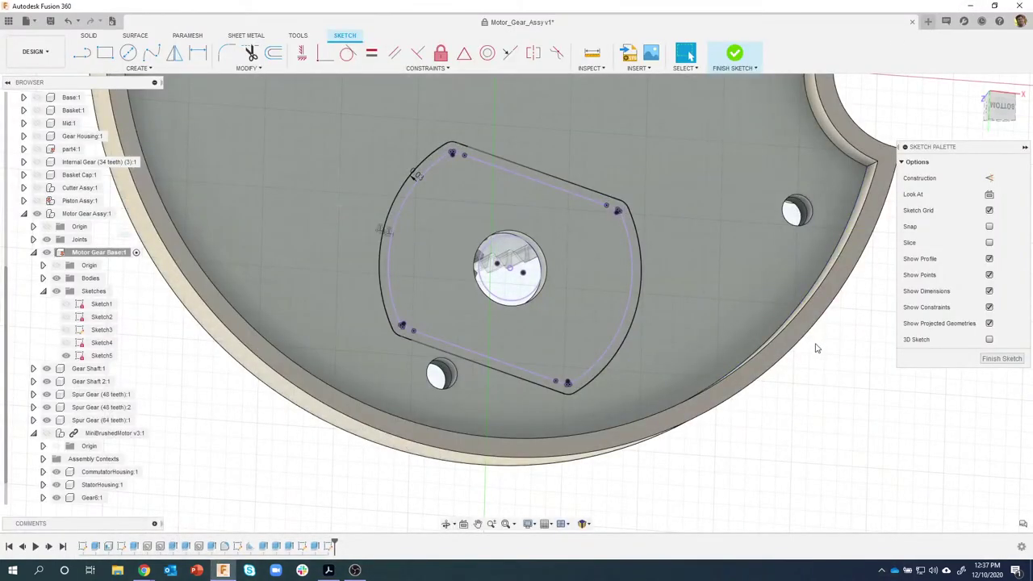
Finish the sketch and extrude the ring profile around the motor outline 0.3 in away from the base, joined to it
shift+middle_drag(836, 296, 810, 294)
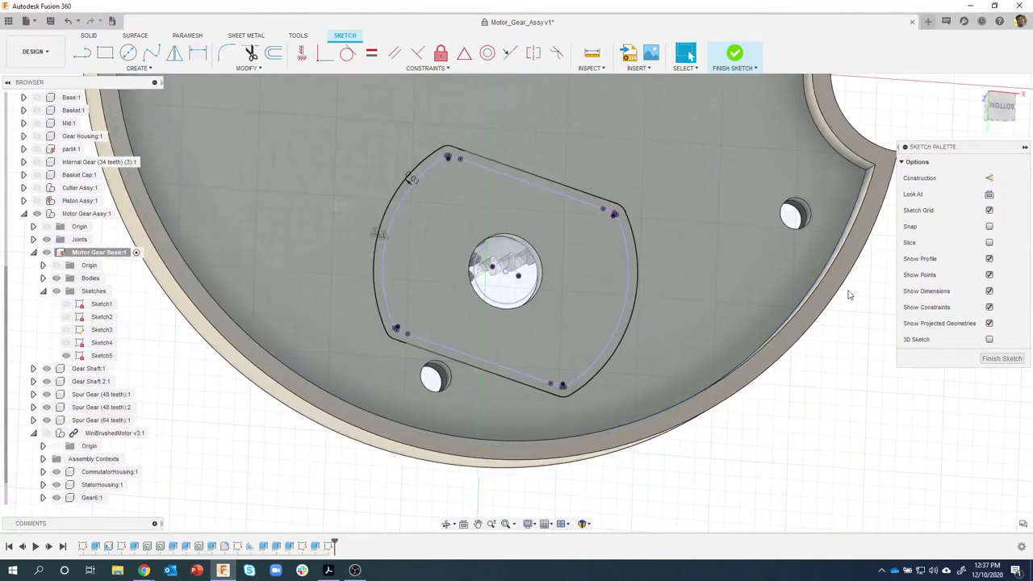
click(1001, 358)
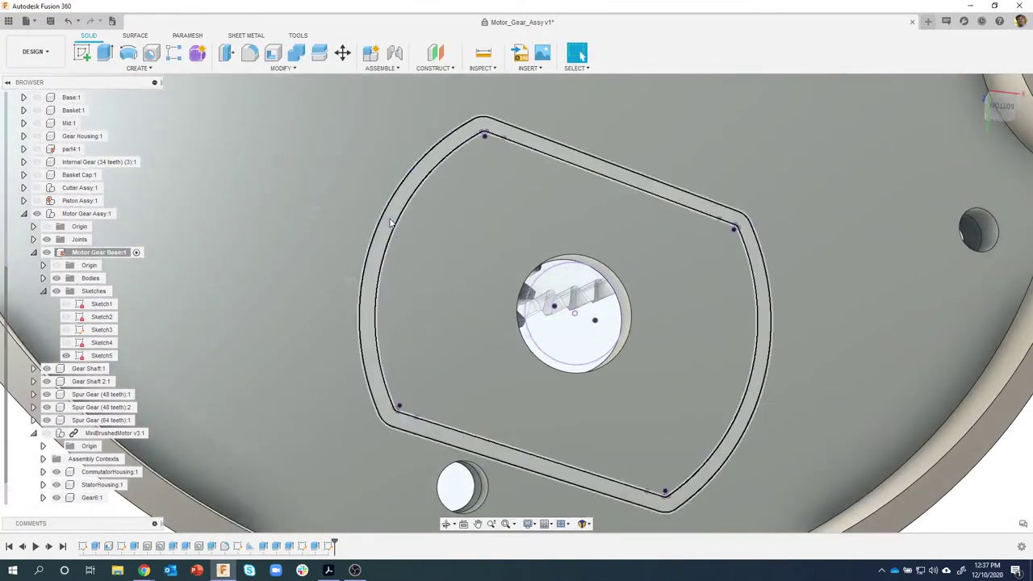
click(390, 220)
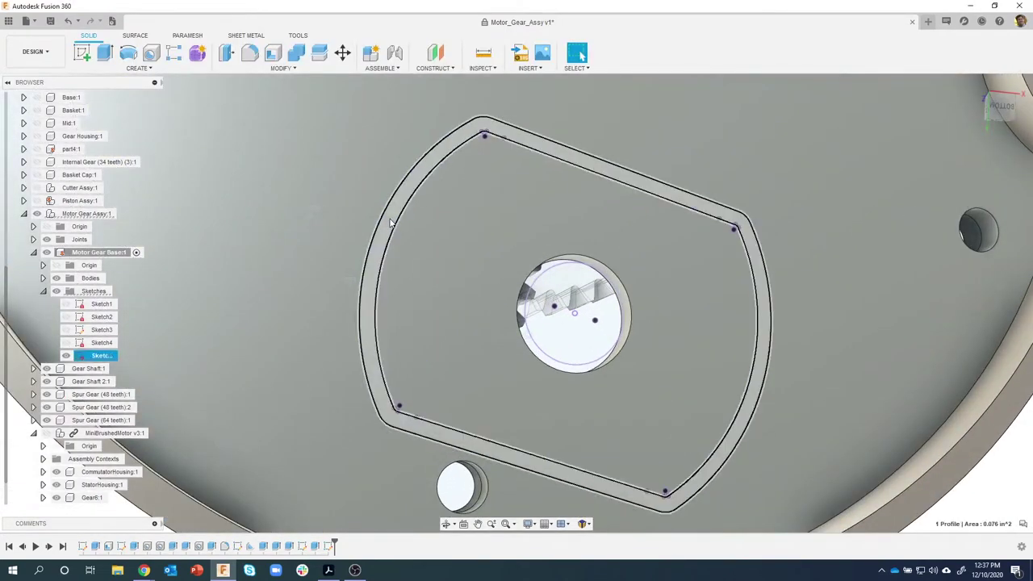
right_click(391, 224)
click(375, 251)
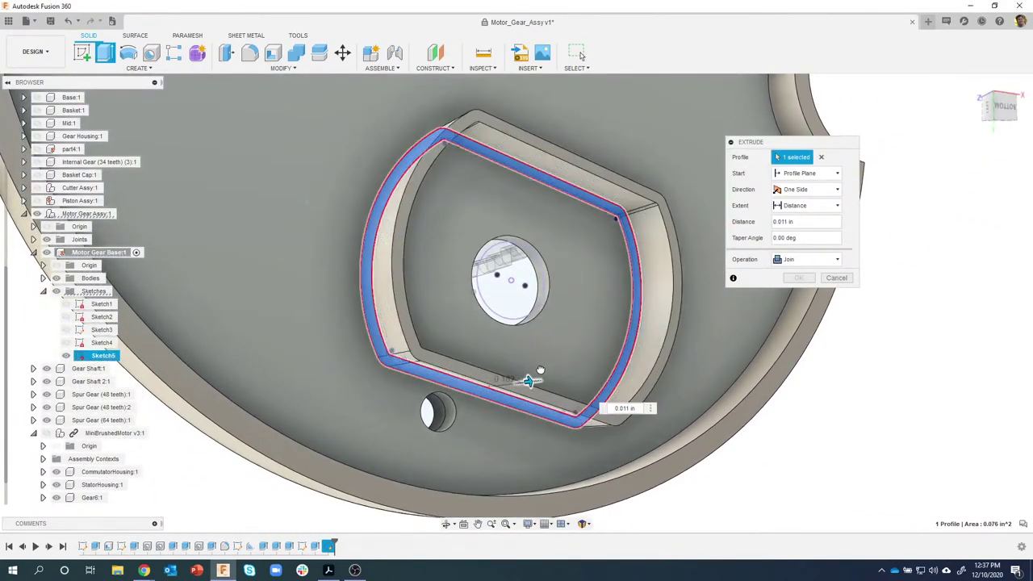
drag(529, 380, 555, 371)
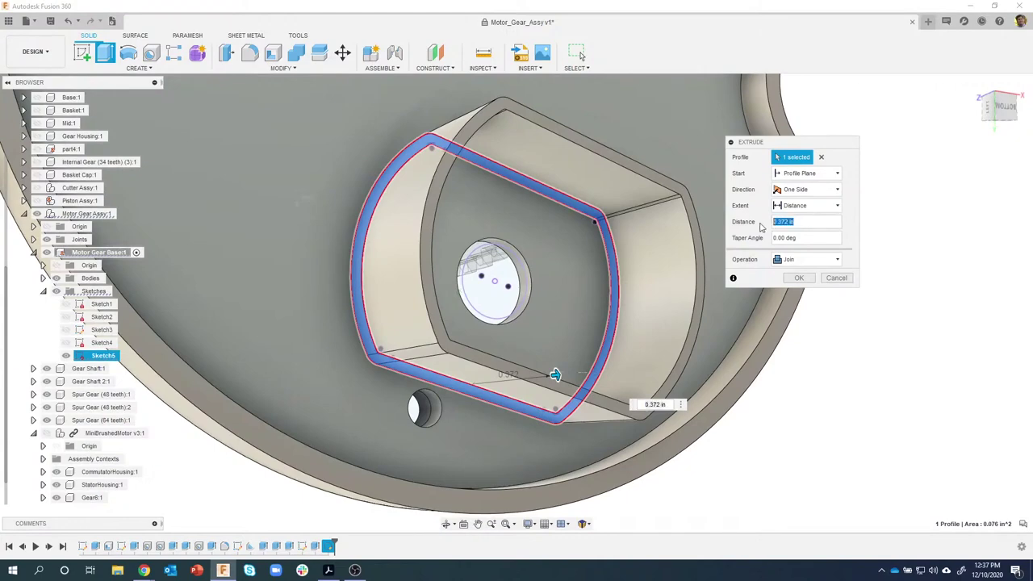
text(.3)
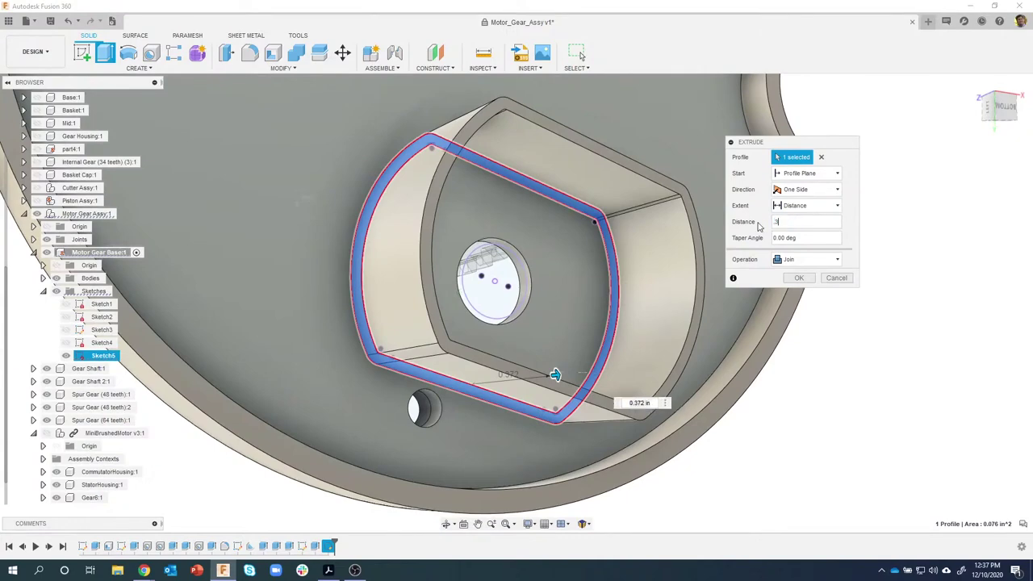
shift+middle_drag(473, 230, 767, 258)
scroll(722, 283, down, 3)
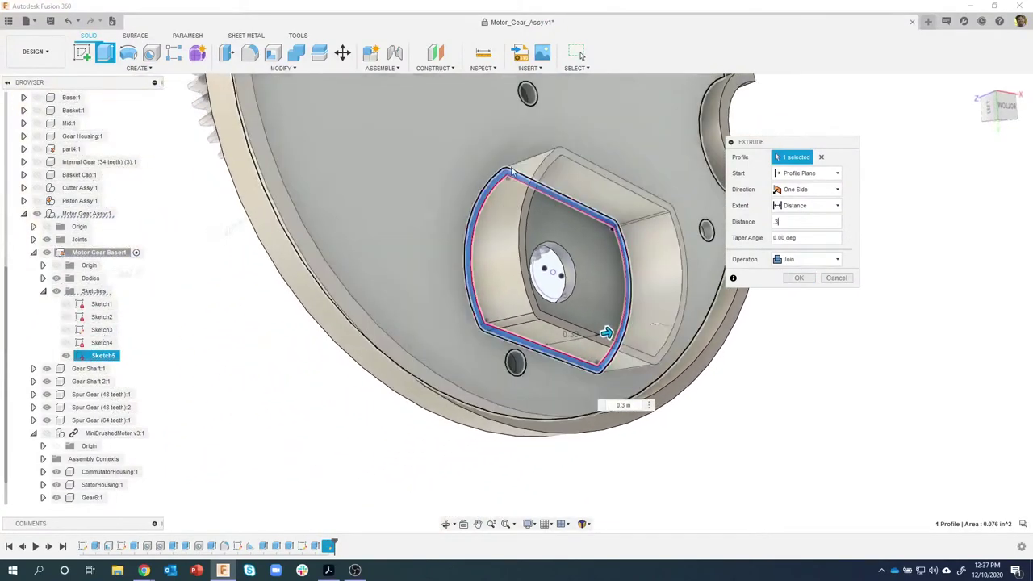
click(797, 278)
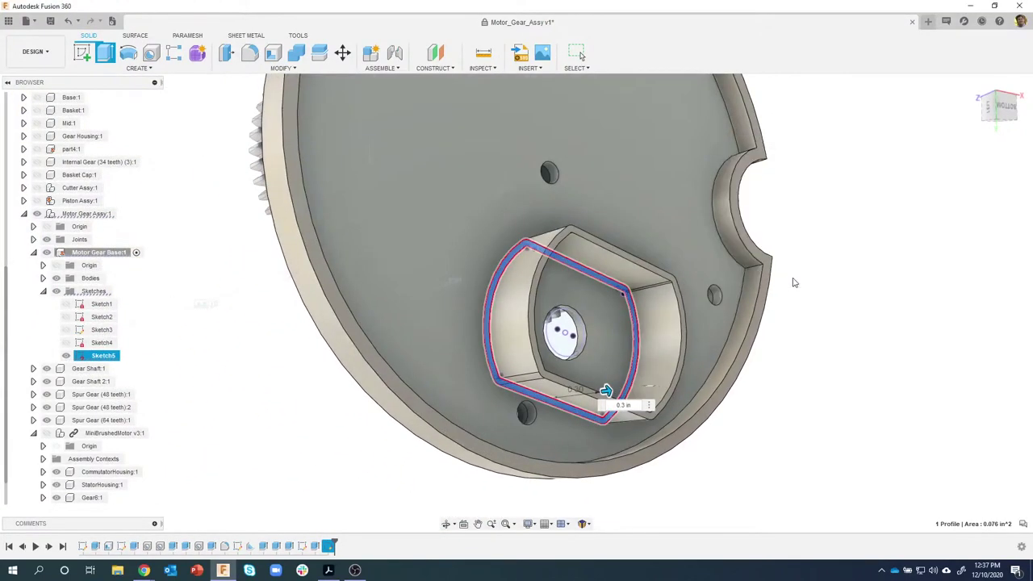
Show the mini brushed motor to check its fit inside the extruded wall, and hide it again
scroll(882, 341, up, 5)
scroll(853, 343, down, 3)
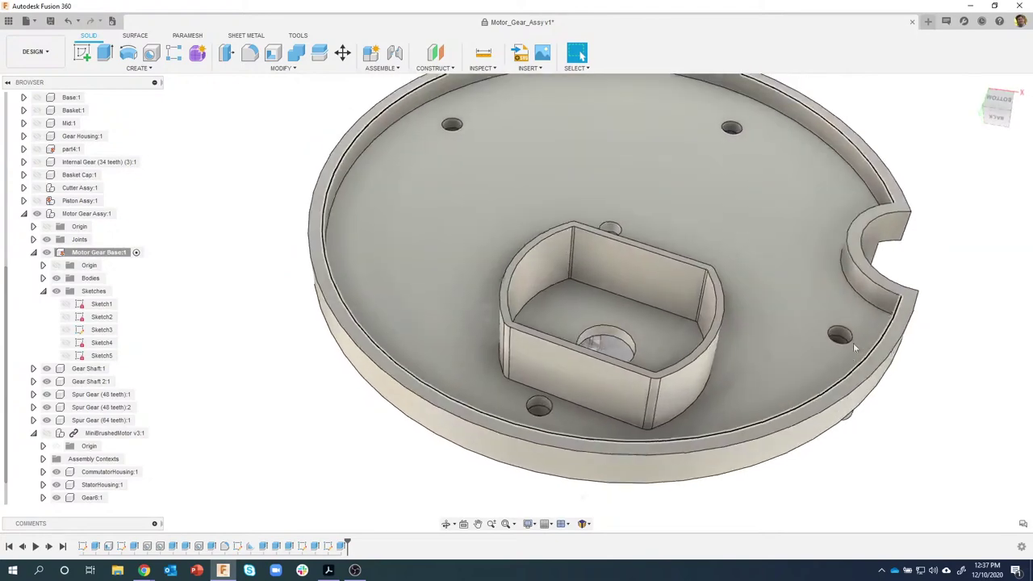
scroll(253, 376, up, 3)
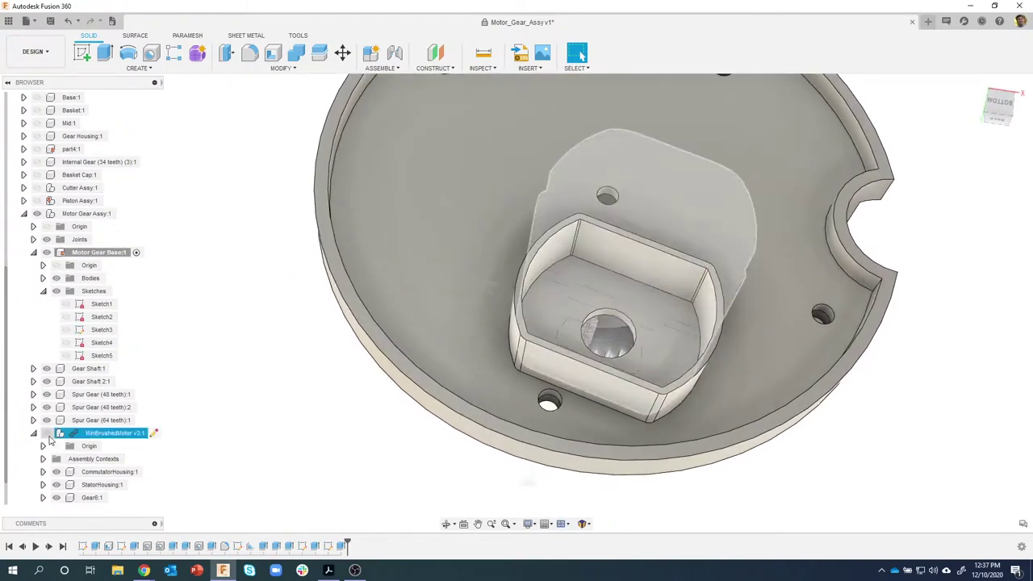
click(48, 434)
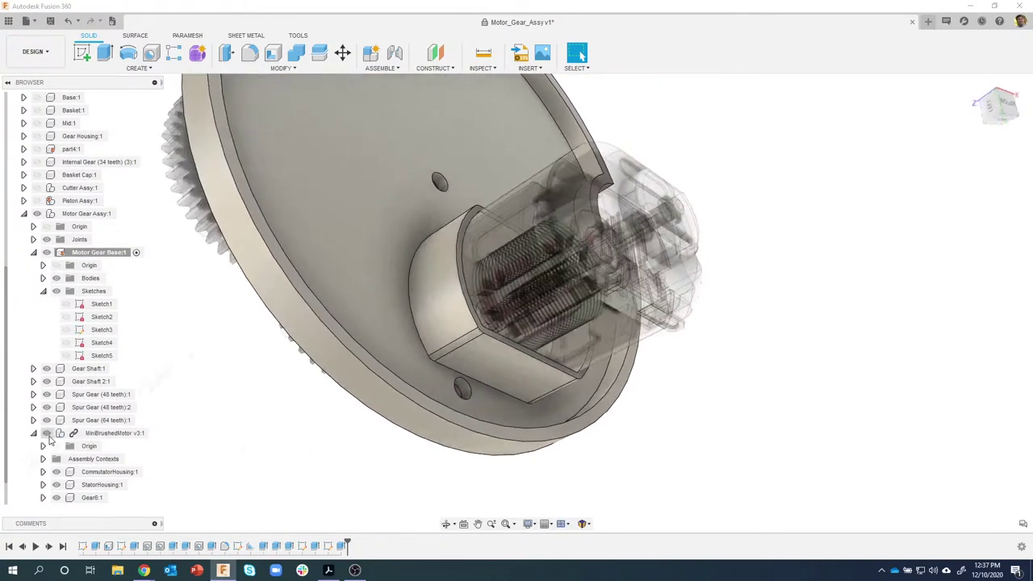
click(47, 433)
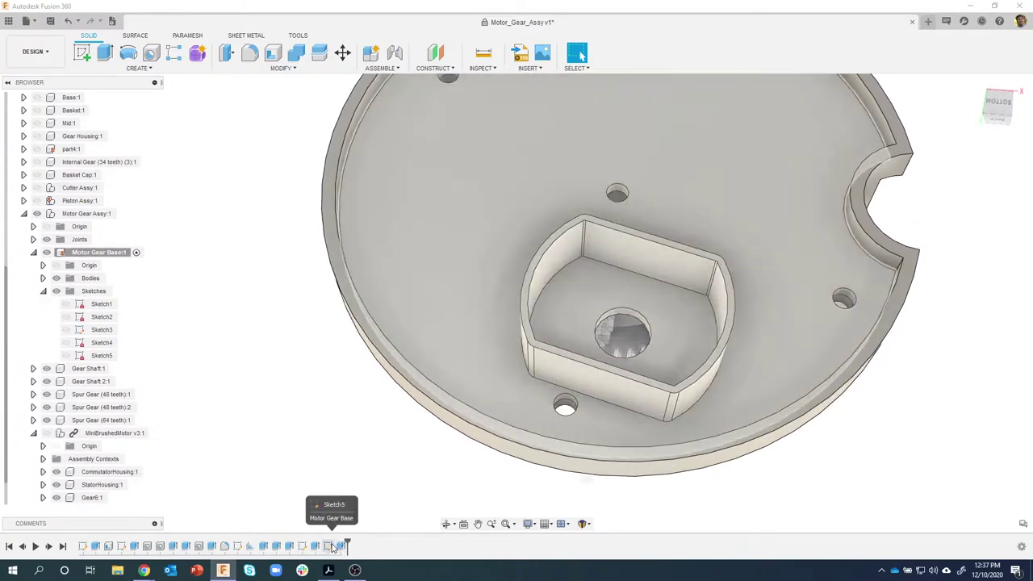
Reopen the motor outline sketch for editing, then examine the mount's gap and section dimensions in the Acrobat PDF drawing and return to Fusion 360
right_click(332, 546)
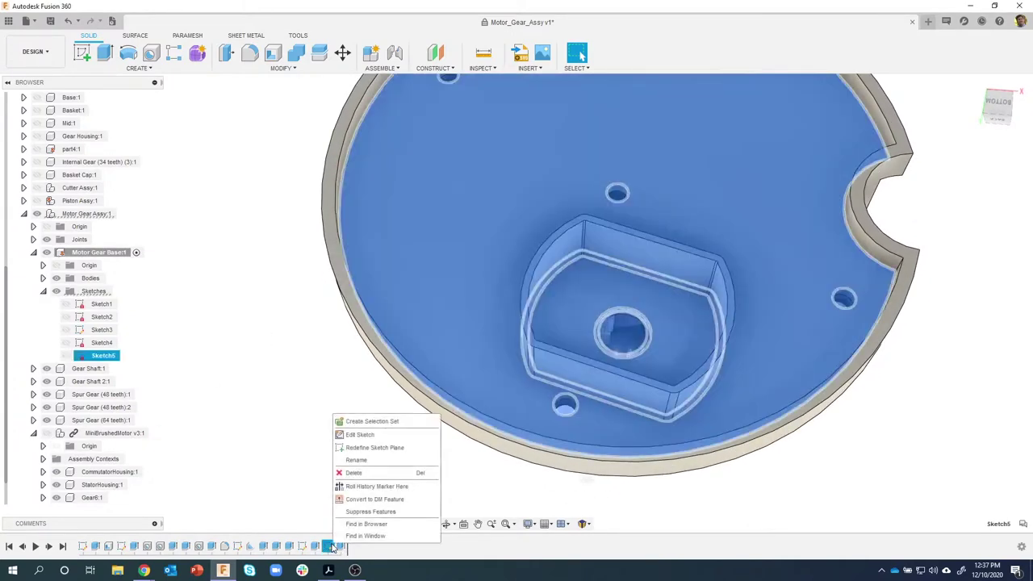
click(362, 443)
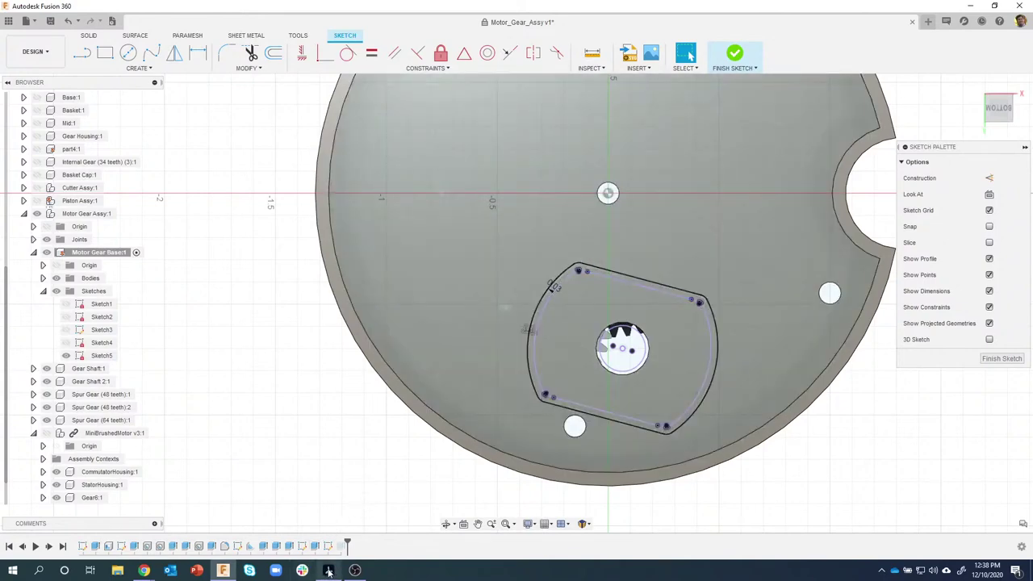
click(327, 569)
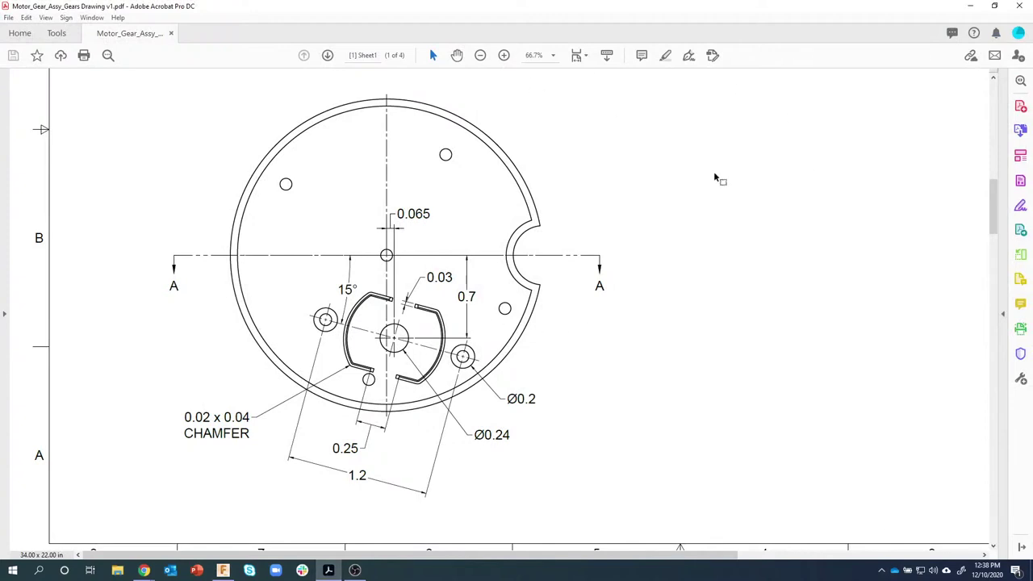
scroll(936, 221, up, 3)
scroll(816, 257, up, 5)
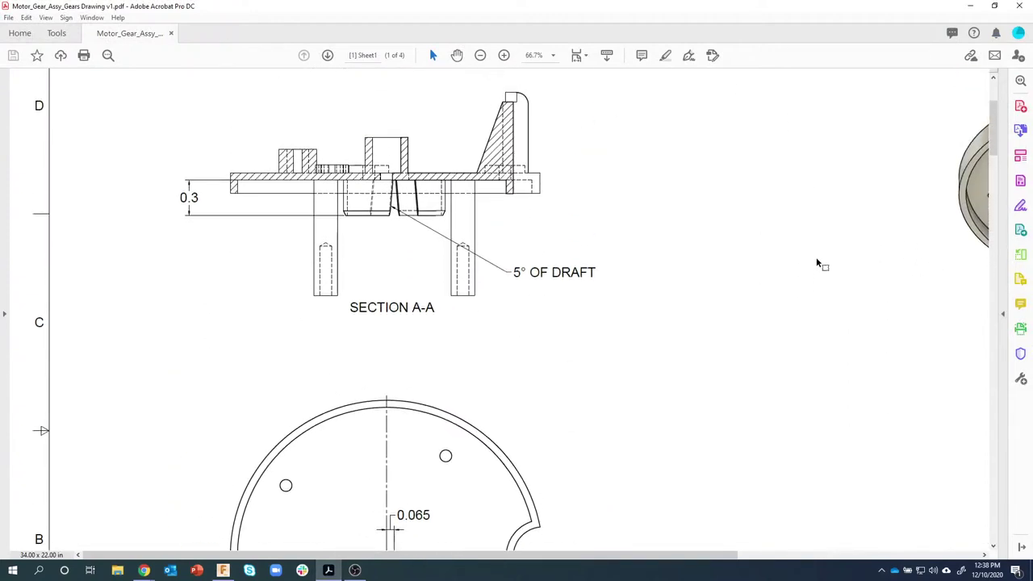
drag(484, 555, 659, 555)
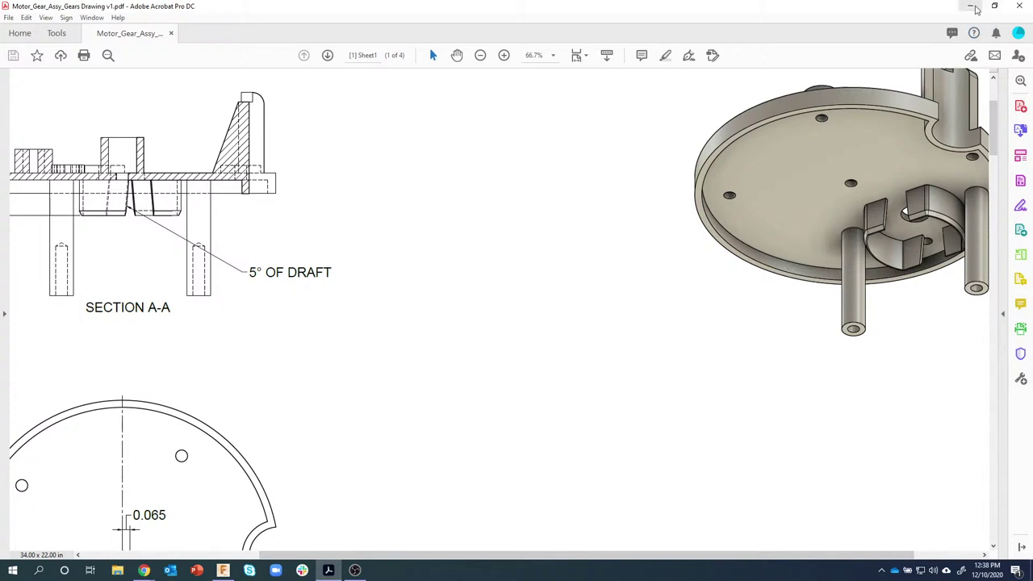
scroll(315, 426, down, 5)
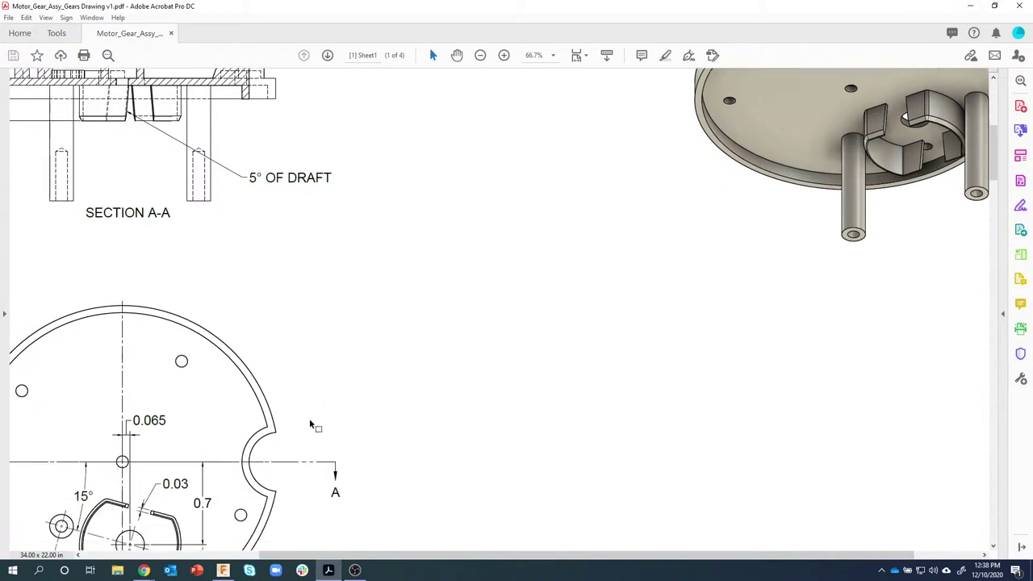
scroll(296, 429, down, 1)
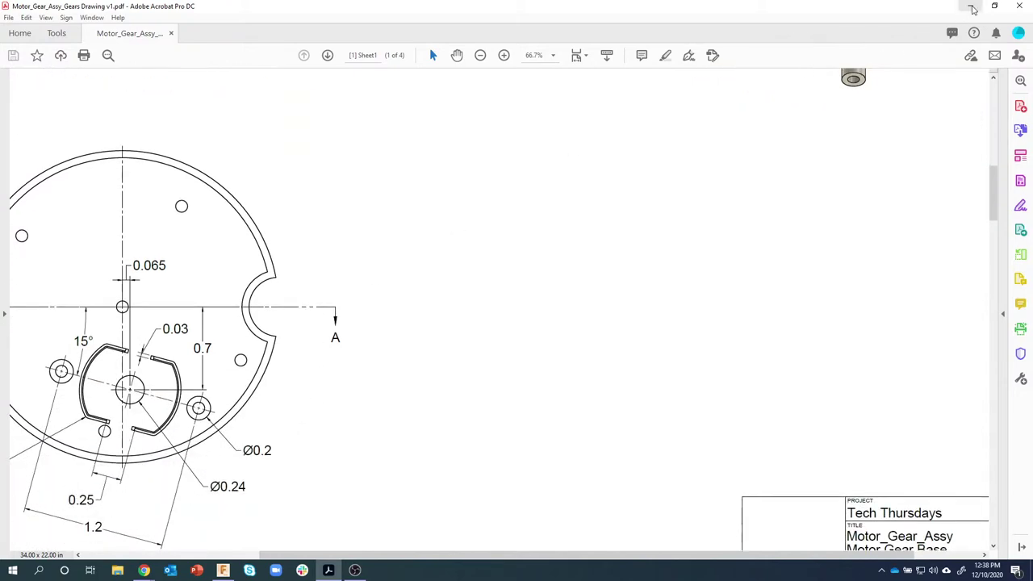
click(971, 7)
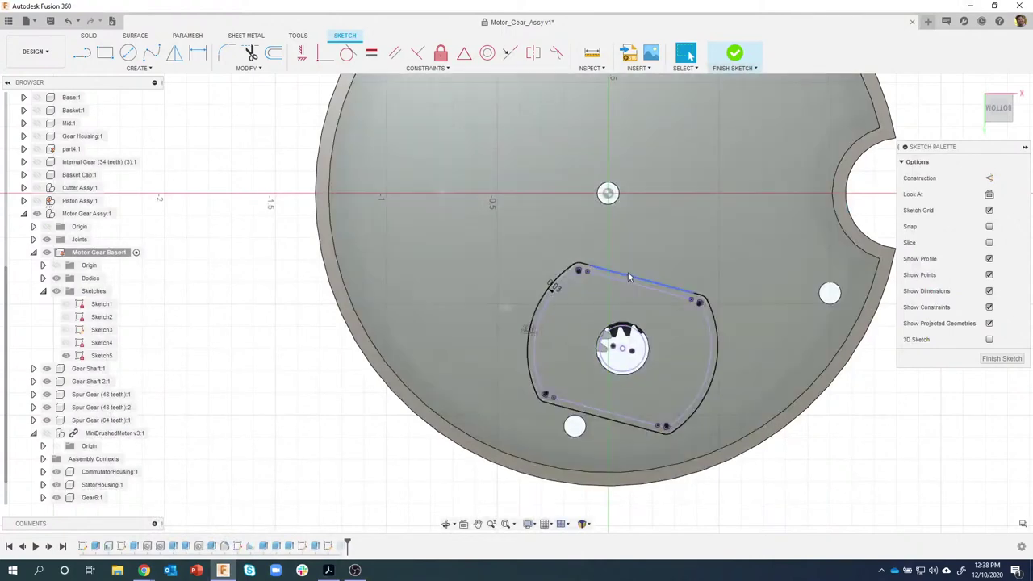
scroll(783, 466, up, 2)
scroll(777, 468, up, 1)
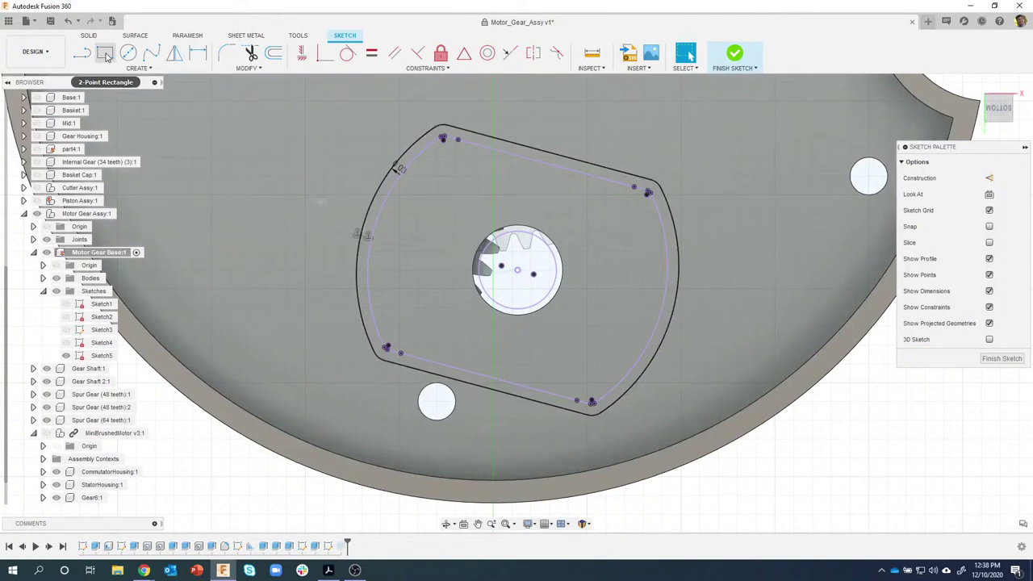
click(105, 54)
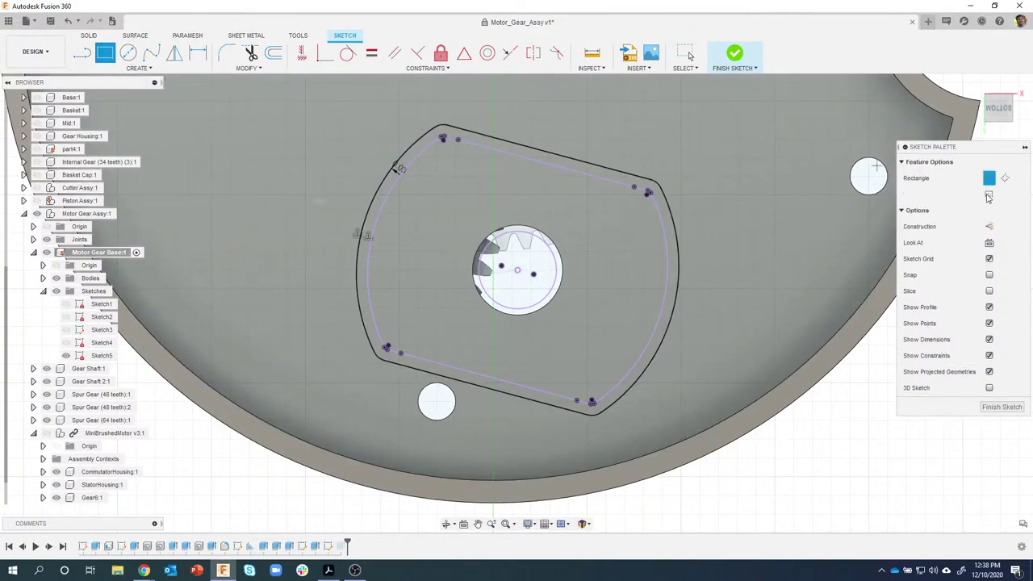
click(989, 196)
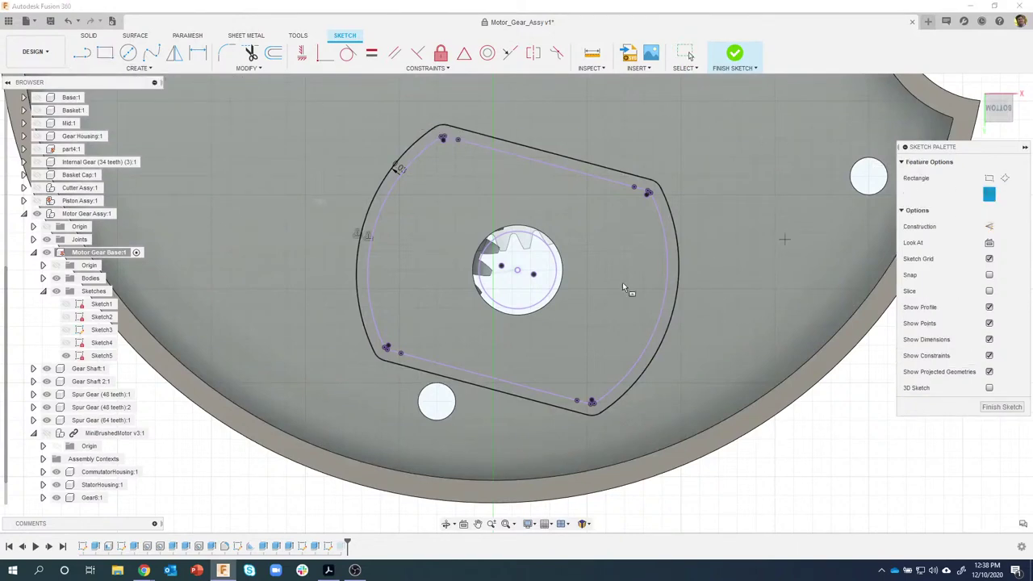
click(517, 271)
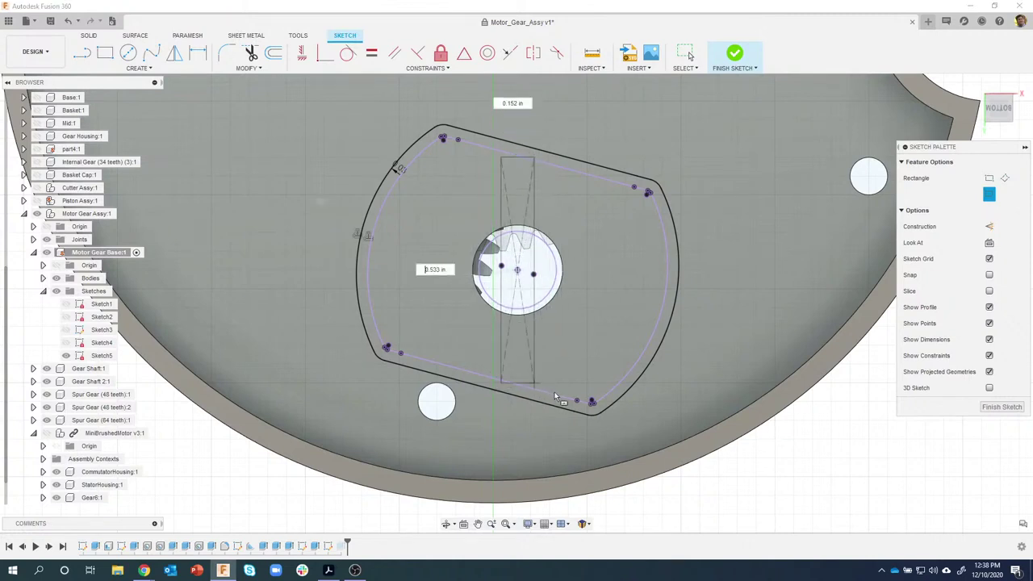
click(549, 365)
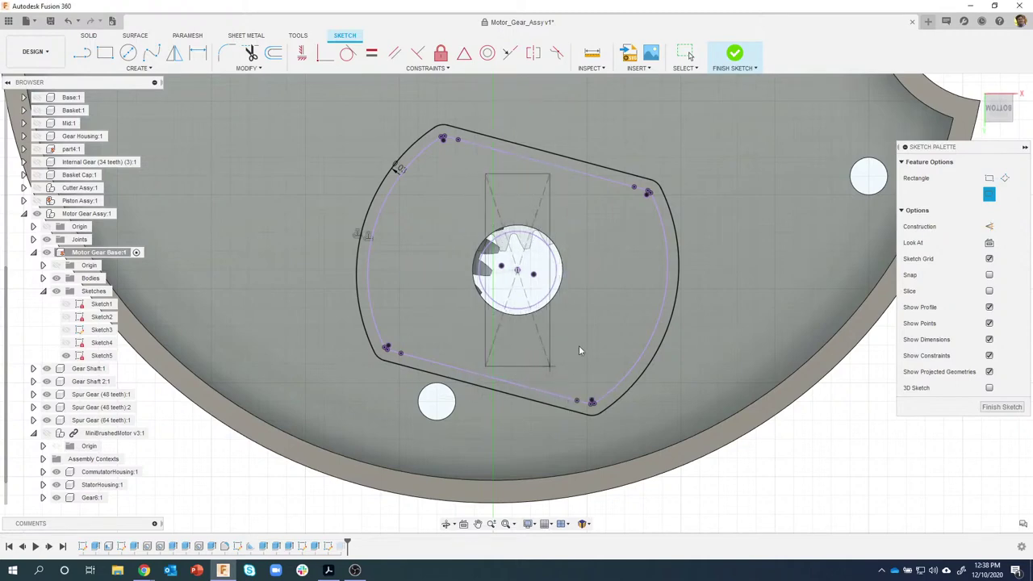
key(Escape)
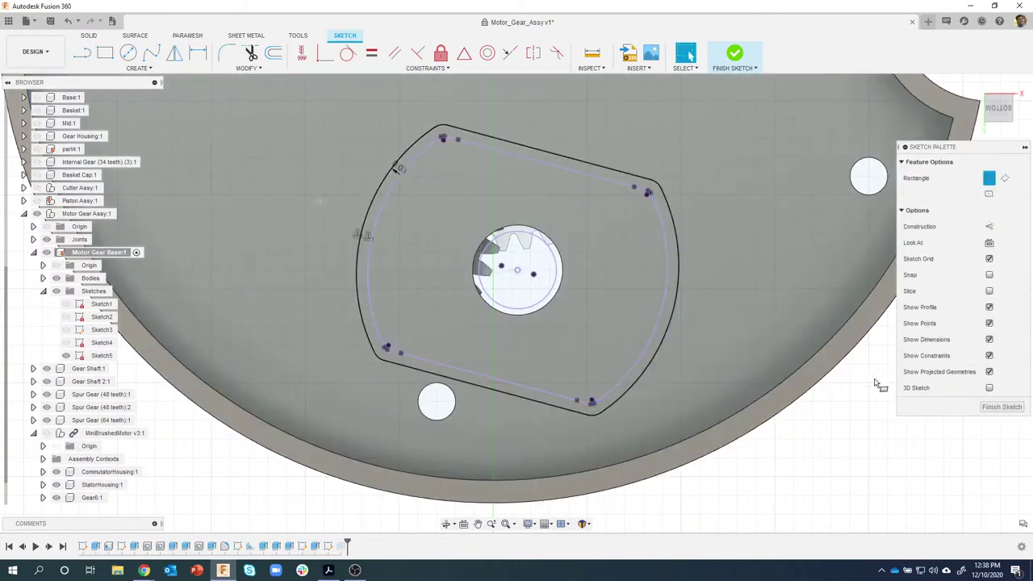
key(r)
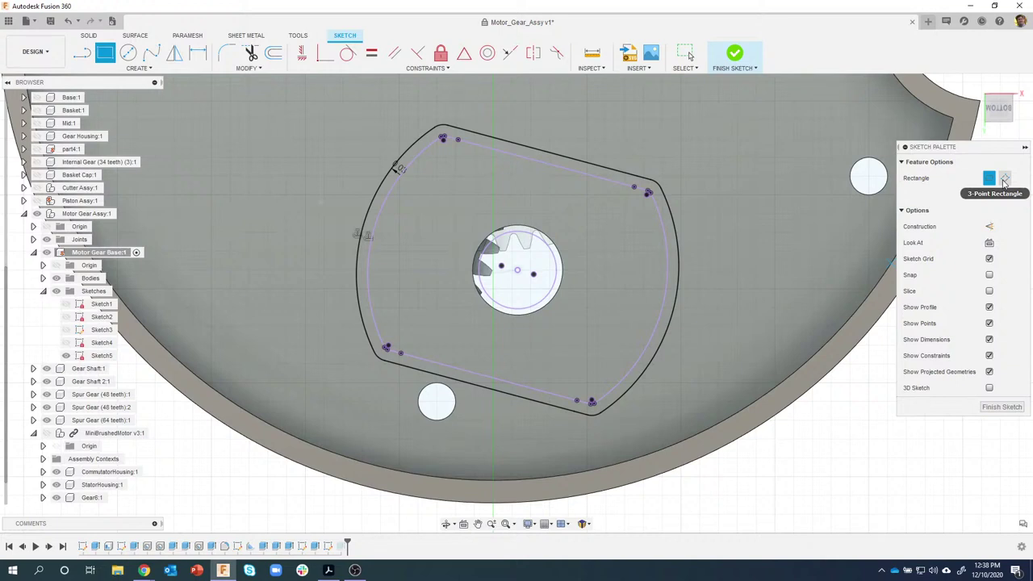
click(1004, 179)
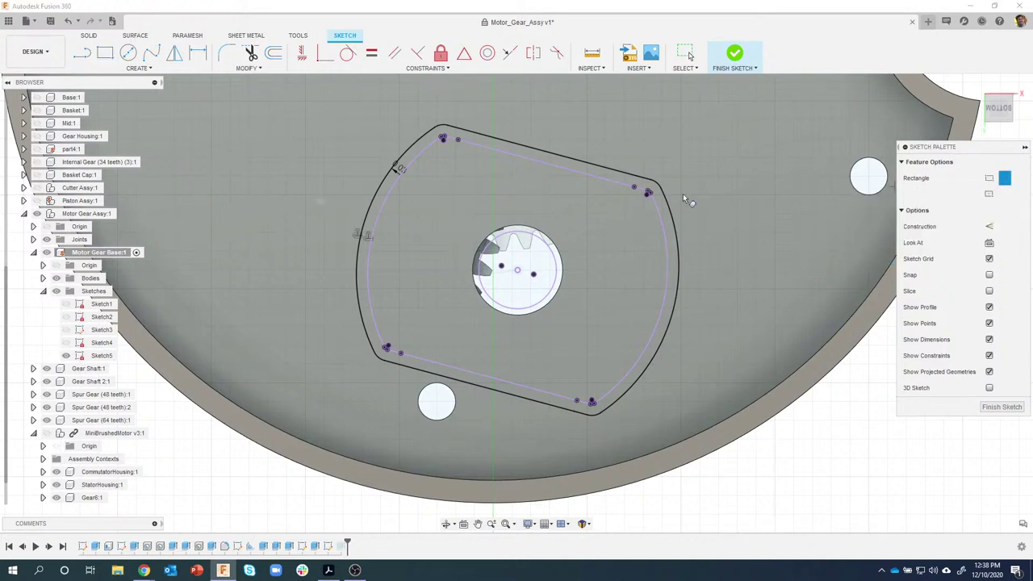
click(499, 152)
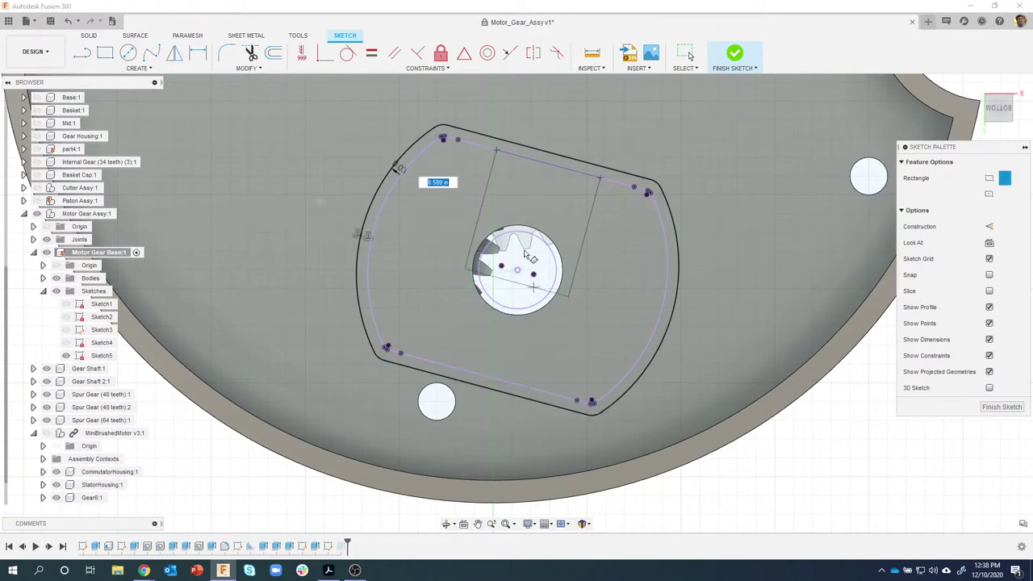
key(Escape)
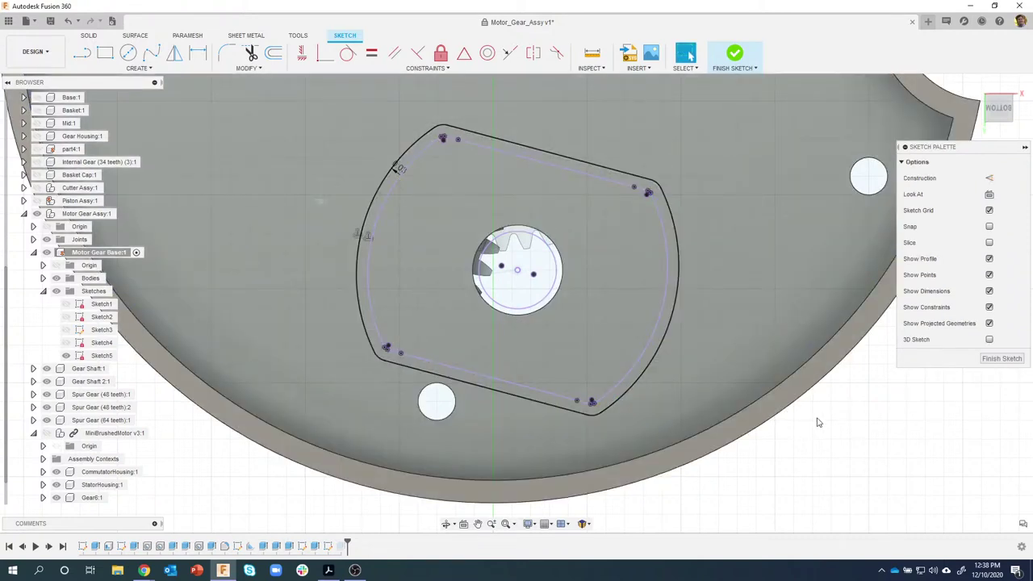
Sketch an upright center rectangle about 0.28 in wide, centred on the motor shaft hole and inside the housing outline
key(r)
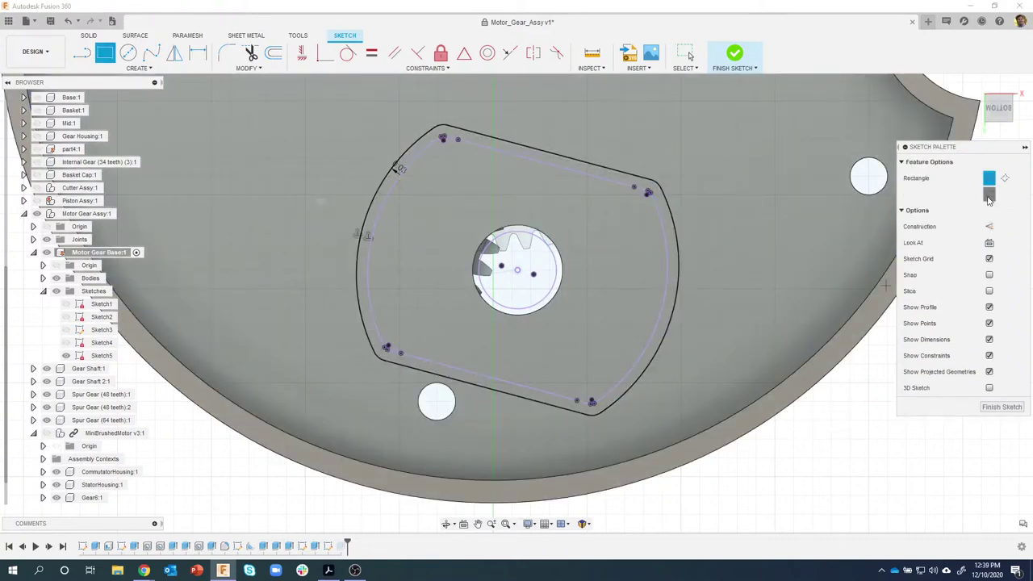
click(988, 194)
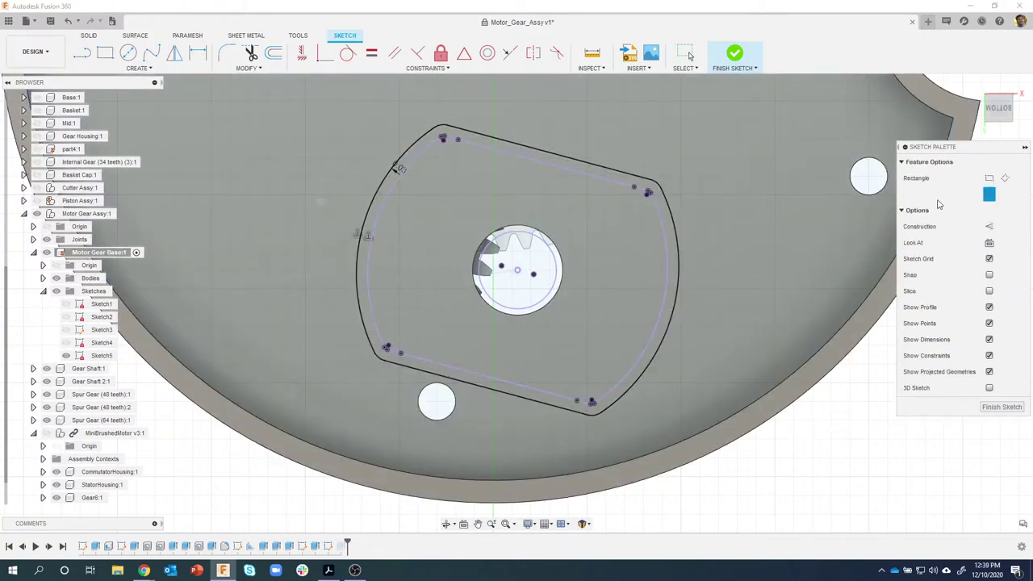
click(517, 271)
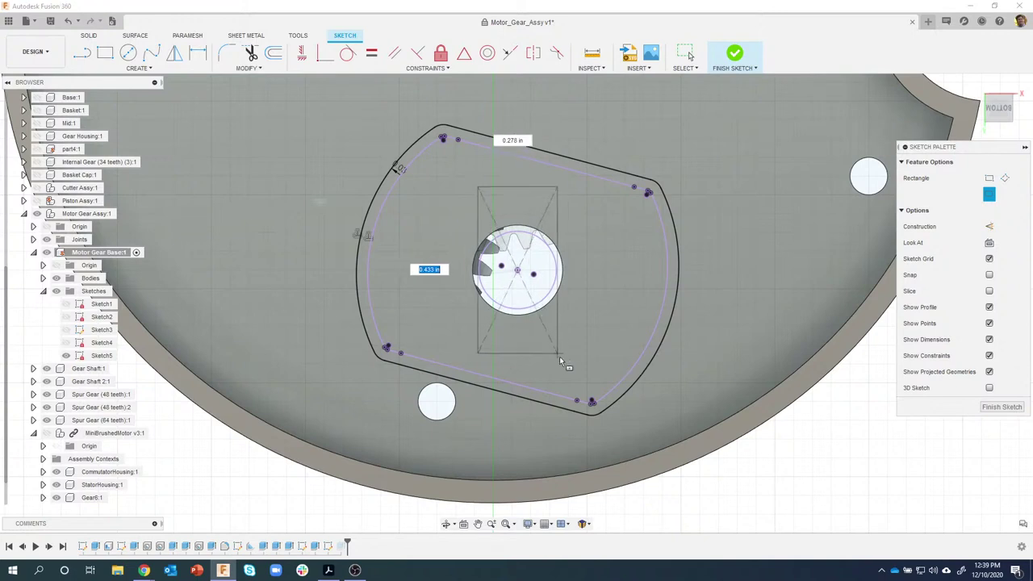
click(571, 353)
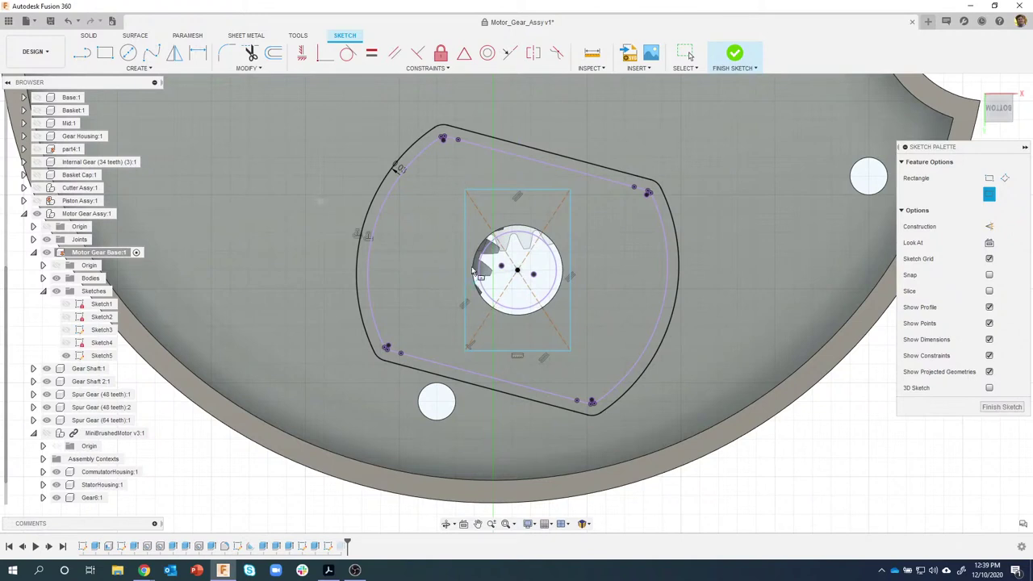
scroll(504, 201, up, 2)
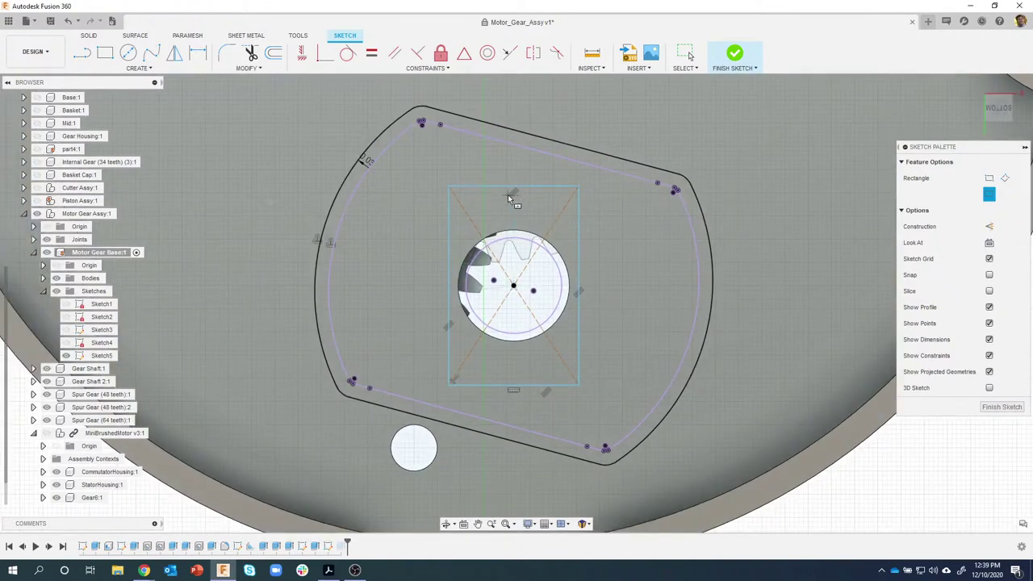
key(Escape)
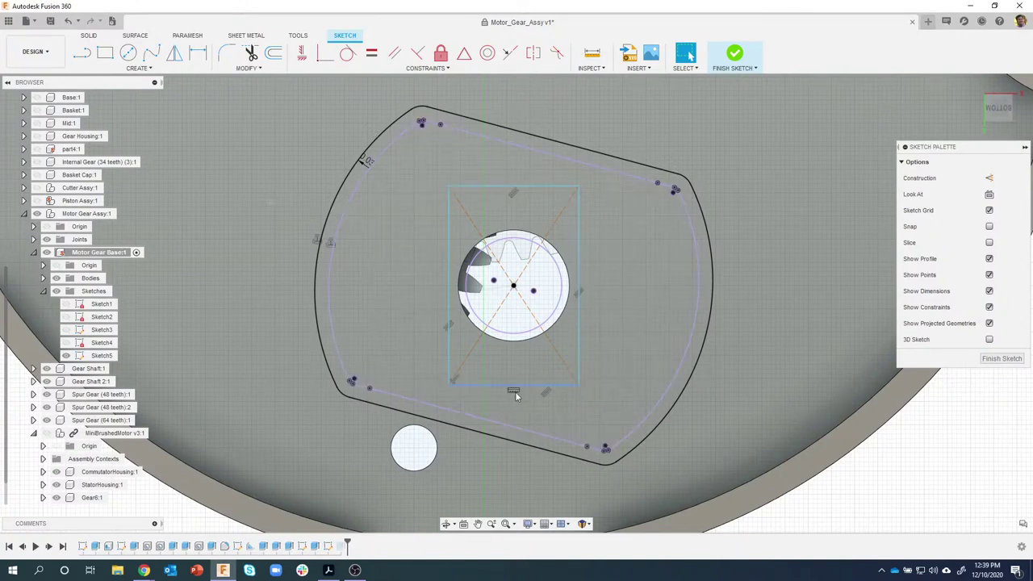
Delete the center rectangle's horizontal constraint and move its lower corner to tilt it slightly toward the motor outline's angle
click(513, 390)
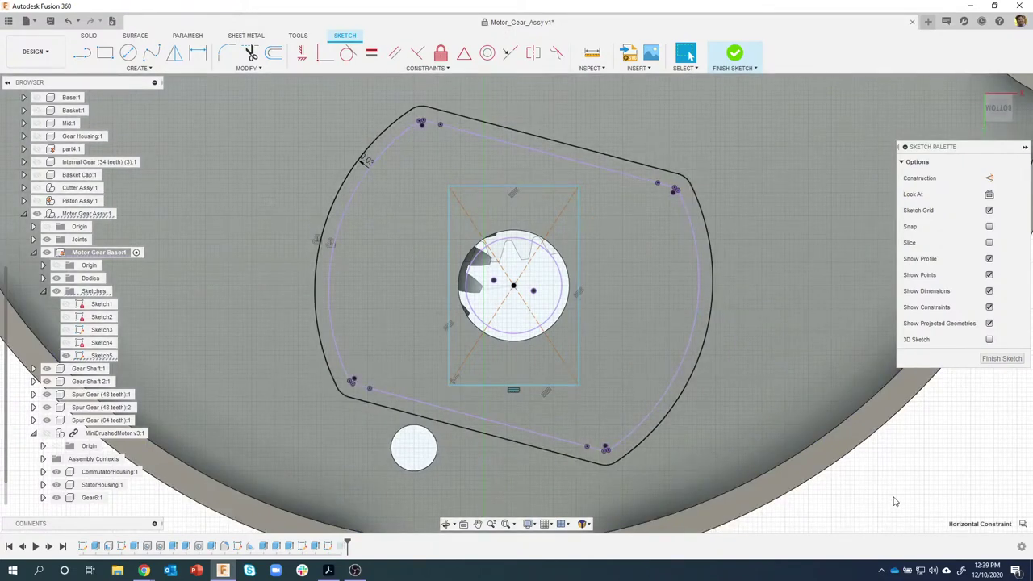
click(894, 501)
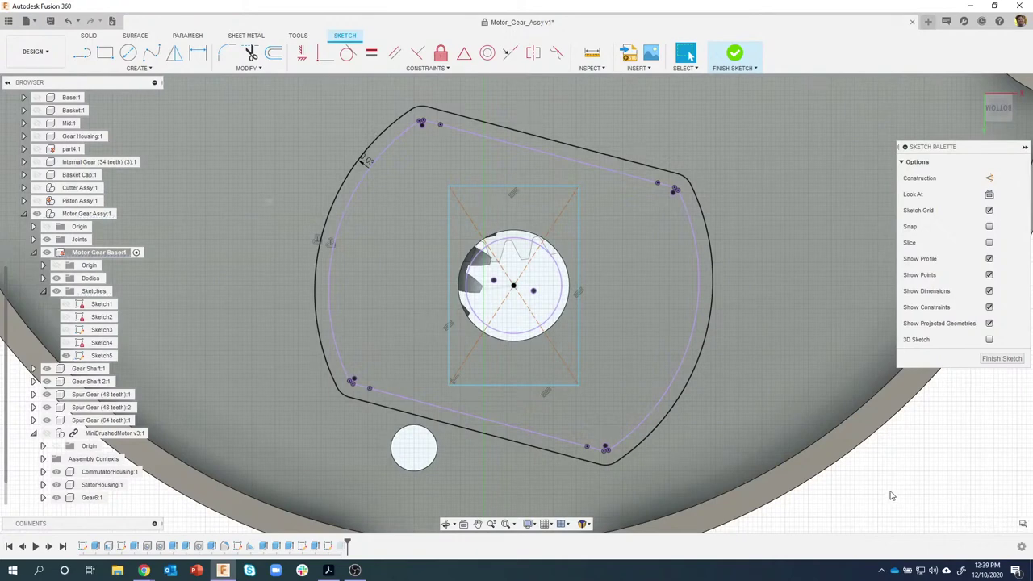
mouse_move(579, 386)
mouse_down()
mouse_move(546, 394)
mouse_move(554, 405)
mouse_move(581, 395)
mouse_move(597, 363)
mouse_move(573, 392)
mouse_move(552, 394)
mouse_move(591, 385)
mouse_move(601, 358)
mouse_move(573, 393)
mouse_move(545, 399)
mouse_move(573, 396)
mouse_up()
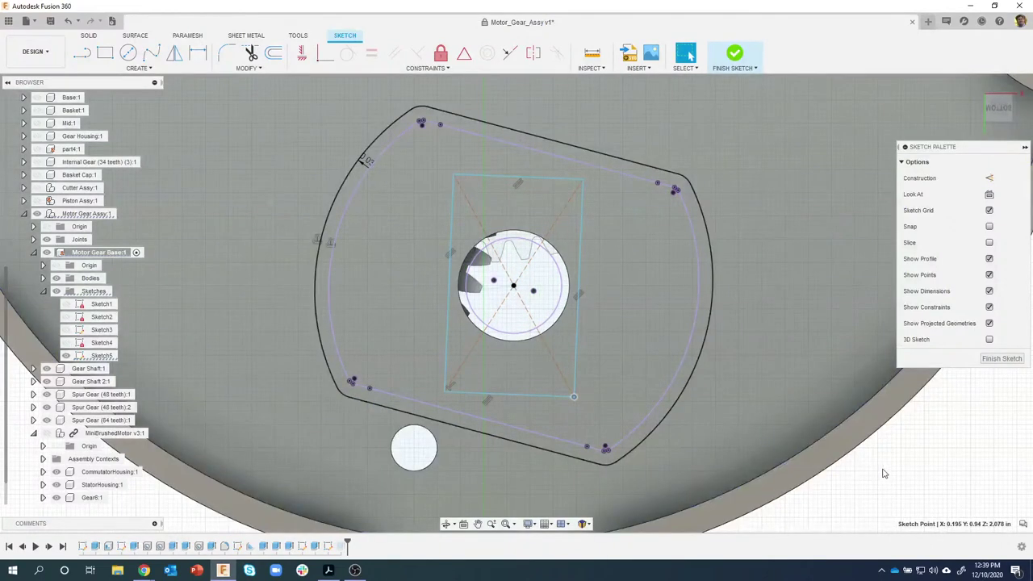
click(882, 472)
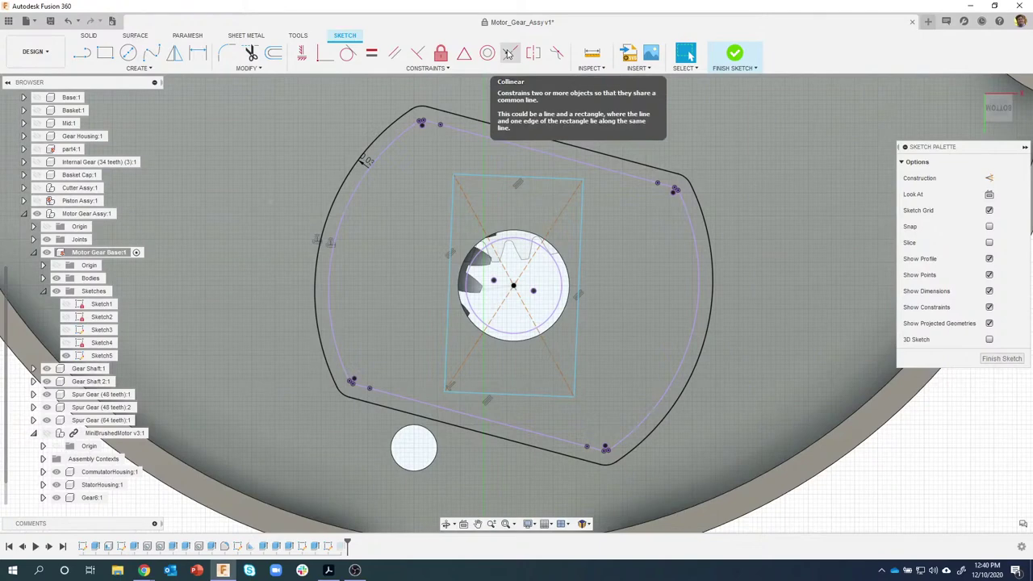
Make the rectangle's upper side collinear with the upper straight edge of the outer offset outline, and move its corner to adjust the width
click(393, 53)
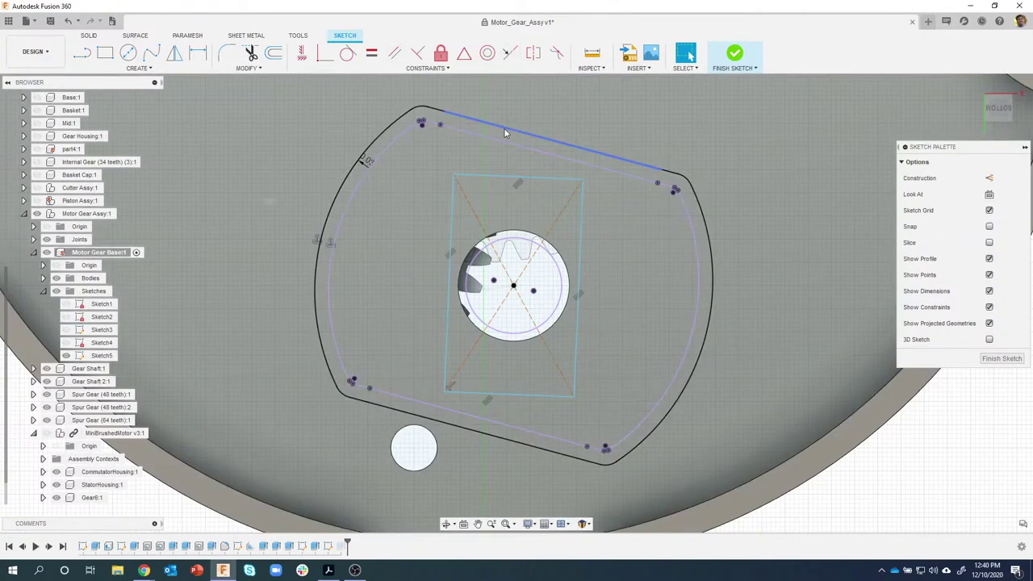
click(500, 130)
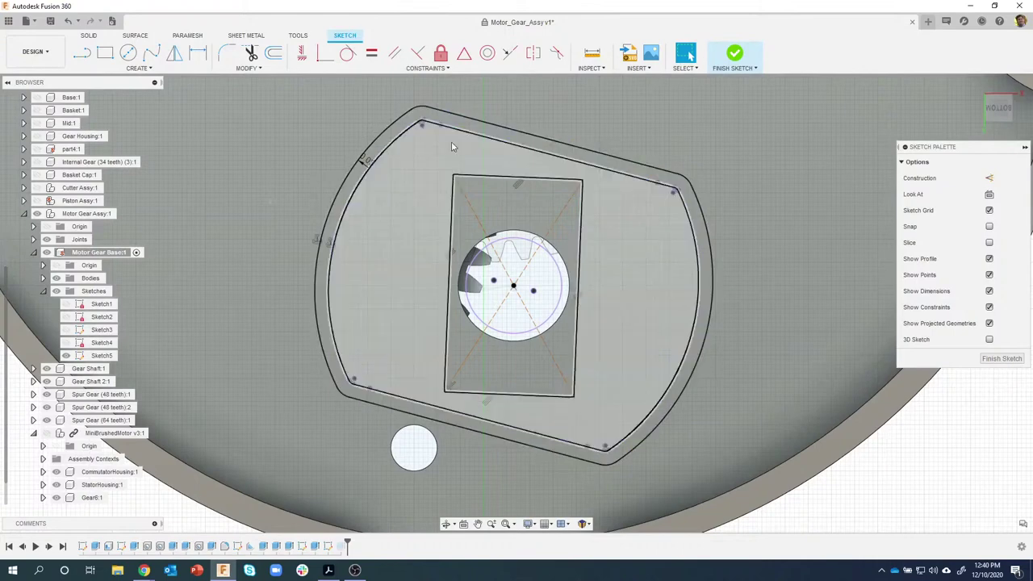
click(489, 123)
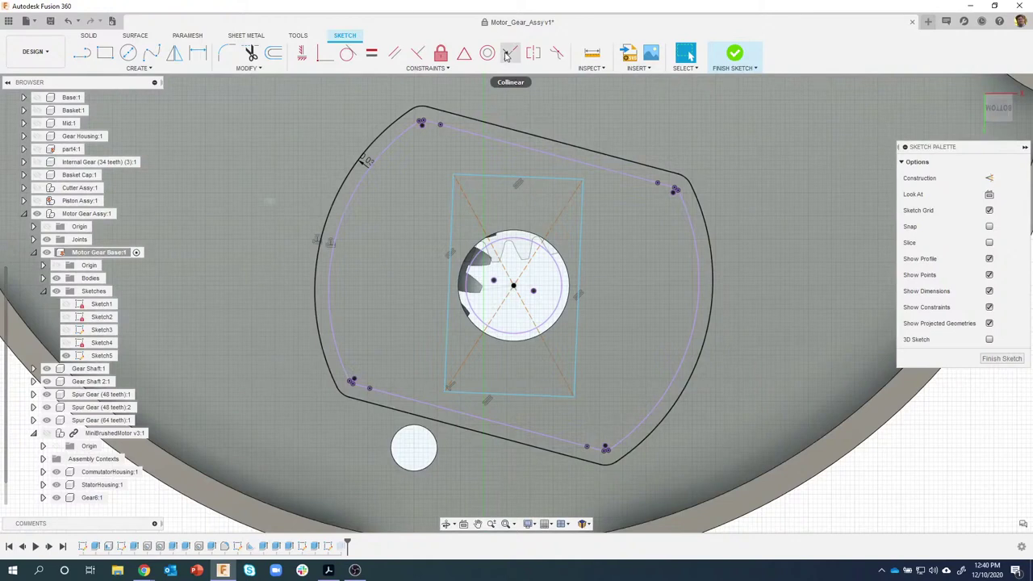
click(507, 54)
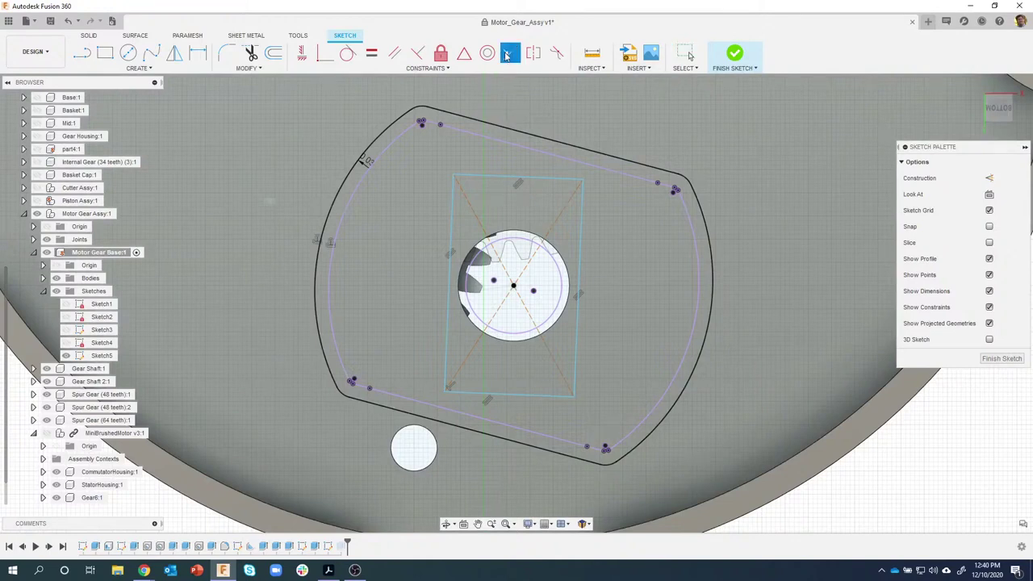
click(487, 177)
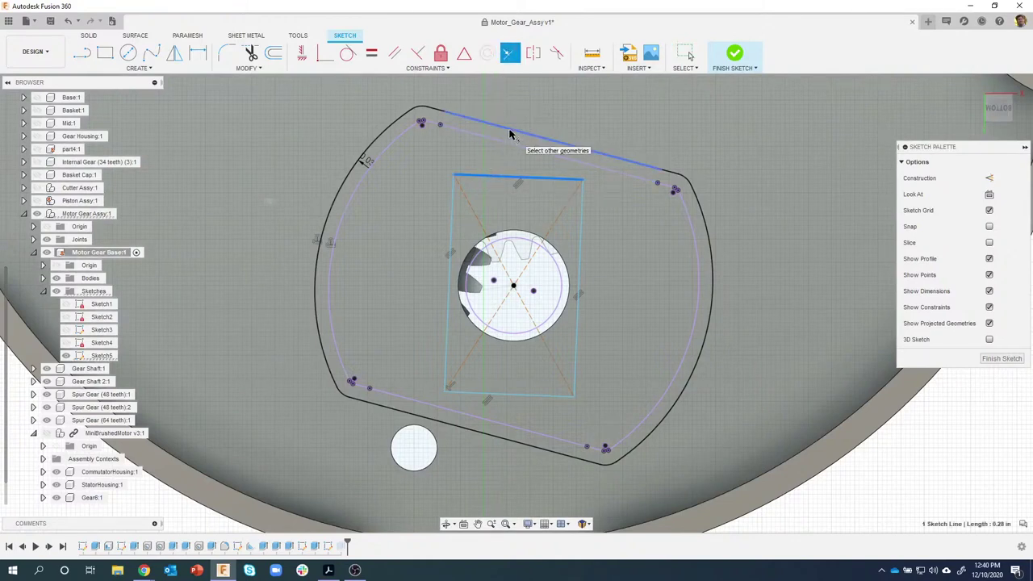
click(509, 144)
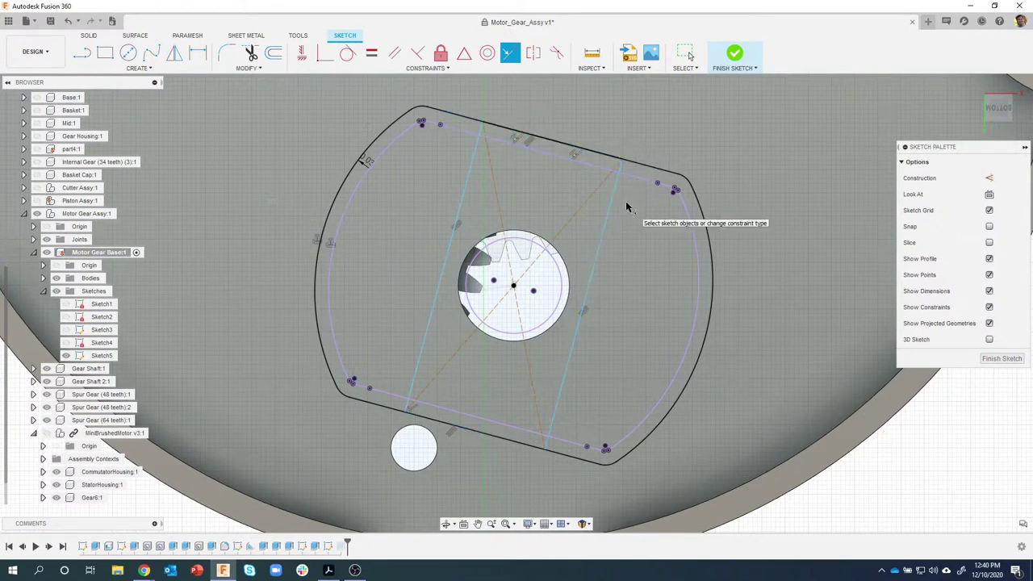
key(Escape)
mouse_move(620, 160)
mouse_down()
mouse_move(601, 158)
mouse_move(627, 164)
mouse_move(607, 155)
mouse_move(625, 159)
mouse_move(617, 162)
mouse_up()
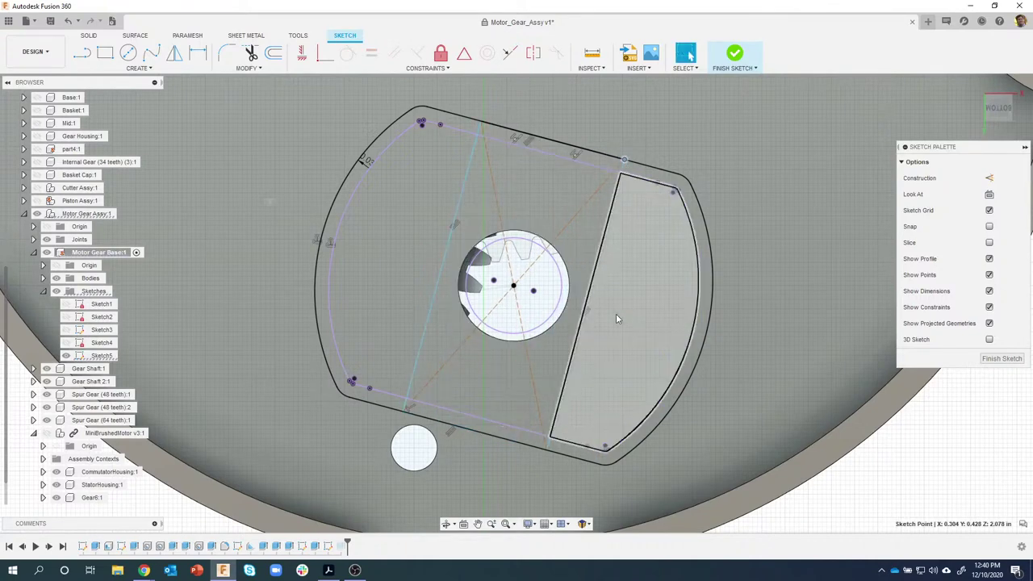
Add an aligned dimension to the rectangle's upper side, set it to 0.25 in, and finish the sketch
click(897, 465)
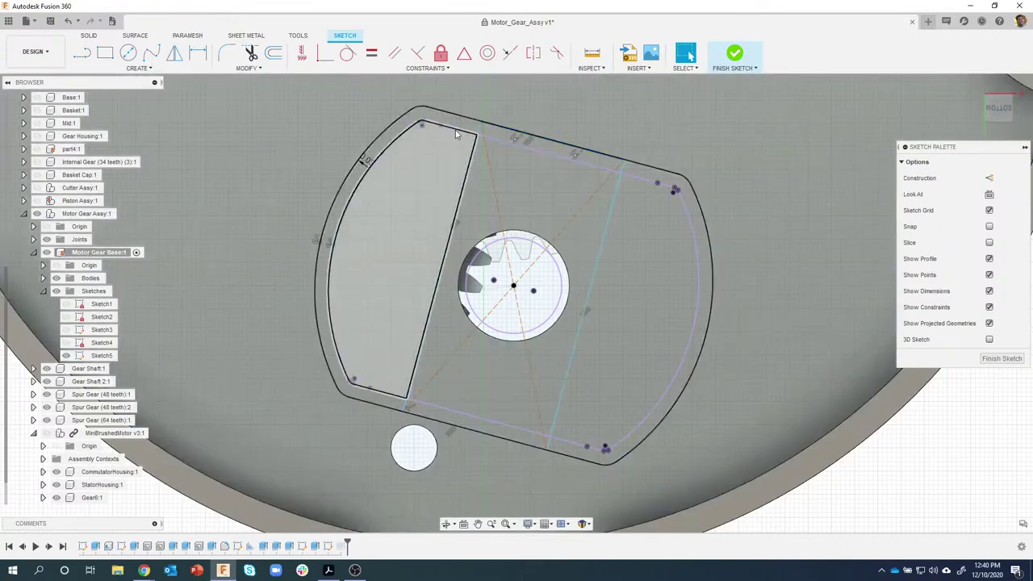
middle_drag(541, 117, 504, 160)
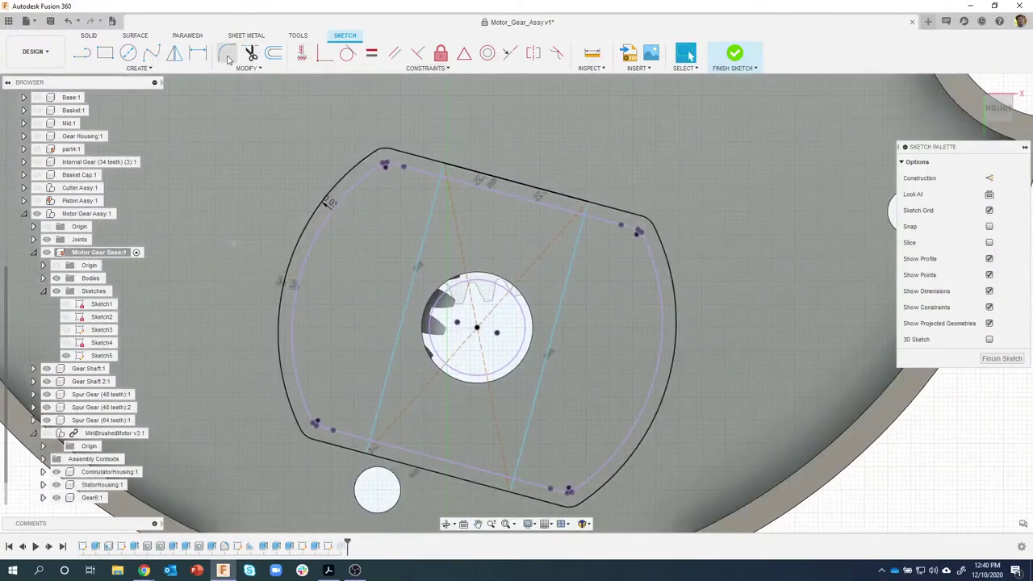
click(198, 53)
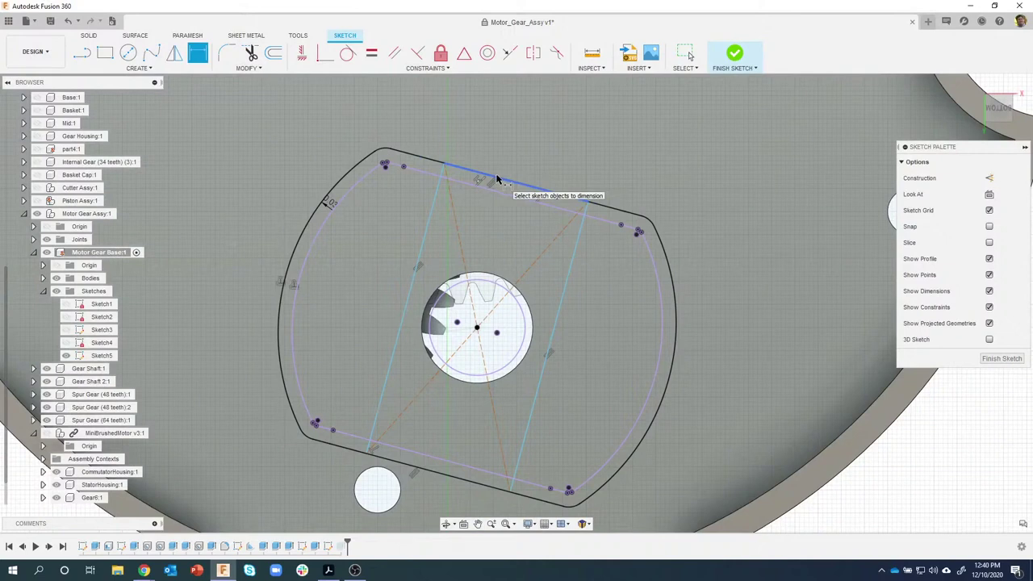
click(498, 178)
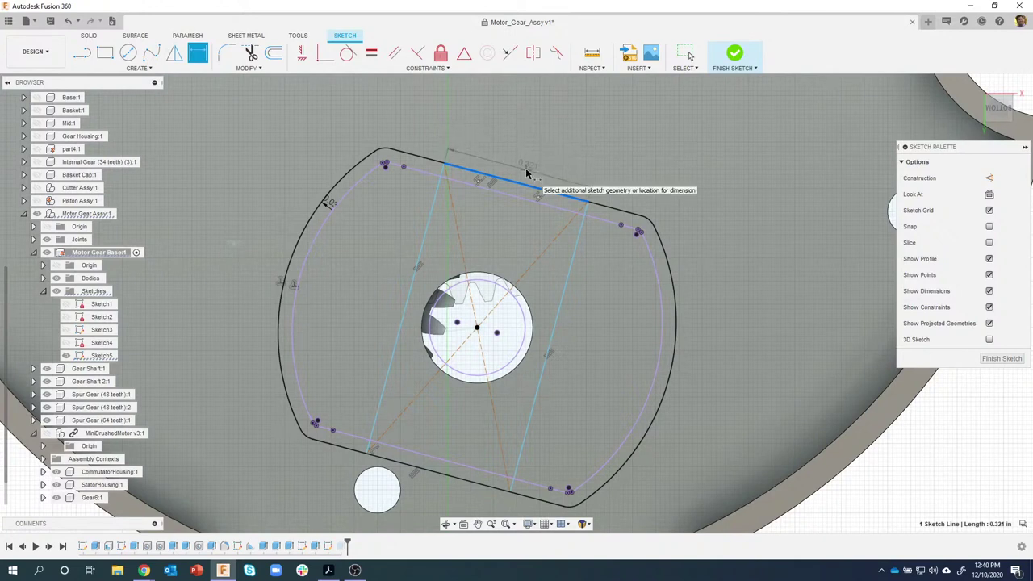
right_click(526, 126)
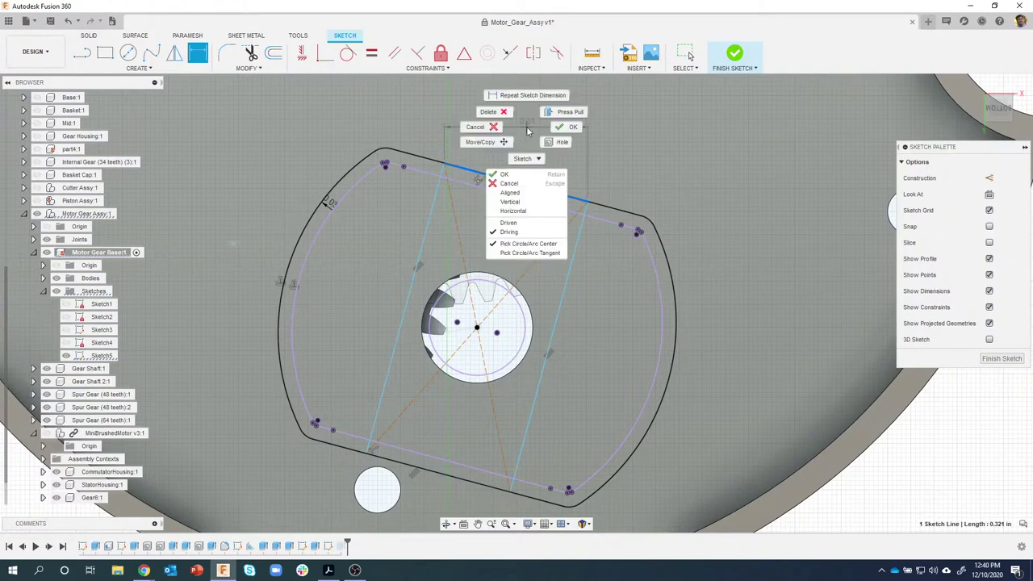
click(521, 194)
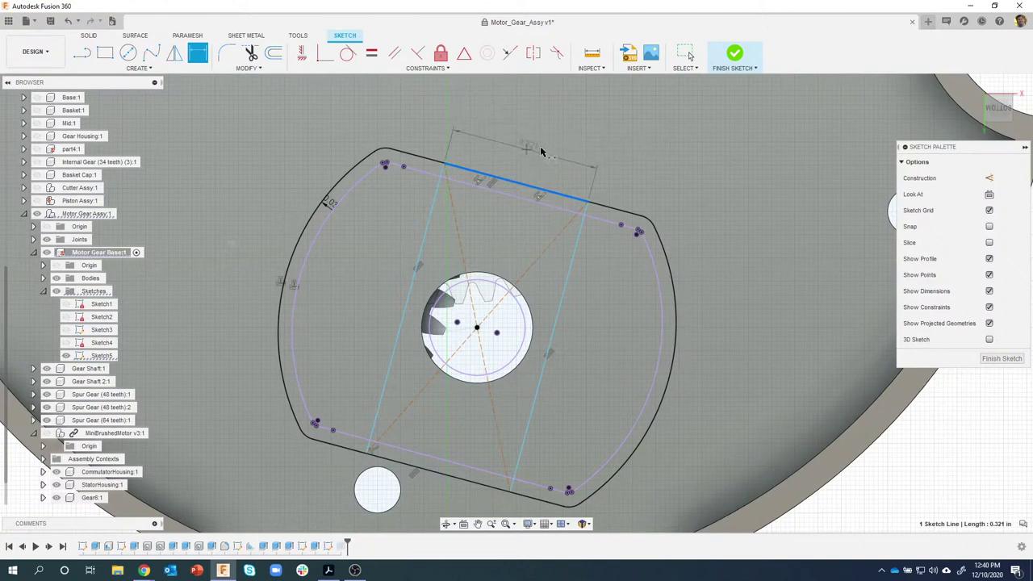
click(605, 155)
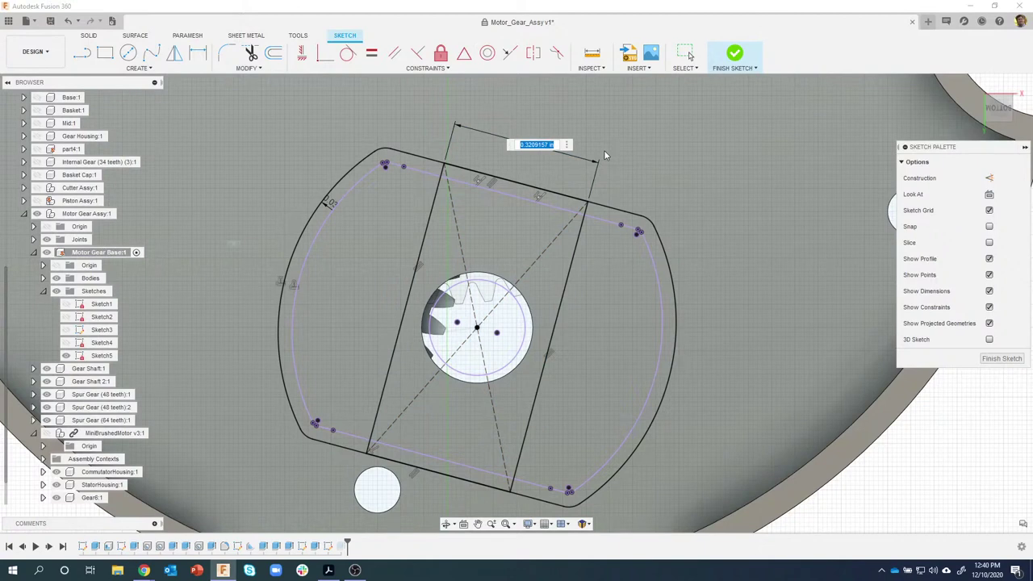
key(Return)
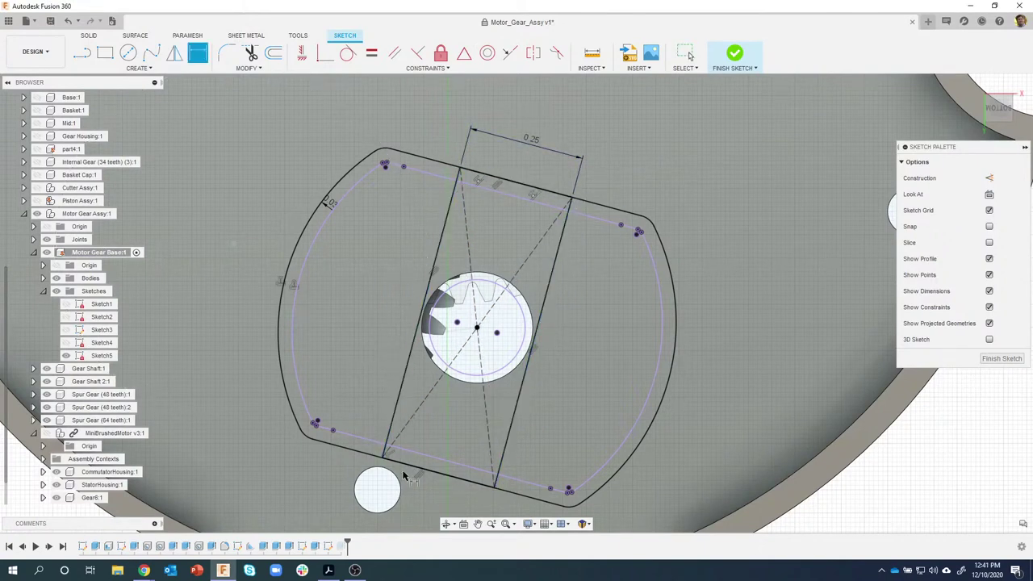
click(735, 61)
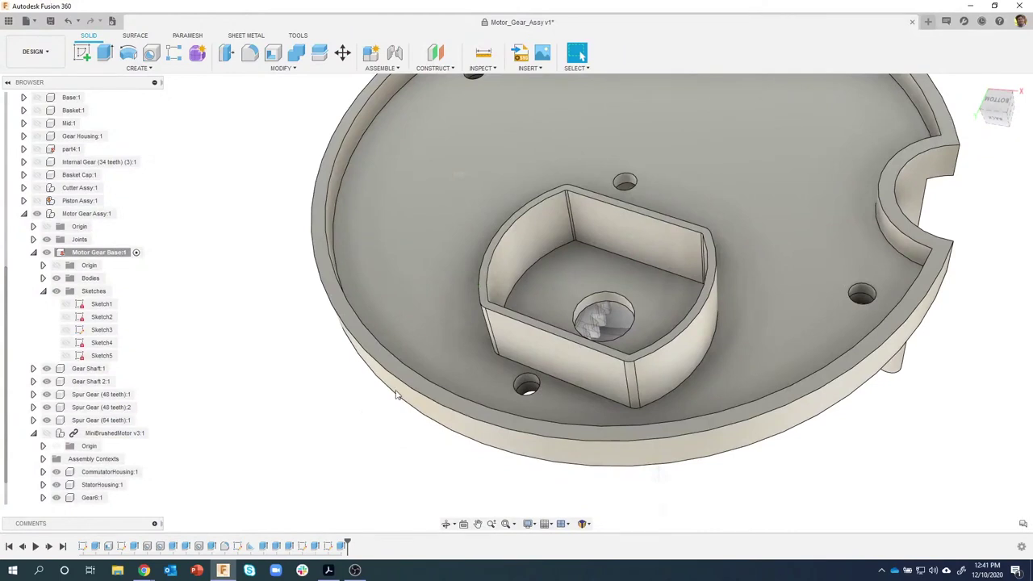
Show the motor outline sketch again and select the rectangle's middle profile plus its two narrow strips under the mount's straight walls
click(72, 358)
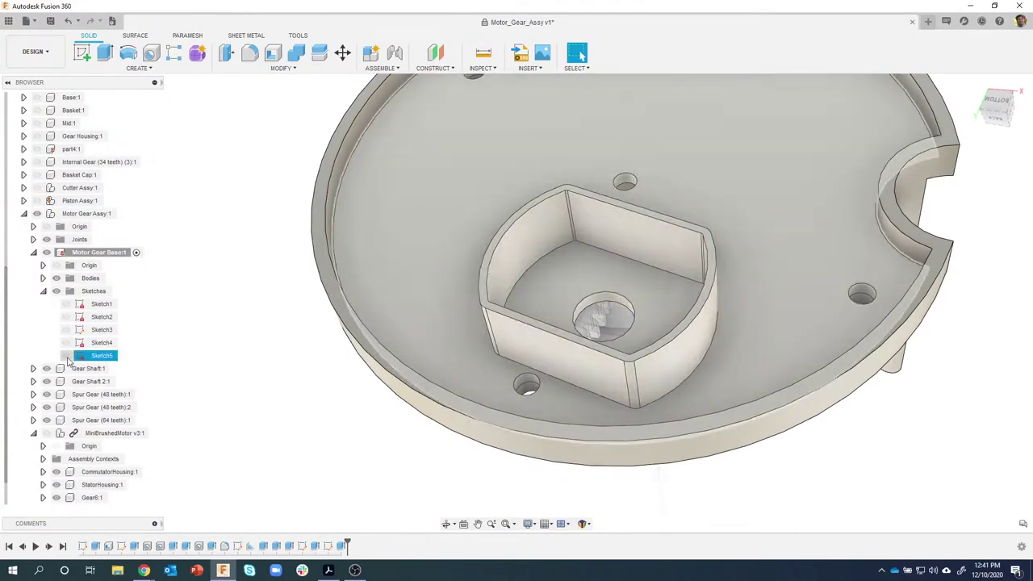
click(67, 357)
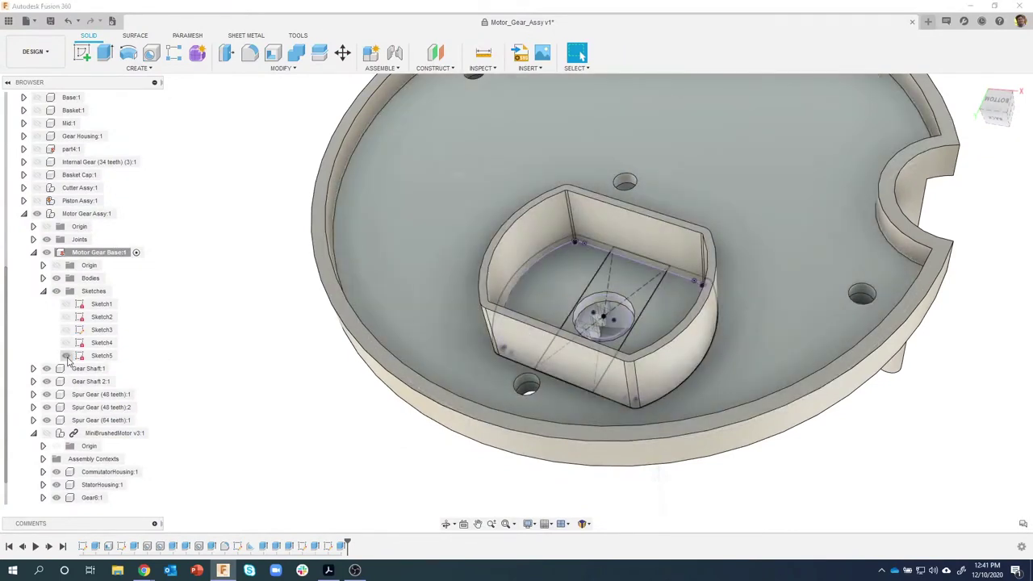
mouse_move(243, 412)
shift+middle_down()
mouse_move(431, 385)
mouse_move(641, 280)
shift+middle_up()
click(641, 280)
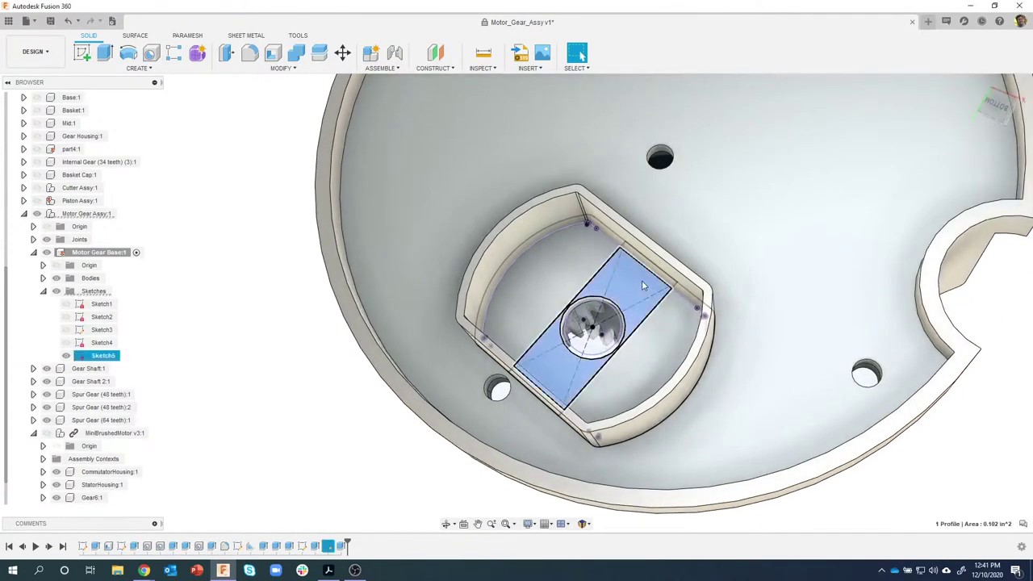
scroll(643, 267, up, 4)
click(646, 248)
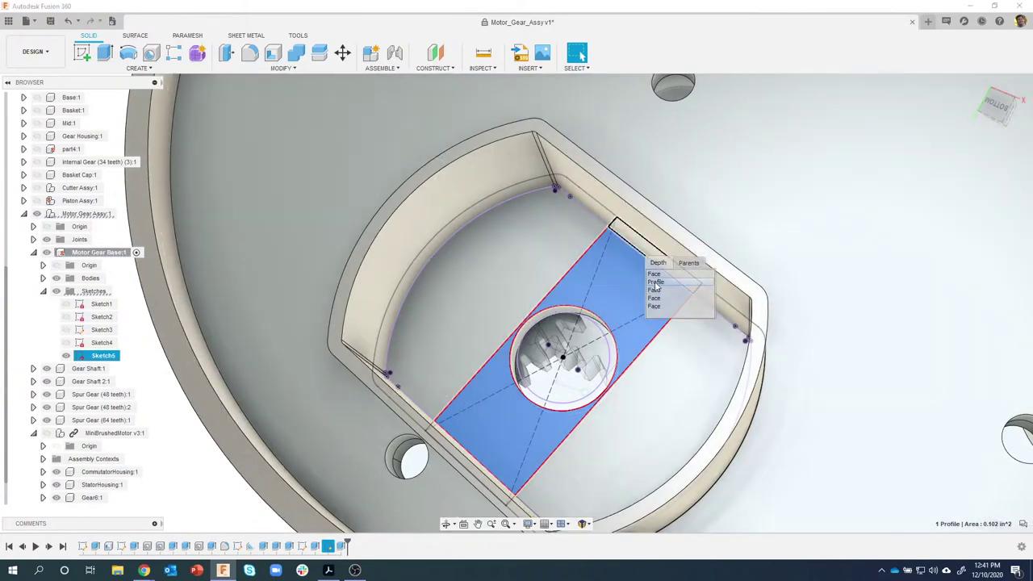
click(655, 282)
shift+middle_drag(508, 443, 427, 433)
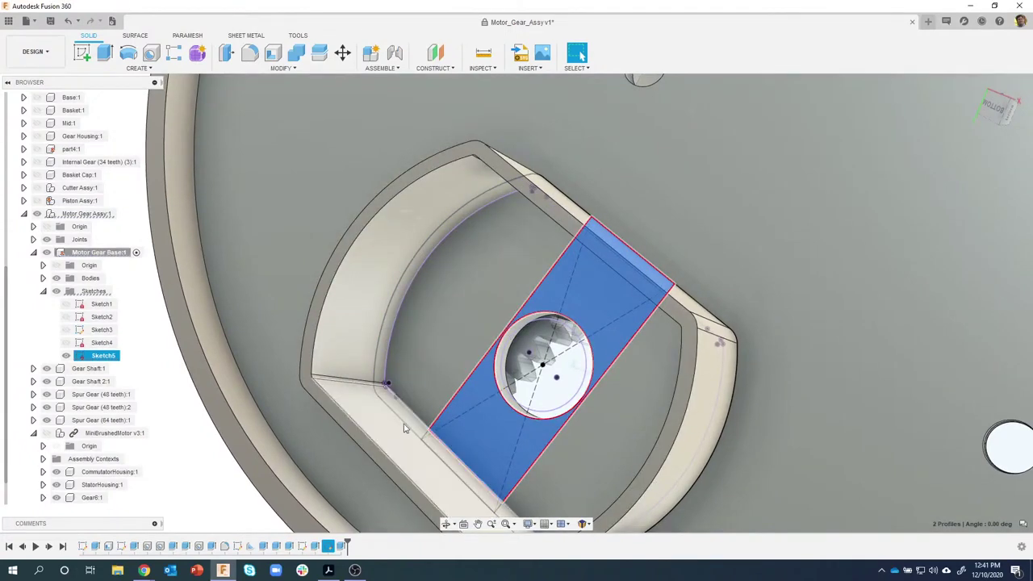
click(440, 454)
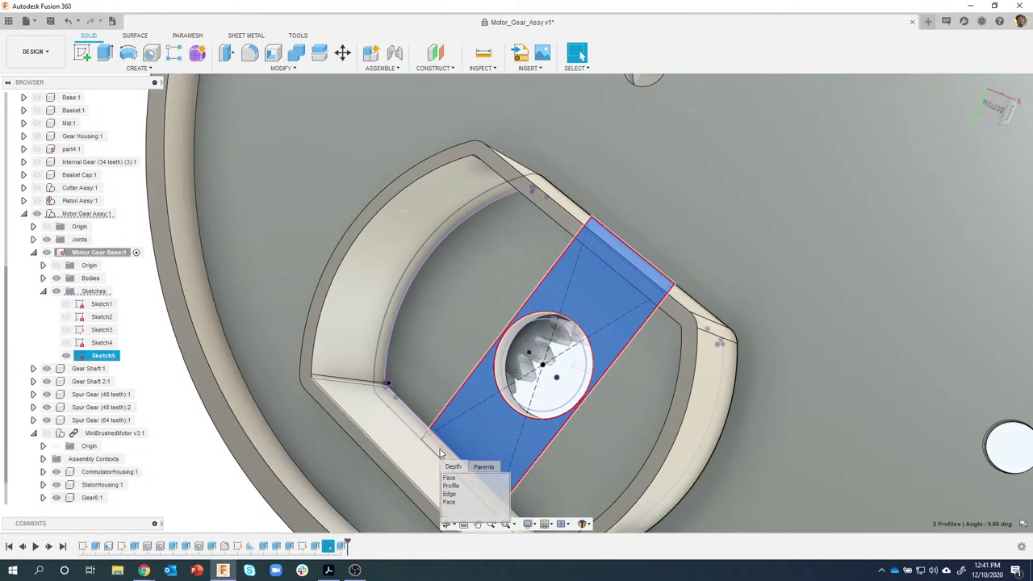
ctrl+click(458, 489)
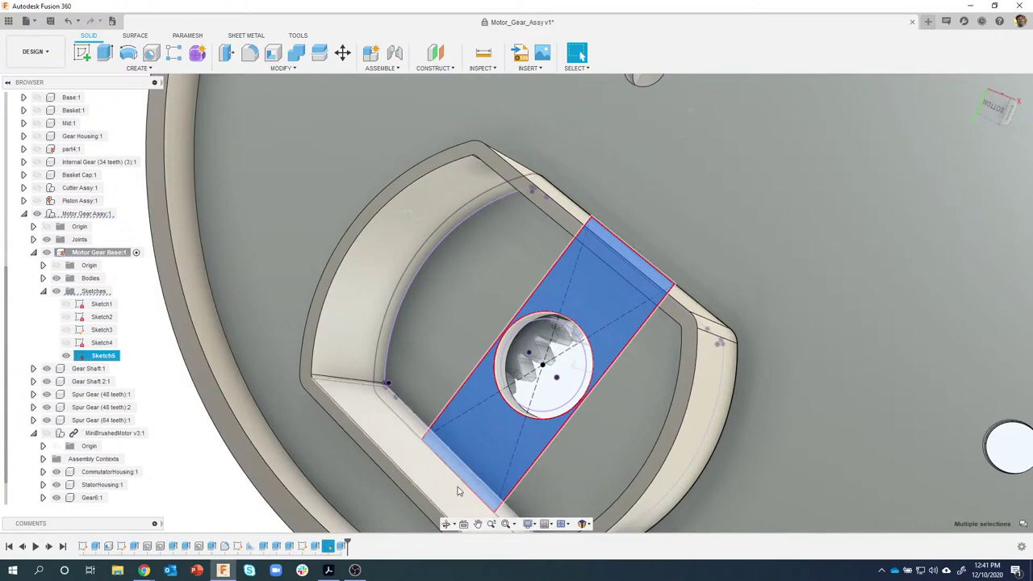
shift+middle_drag(569, 376, 375, 472)
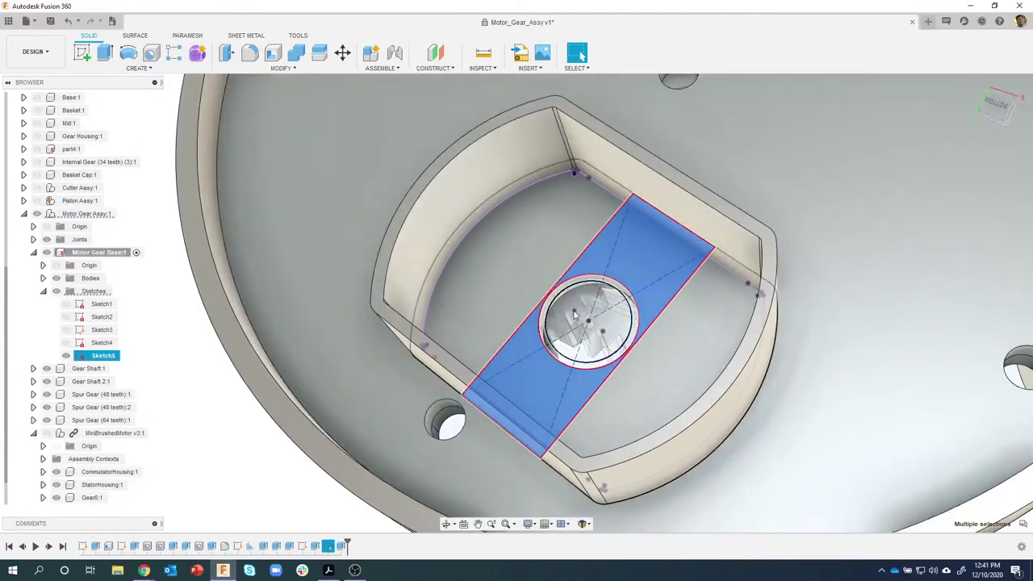
ctrl+click(635, 261)
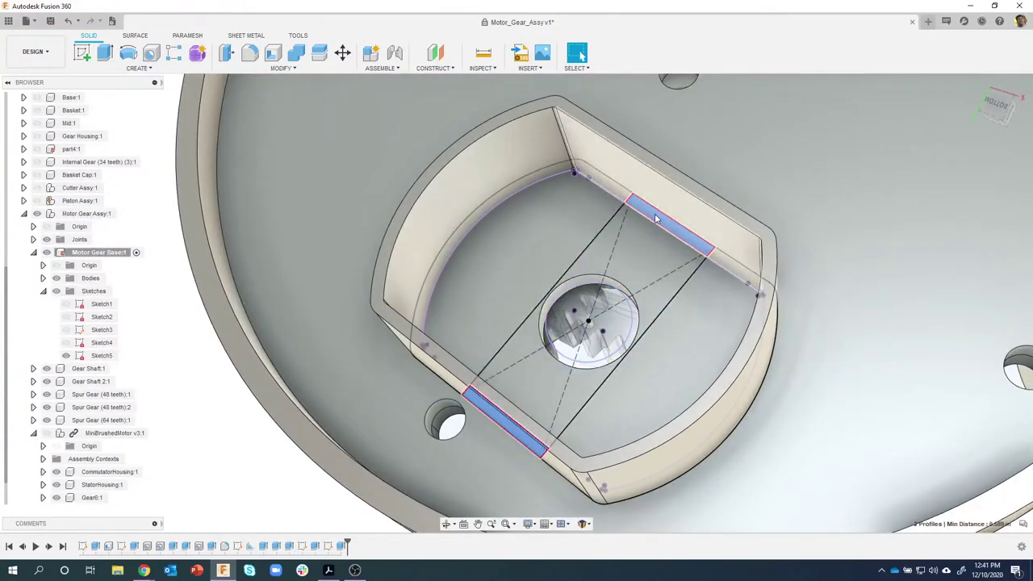
shift+middle_drag(533, 414, 622, 202)
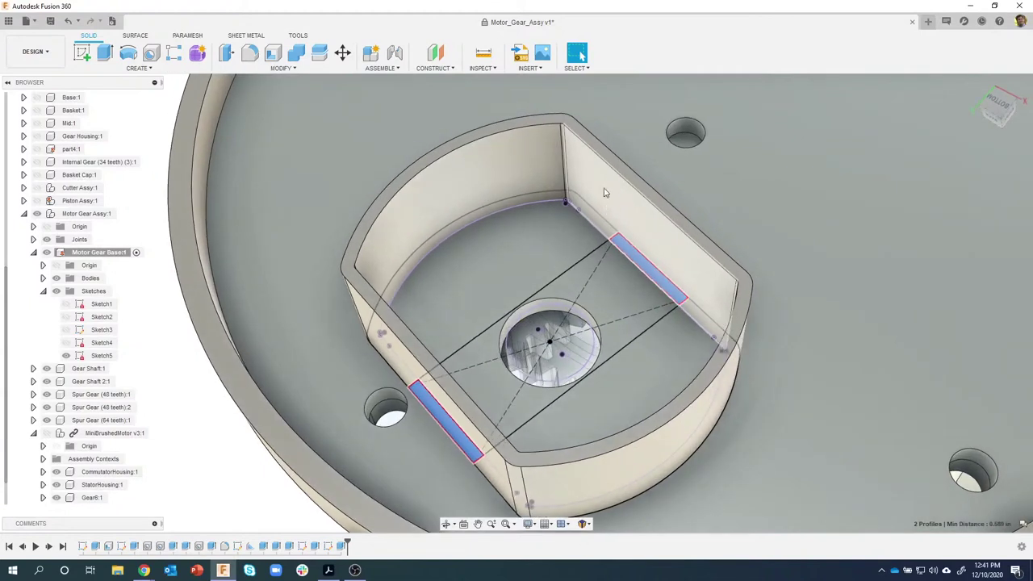
shift+click(615, 280)
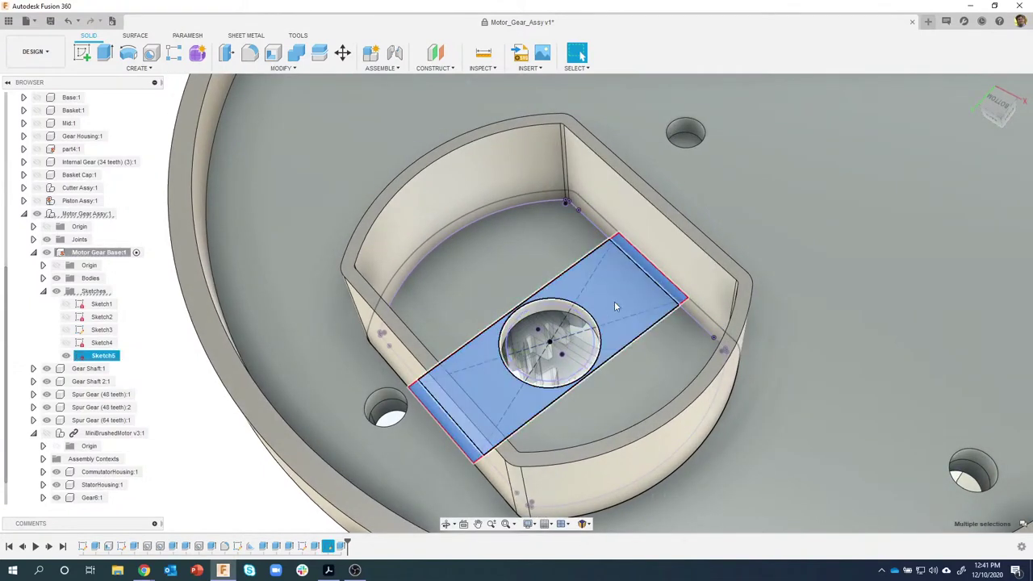
shift+click(627, 267)
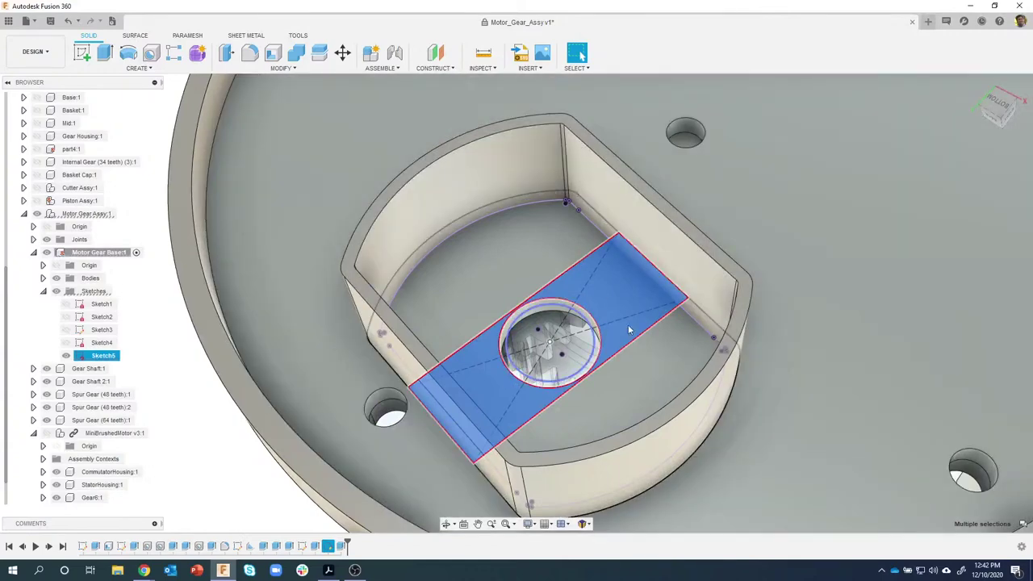
Extrude the three selected rectangle profiles as a cut up to the mount wall's top face, opening the gap between the two clips
mouse_move(644, 276)
shift+middle_down()
mouse_move(652, 248)
mouse_move(607, 286)
mouse_move(602, 273)
shift+middle_up()
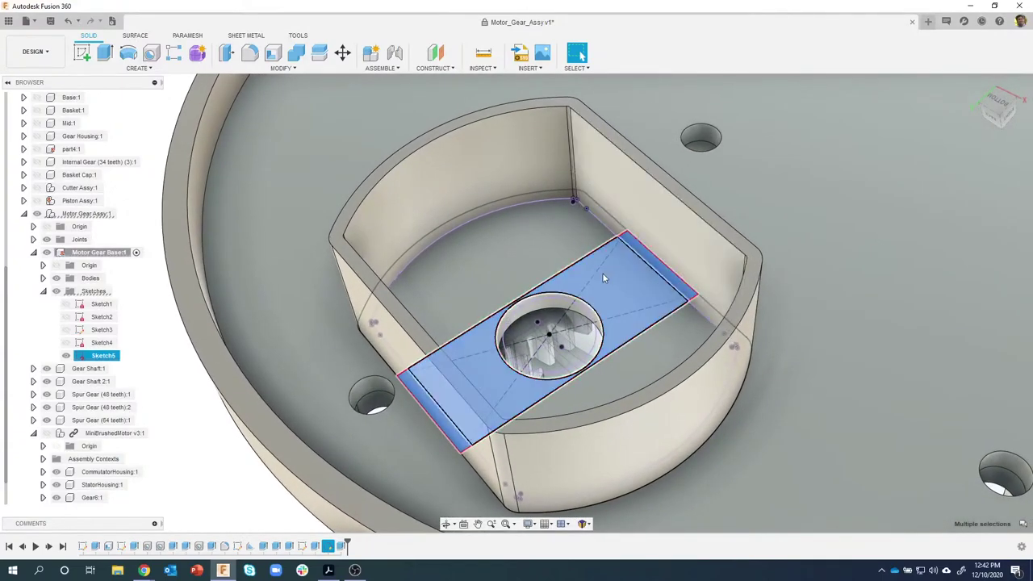
right_click(610, 279)
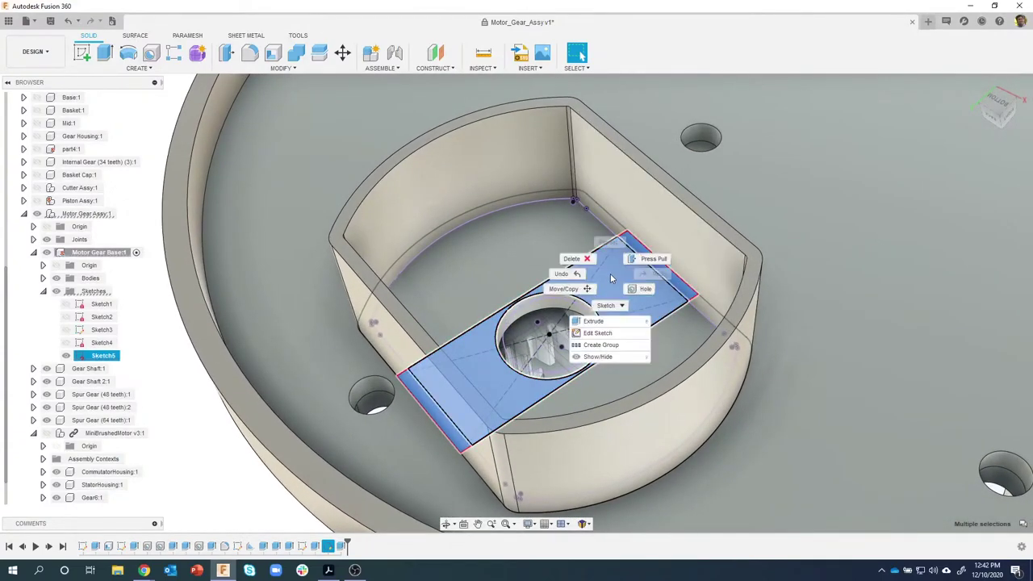
click(595, 320)
shift+middle_drag(597, 323, 645, 274)
click(807, 205)
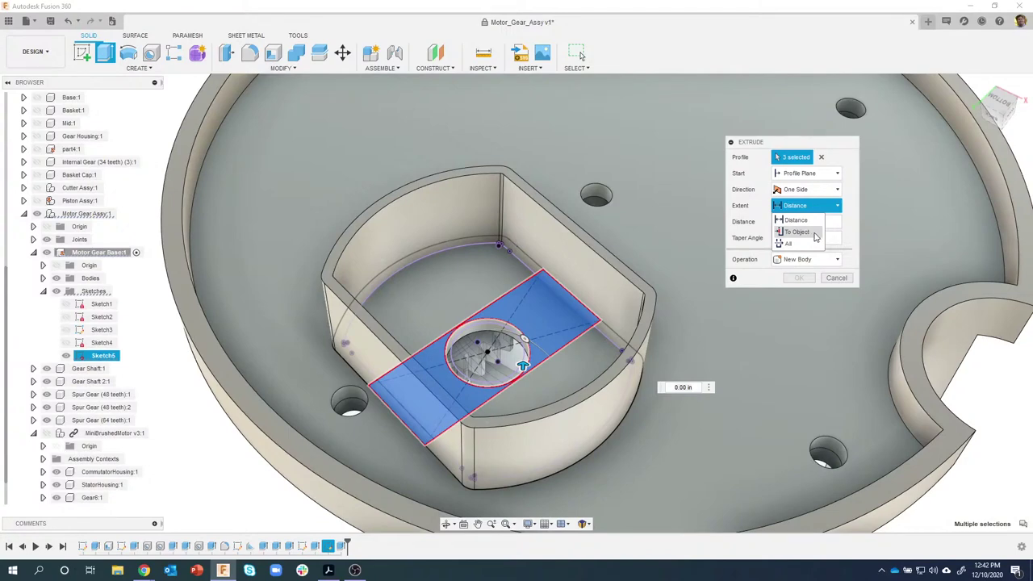
click(813, 233)
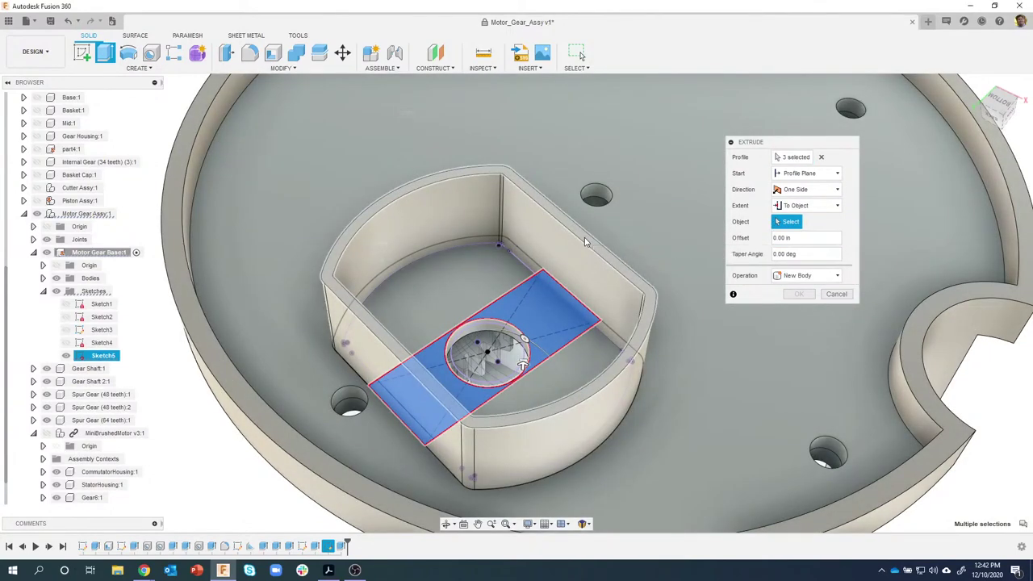
click(584, 239)
shift+middle_drag(584, 238, 740, 350)
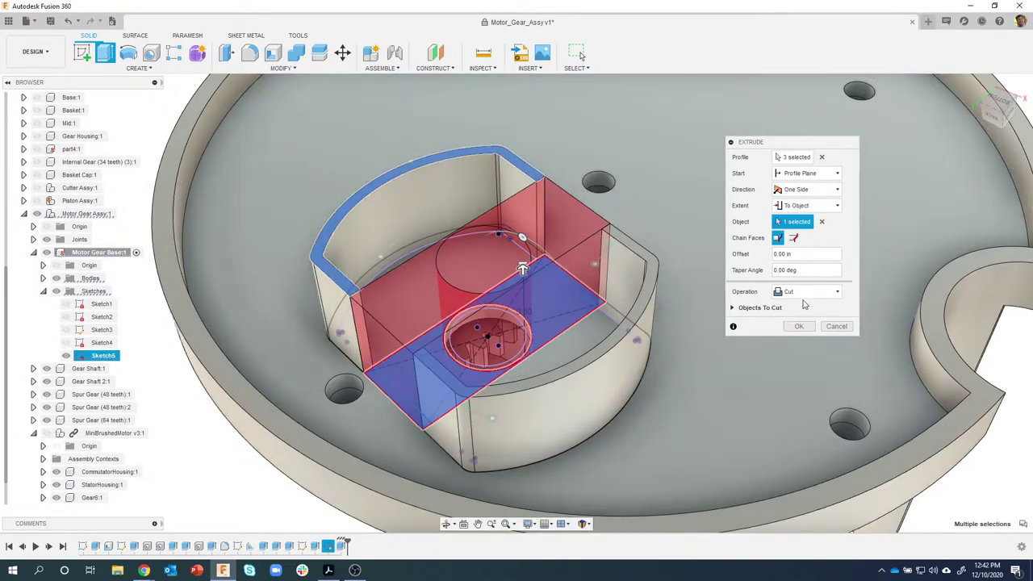
click(798, 327)
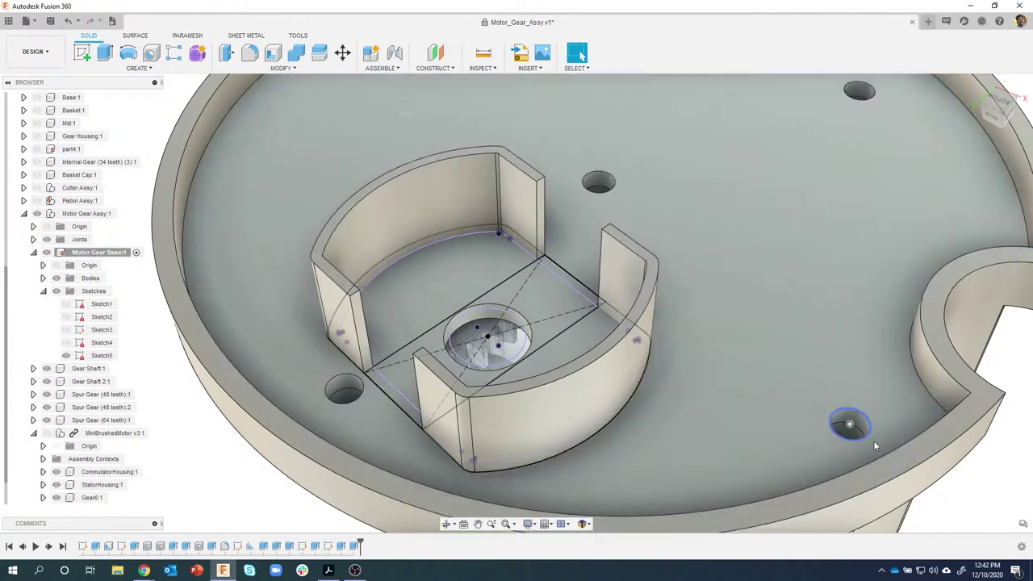
Hide the motor outline sketch in the Motor Gear Base
scroll(514, 230, down, 2)
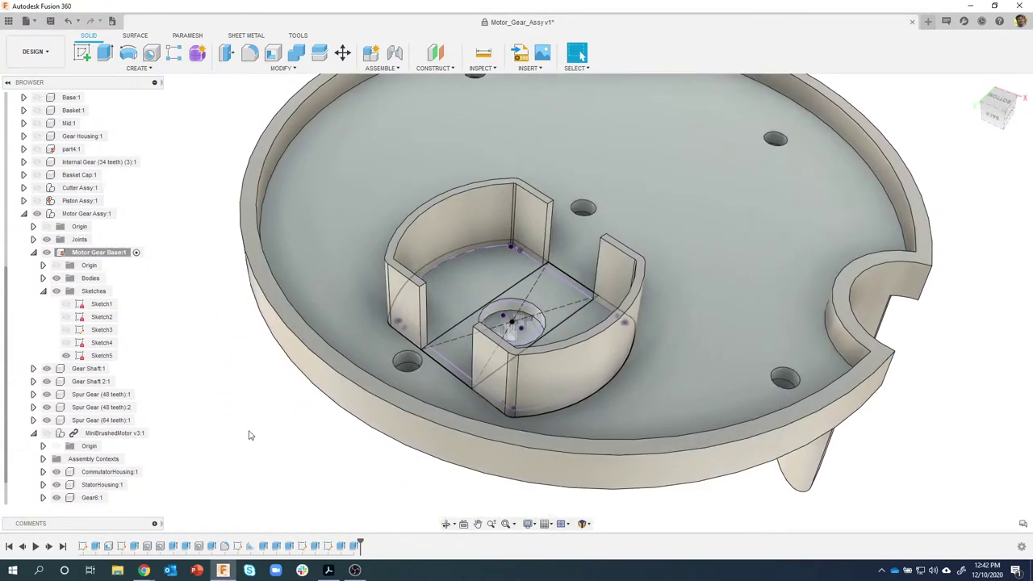
scroll(249, 433, down, 1)
click(67, 357)
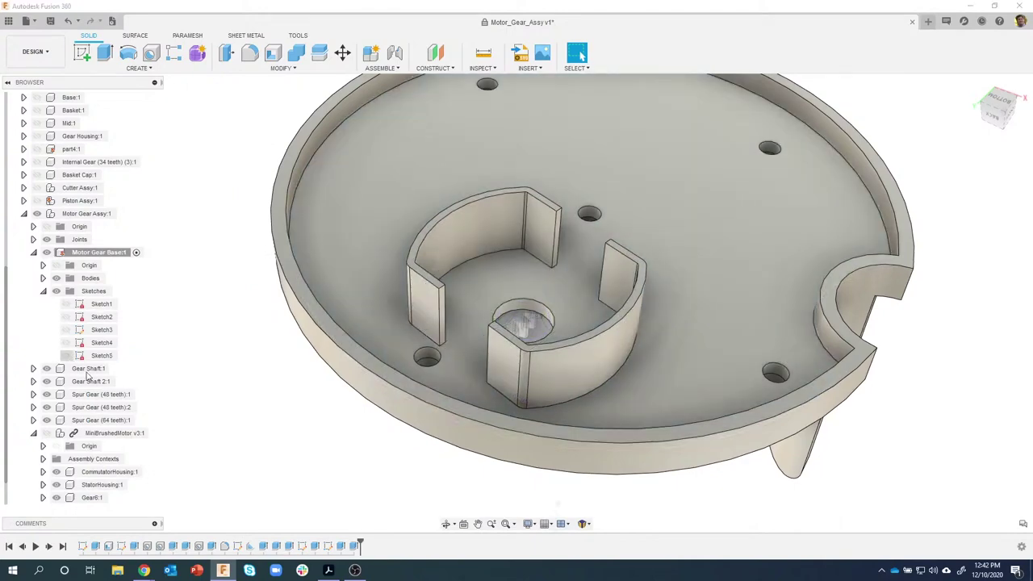
Start a Draft using the top face of the clip farther from the base's notch as pull direction, tilting one of its end faces 15 deg
shift+middle_drag(191, 464, 222, 468)
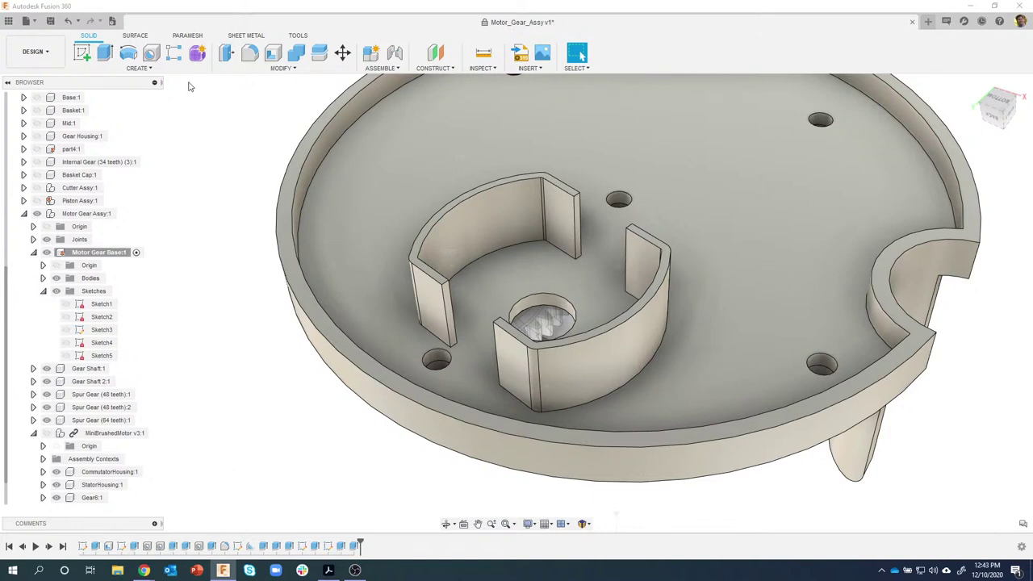
click(284, 68)
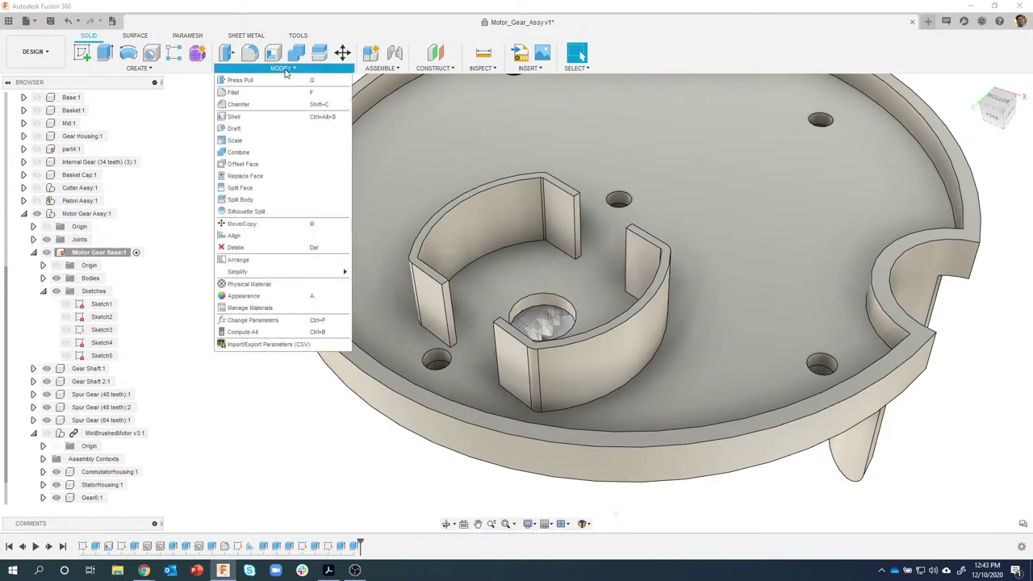
click(253, 132)
shift+middle_drag(334, 156, 494, 221)
scroll(480, 211, up, 5)
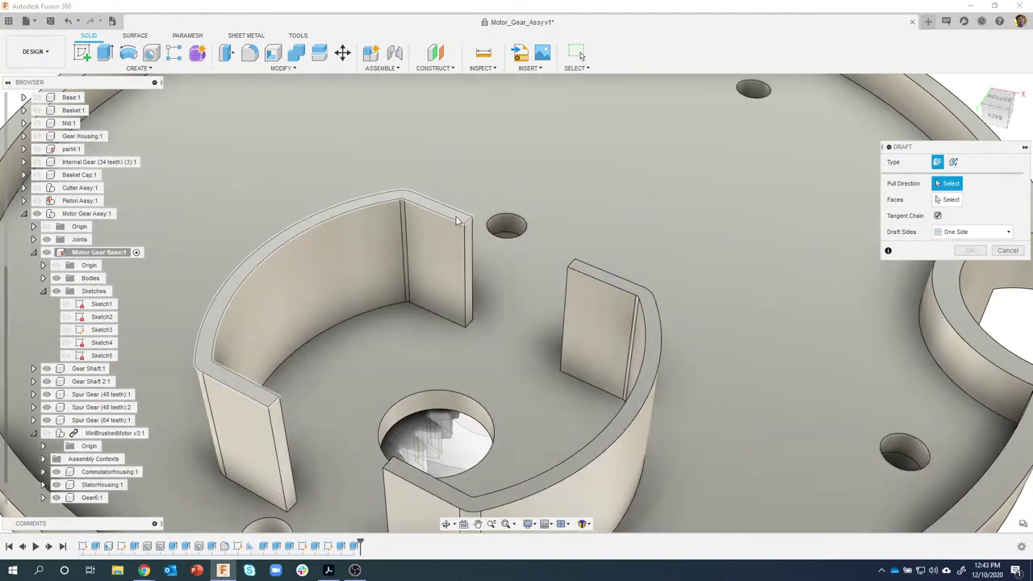
click(457, 219)
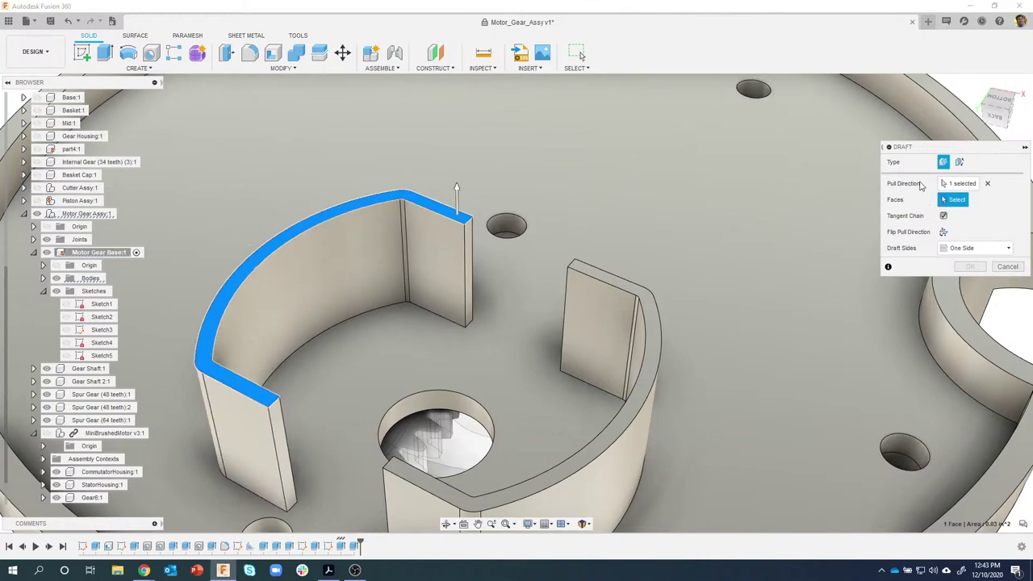
click(468, 244)
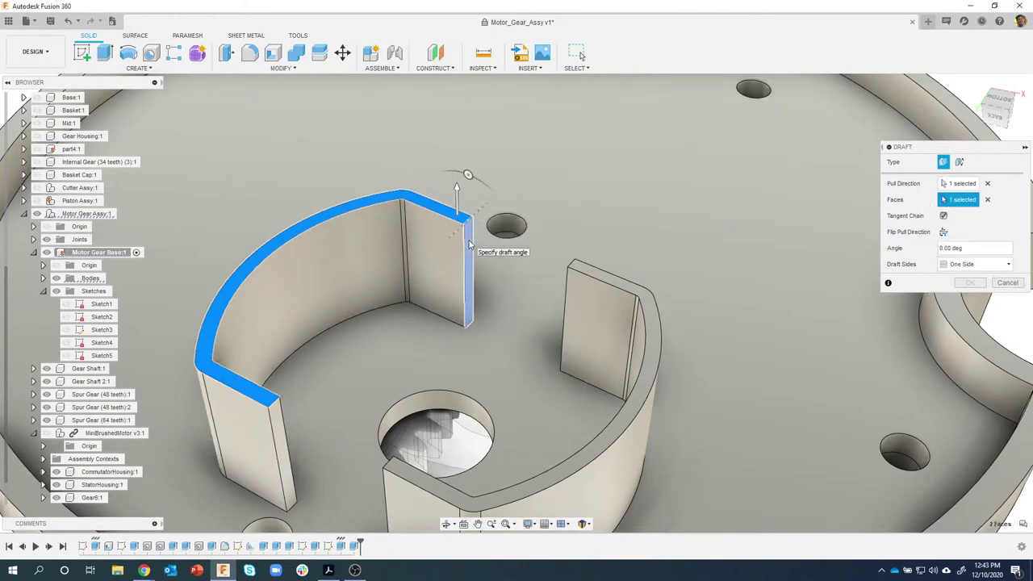
drag(468, 171, 456, 169)
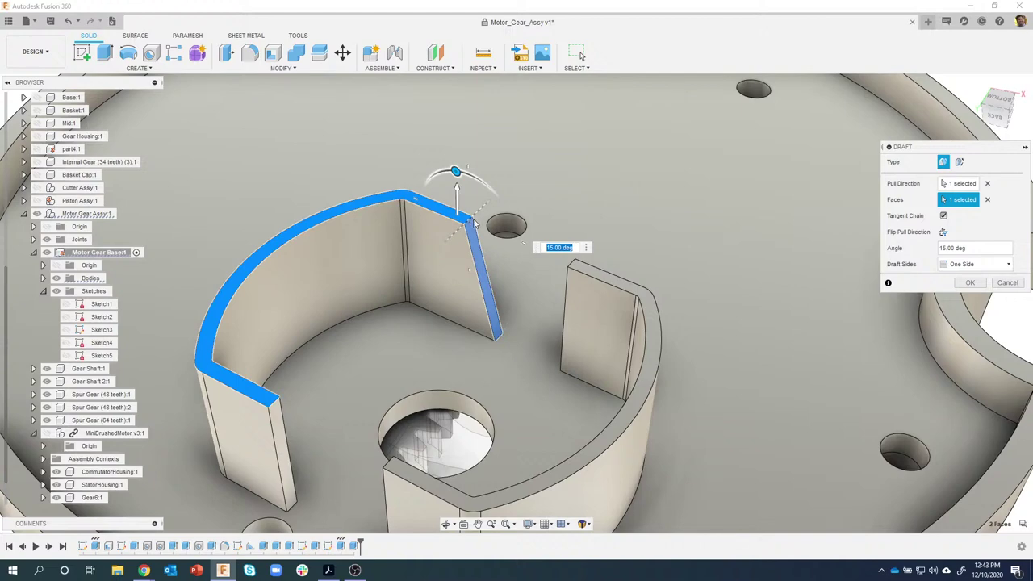
Try the base floor as the draft's pull direction with a 0 deg angle, and return to the clip's top face
click(988, 184)
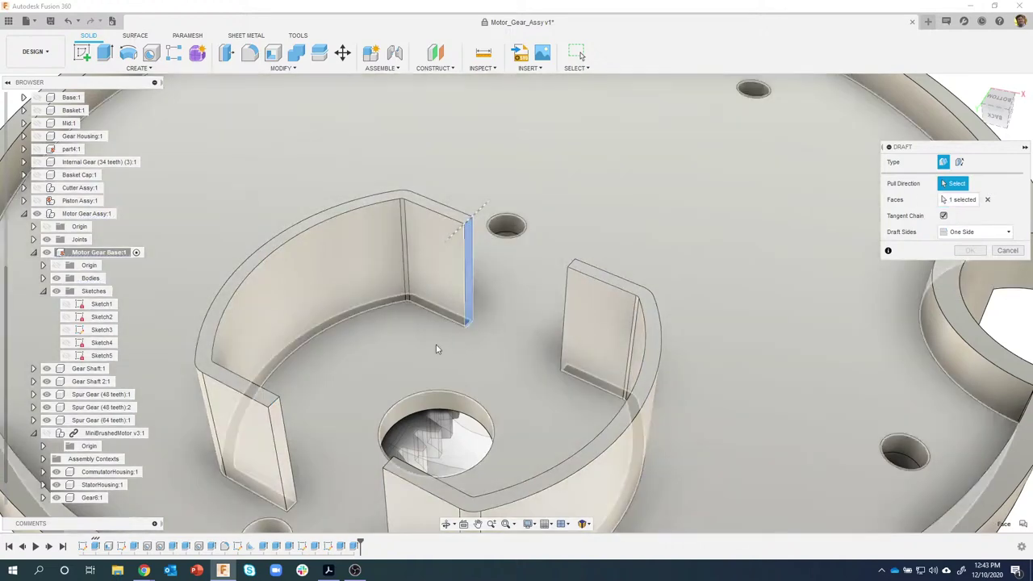
click(437, 344)
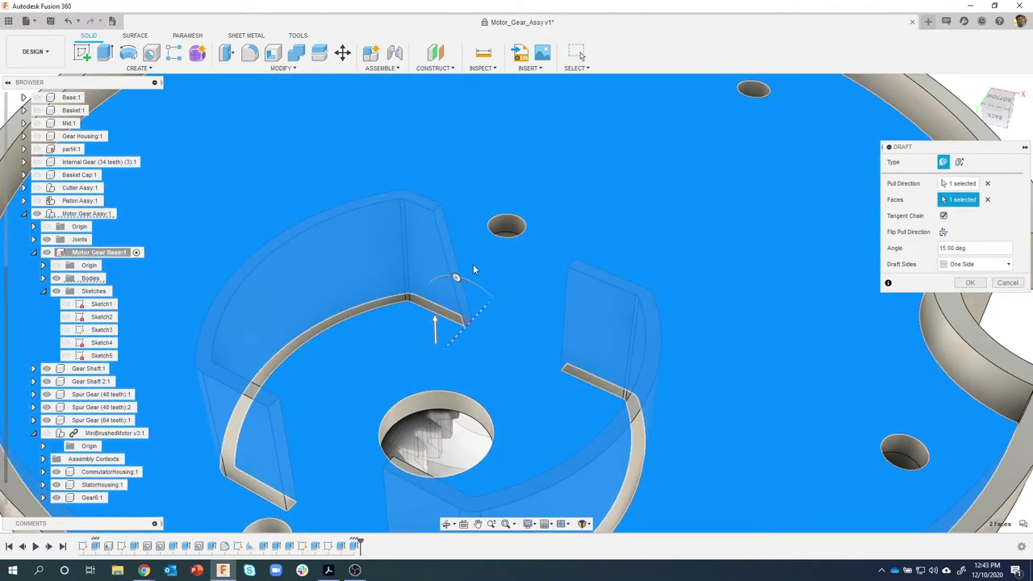
drag(456, 277, 468, 282)
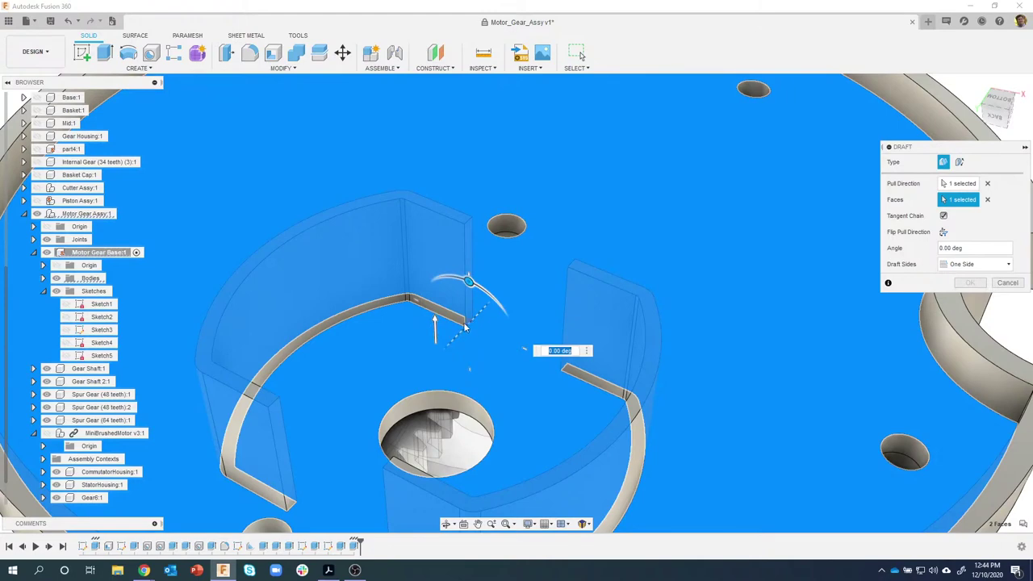
click(985, 184)
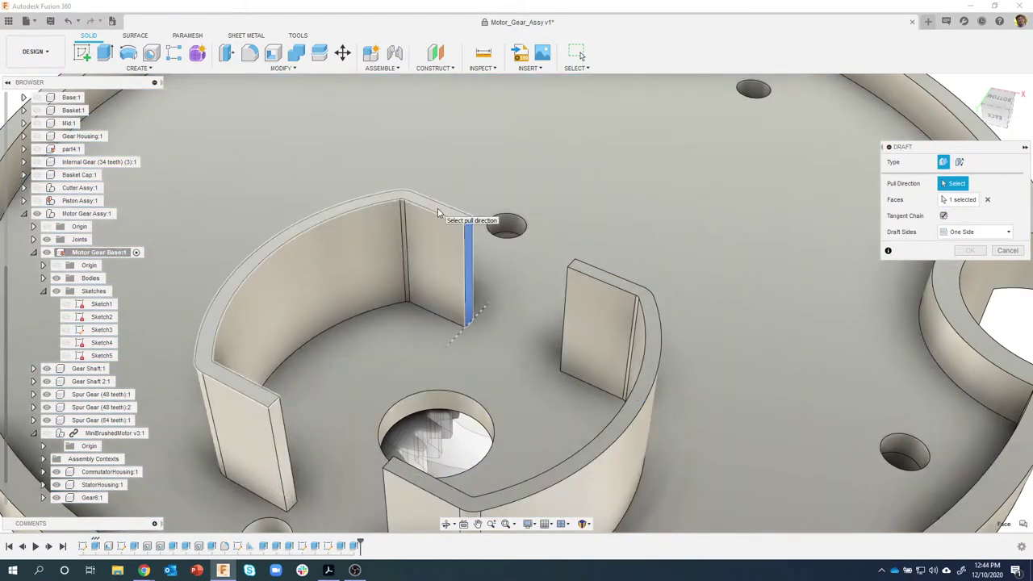
click(438, 212)
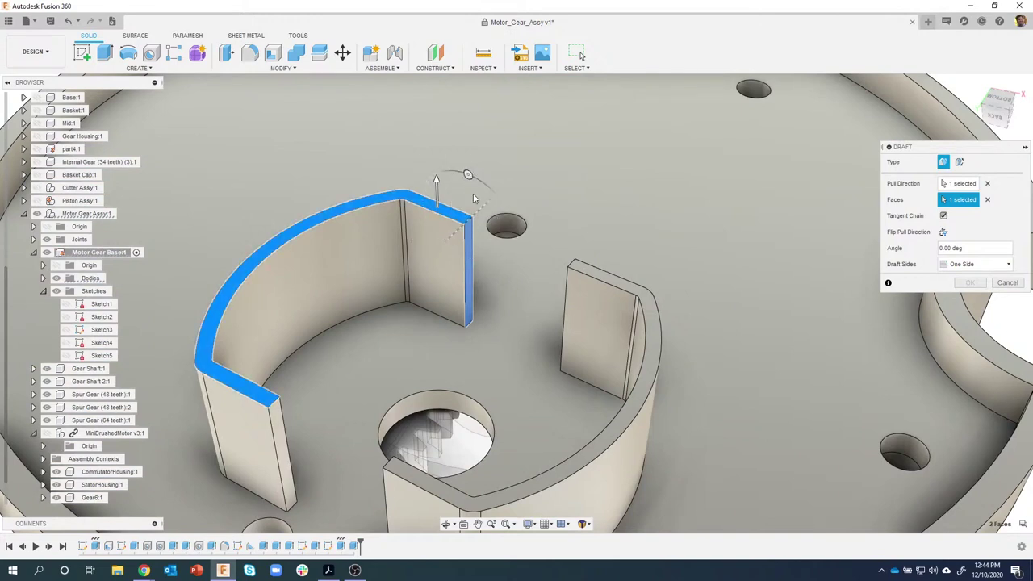
Set the draft angle of the clip's end face to 5 deg
drag(473, 172, 460, 171)
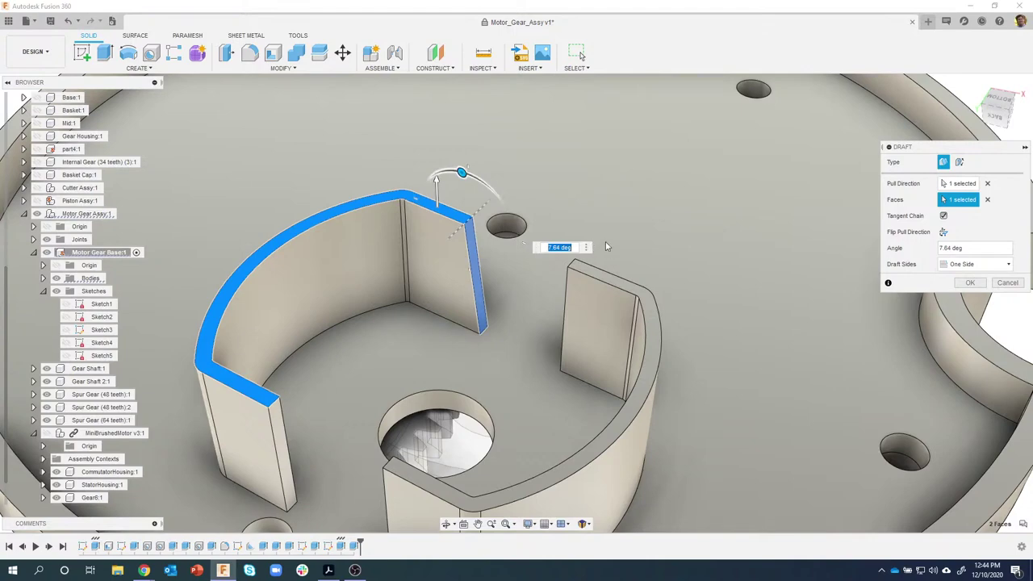
text(5)
key(Return)
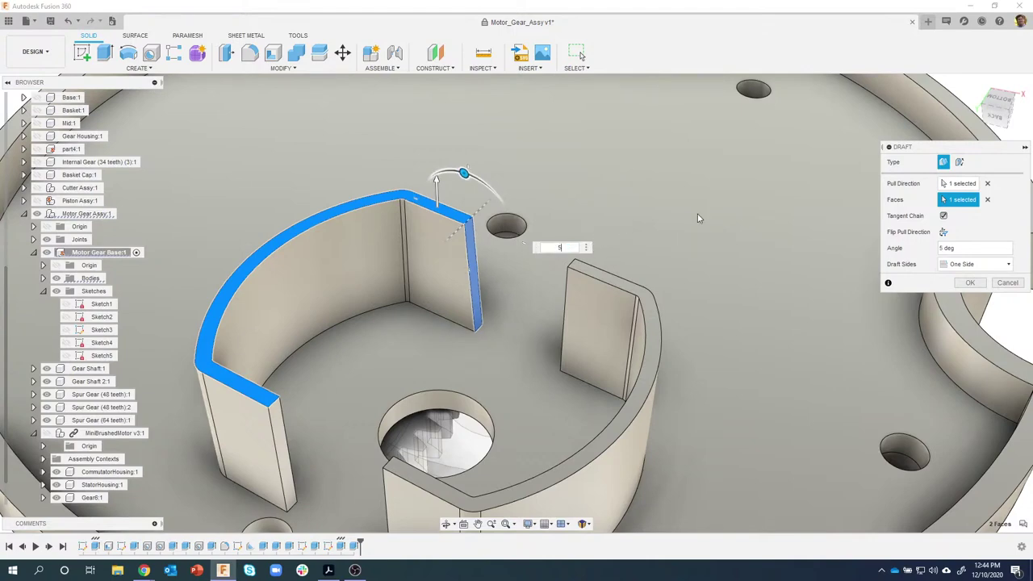
Replace the draft's face selection with the four end faces bordering the gap between both clips, and apply the 5 deg draft
shift+middle_drag(587, 237, 516, 234)
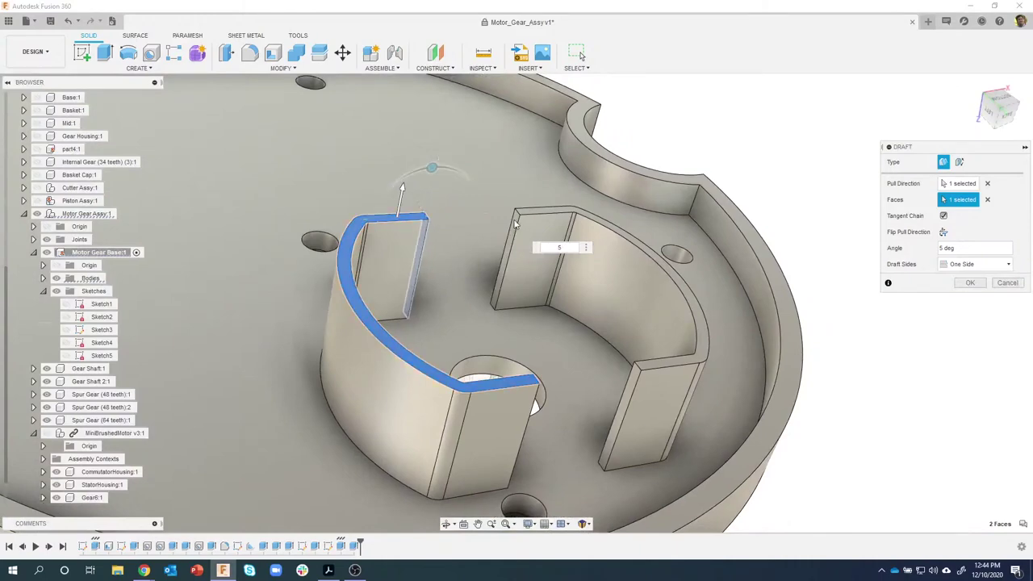
scroll(514, 228, up, 3)
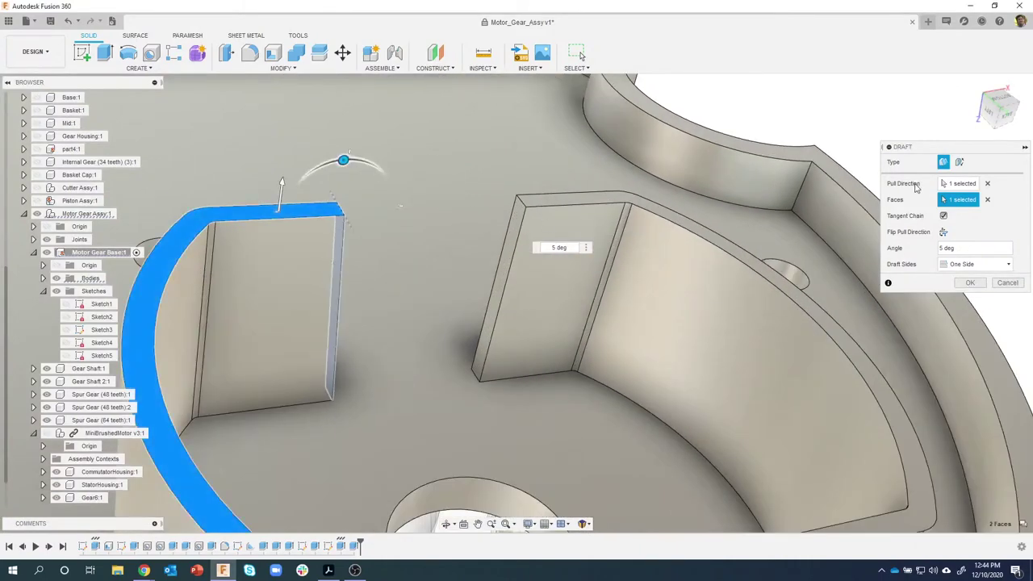
click(986, 202)
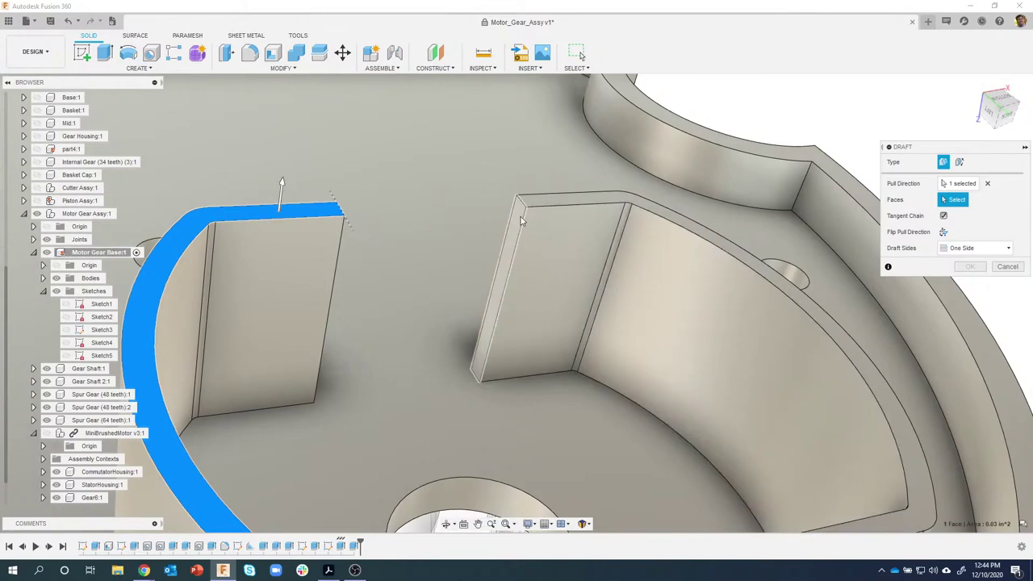
click(519, 228)
shift+middle_drag(518, 228, 315, 241)
click(333, 234)
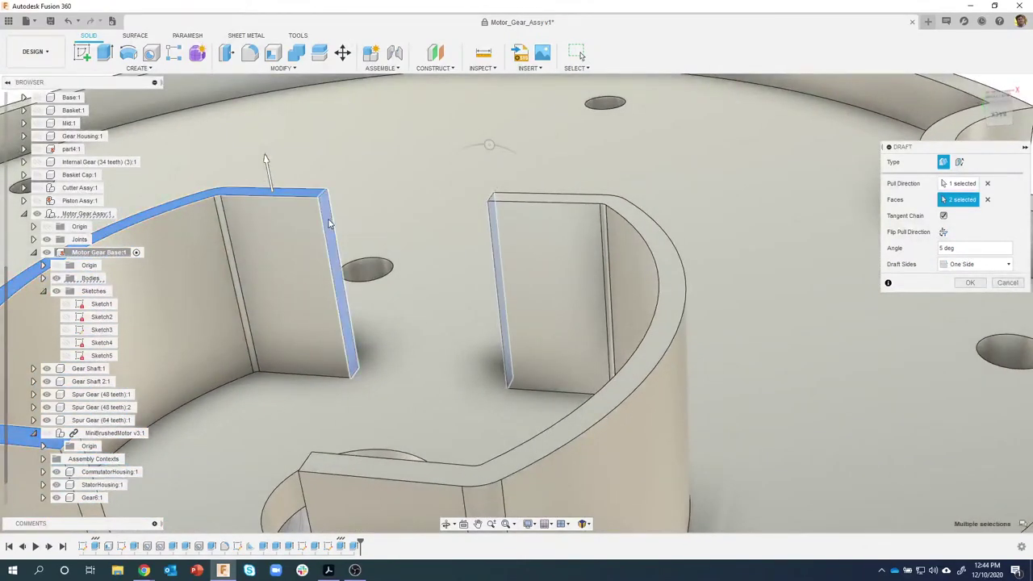
shift+middle_drag(528, 223, 246, 328)
click(659, 323)
click(246, 328)
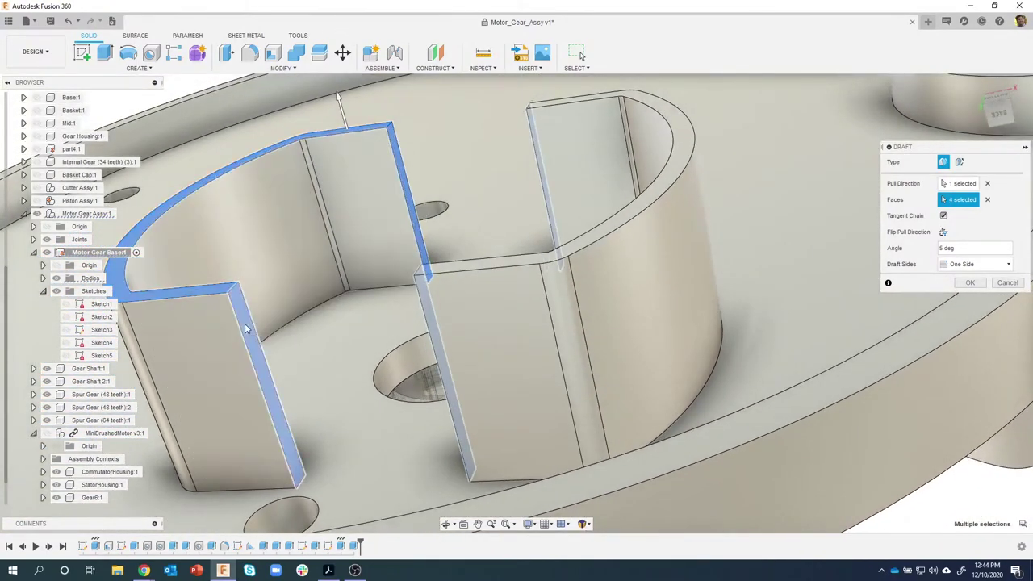
shift+middle_drag(470, 339, 397, 128)
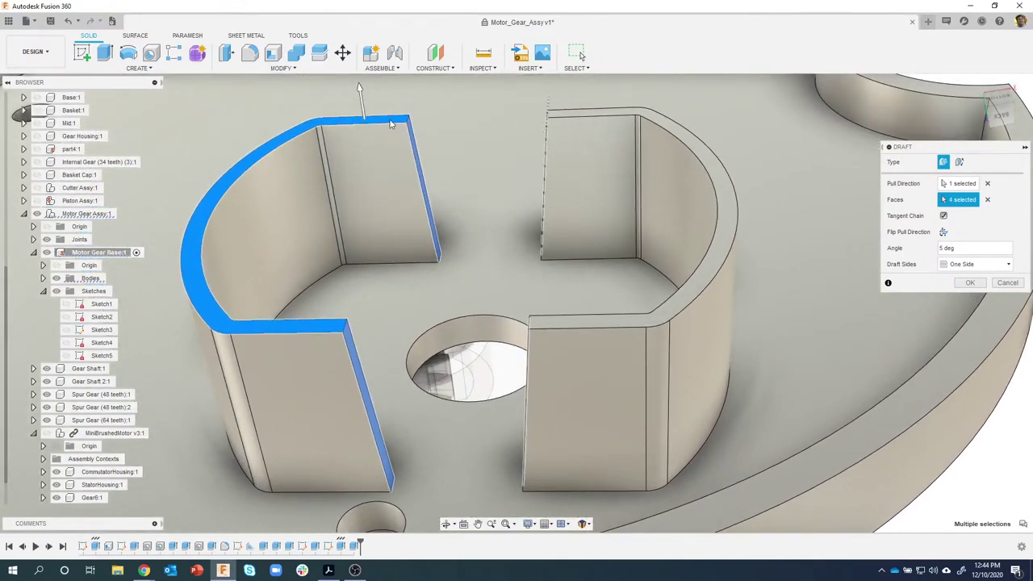
shift+middle_drag(603, 120, 613, 226)
scroll(613, 226, down, 1)
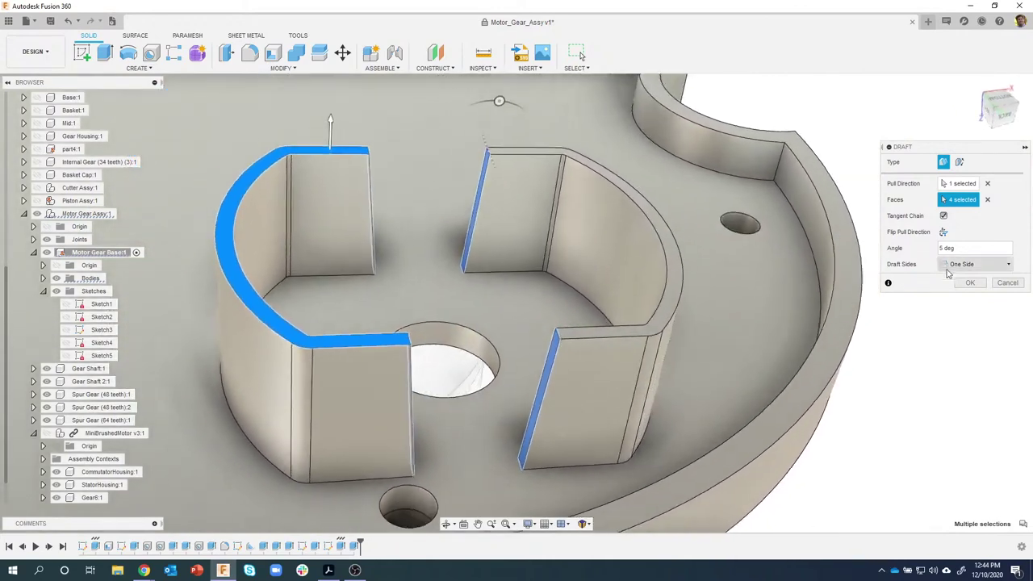
click(964, 283)
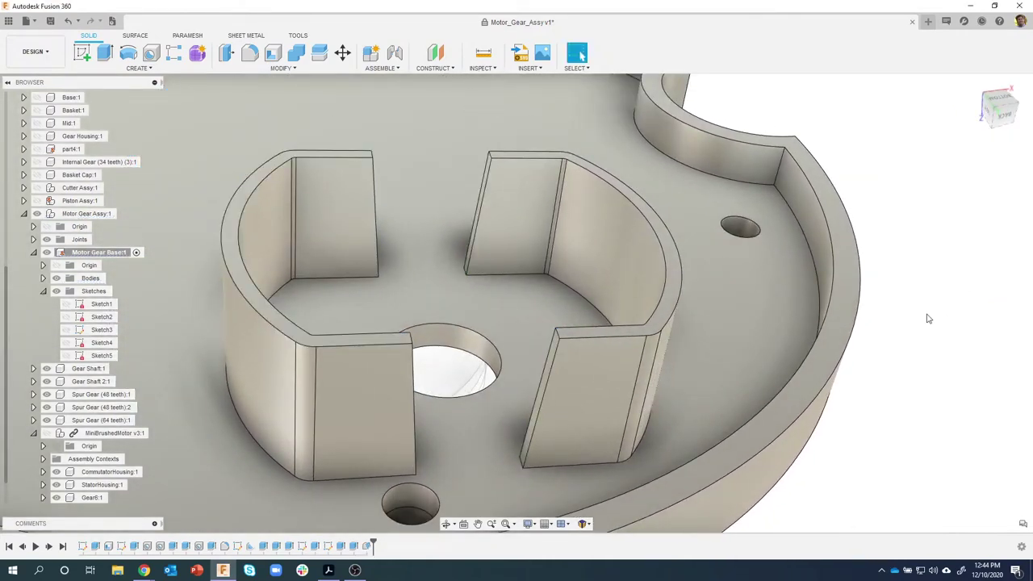
Start a Chamfer on the outer top edge chain of the clip farther from the base's notch
shift+middle_drag(905, 281, 468, 273)
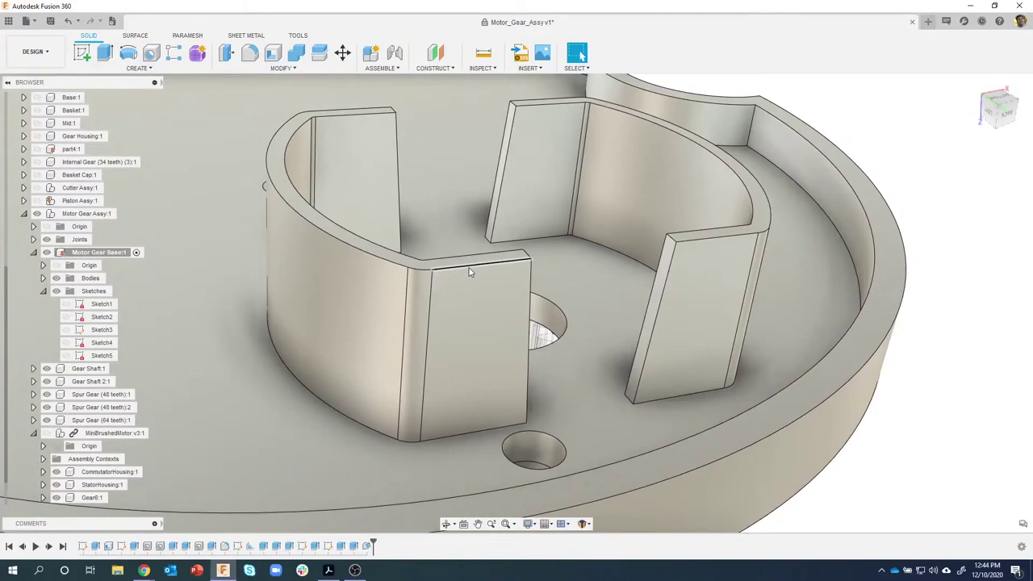
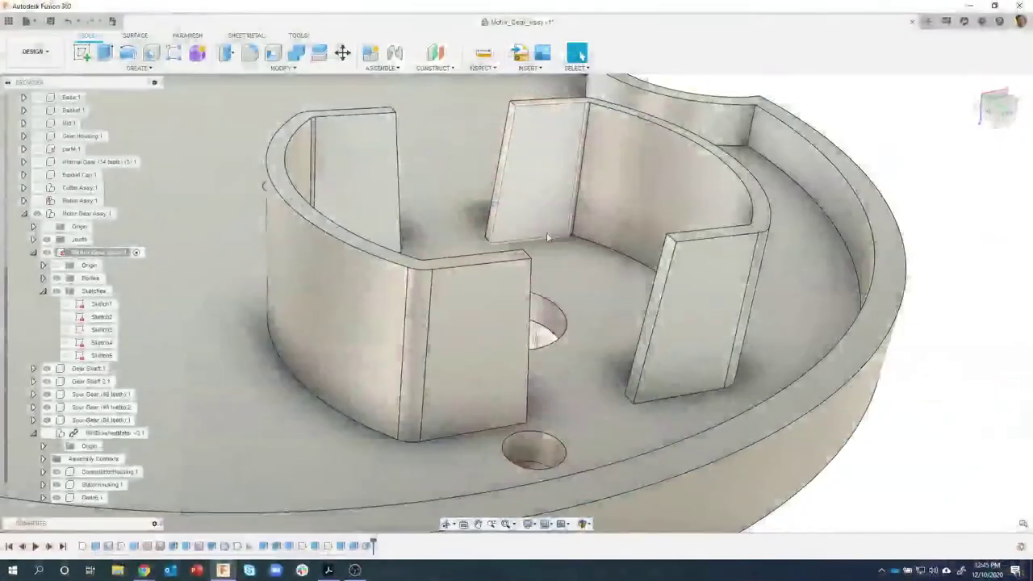
scroll(521, 267, up, 3)
shift+middle_drag(522, 272, 528, 283)
scroll(528, 282, up, 2)
scroll(571, 289, down, 3)
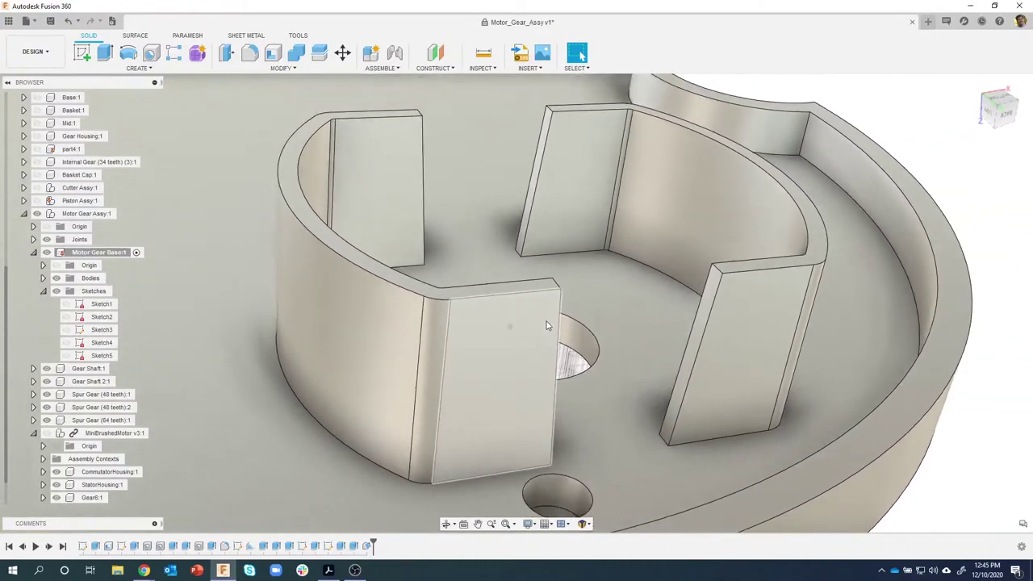
scroll(546, 325, up, 2)
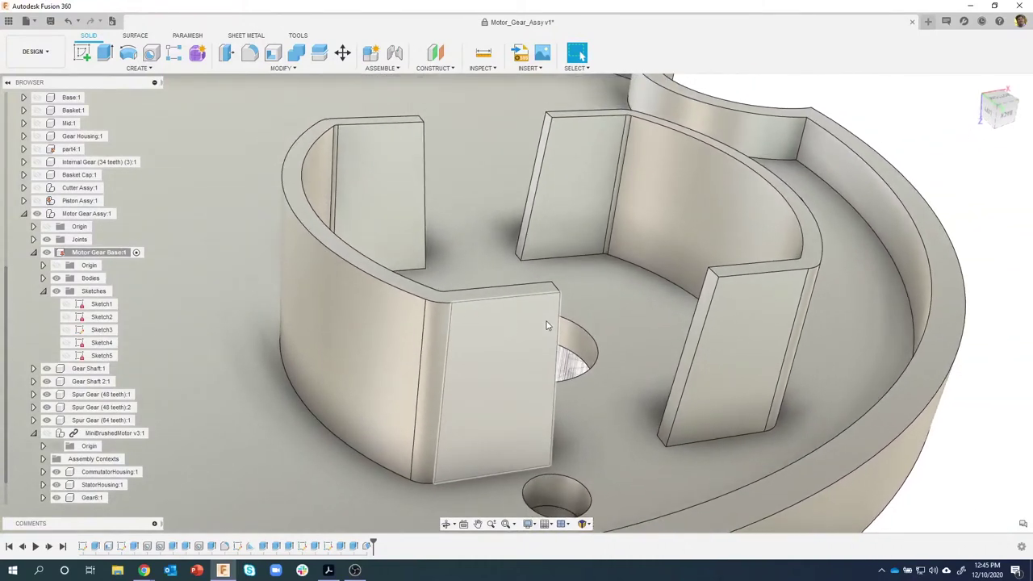
shift+middle_drag(548, 324, 540, 321)
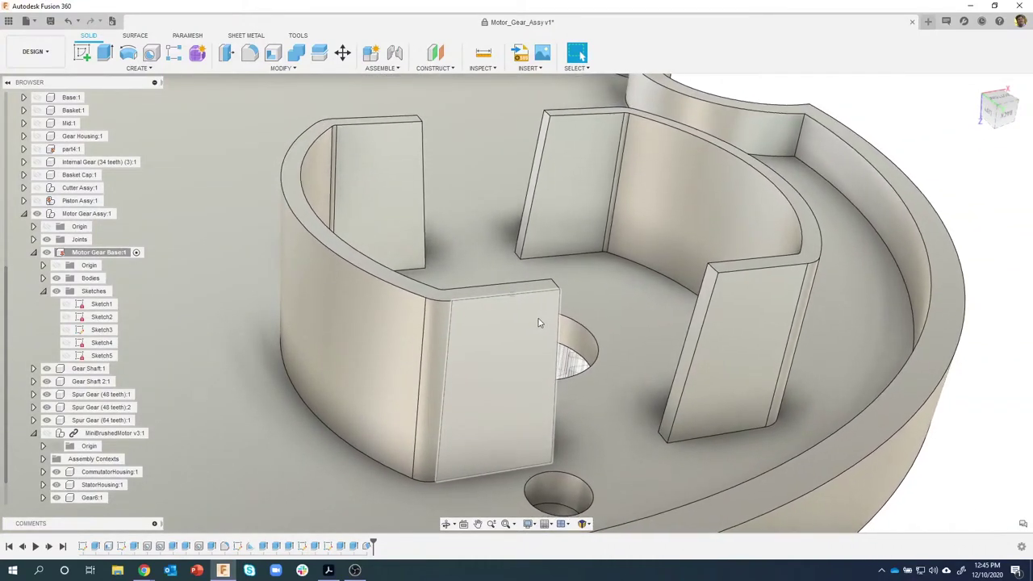
click(520, 299)
right_click(520, 300)
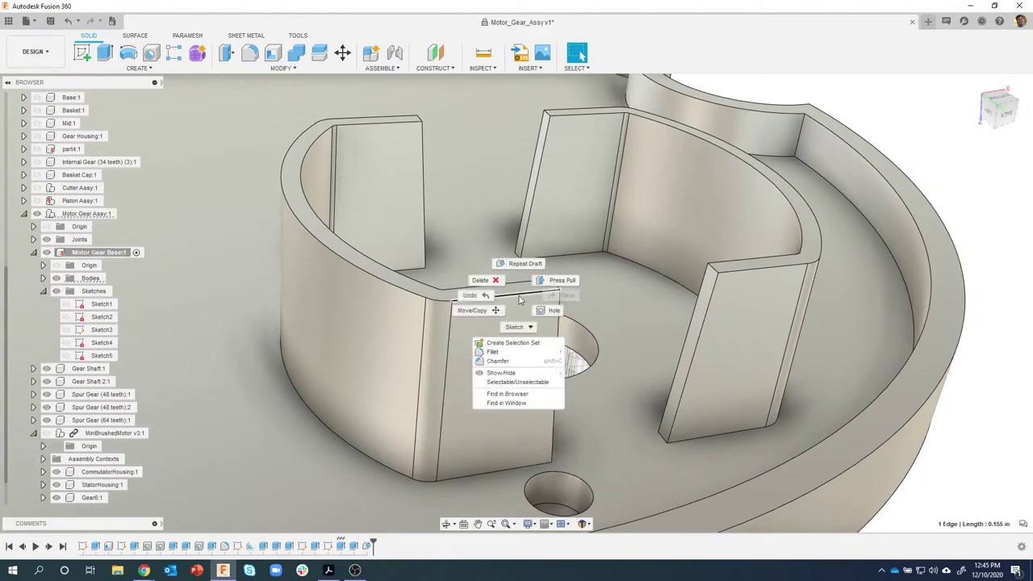
click(497, 361)
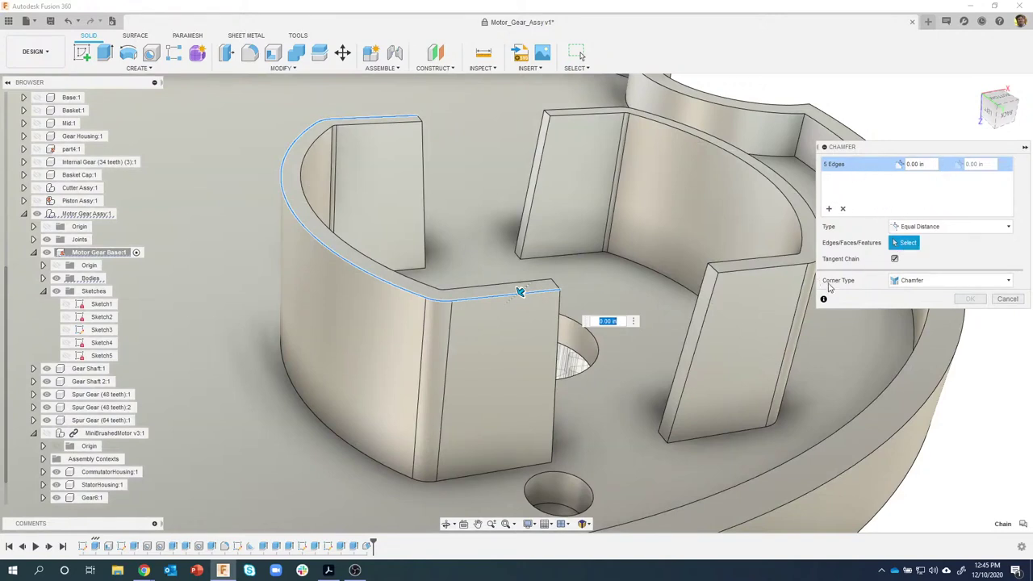
Set the chamfer type to Two Distance with the Chamfer corner type
click(927, 280)
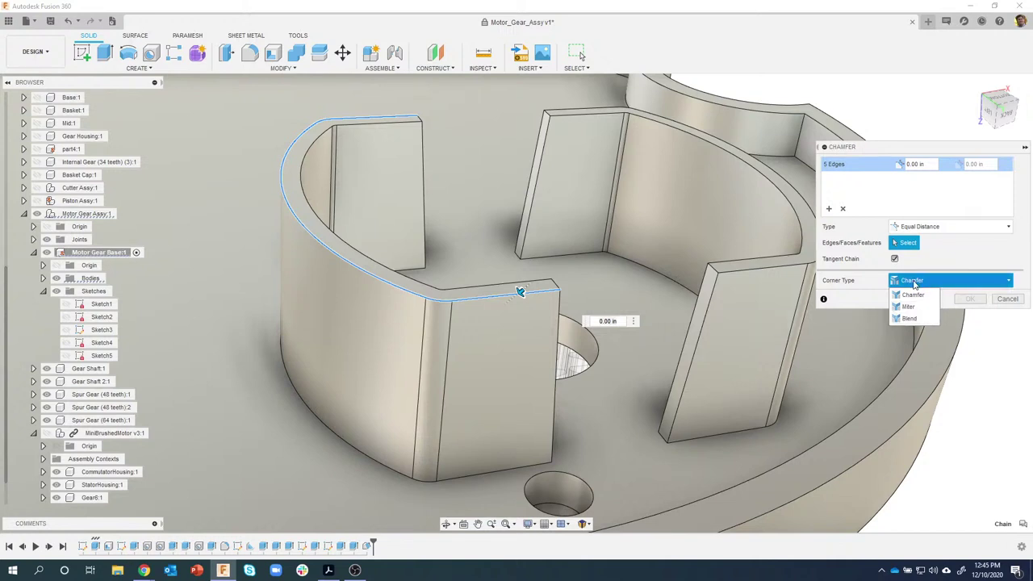
click(914, 281)
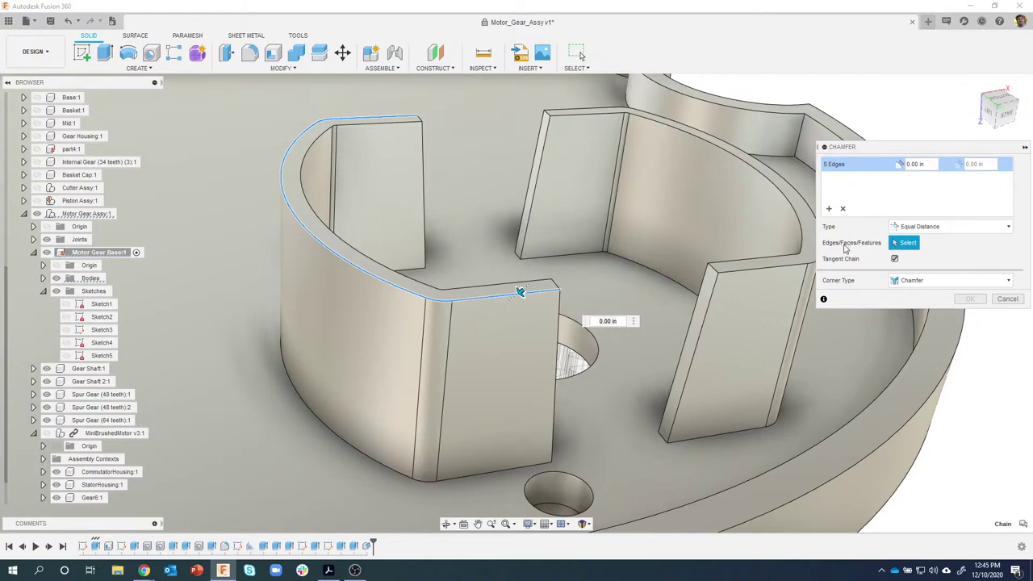
shift+middle_drag(799, 252, 670, 265)
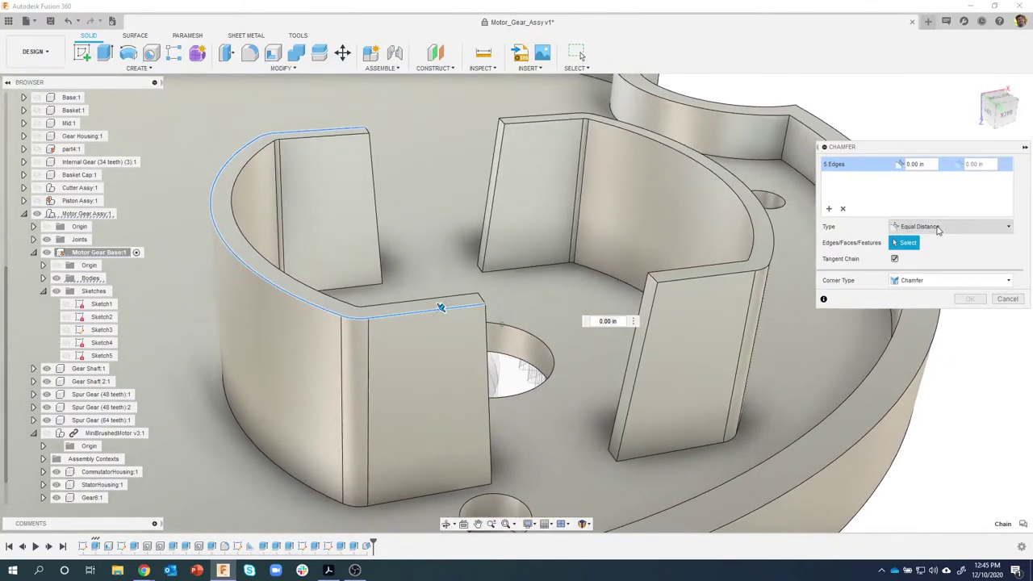
click(935, 229)
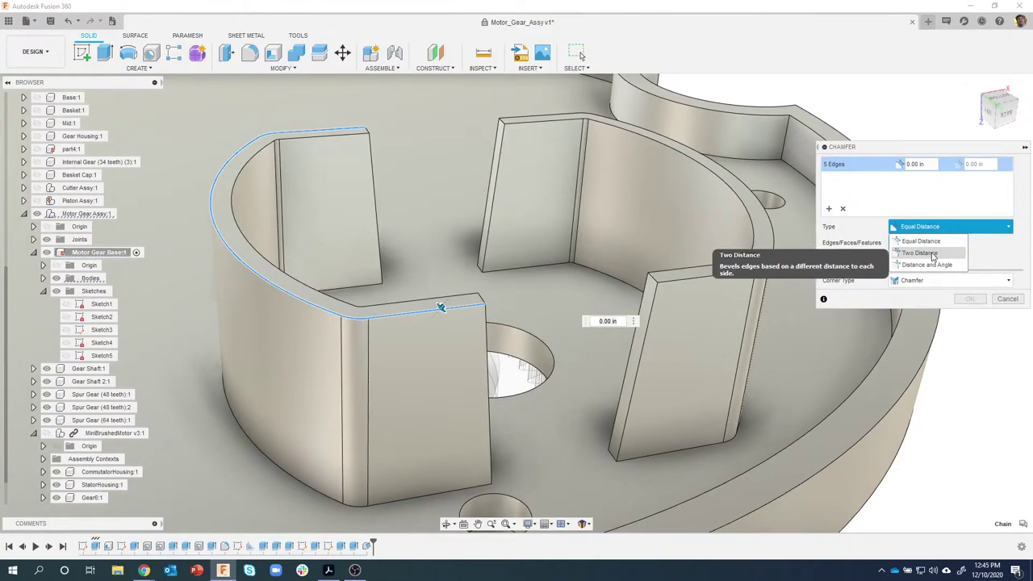
click(928, 253)
Try out rough two-distance chamfer offsets of about 0.01 in and 0.036 in on the clip's outer top edge
scroll(484, 290, up, 5)
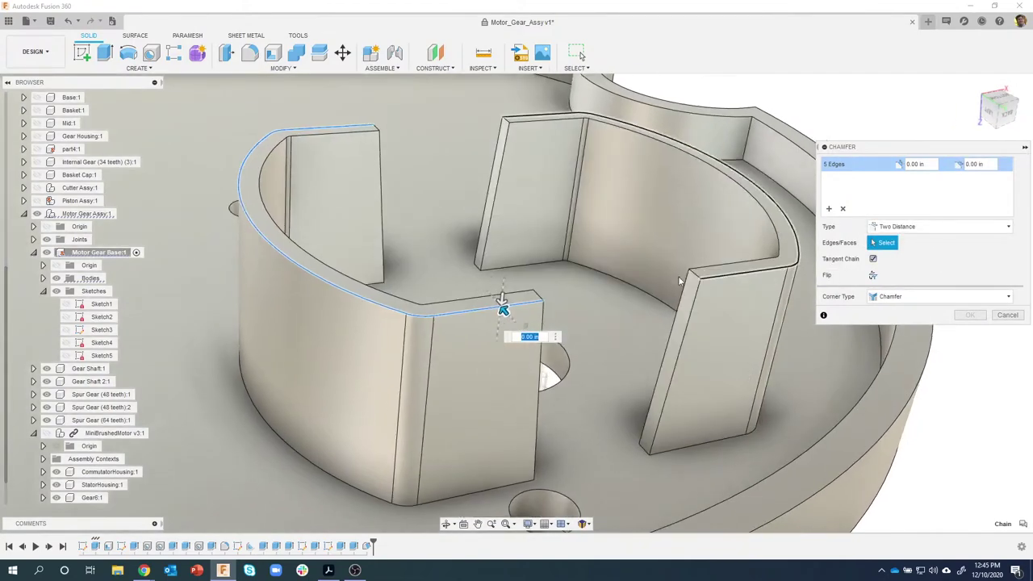
scroll(488, 298, up, 2)
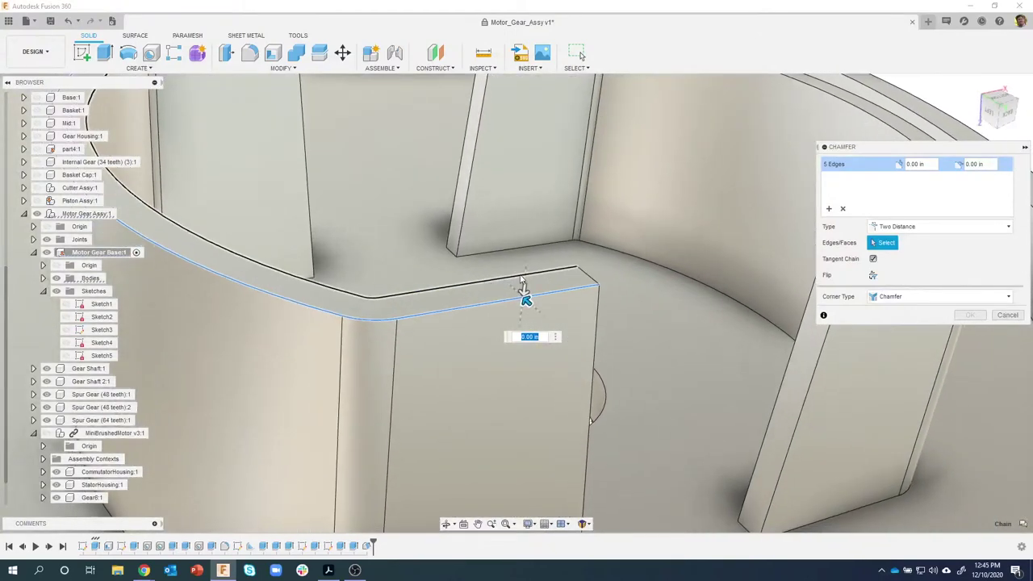
drag(523, 292, 523, 310)
shift+middle_drag(555, 307, 502, 291)
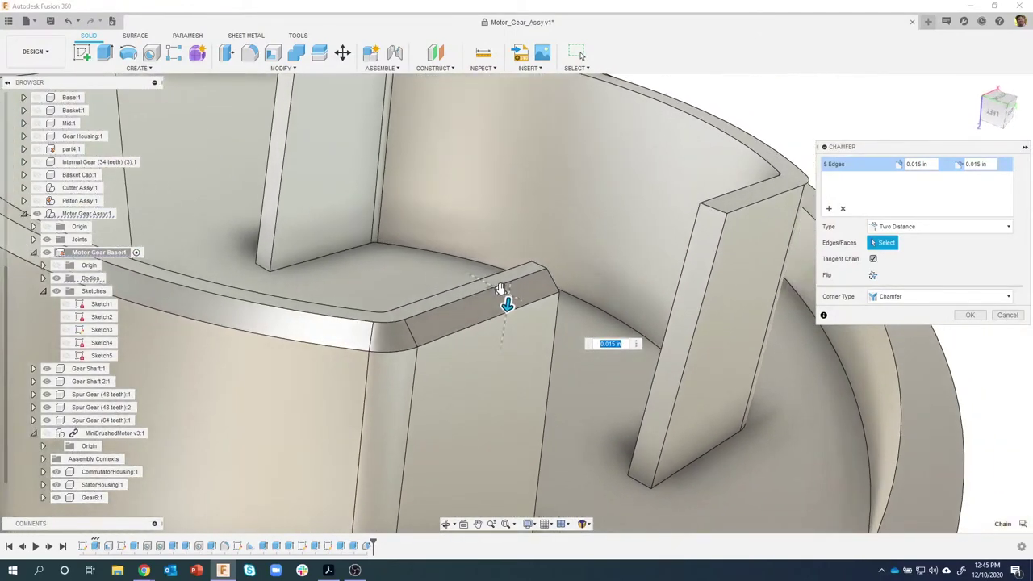
drag(500, 289, 505, 295)
shift+middle_drag(505, 295, 492, 299)
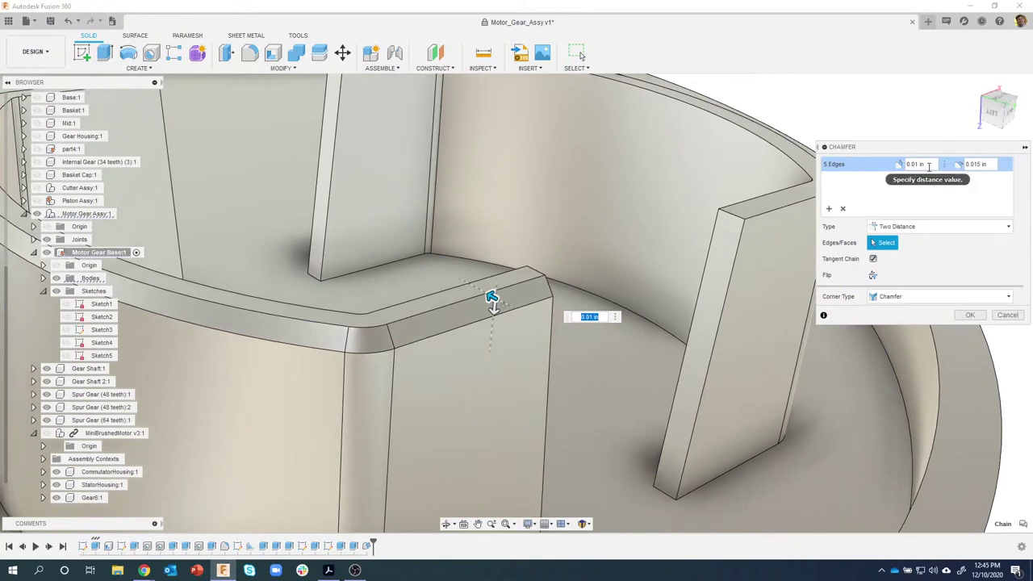
drag(494, 307, 491, 334)
Set the chamfer's two distances to 0.02 in and 0.04 in
click(900, 164)
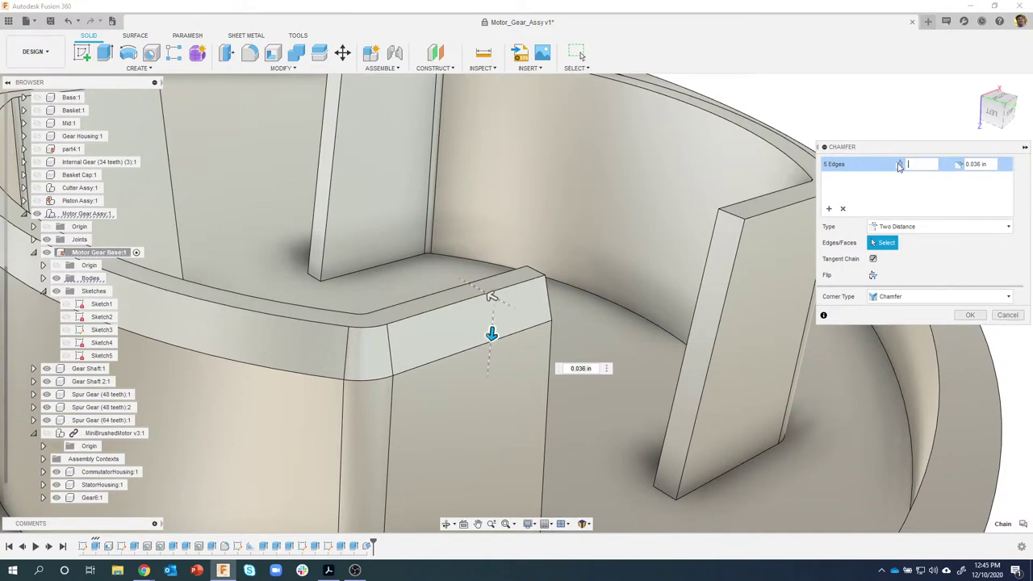
text(.02)
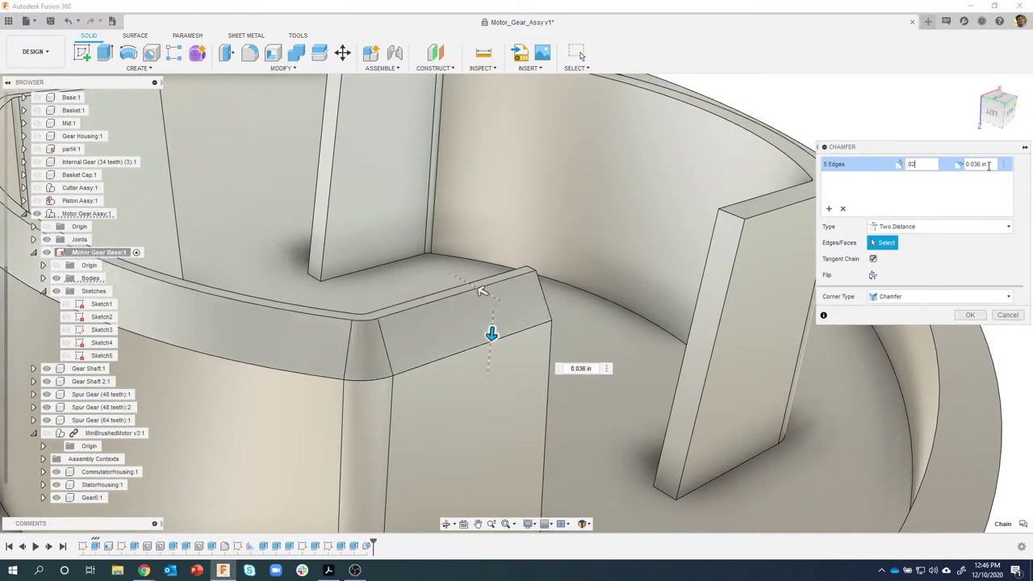
text(.0)
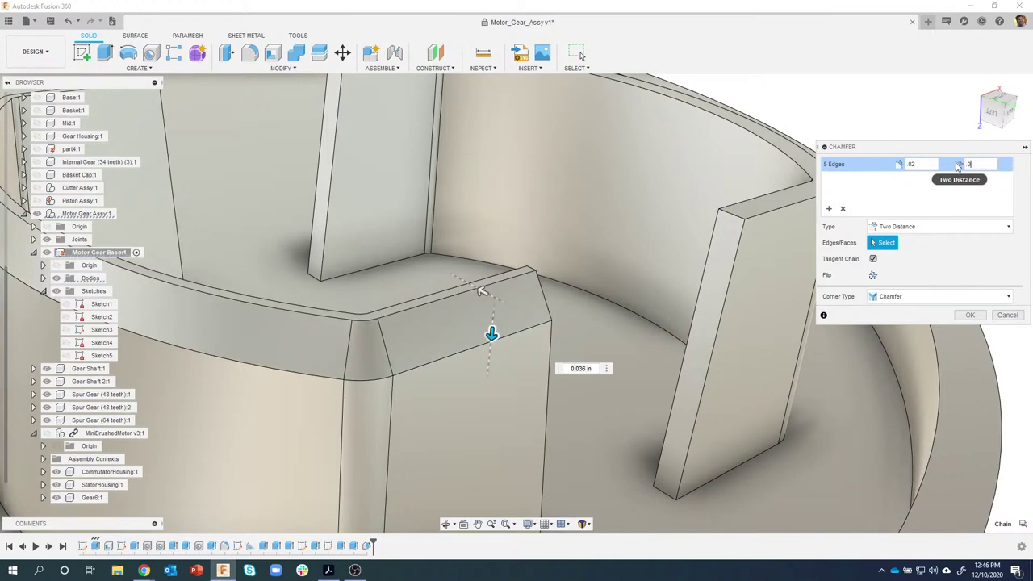
text(4)
shift+middle_drag(577, 209, 507, 290)
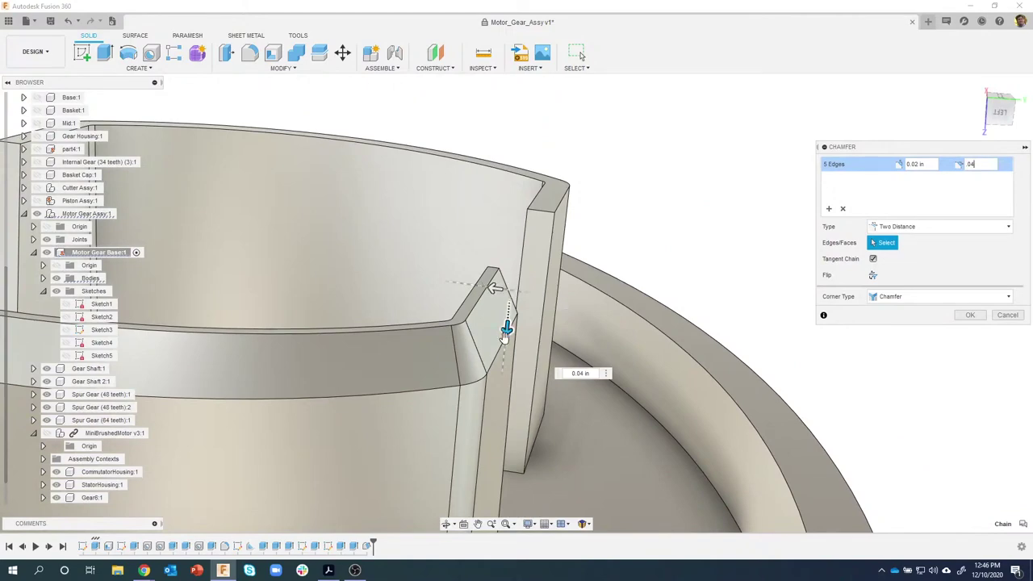
Add the outer top edge chain of the other clip to the chamfer and apply it to both clips
shift+middle_drag(506, 363, 641, 256)
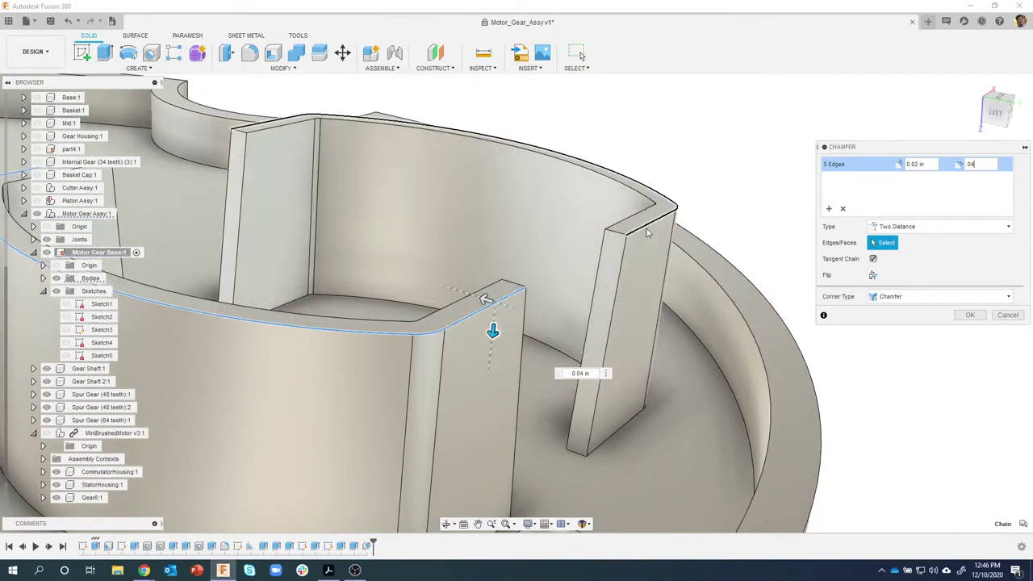
click(649, 232)
shift+middle_drag(792, 317, 452, 274)
shift+middle_drag(570, 161, 589, 164)
click(970, 316)
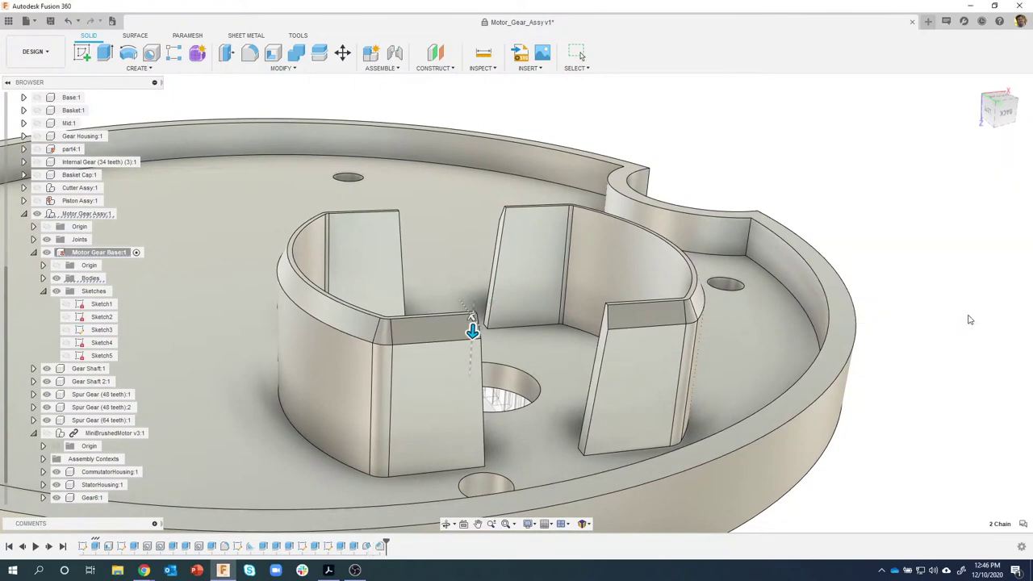
shift+middle_drag(959, 317, 958, 321)
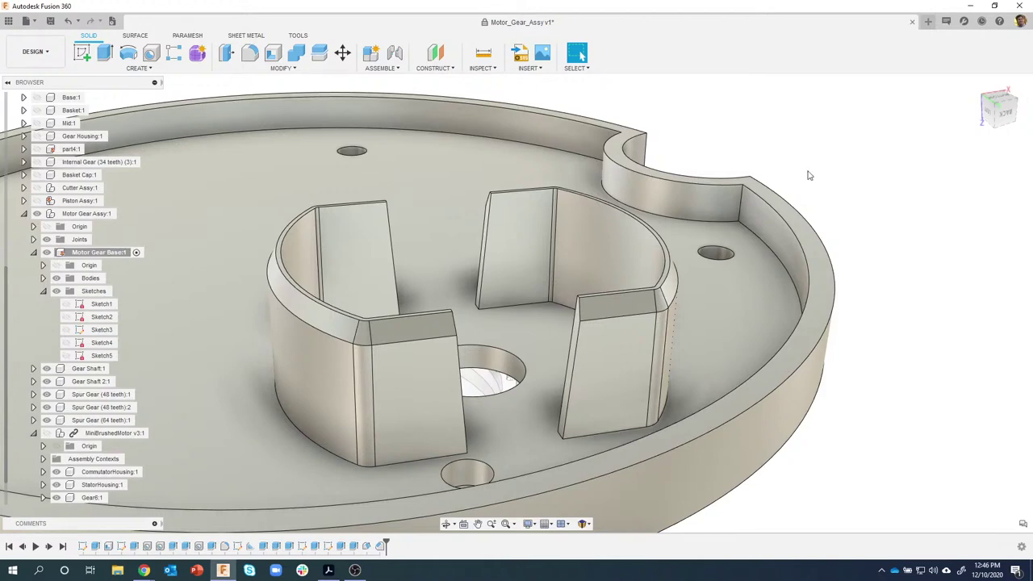
Show the MiniBrushedMotor component and open Sketch5 of the Motor Gear Base for editing
scroll(856, 213, down, 3)
mouse_move(856, 212)
shift+middle_down()
mouse_move(793, 202)
mouse_move(557, 246)
mouse_move(493, 359)
mouse_move(511, 318)
shift+middle_up()
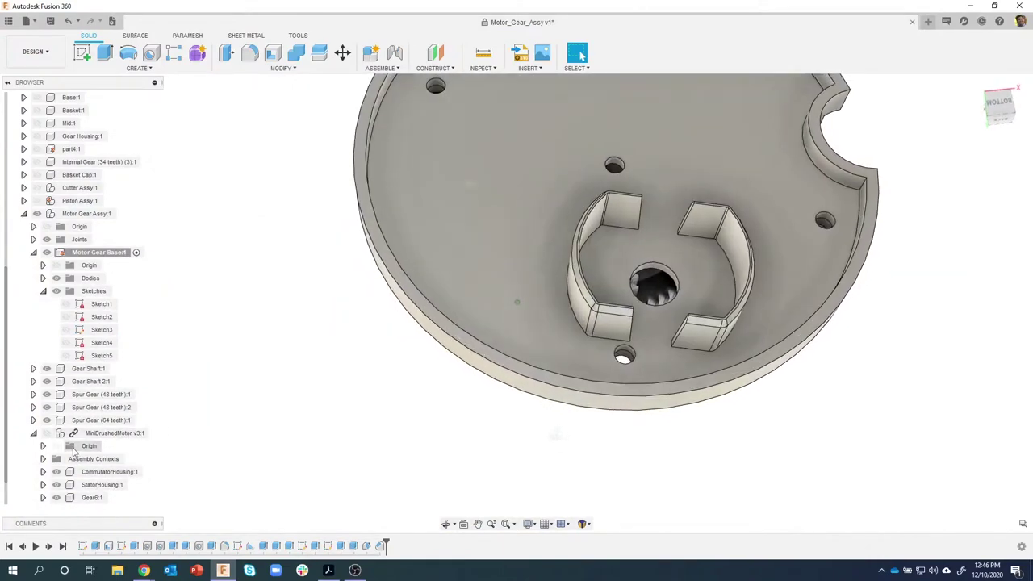
click(46, 433)
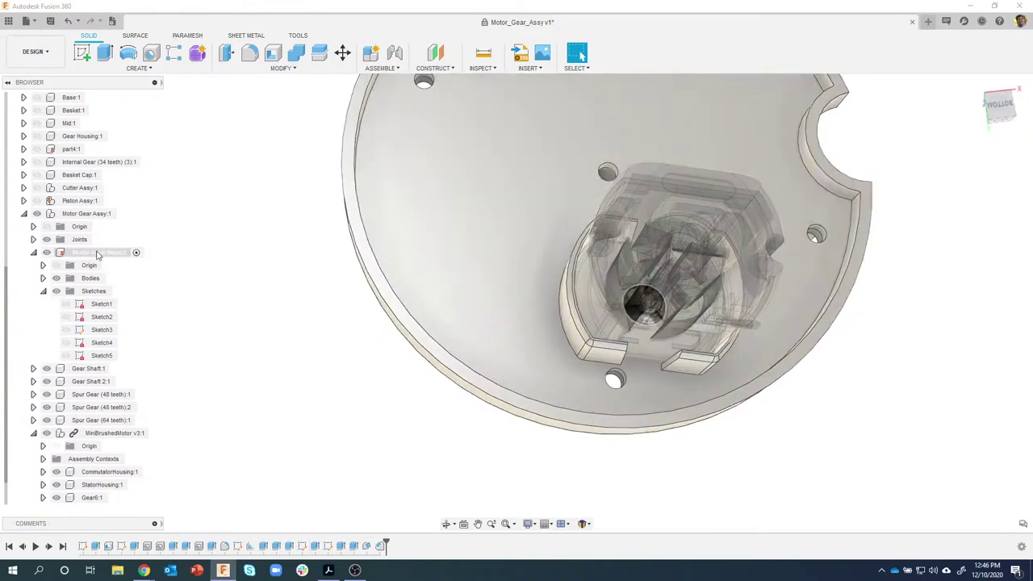
click(135, 253)
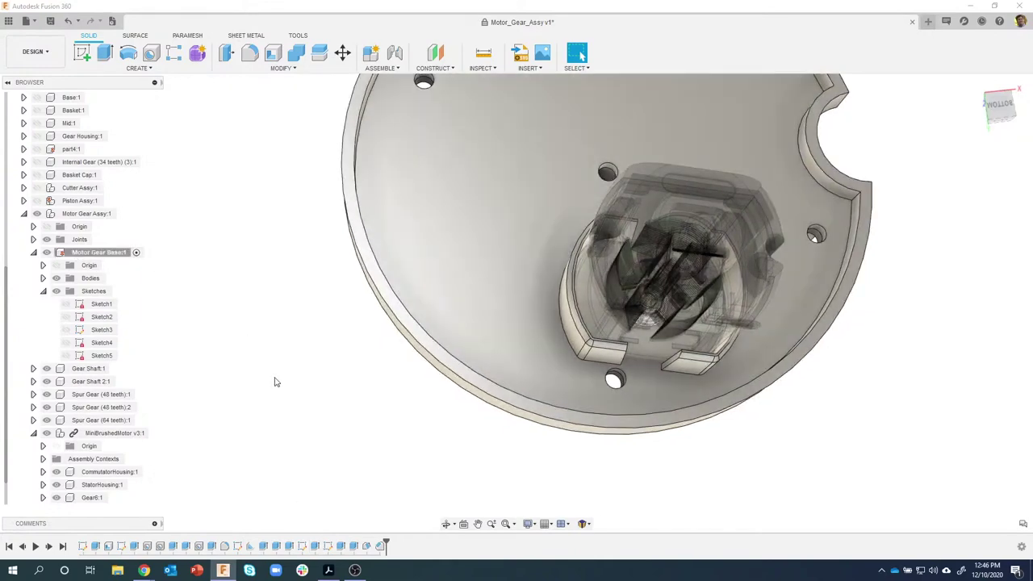
right_click(327, 547)
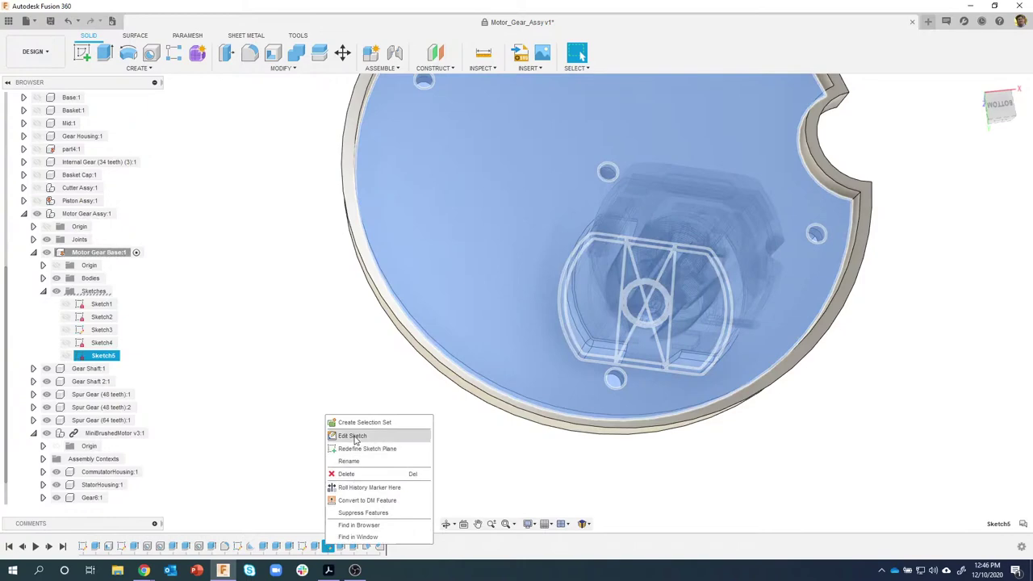
click(354, 436)
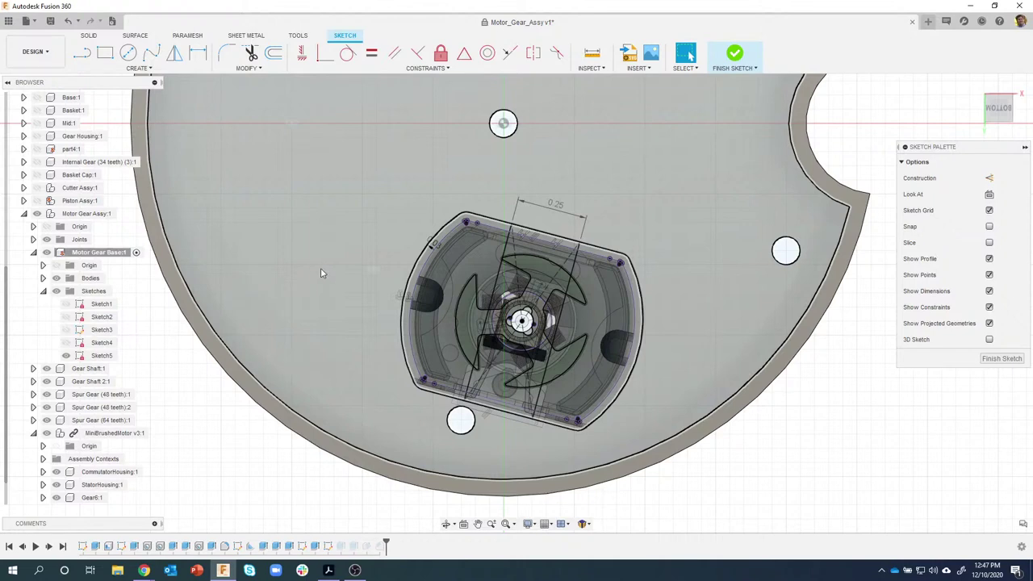
Sketch a slanted line about 1.1 in long across the motor, extending past both clips, and make it a construction line
key(l)
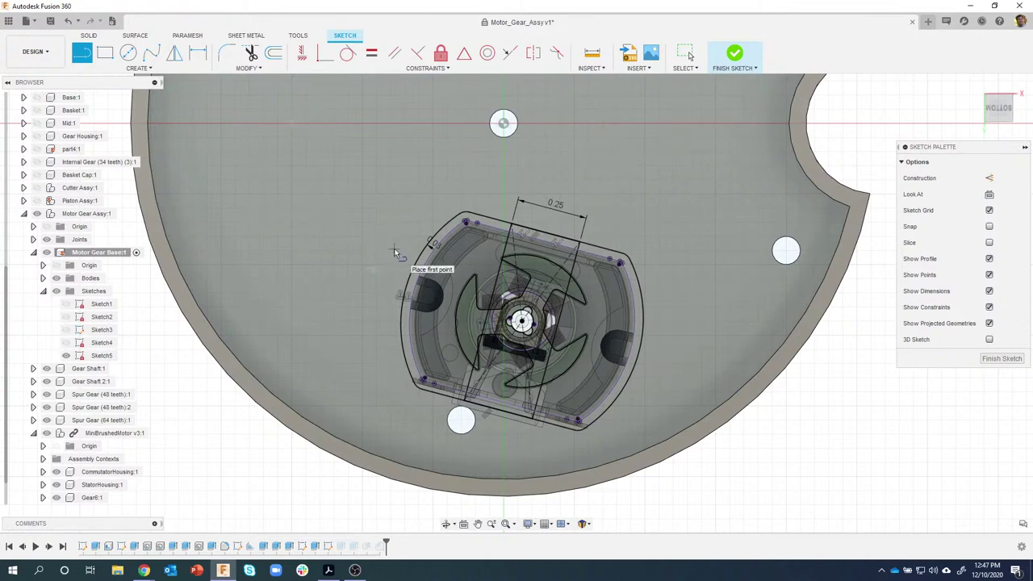
click(681, 371)
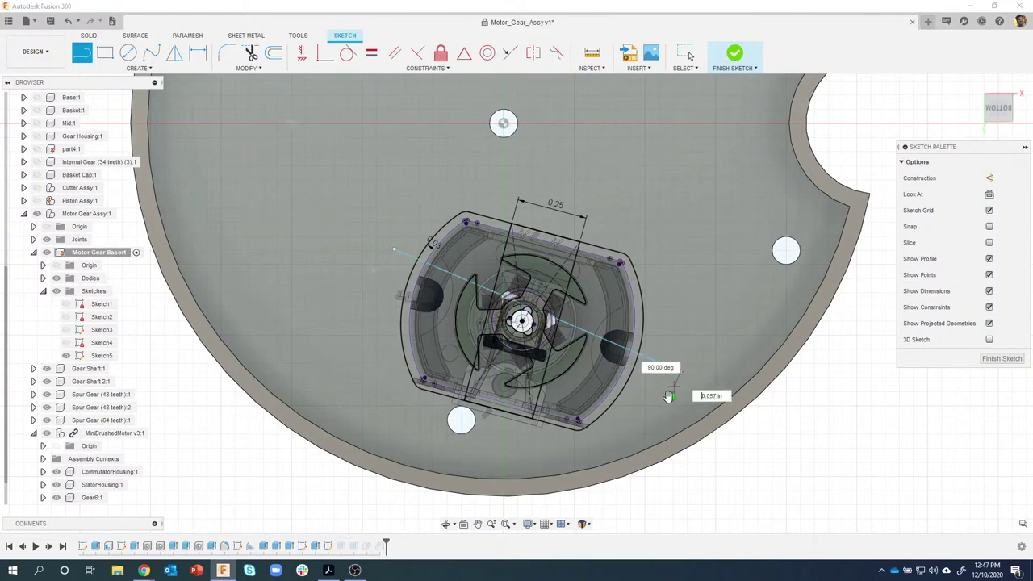
click(680, 371)
key(Escape)
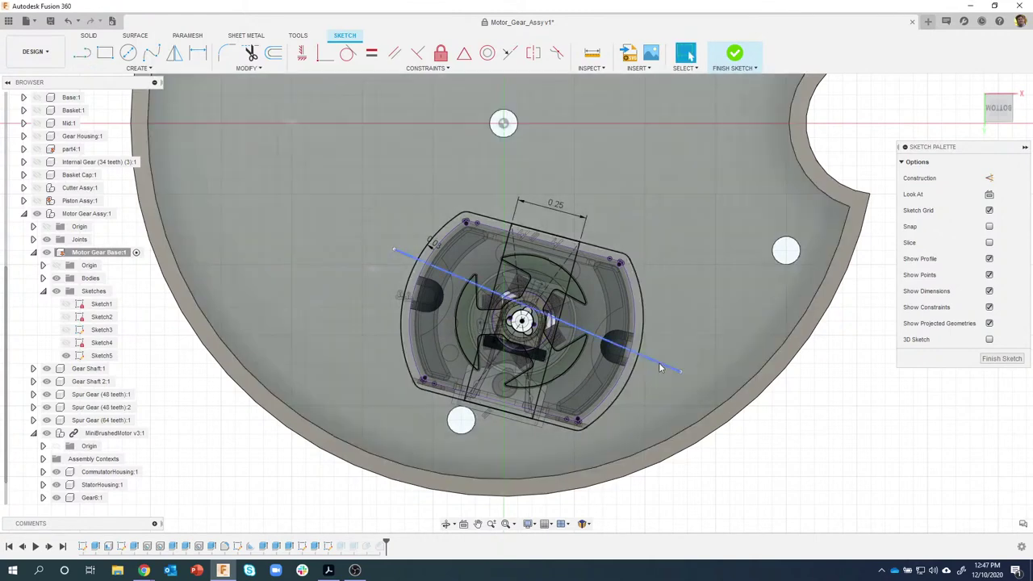
click(661, 364)
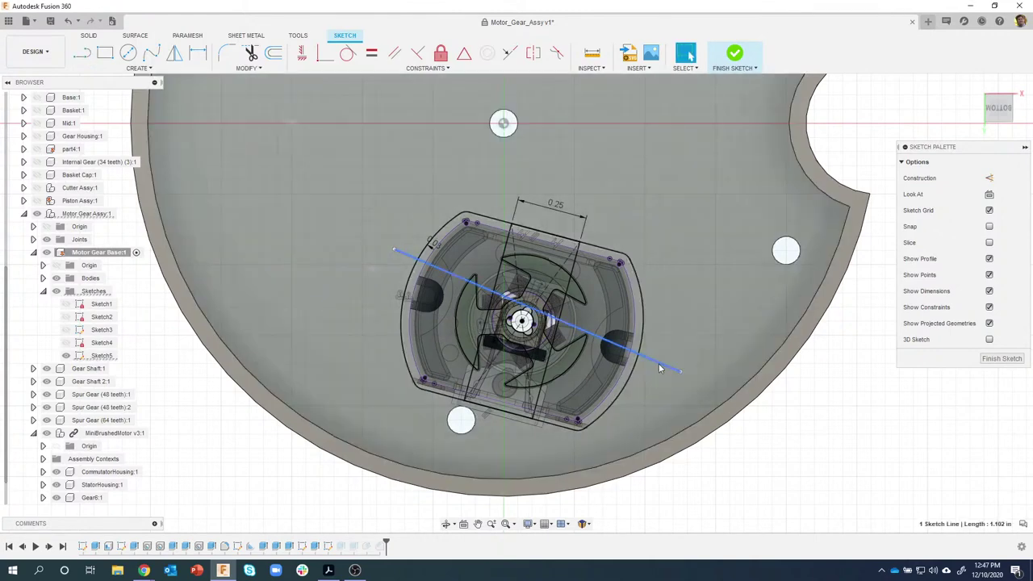
click(989, 177)
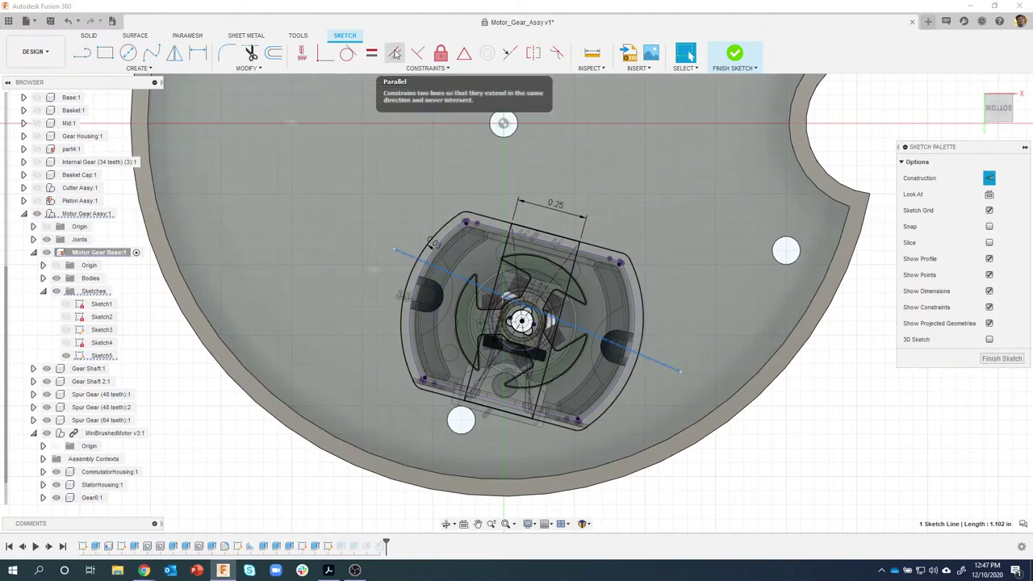
Constrain the construction line parallel to the straight outer edge of the motor mount outline
click(397, 53)
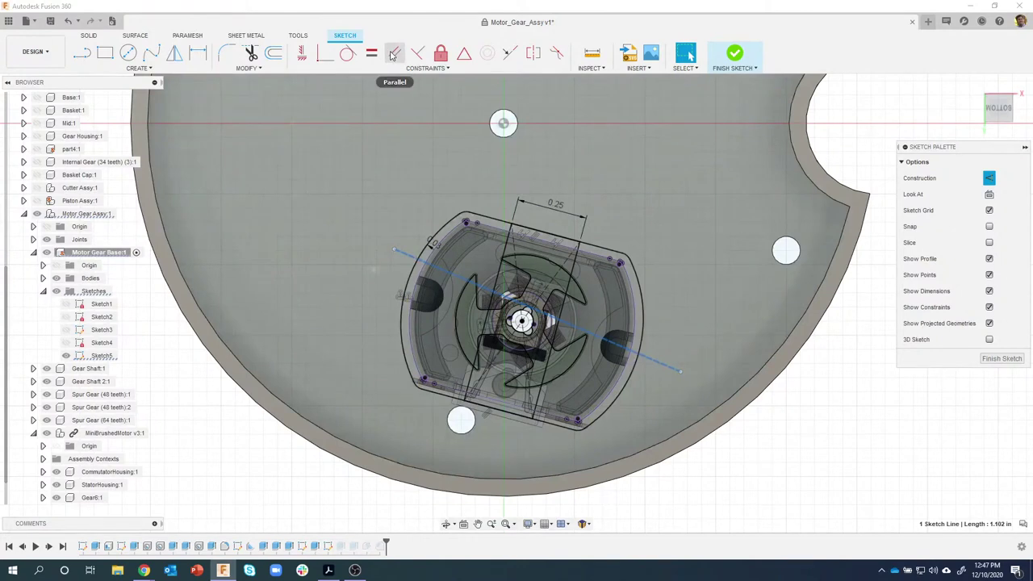
click(393, 54)
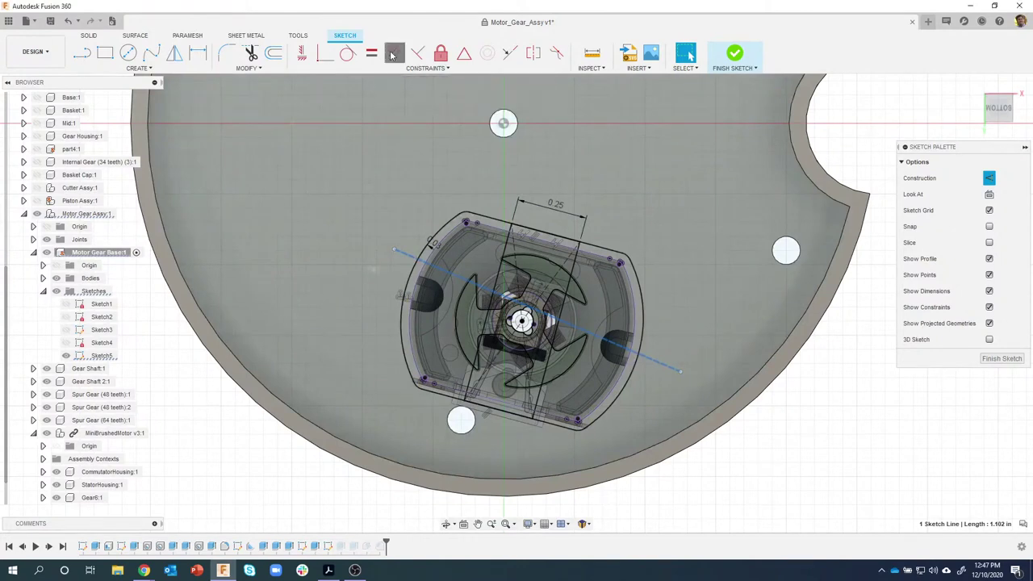
click(407, 253)
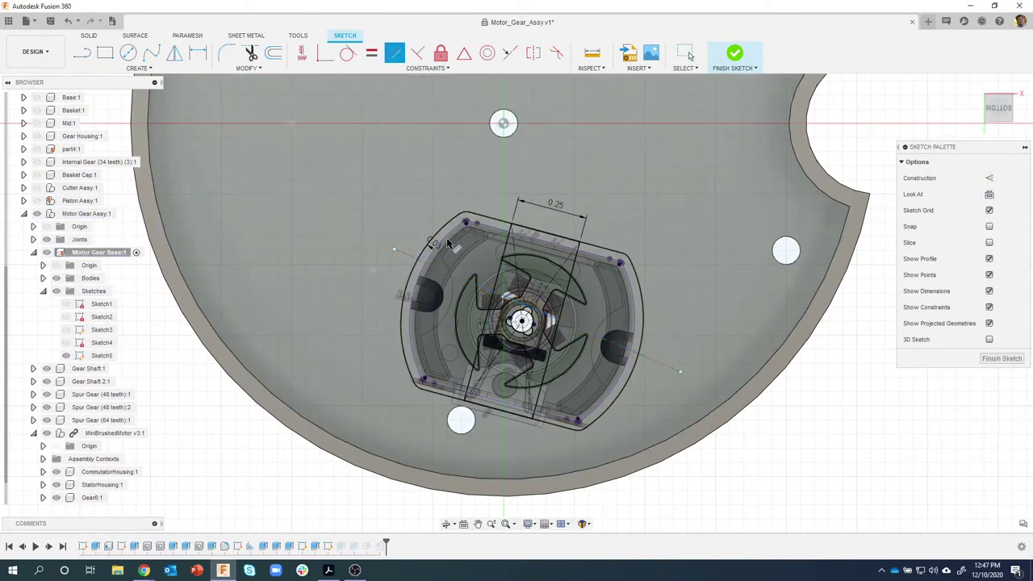
click(500, 224)
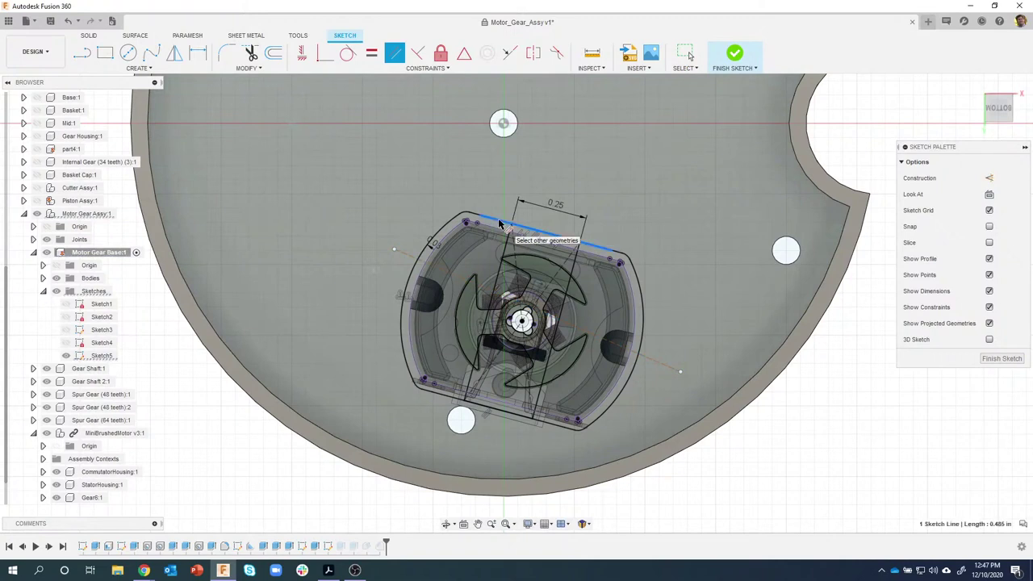
click(413, 258)
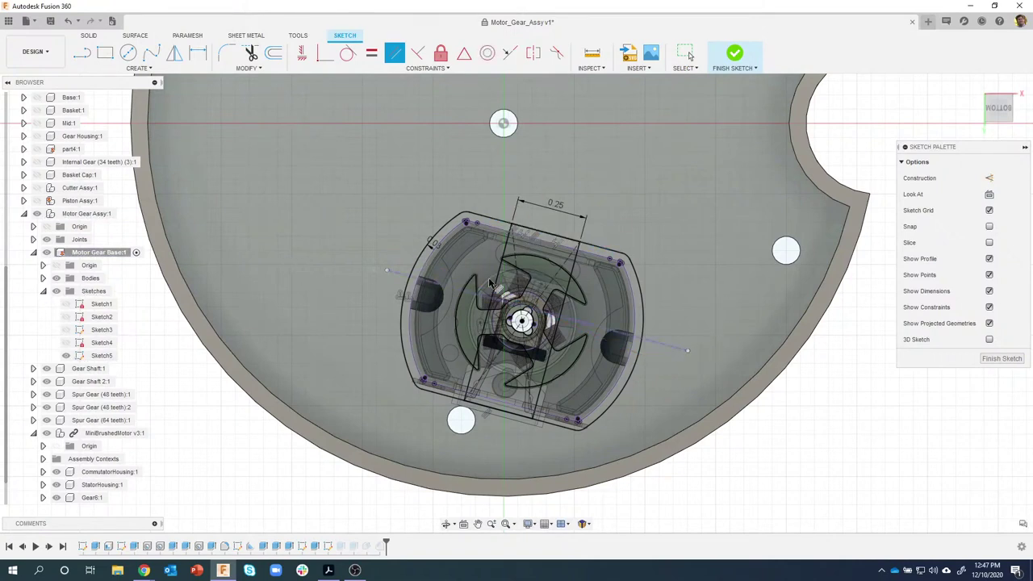
Constrain the construction line's midpoint to the motor's center point and stretch the line farther past both sides of the mount
scroll(490, 282, up, 2)
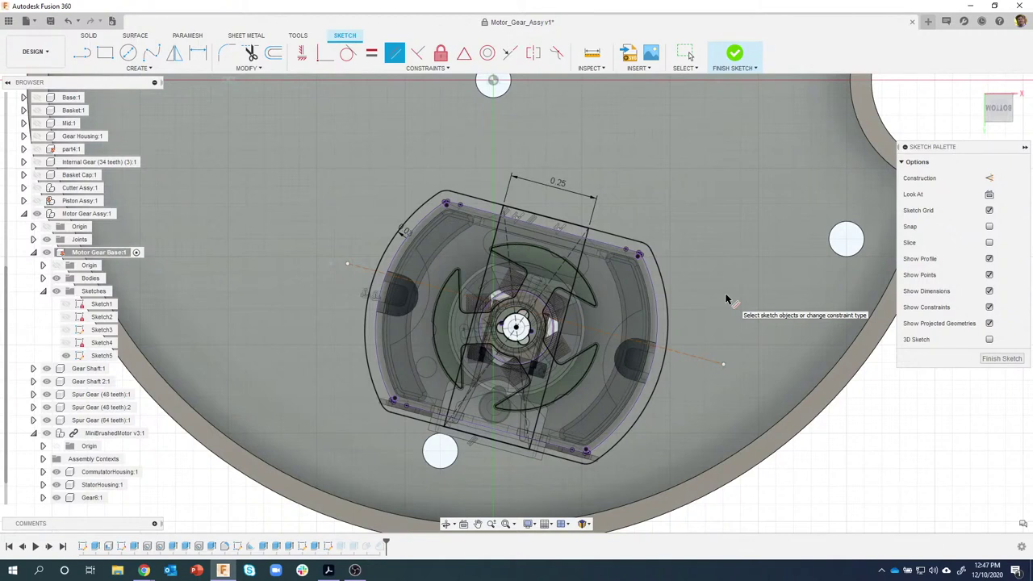
click(465, 55)
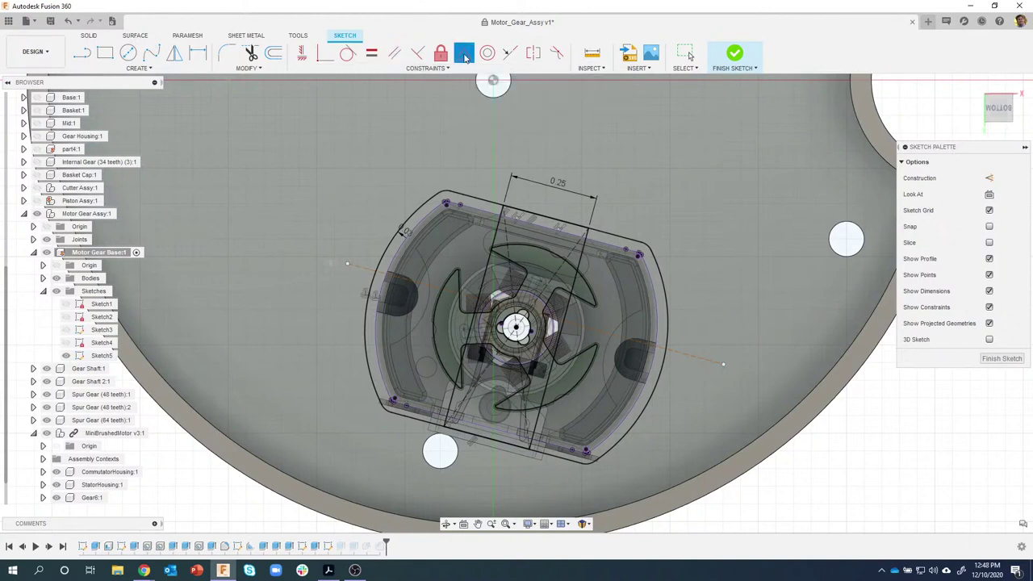
click(604, 335)
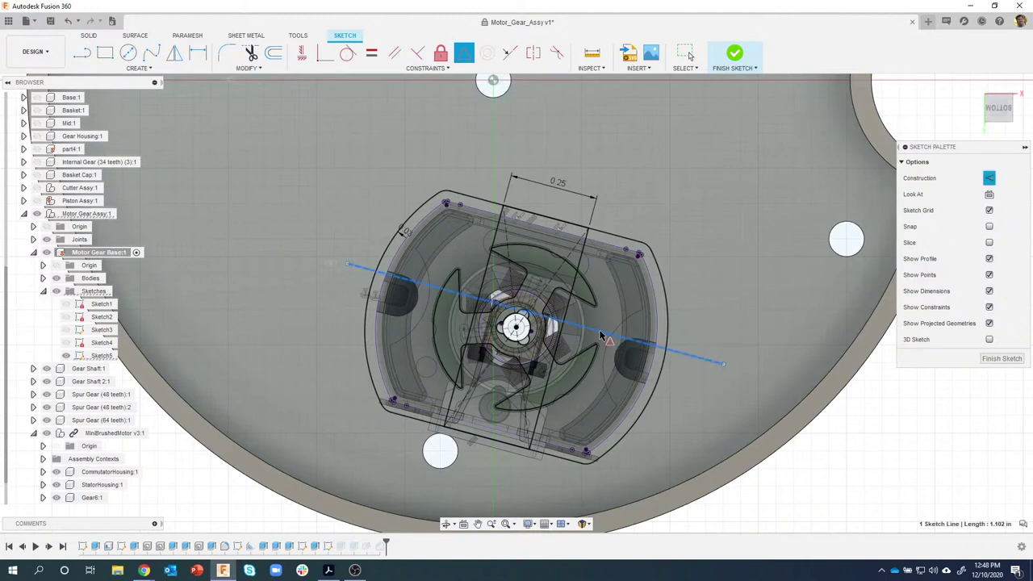
click(517, 330)
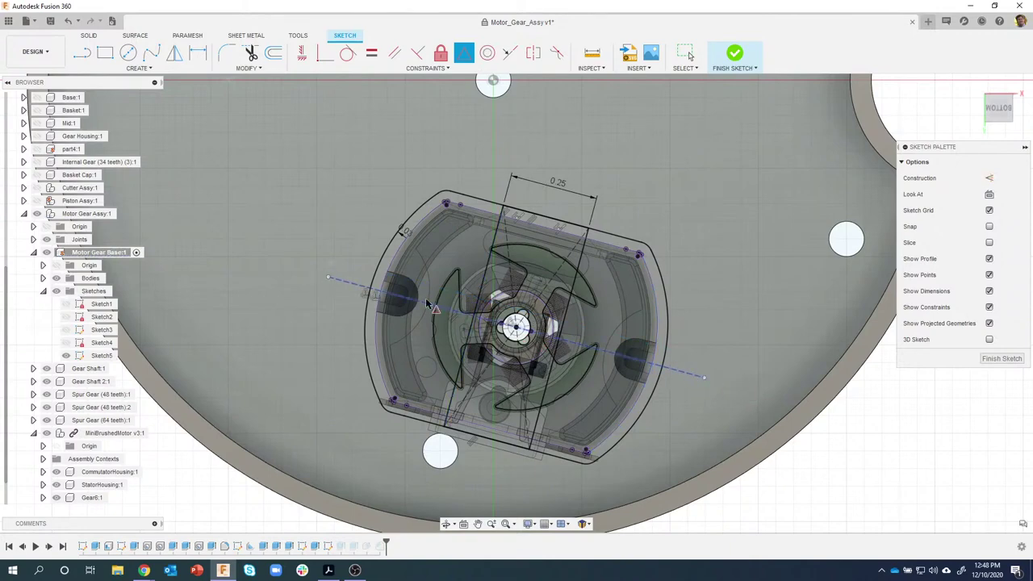
key(Escape)
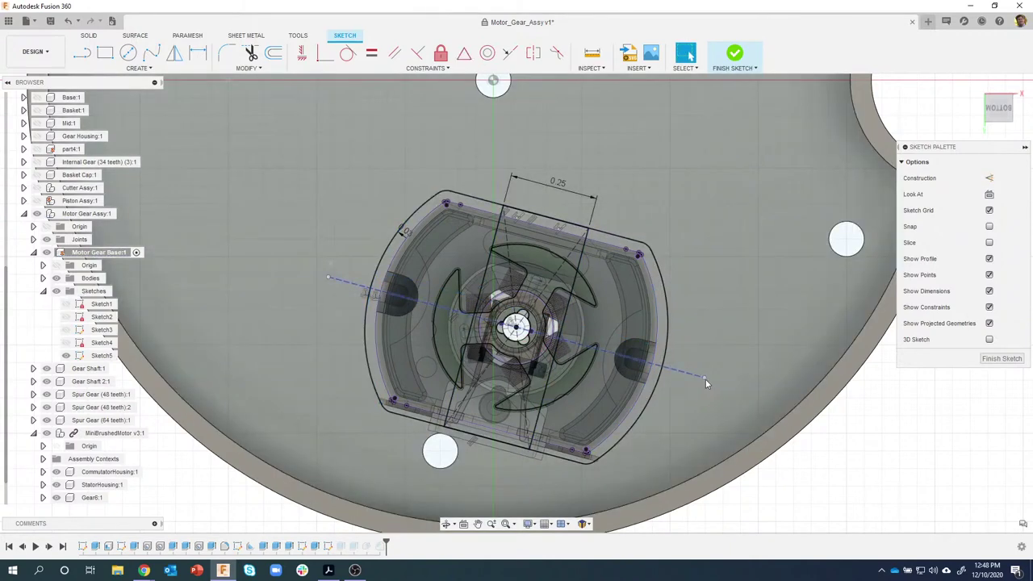
mouse_move(738, 384)
mouse_down()
mouse_move(686, 376)
mouse_move(728, 385)
mouse_move(714, 375)
mouse_up()
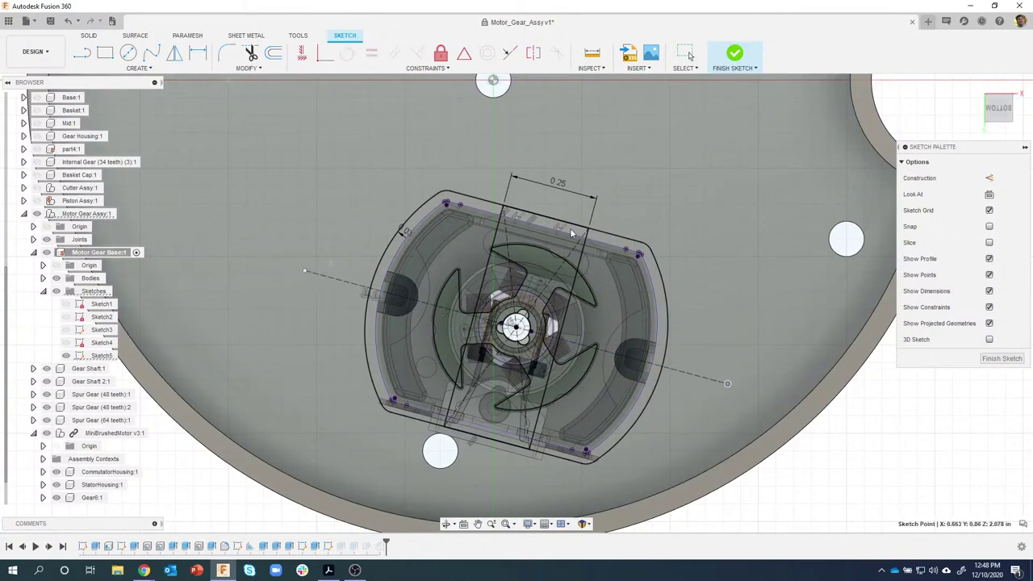
click(894, 444)
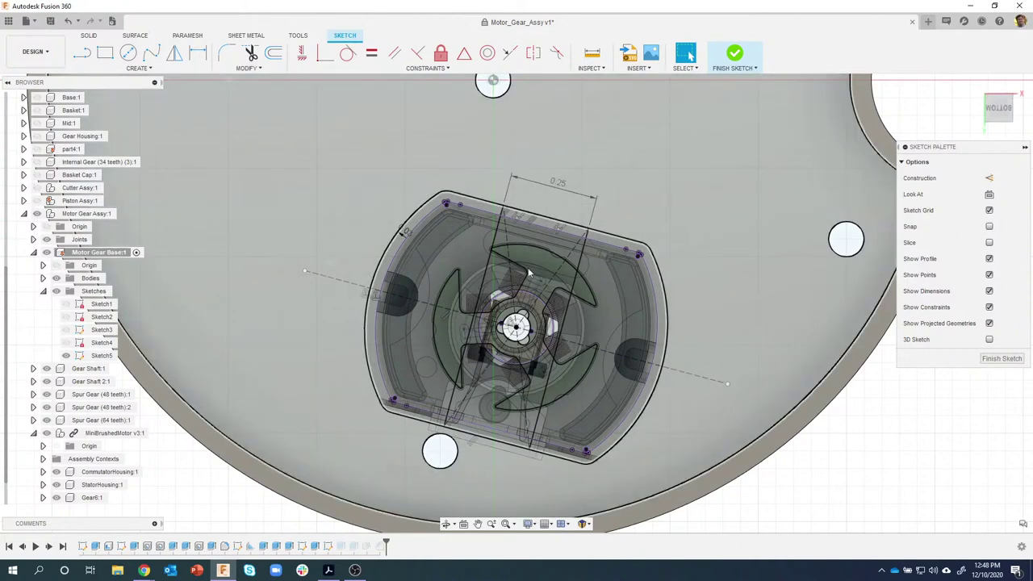
Sketch a 0.2 in diameter circle centered on the construction line's endpoint farther from the nearby round wall cutout
key(c)
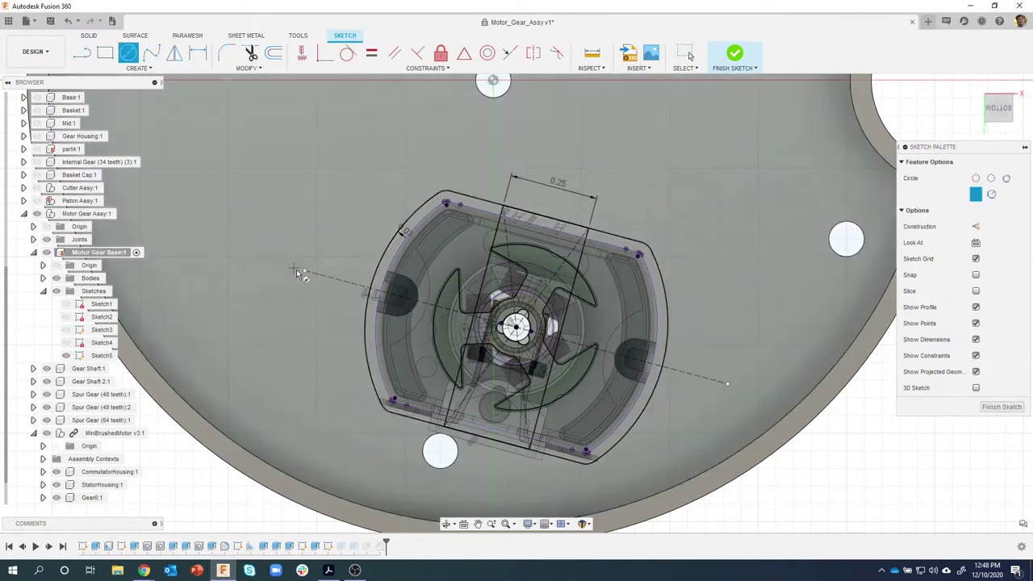
click(304, 271)
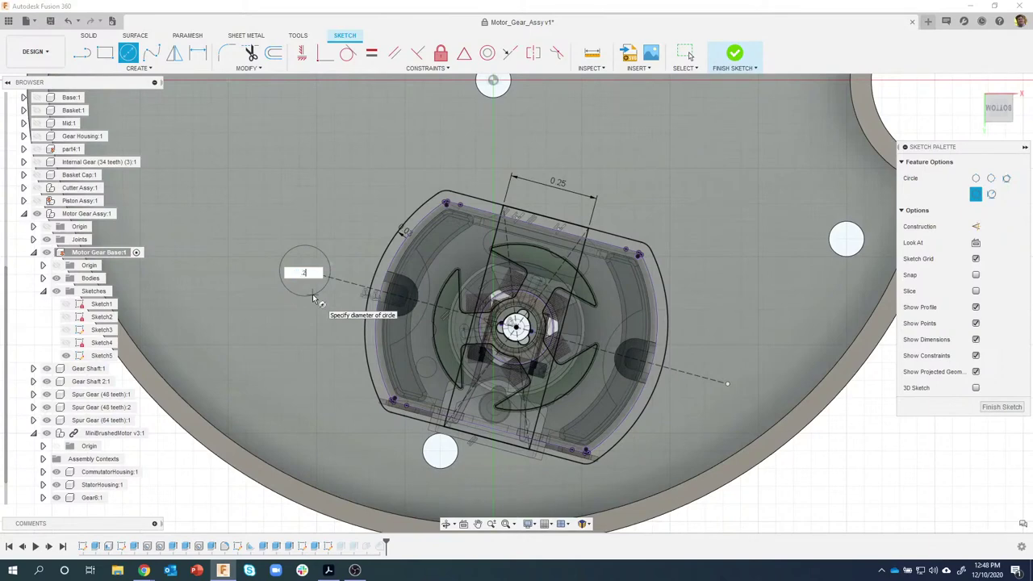
key(Return)
key(Escape)
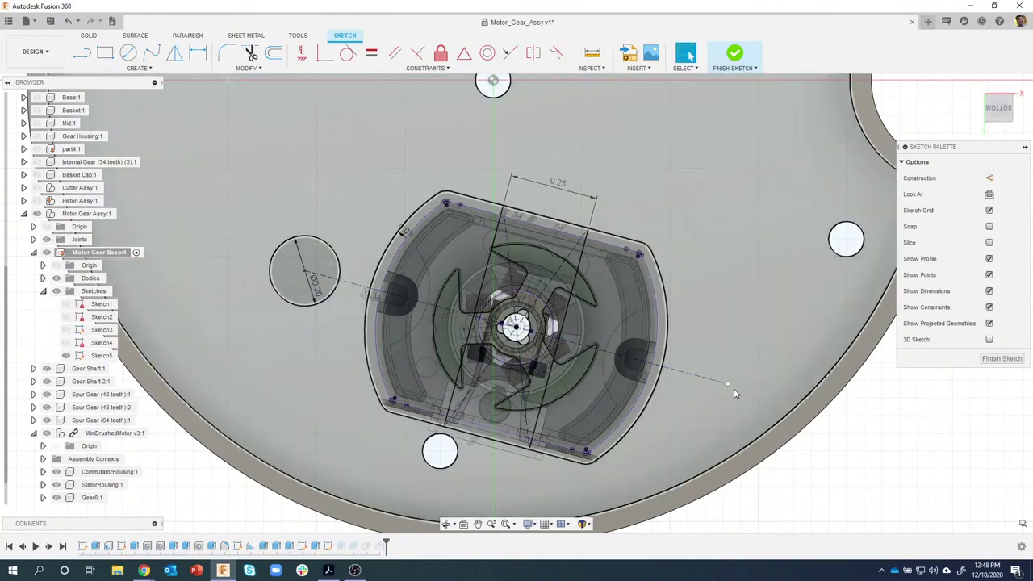
Sketch a second circle on the construction line's opposite endpoint and constrain it equal to the 0.2 in circle
key(c)
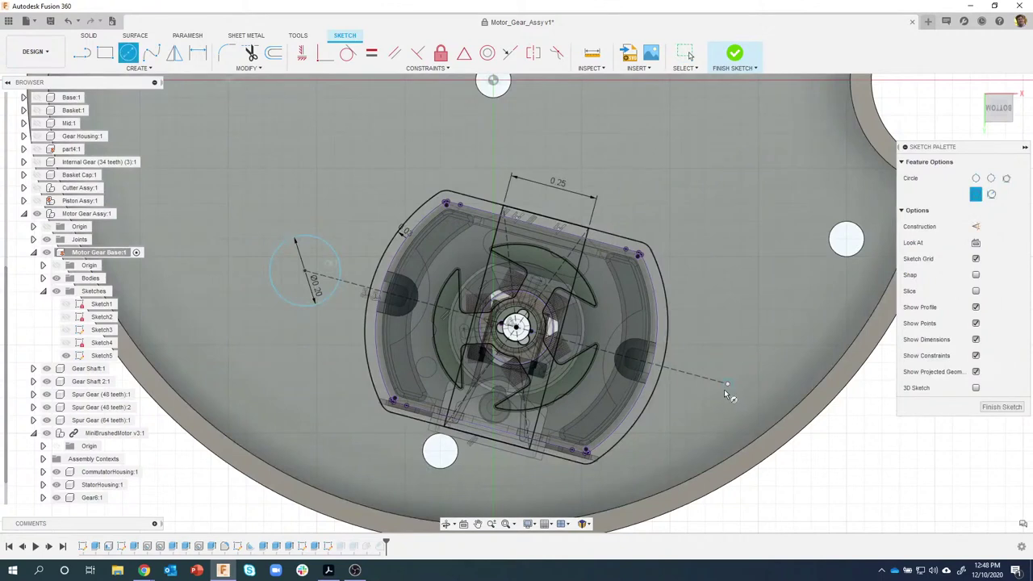
click(726, 386)
click(372, 53)
click(302, 268)
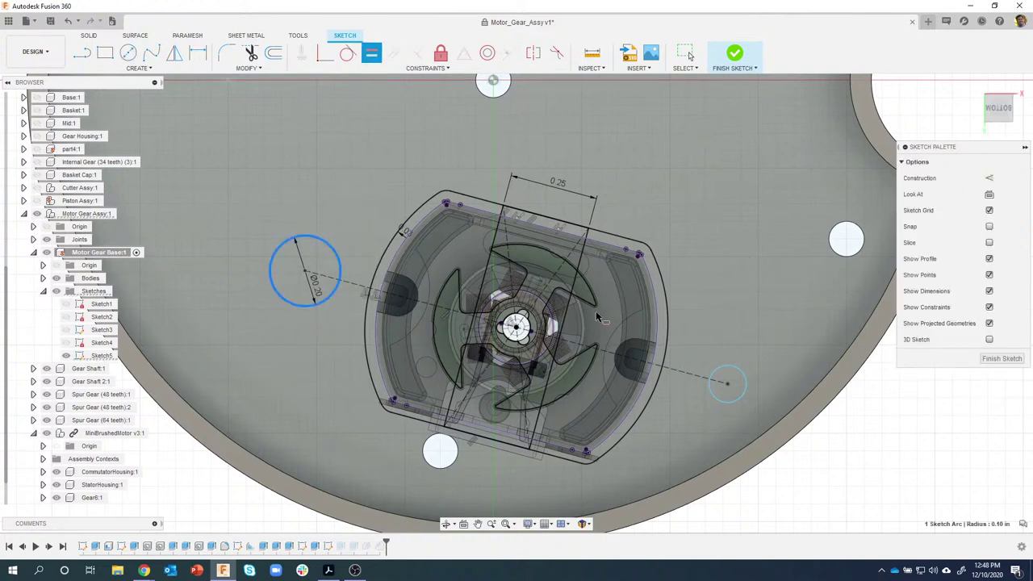
click(728, 372)
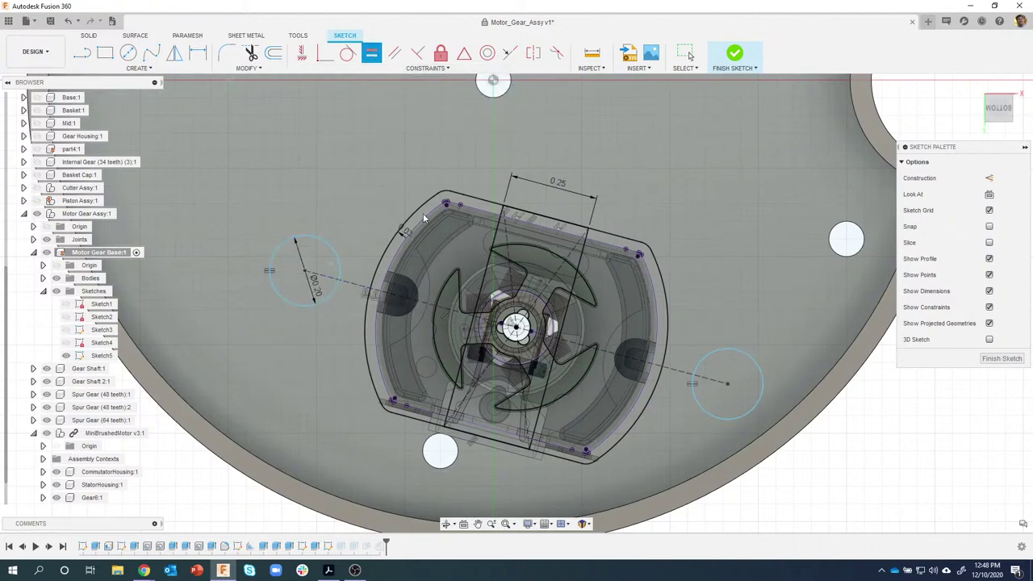
key(Escape)
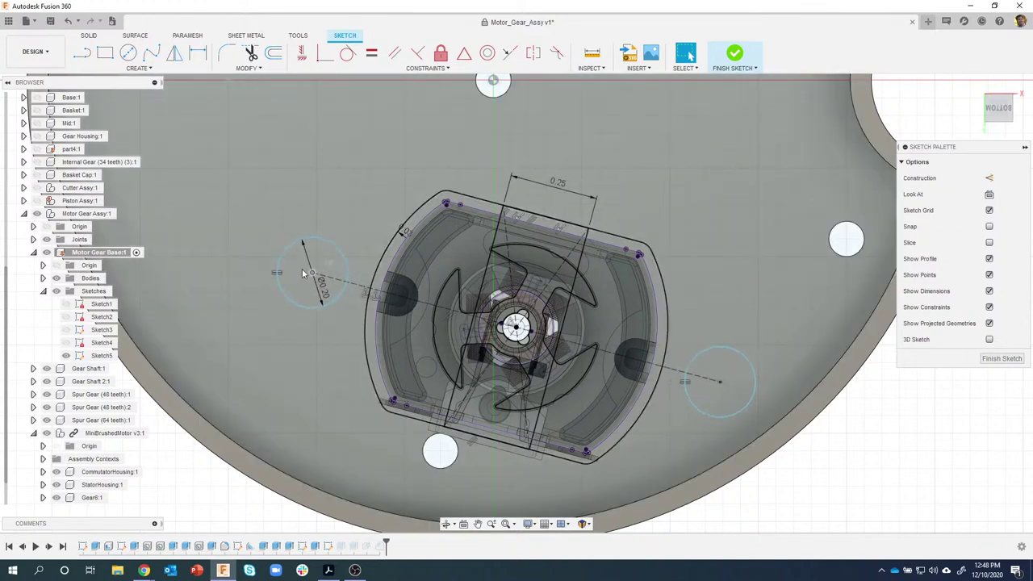
Pull the center of the dimensioned circle slightly outward to lengthen the construction line
click(297, 272)
drag(294, 268, 302, 269)
click(195, 477)
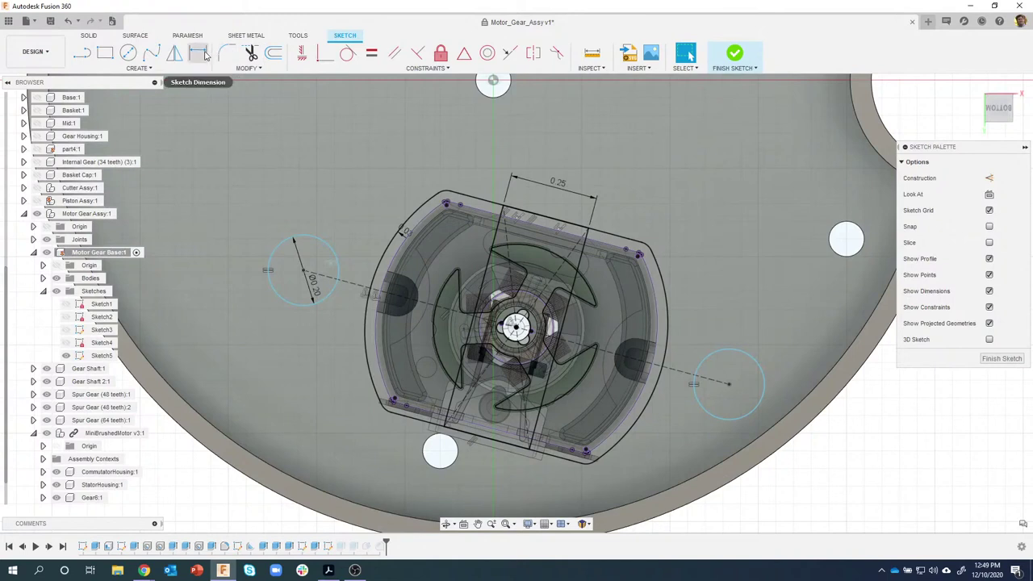
Dimension the construction line between the circle centers with an aligned length of 1.2 in and finish the sketch
click(197, 52)
click(351, 287)
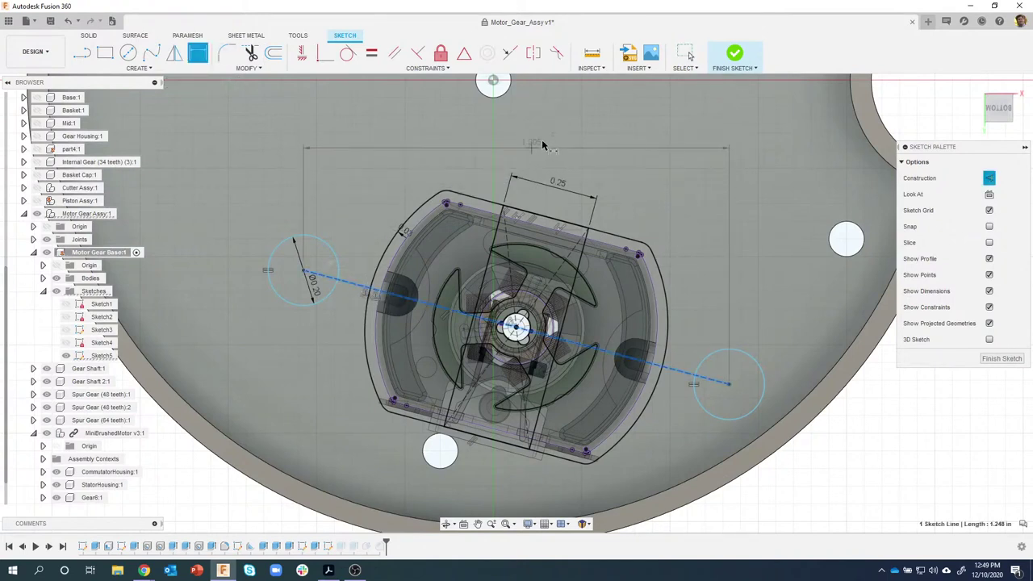
right_click(529, 149)
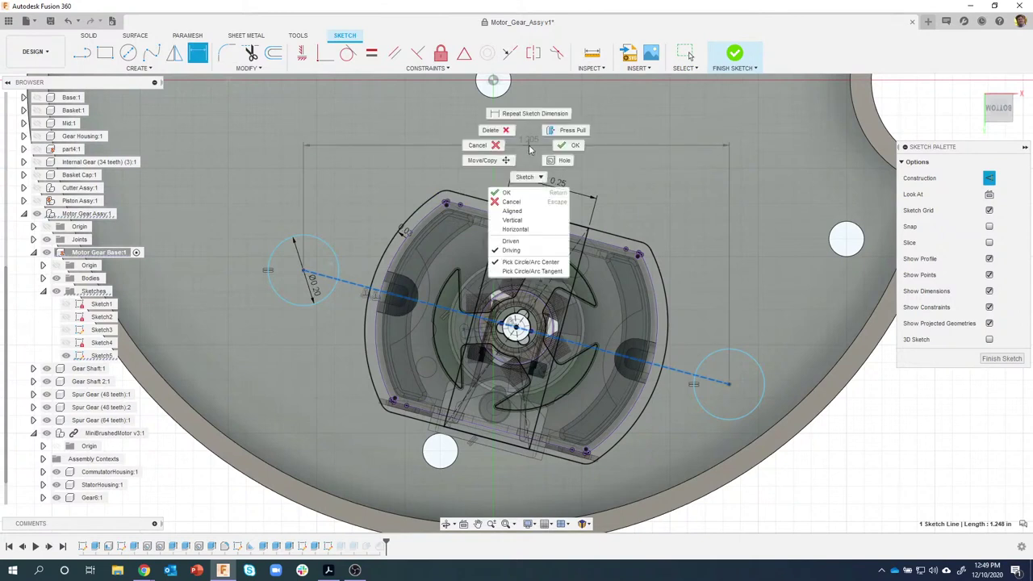
click(516, 211)
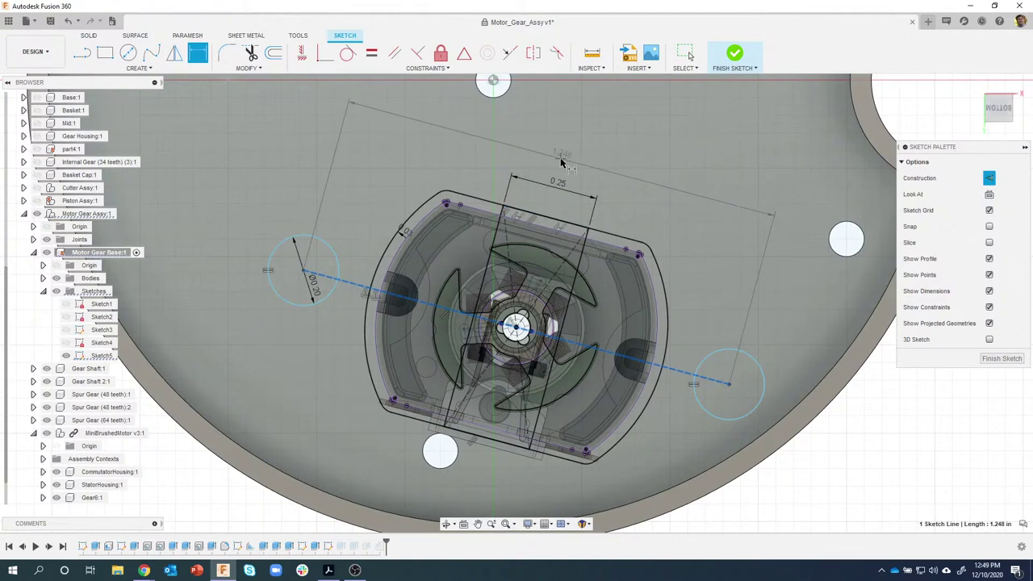
click(563, 162)
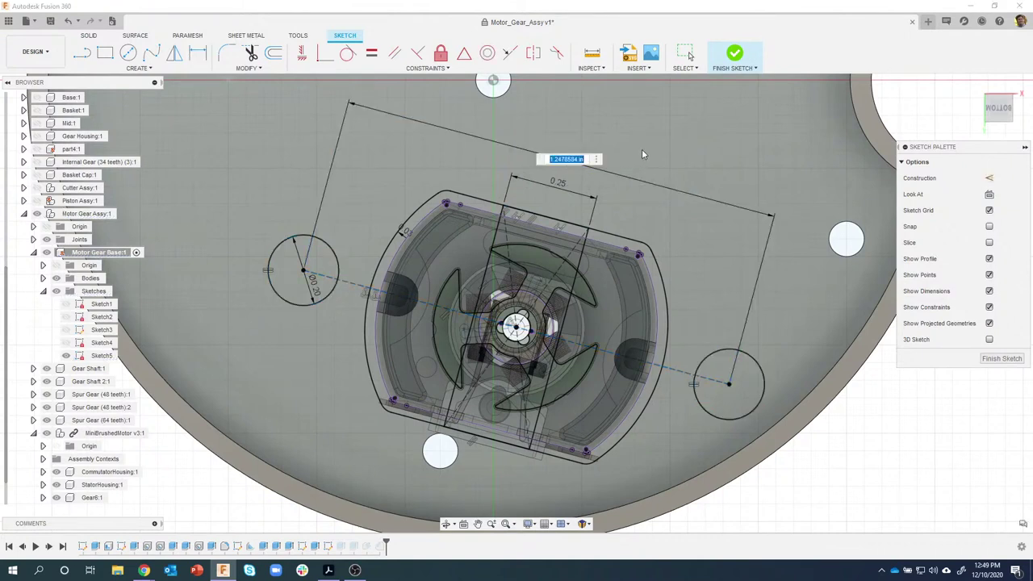
text(1.2)
key(Return)
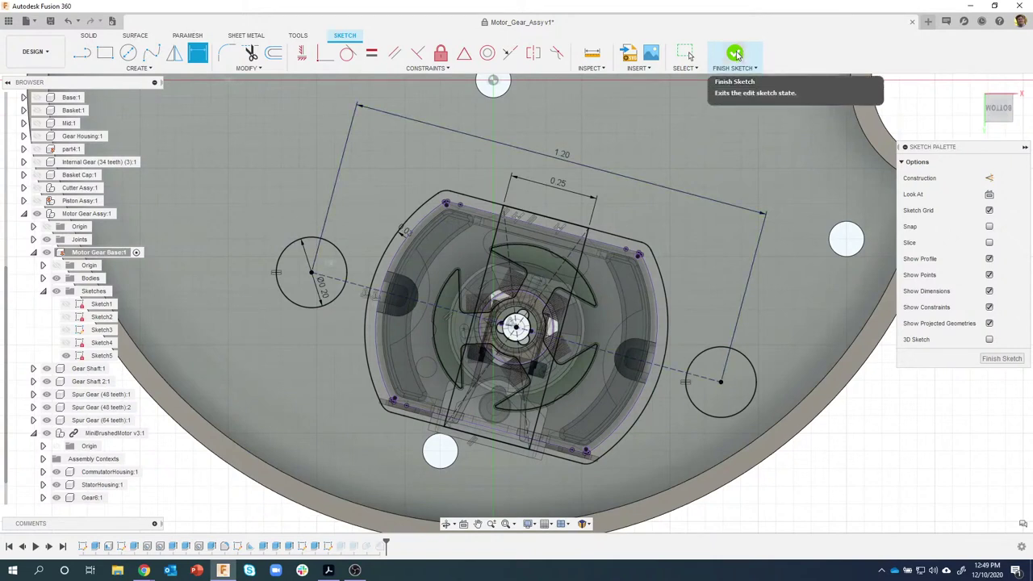
click(734, 53)
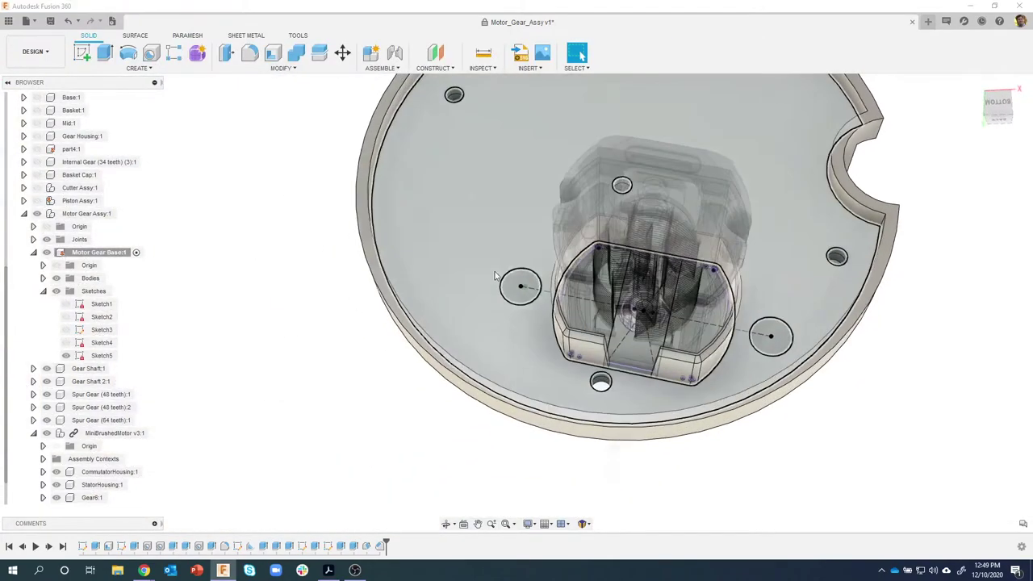
Extrude both circle profiles up to the motor's end face as the To Object extent, joining them to the base
scroll(494, 275, up, 4)
click(526, 287)
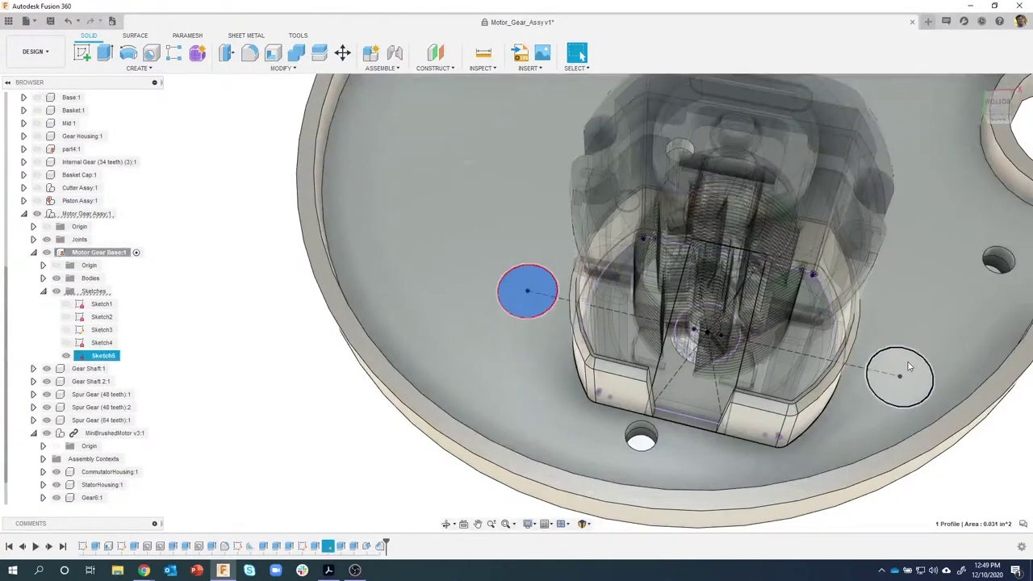
click(905, 371)
right_click(907, 367)
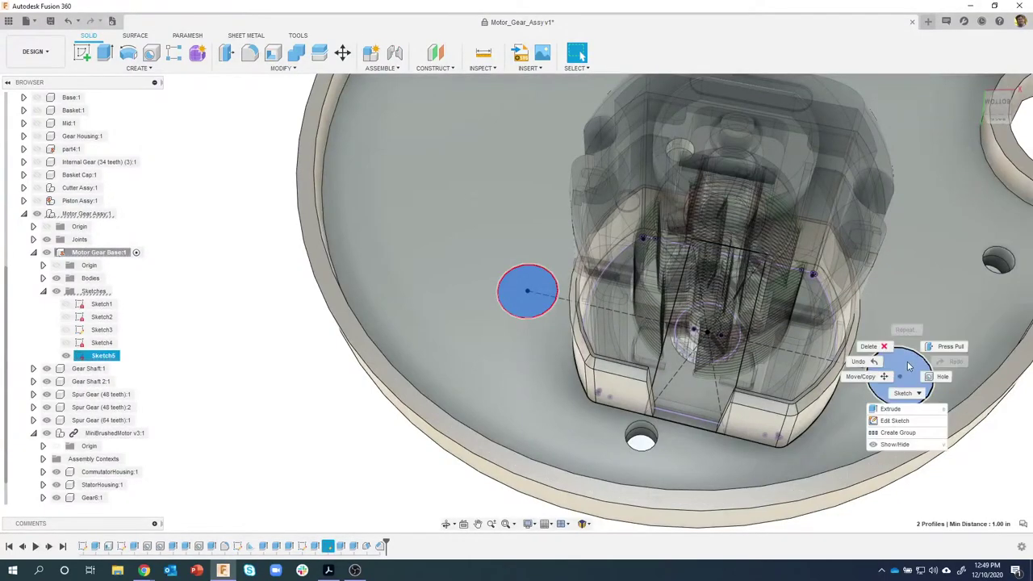
click(892, 409)
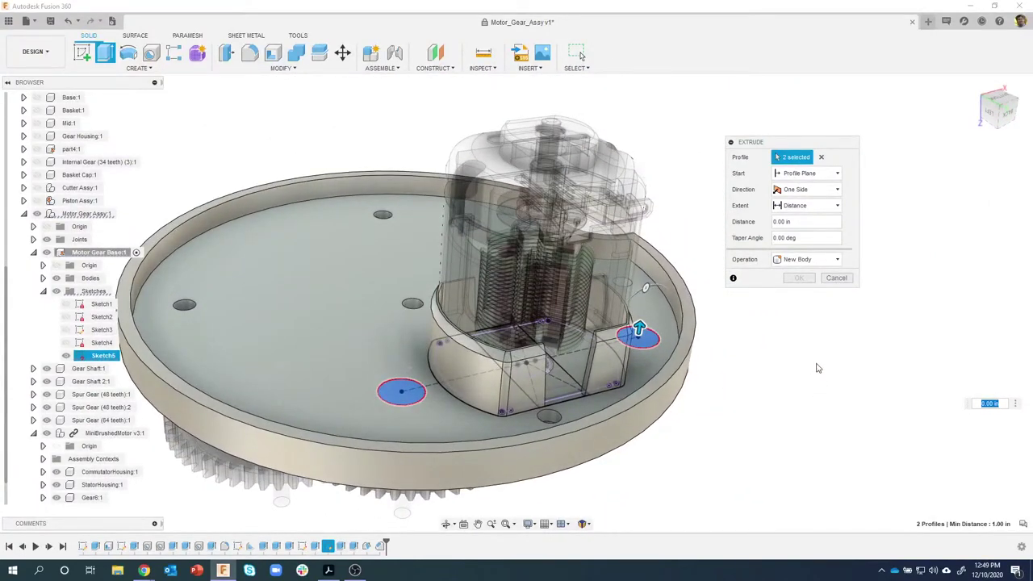
click(816, 208)
click(795, 232)
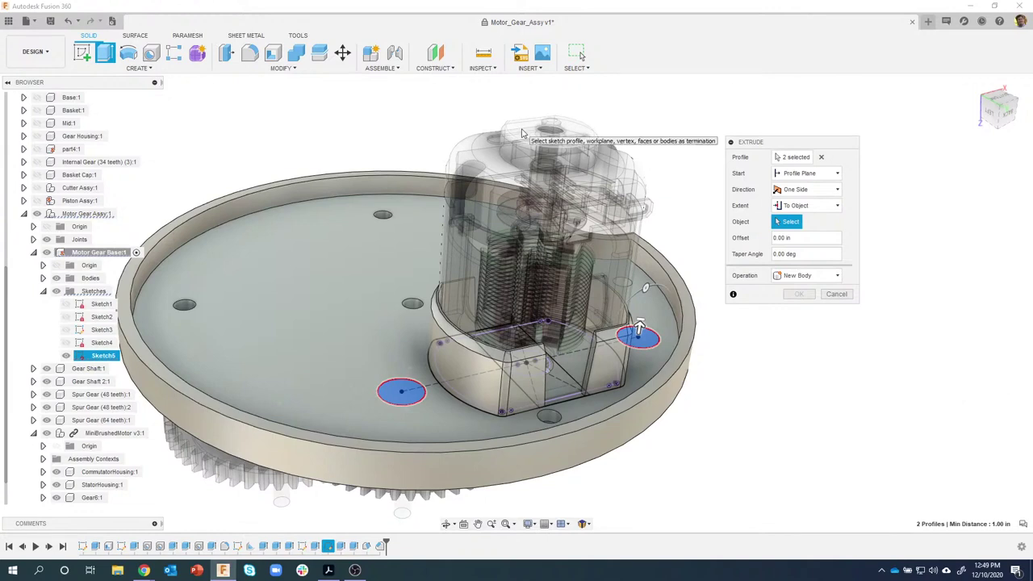
click(521, 133)
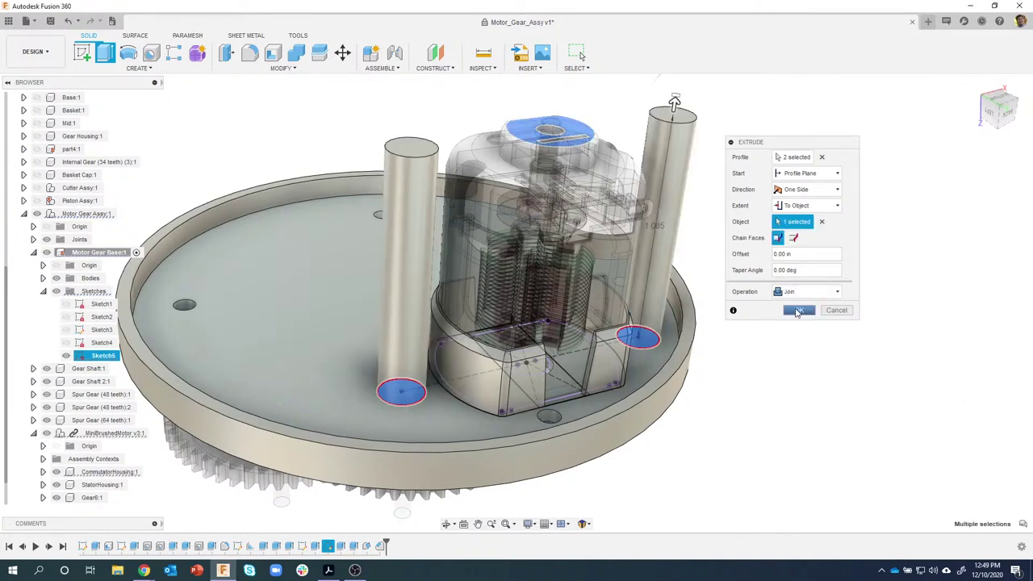
click(797, 311)
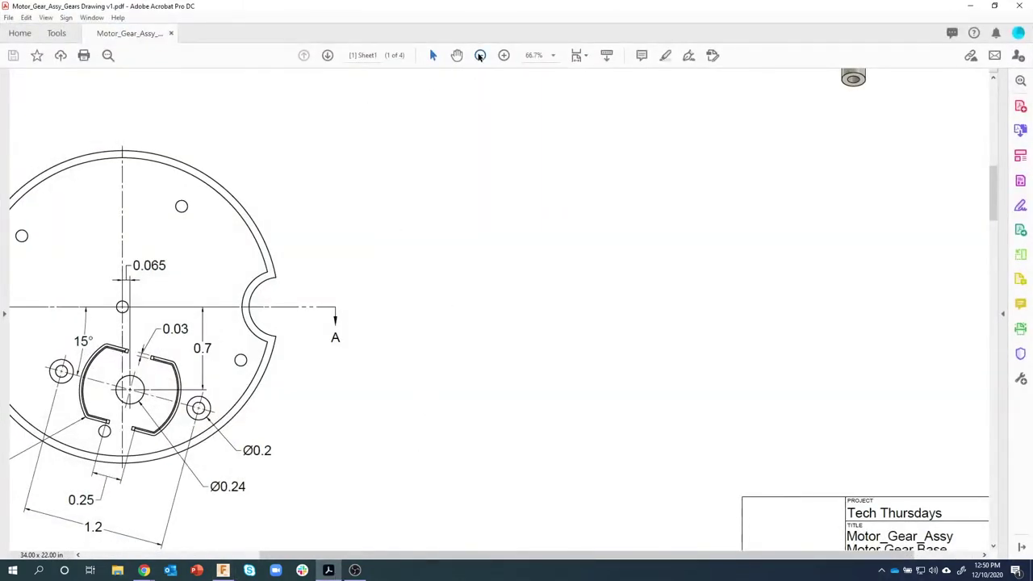
Examine the whole Motor Gear Base, Gear Layout and Motor Cap sheets in the PDF drawing
click(478, 53)
click(479, 53)
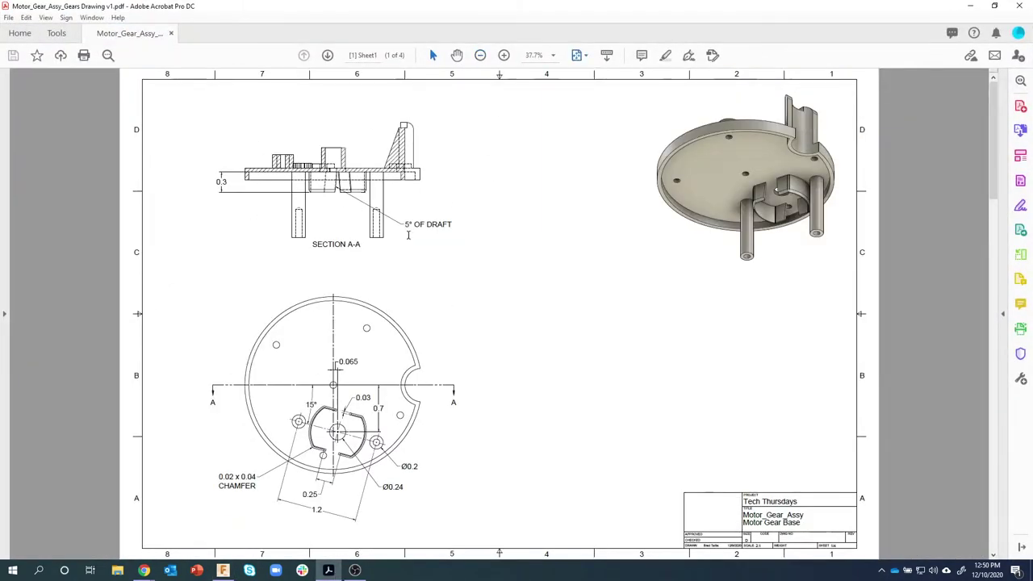
scroll(409, 235, down, 1)
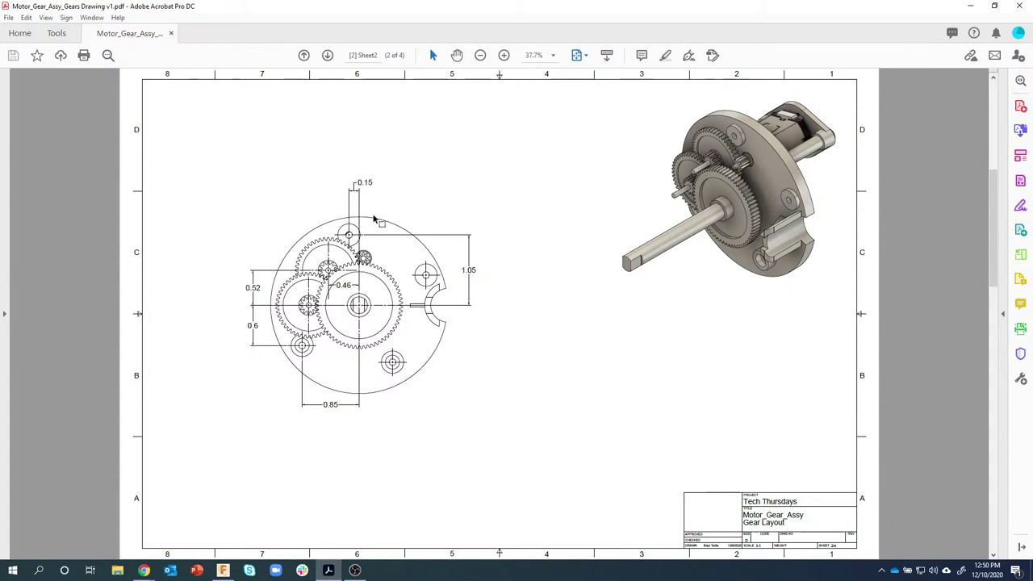
scroll(396, 180, down, 1)
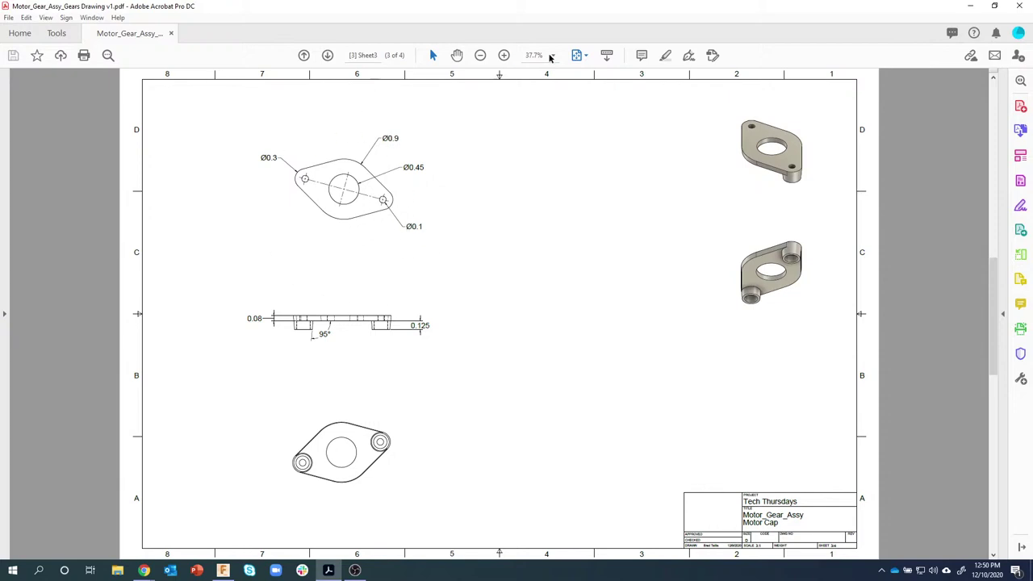
Switch back to Fusion 360 and create an active internal component named Motor Cap under Motor Gear Assy
click(224, 570)
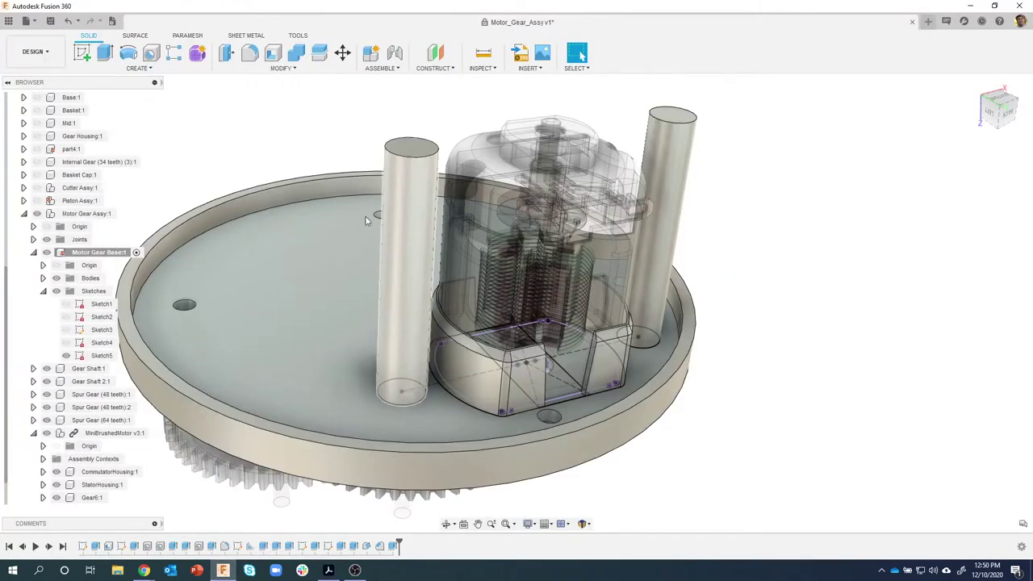
scroll(325, 149, down, 3)
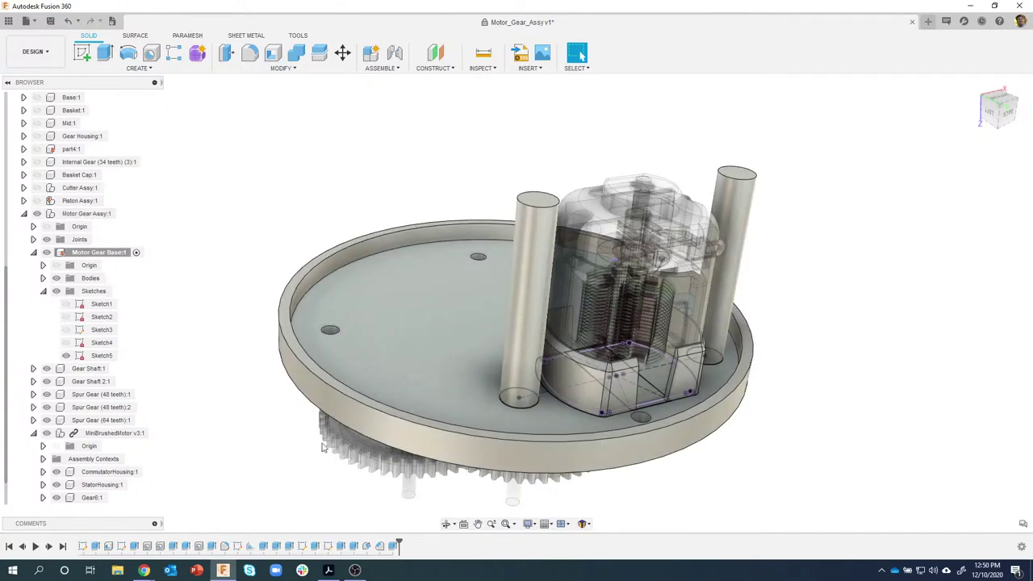
right_click(83, 220)
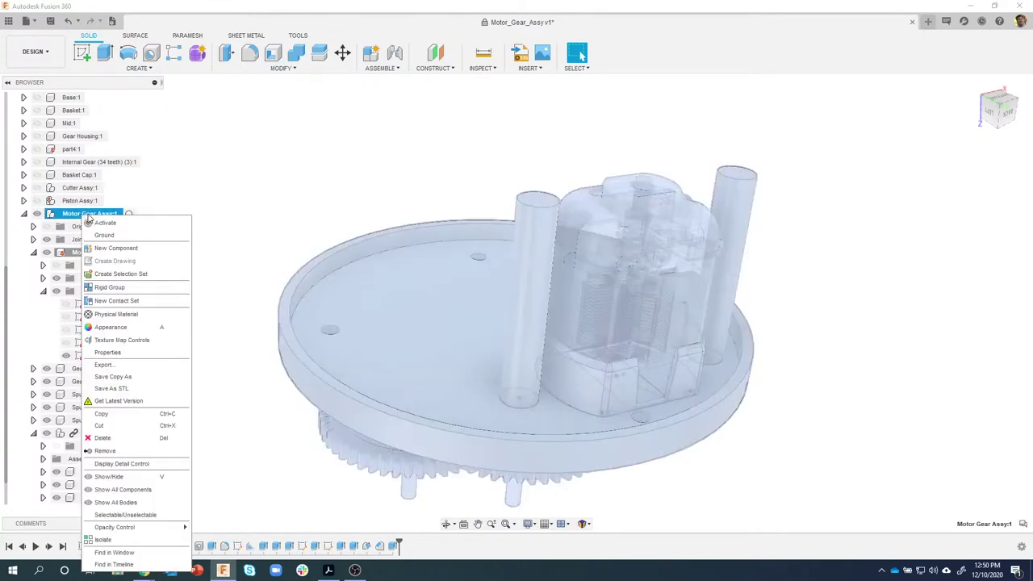
click(148, 250)
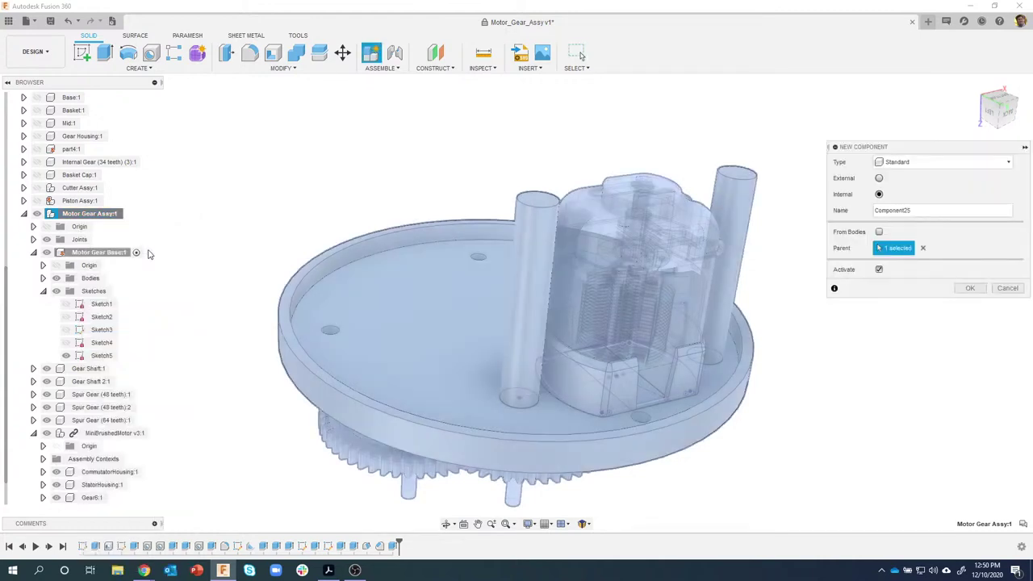
drag(911, 209, 884, 209)
text(Motor Cap)
click(964, 288)
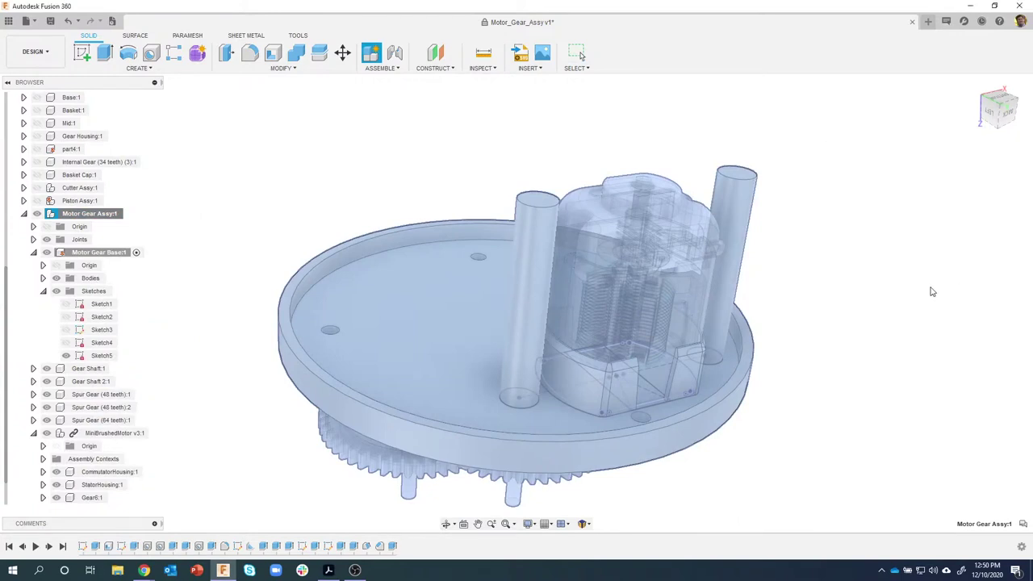
Start a sketch in Motor Cap on the end face of a post beside the motor and hide the MiniBrushedMotor component
click(33, 226)
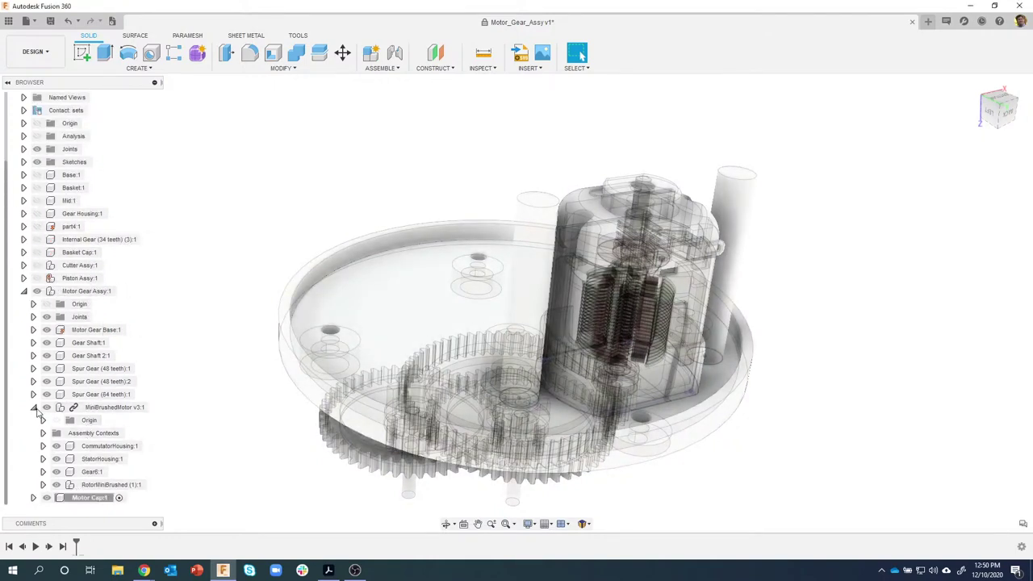
click(33, 407)
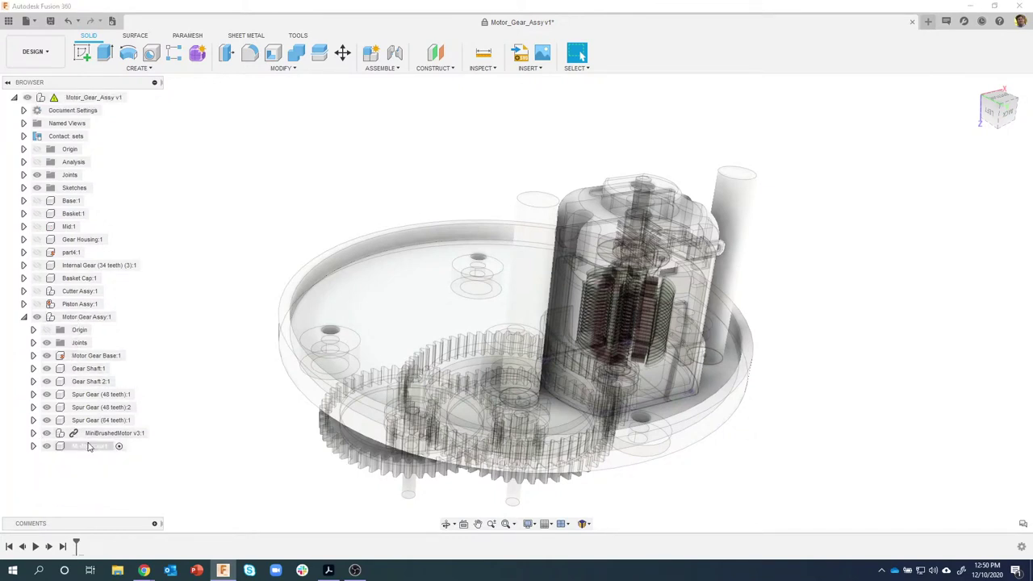
click(95, 447)
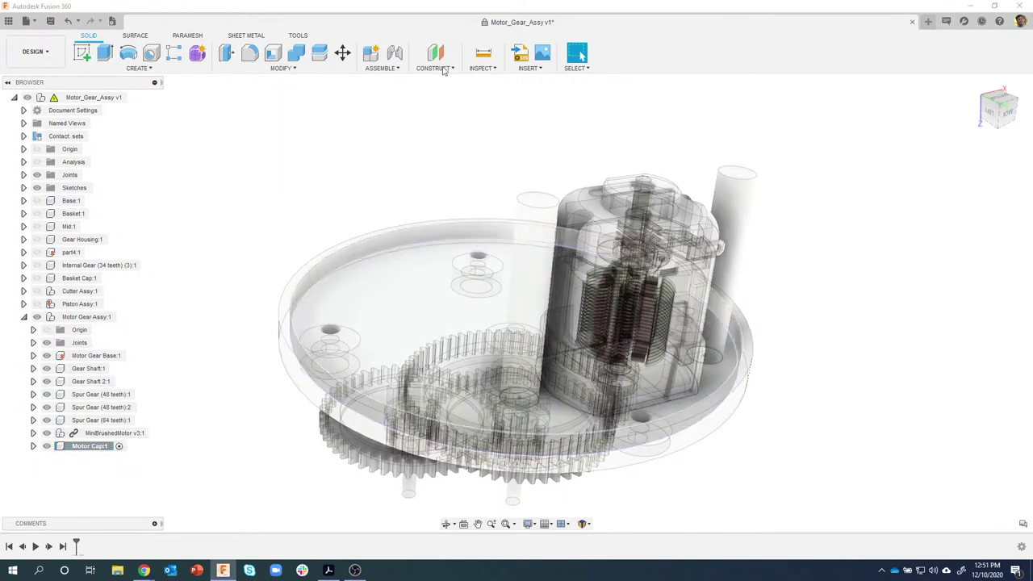
shift+middle_drag(563, 129, 504, 184)
click(504, 183)
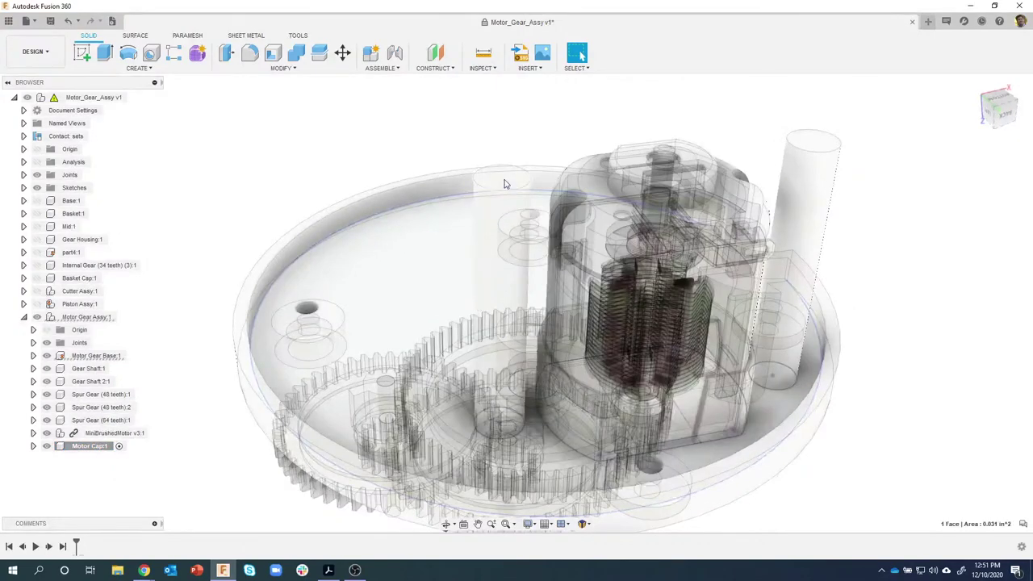
right_click(504, 184)
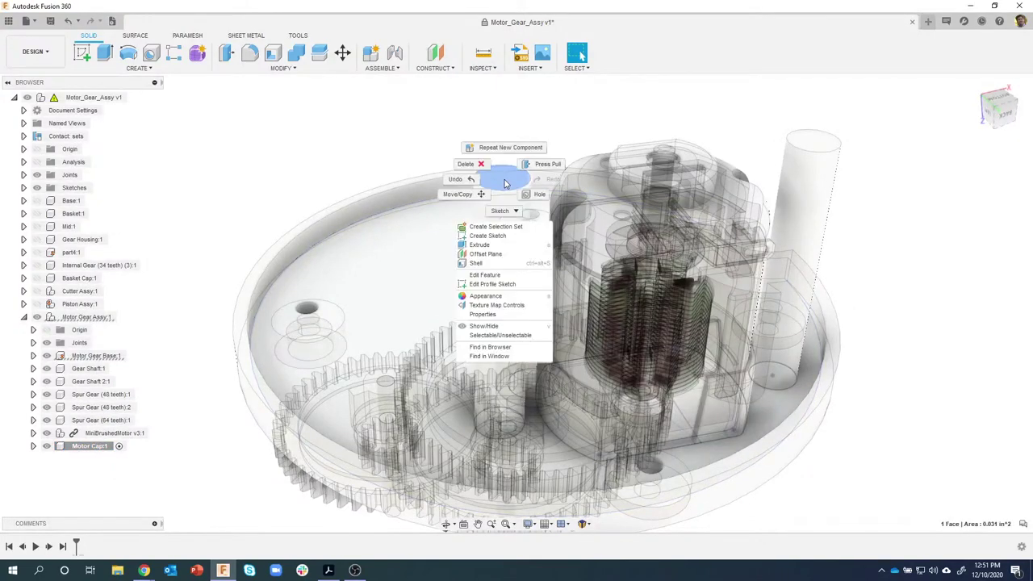
click(499, 236)
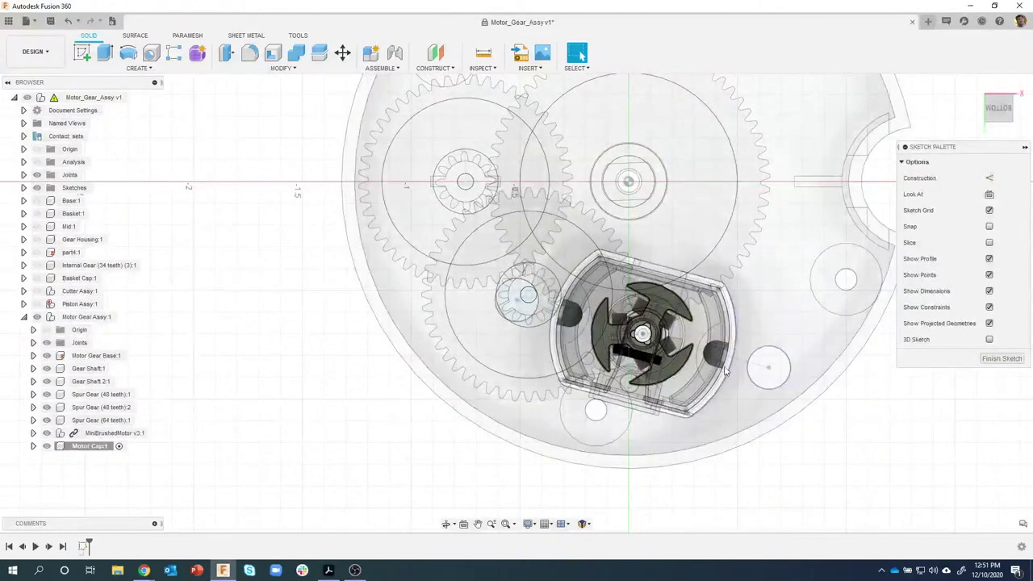
click(46, 433)
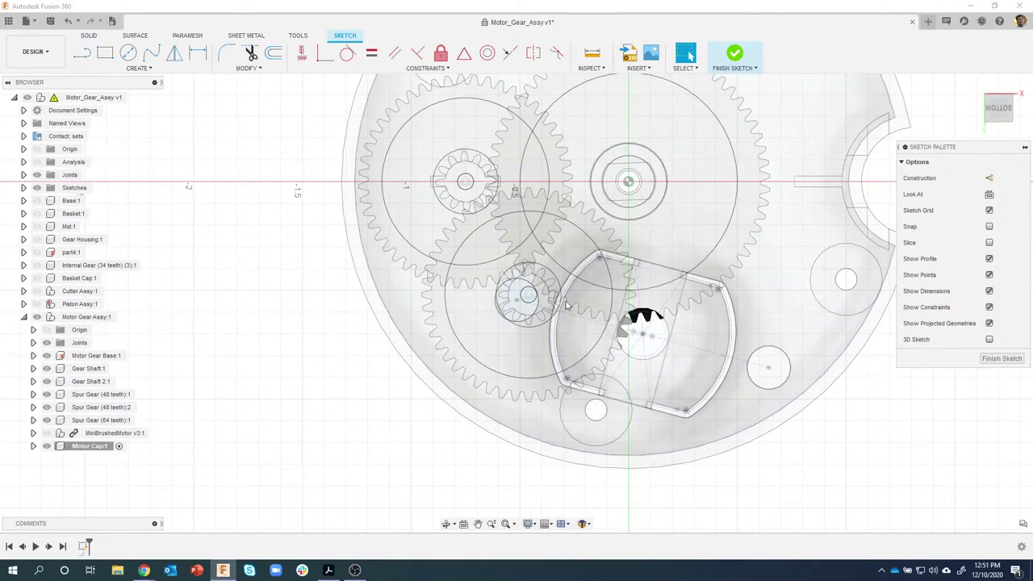
Project the end faces of both posts beside the motor mount into the Motor Cap sketch with Projection Link on
key(p)
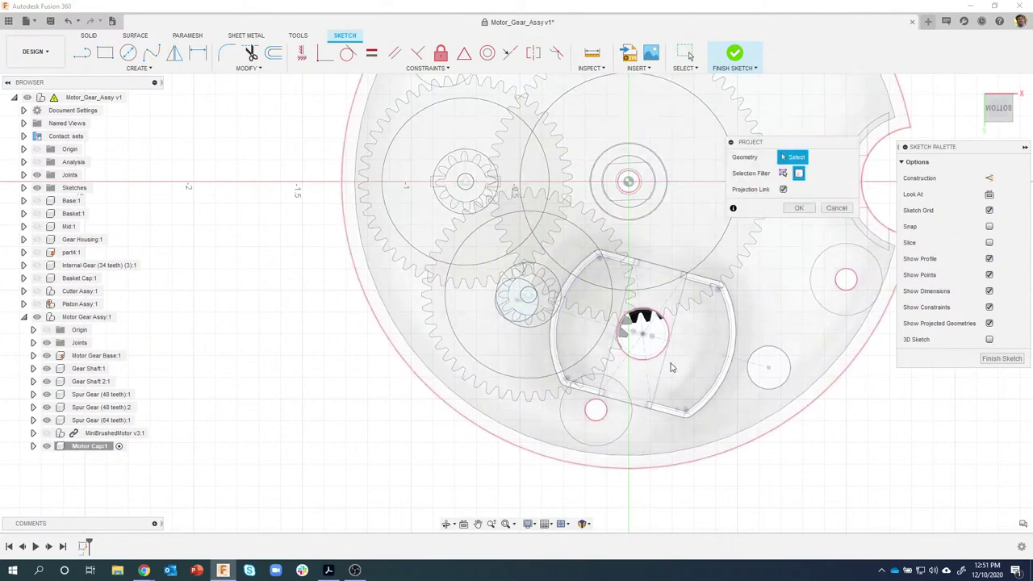
shift+middle_drag(671, 368, 778, 205)
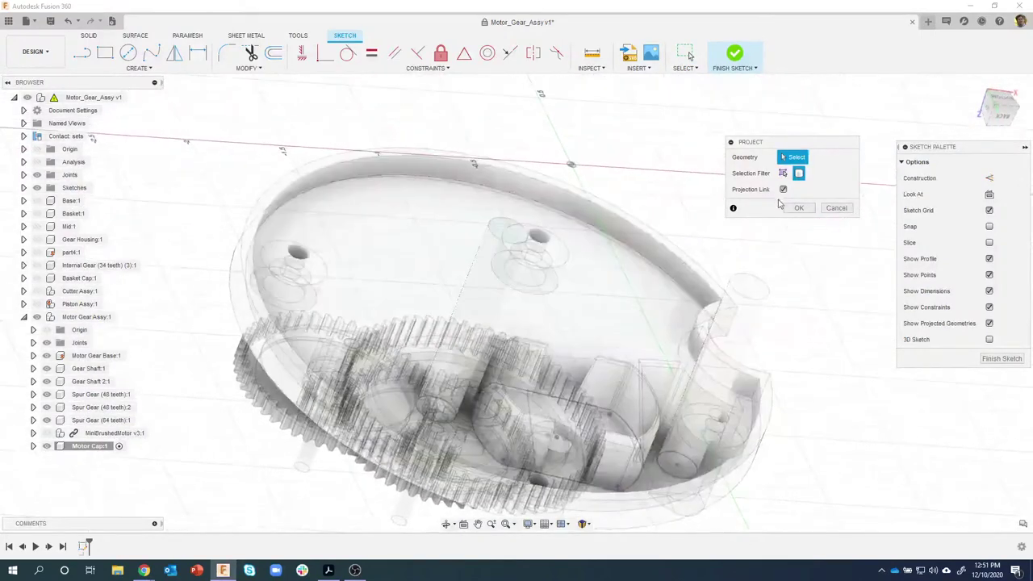
click(782, 173)
click(747, 288)
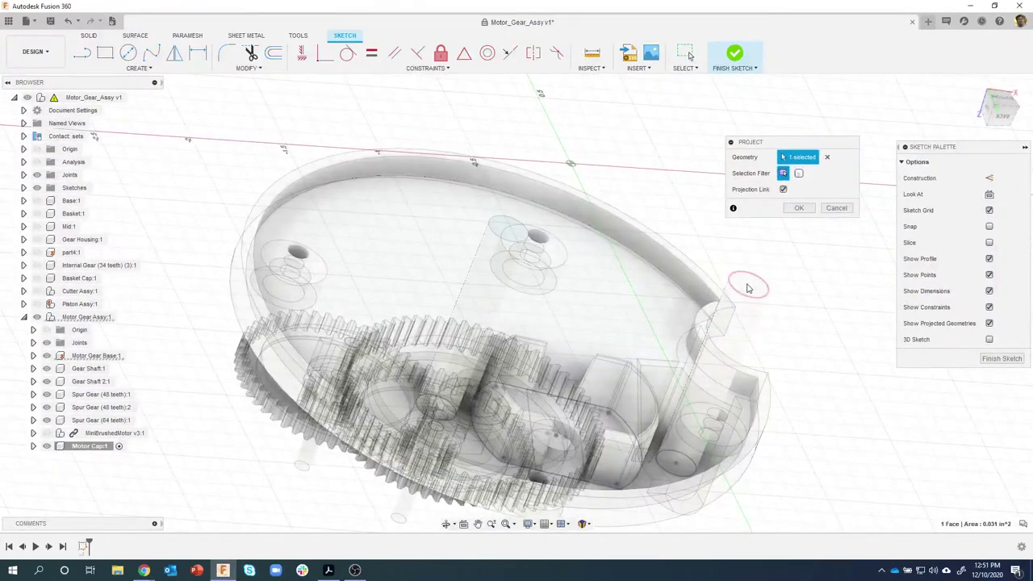
click(503, 228)
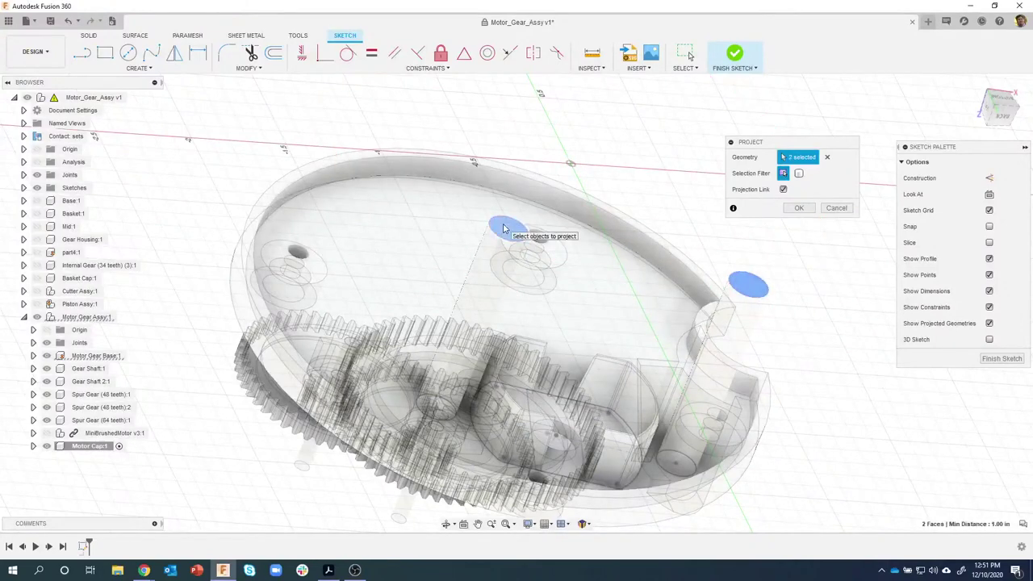
shift+middle_drag(507, 230, 792, 192)
click(798, 209)
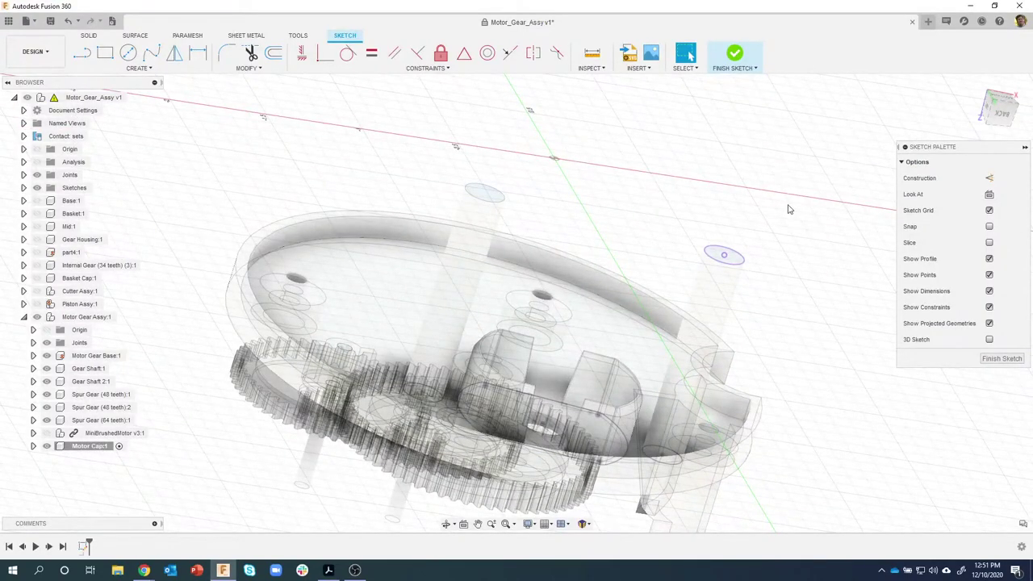
shift+middle_drag(618, 175, 523, 165)
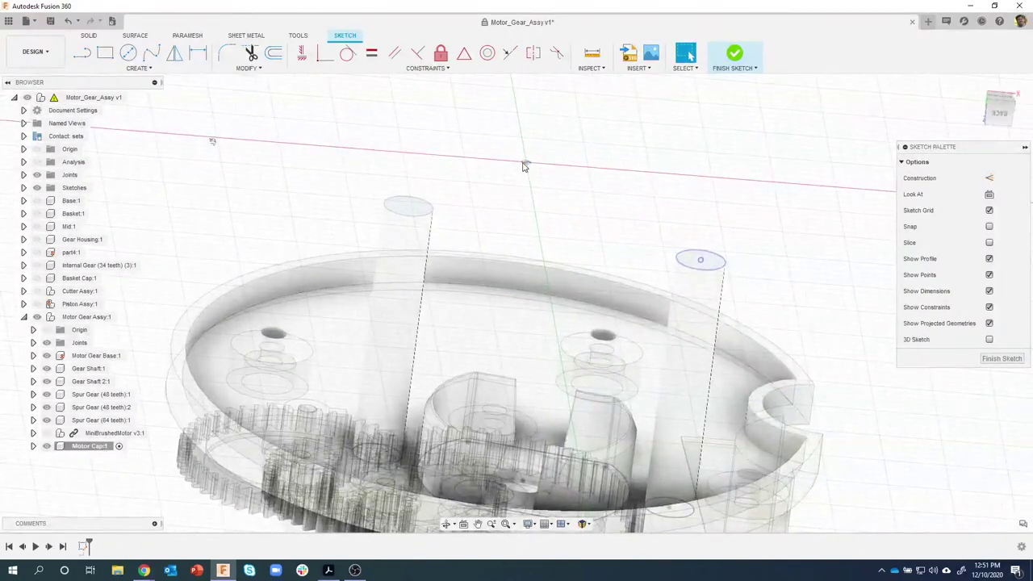
mouse_move(319, 138)
shift+middle_down()
mouse_move(353, 182)
mouse_move(478, 187)
mouse_move(451, 190)
mouse_move(319, 142)
shift+middle_up()
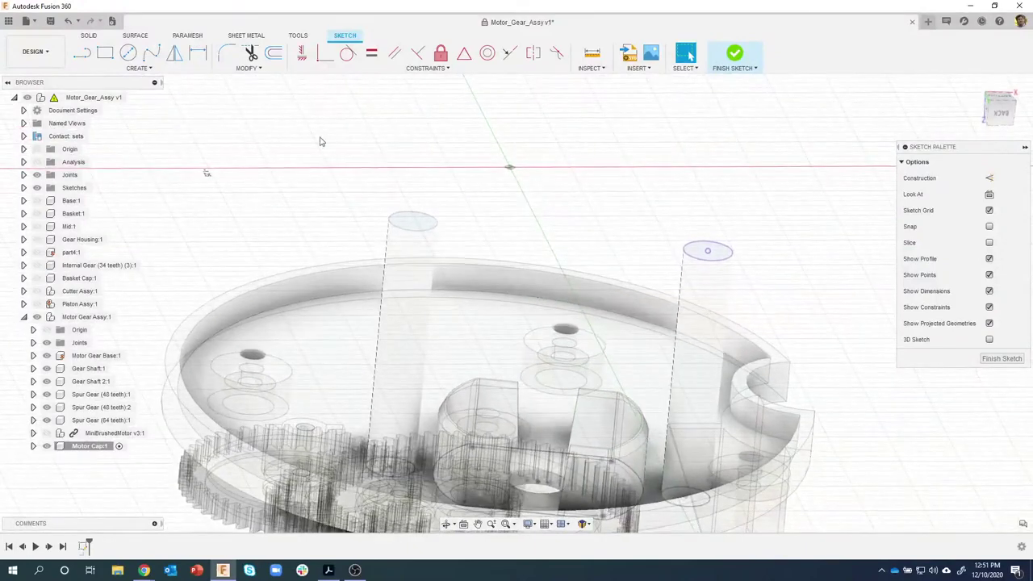
click(129, 53)
click(707, 254)
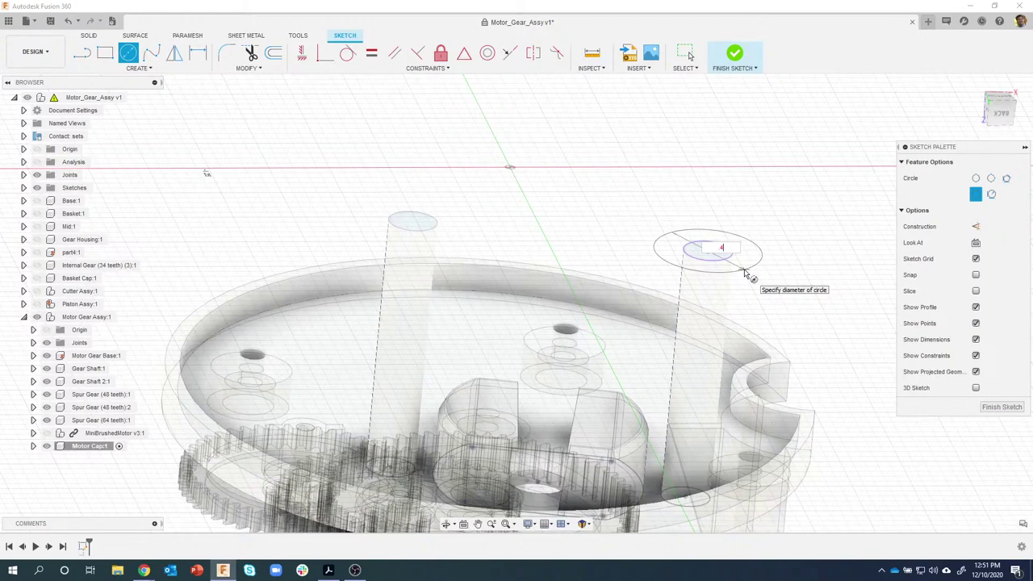
key(Tab)
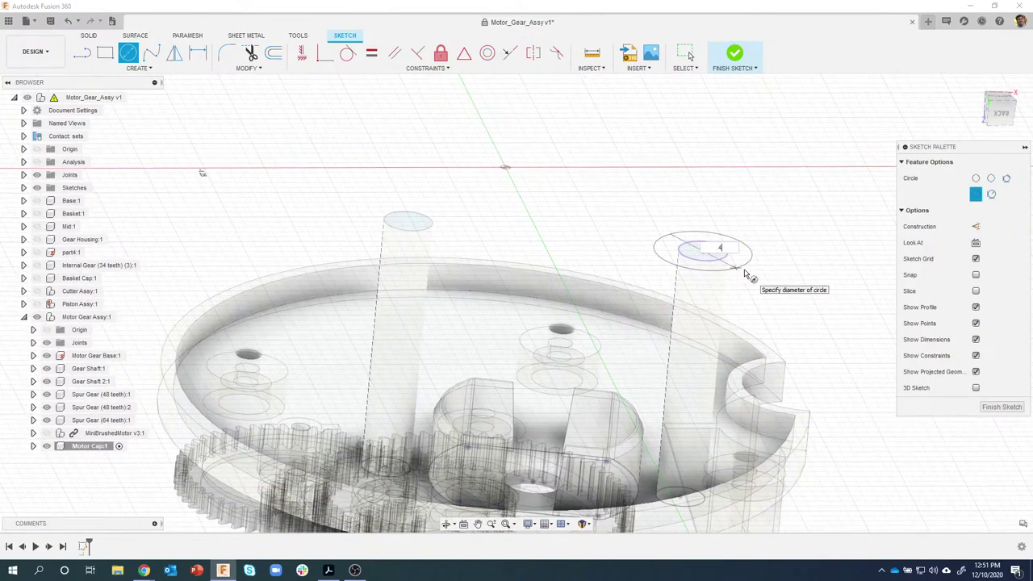
key(Return)
key(Escape)
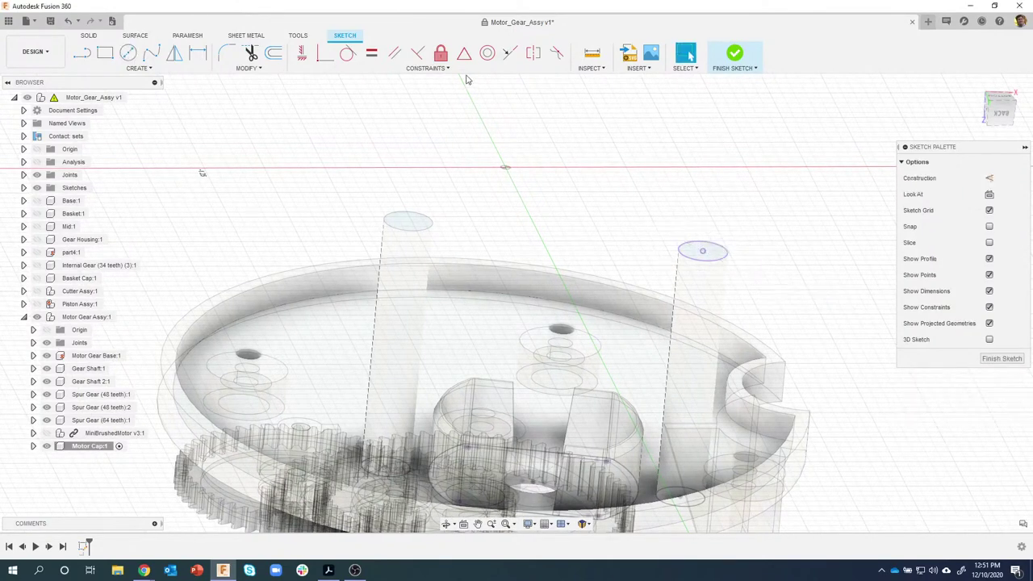
Try concentric circles of 0.9 in and 0.45 in diameter on the post nearest the housing notch, and undo both circles
click(127, 52)
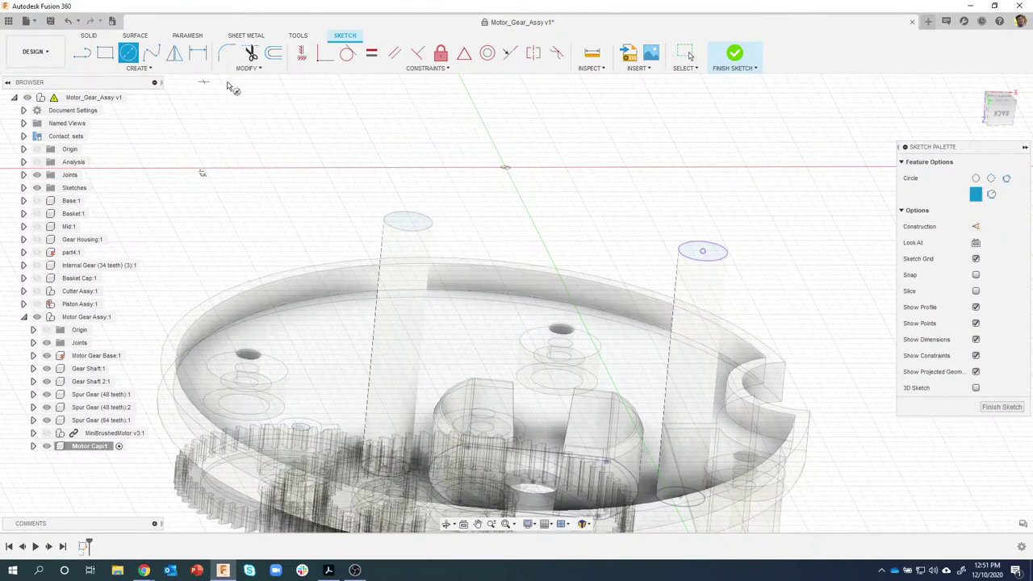
click(702, 253)
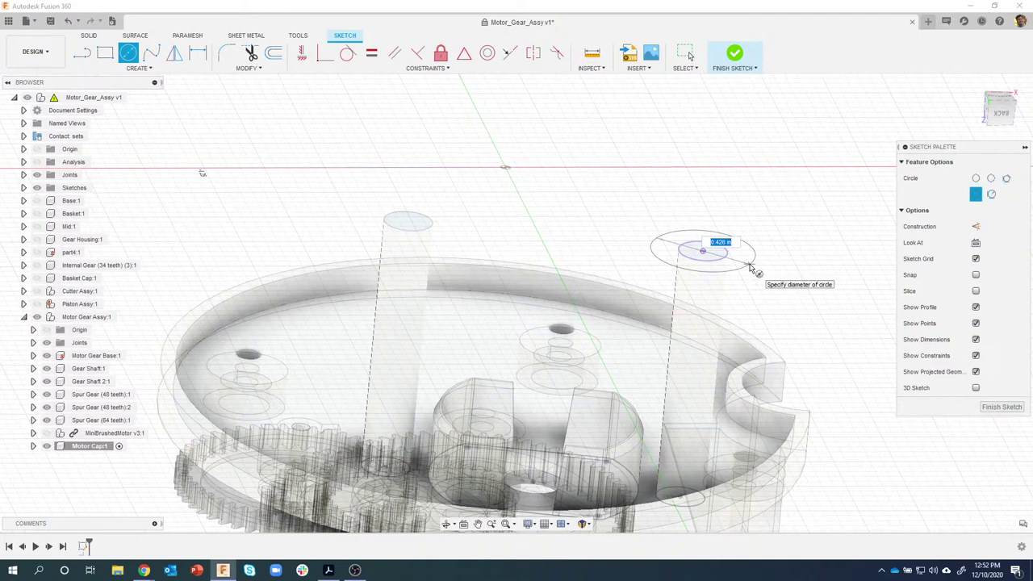
text(.8)
key(Return)
key(Escape)
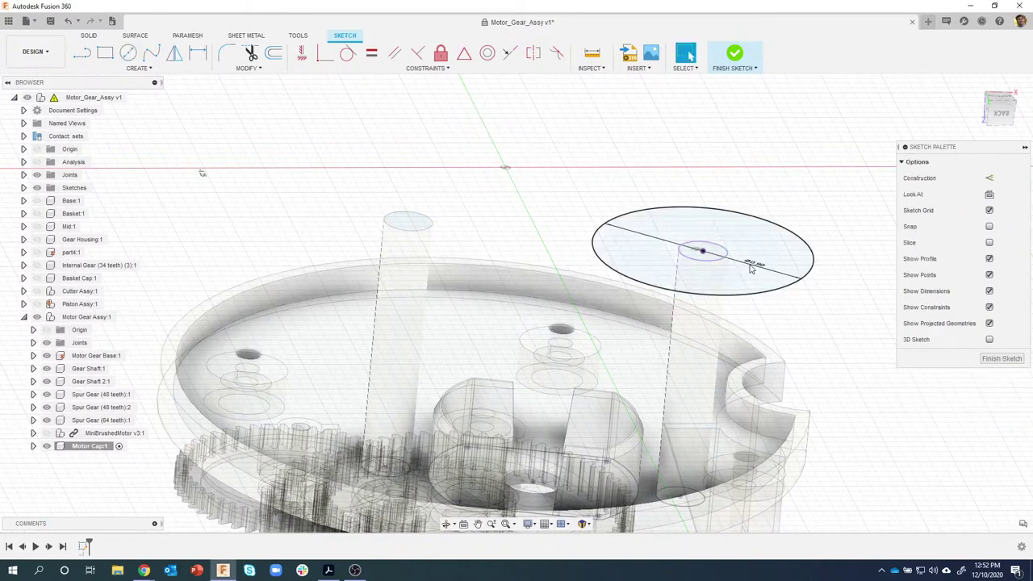
key(c)
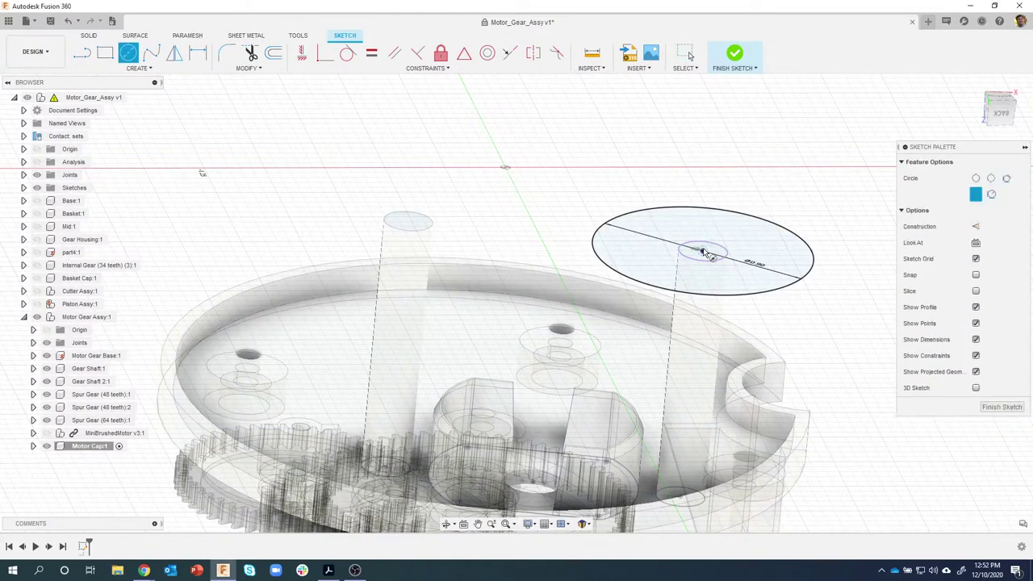
click(704, 252)
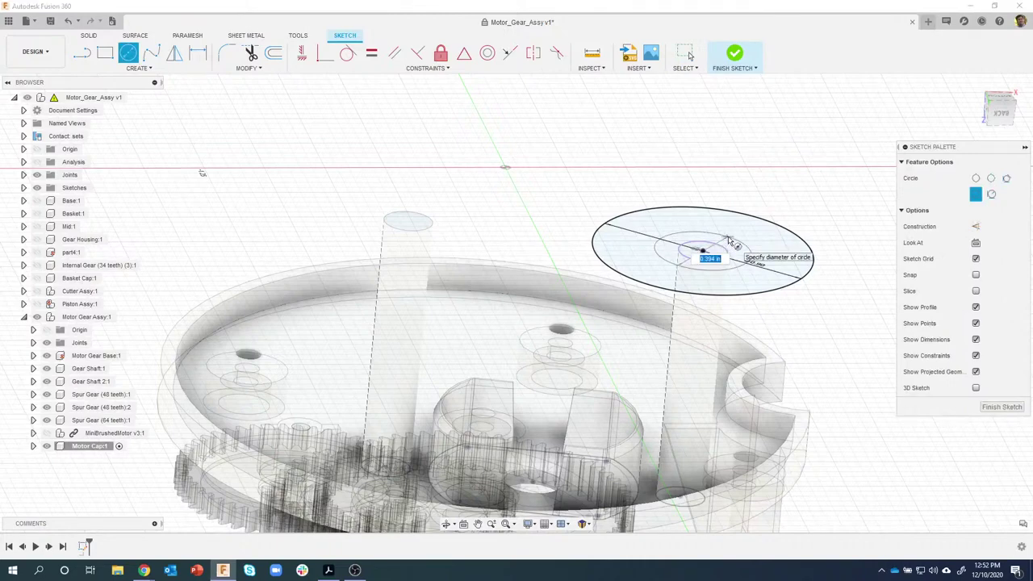
text(.4)
key(Return)
key(Escape)
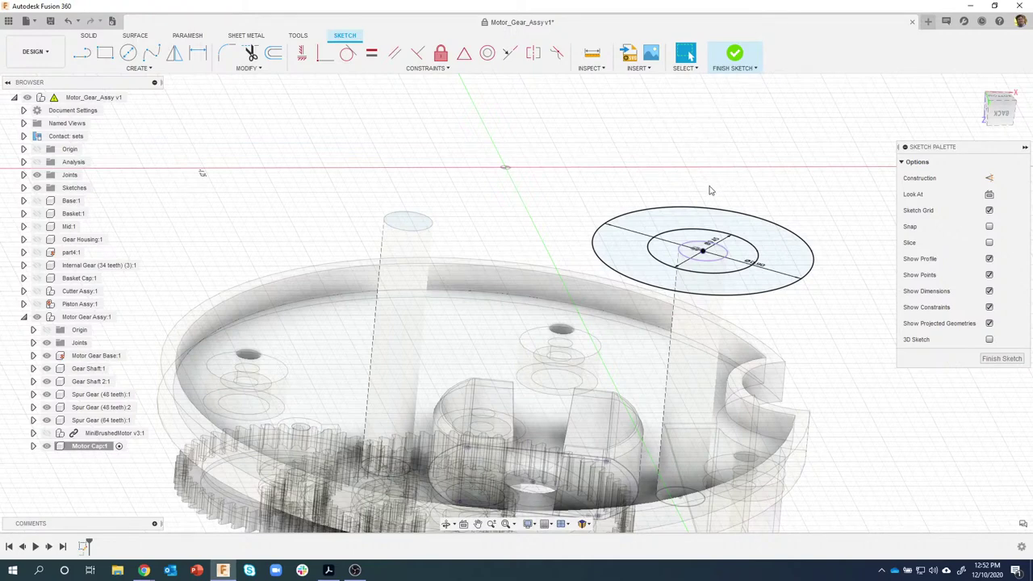
key(ctrl+z)
key(ctrl+z)
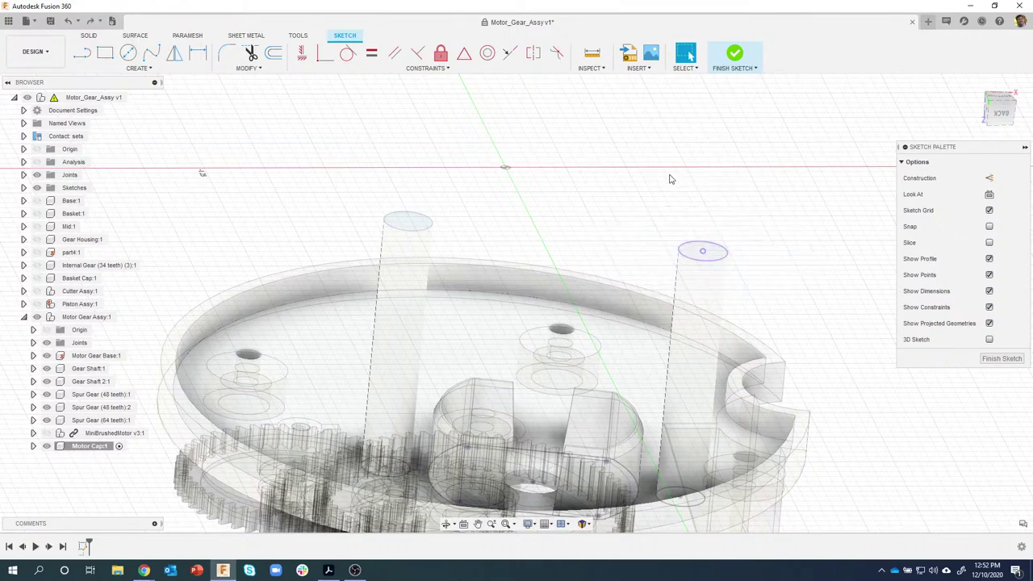
Project the circular edge of the central hole in the motor gear base into the sketch
key(p)
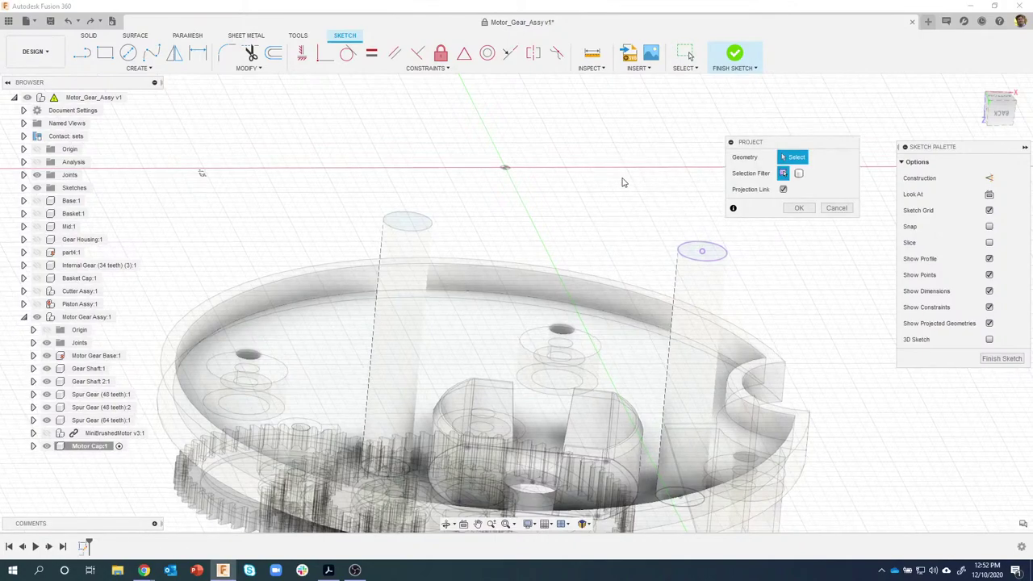
shift+middle_drag(621, 183, 495, 370)
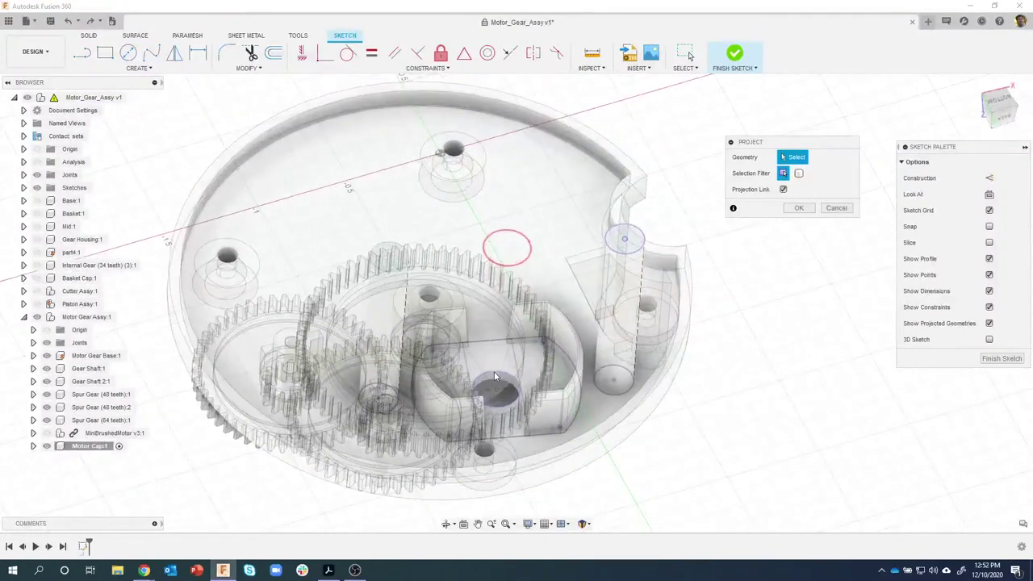
click(495, 374)
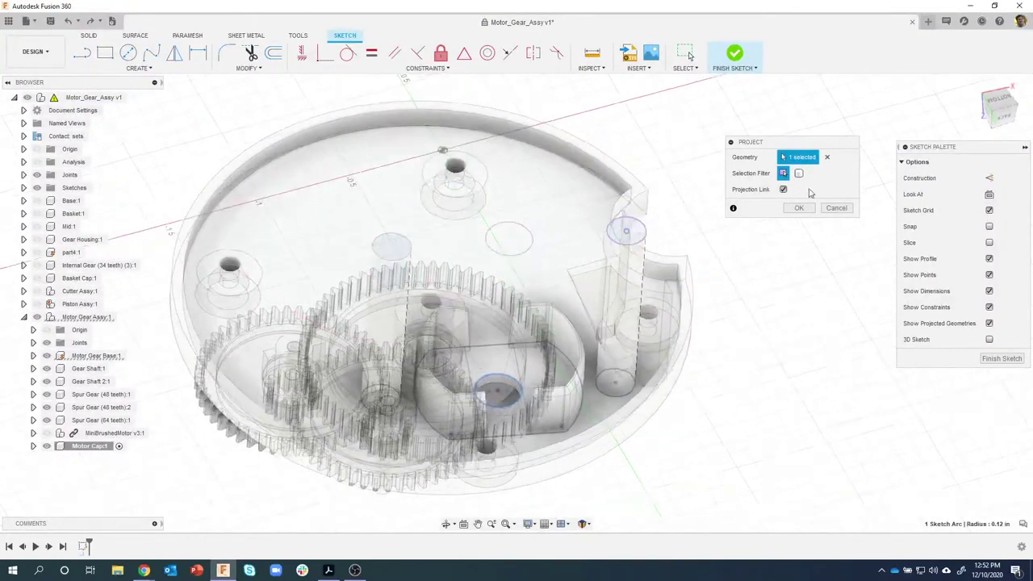
click(804, 208)
Draw two concentric circles of 0.9 in and 0.45 in diameter centred on the projected hole
shift+middle_drag(763, 184, 767, 126)
key(c)
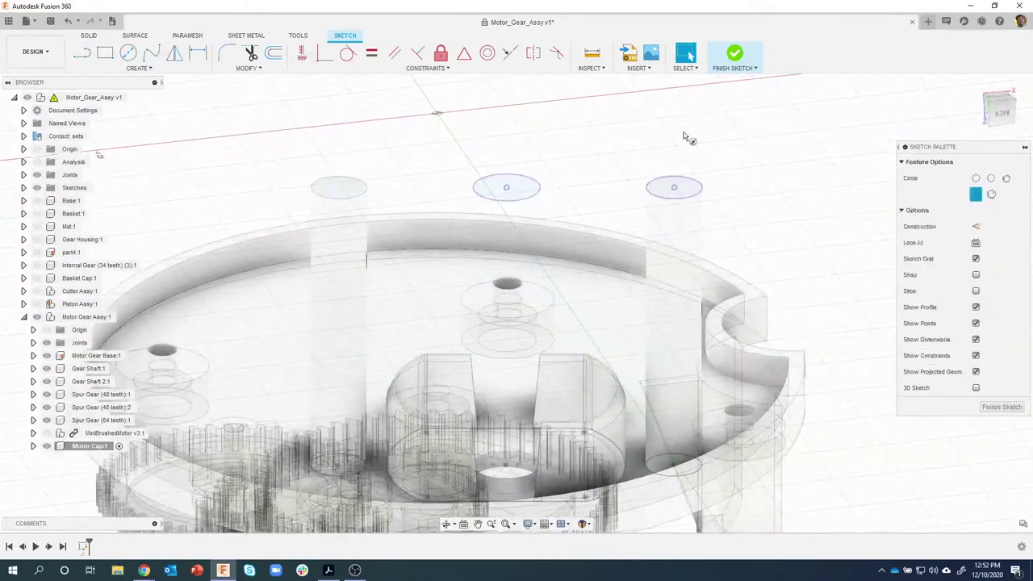
click(506, 187)
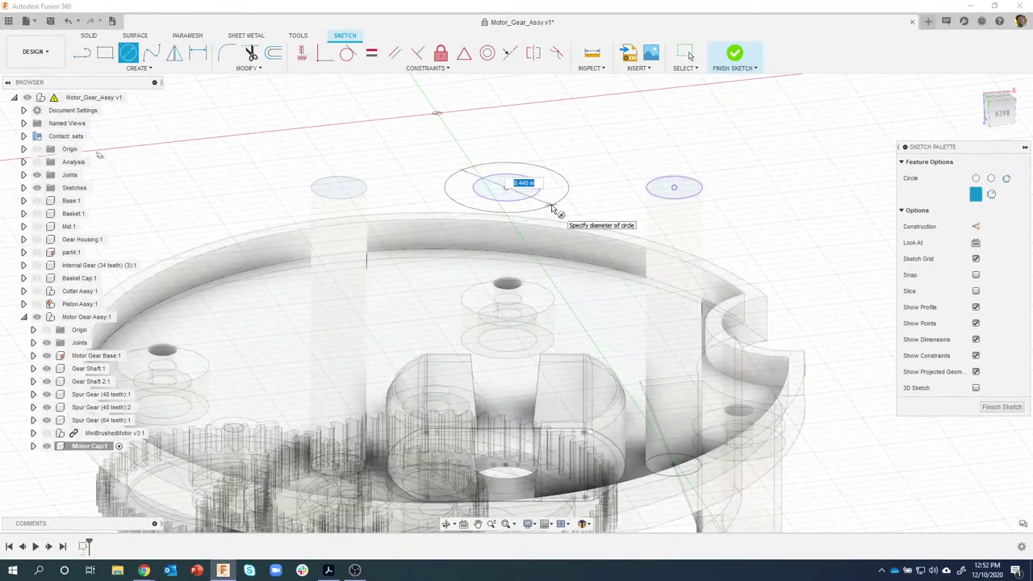
text(.9)
key(Return)
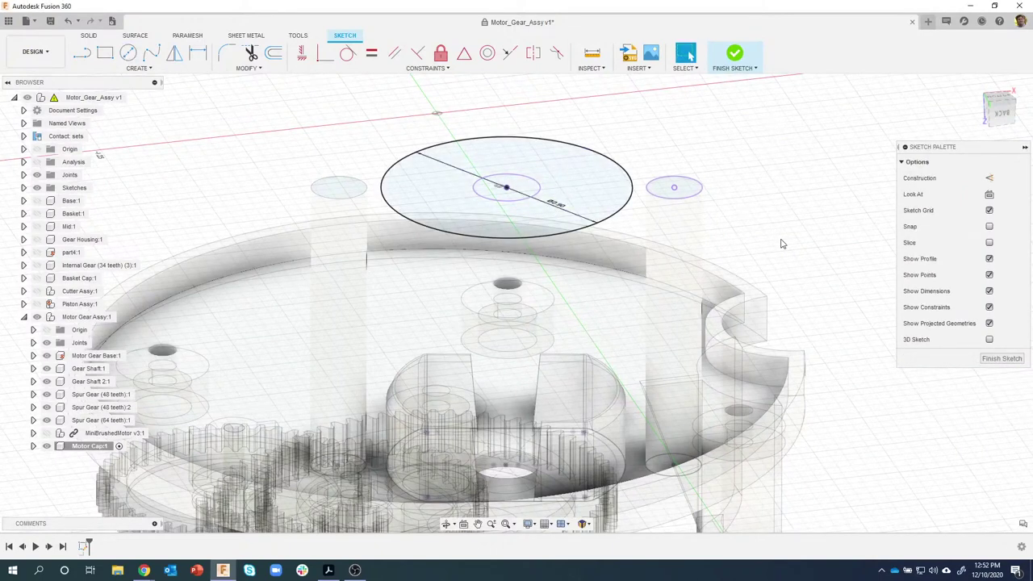
key(c)
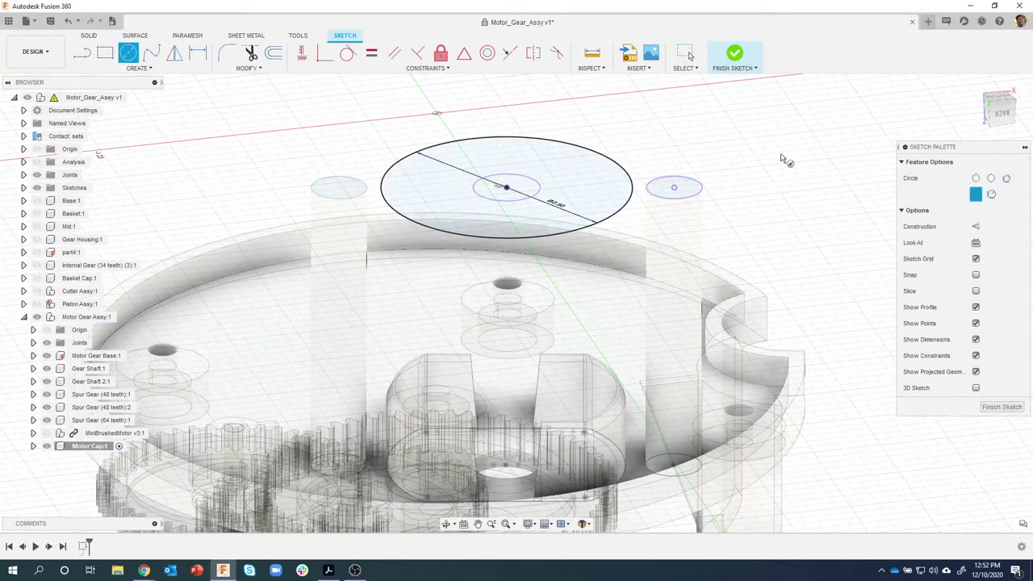
click(505, 187)
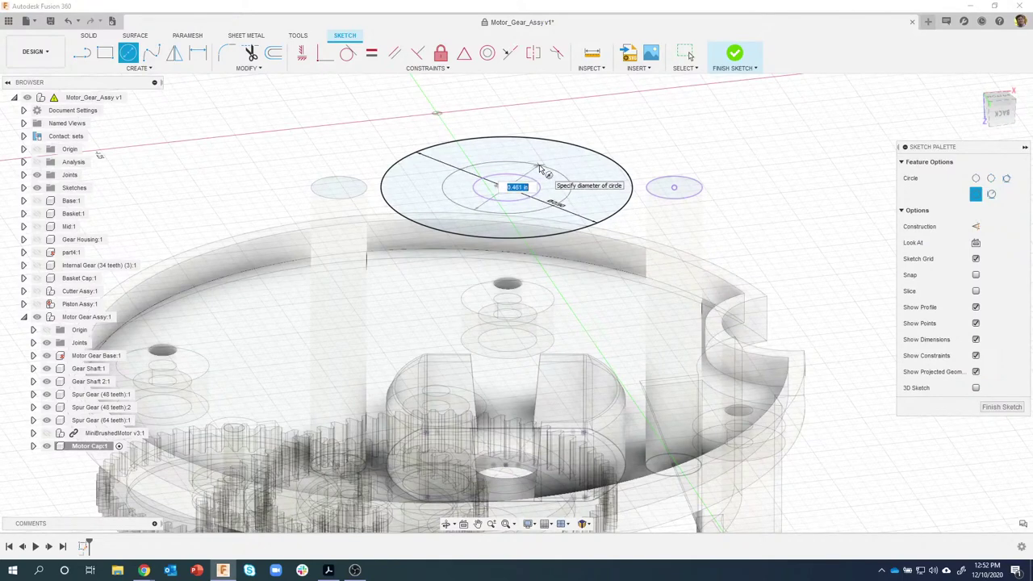
key(Return)
key(Escape)
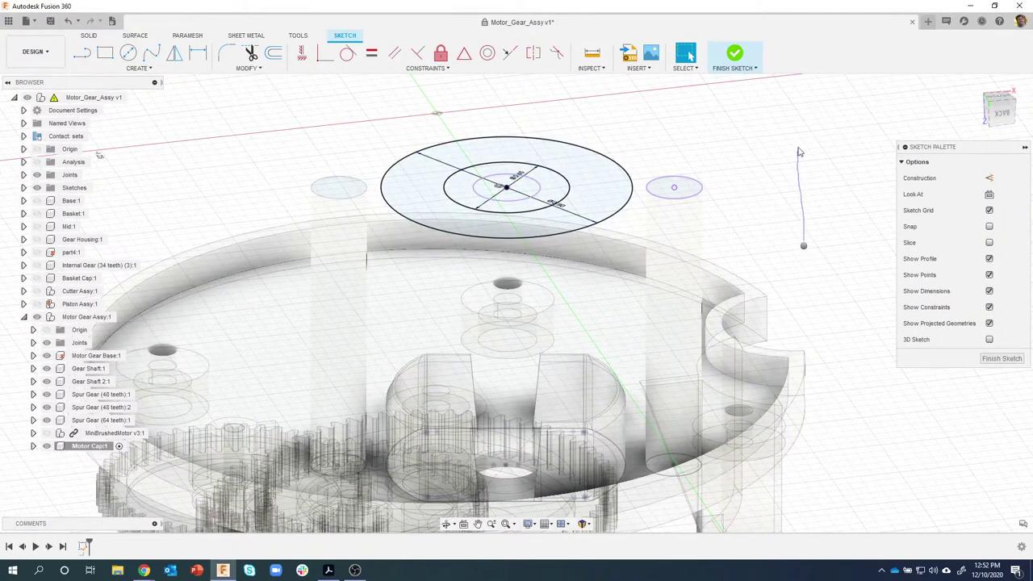
Draw a 0.3 in diameter circle centred on the top of each of the two posts
key(c)
click(674, 187)
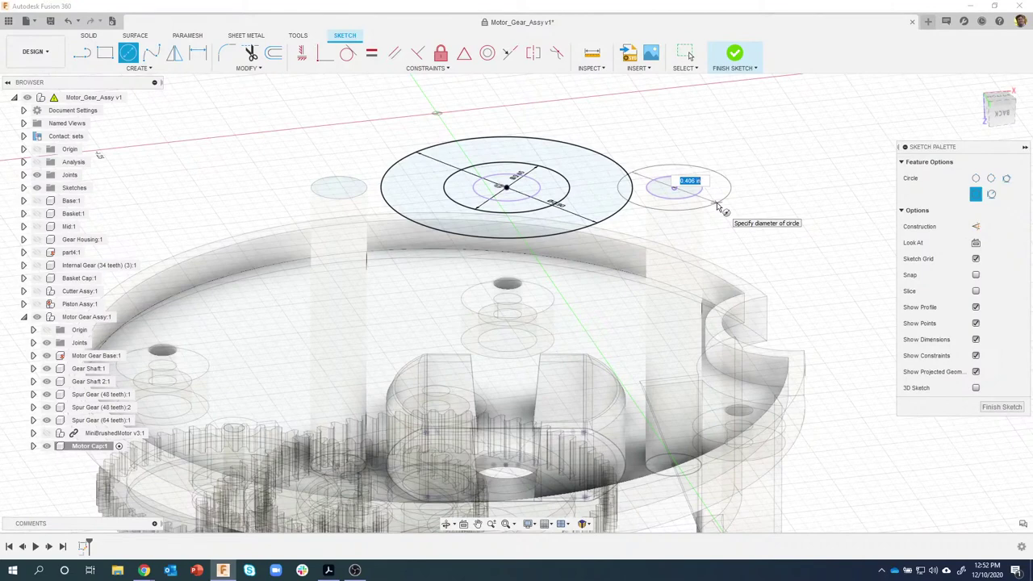
text(3)
key(Return)
key(Escape)
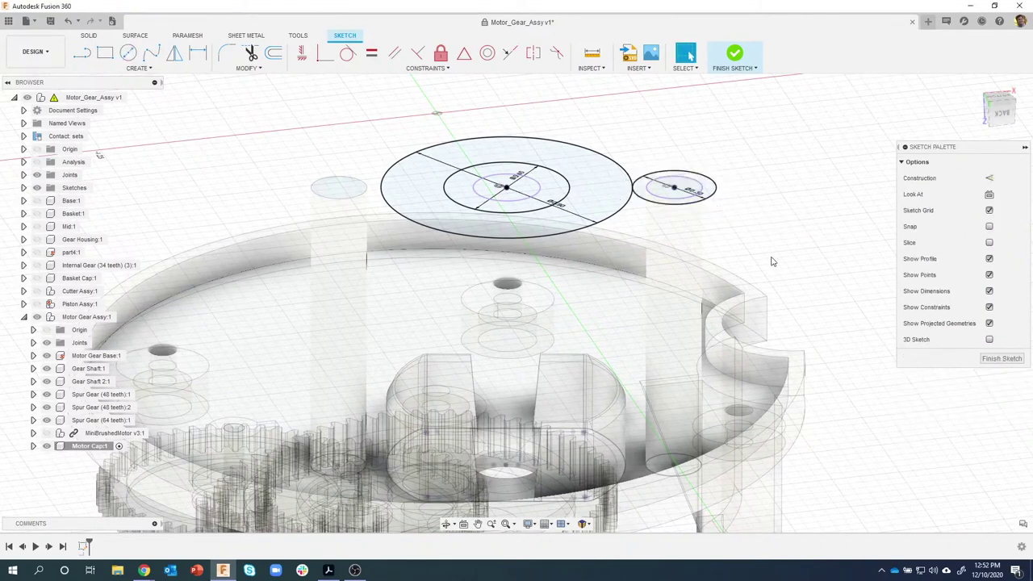
key(c)
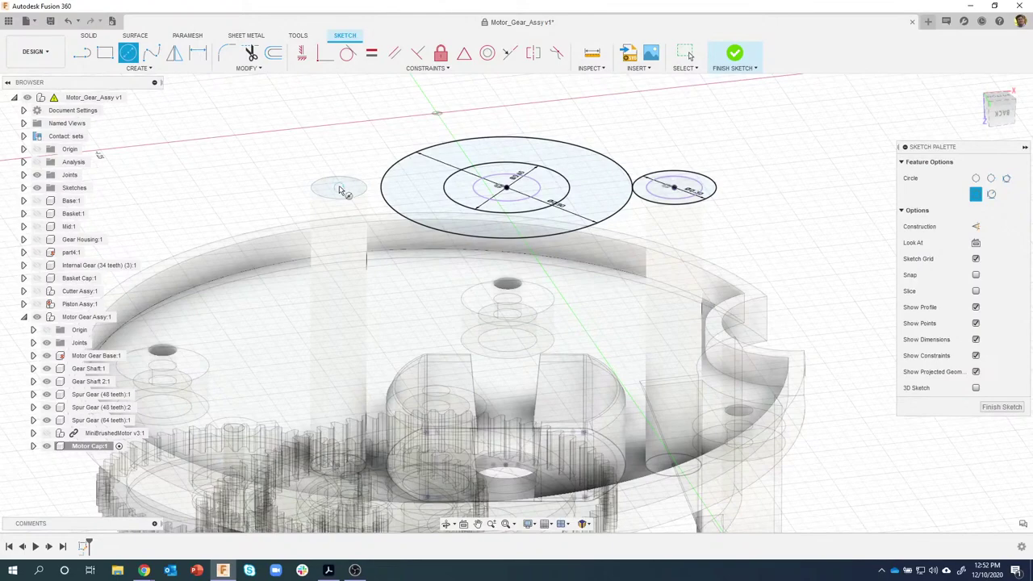
click(340, 185)
text(.)
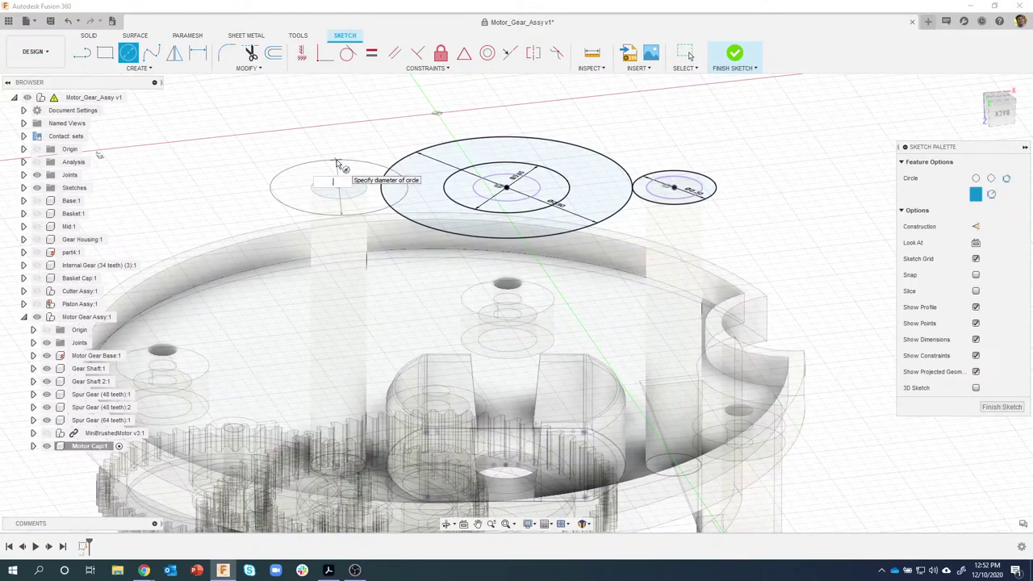
text(3)
key(Return)
Draw tangent lines joining each 0.3 in circle to the 0.9 in circle along the side facing the sketch origin
mouse_move(654, 121)
shift+middle_down()
mouse_move(666, 140)
mouse_move(329, 225)
mouse_move(332, 160)
mouse_move(259, 122)
mouse_move(254, 169)
mouse_move(218, 219)
mouse_move(230, 203)
mouse_move(228, 217)
shift+middle_up()
key(l)
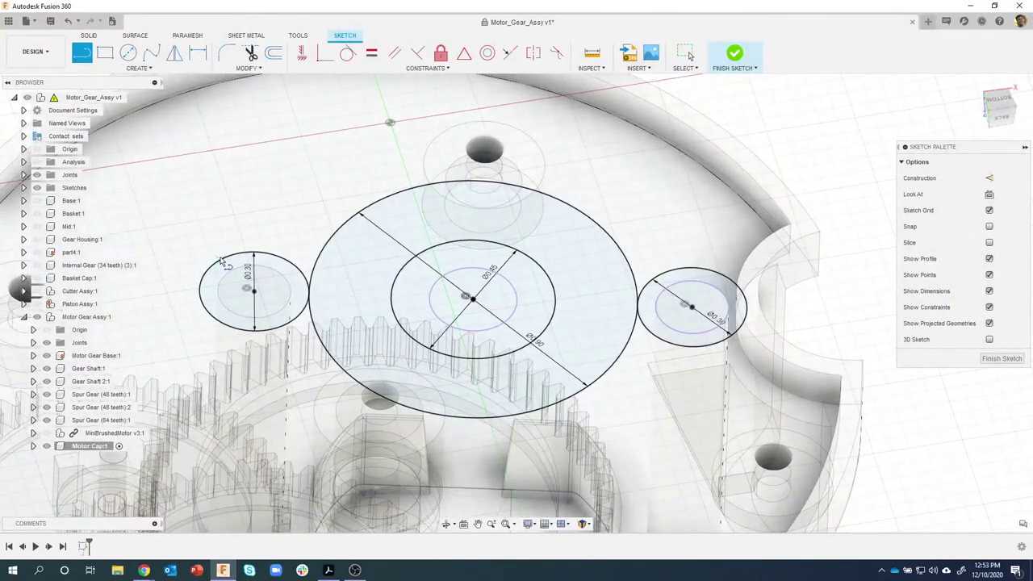
click(201, 284)
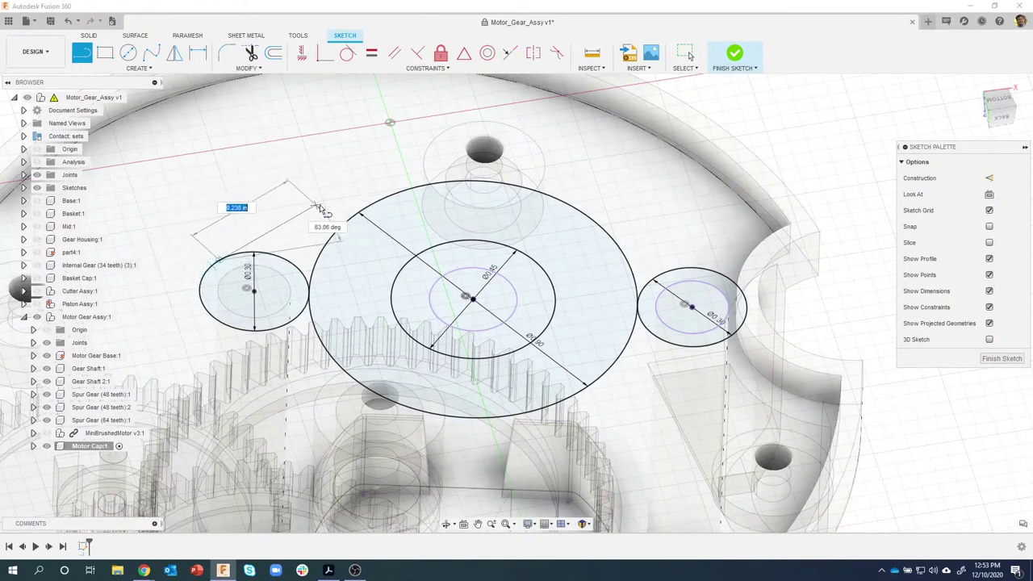
click(395, 198)
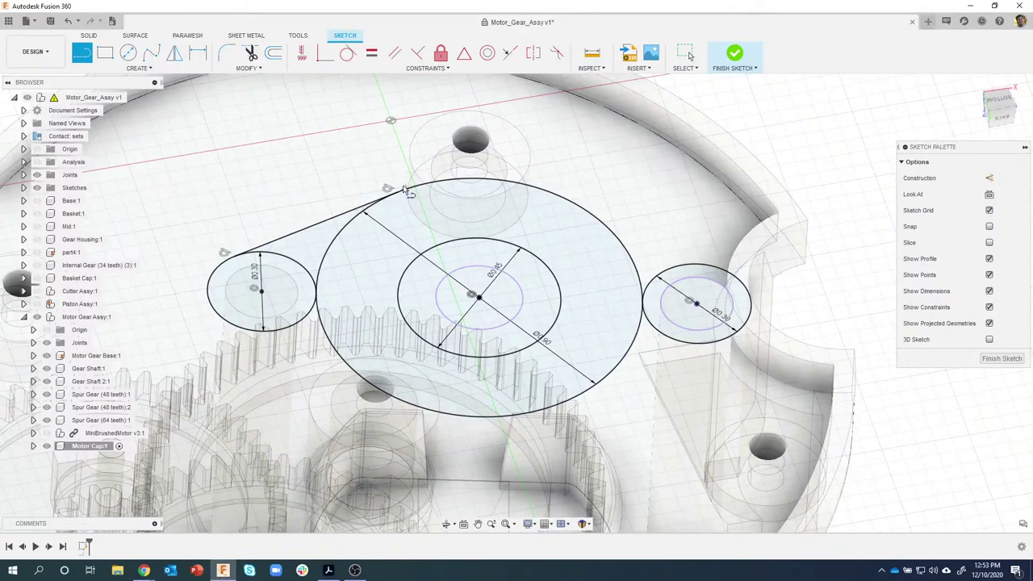
shift+middle_drag(462, 192, 544, 192)
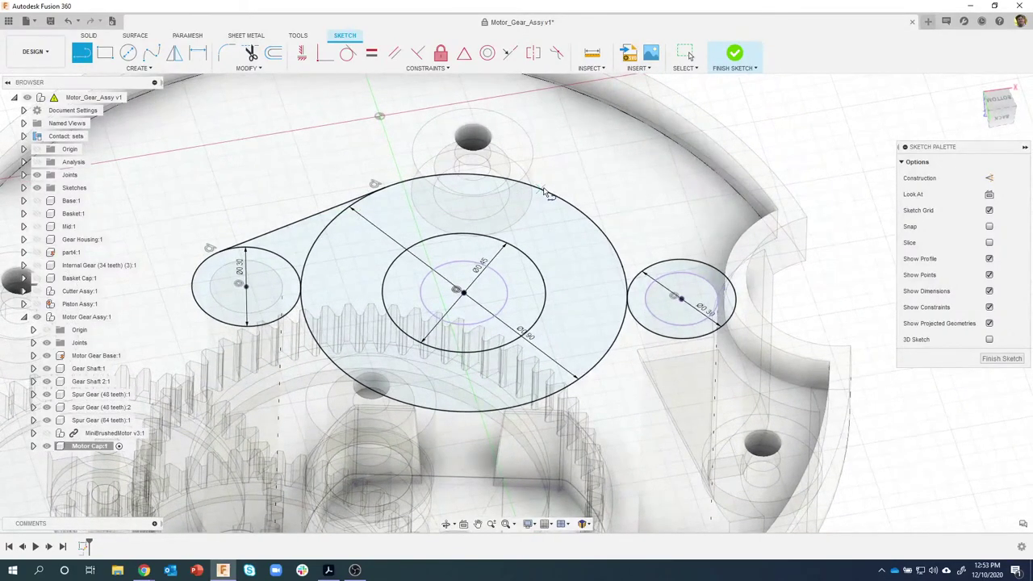
click(545, 192)
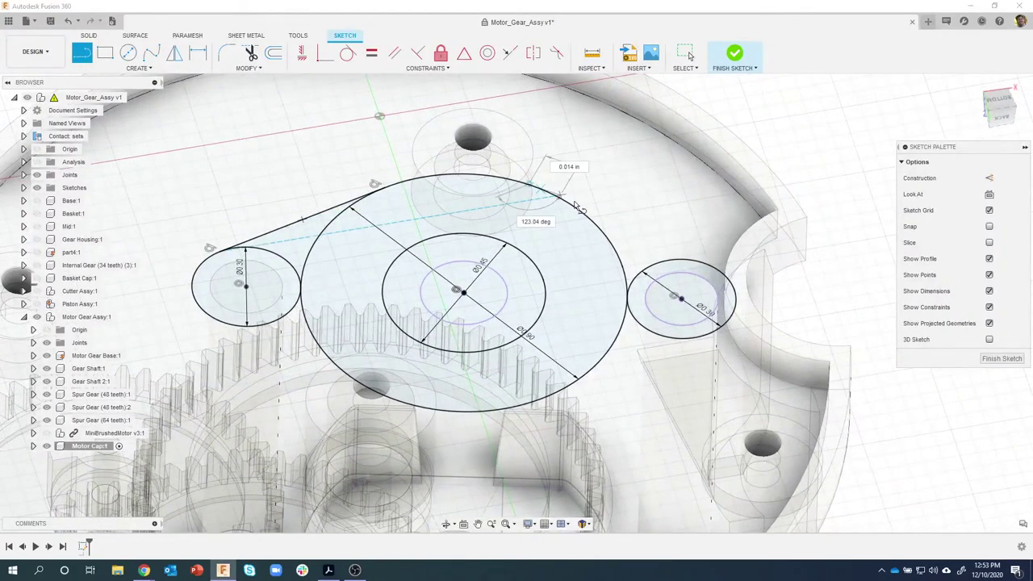
click(708, 269)
Draw tangent lines joining the 0.9 in circle to each 0.3 in circle along the side opposite the sketch origin
mouse_move(708, 268)
shift+middle_down()
mouse_move(655, 331)
mouse_move(503, 359)
mouse_move(674, 301)
shift+middle_up()
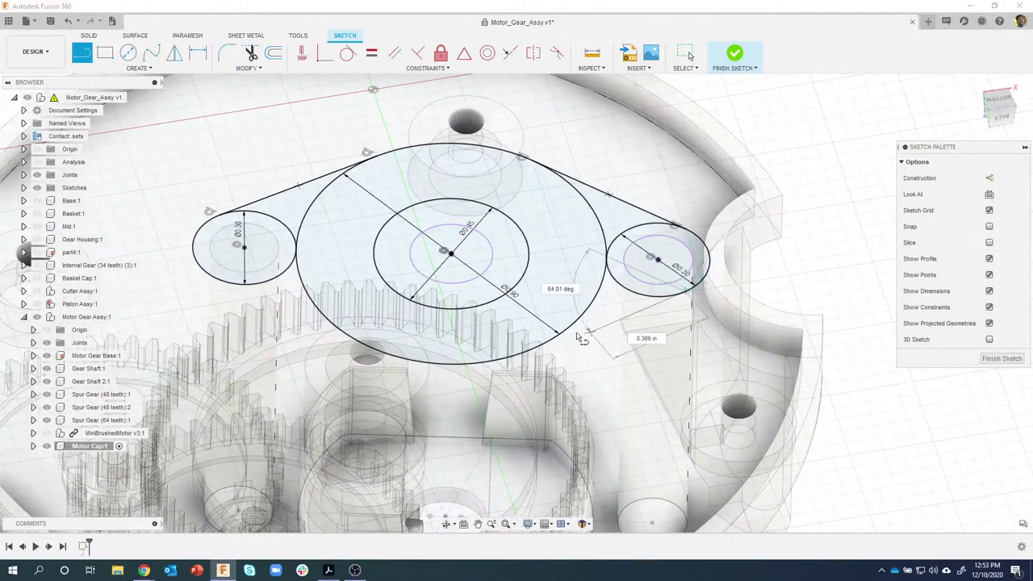
click(527, 353)
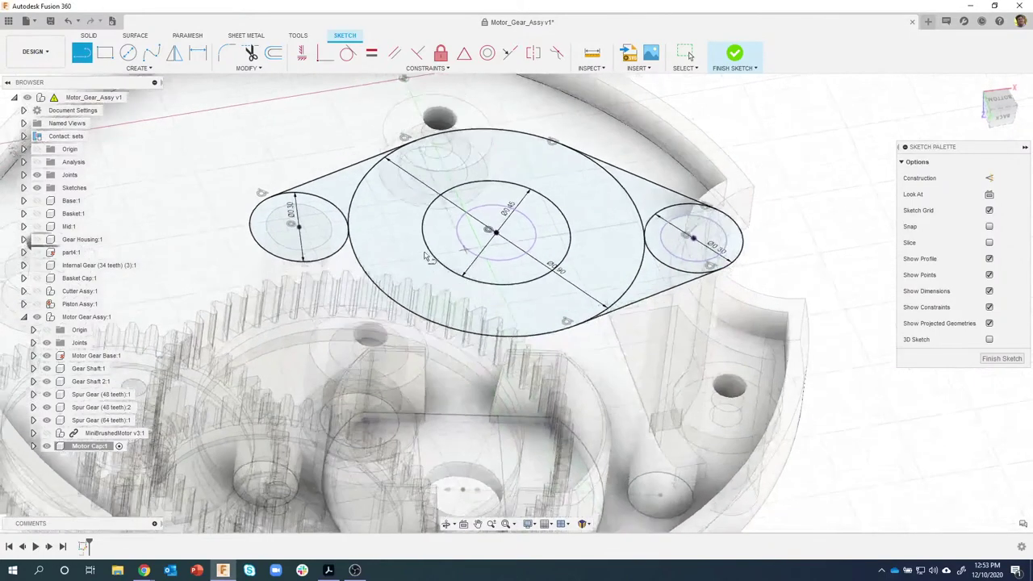
shift+middle_drag(427, 256, 284, 238)
click(267, 225)
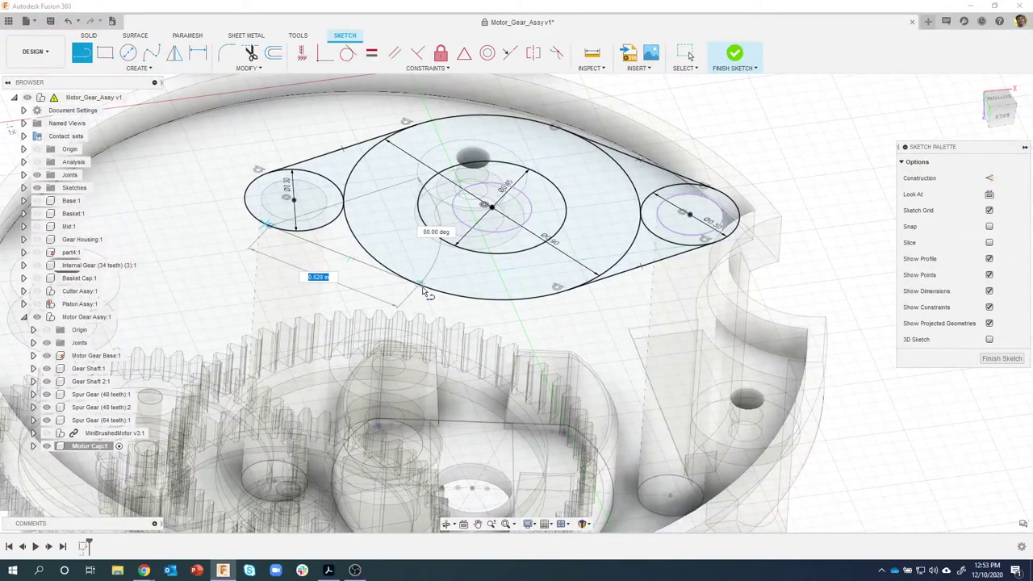
click(422, 287)
Finish the Motor Cap outline sketch and return to solid modelling
shift+middle_drag(424, 292, 357, 269)
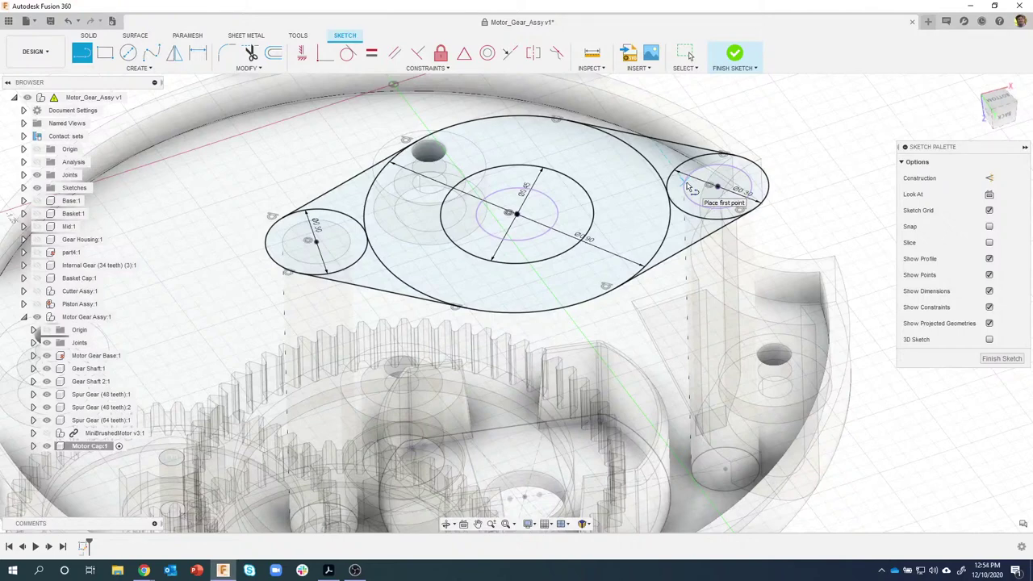
shift+middle_drag(688, 110, 722, 103)
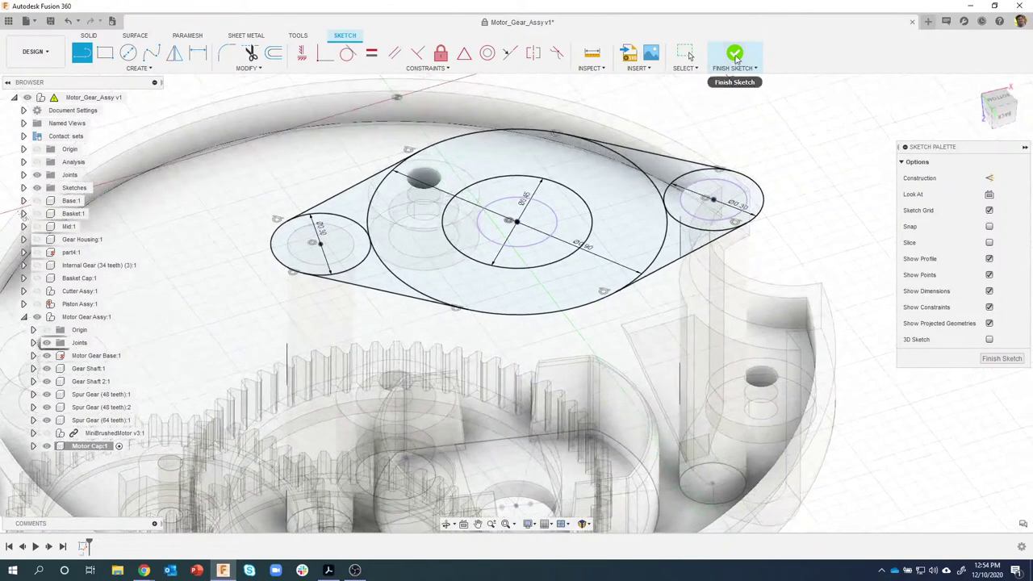
click(735, 57)
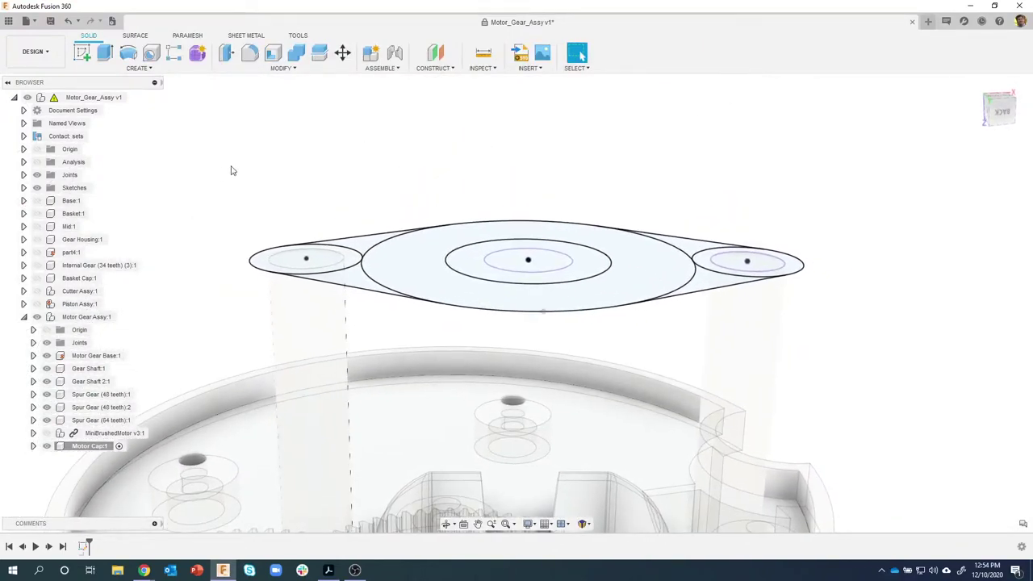
mouse_move(215, 162)
mouse_down()
mouse_move(630, 297)
mouse_move(879, 334)
mouse_up()
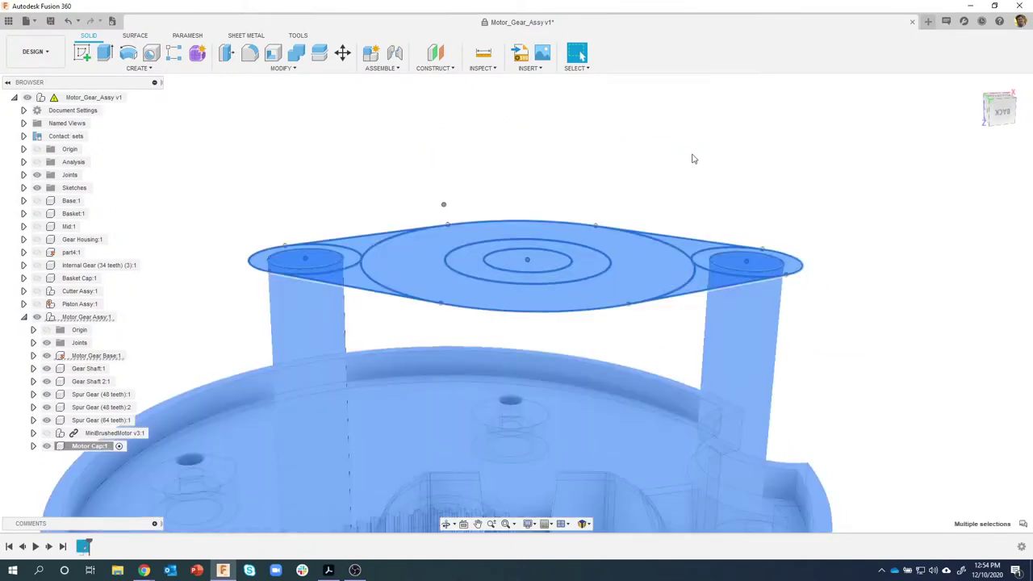
mouse_move(707, 143)
shift+middle_down()
mouse_move(672, 157)
mouse_move(627, 140)
shift+middle_up()
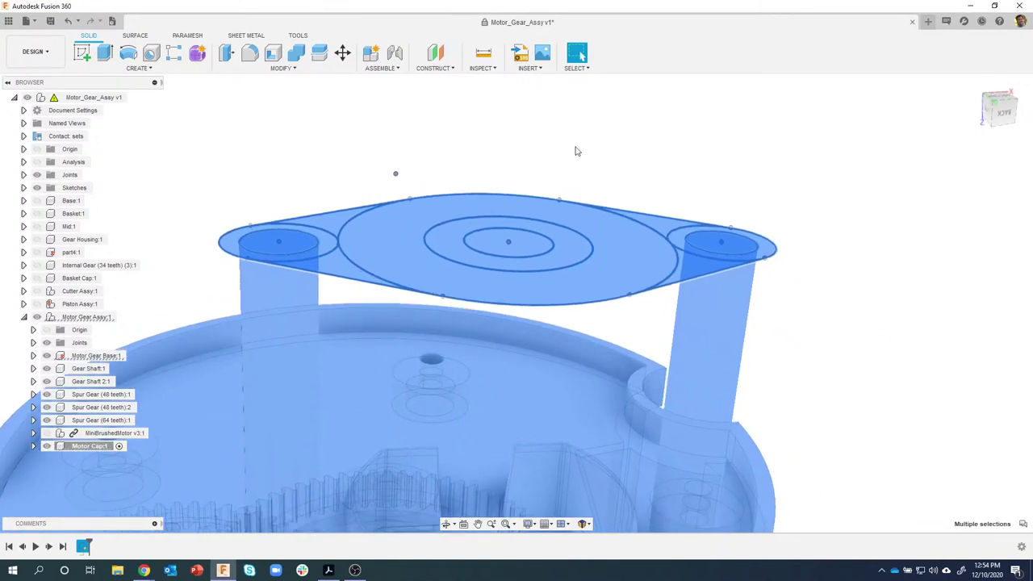
ctrl+click(444, 237)
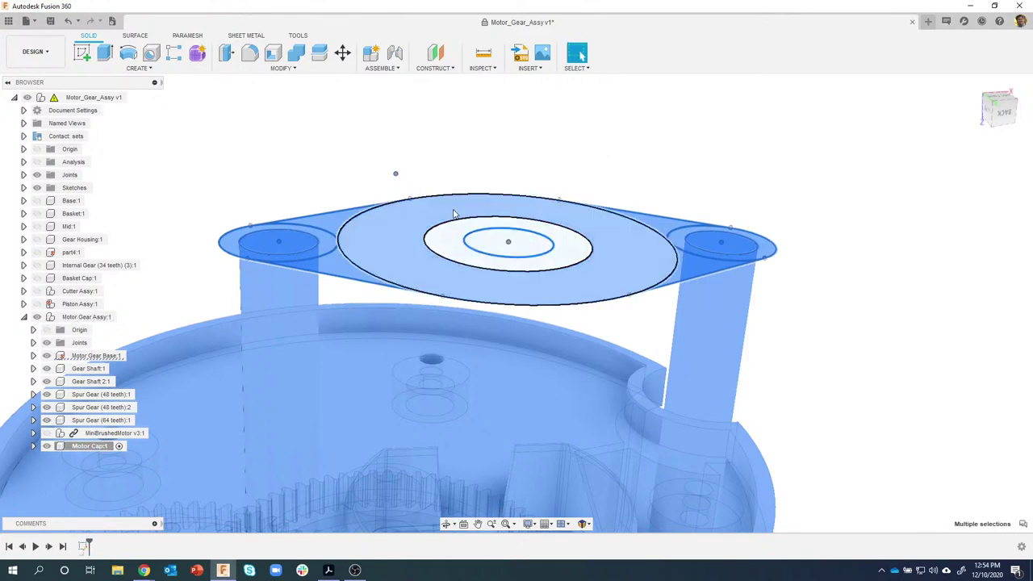
right_click(454, 213)
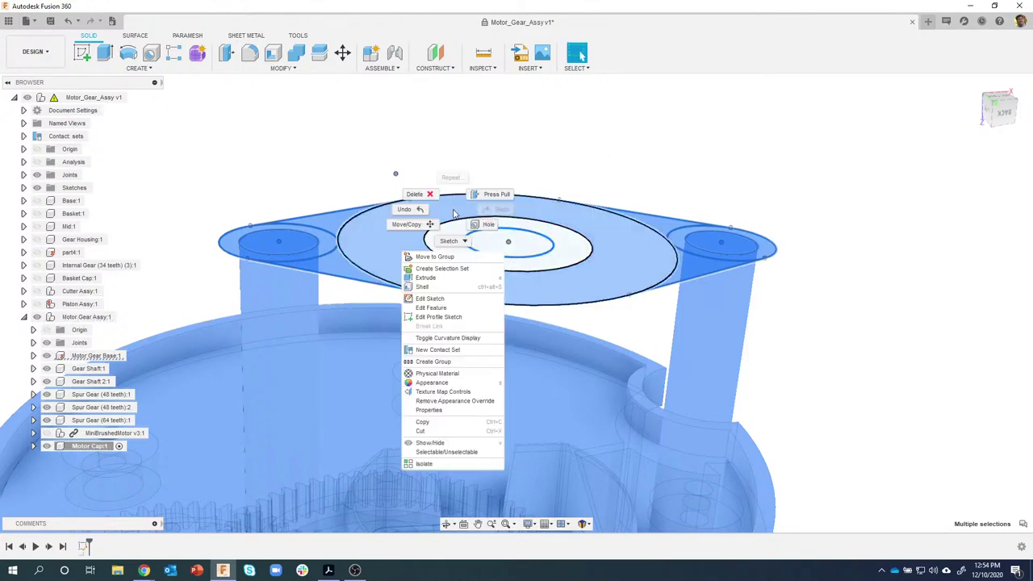
click(428, 277)
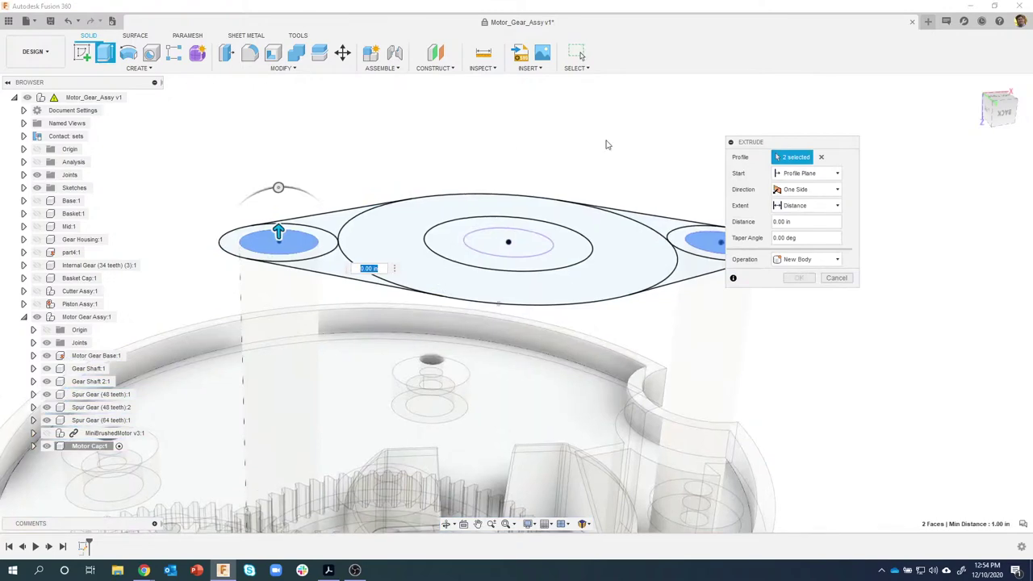
shift+middle_drag(865, 189, 814, 147)
click(819, 157)
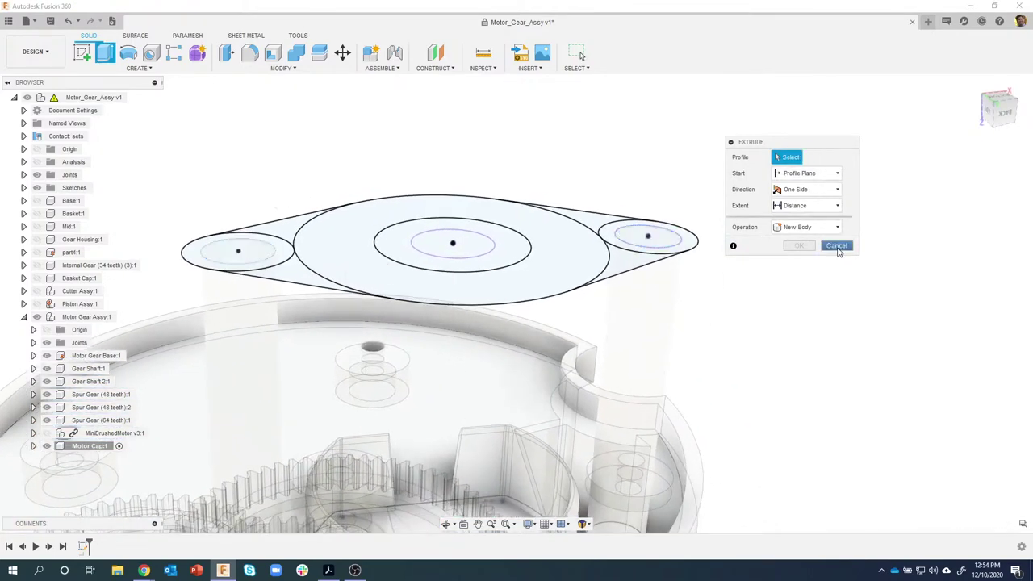
click(835, 277)
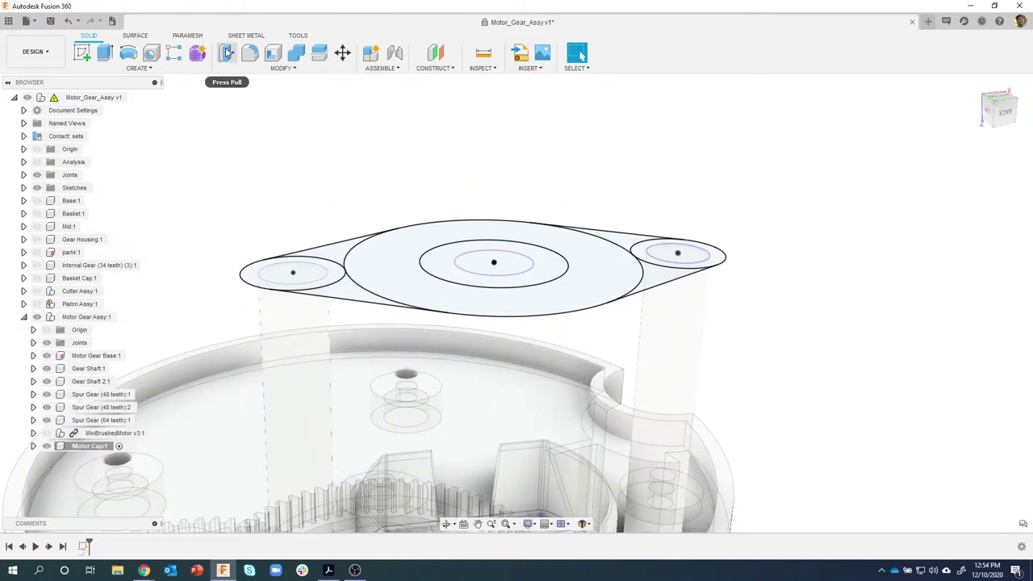
Start an Extrude and try selecting the full cap outline except the 0.45 in central circle as its profiles
click(263, 69)
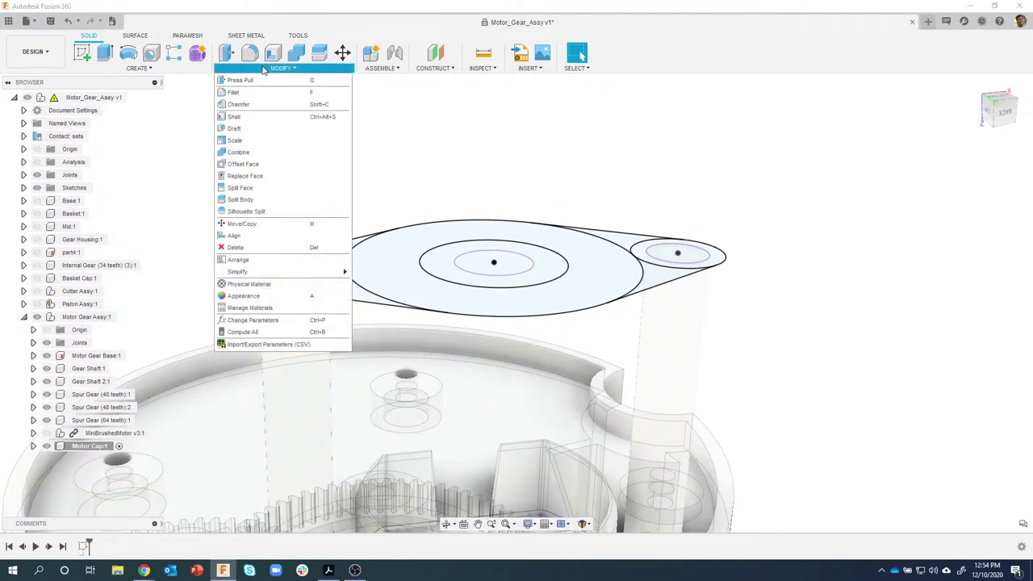
mouse_move(138, 68)
click(99, 127)
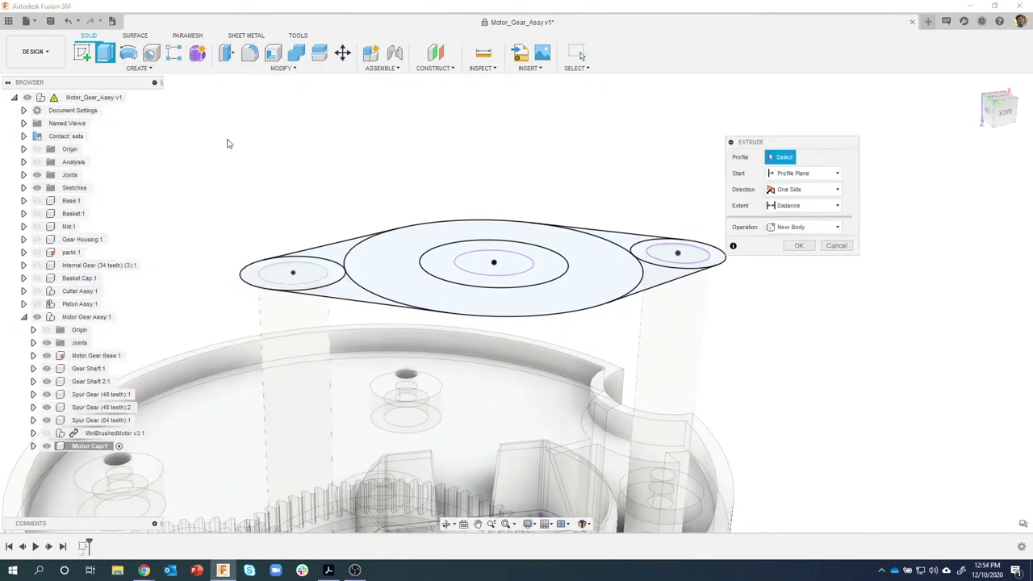
mouse_move(200, 164)
mouse_down()
mouse_move(675, 338)
mouse_move(706, 340)
mouse_up()
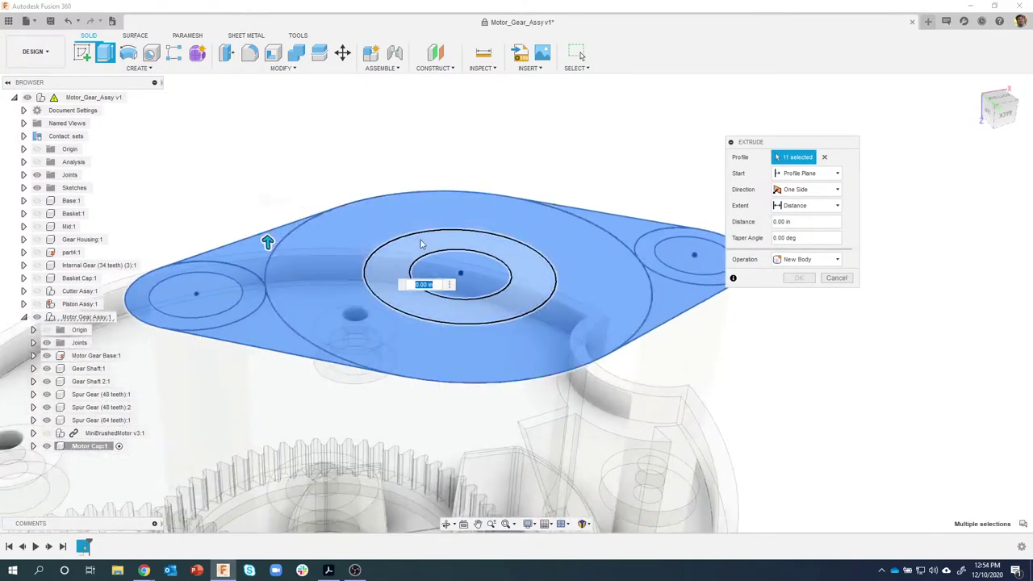
click(419, 244)
click(457, 261)
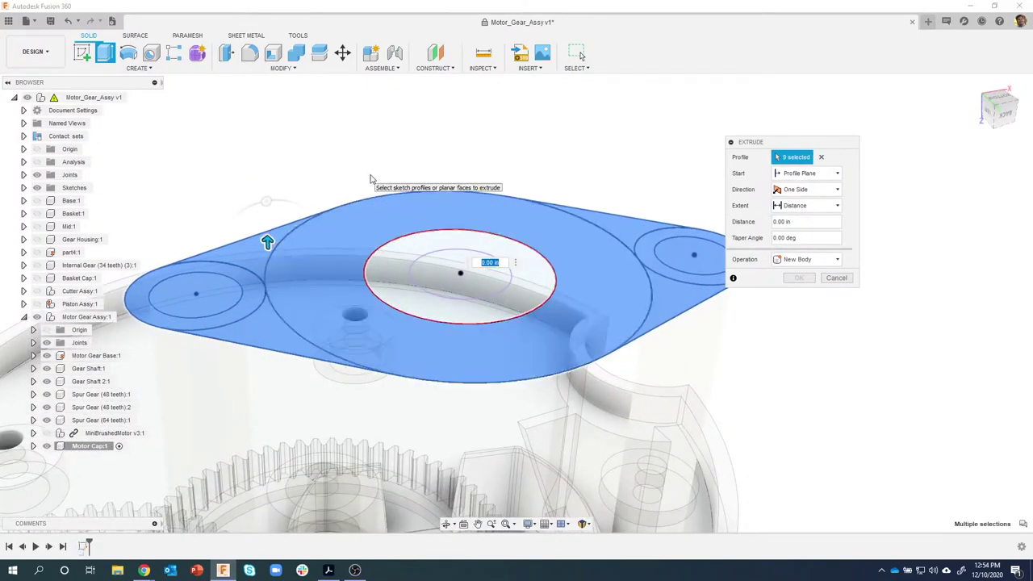
mouse_move(370, 179)
shift+middle_down()
mouse_move(350, 175)
mouse_move(391, 143)
shift+middle_up()
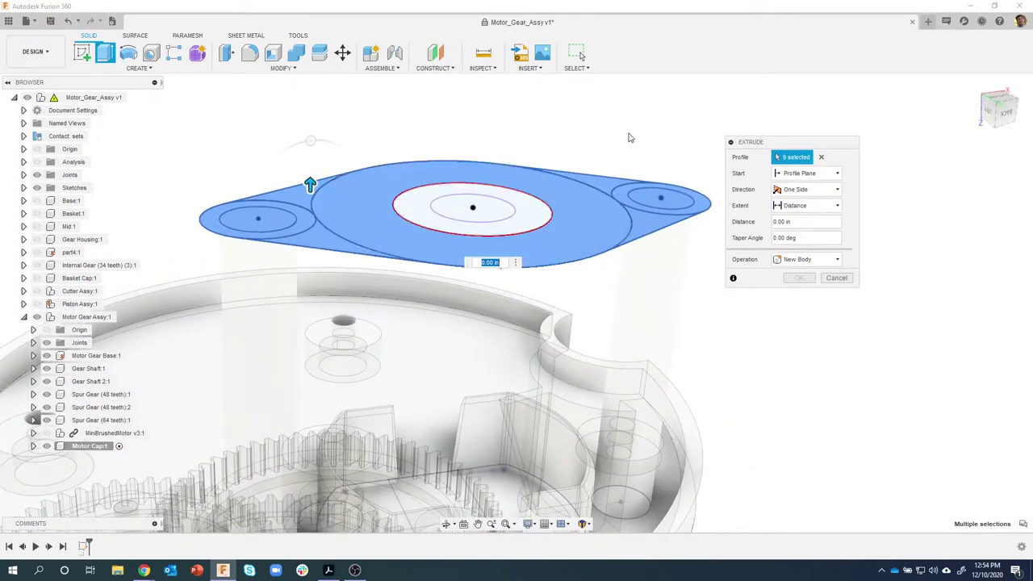
click(822, 158)
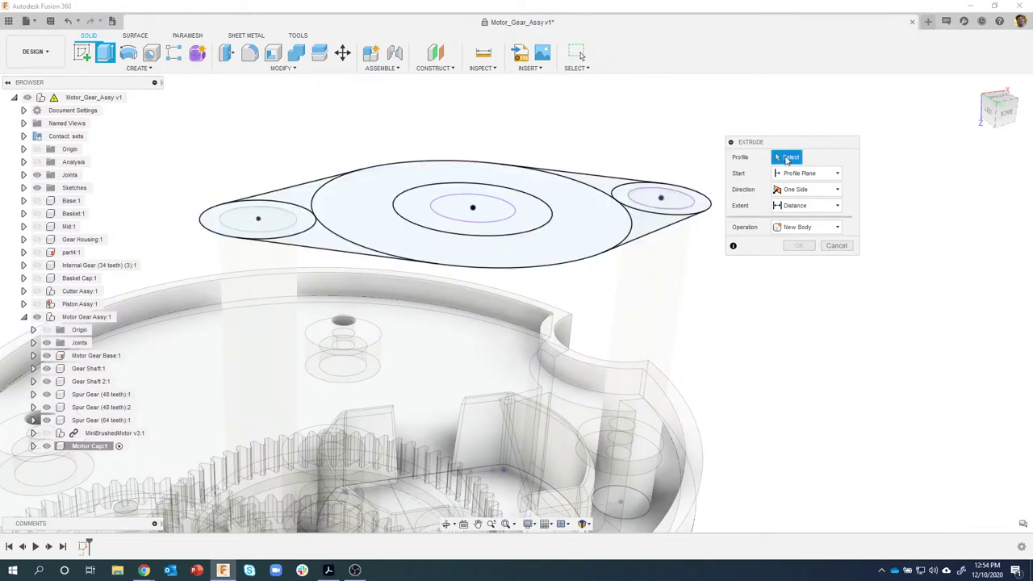
scroll(622, 166, up, 3)
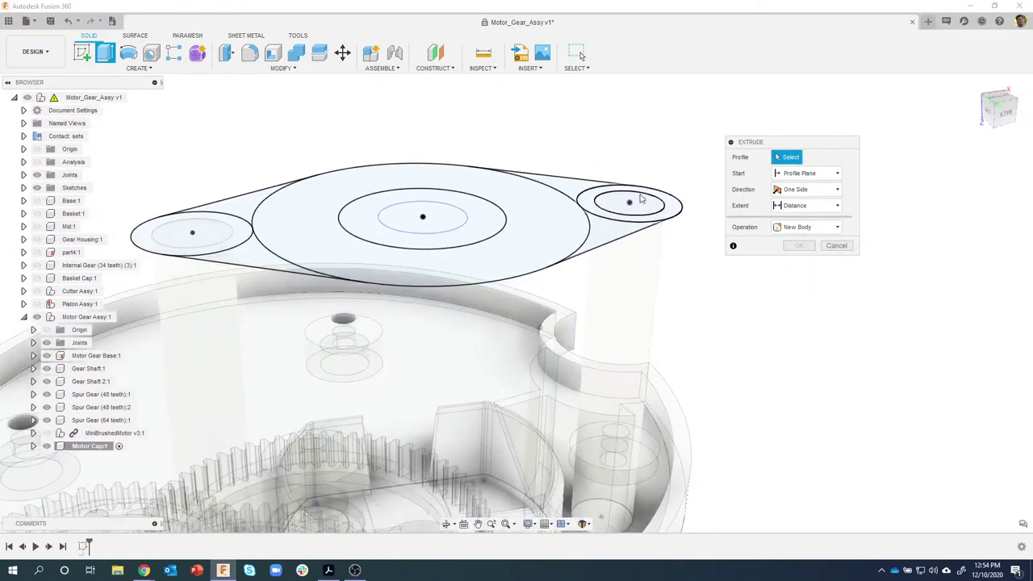
click(597, 221)
click(589, 207)
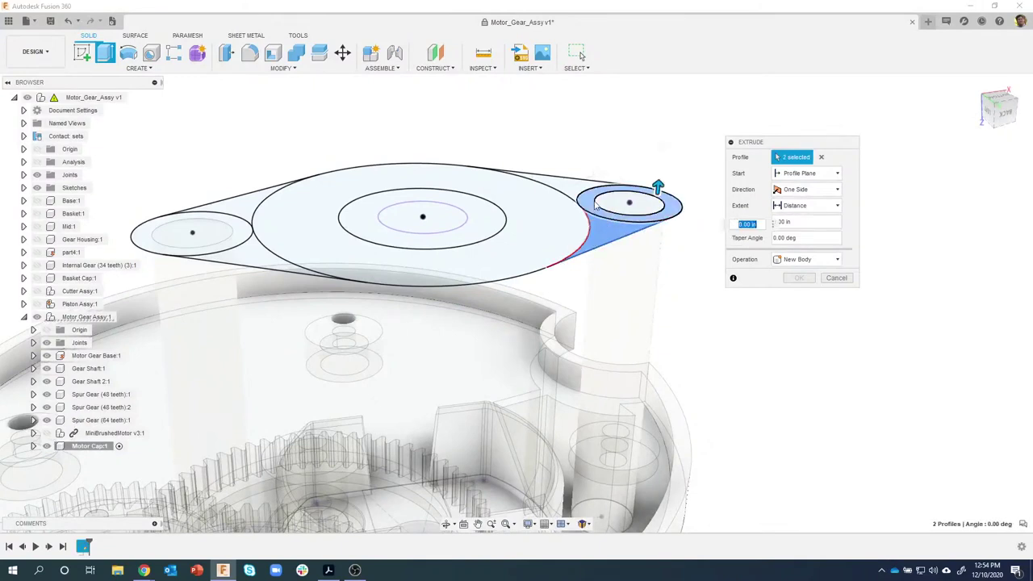
click(606, 202)
click(569, 186)
click(532, 195)
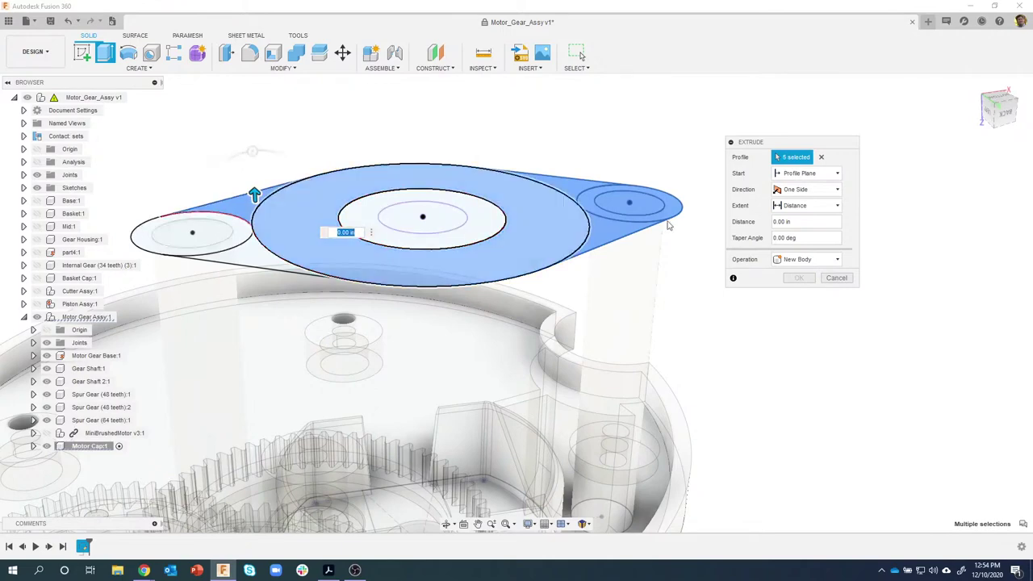
click(820, 157)
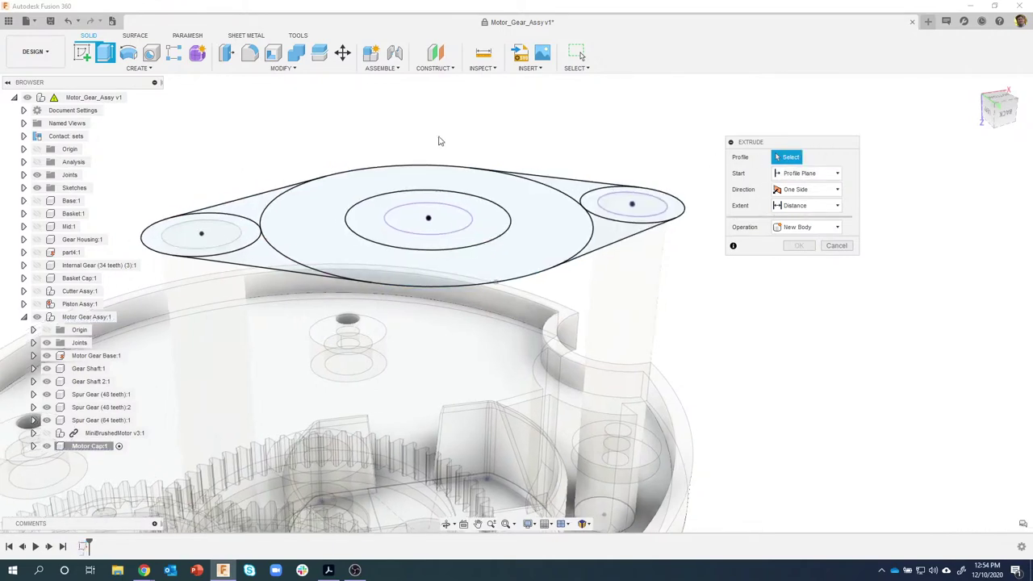
Extrude all cap profiles except the 0.45 in central circle upward by 0.08 in as a new body
drag(179, 129, 721, 330)
click(515, 233)
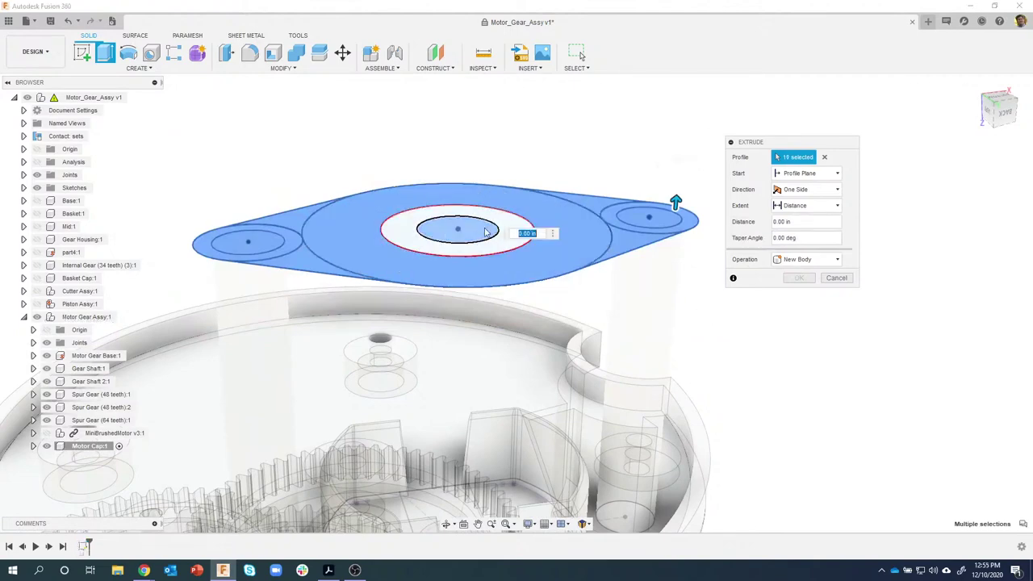
click(435, 226)
shift+middle_drag(689, 308, 647, 274)
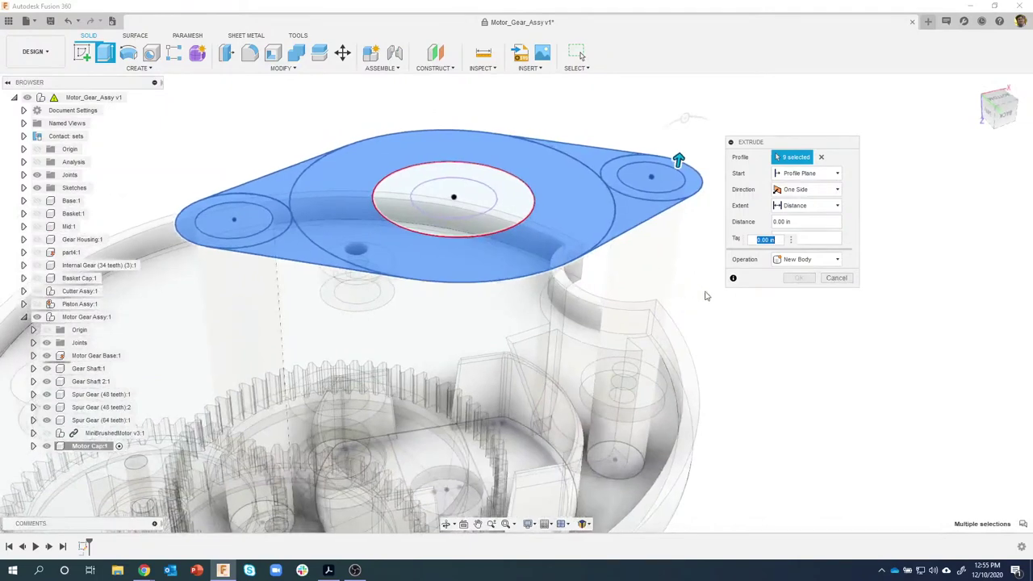
shift+middle_drag(677, 242, 684, 253)
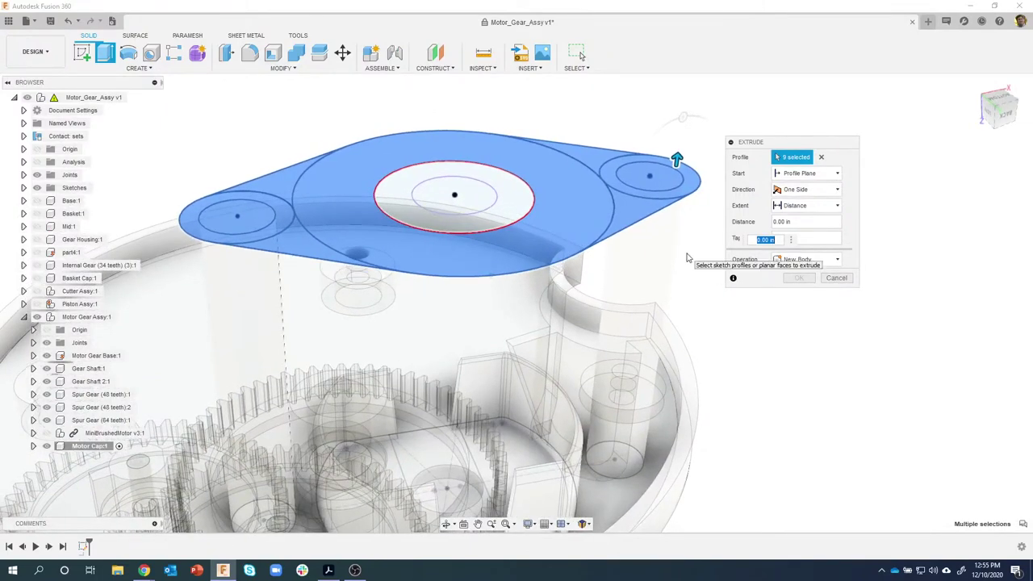
shift+middle_drag(676, 162, 676, 125)
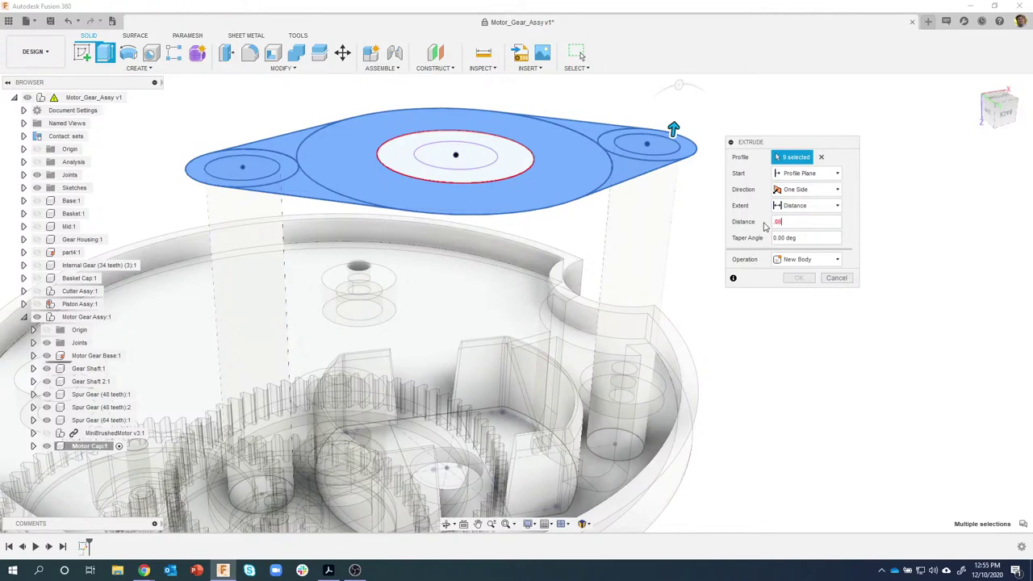
scroll(629, 191, up, 1)
shift+middle_drag(629, 191, 584, 208)
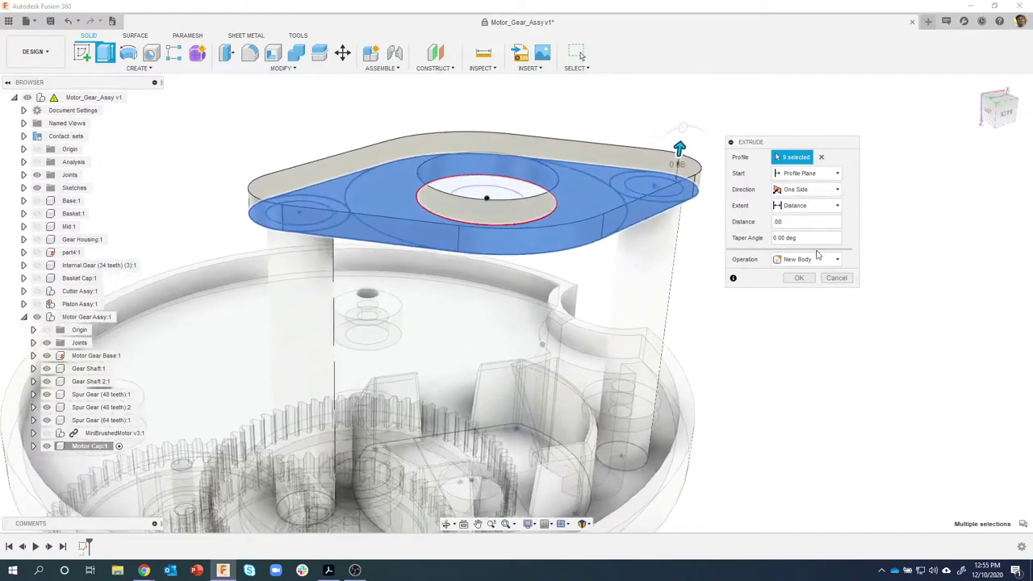
click(803, 281)
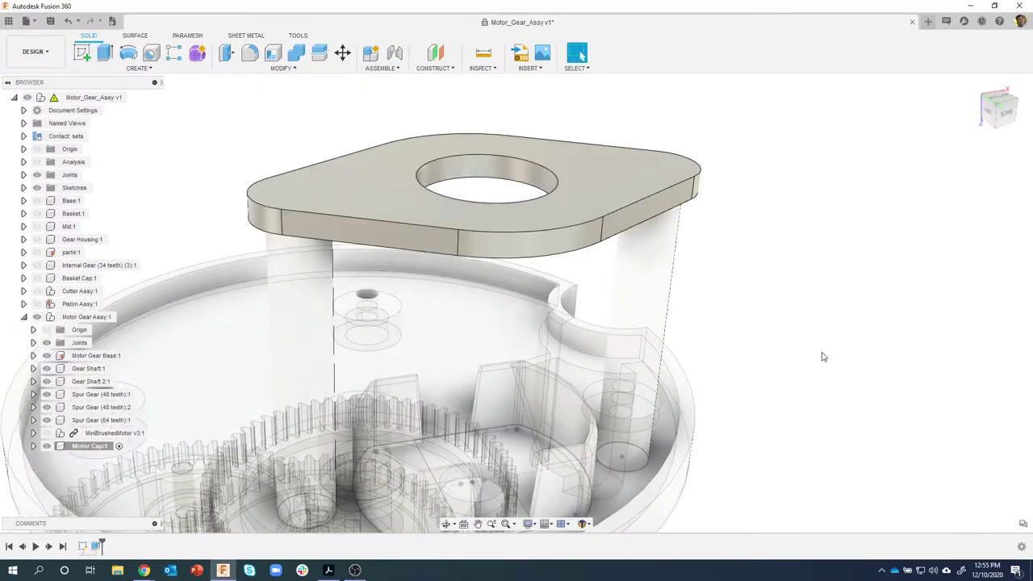
Make Sketch1 of the Motor Cap component visible again and bring the cap's underside into view
shift+middle_drag(653, 289, 202, 329)
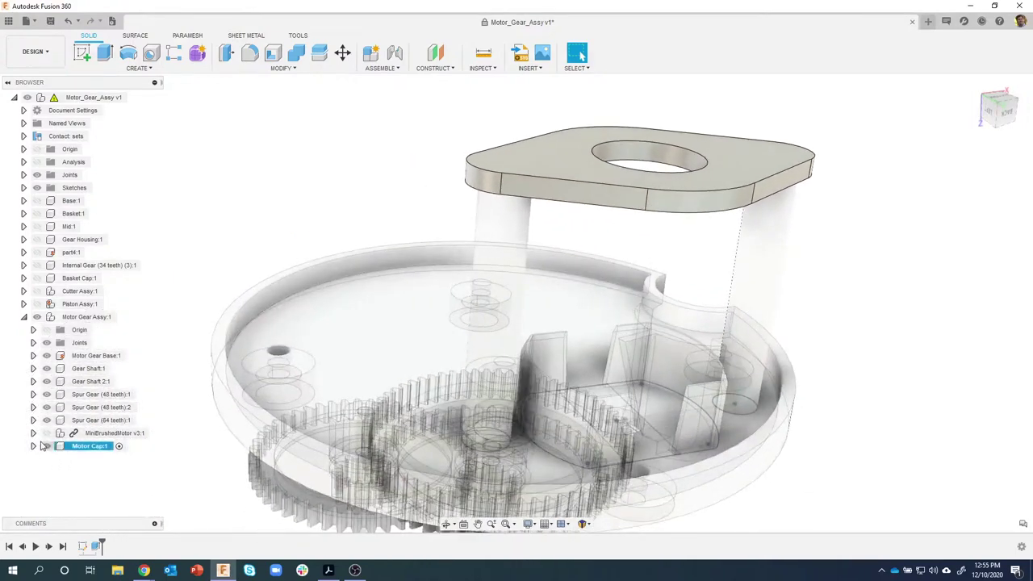
click(33, 447)
click(43, 485)
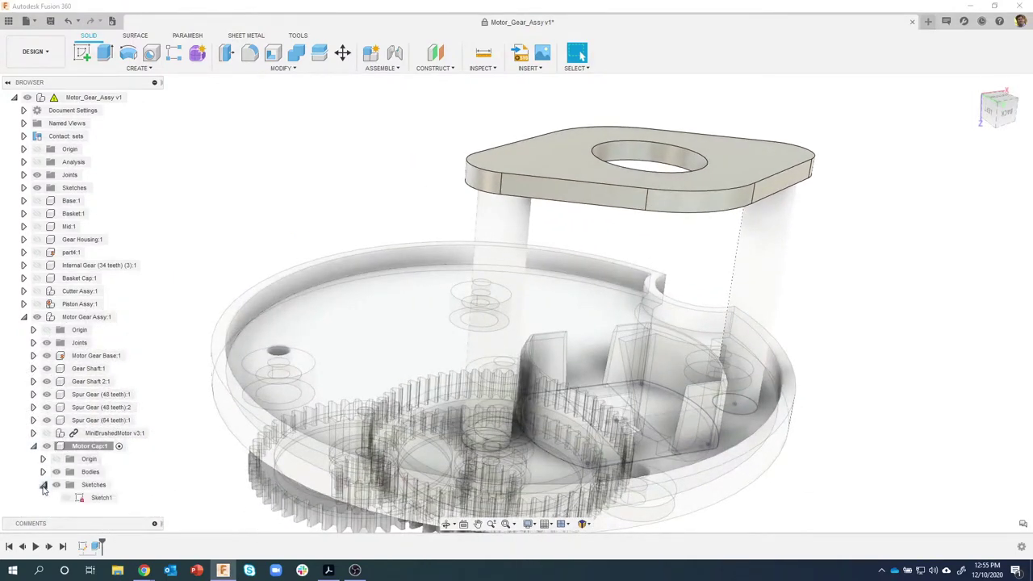
click(66, 497)
mouse_move(461, 299)
shift+middle_down()
mouse_move(315, 219)
mouse_move(363, 198)
shift+middle_up()
scroll(435, 210, up, 3)
click(458, 156)
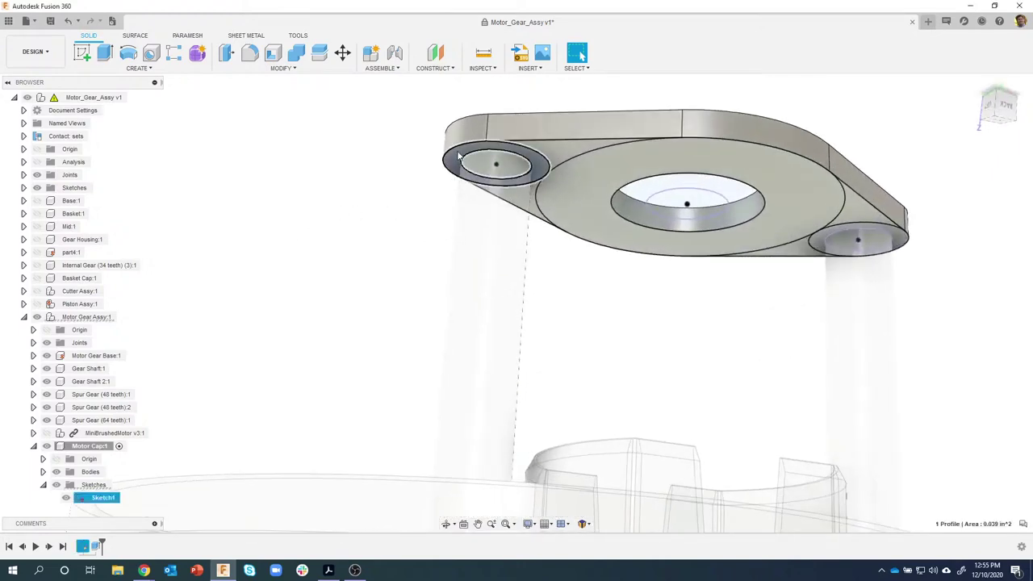
click(891, 235)
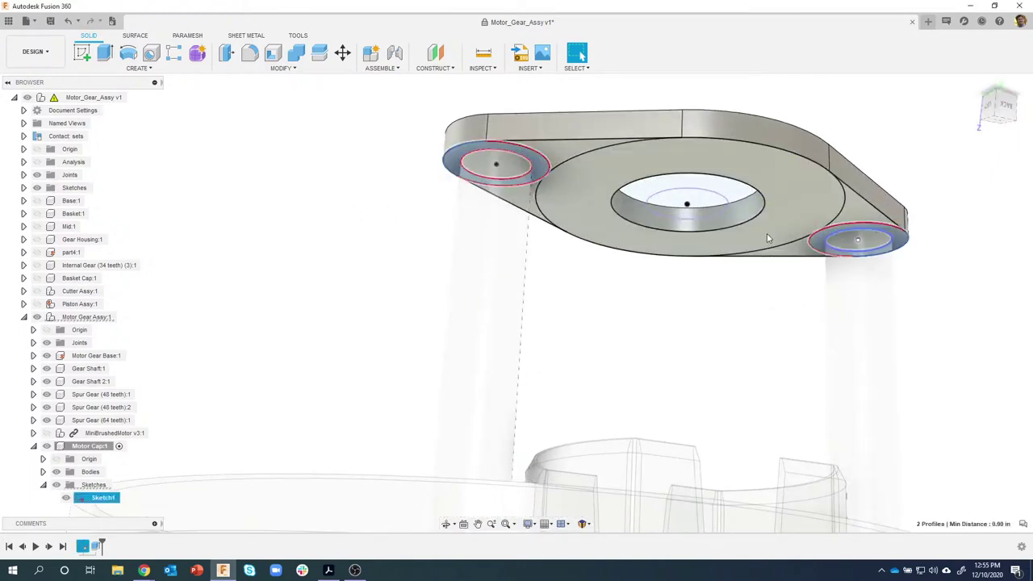
click(513, 167)
click(523, 208)
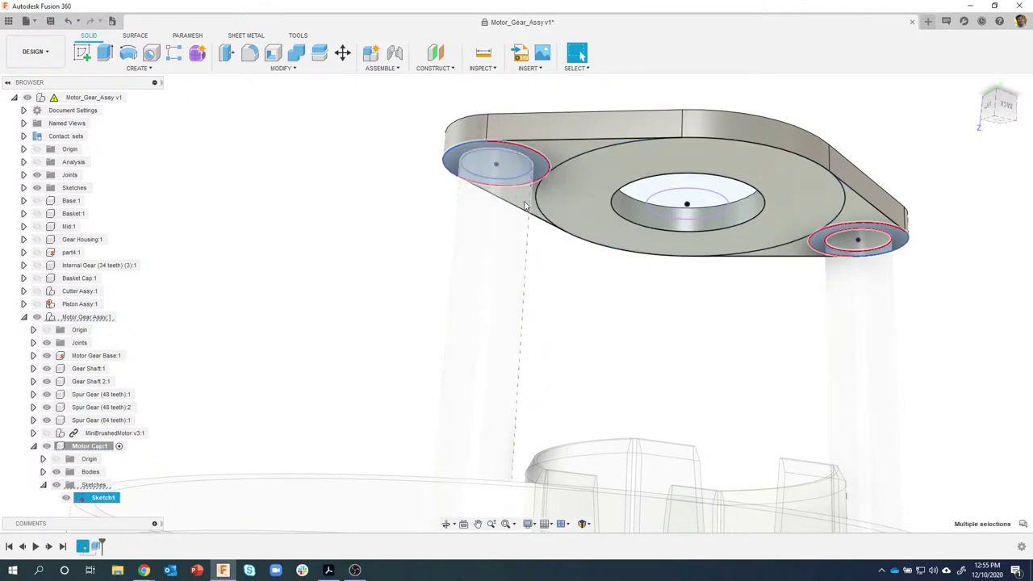
click(844, 243)
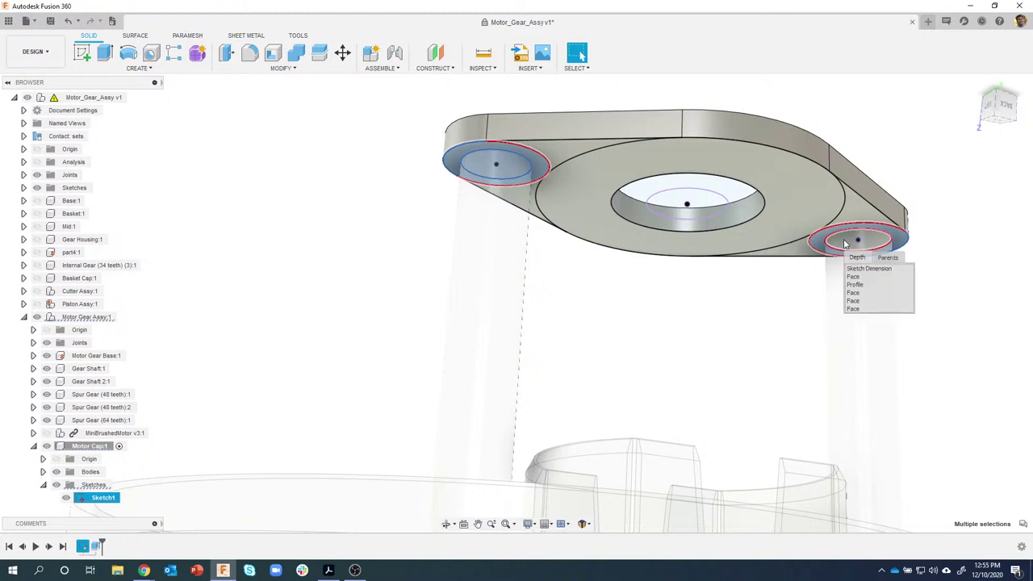
click(935, 180)
Extrude the two ring profiles around the posts by -0.125 in, joined to the Motor Cap, and hide Sketch1
click(480, 149)
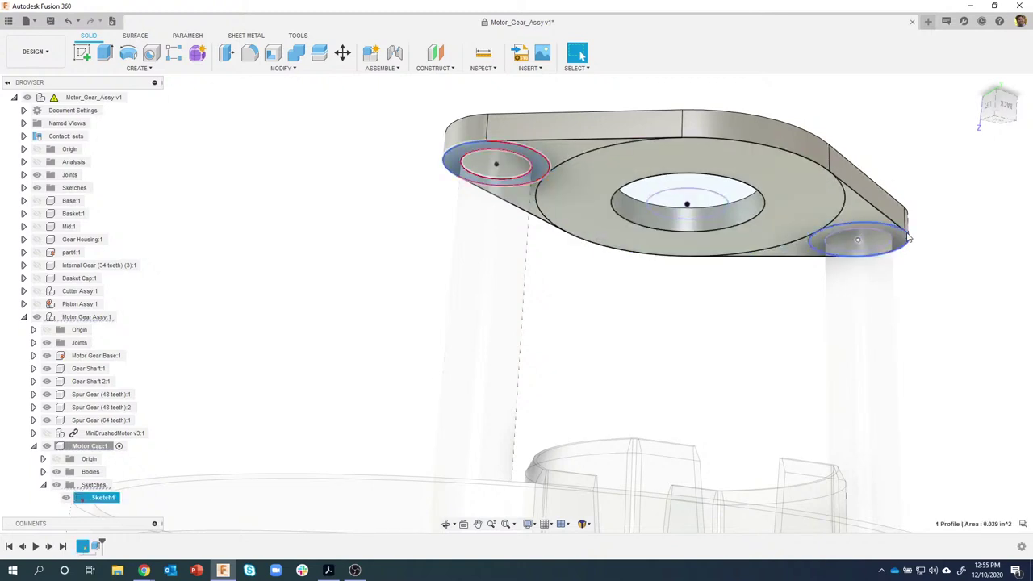
ctrl+click(858, 240)
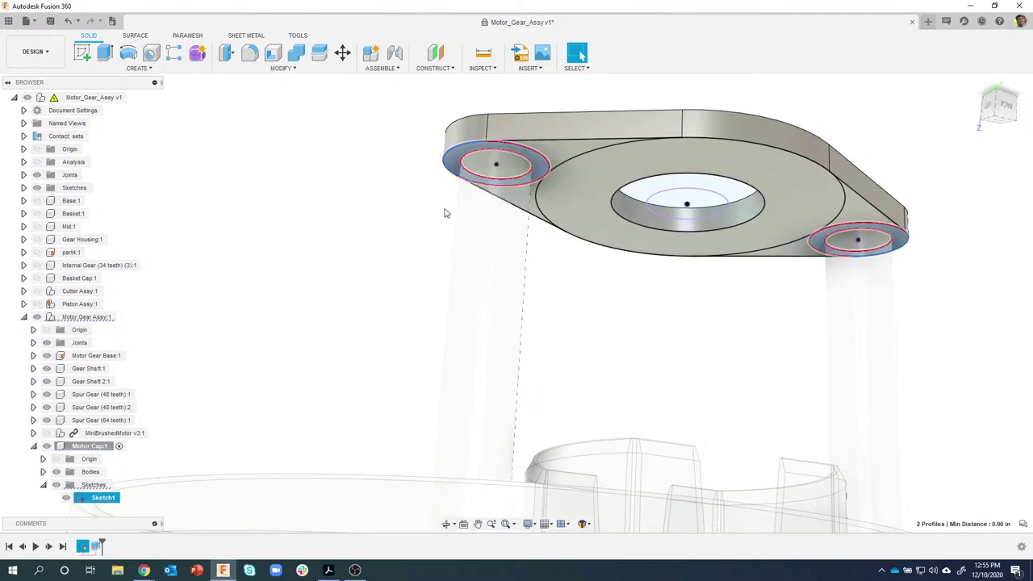
right_click(451, 158)
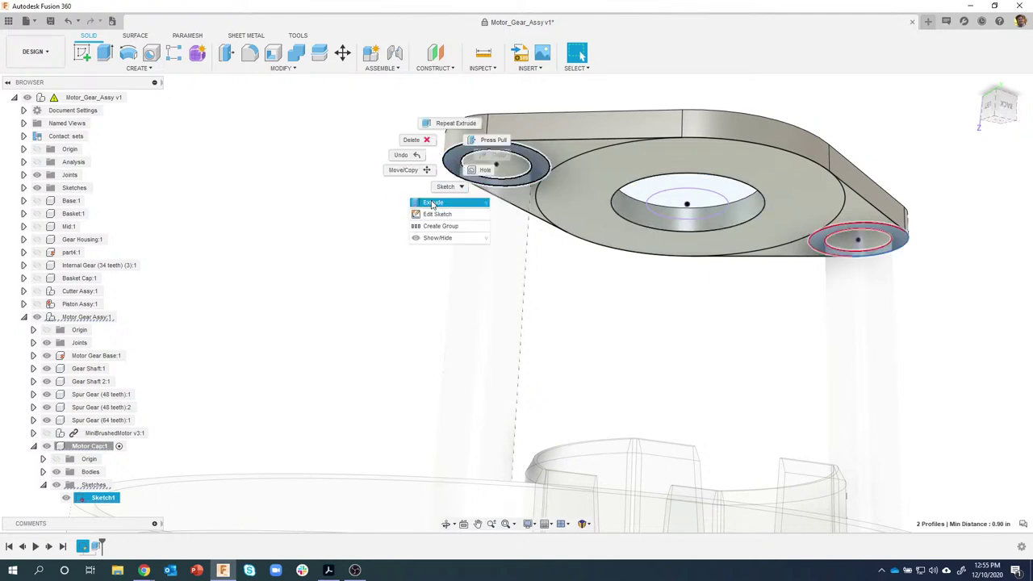
click(432, 201)
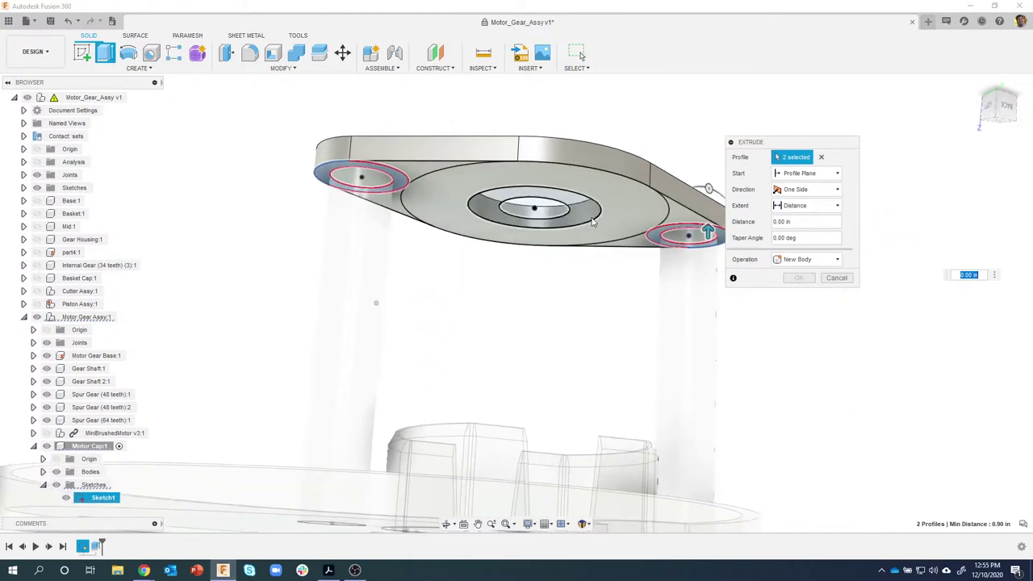
drag(665, 235, 664, 316)
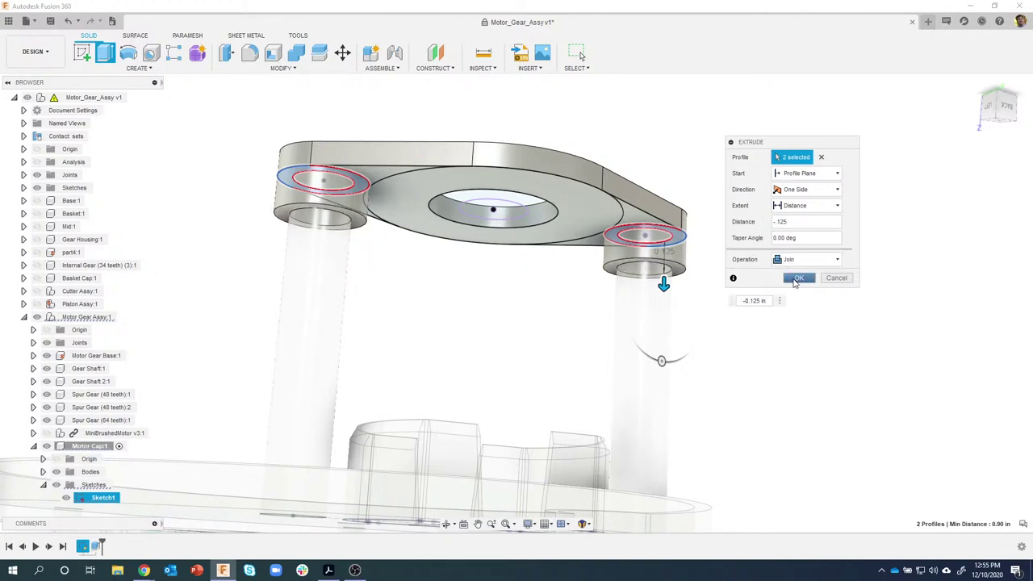
click(796, 278)
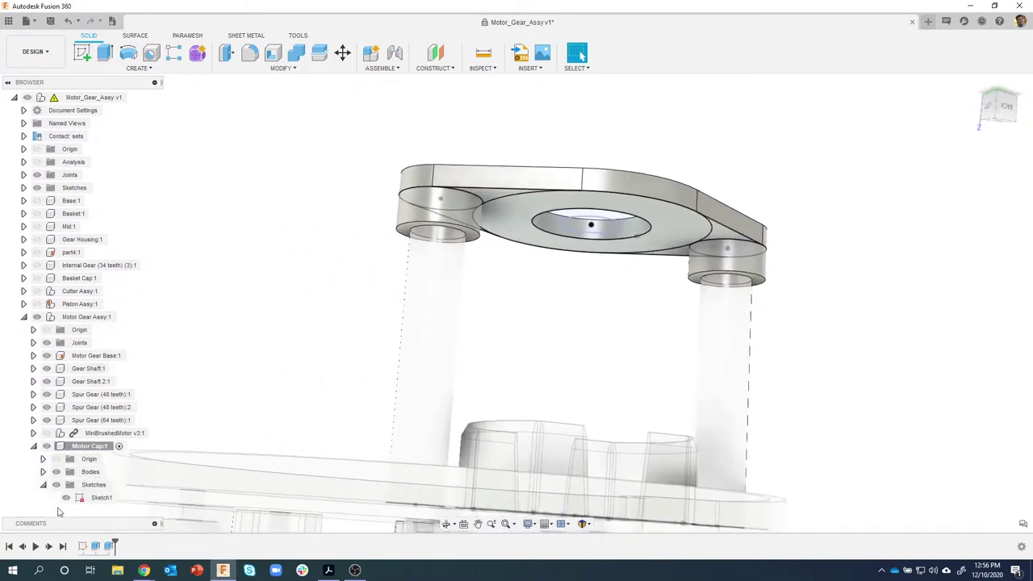
click(66, 498)
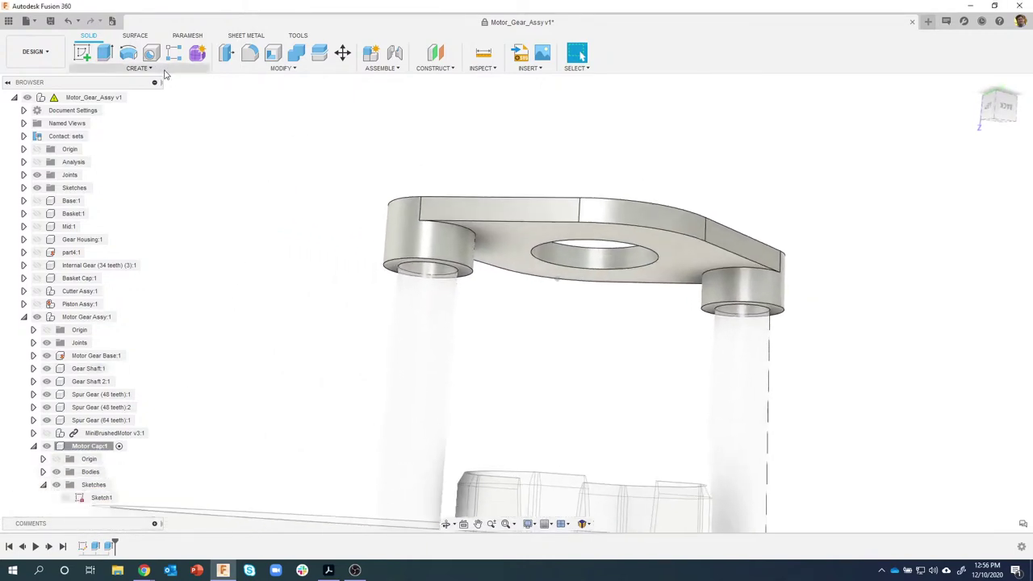
Draft the Motor Cap's outer side faces by -5 deg, using the cap's top face as the pull direction
click(281, 67)
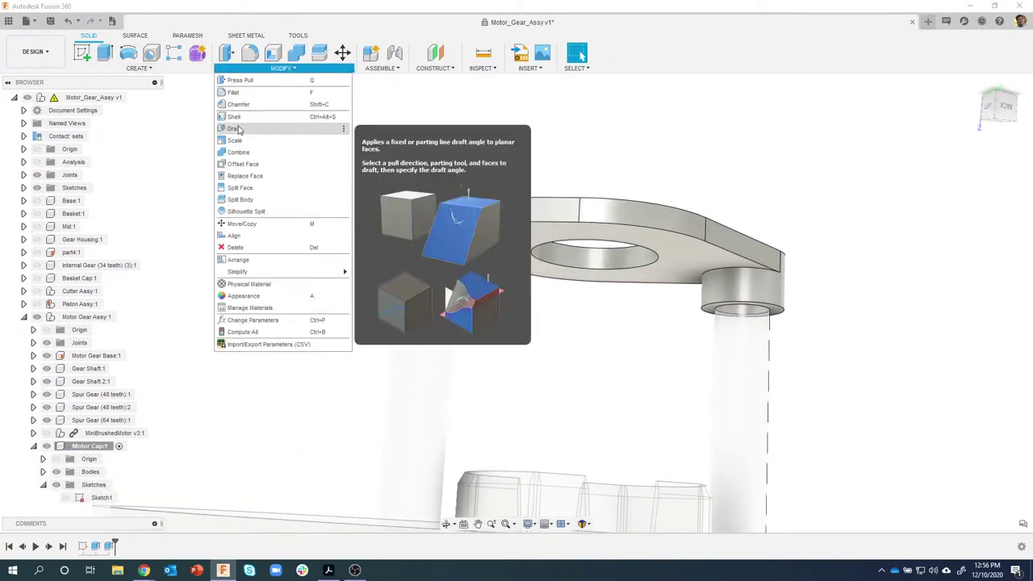
click(242, 129)
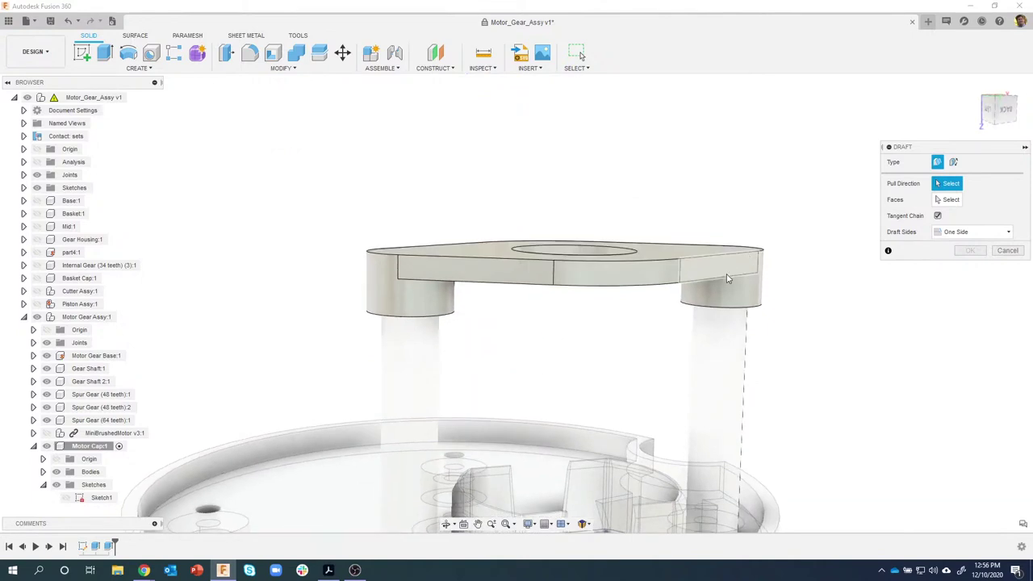
shift+middle_drag(637, 276, 698, 241)
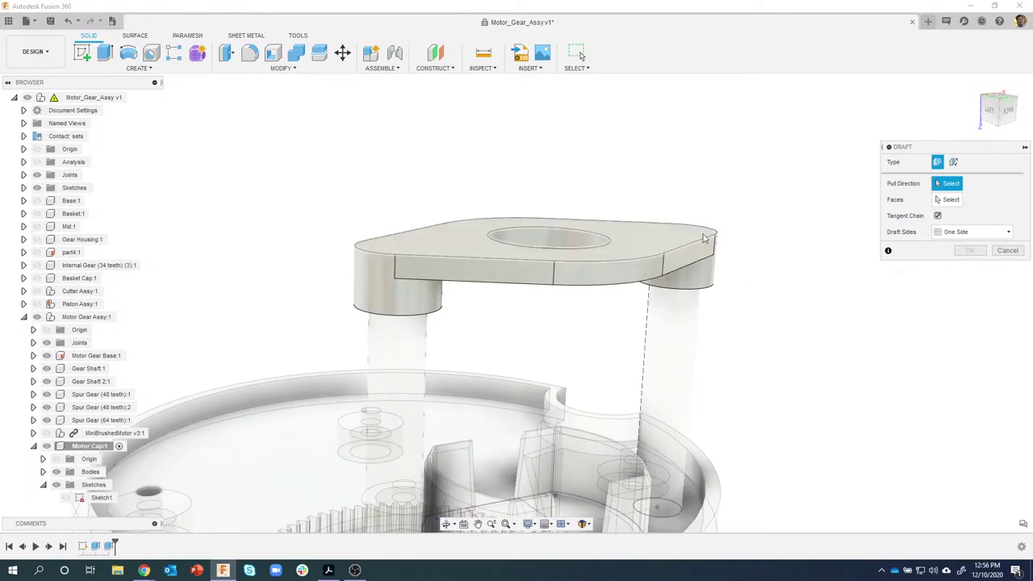
click(641, 236)
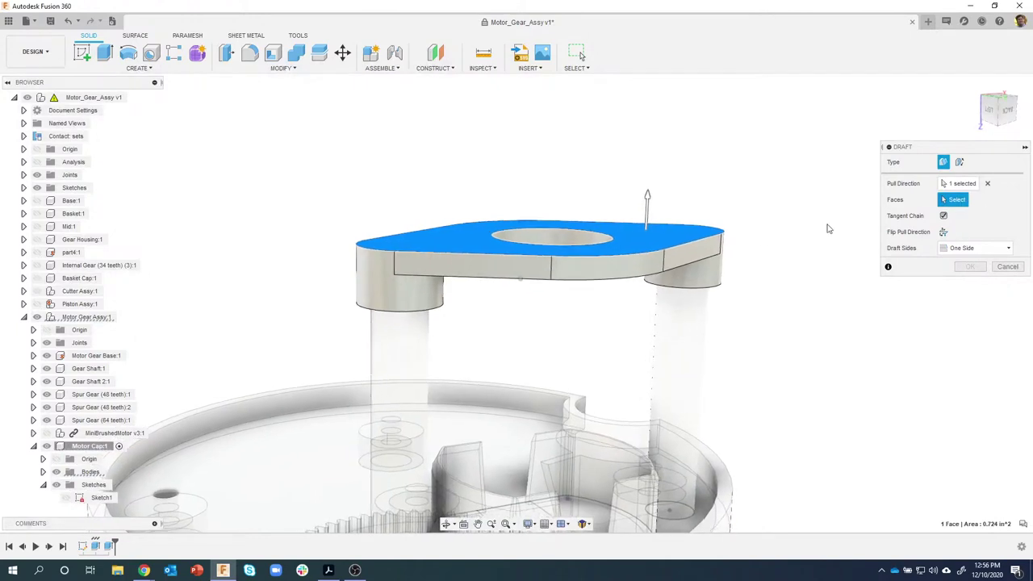
click(682, 265)
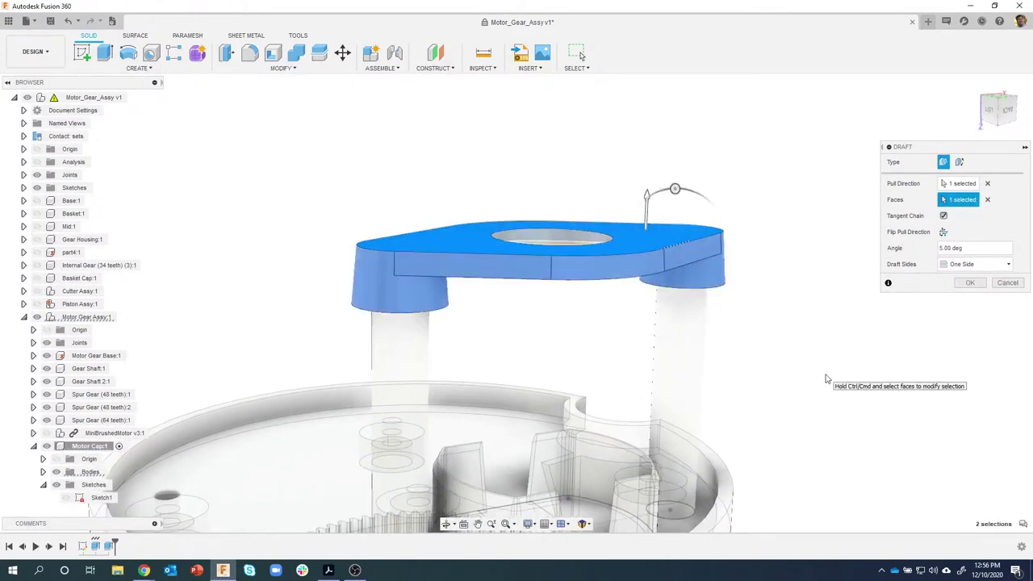
shift+middle_drag(663, 292, 687, 203)
drag(674, 196, 685, 197)
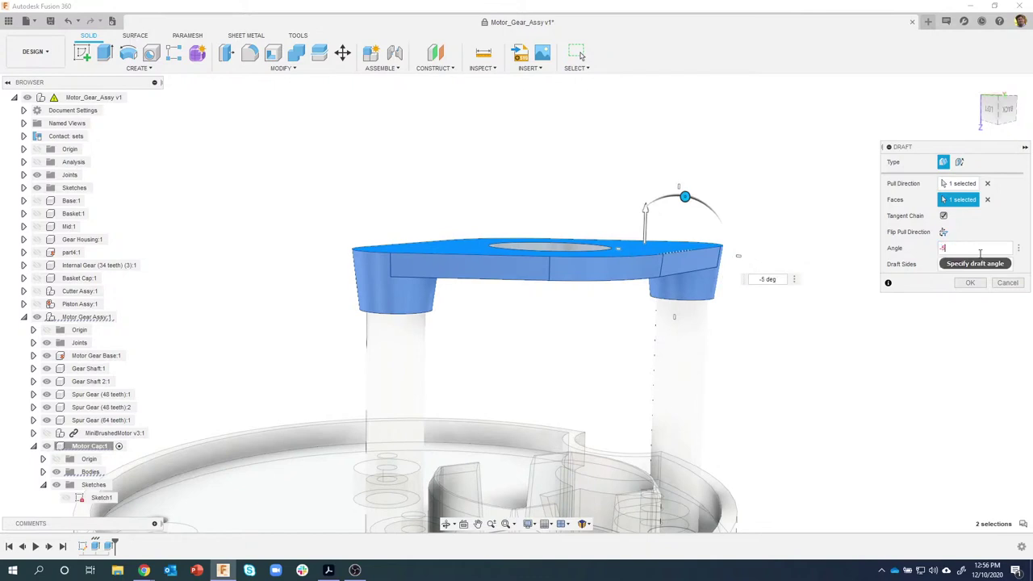
click(973, 283)
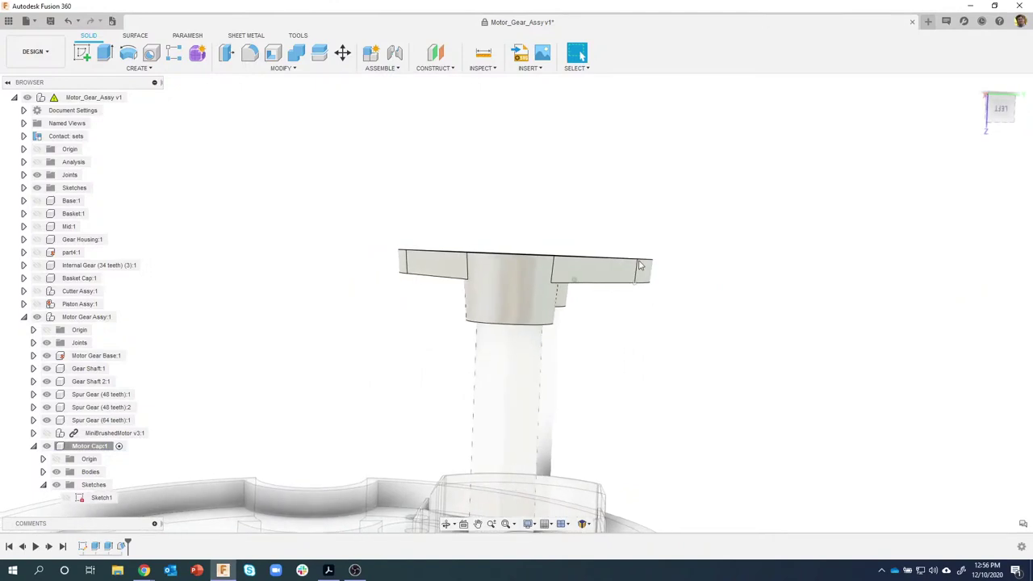
Place a simple 0.1 in diameter hole on the cap's top face, at the rounded end over one post
shift+middle_drag(639, 264, 862, 290)
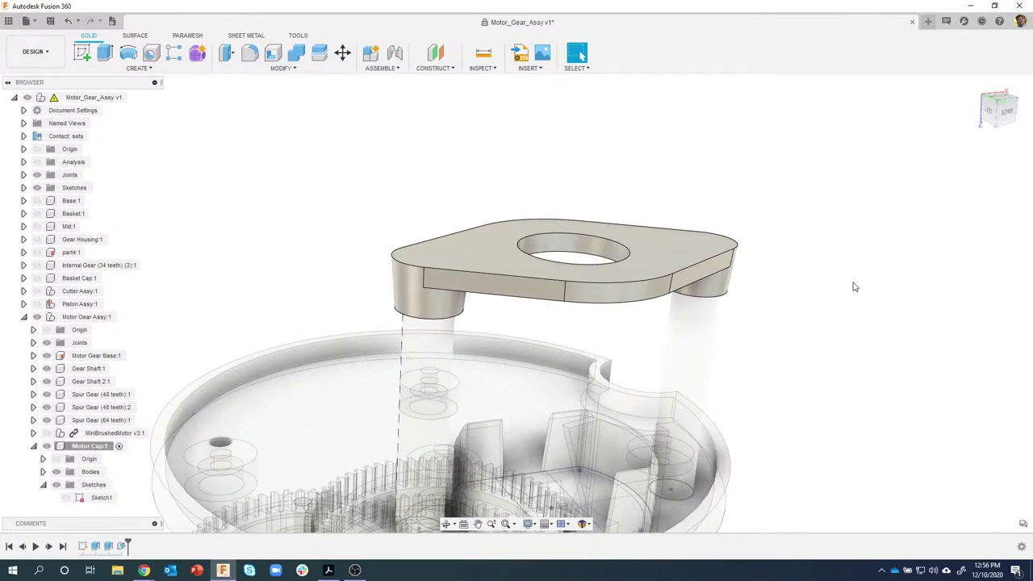
shift+middle_drag(851, 285, 204, 409)
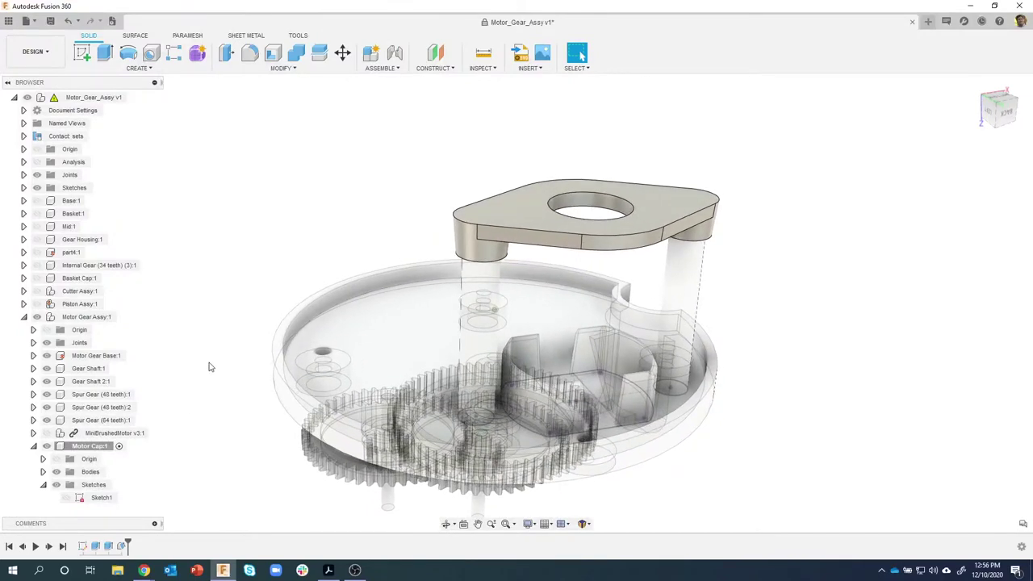
shift+middle_drag(209, 367, 226, 334)
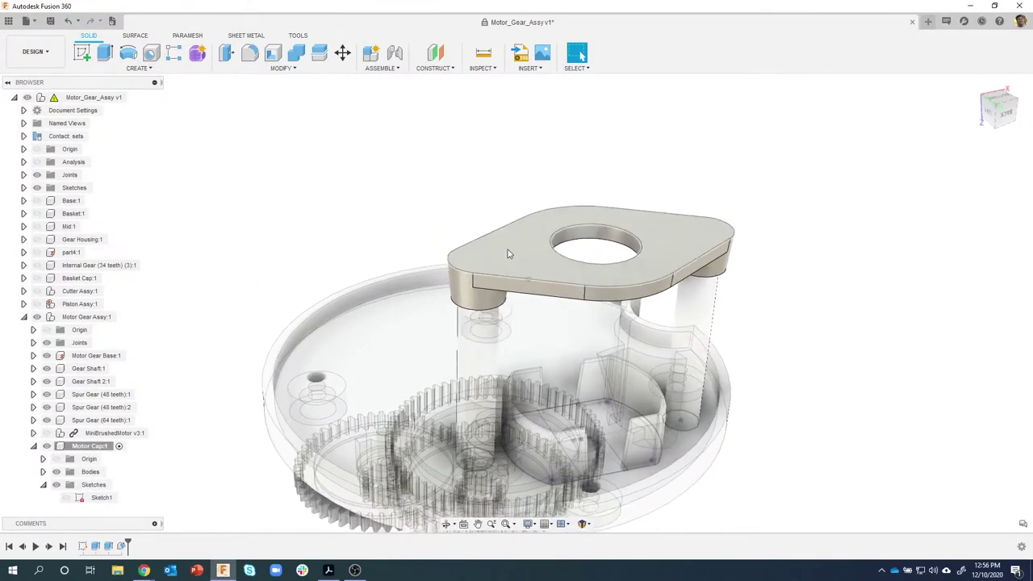
scroll(493, 255, up, 2)
right_click(497, 246)
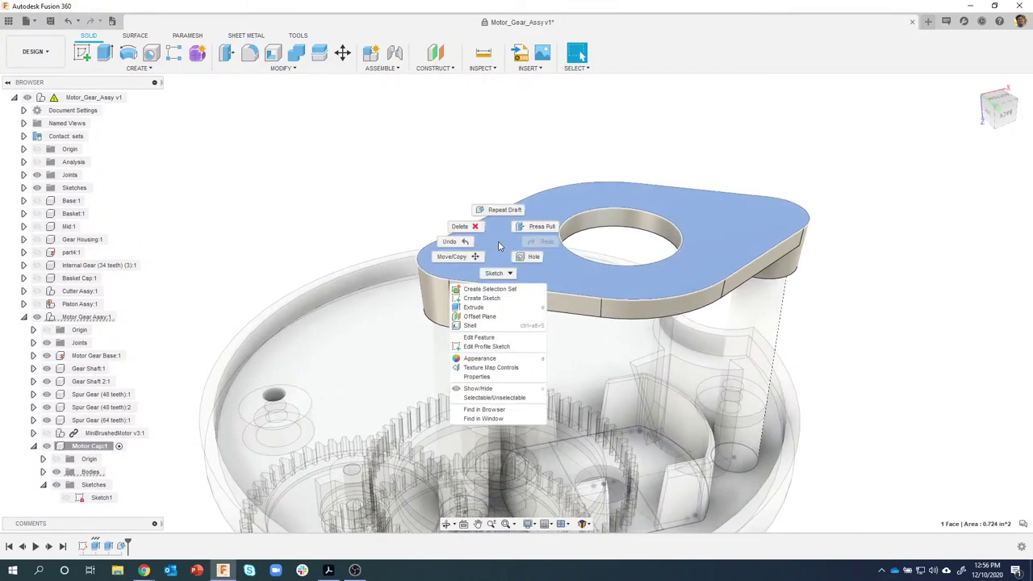
click(523, 255)
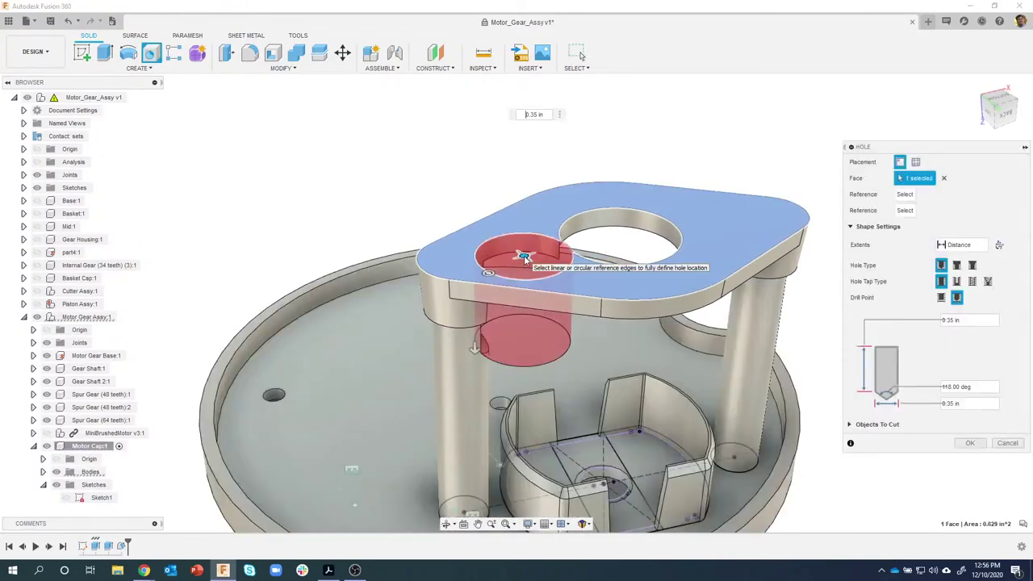
scroll(533, 252, up, 4)
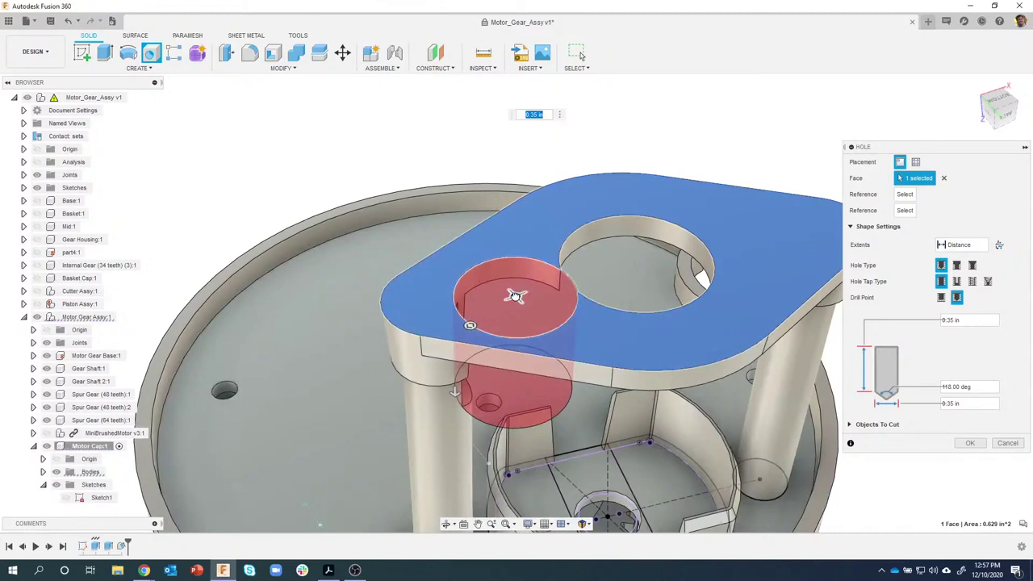
drag(494, 283, 459, 275)
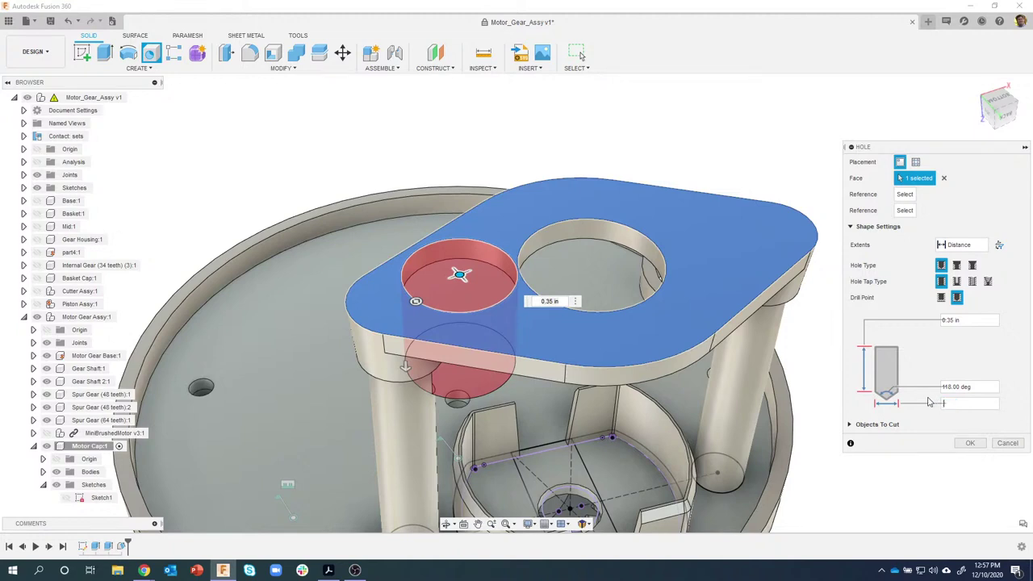
key(Return)
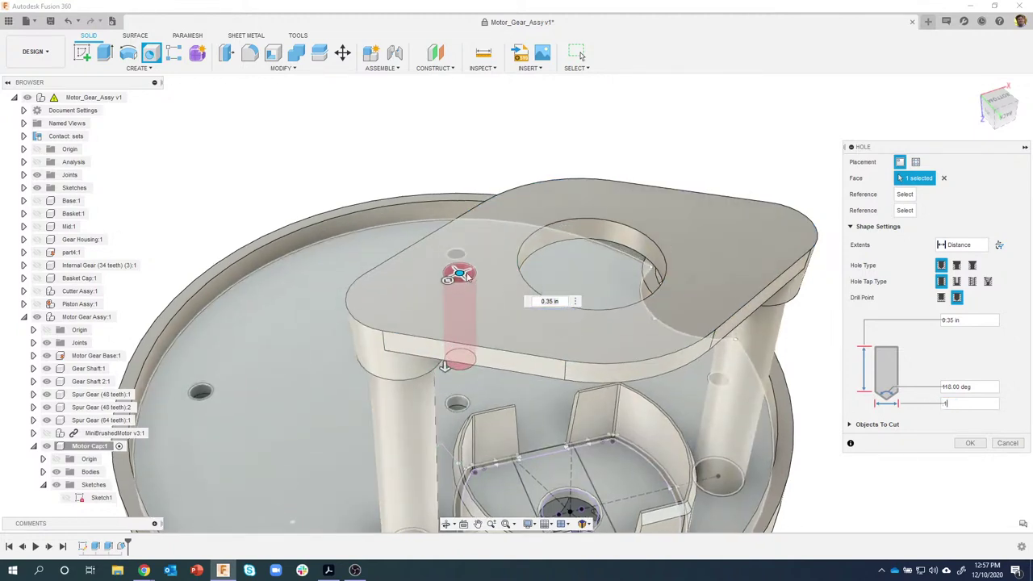
mouse_move(459, 273)
mouse_down()
mouse_move(452, 263)
mouse_move(396, 300)
mouse_up()
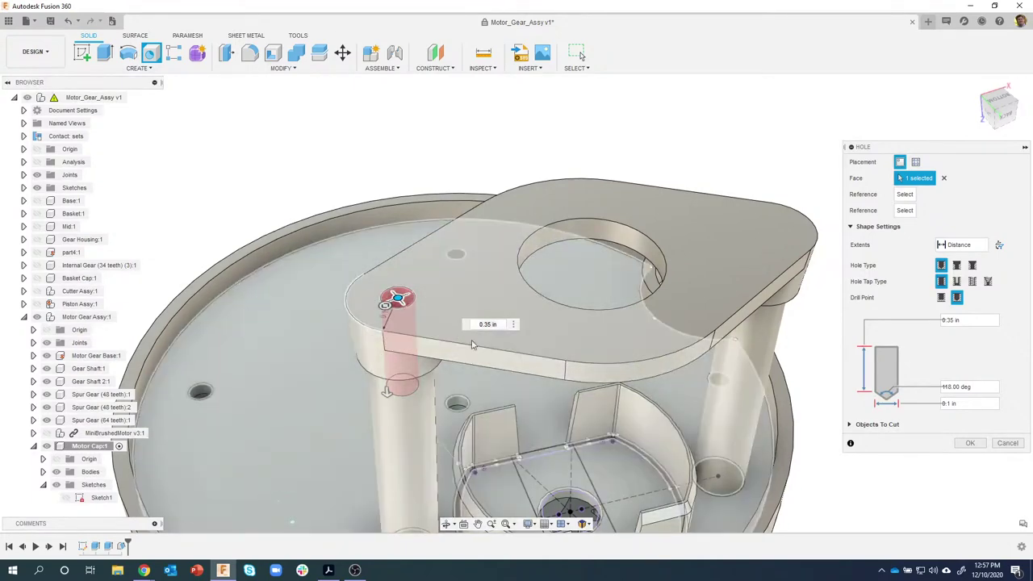
Set the hole's depth to 0.5 in so it runs through the cap into the post
shift+middle_drag(367, 274, 463, 175)
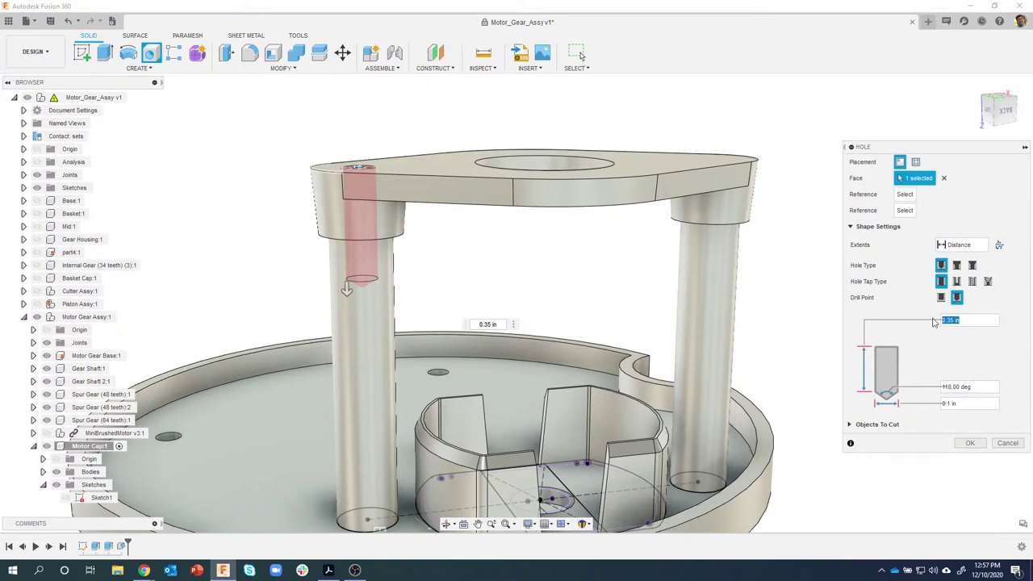
text(.5)
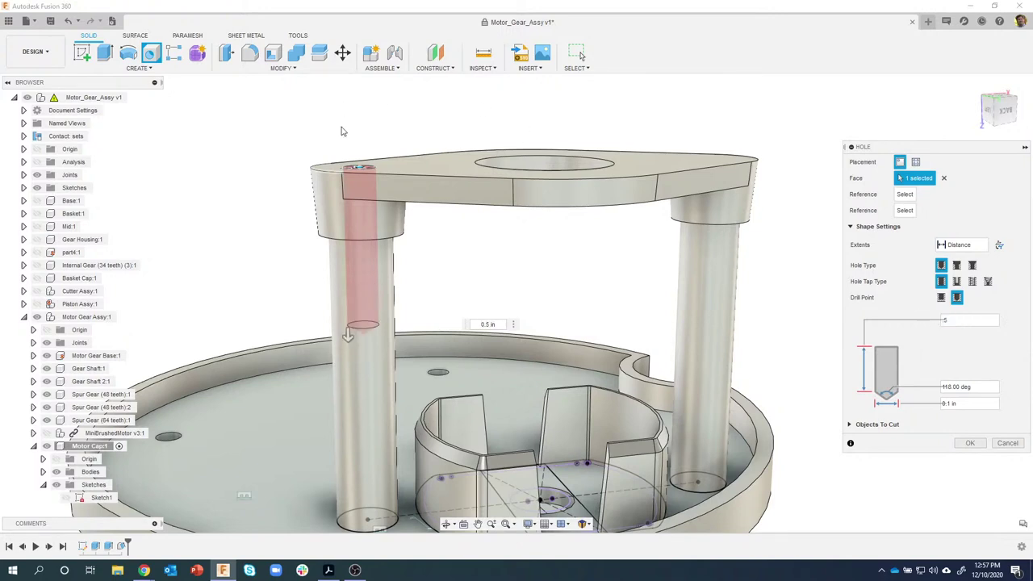
mouse_move(341, 152)
shift+middle_down()
mouse_move(355, 166)
mouse_move(348, 116)
mouse_move(337, 160)
shift+middle_up()
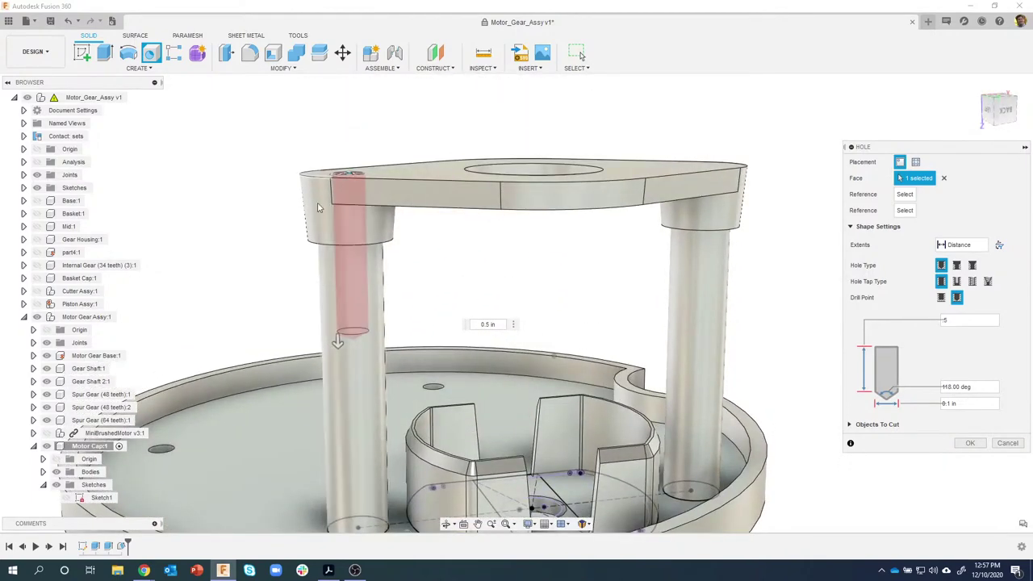
shift+middle_drag(359, 213, 367, 217)
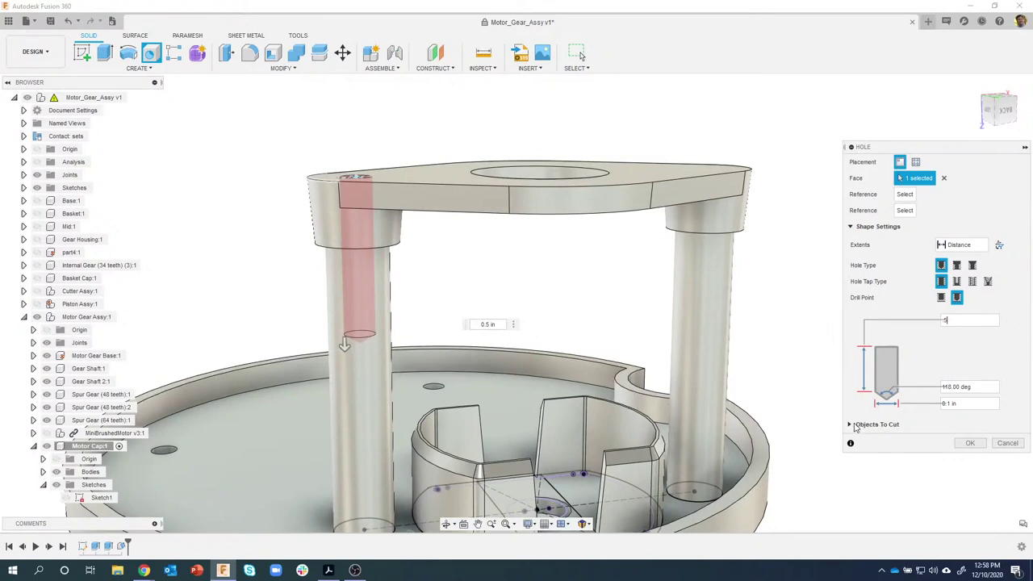
Keep both the Motor Gear Base and Motor Cap bodies as objects to cut and create the hole
click(849, 425)
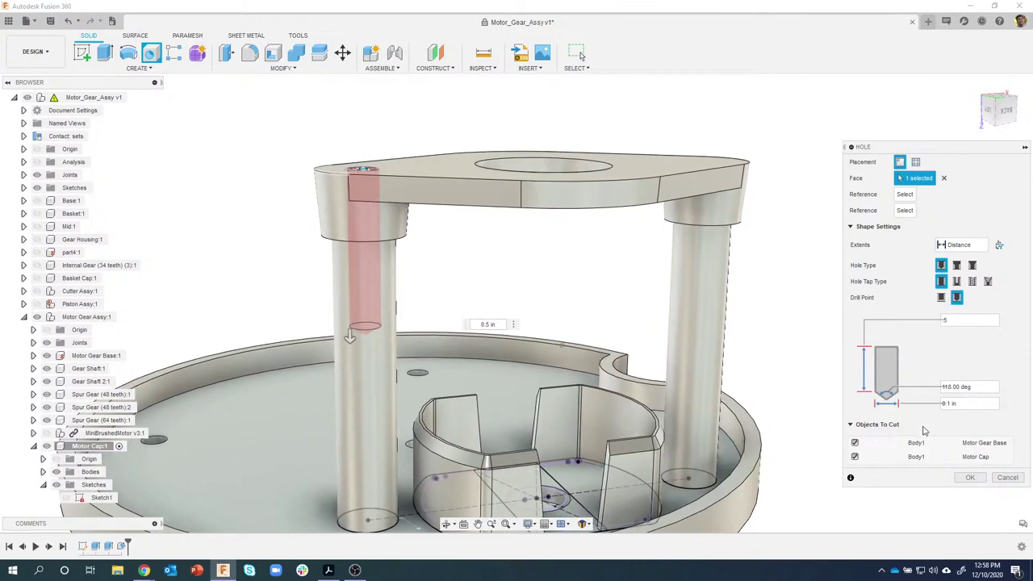
click(855, 443)
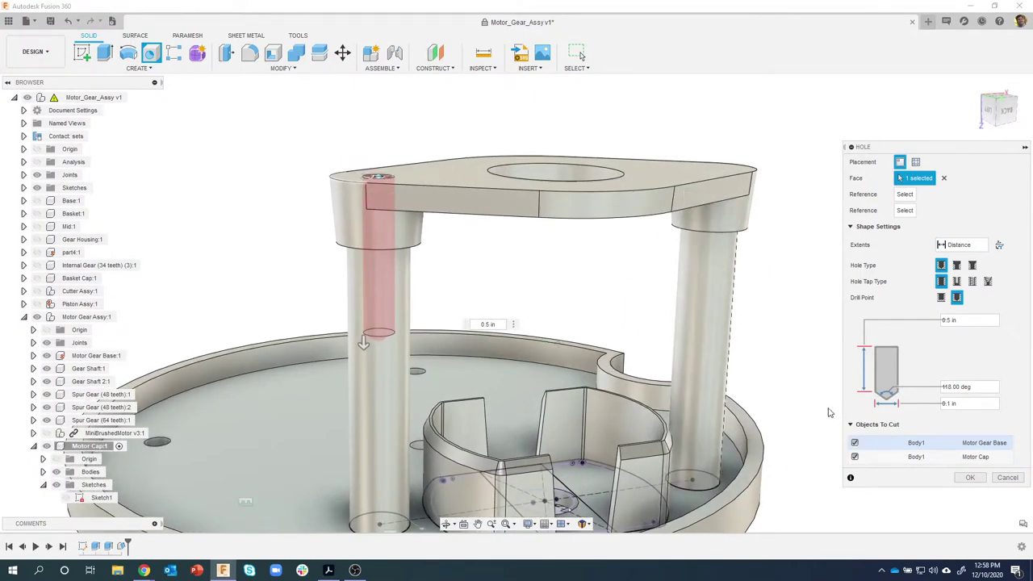
shift+middle_drag(645, 323, 418, 227)
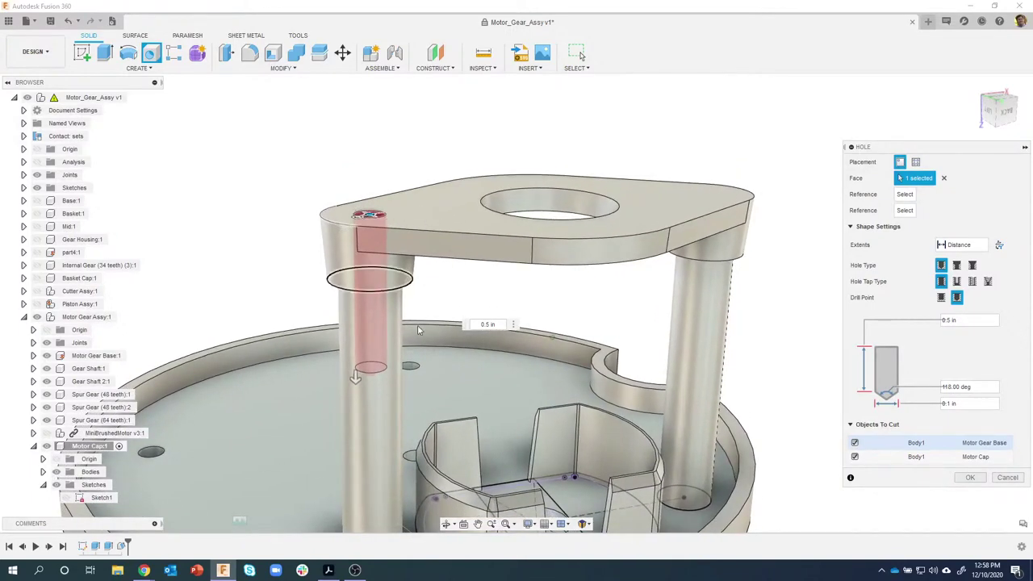
shift+middle_drag(417, 330, 359, 384)
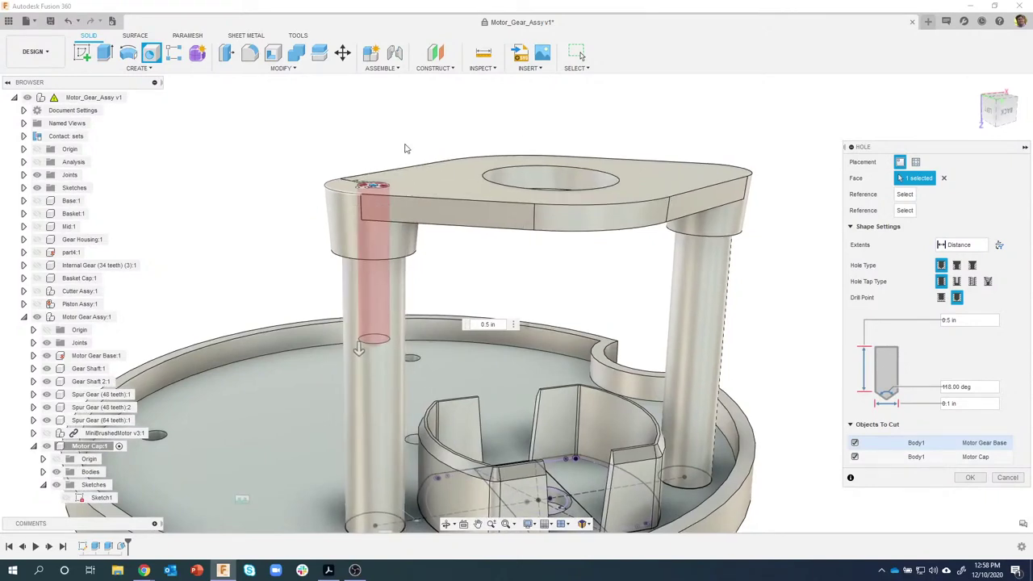
shift+middle_drag(405, 144, 395, 202)
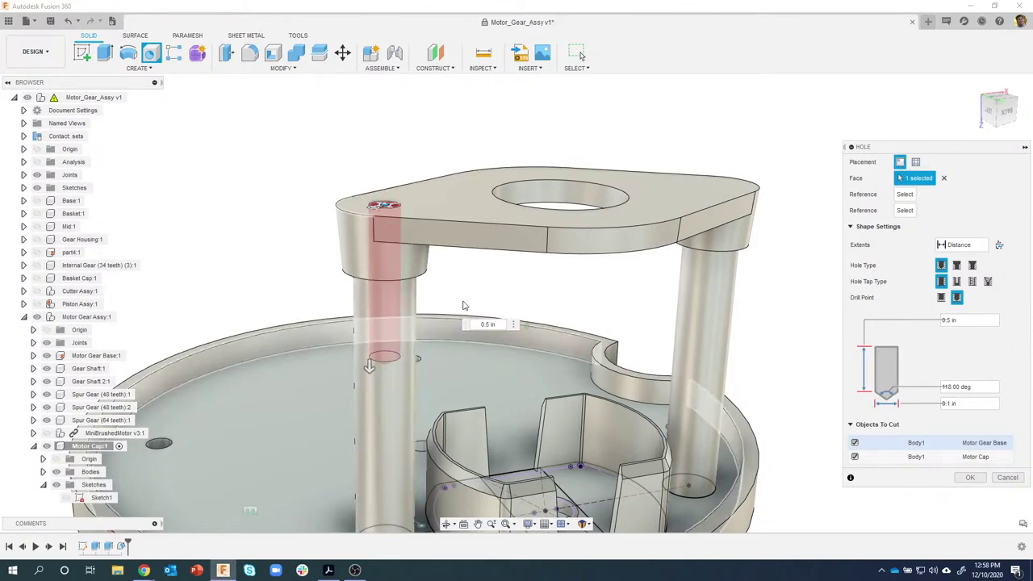
click(963, 480)
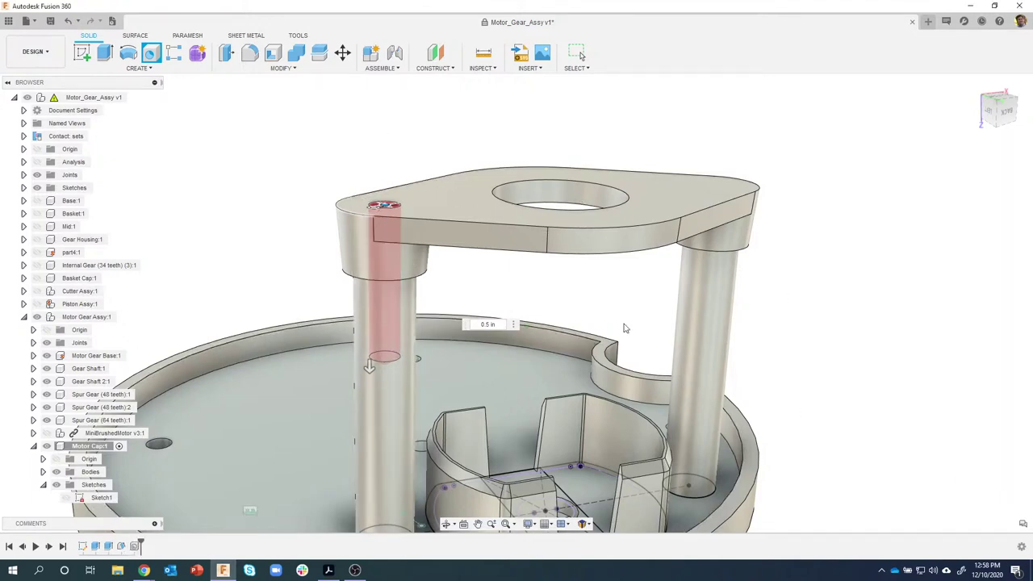
shift+middle_drag(332, 167, 397, 185)
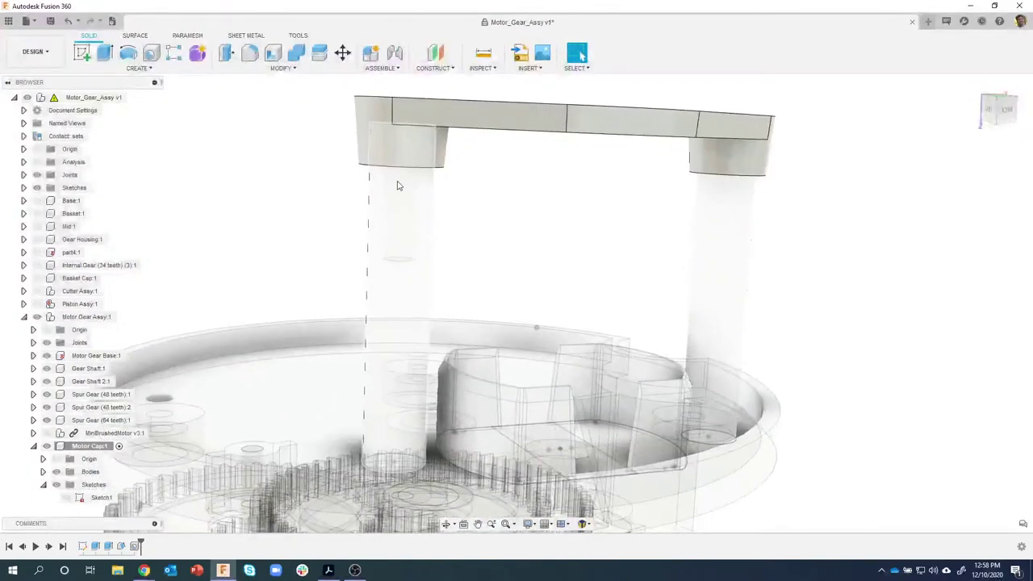
shift+middle_drag(397, 268, 707, 260)
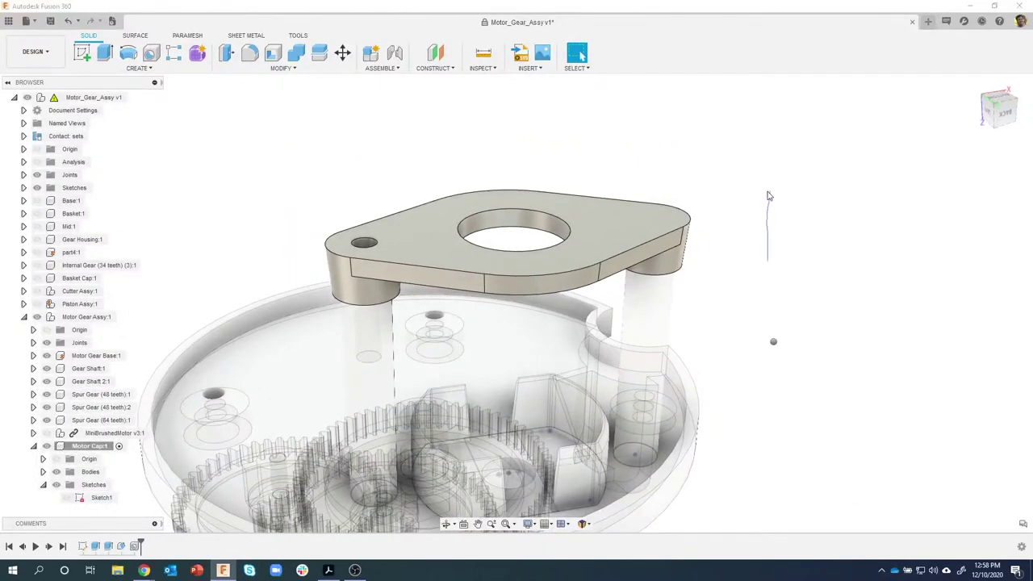
Add a second simple hole, 0.1 in diameter and 0.5 in deep, on the cap's top face over the other post
right_drag(768, 196, 767, 194)
scroll(764, 195, up, 2)
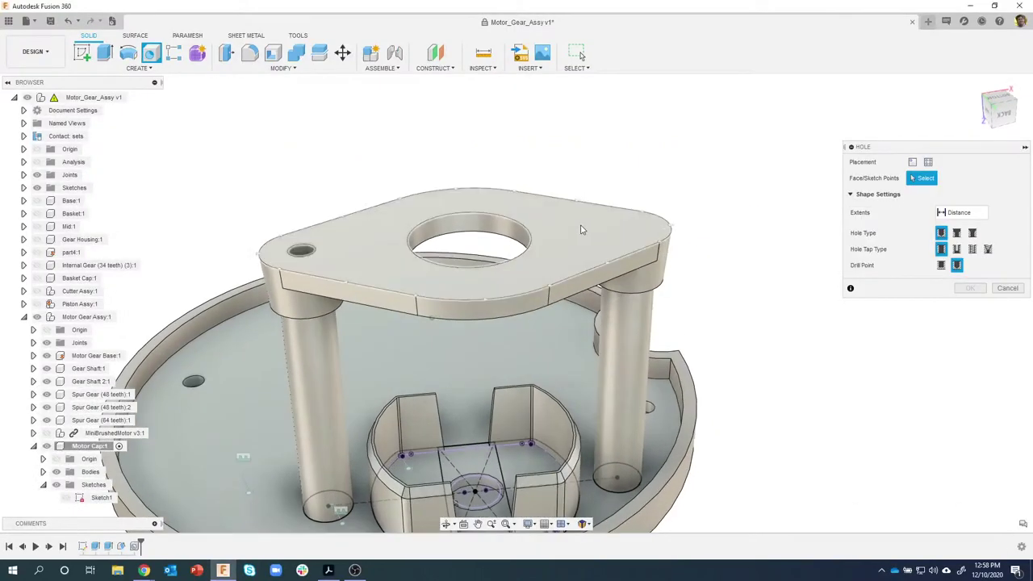
click(579, 229)
shift+middle_drag(573, 224, 538, 255)
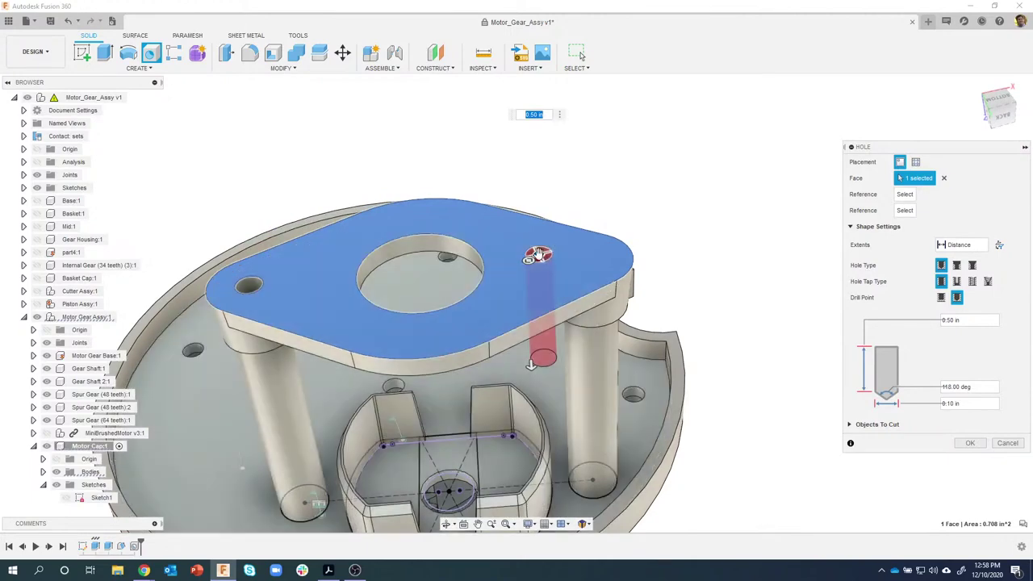
drag(538, 255, 566, 262)
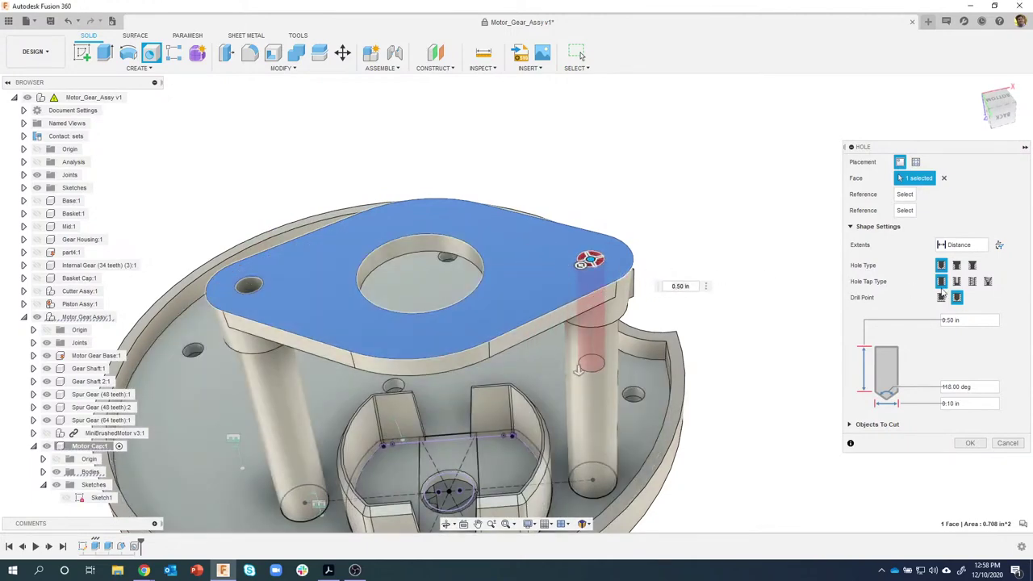
click(956, 320)
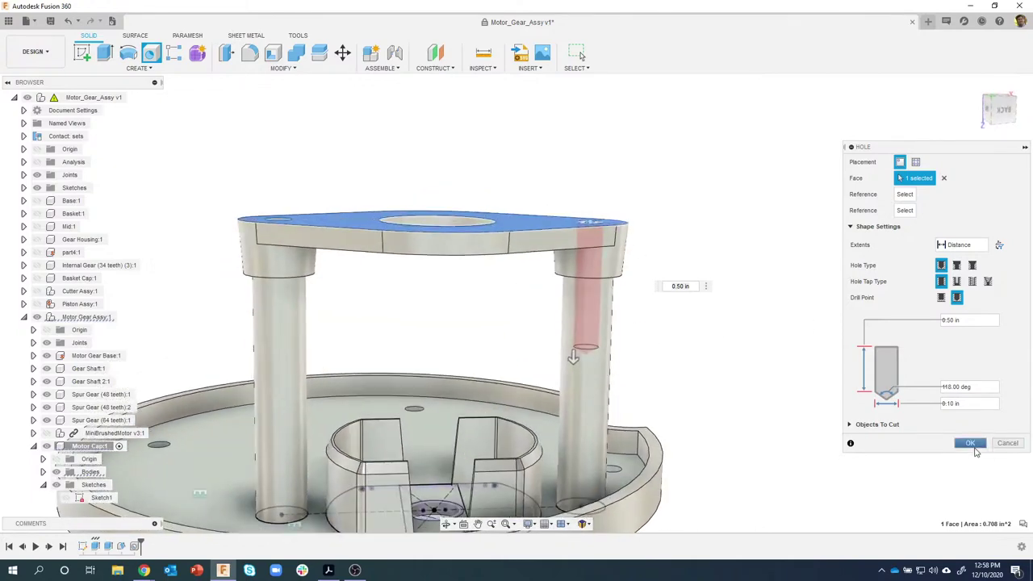
click(970, 443)
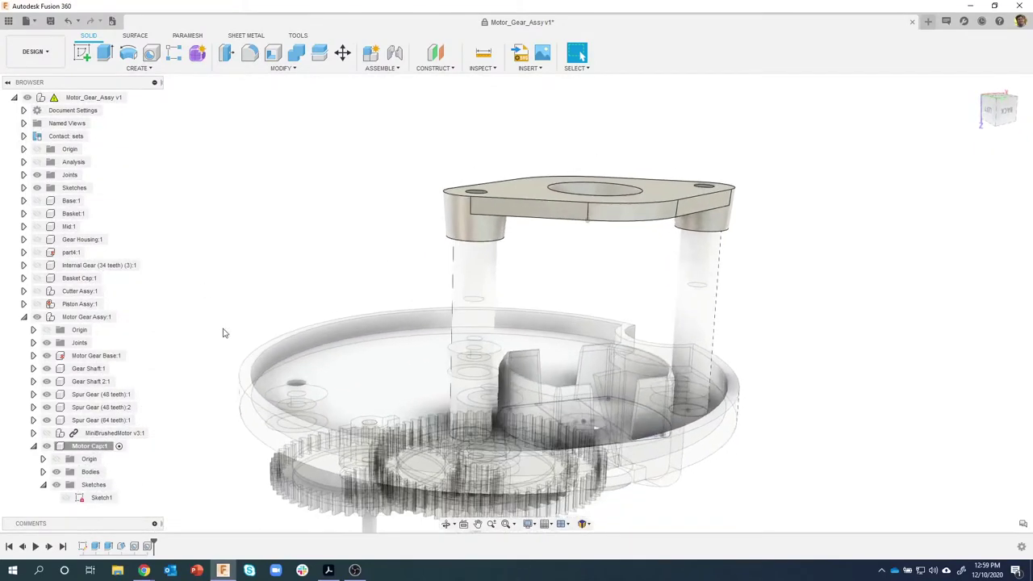
Show the MiniBrushedMotor and examine how the Motor Cap sits over the motor's top faces
click(33, 446)
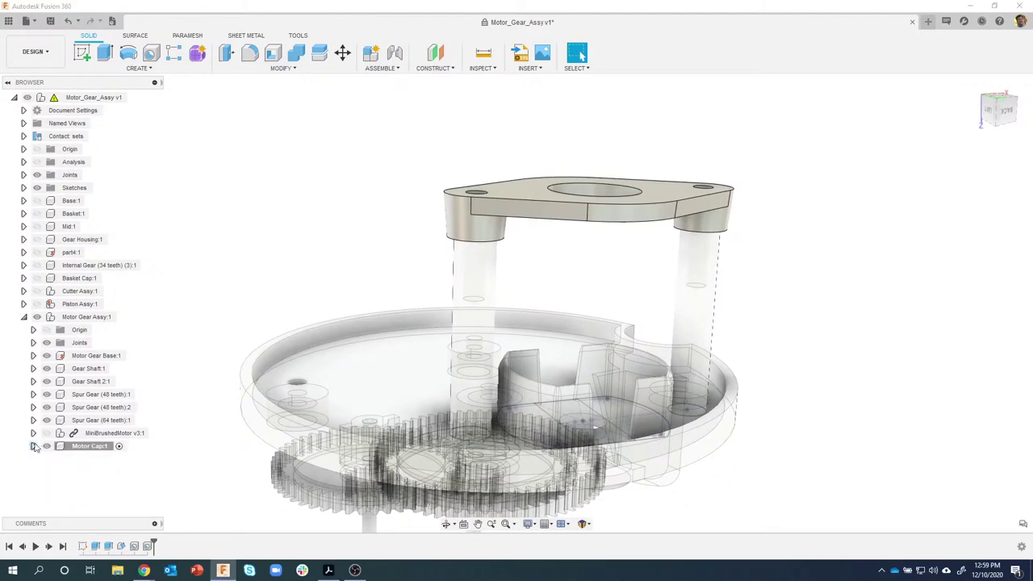
click(46, 433)
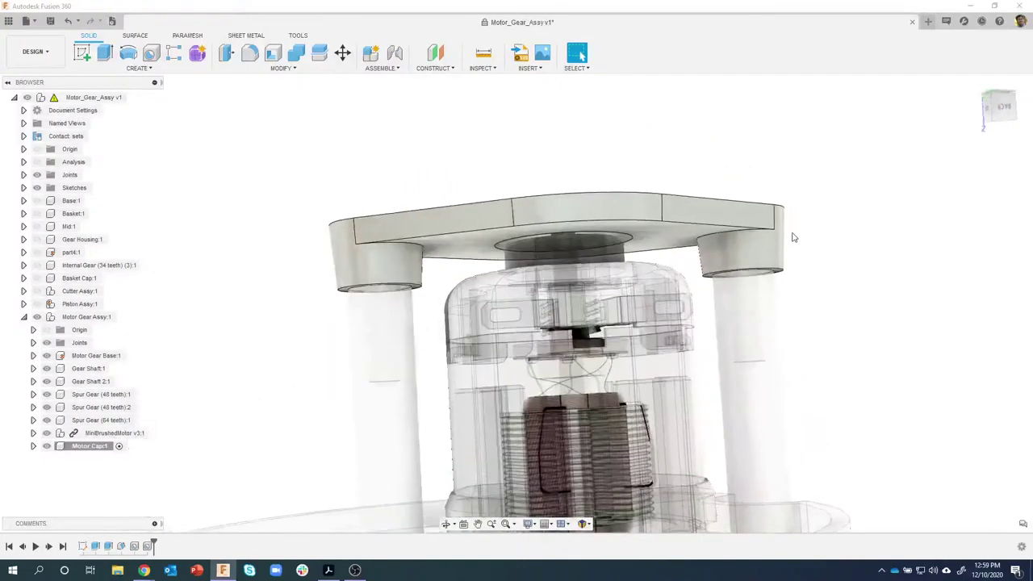
click(459, 253)
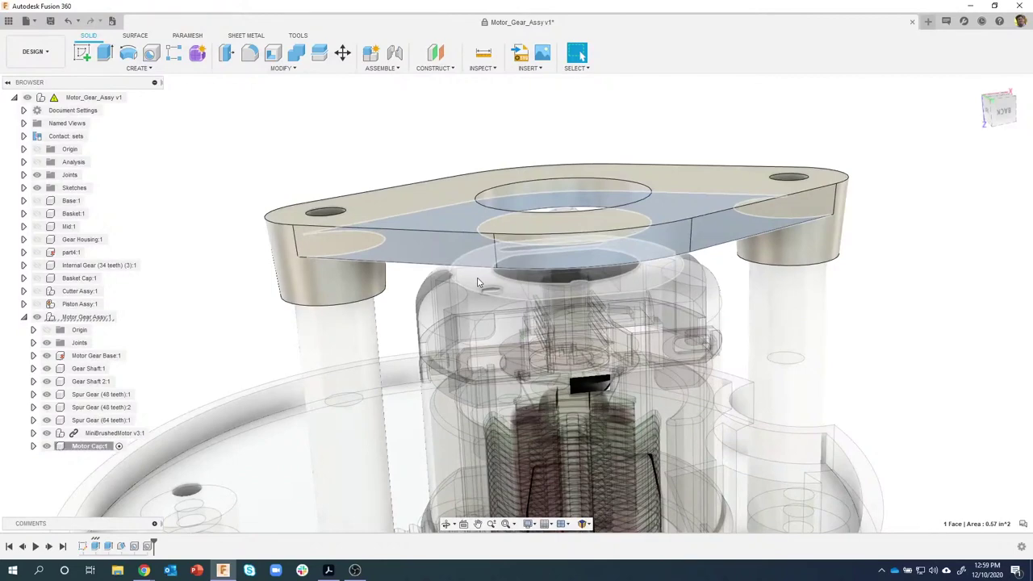
click(401, 156)
shift+middle_drag(413, 184, 440, 263)
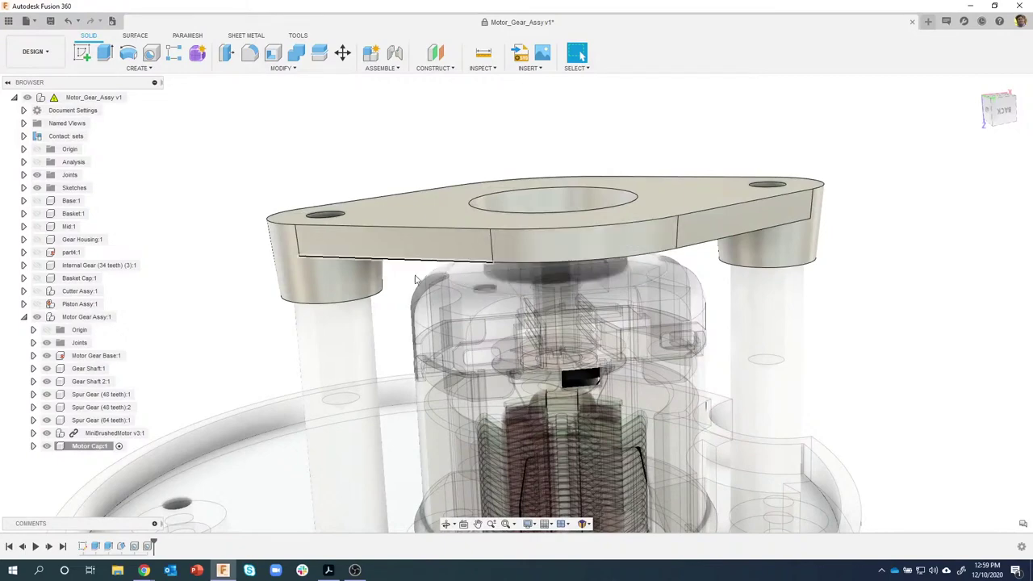
shift+middle_drag(499, 281, 510, 183)
click(507, 206)
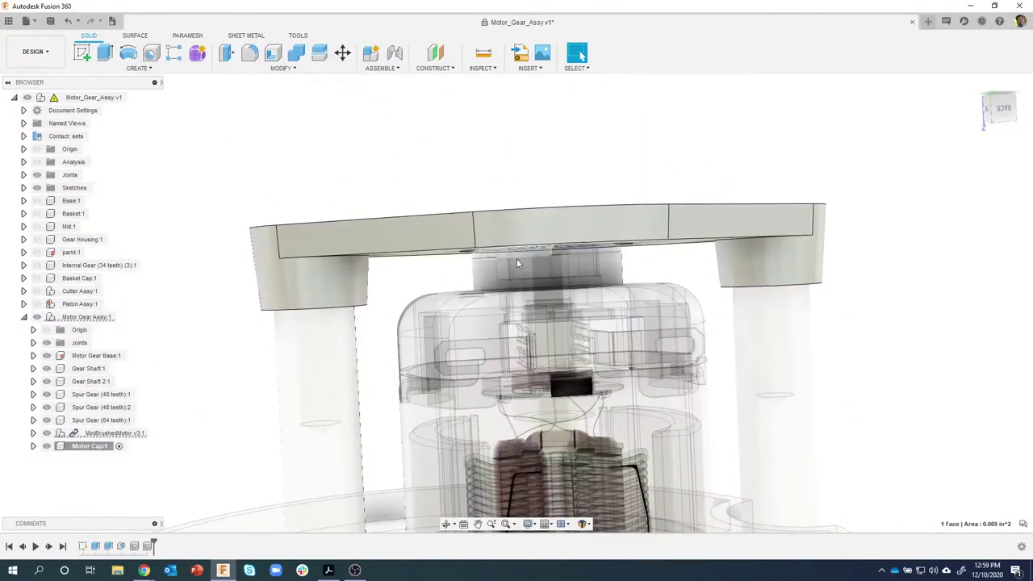
shift+middle_drag(517, 261, 458, 264)
click(459, 265)
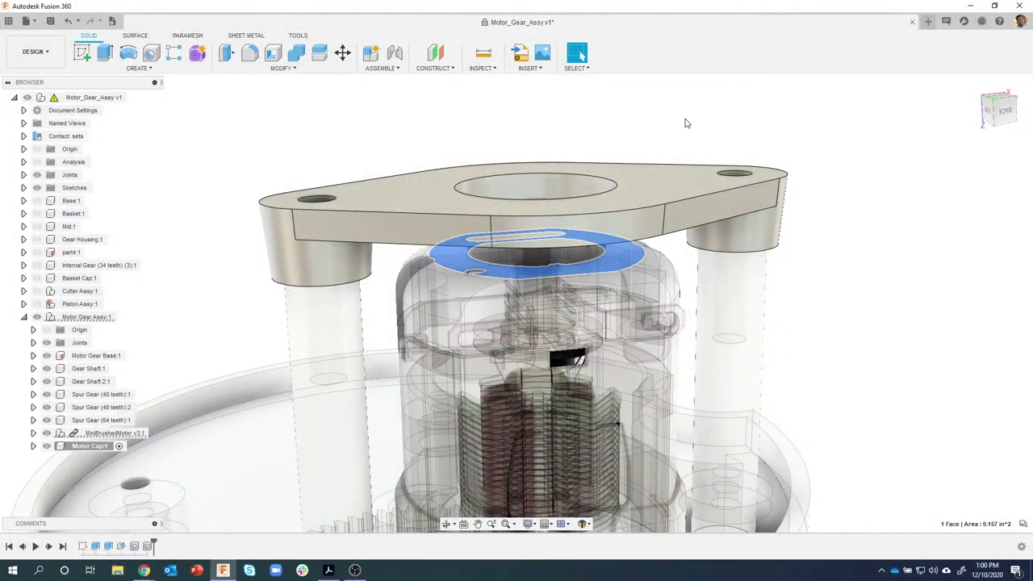
click(660, 129)
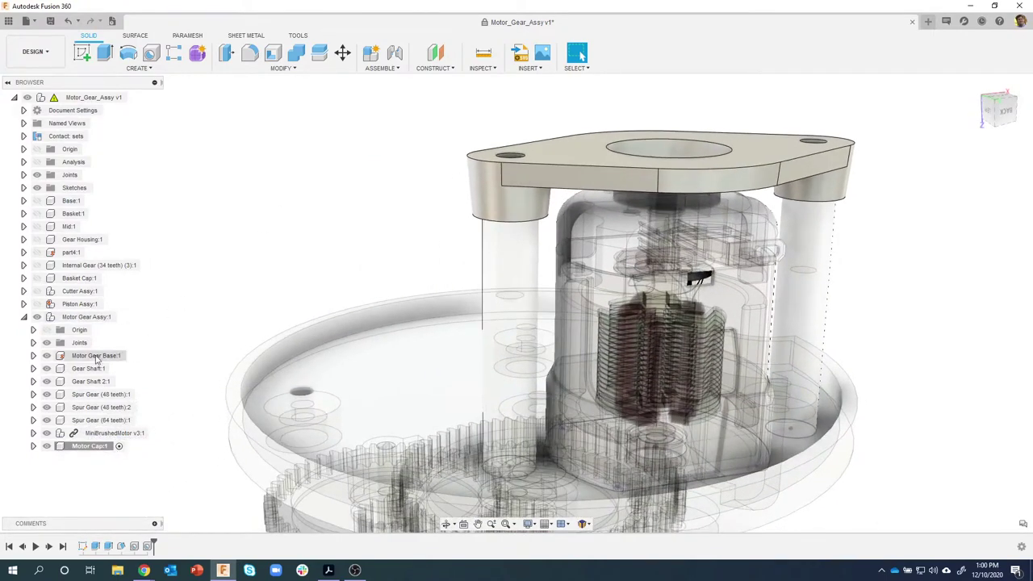
Activate the Motor Gear Base and open the extrusion of its two round posts for editing
click(135, 356)
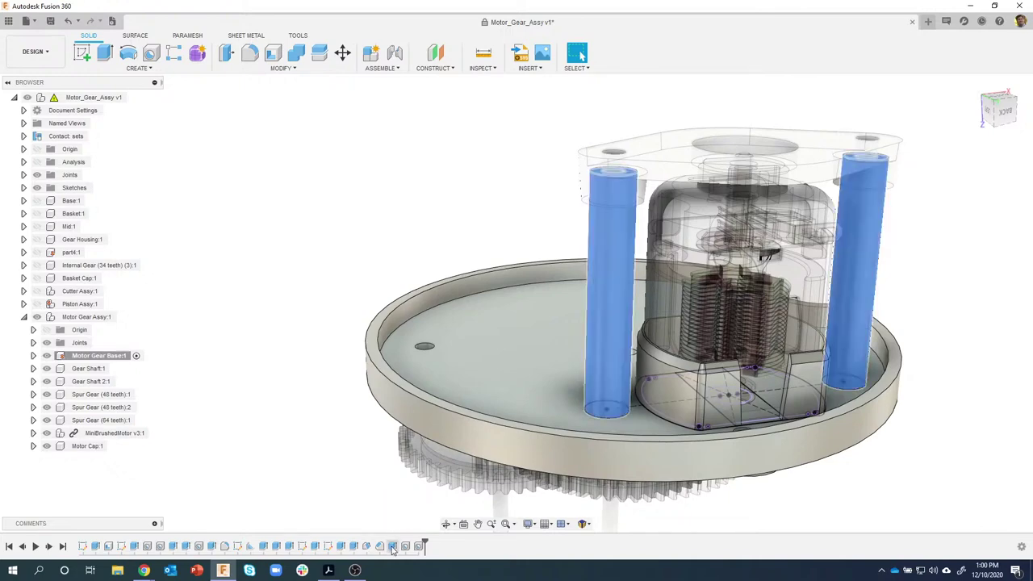
double_click(392, 546)
middle_drag(656, 282, 535, 288)
drag(790, 142, 873, 137)
scroll(589, 192, up, 1)
scroll(588, 194, up, 3)
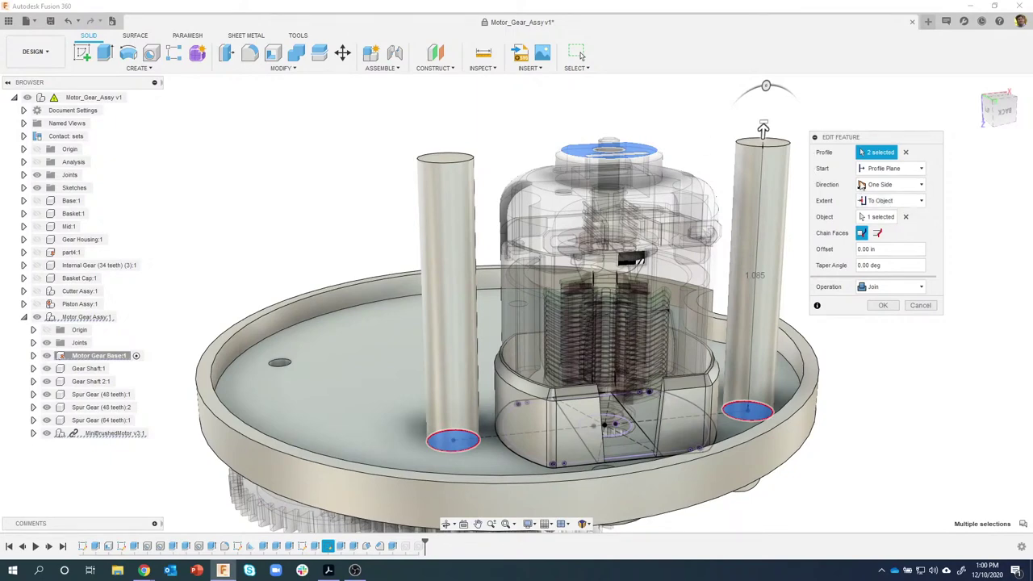
shift+middle_drag(701, 141, 698, 154)
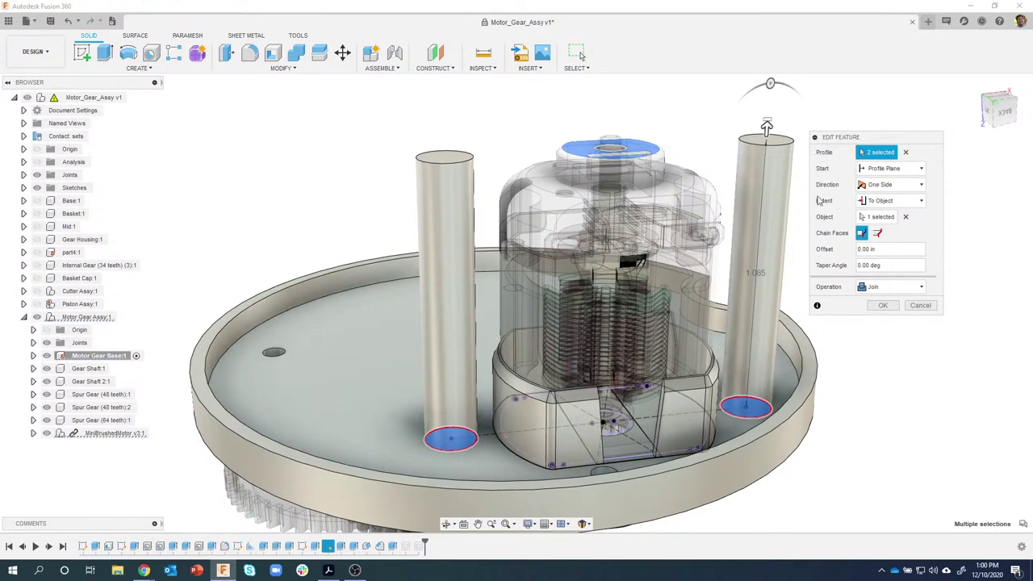
Replace the posts' To Object target with the flat ring face on top of the motor housing, below the raised boss
click(905, 217)
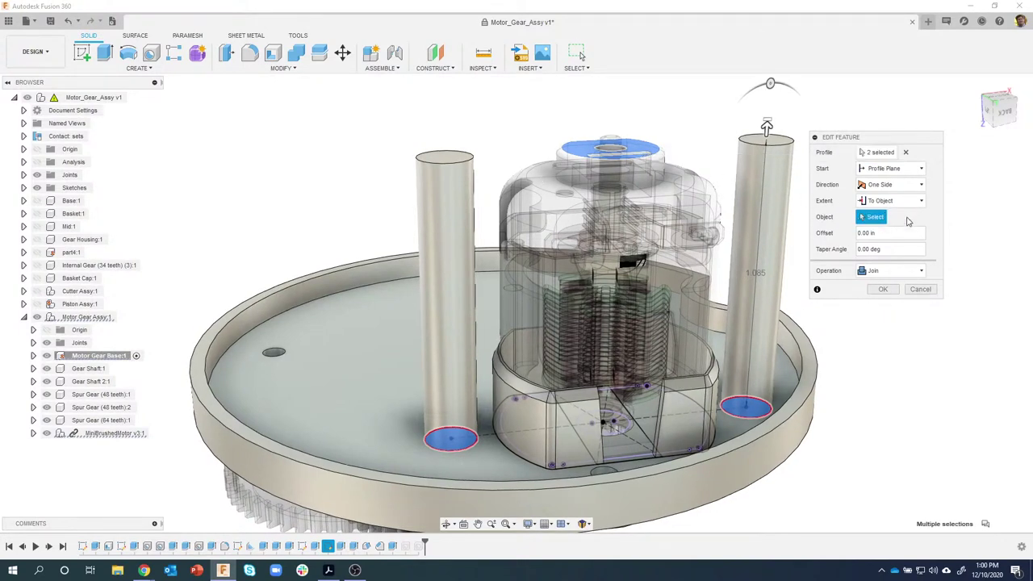
scroll(521, 235, up, 2)
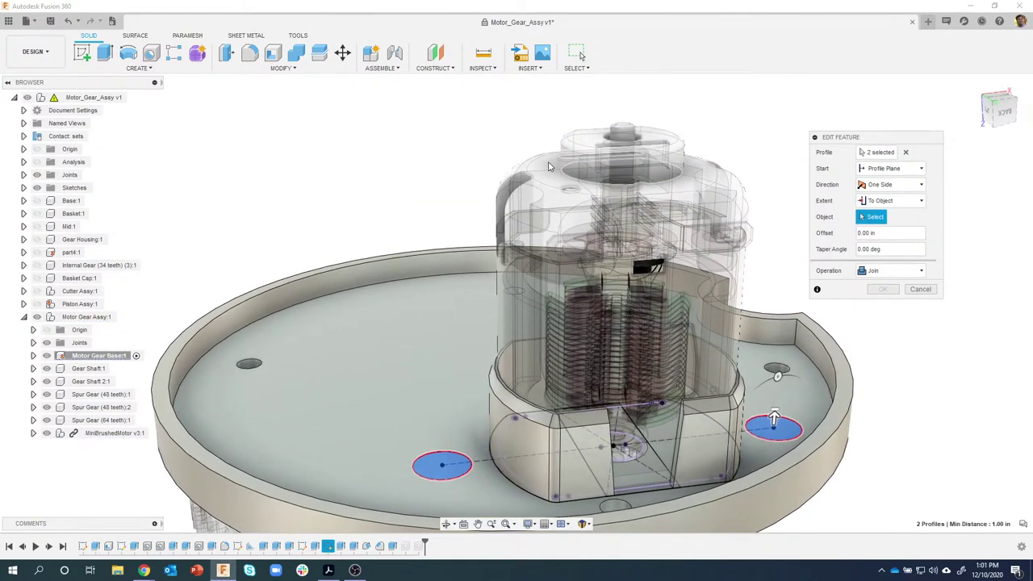
click(546, 166)
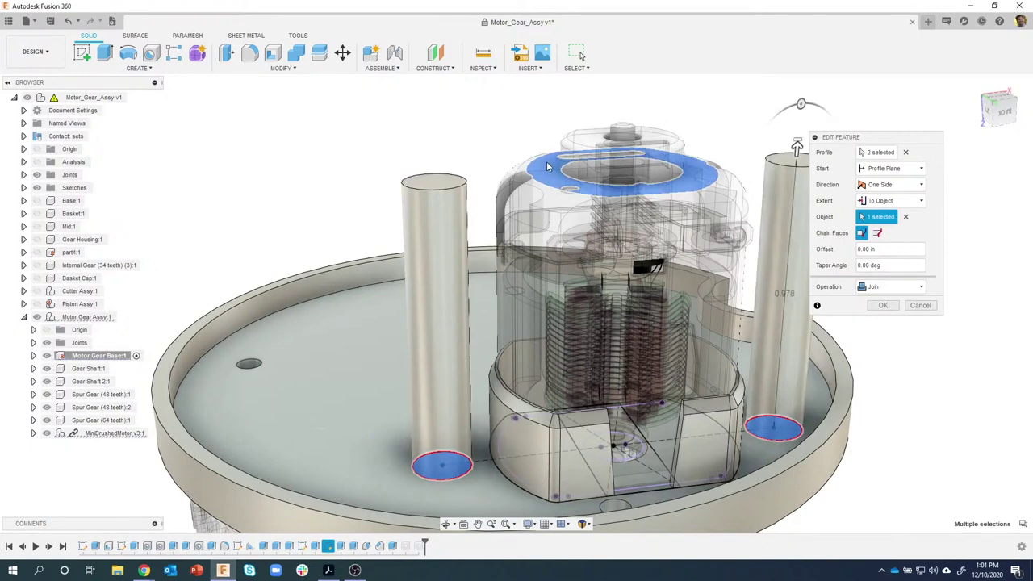
shift+middle_drag(546, 166, 500, 172)
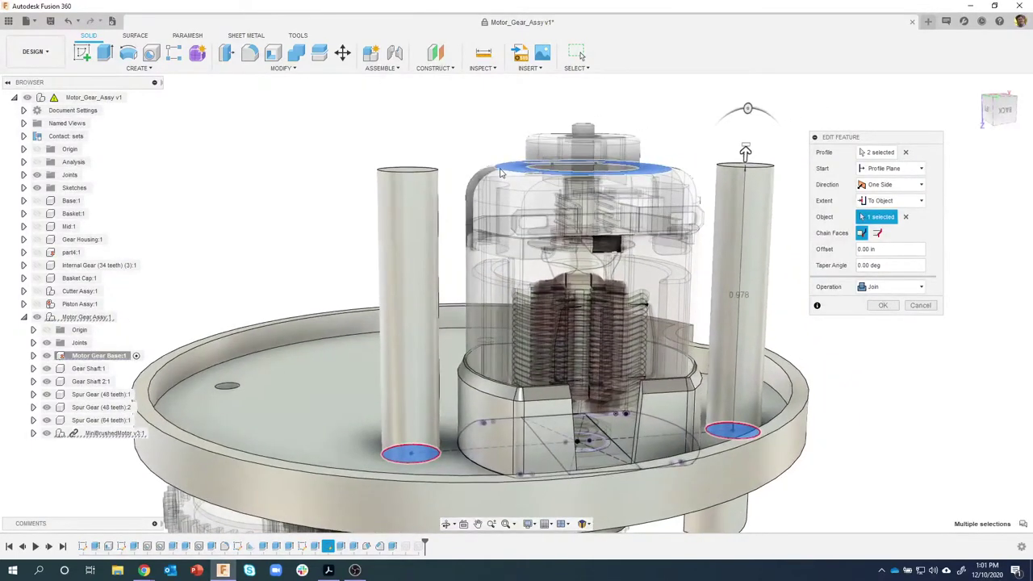
scroll(504, 170, down, 3)
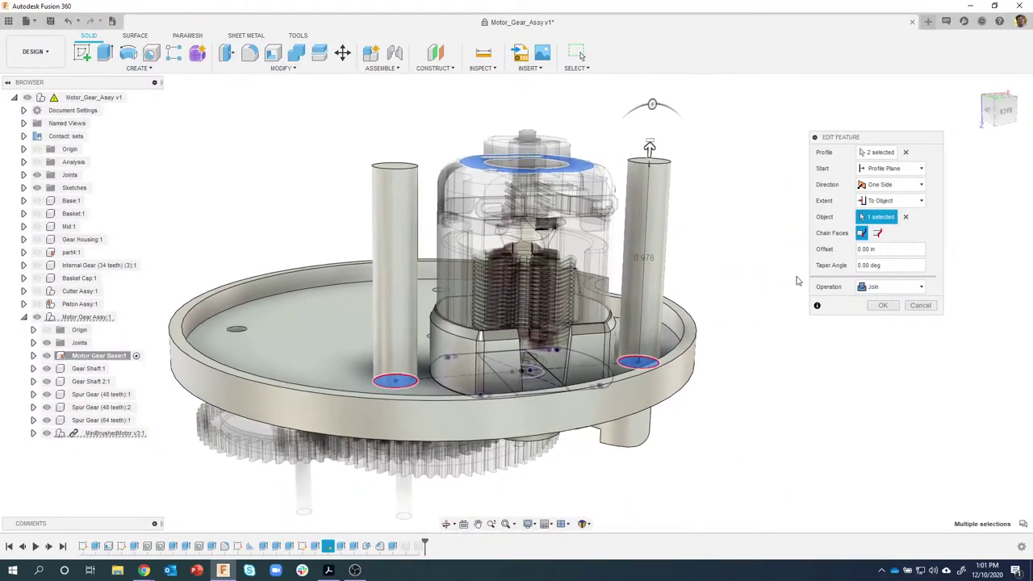
click(882, 307)
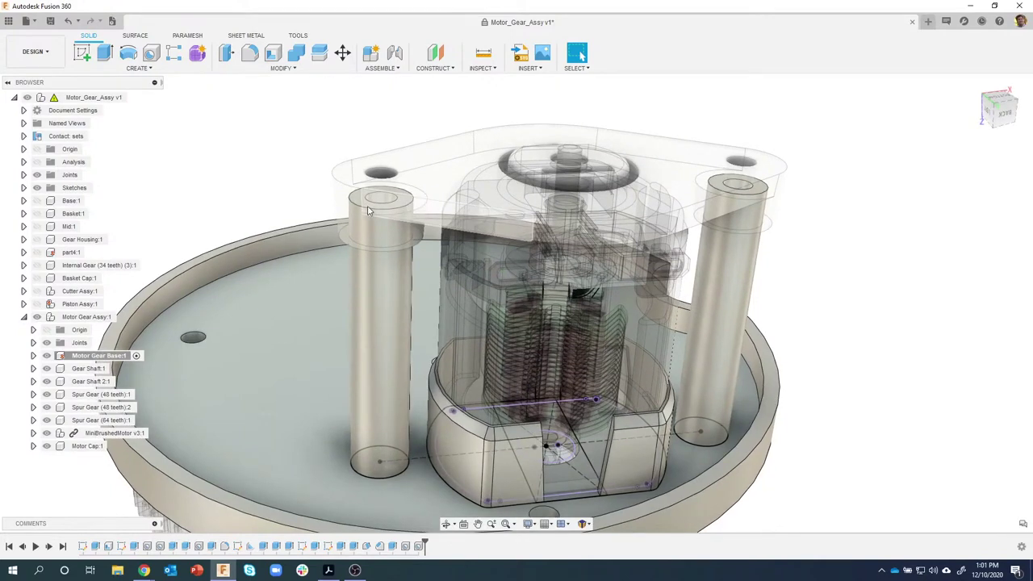
shift+middle_drag(400, 208, 456, 227)
shift+middle_drag(457, 112, 591, 192)
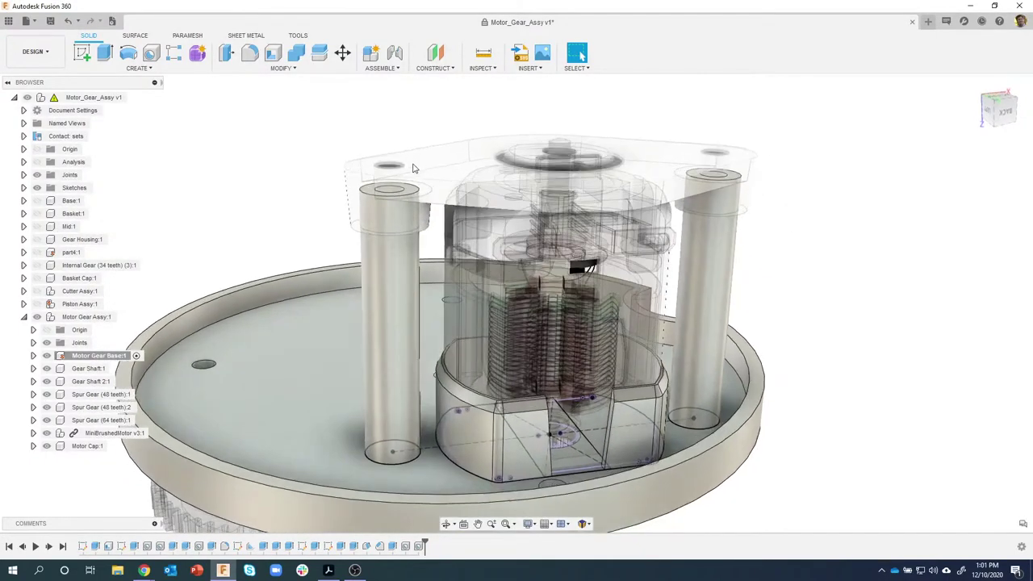
click(411, 167)
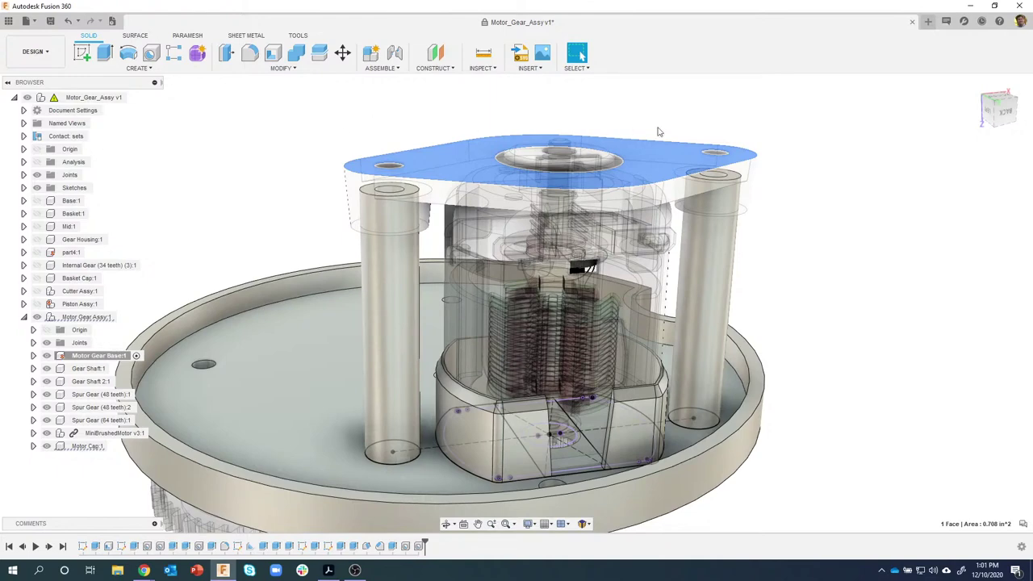
click(813, 189)
shift+middle_drag(850, 203, 499, 196)
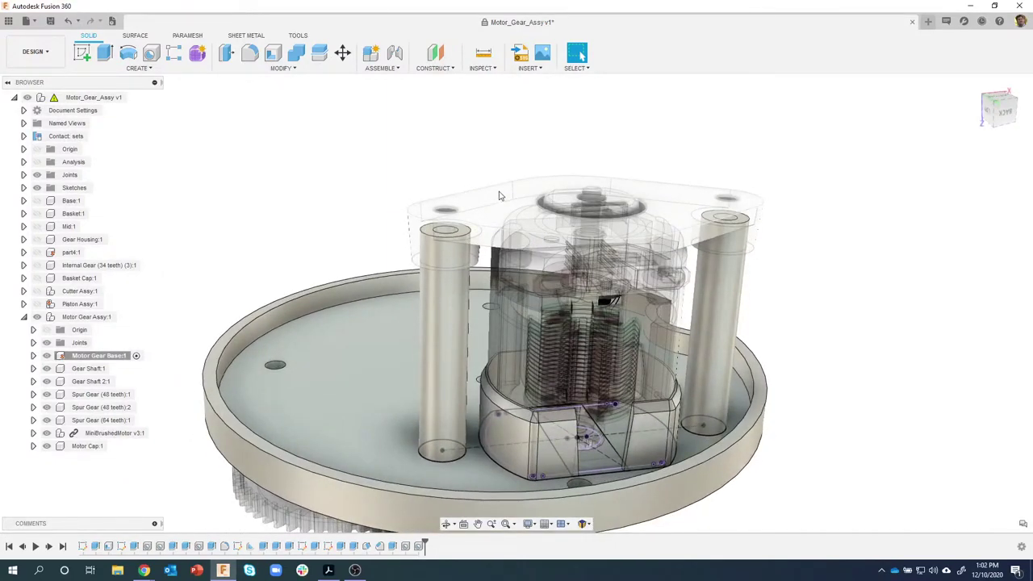
Open the McMaster-Carr component catalog in an enlarged window and look up part 91772A110
click(529, 67)
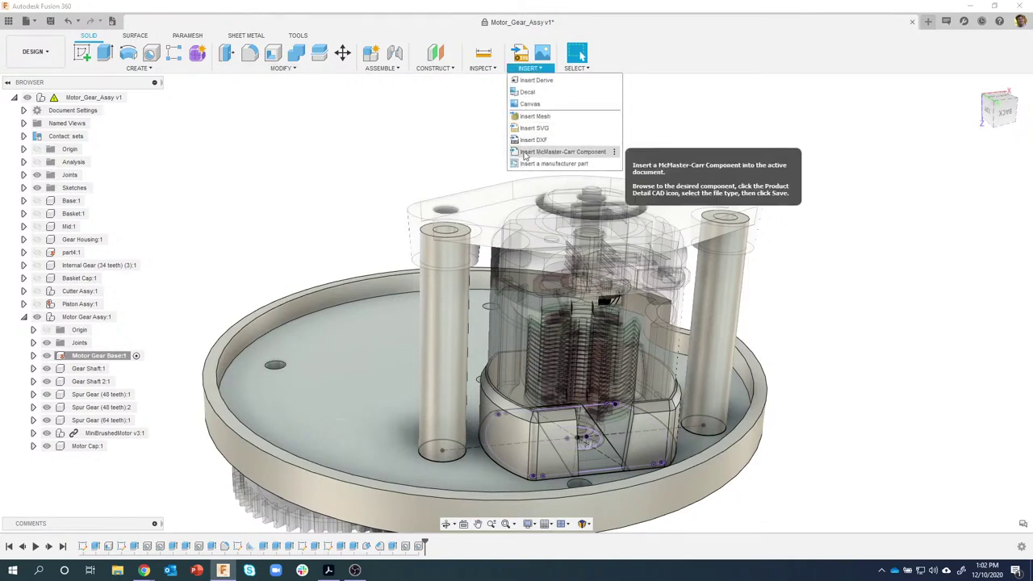
click(538, 153)
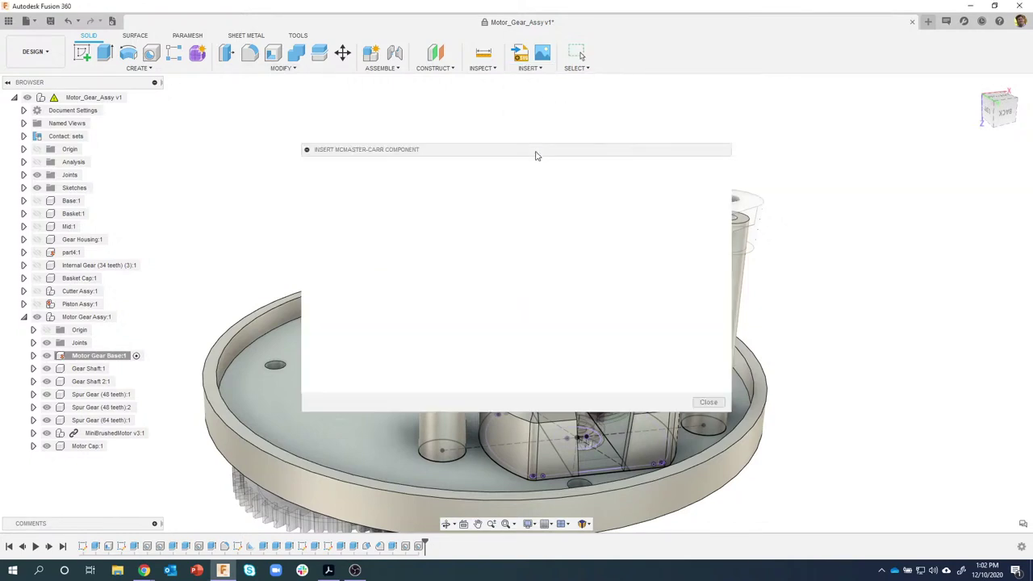
drag(521, 151, 418, 82)
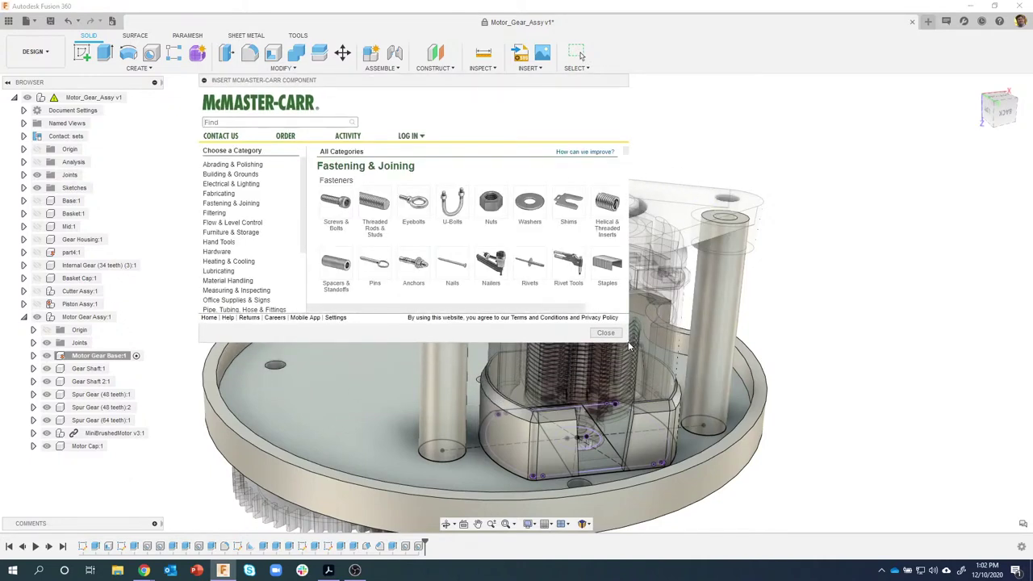
drag(756, 439, 770, 454)
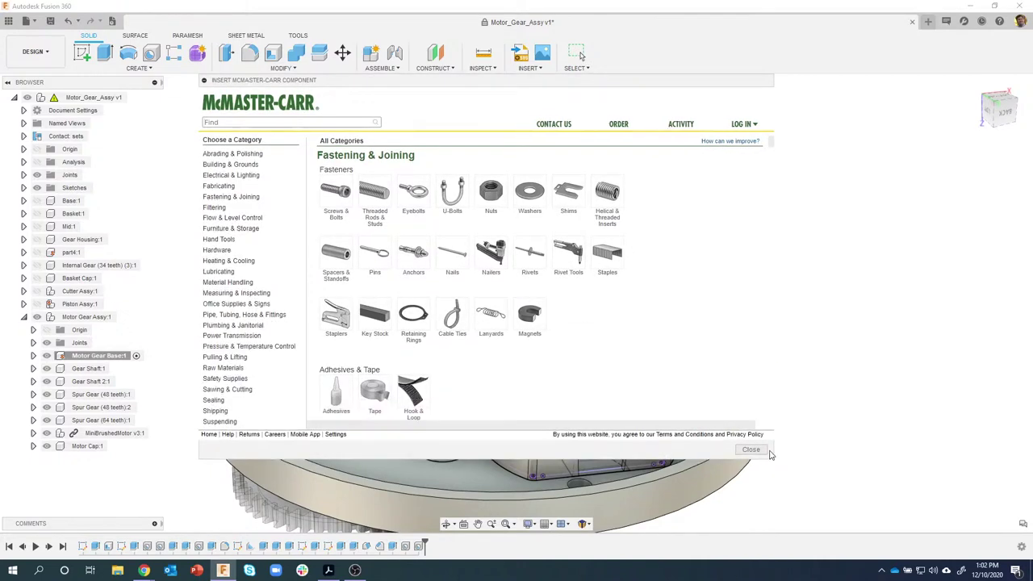
click(339, 198)
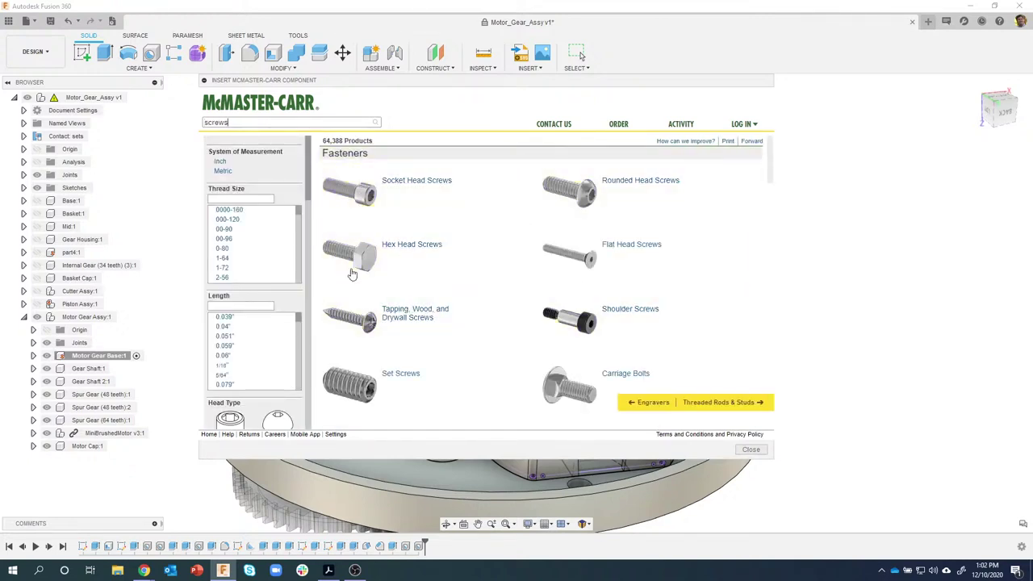
click(253, 123)
key(Return)
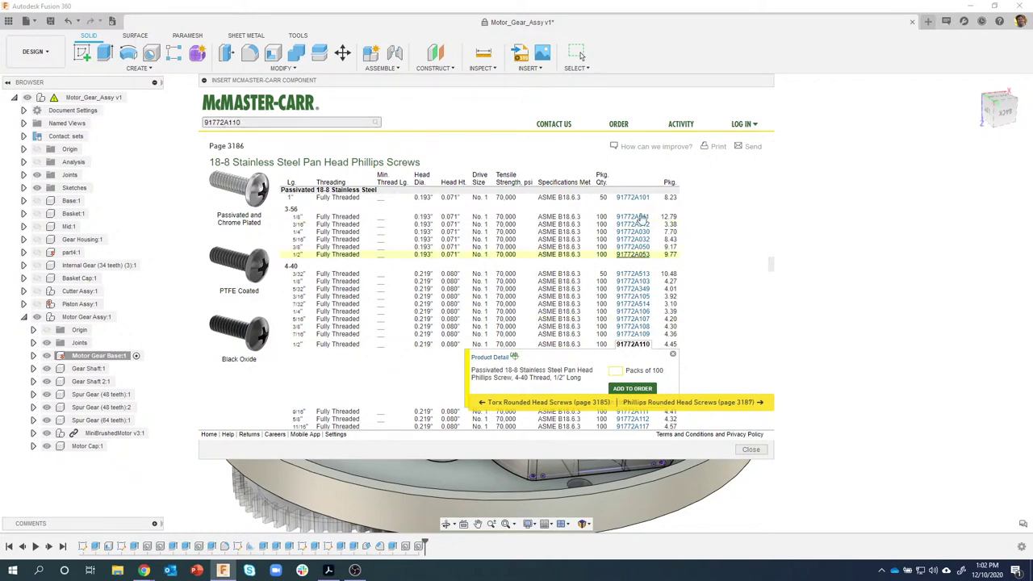
Insert the 4-40, 1/2" long stainless steel pan head Phillips screw as a 3-D STEP model
click(476, 358)
scroll(347, 322, down, 10)
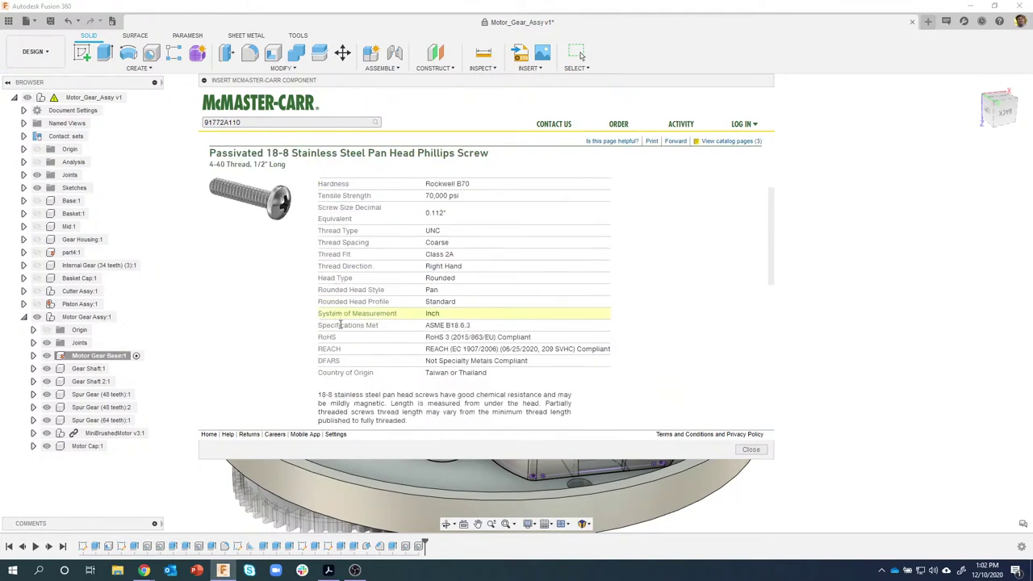
scroll(345, 330, down, 3)
click(348, 372)
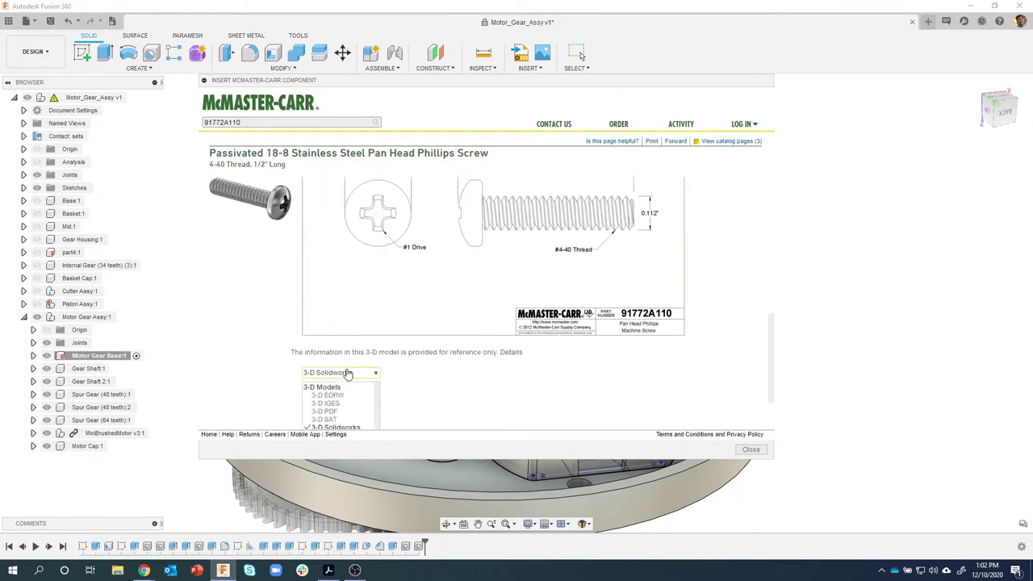
scroll(348, 392, down, 2)
click(330, 420)
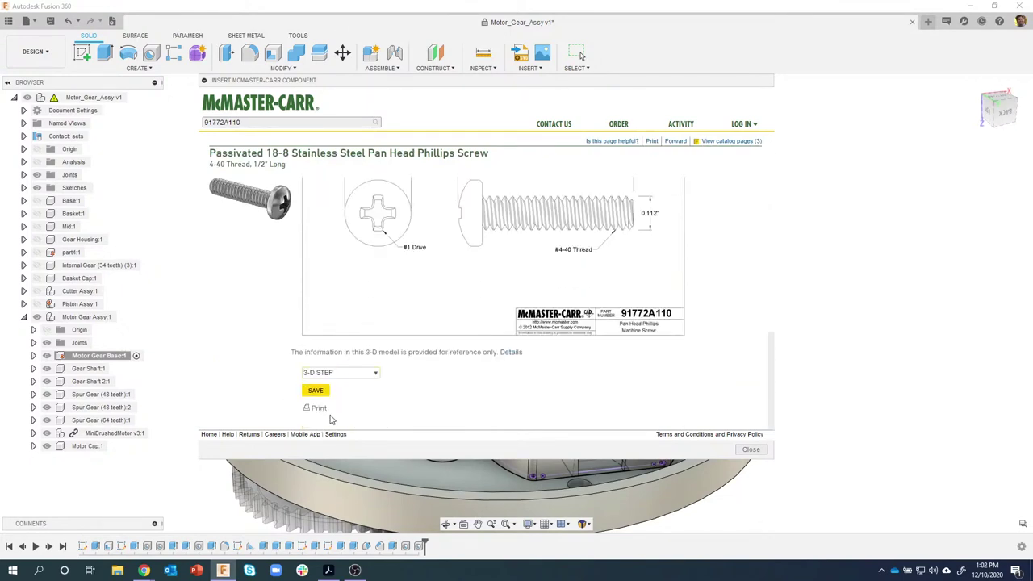
click(317, 392)
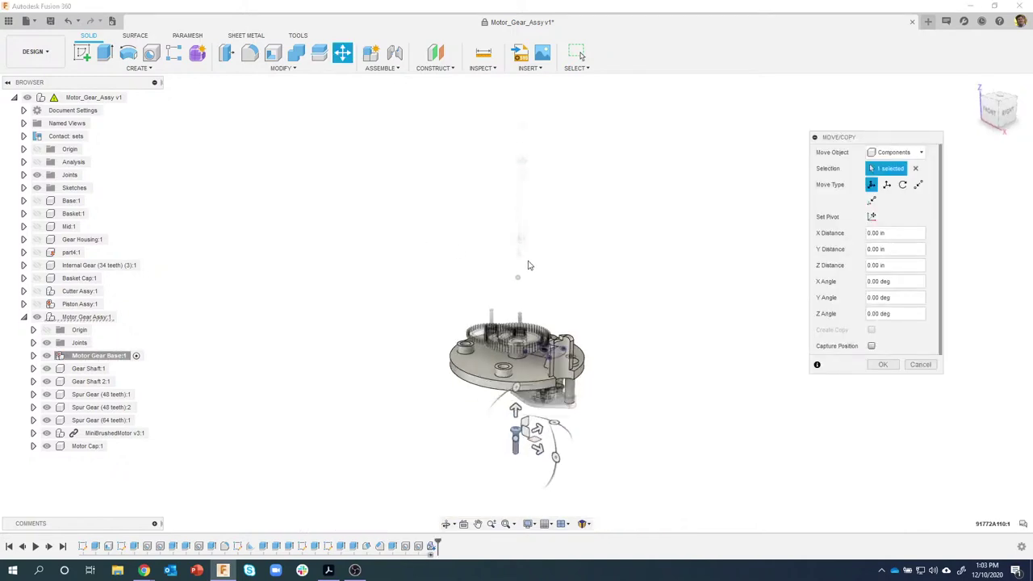
Rotate the inserted screw 180 degrees about the X axis so its head faces away from the motor gear base
shift+middle_drag(559, 280, 443, 172)
scroll(424, 152, up, 4)
scroll(444, 172, up, 2)
shift+middle_drag(839, 103, 605, 202)
drag(580, 232, 591, 119)
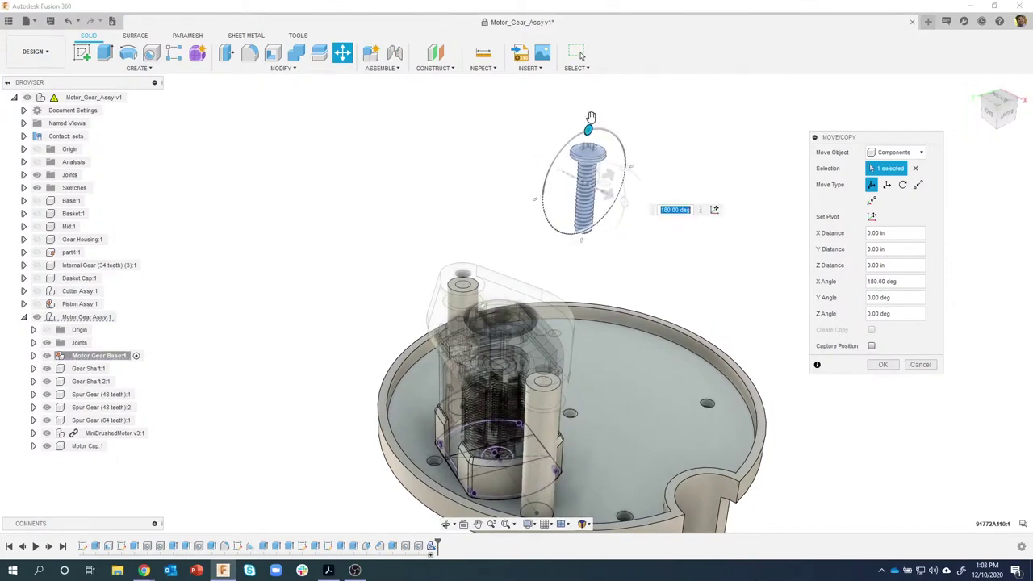
shift+middle_drag(631, 208, 526, 191)
Move the screw point to point from the centre under its head to the Motor Cap hole nearest the rim notch, with Capture Position enabled
click(917, 184)
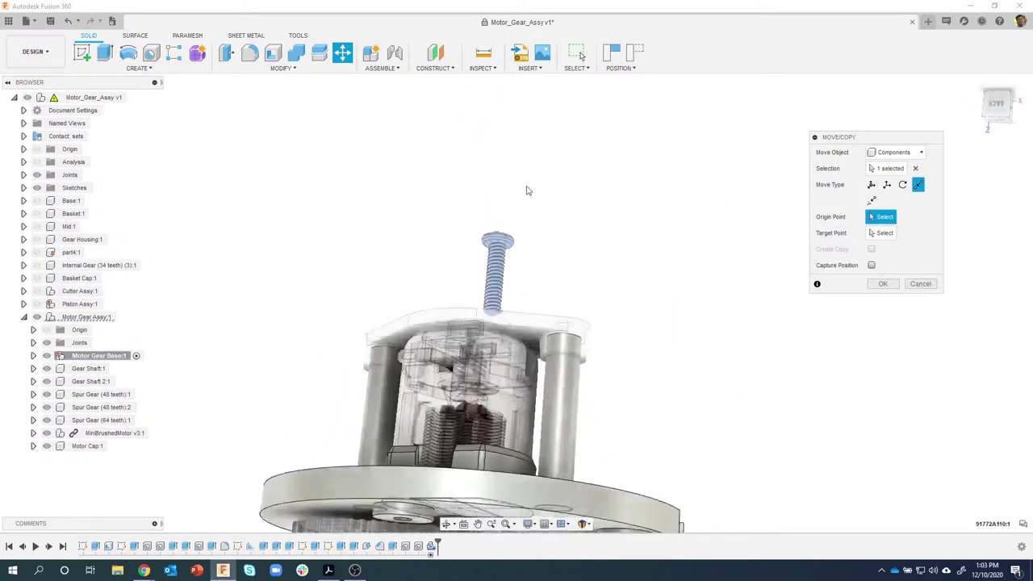
scroll(518, 211, up, 2)
scroll(491, 307, up, 1)
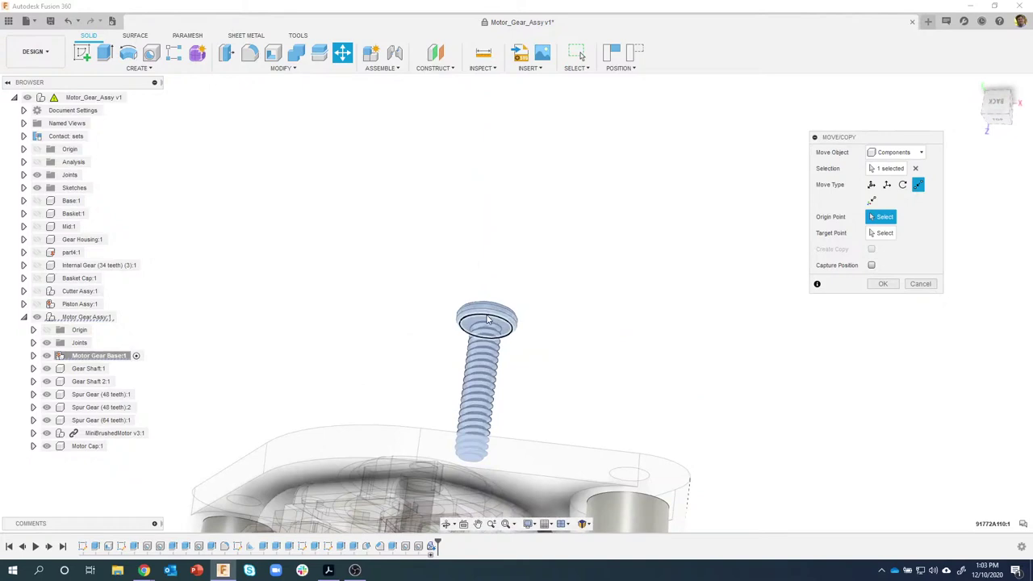
click(487, 320)
shift+middle_drag(518, 317, 602, 346)
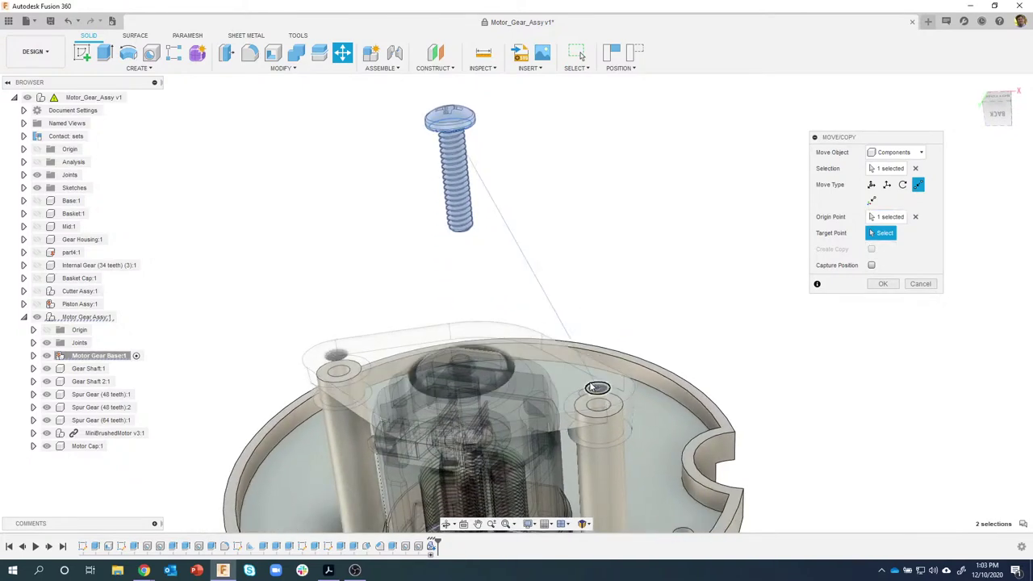
click(594, 388)
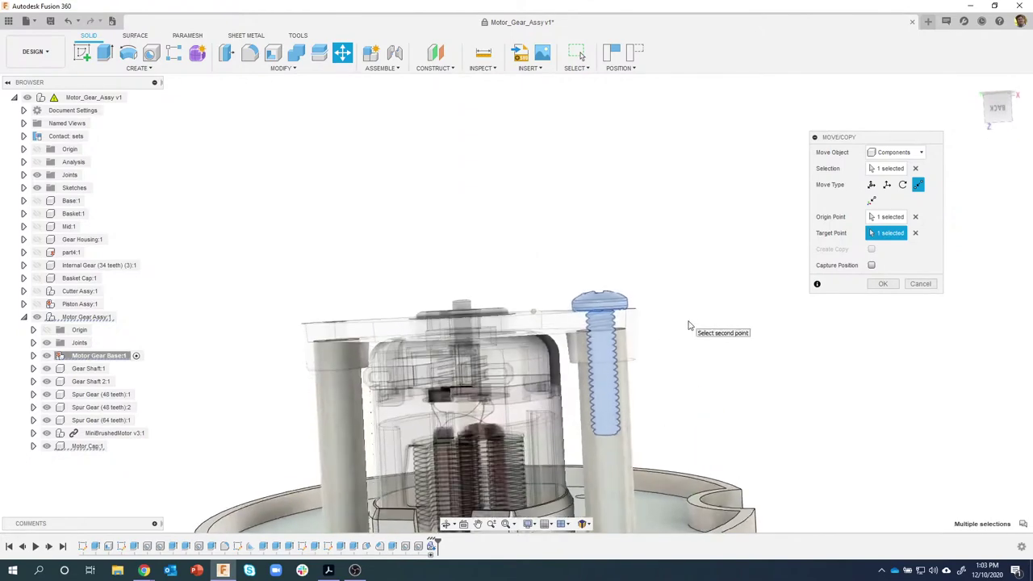
shift+middle_drag(696, 319, 869, 287)
click(872, 265)
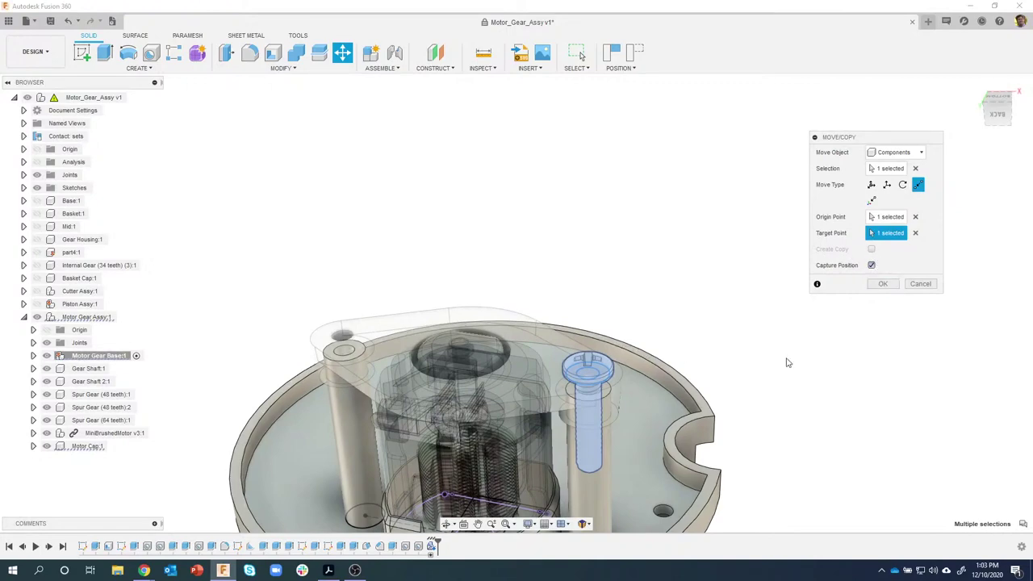
click(882, 284)
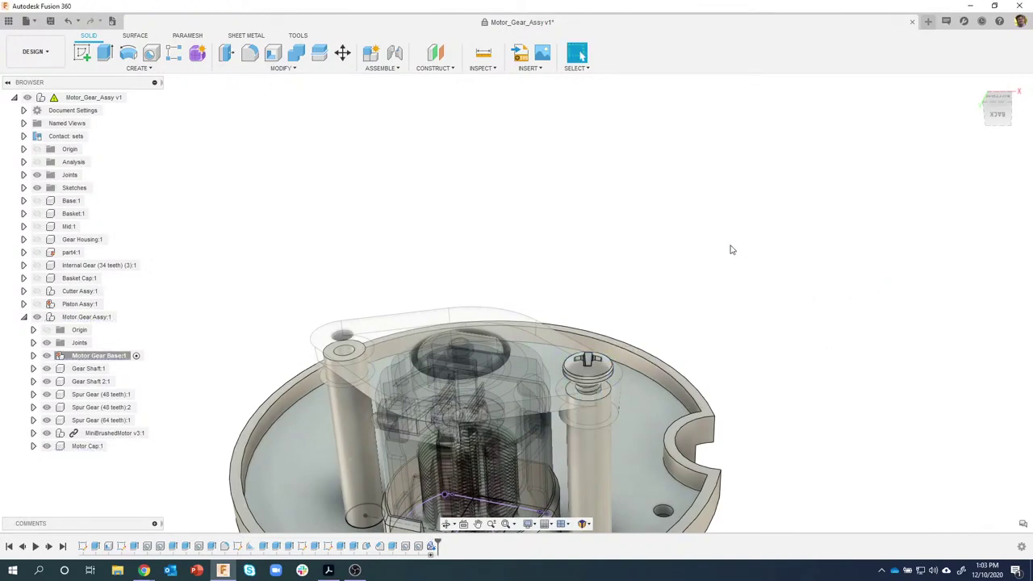
Copy the 91772A110 screw component and paste a second instance into the Motor Gear Base
shift+middle_drag(730, 245, 240, 290)
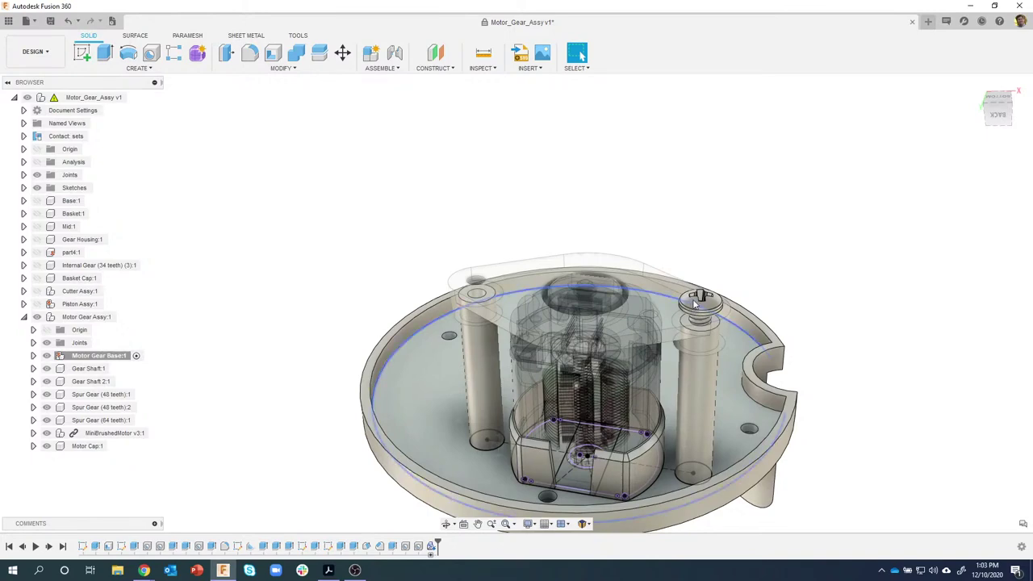
shift+middle_drag(758, 284, 758, 266)
shift+middle_drag(612, 288, 645, 308)
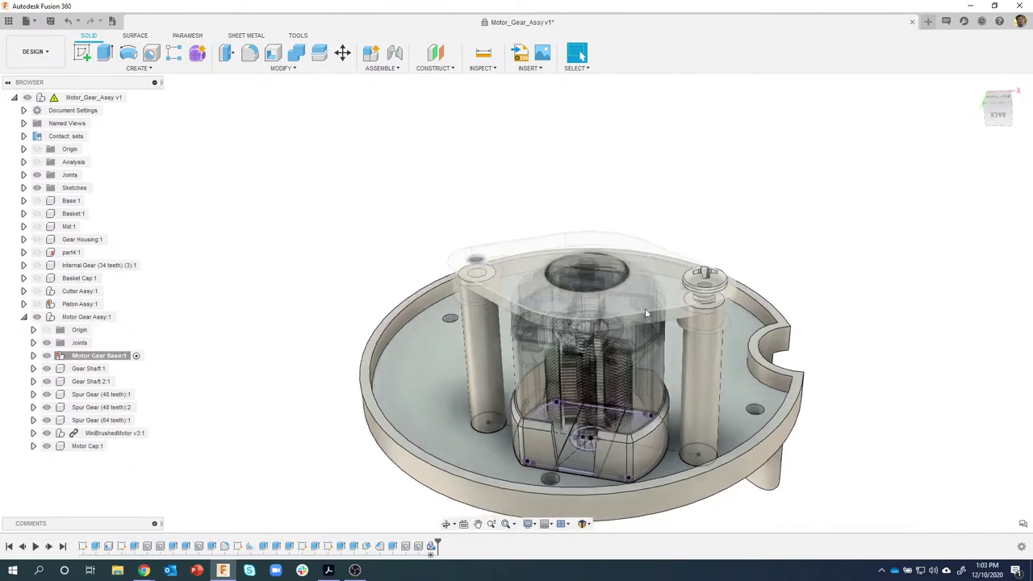
scroll(466, 346, up, 1)
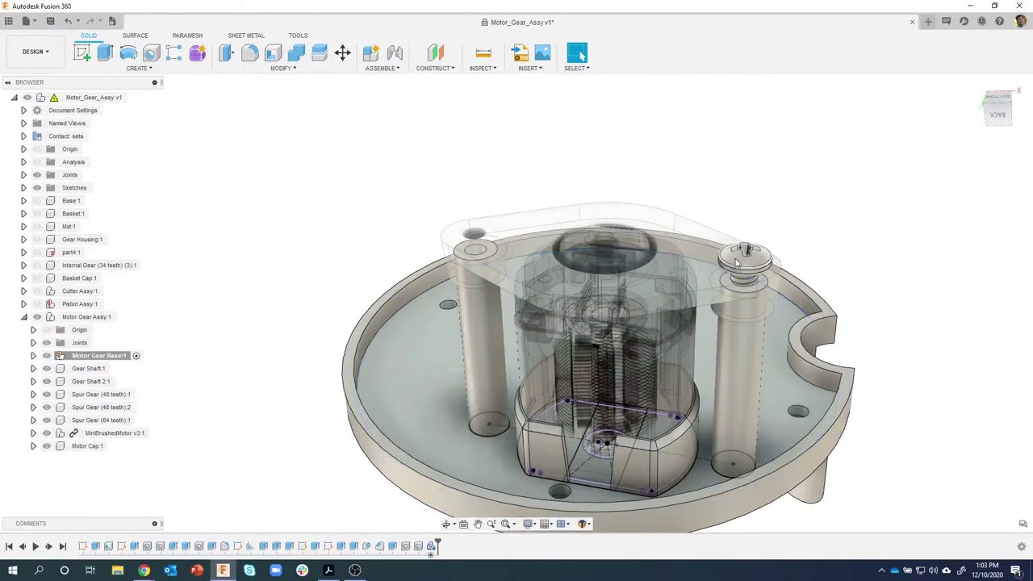
click(757, 260)
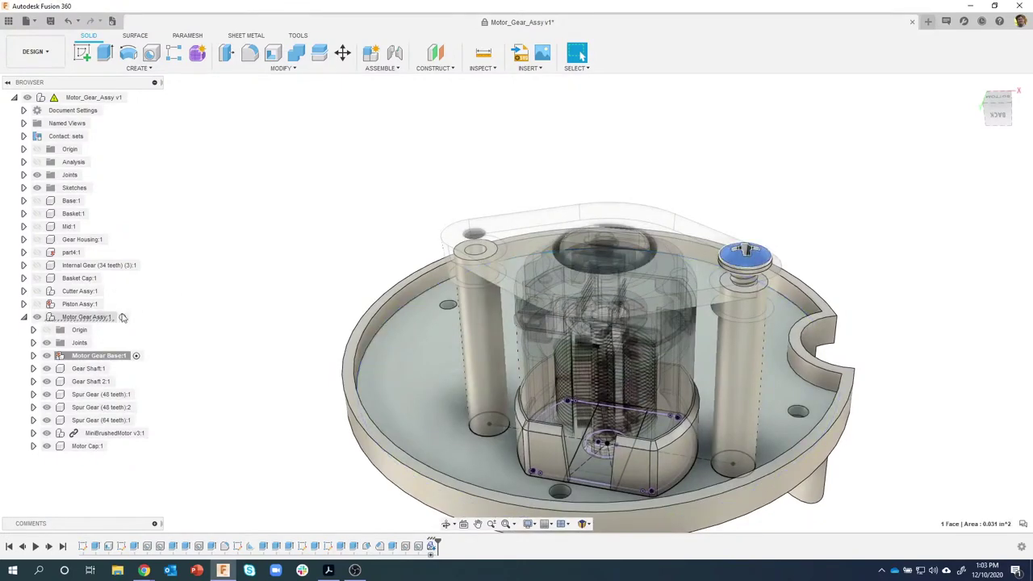
click(202, 358)
click(34, 356)
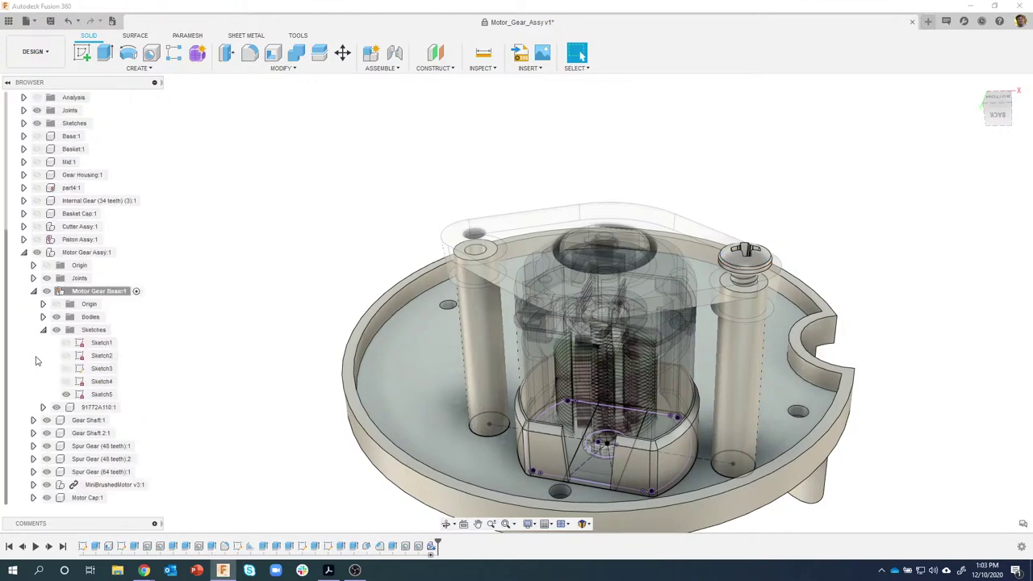
click(98, 407)
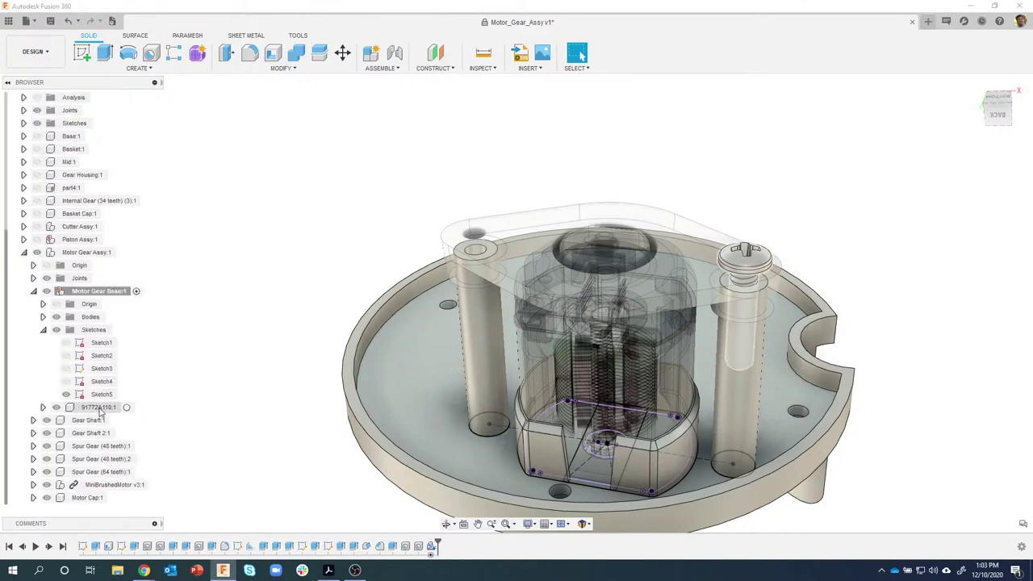
right_click(99, 410)
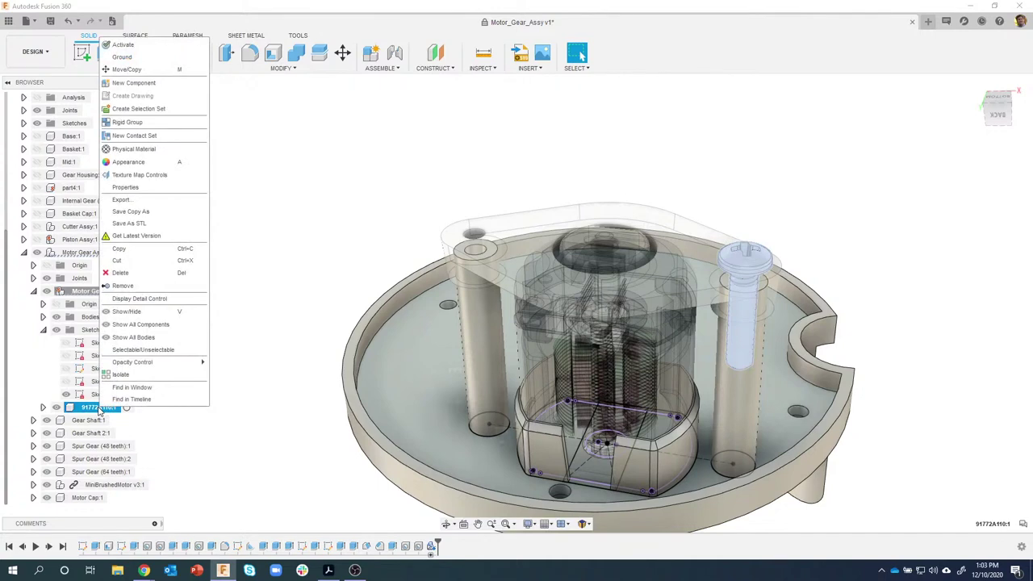
click(134, 252)
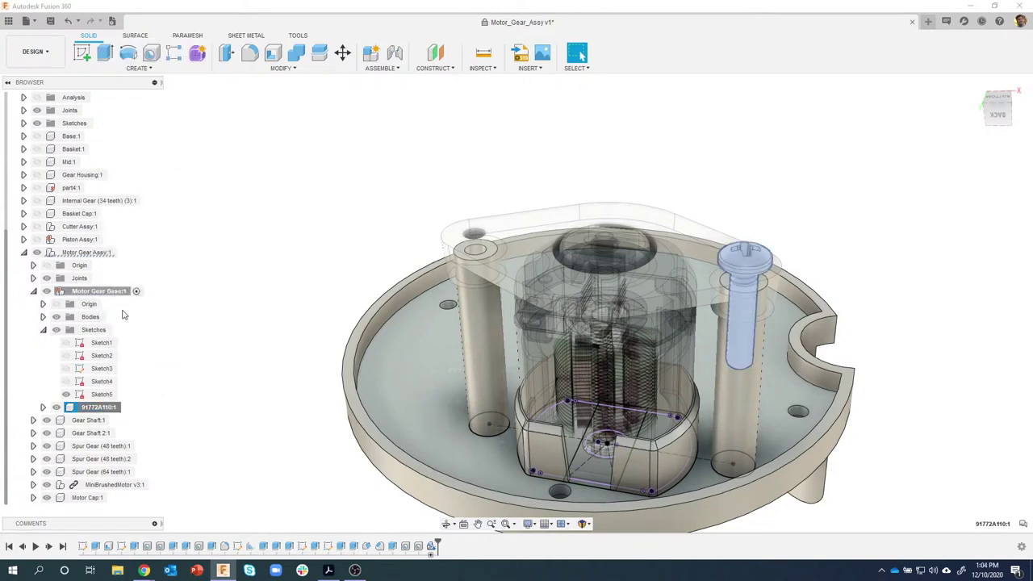
right_click(92, 293)
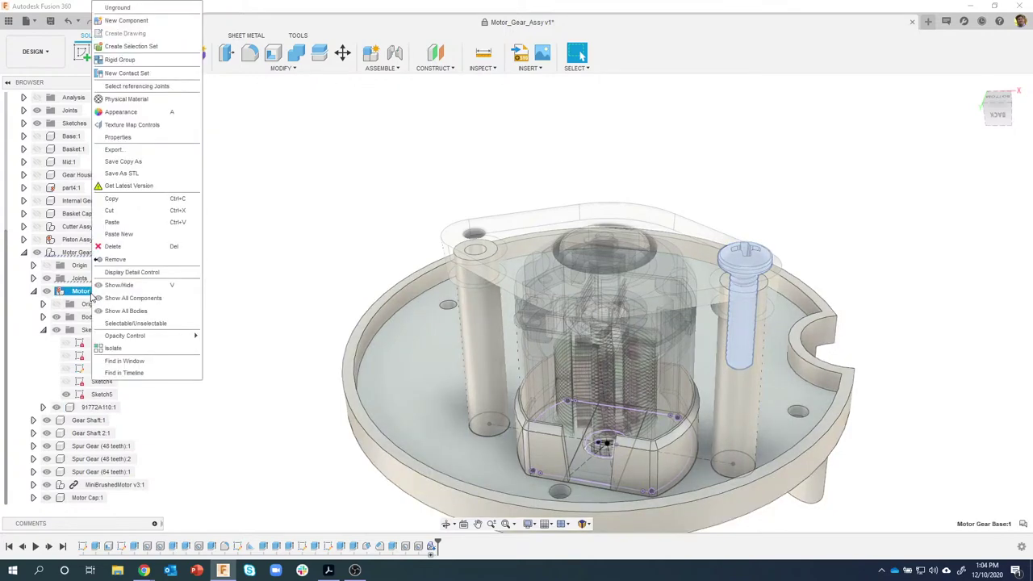
click(125, 224)
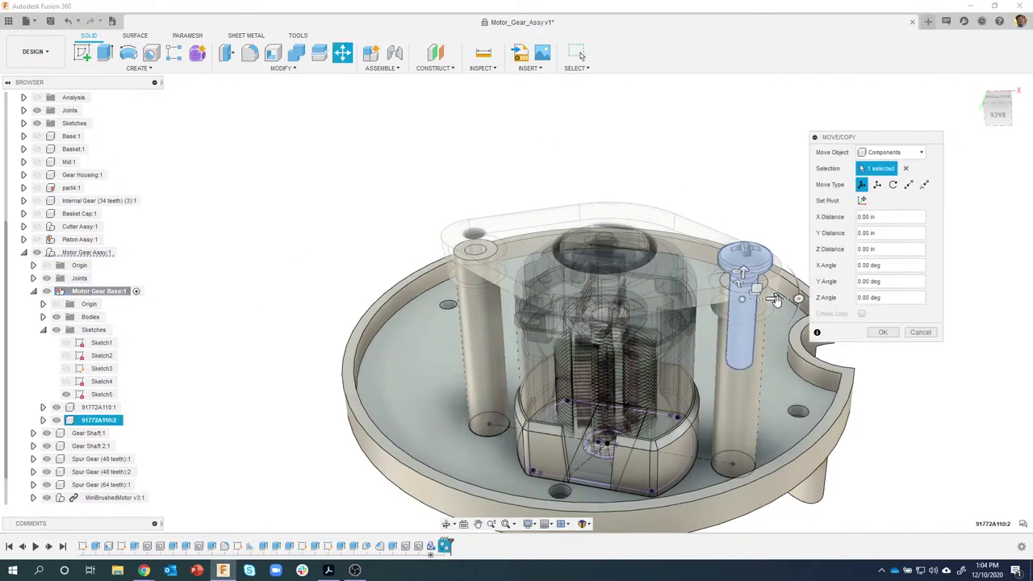
Pull the copied screw clear of the original and move it point to point from under its head to the other Motor Cap hole
drag(773, 298, 317, 304)
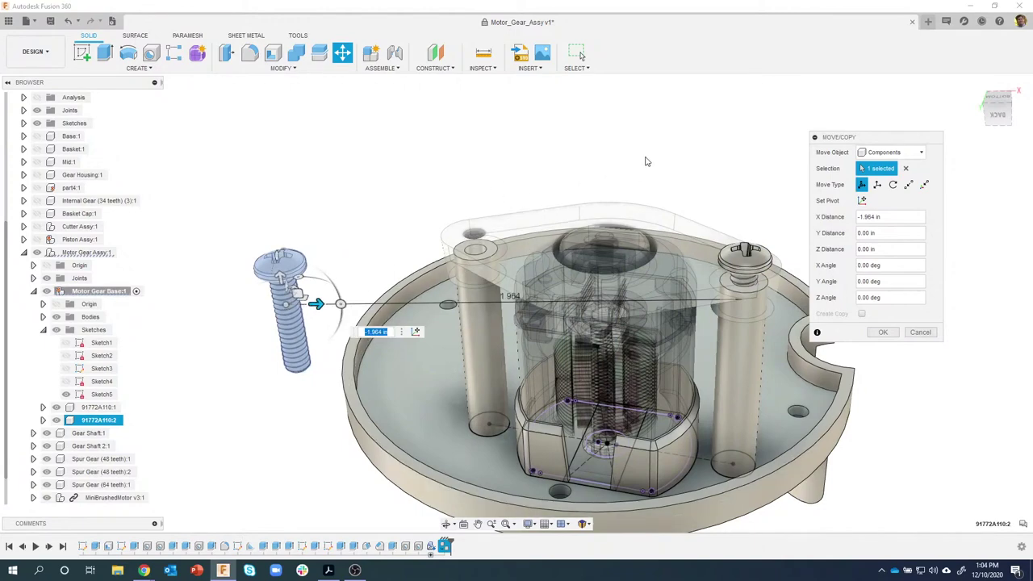
click(908, 186)
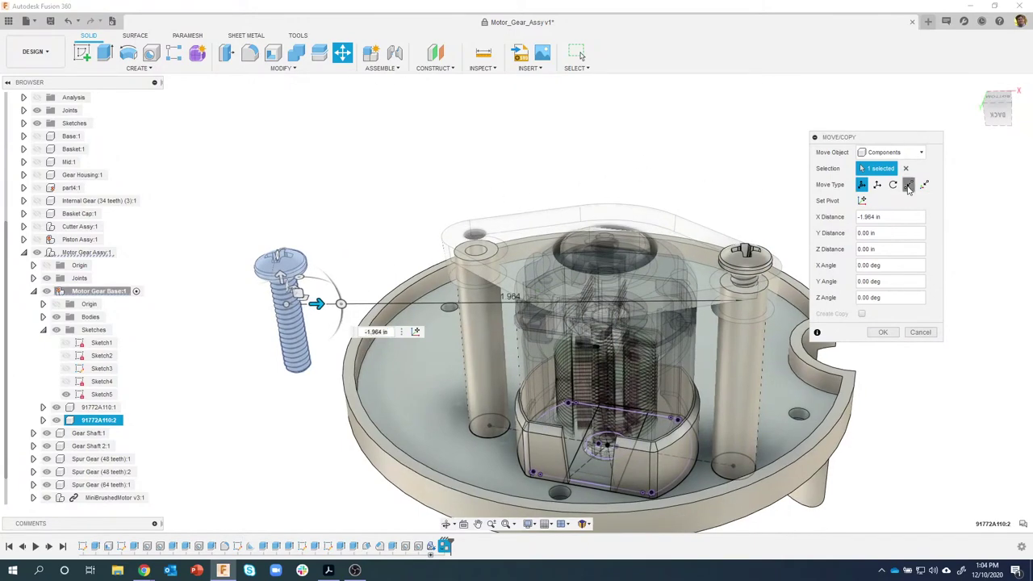
shift+middle_drag(271, 313, 807, 266)
click(288, 282)
click(577, 305)
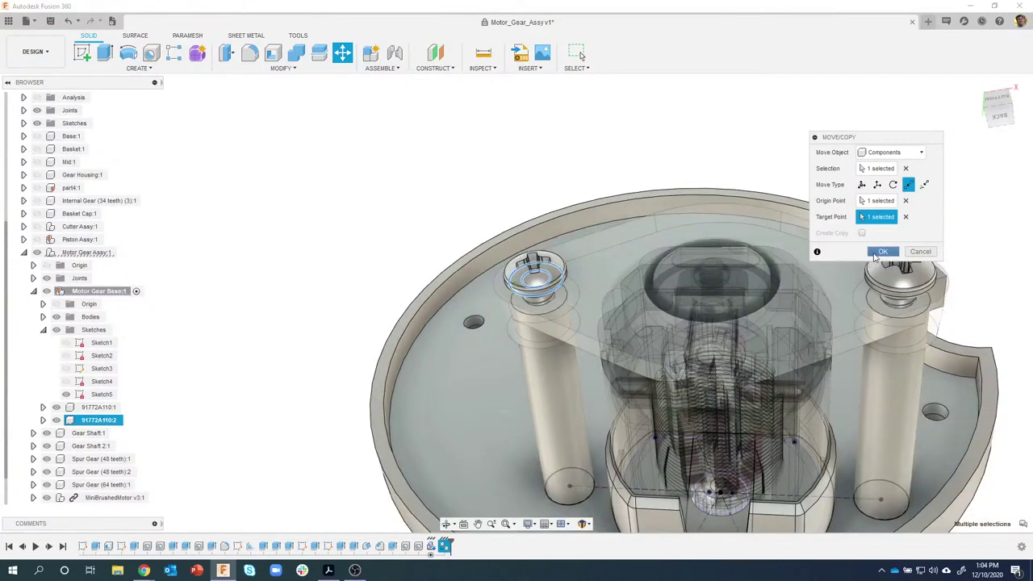
click(882, 251)
Move both 91772A110 screws out of the Motor Gear Base and into the parent Motor Gear Assy
scroll(353, 295, down, 5)
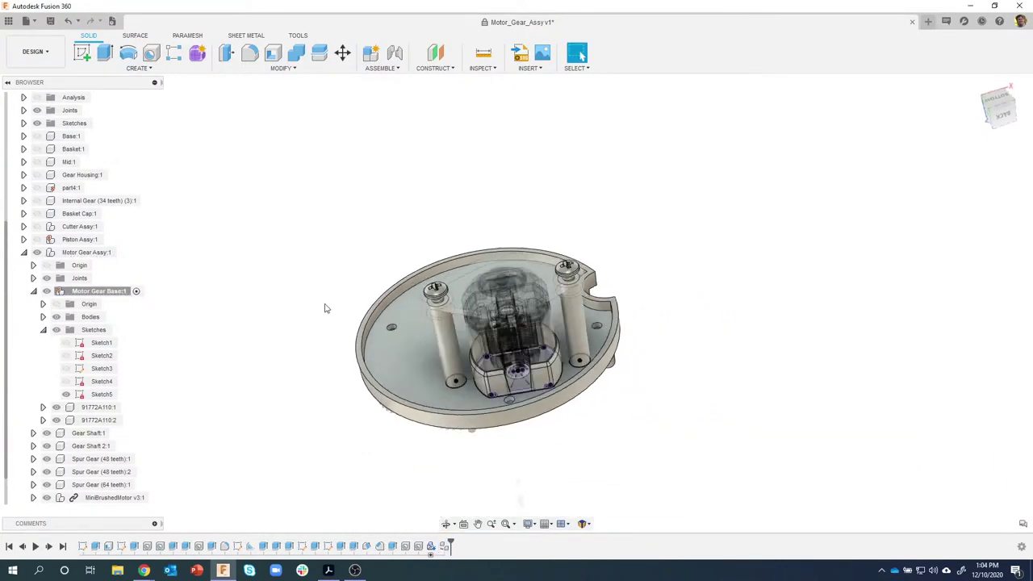
shift+middle_drag(325, 308, 134, 343)
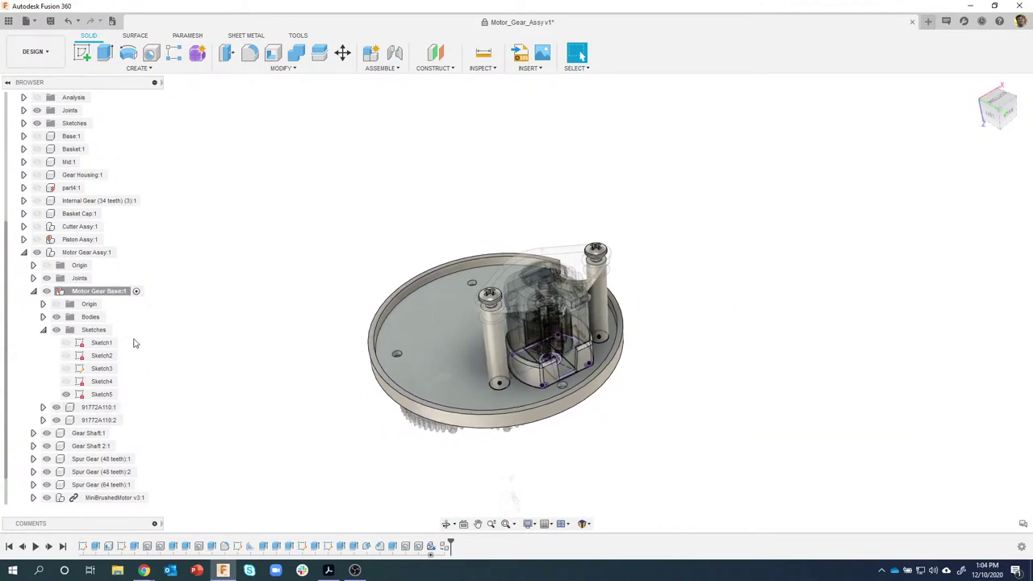
click(95, 407)
shift+click(74, 419)
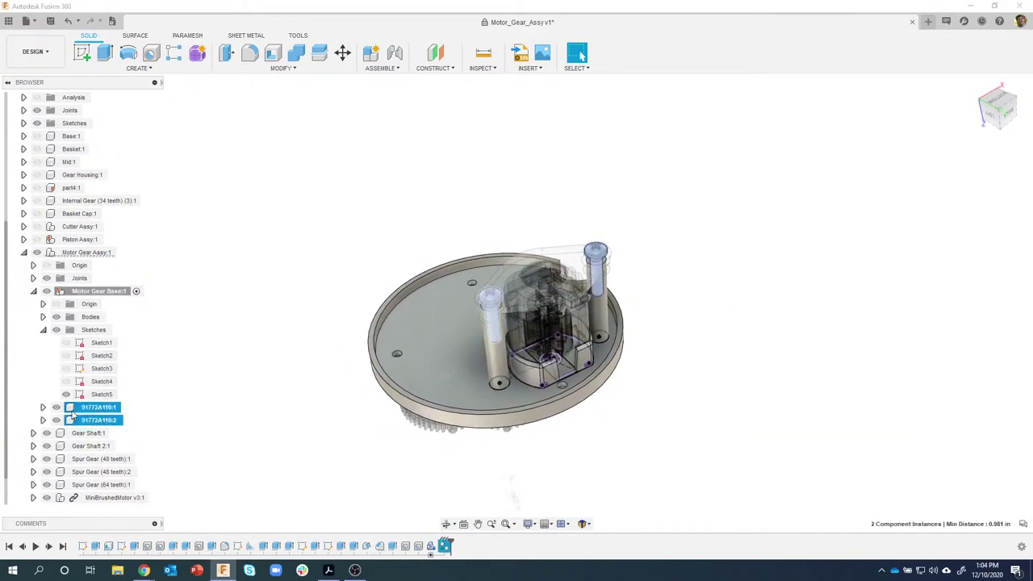
drag(74, 419, 91, 255)
click(207, 345)
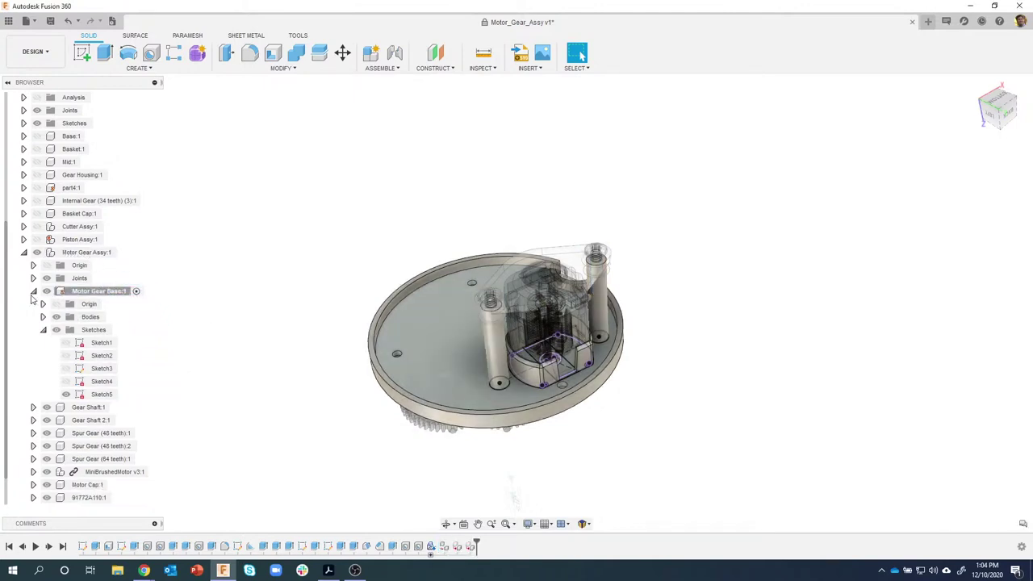
click(33, 291)
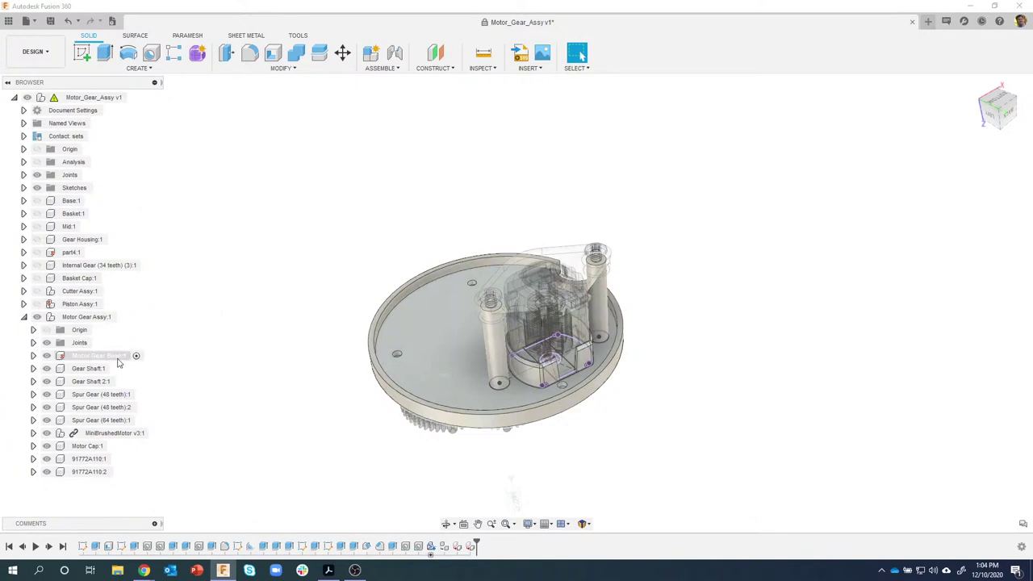
click(212, 350)
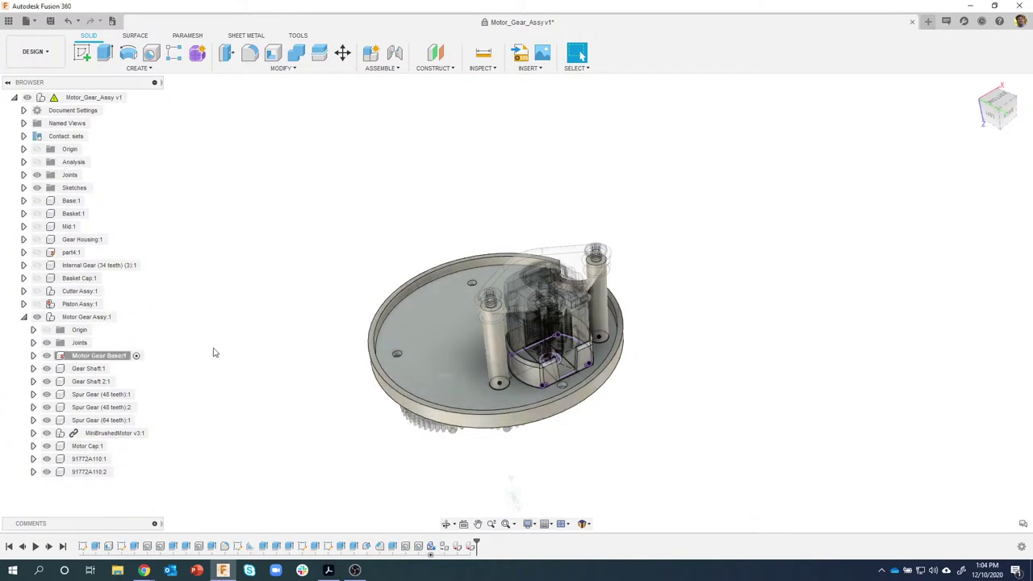
Create an active internal standard component named Drive Shaft under the Motor Gear Assy
shift+middle_drag(212, 350, 445, 272)
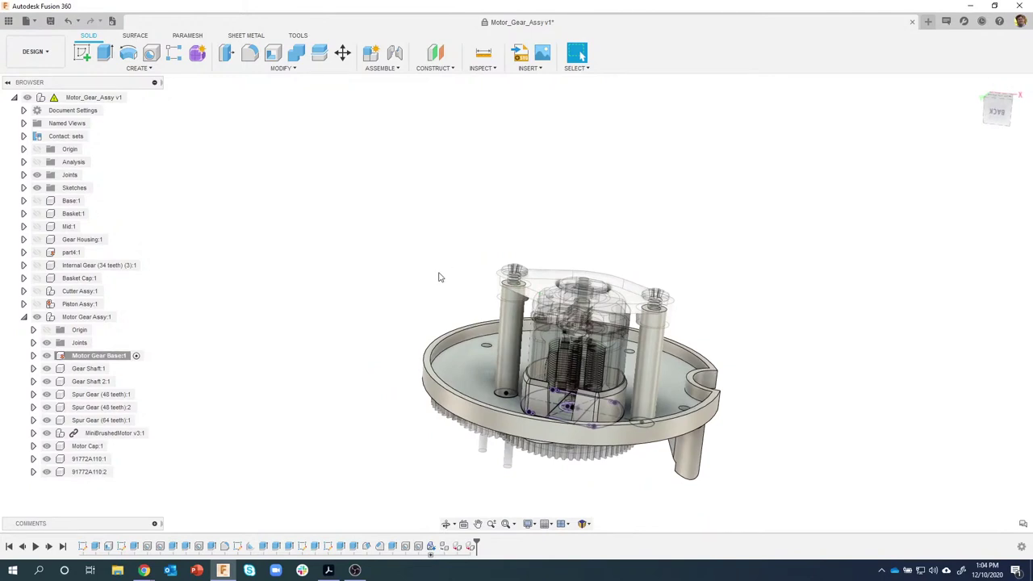
shift+middle_drag(387, 205, 588, 267)
scroll(551, 299, up, 5)
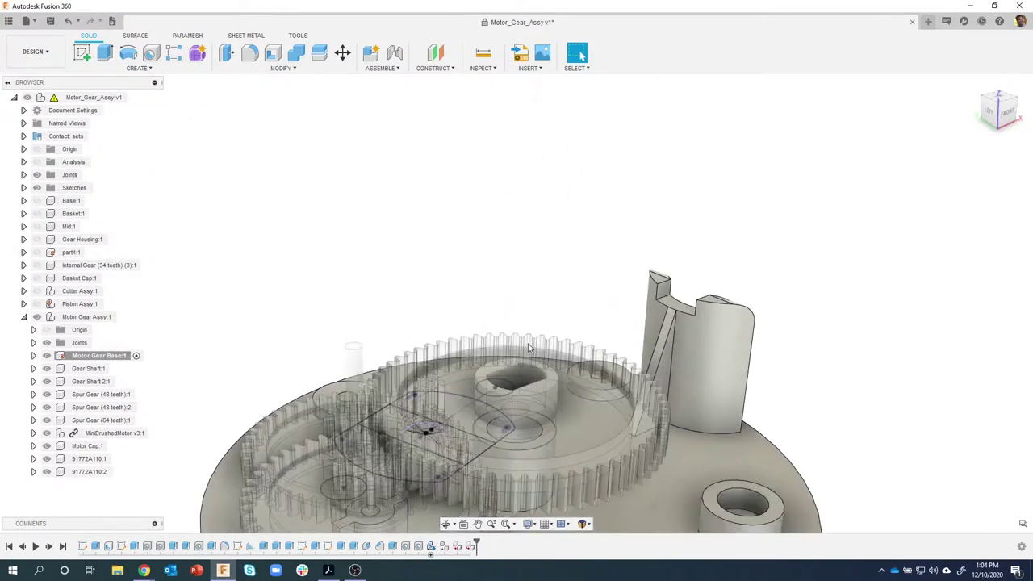
shift+middle_drag(508, 372, 507, 406)
scroll(507, 406, down, 3)
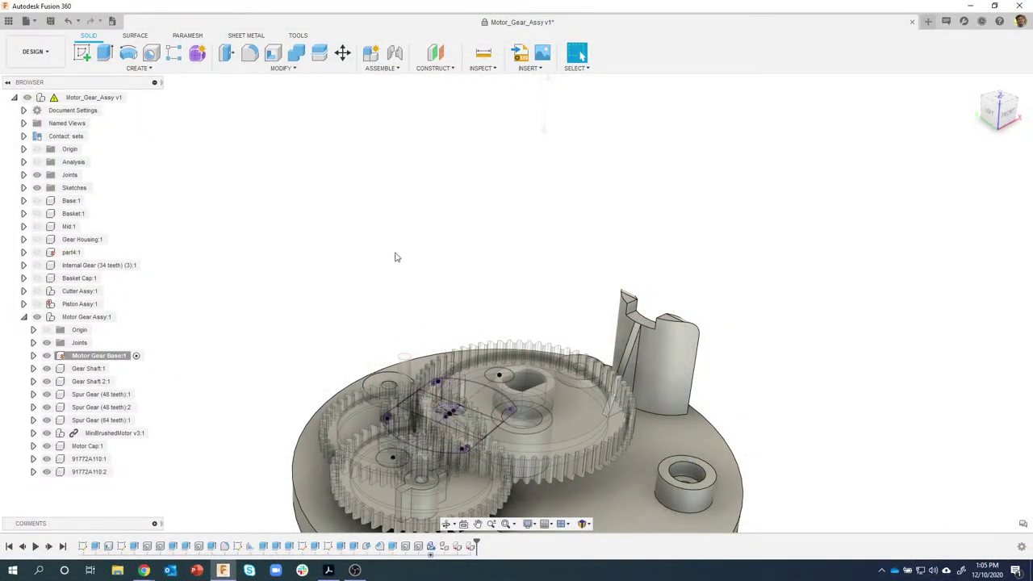
scroll(328, 304, down, 3)
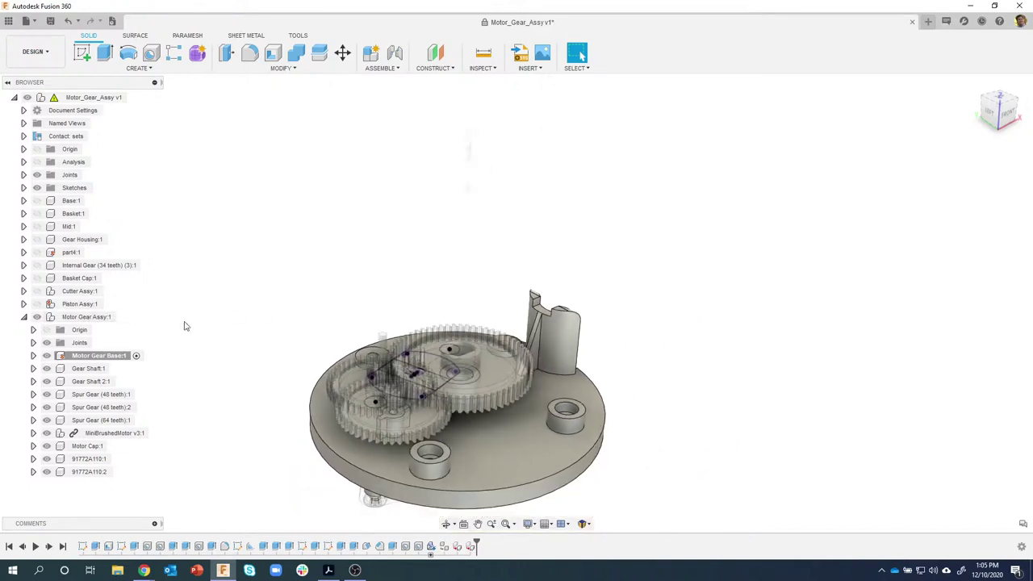
click(92, 319)
right_click(89, 320)
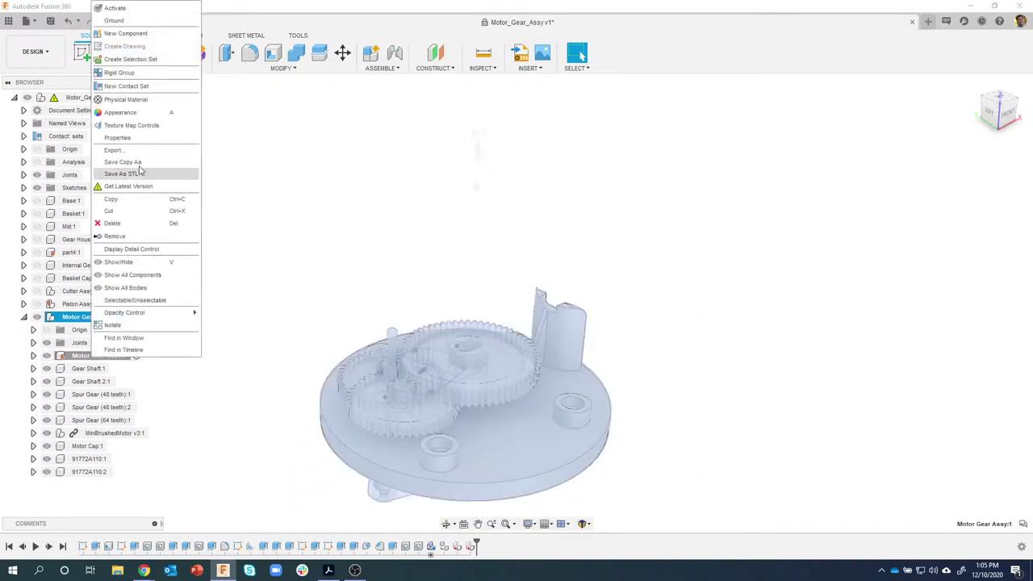
click(125, 33)
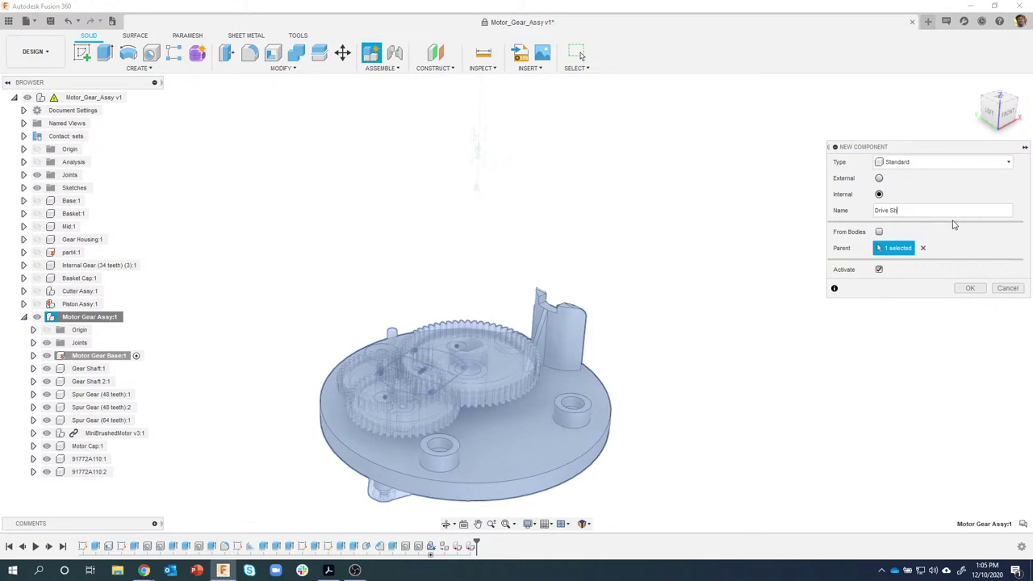
click(977, 287)
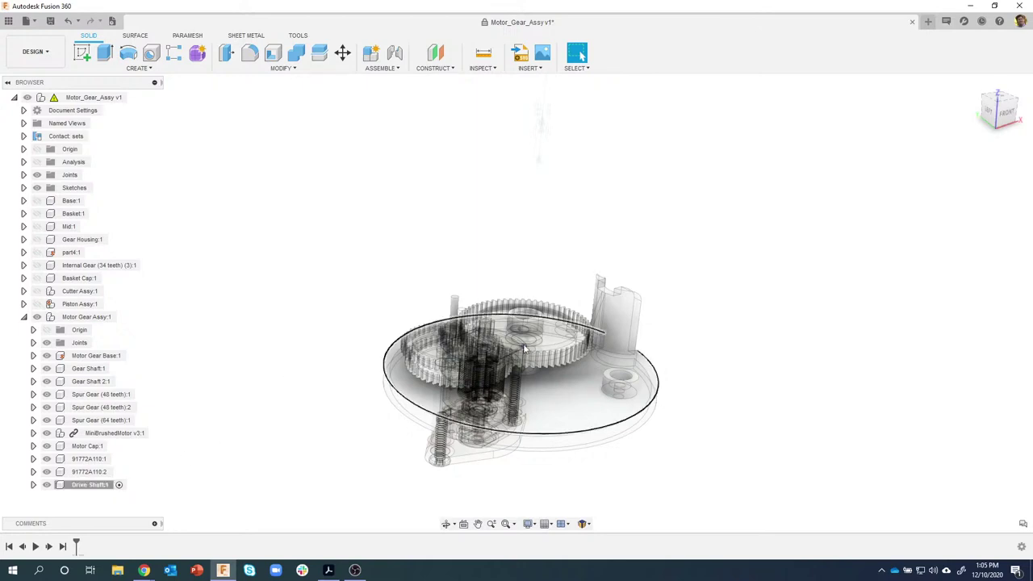
Show the Cutter Assy together with the motor gear assembly as reference for the Drive Shaft at the large gear's hub
shift+middle_drag(451, 316, 452, 355)
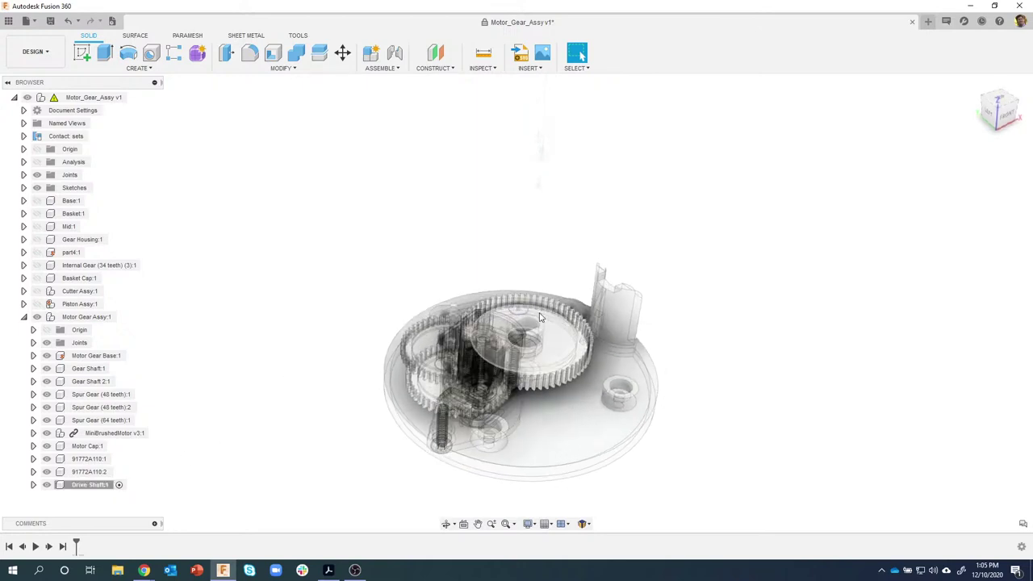
click(37, 291)
mouse_move(393, 258)
shift+middle_down()
mouse_move(581, 162)
mouse_move(686, 178)
mouse_move(669, 180)
mouse_move(485, 376)
mouse_move(553, 369)
mouse_move(576, 379)
mouse_move(565, 372)
shift+middle_up()
scroll(485, 376, up, 3)
scroll(484, 375, up, 3)
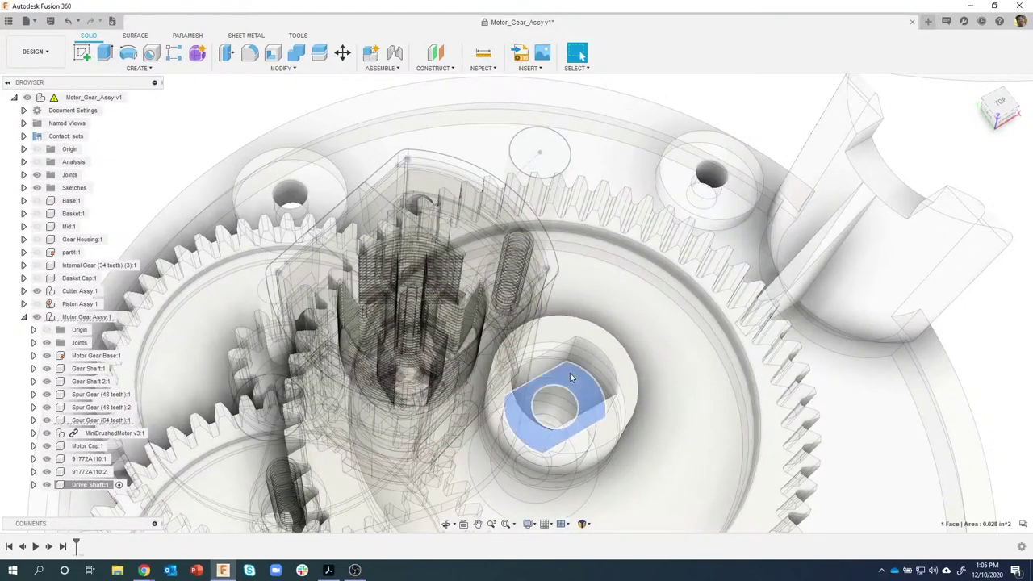
Sketch a circle about 0.250 in in diameter on the recessed flat-sided face in the large gear's hub, centred on the bore
right_click(570, 376)
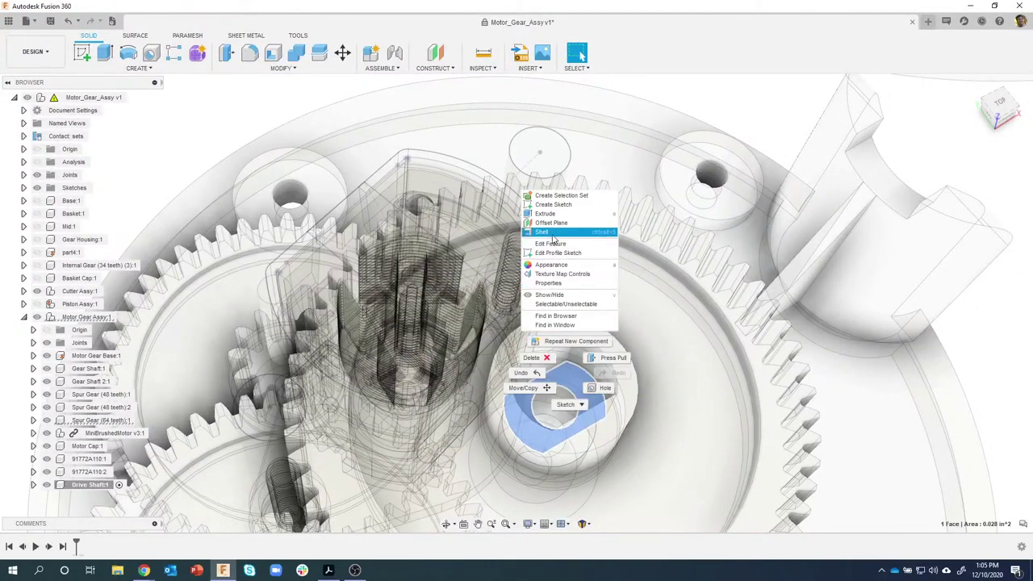
click(555, 204)
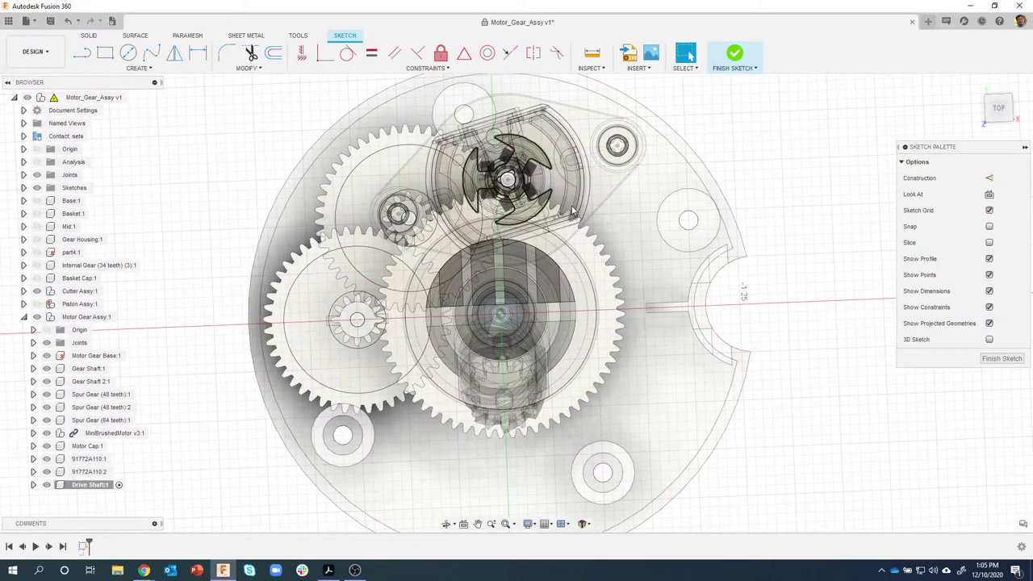
click(133, 57)
shift+middle_drag(484, 269, 510, 321)
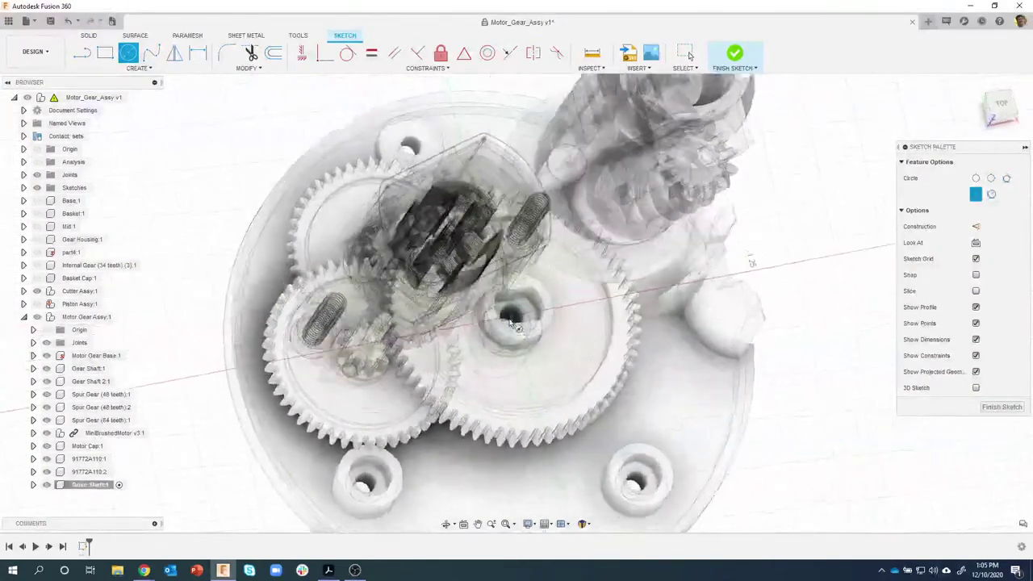
scroll(510, 323, up, 10)
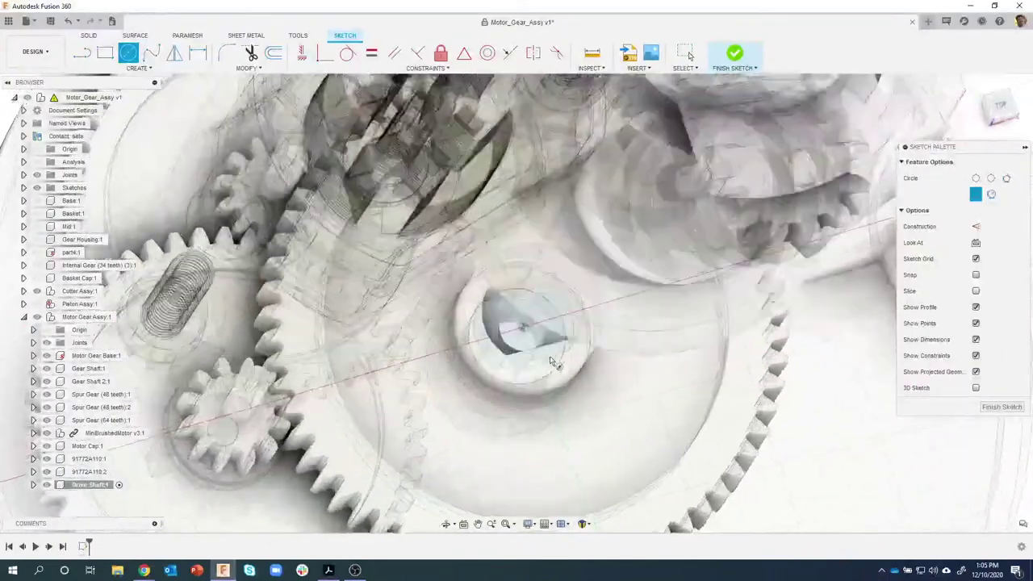
shift+middle_drag(550, 360, 571, 349)
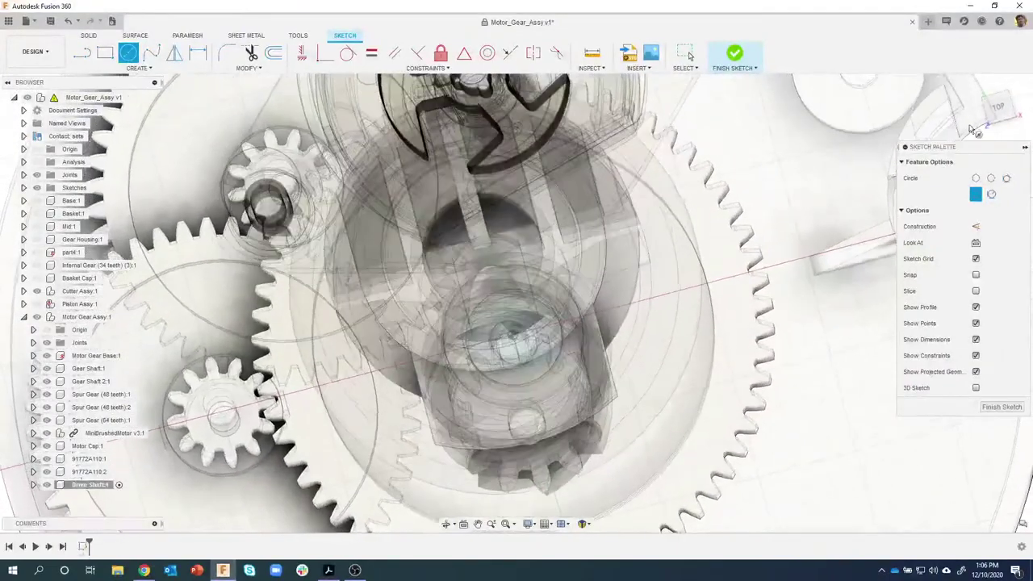
click(996, 110)
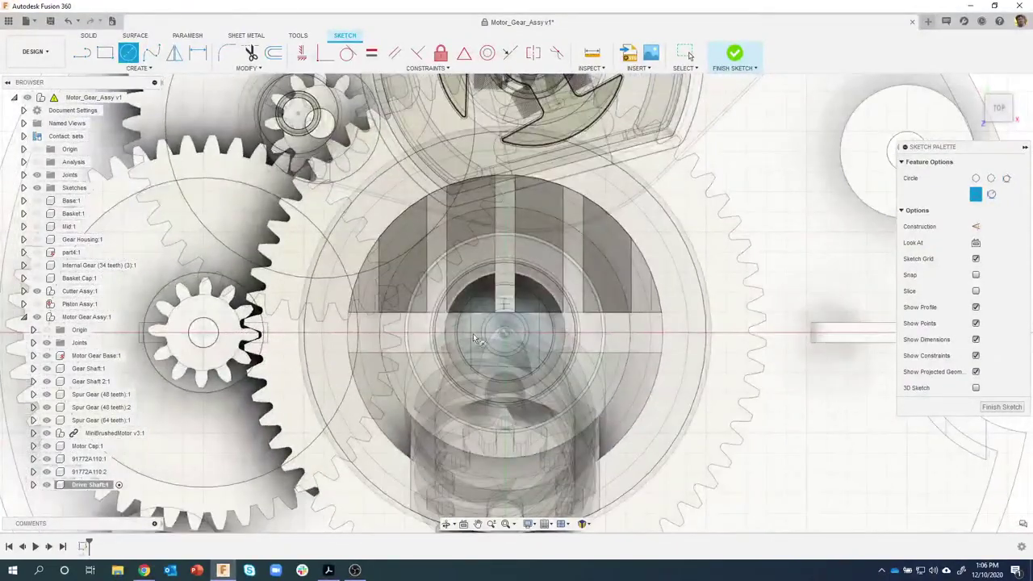
shift+middle_drag(515, 354, 524, 323)
scroll(520, 322, up, 2)
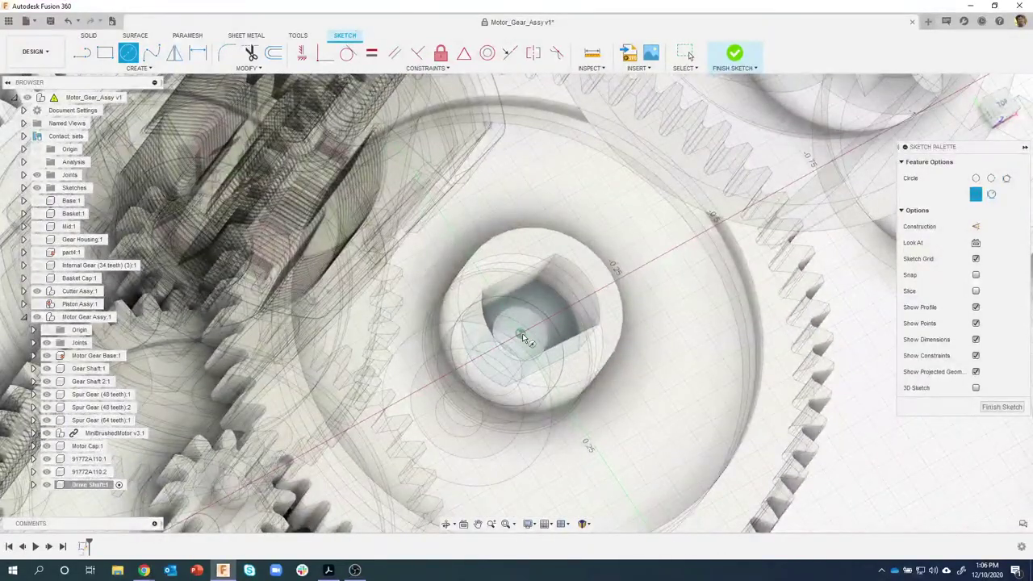
click(519, 333)
shift+middle_drag(557, 322, 540, 286)
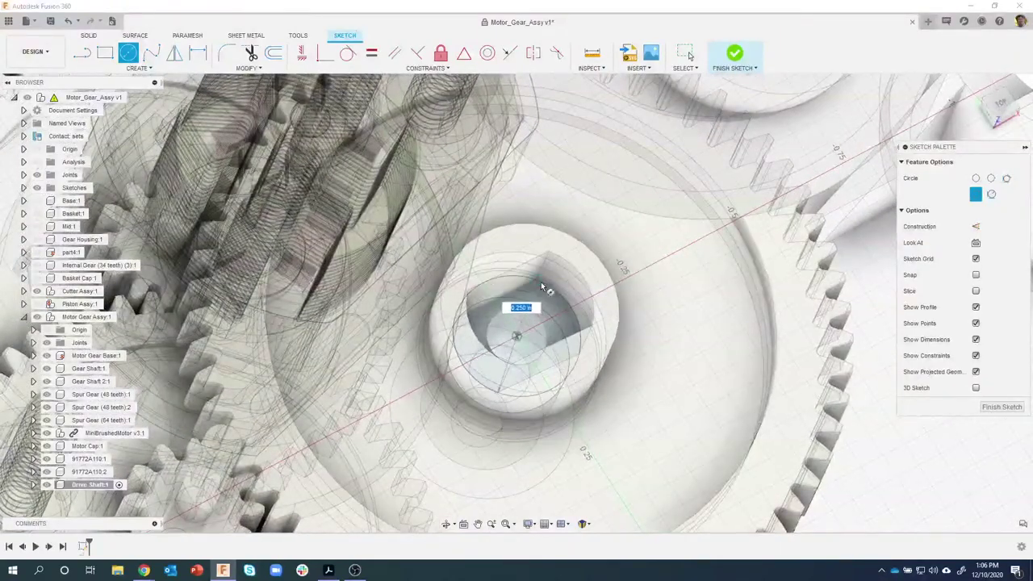
scroll(540, 287, up, 5)
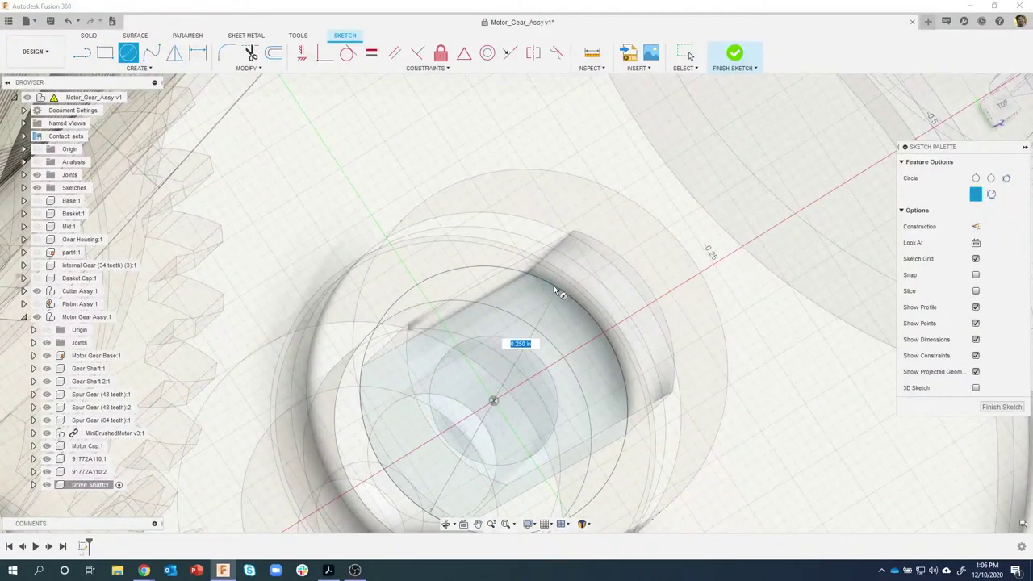
click(530, 282)
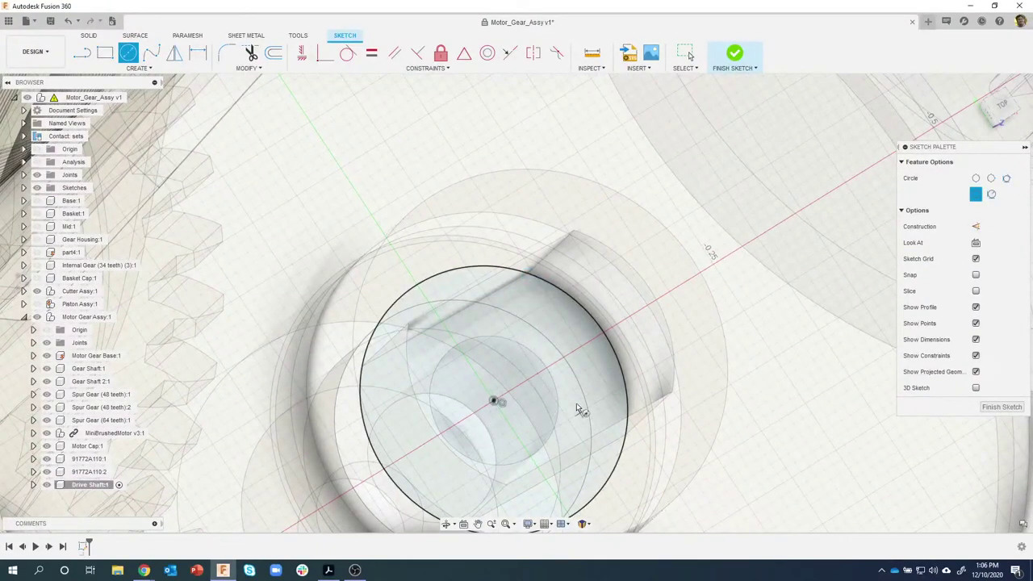
scroll(573, 409, down, 4)
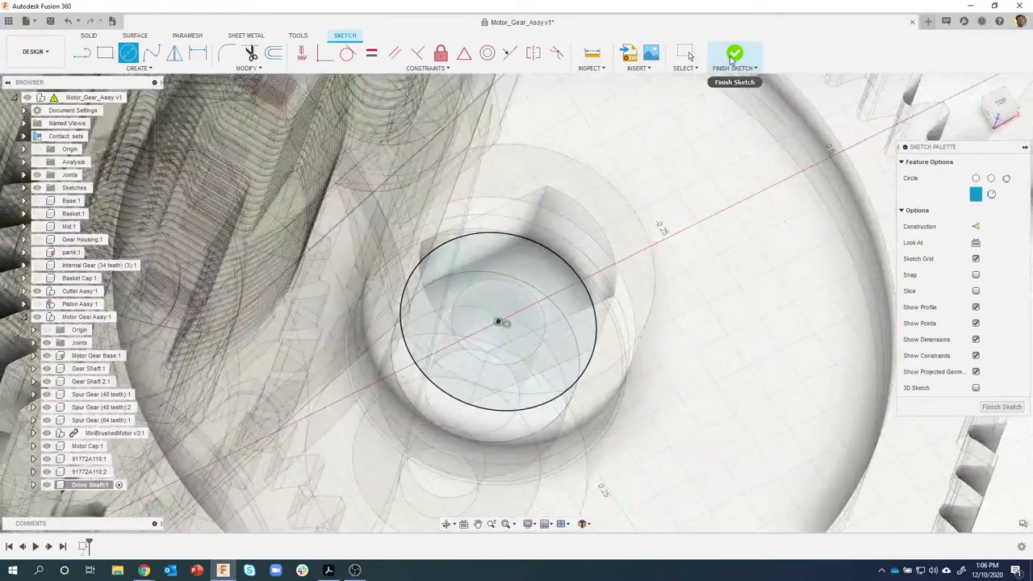
click(730, 57)
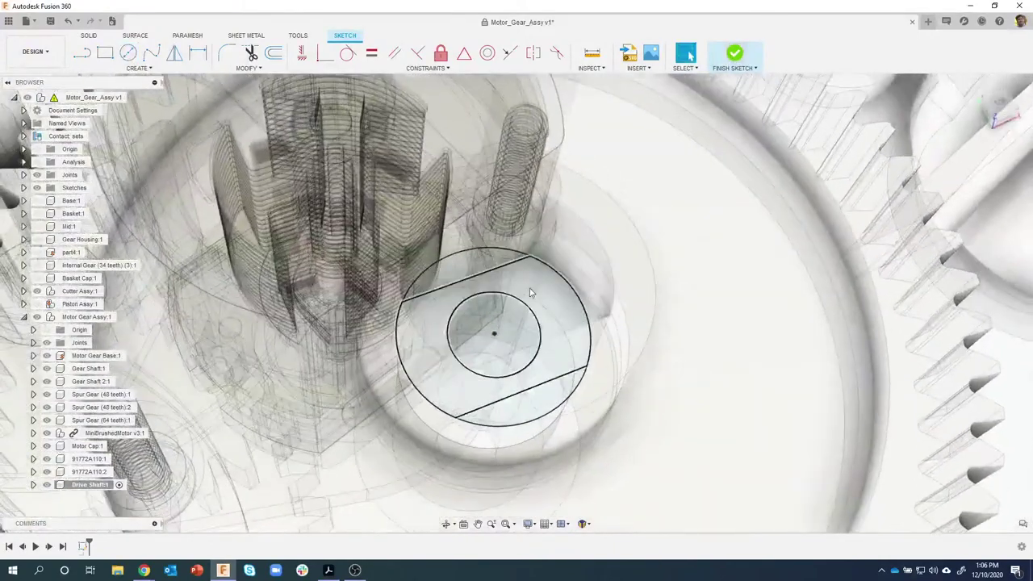
Extrude all four profiles within the circle as a new body up to the inner end face of the cutter's drive socket
click(541, 293)
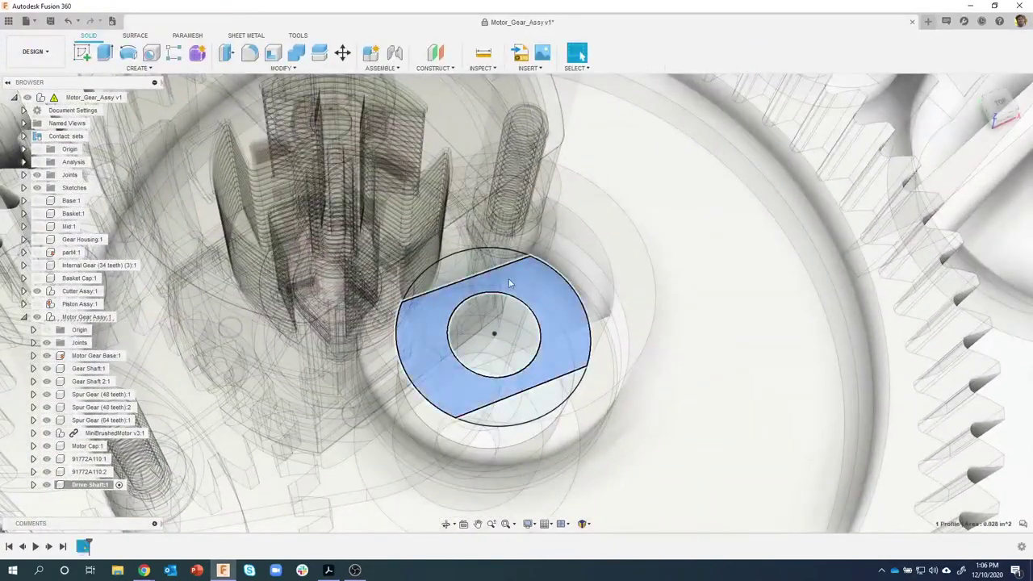
click(462, 274)
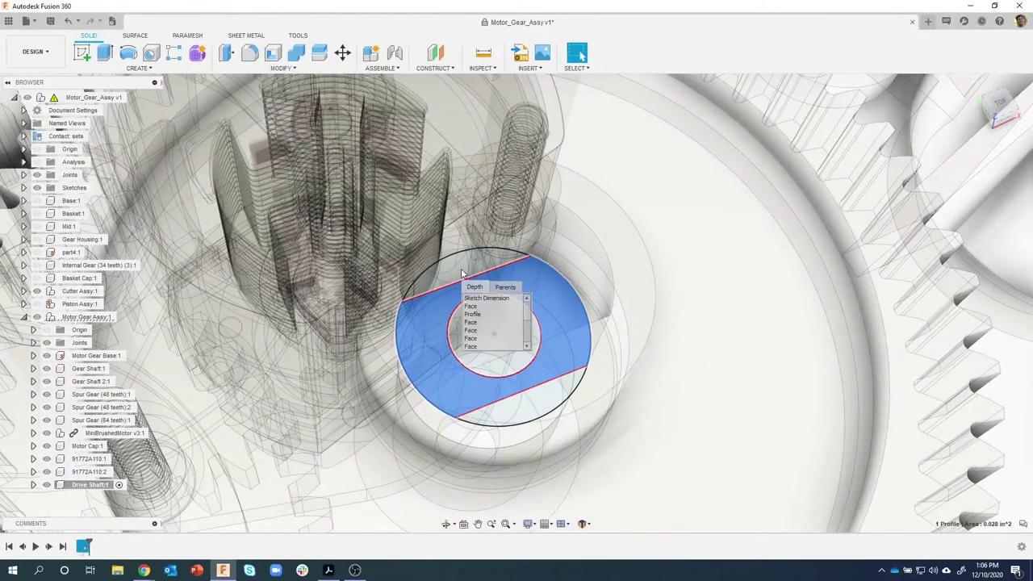
click(472, 314)
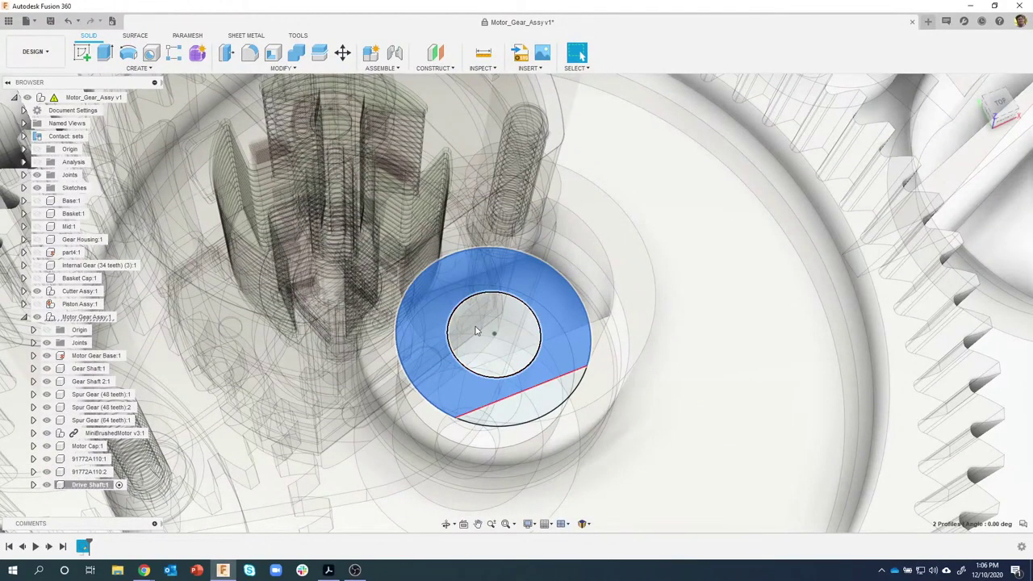
click(476, 331)
click(523, 411)
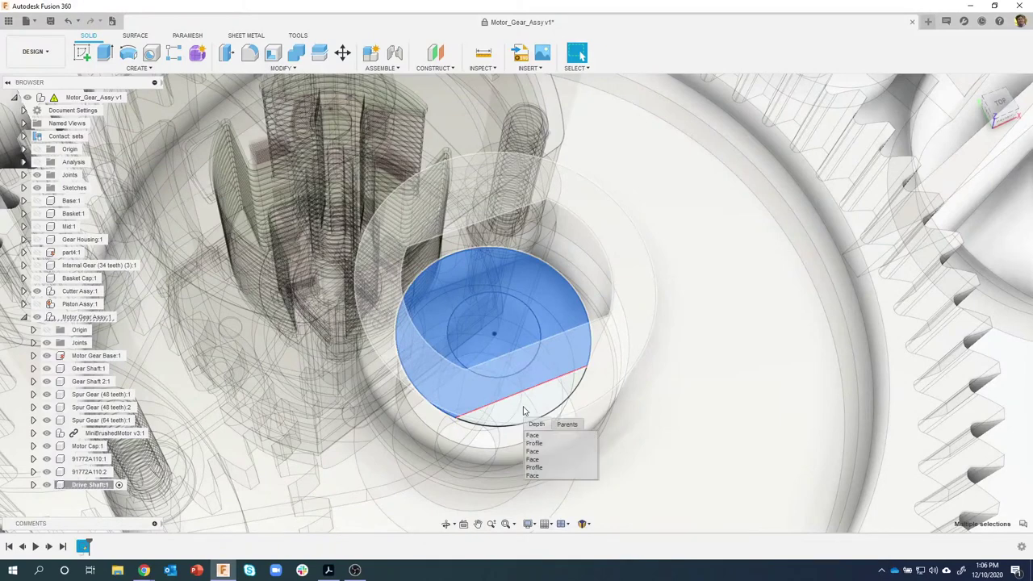
click(534, 445)
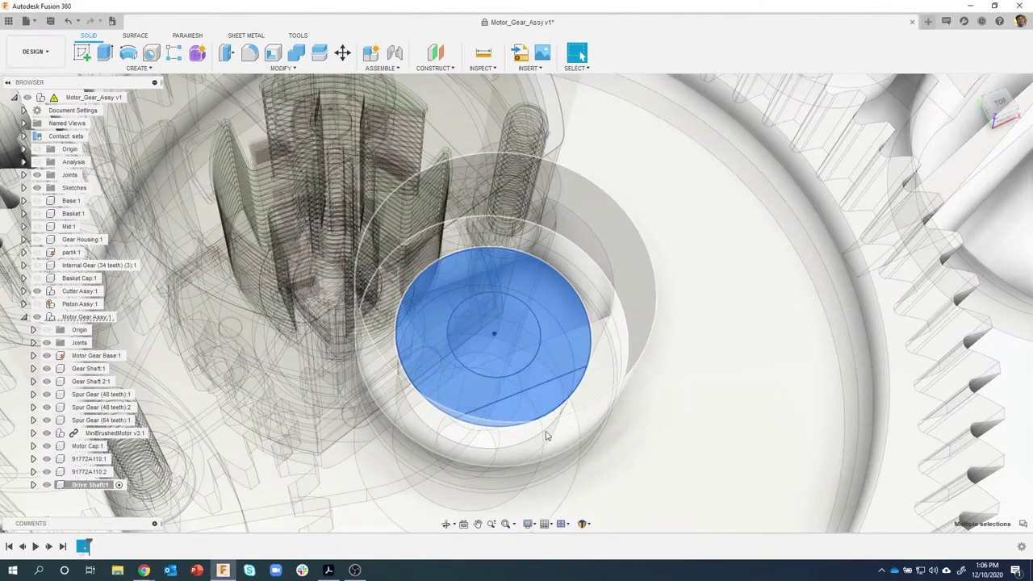
right_click(544, 293)
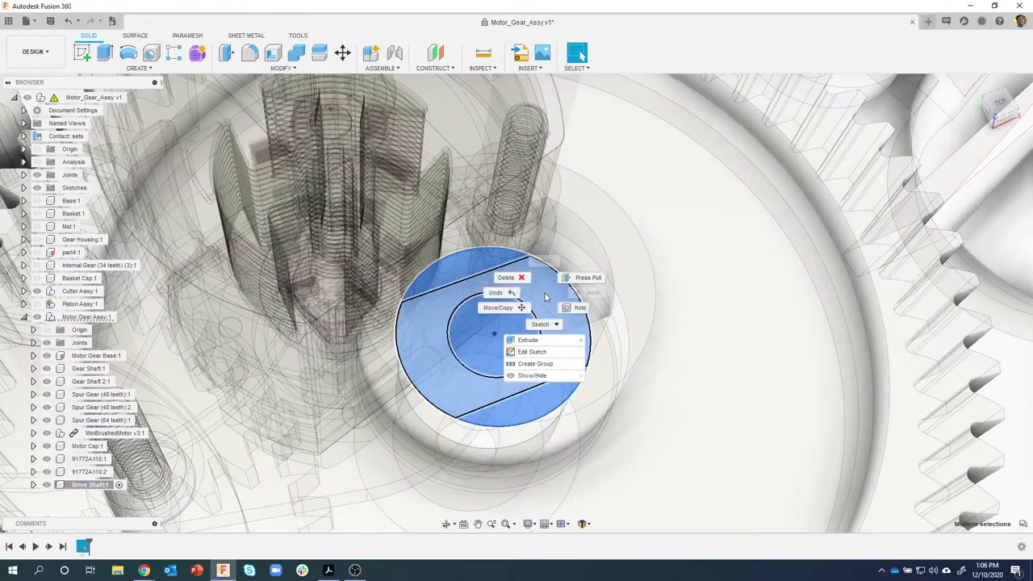
click(531, 342)
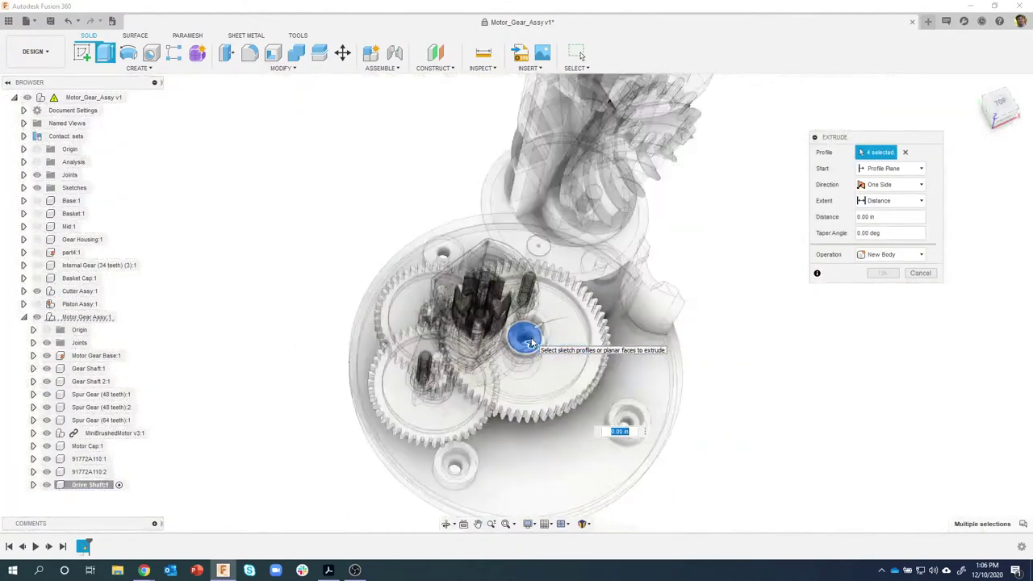
click(900, 203)
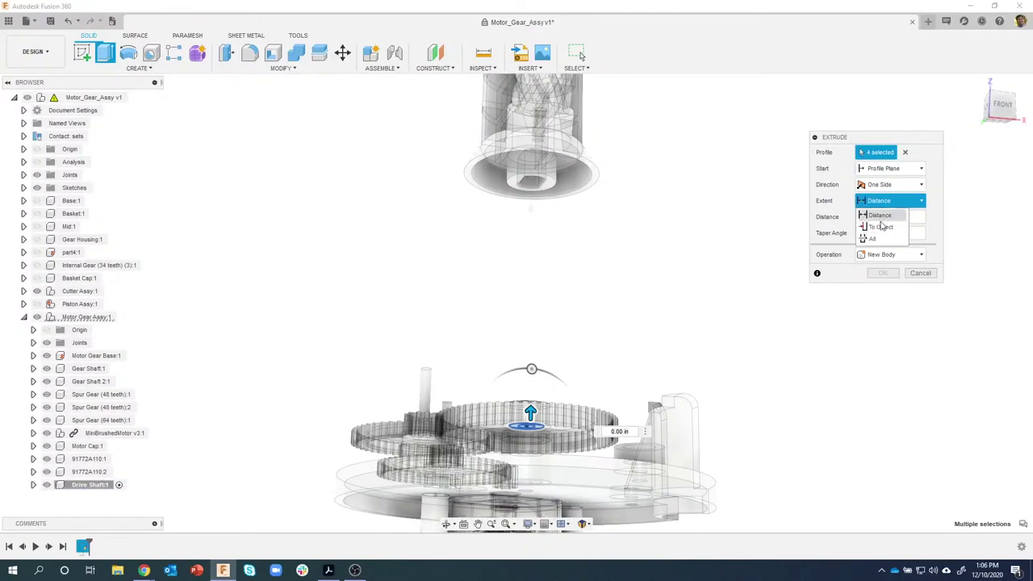
click(881, 227)
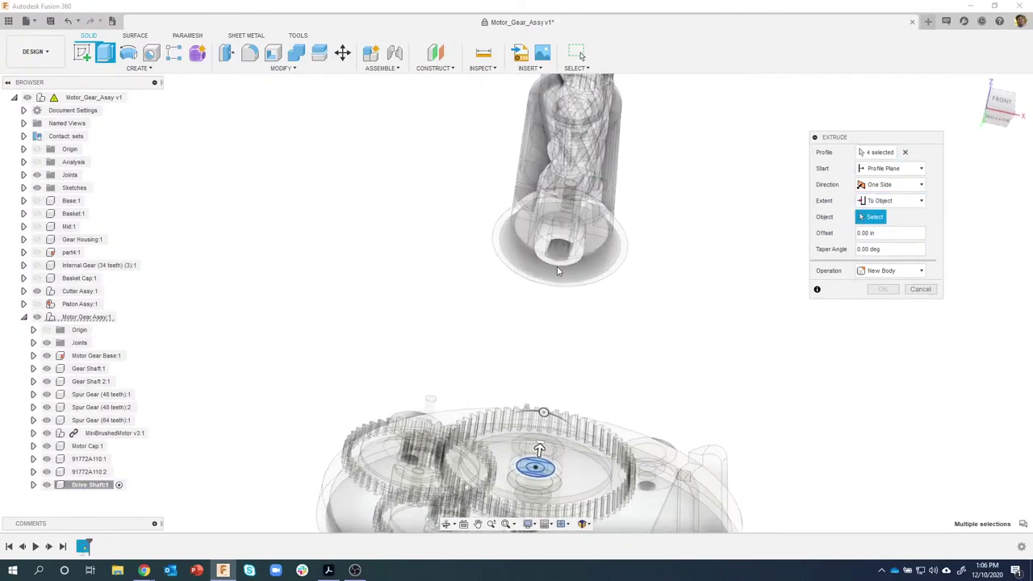
scroll(576, 290, up, 5)
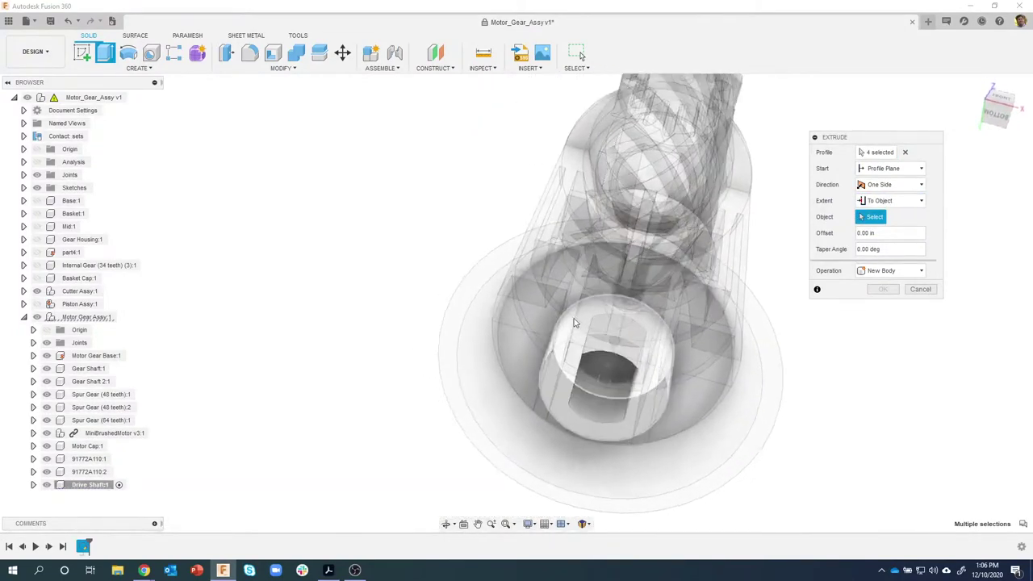
click(603, 372)
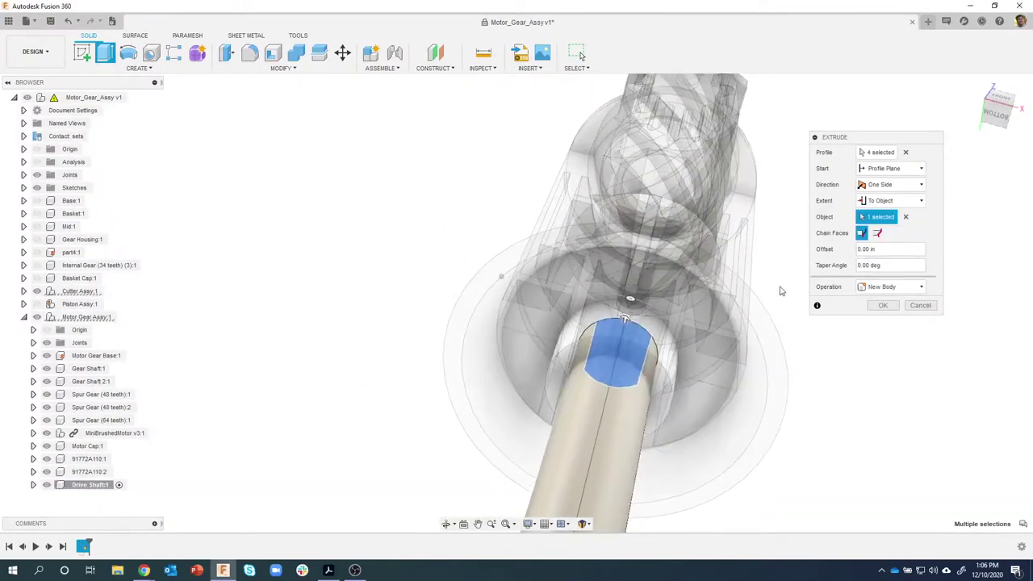
scroll(688, 344, down, 4)
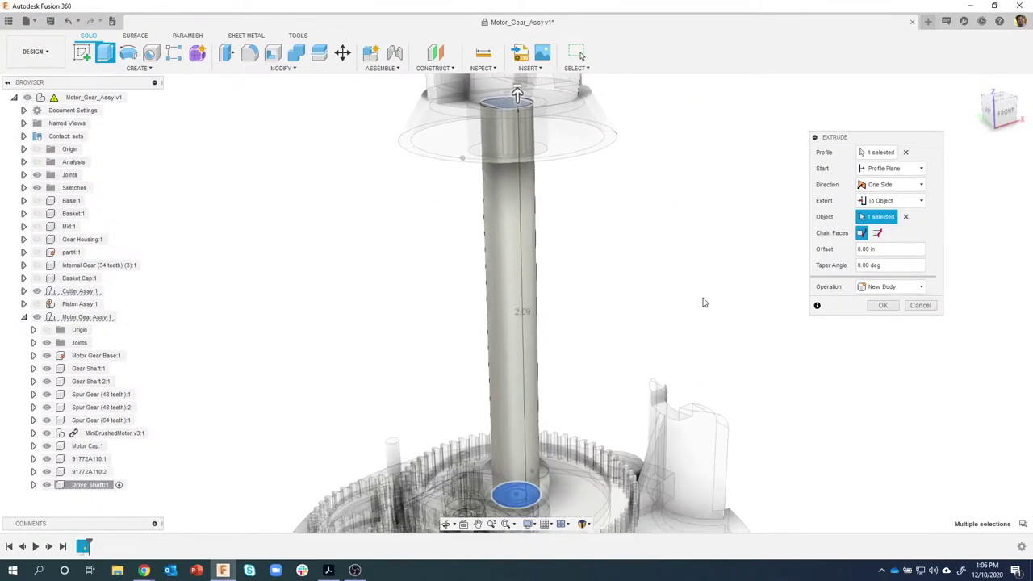
shift+middle_drag(703, 260, 500, 123)
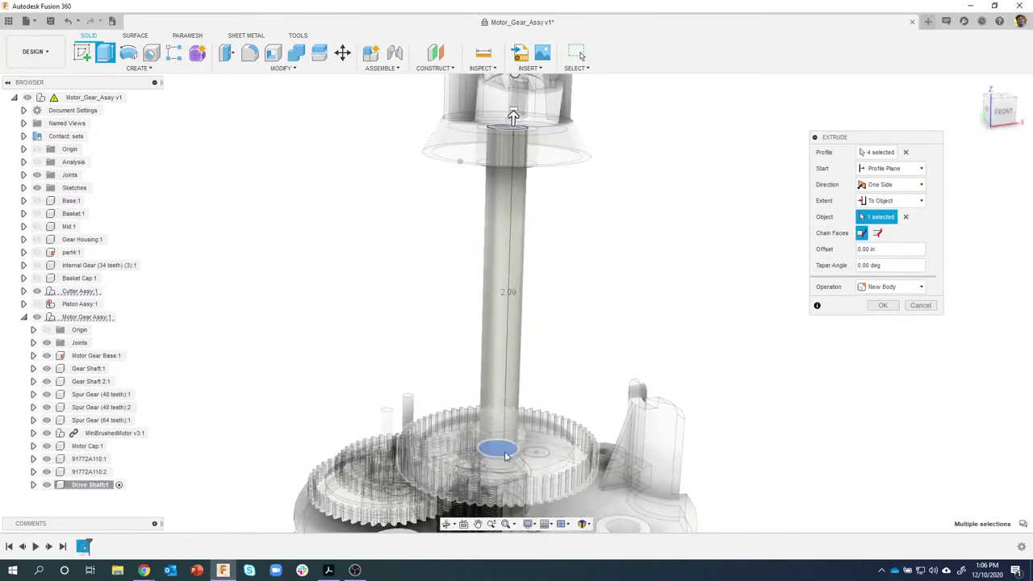
shift+middle_drag(510, 477, 513, 489)
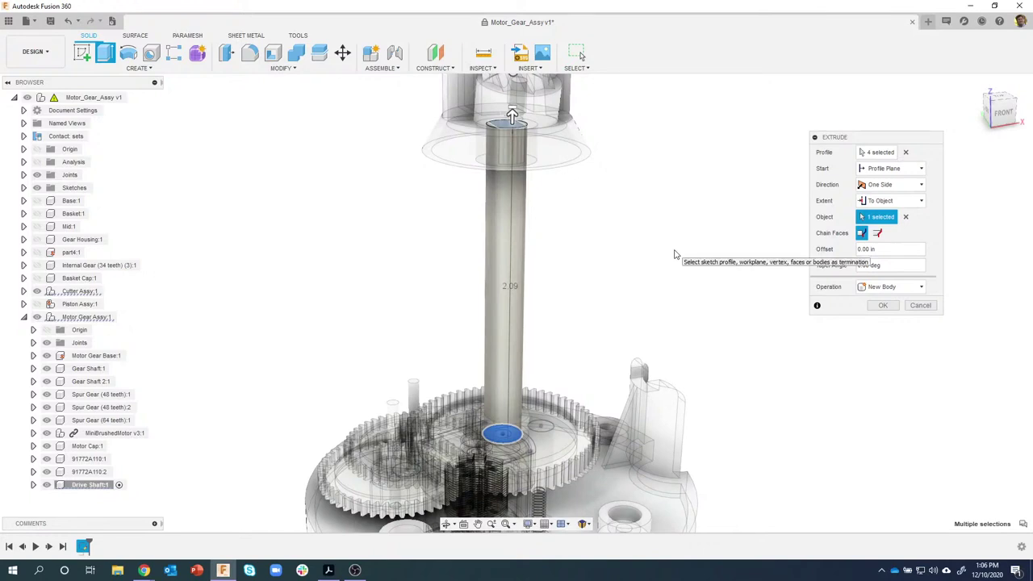
click(879, 306)
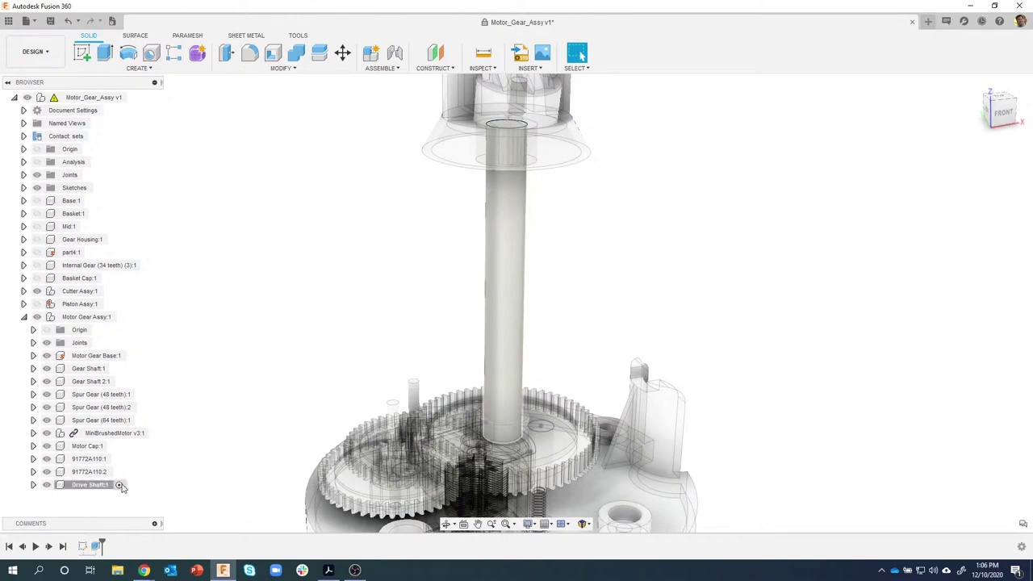
Set up a Combine with the Drive Shaft body as target, the 64-tooth spur gear as tool body and the Cut operation
mouse_move(516, 420)
shift+middle_down()
mouse_move(519, 401)
mouse_move(500, 411)
shift+middle_up()
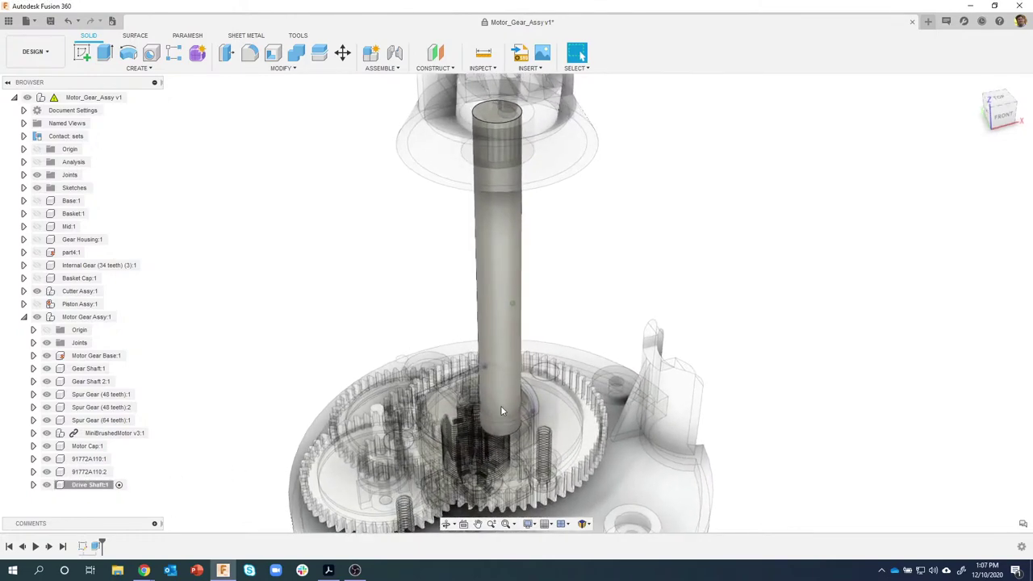
scroll(521, 416, up, 5)
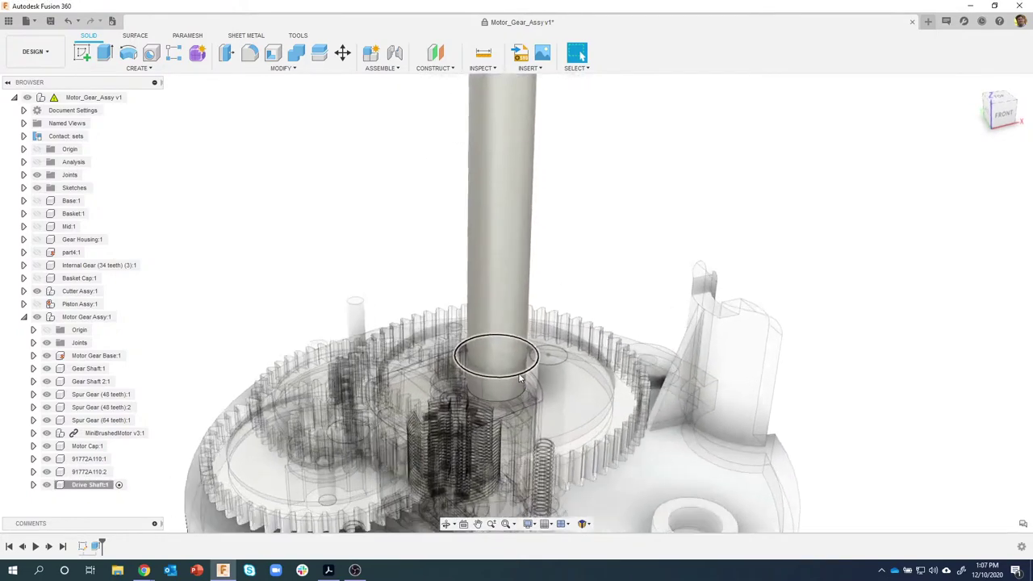
click(296, 55)
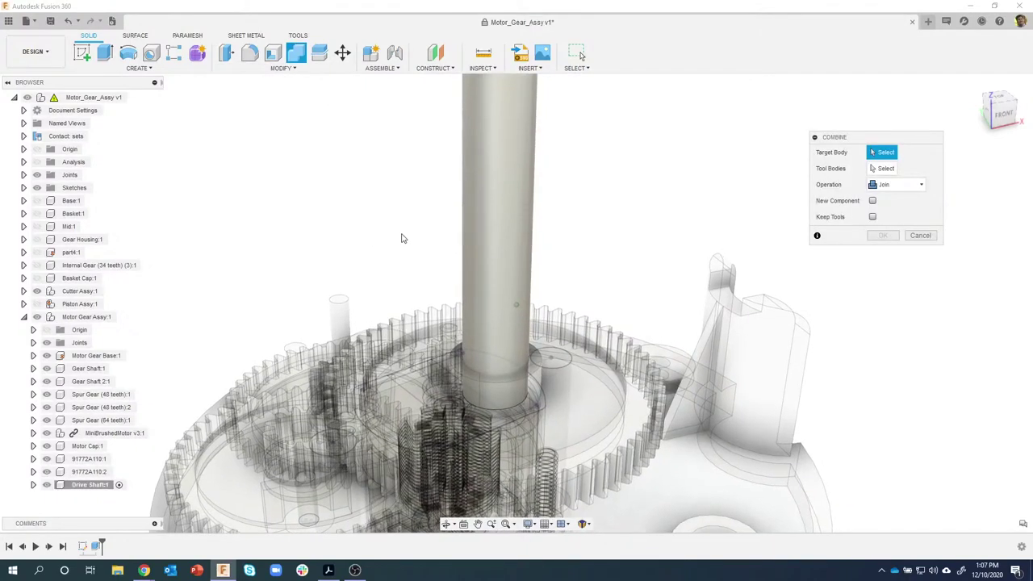
click(489, 197)
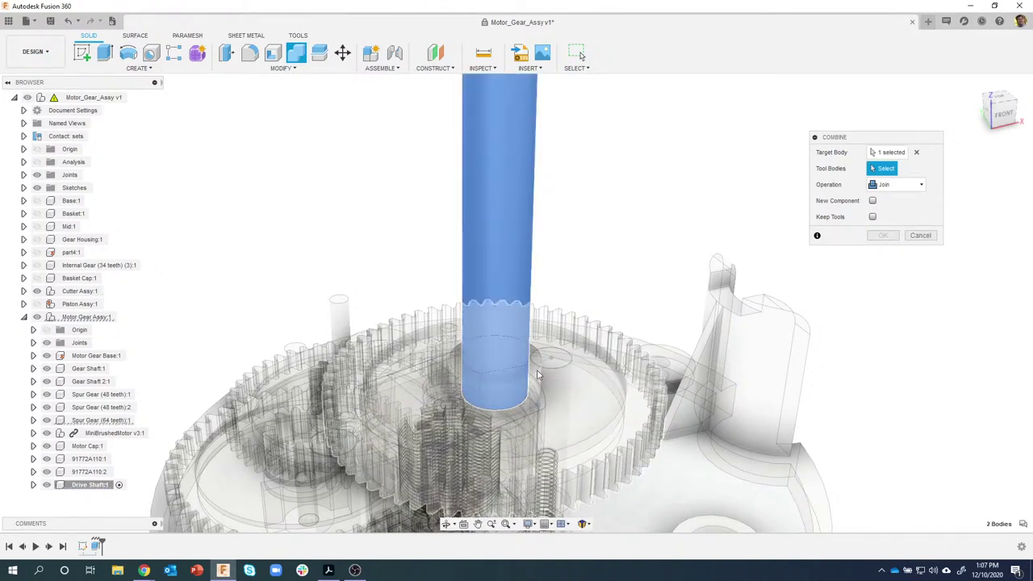
click(537, 370)
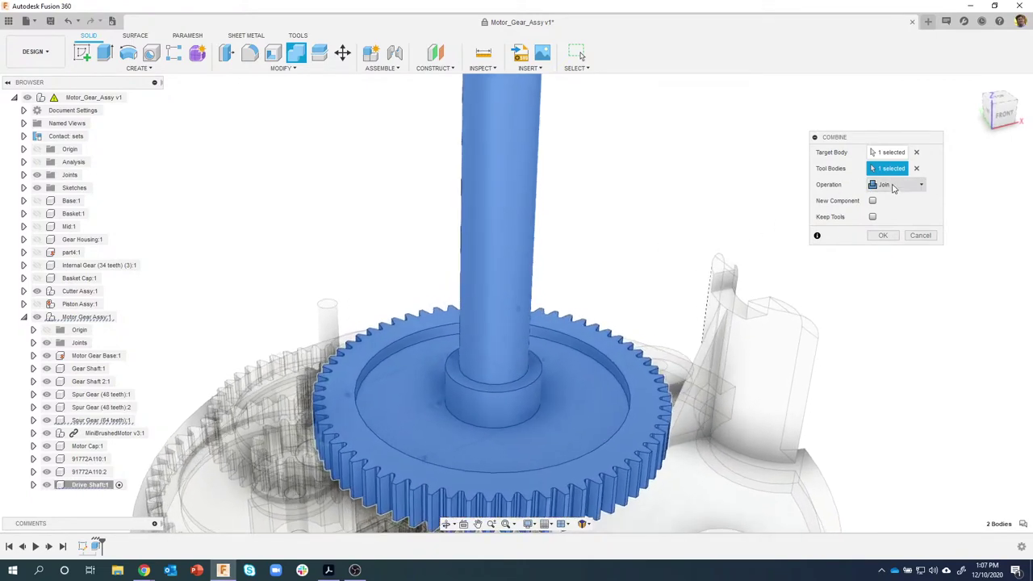
click(893, 188)
click(888, 212)
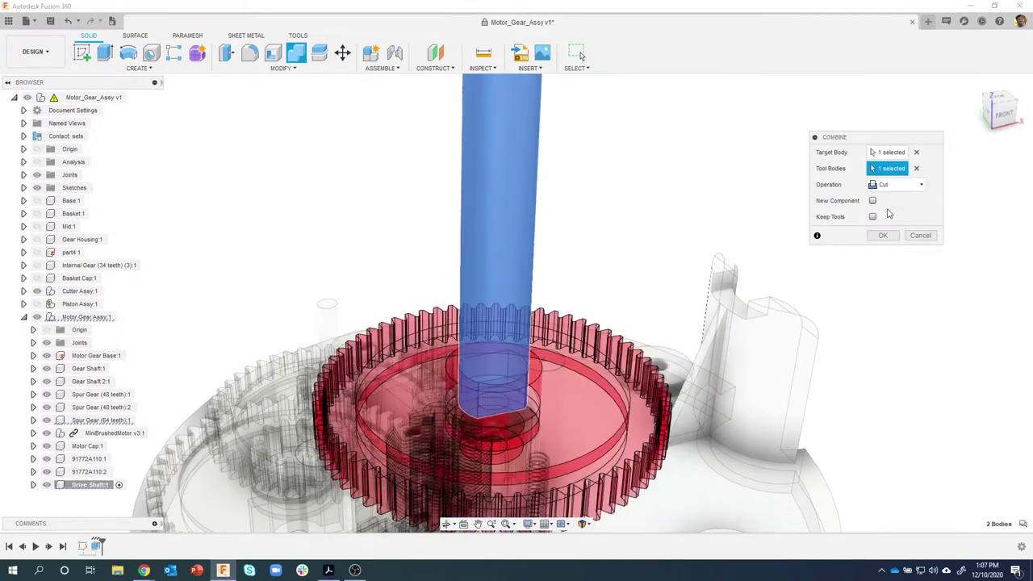
Add the cutter body as a second tool, enable Keep Tools, and cut both shaft ends to match their sockets
shift+middle_drag(585, 243, 323, 373)
scroll(507, 392, up, 3)
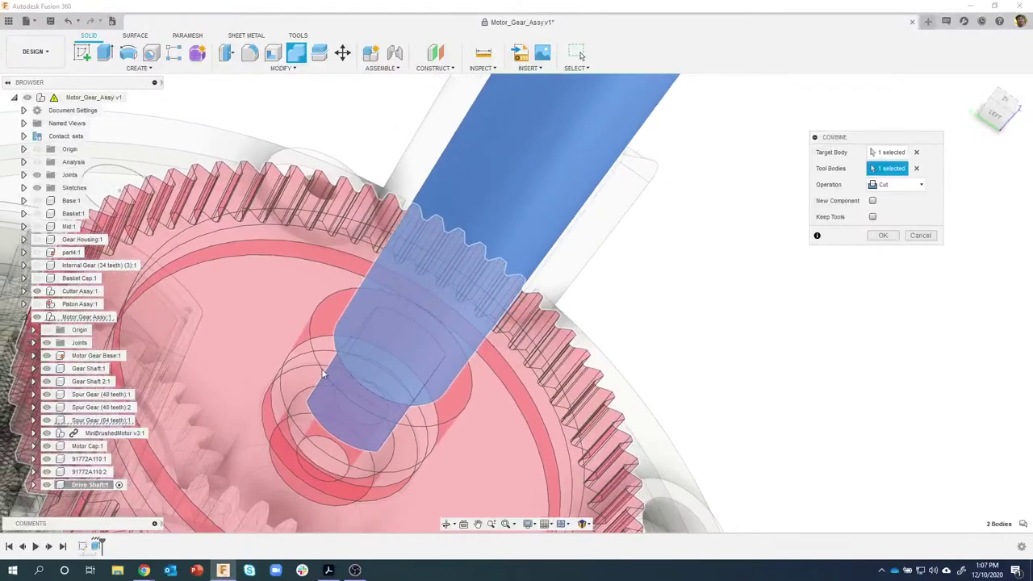
shift+middle_drag(406, 421, 436, 446)
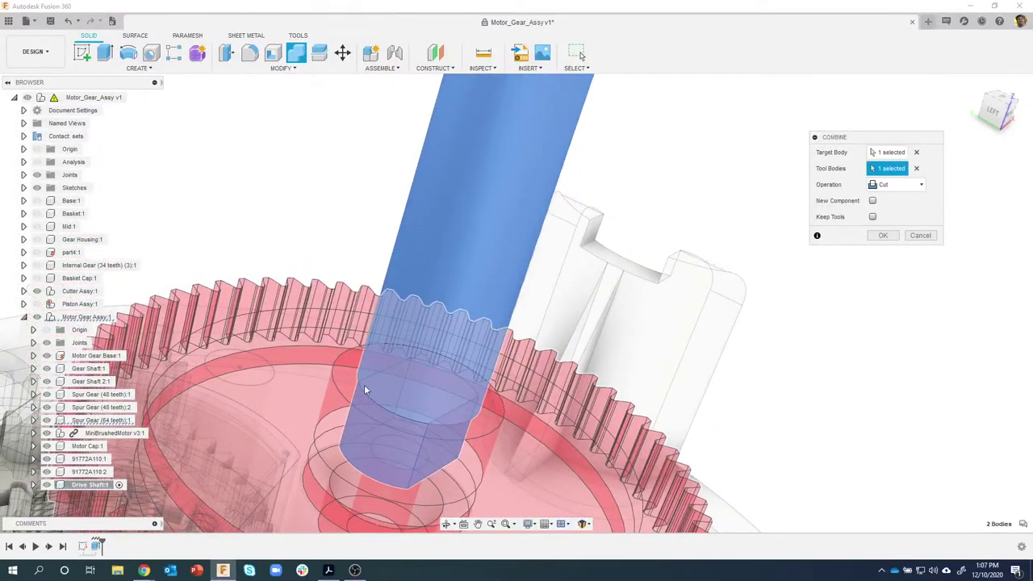
shift+middle_drag(434, 418, 728, 330)
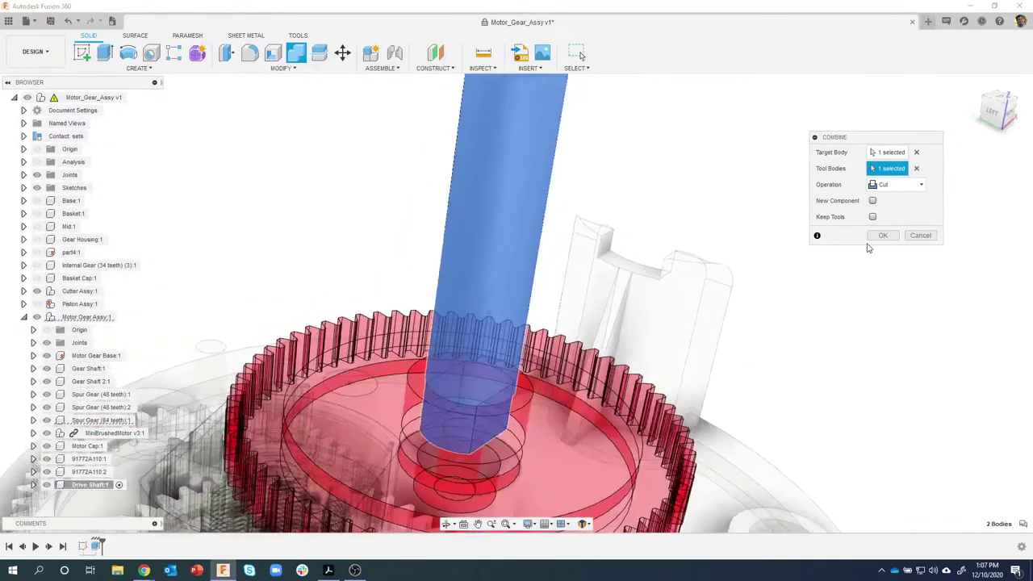
scroll(823, 322, down, 5)
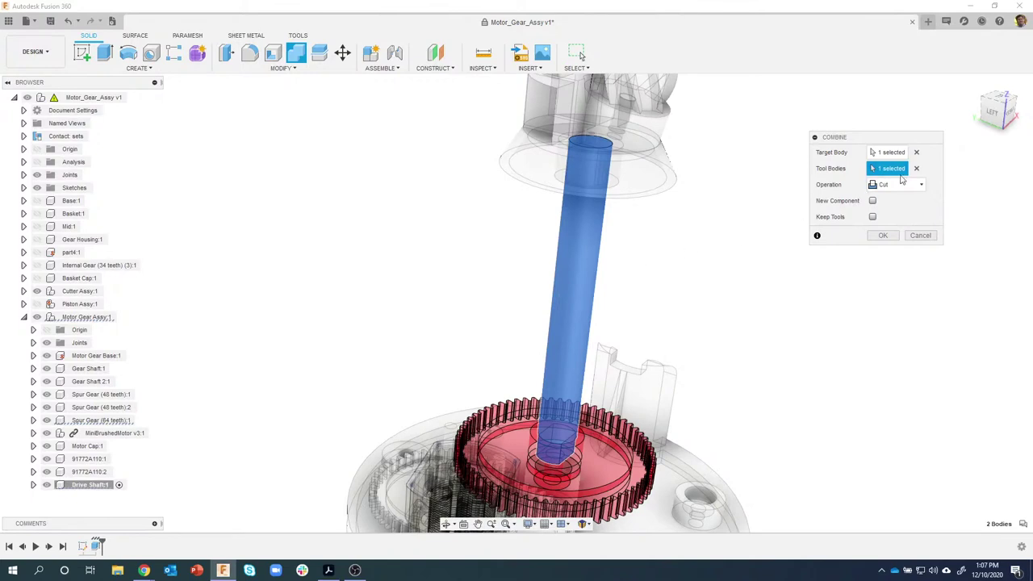
click(649, 171)
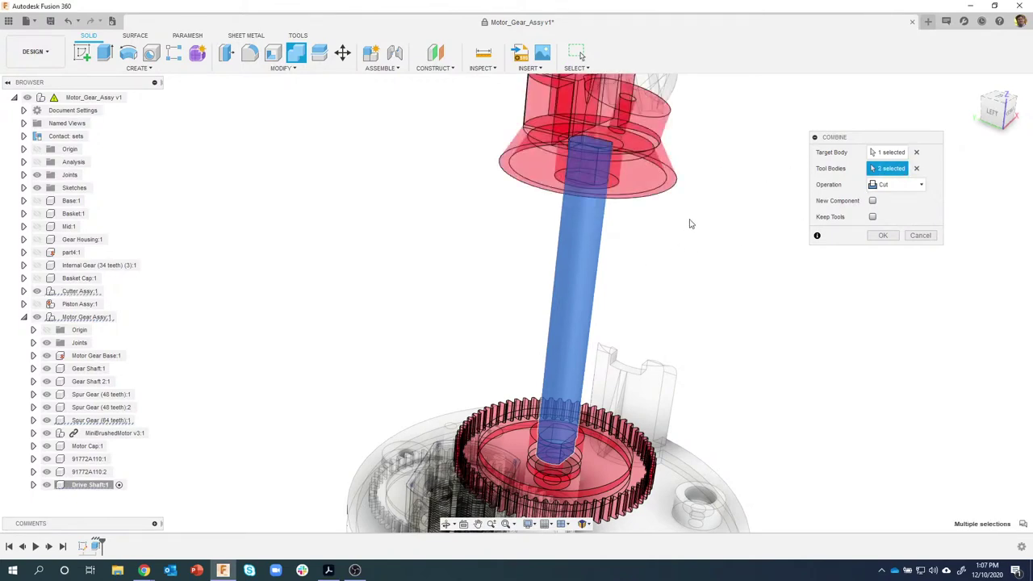
shift+middle_drag(626, 398, 590, 462)
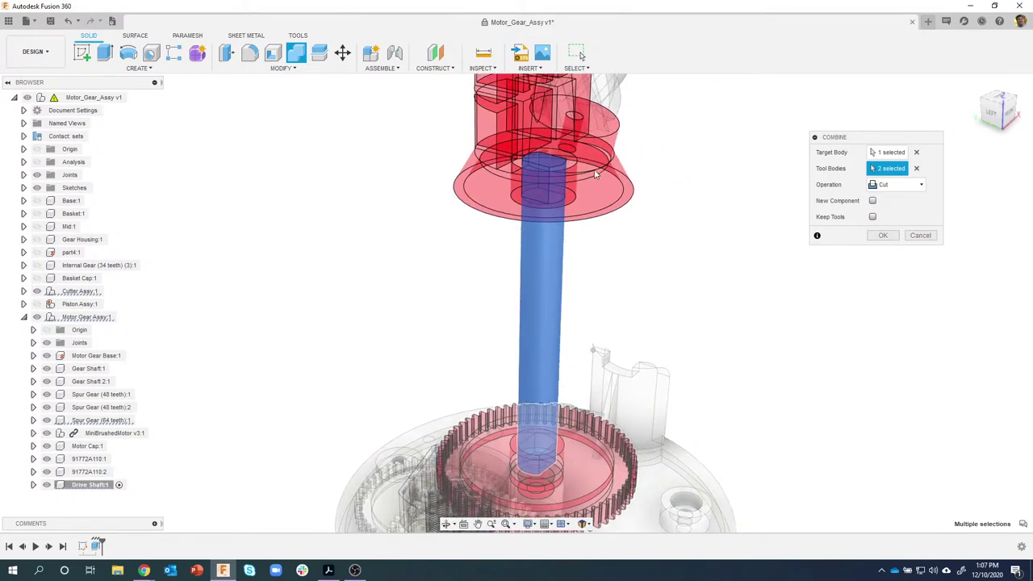
scroll(786, 224, down, 1)
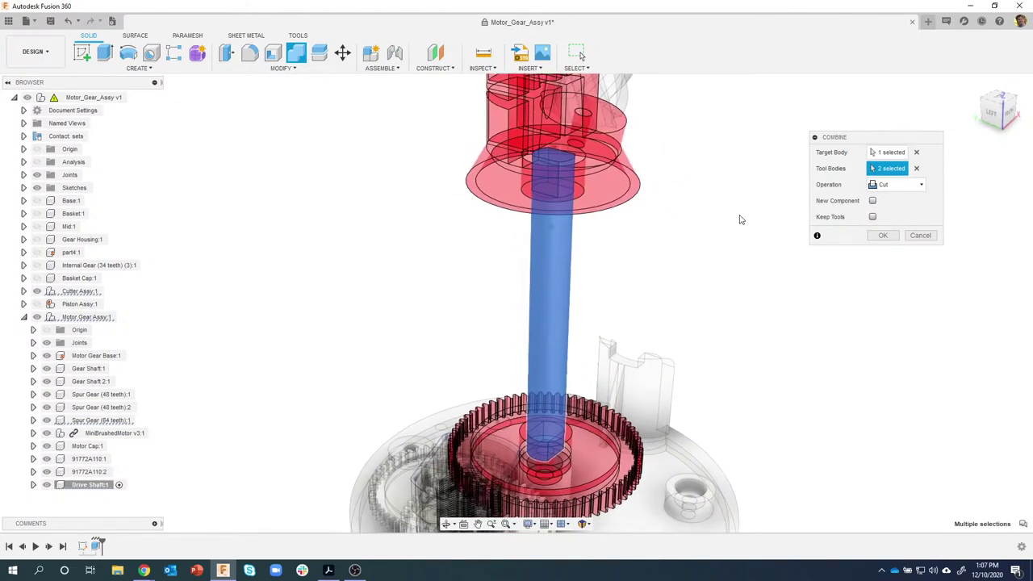
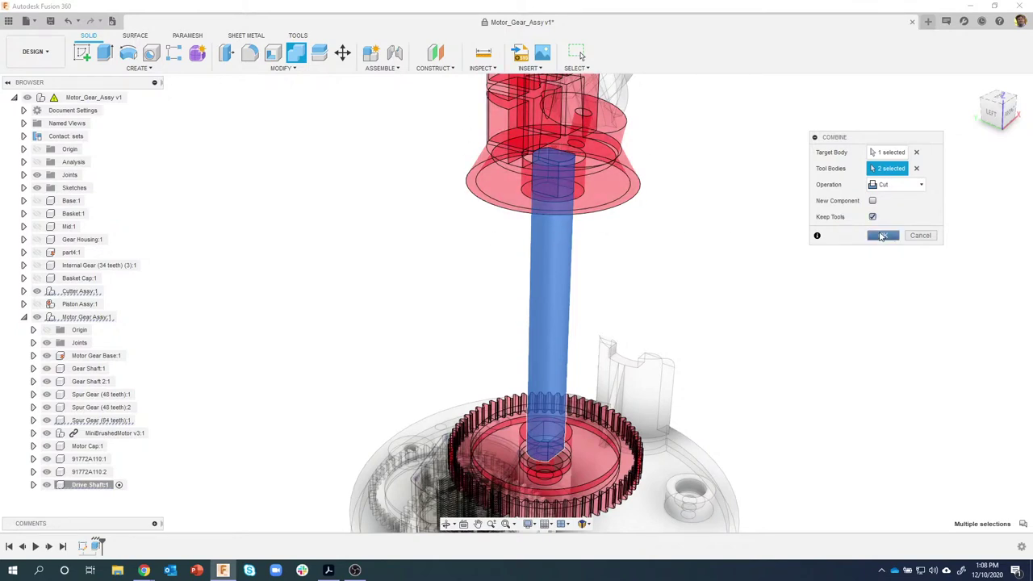
click(880, 236)
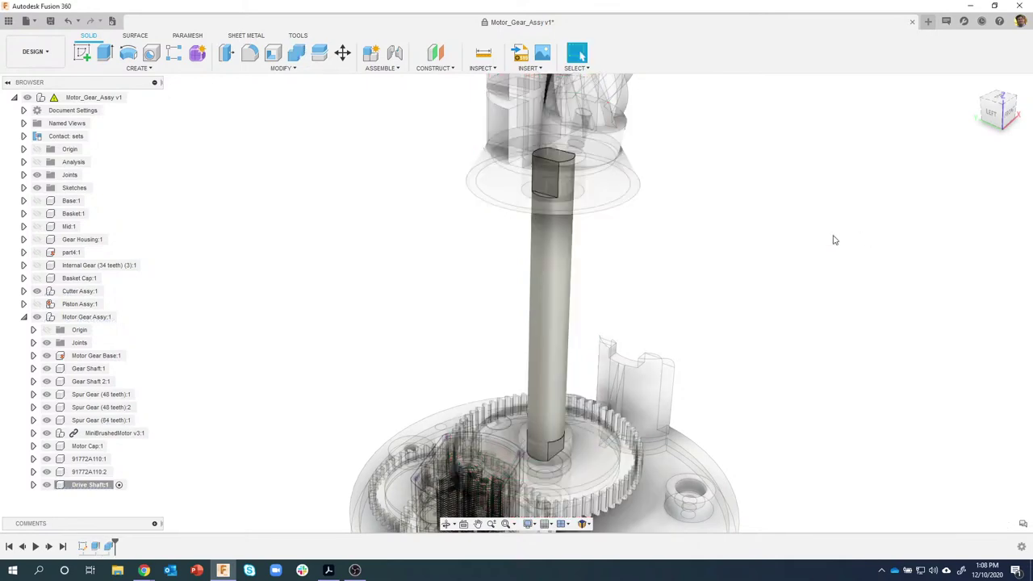
Activate the Motor Gear Assy component
shift+middle_drag(734, 253, 599, 264)
shift+middle_drag(644, 235, 780, 263)
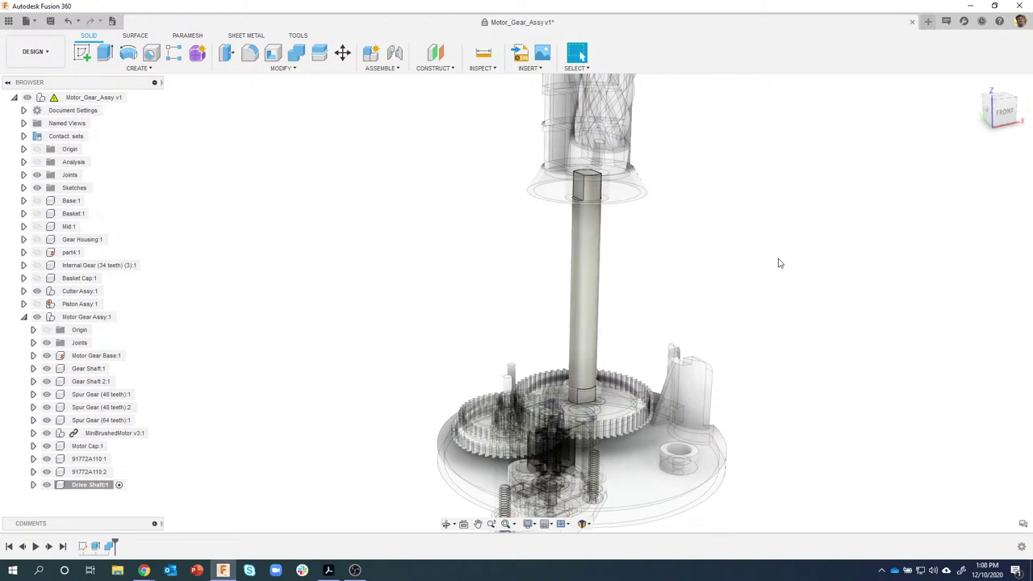
click(125, 319)
click(331, 287)
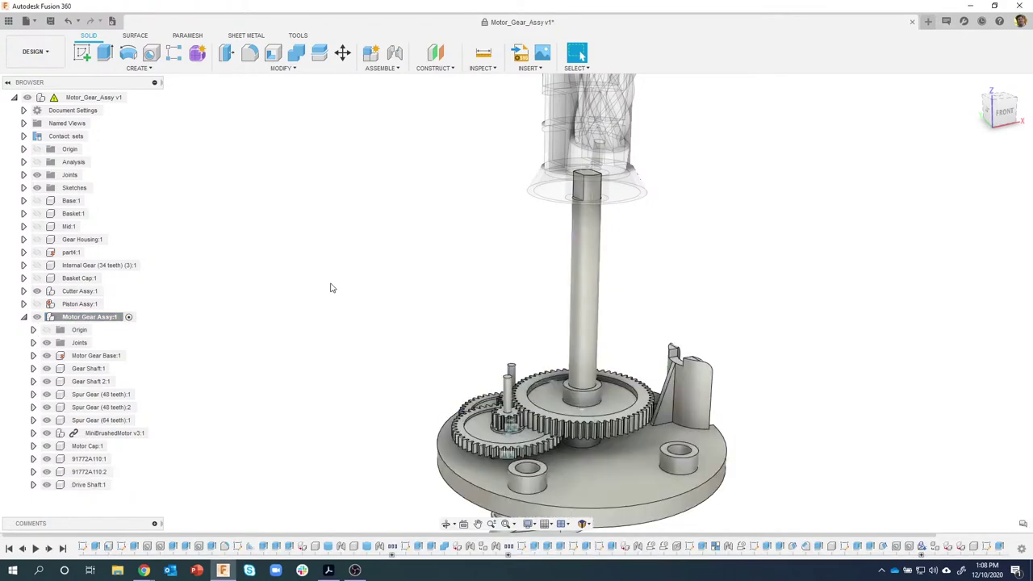
Create a rigid as-built joint between the 64-tooth spur gear and the Drive Shaft
shift+middle_drag(382, 283, 255, 364)
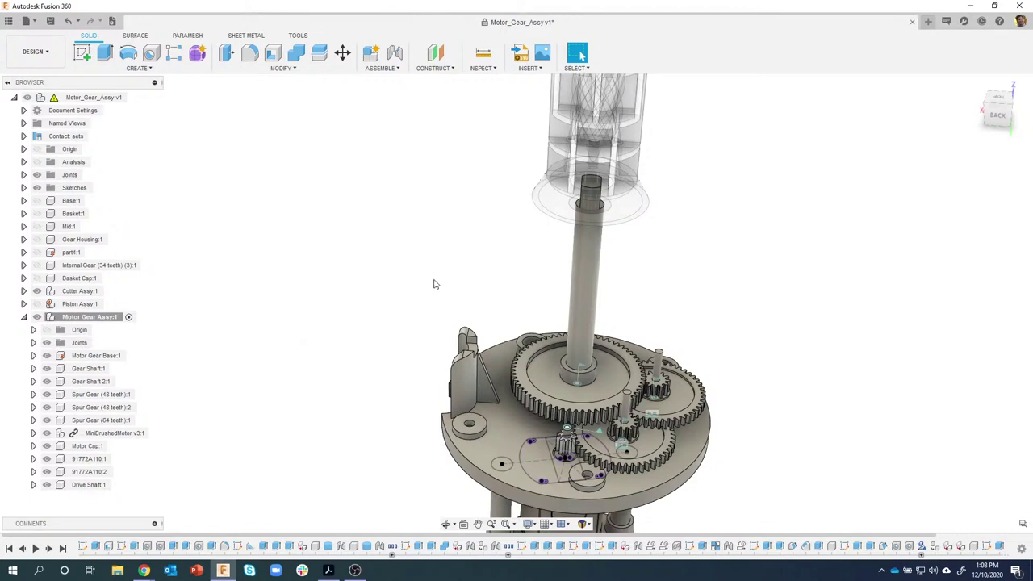
shift+middle_drag(638, 309, 590, 274)
click(586, 287)
click(404, 226)
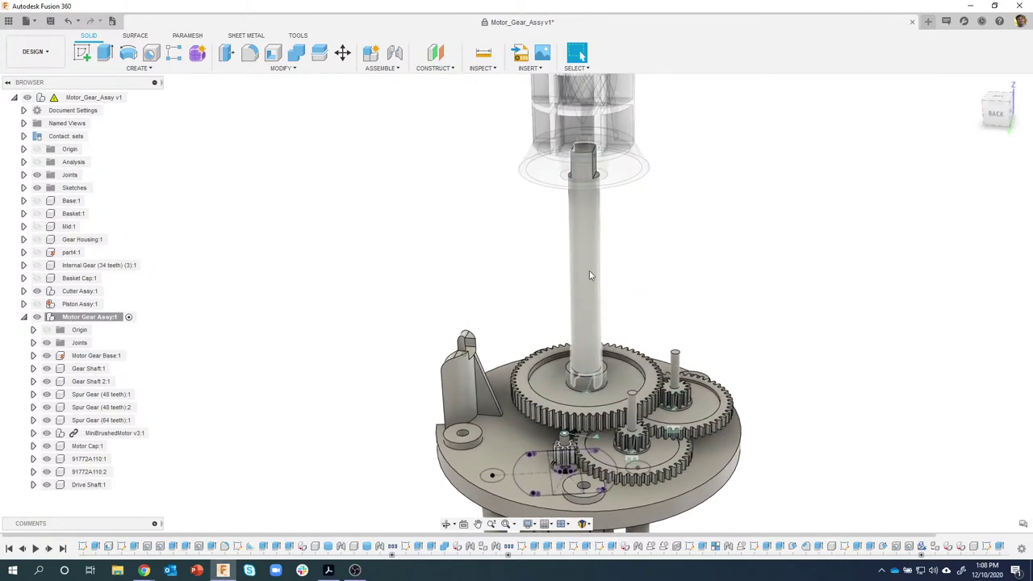
shift+middle_drag(449, 248, 435, 260)
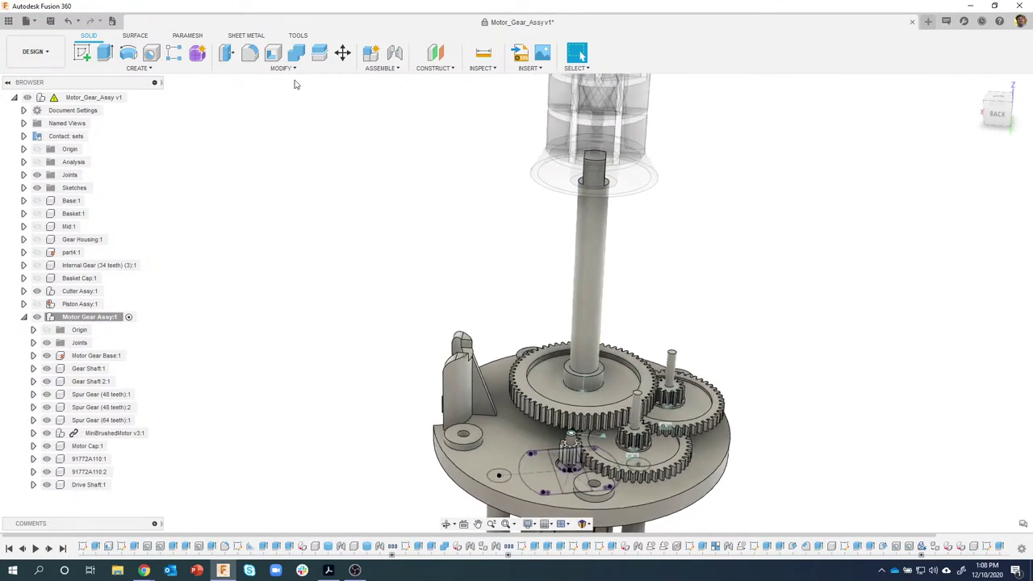
click(388, 69)
click(389, 106)
click(577, 367)
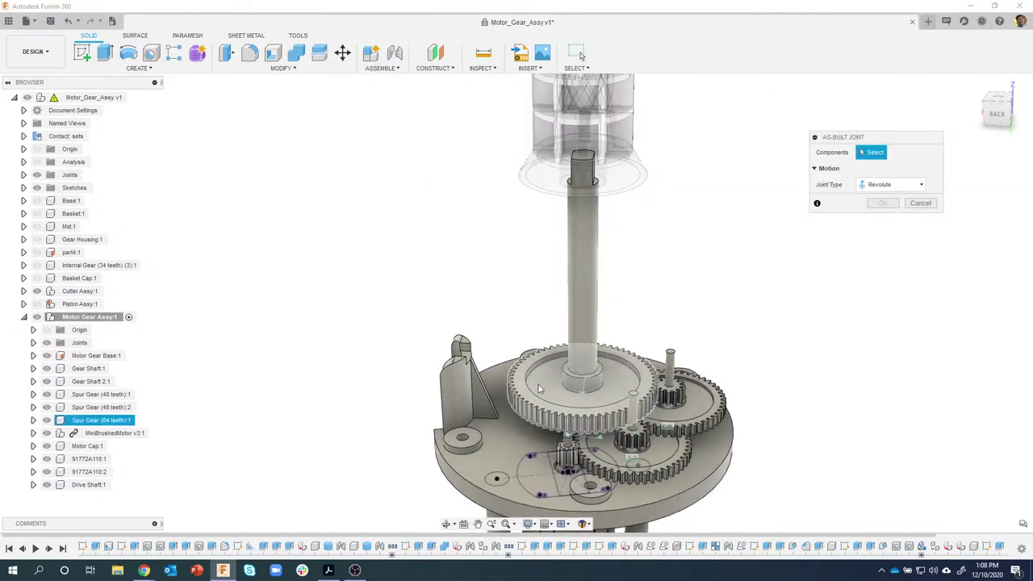
click(580, 309)
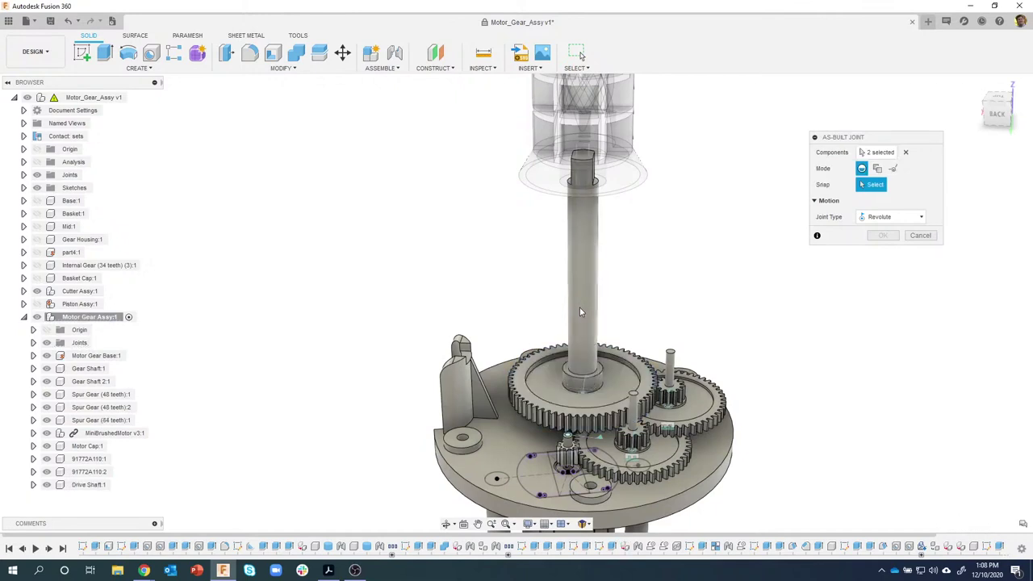
click(887, 216)
click(874, 232)
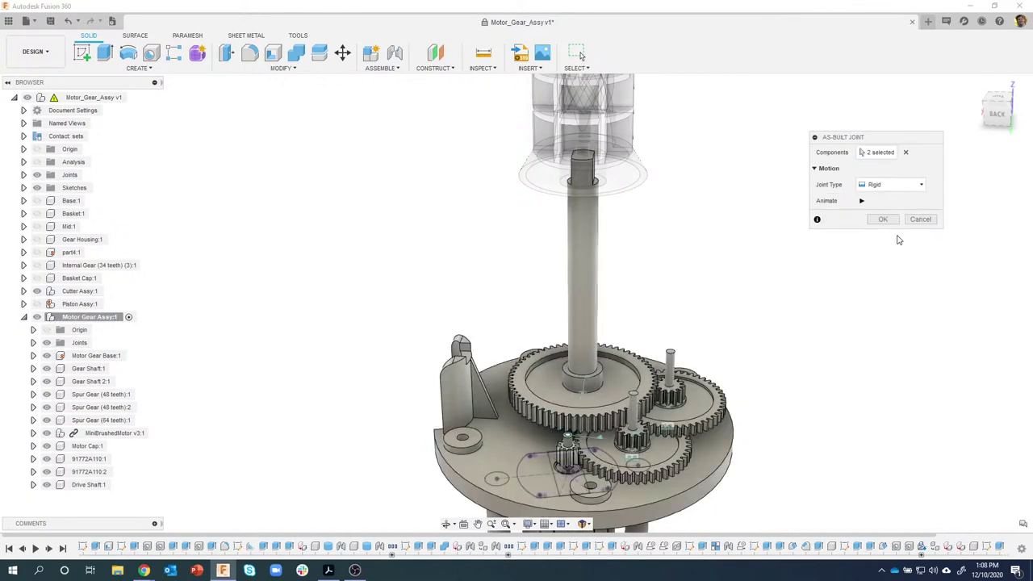
click(882, 220)
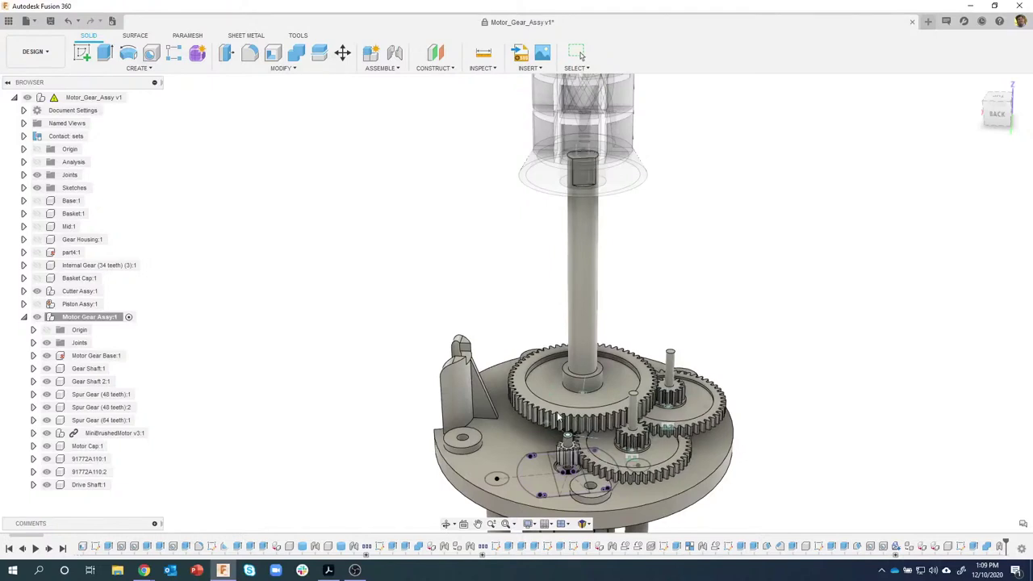
Turn the large gear to test that the Drive Shaft follows it, and revert the position
drag(515, 389, 591, 342)
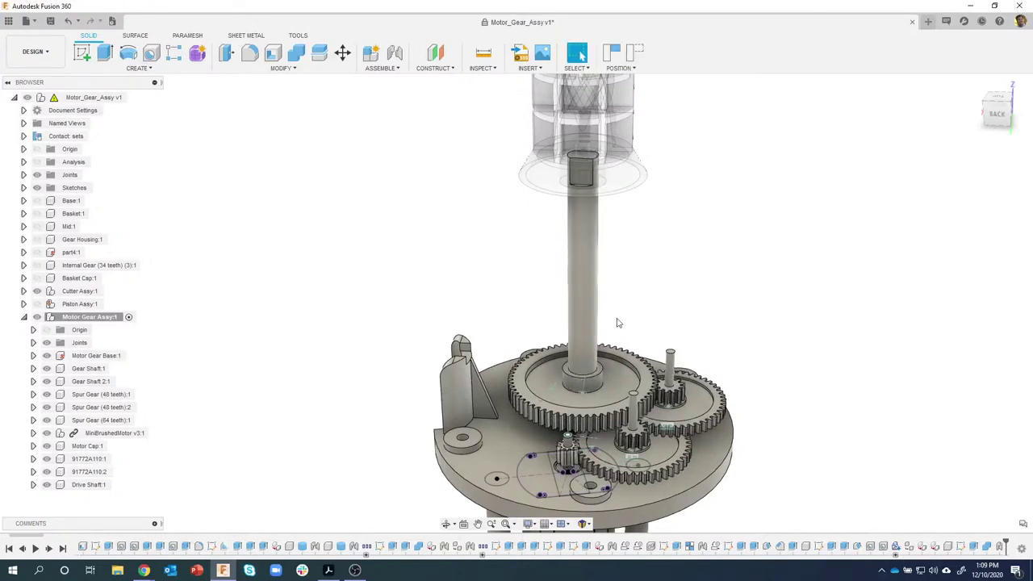
click(635, 53)
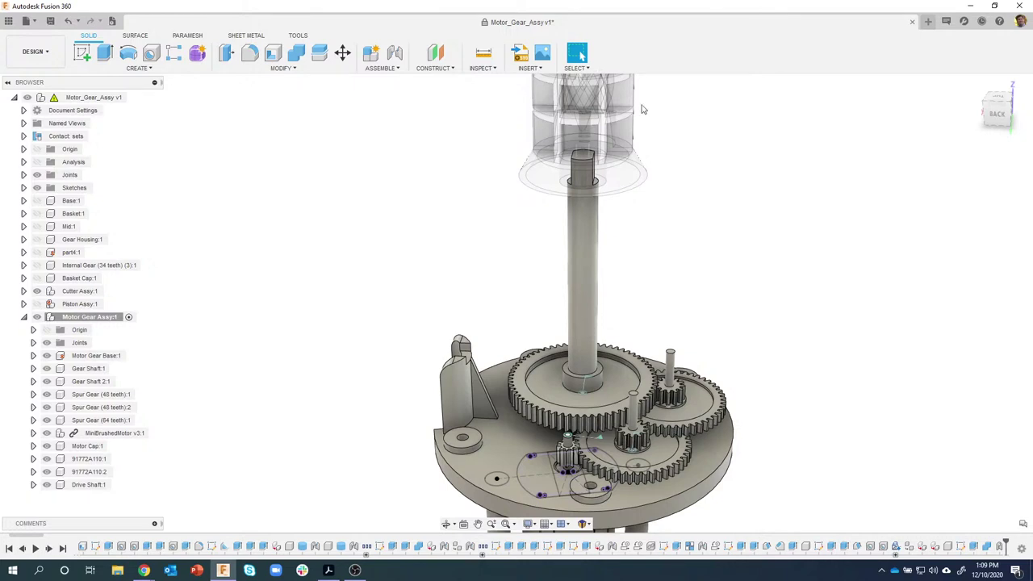
Activate the top-level Motor_Gear_Assy and show the Basket Cap above the Cutter Assy
click(139, 97)
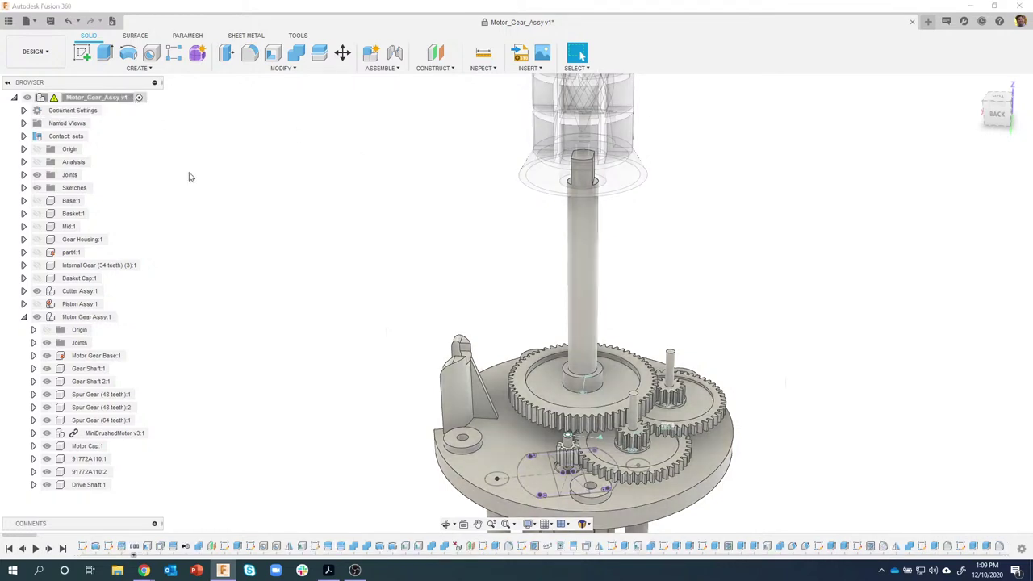
scroll(307, 272, down, 2)
click(247, 265)
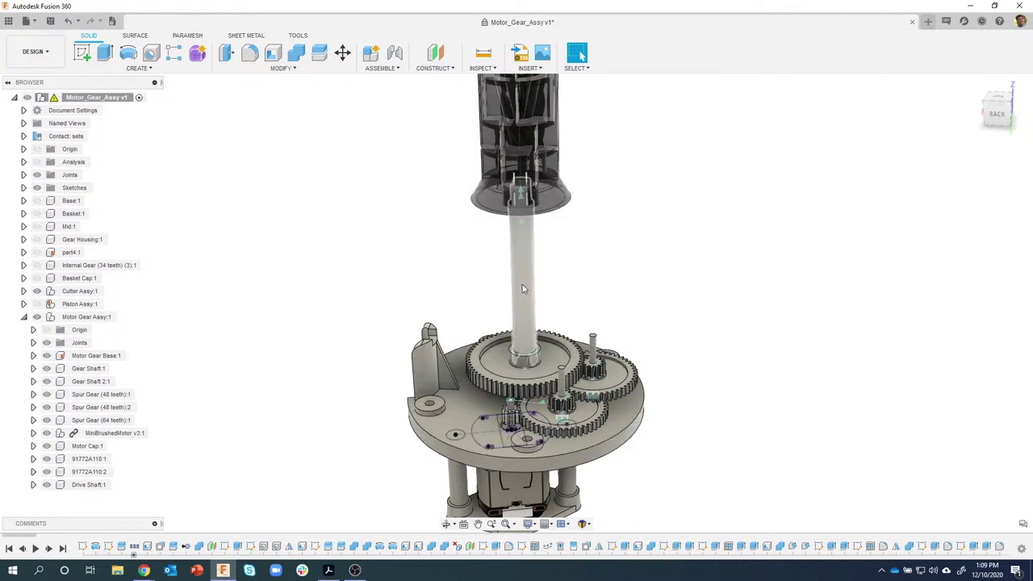
shift+middle_drag(517, 154, 529, 304)
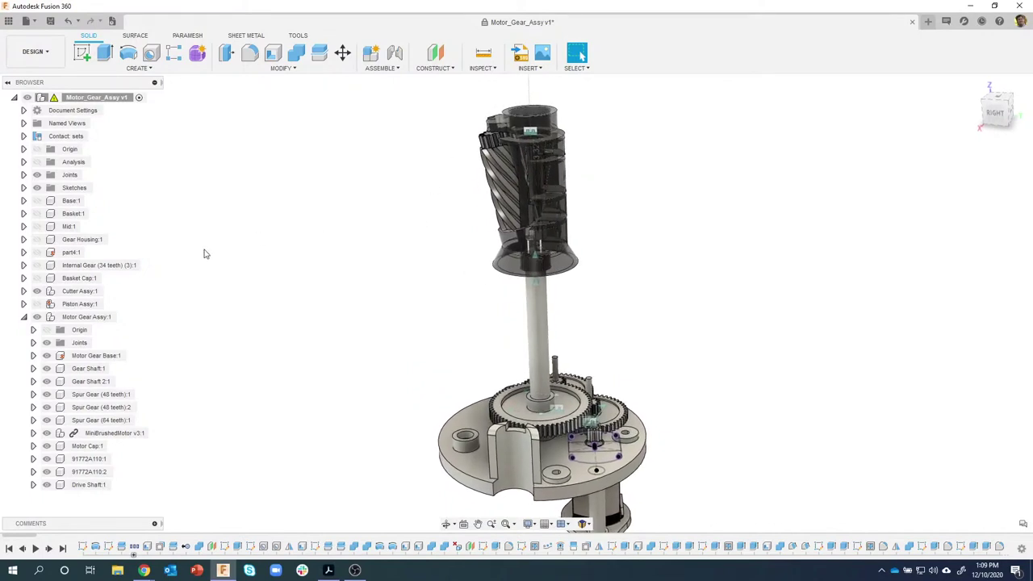
click(42, 279)
click(37, 279)
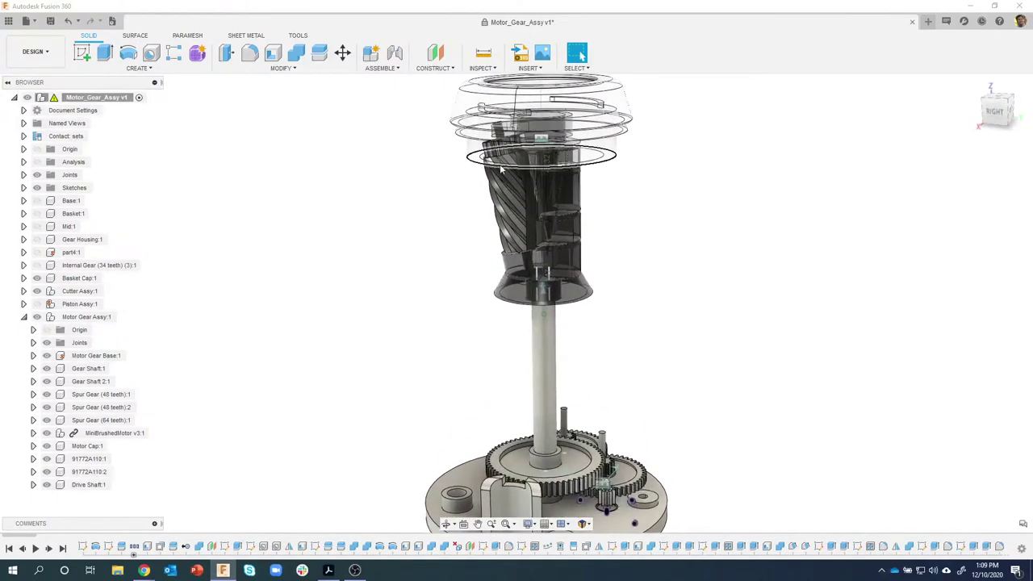
Hide the Cutter Assy, inspect the part4 housing from below, and restore the view with part4 hidden and the Cutter Assy shown
click(50, 291)
click(36, 292)
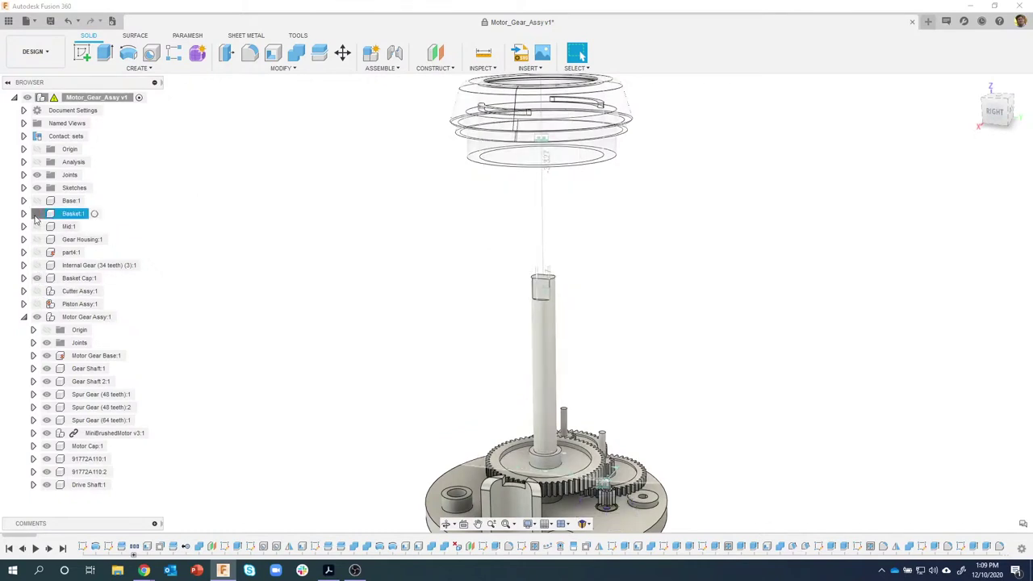
click(37, 214)
click(37, 214)
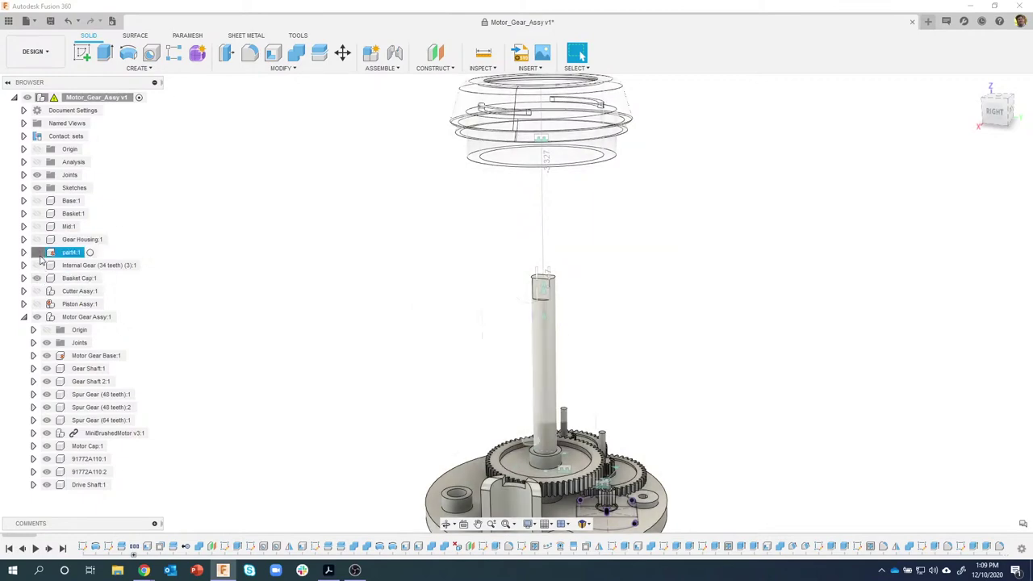
click(36, 252)
shift+middle_drag(516, 323, 551, 238)
scroll(556, 242, up, 3)
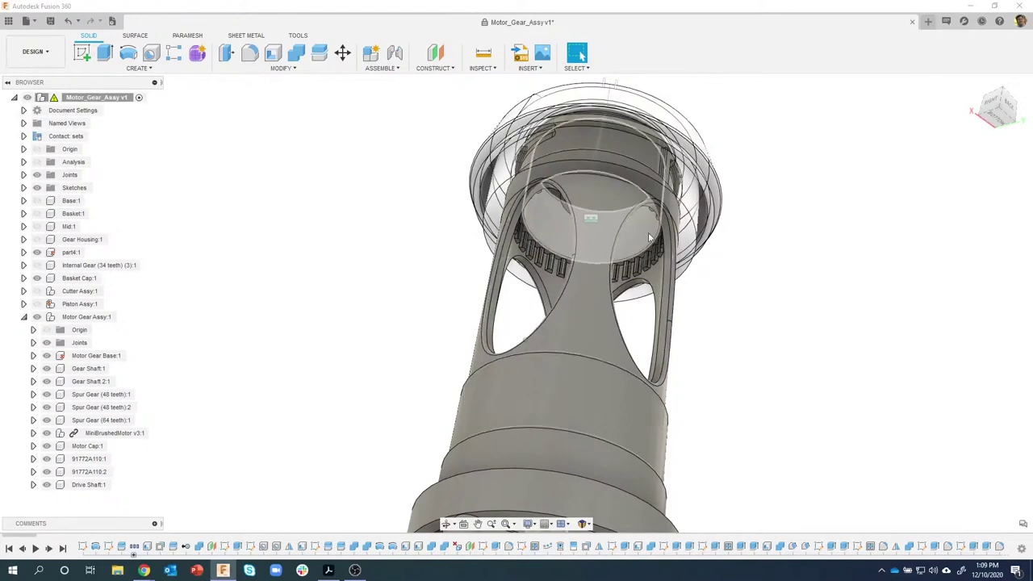
click(37, 252)
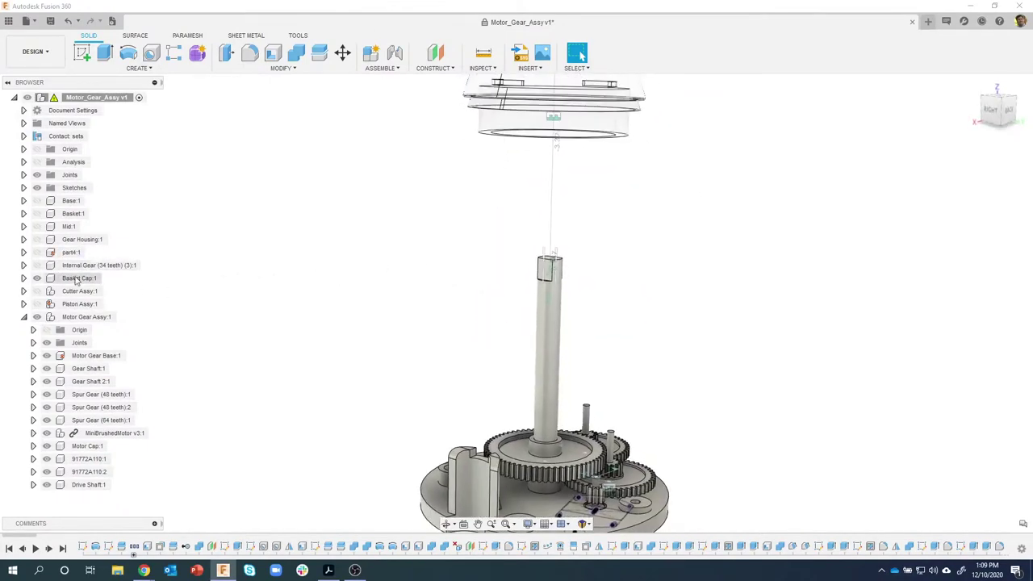
click(36, 290)
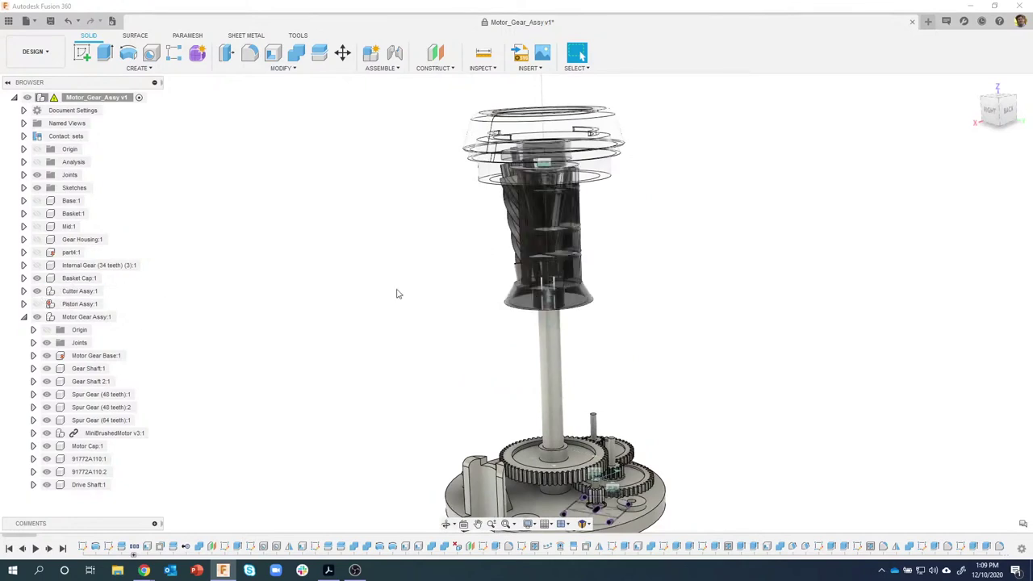
Hide the Basket Cap and create a rigid as-built joint between the Cutter Assy and the Drive Shaft
click(36, 278)
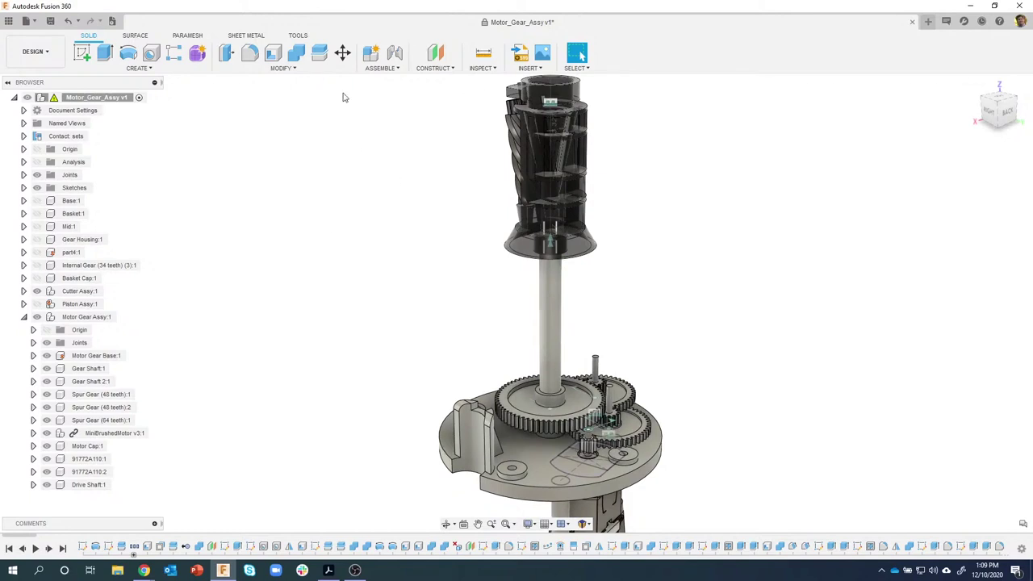
click(387, 69)
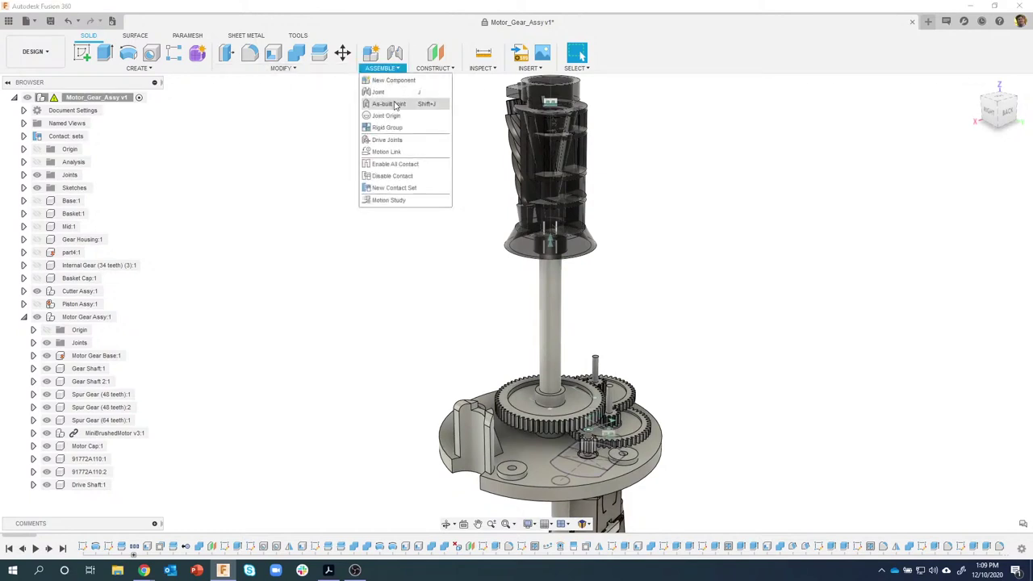
click(396, 102)
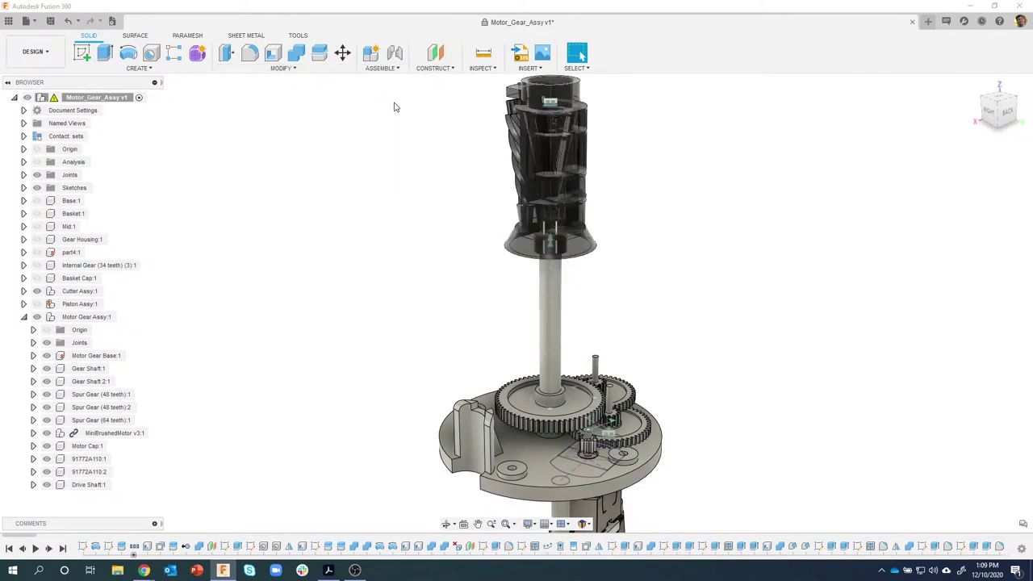
click(590, 248)
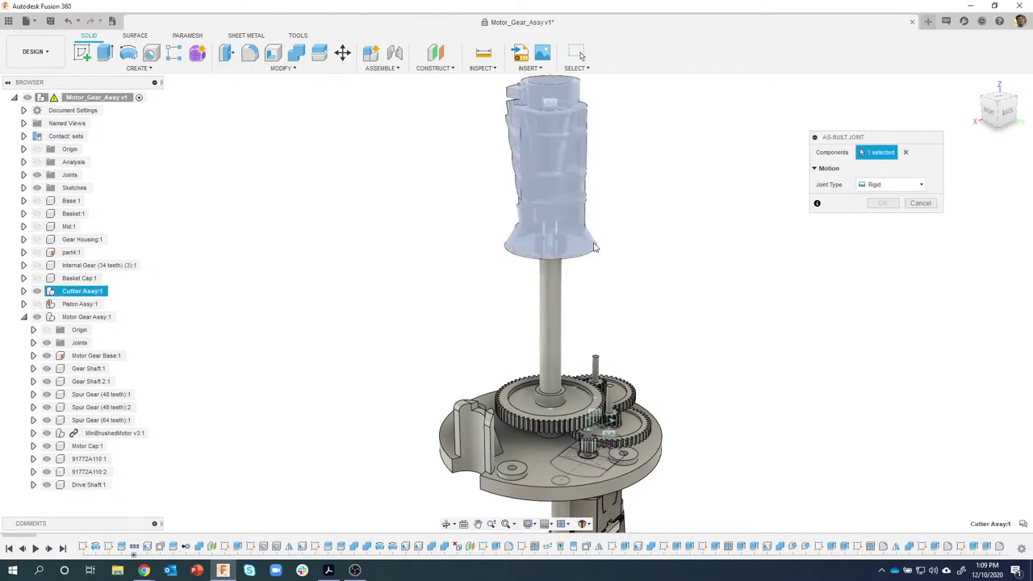
click(559, 283)
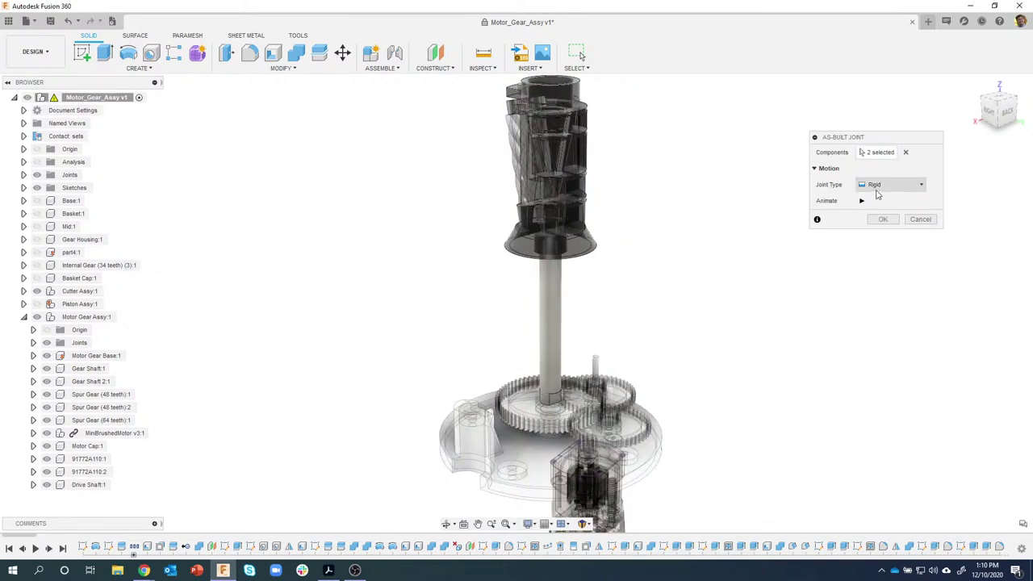
click(883, 220)
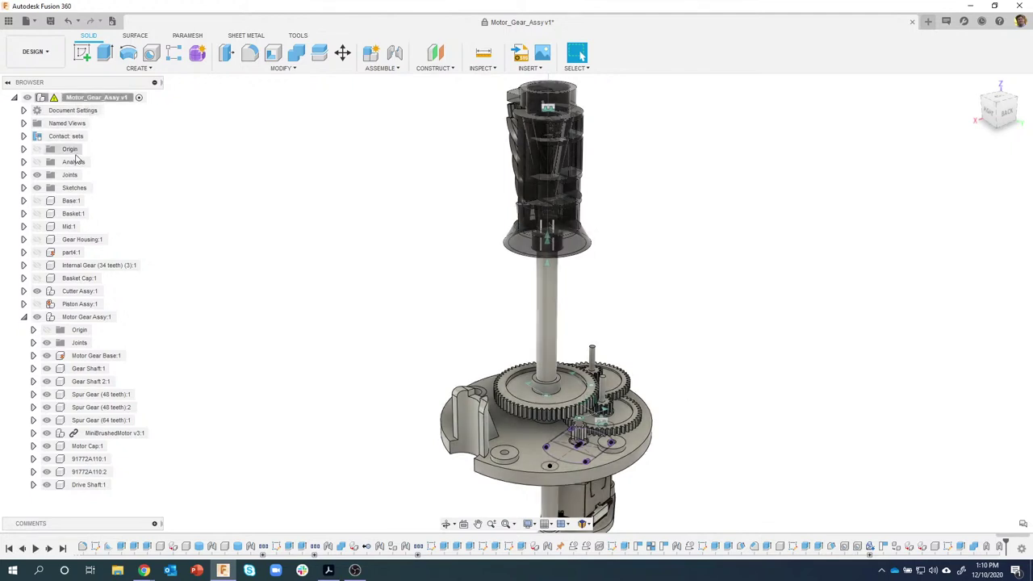
Suppress the top-level joints Rigid7, Slider5, Slider4 and Slider6, and capture the current component position
click(24, 175)
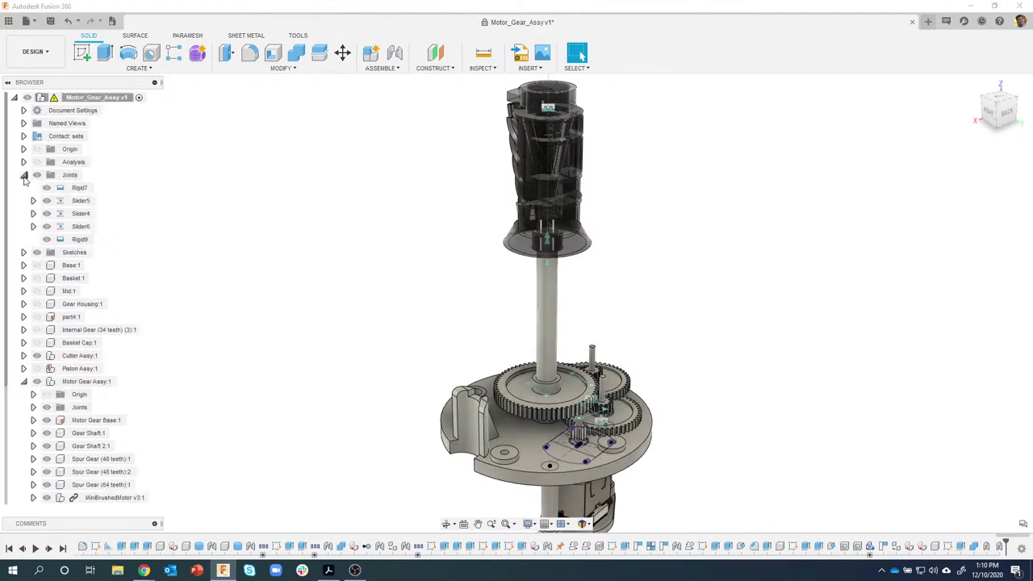
click(81, 188)
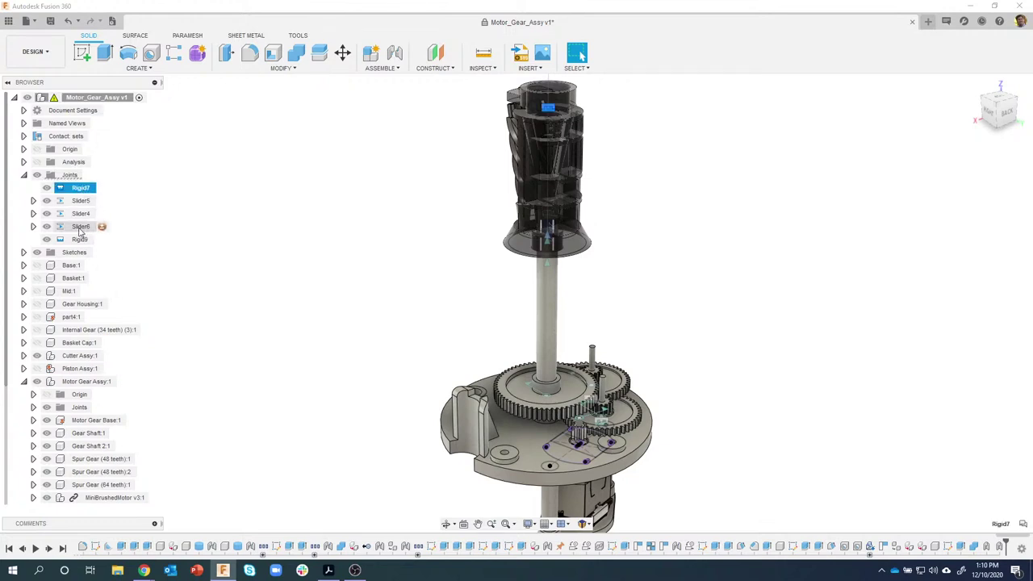
shift+click(81, 226)
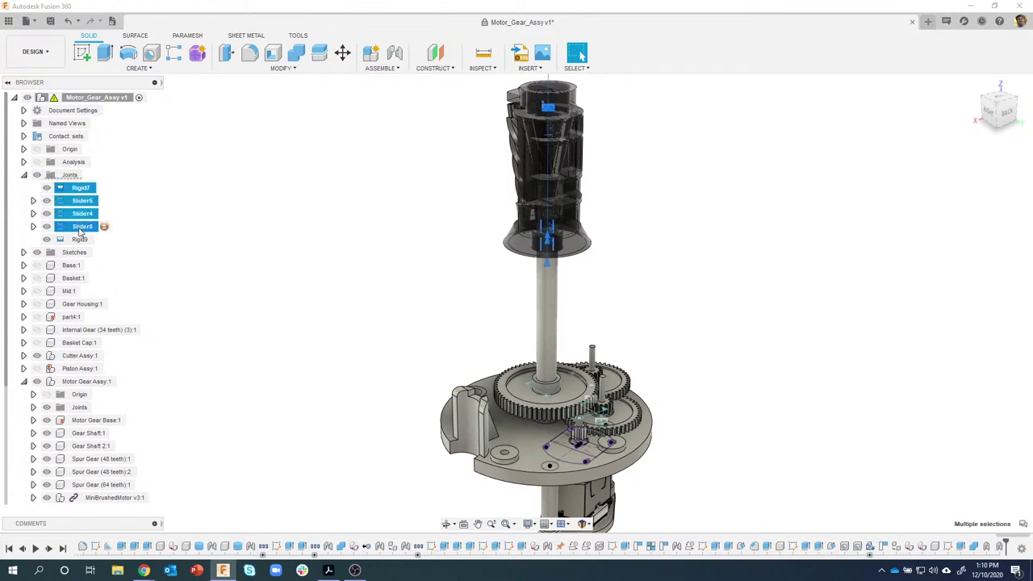
right_click(79, 192)
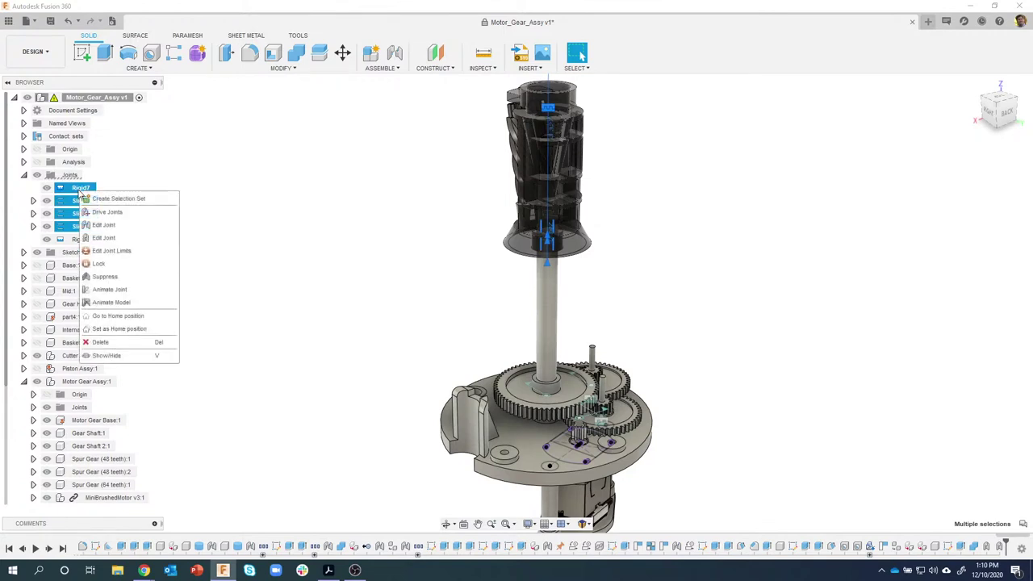
click(122, 278)
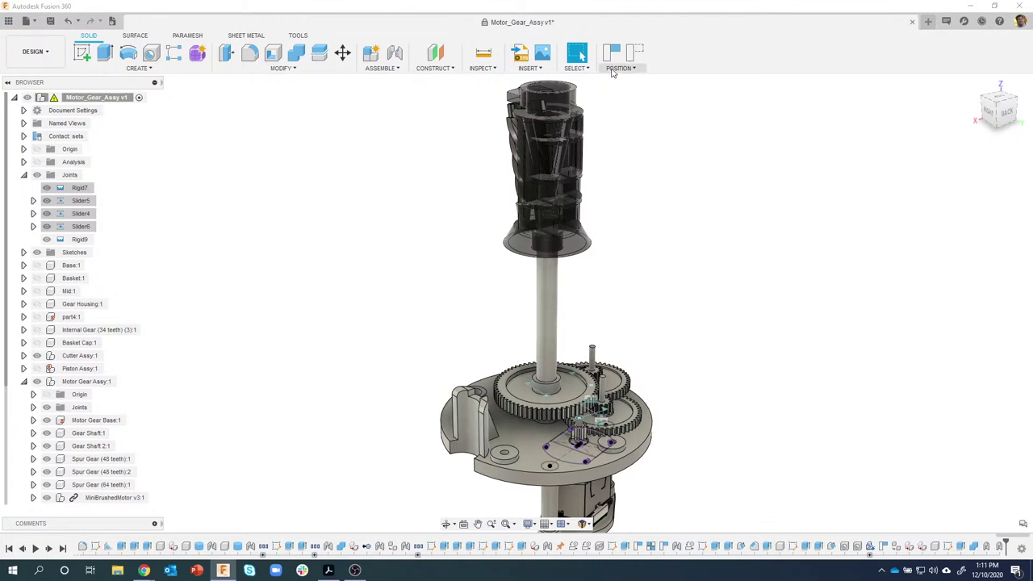
click(610, 53)
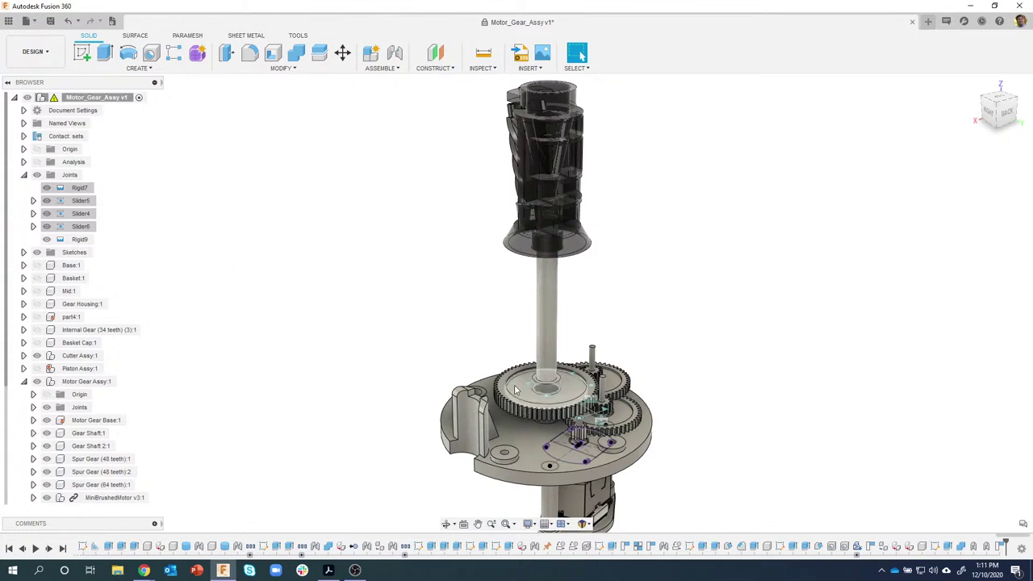
Turn the large gear to test that the cutter follows the Drive Shaft, and revert the position
drag(514, 390, 551, 208)
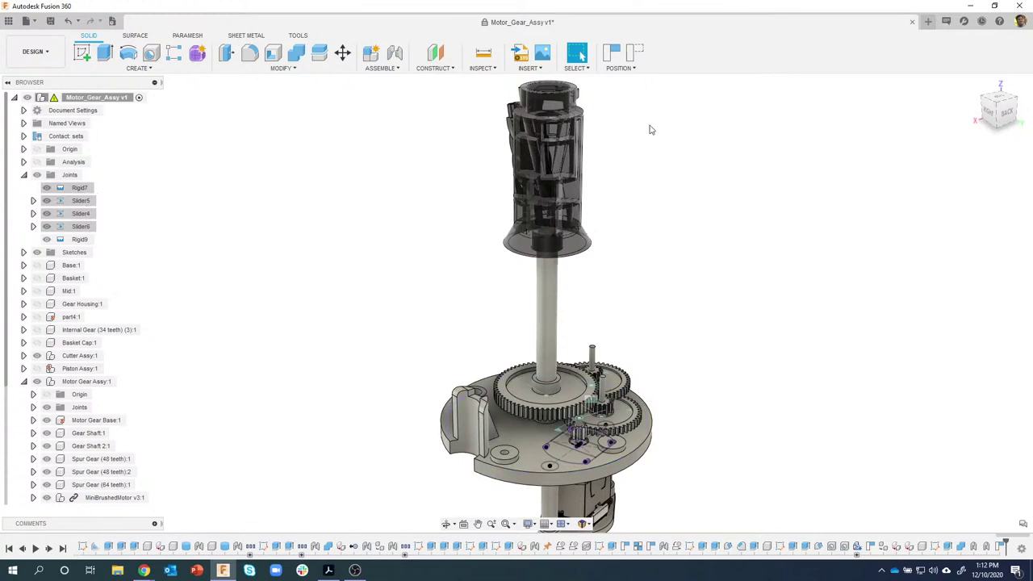
click(635, 53)
Create a revolute as-built joint between the helical gear and the cutter body about the Z axis, snapped to the round pin at the gear's top
shift+middle_drag(691, 185, 670, 183)
scroll(662, 166, up, 2)
shift+middle_drag(494, 167, 408, 192)
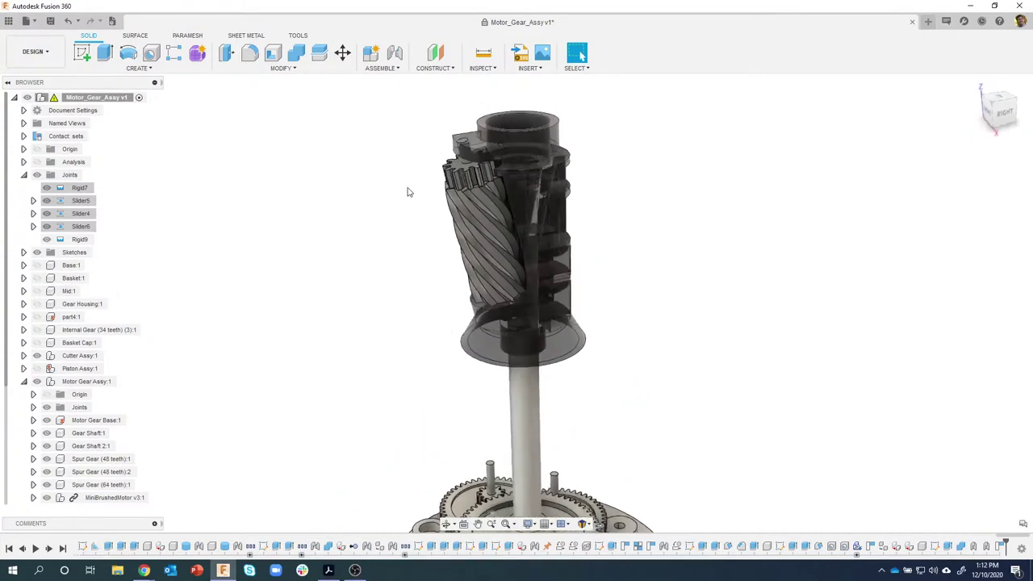
scroll(411, 194, up, 3)
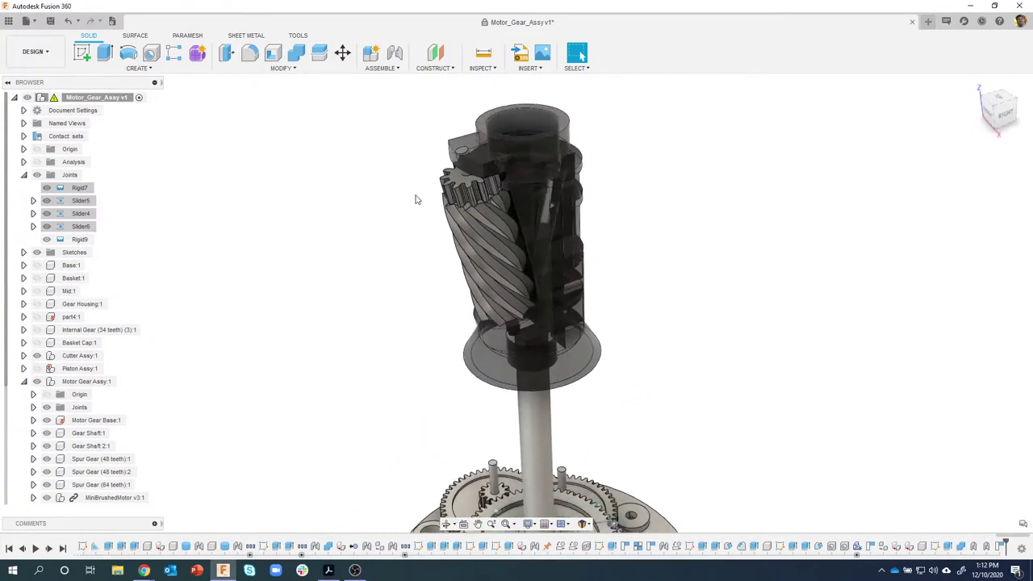
click(382, 67)
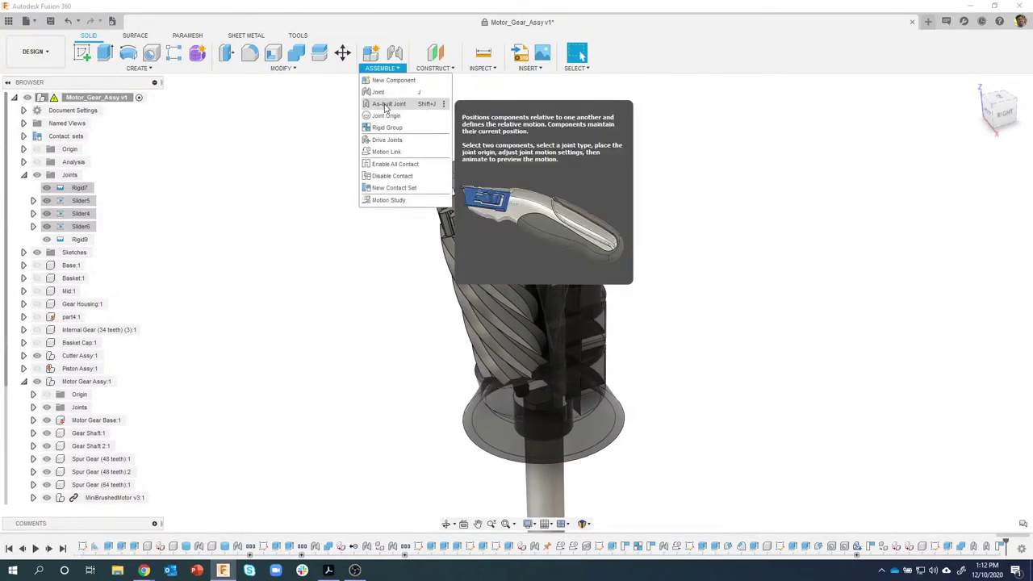
click(387, 103)
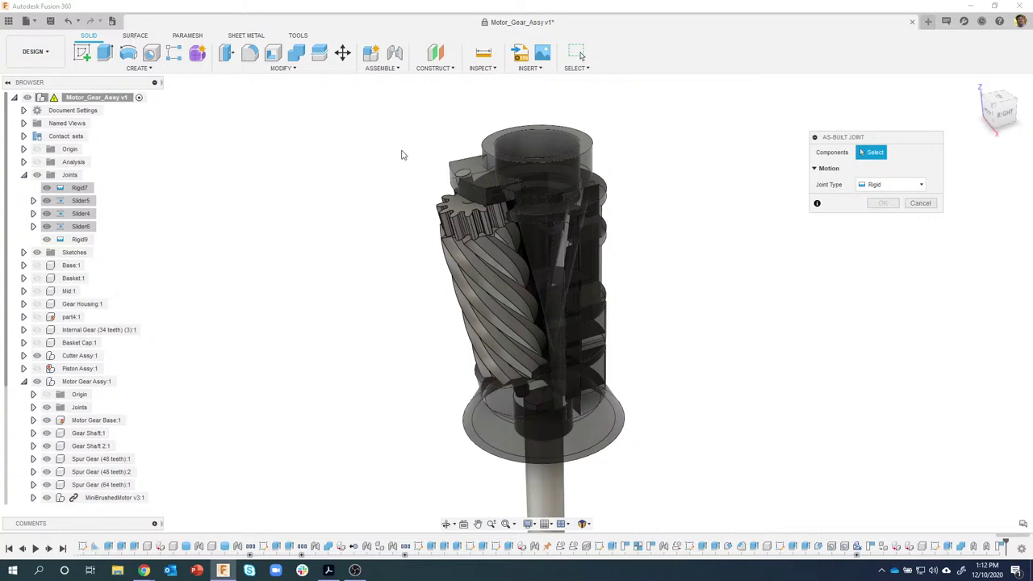
click(887, 184)
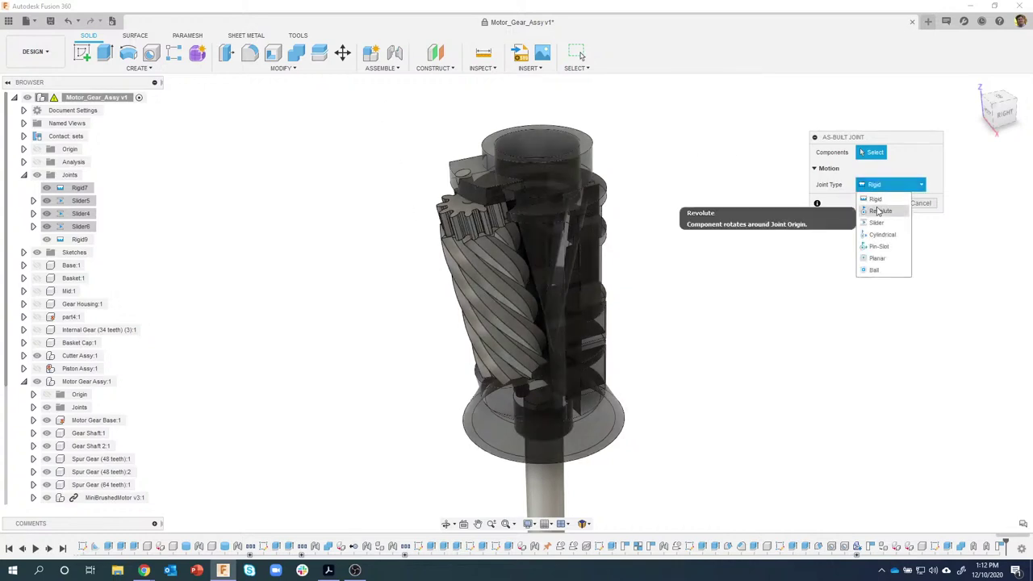
click(879, 211)
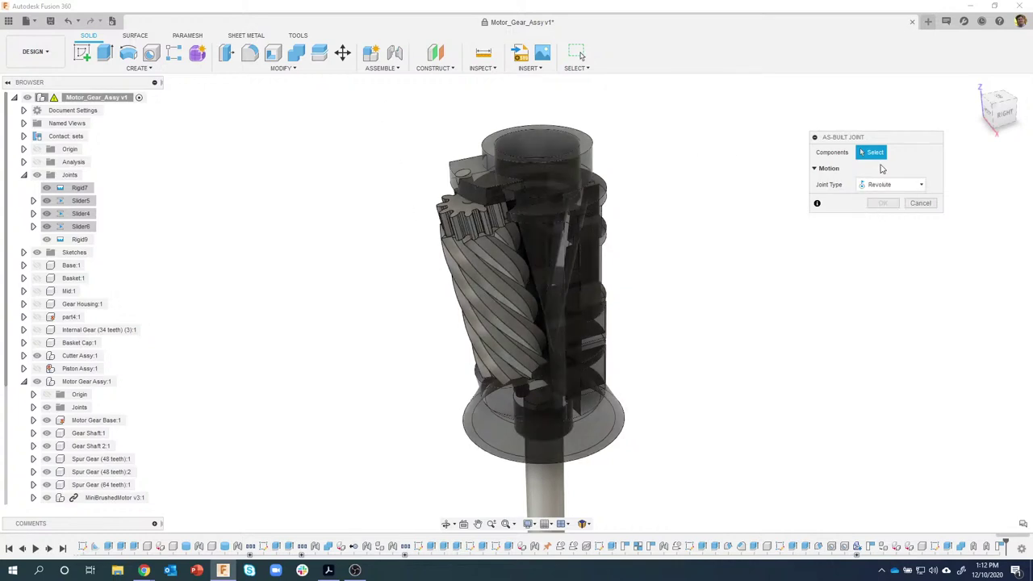
click(448, 286)
click(489, 166)
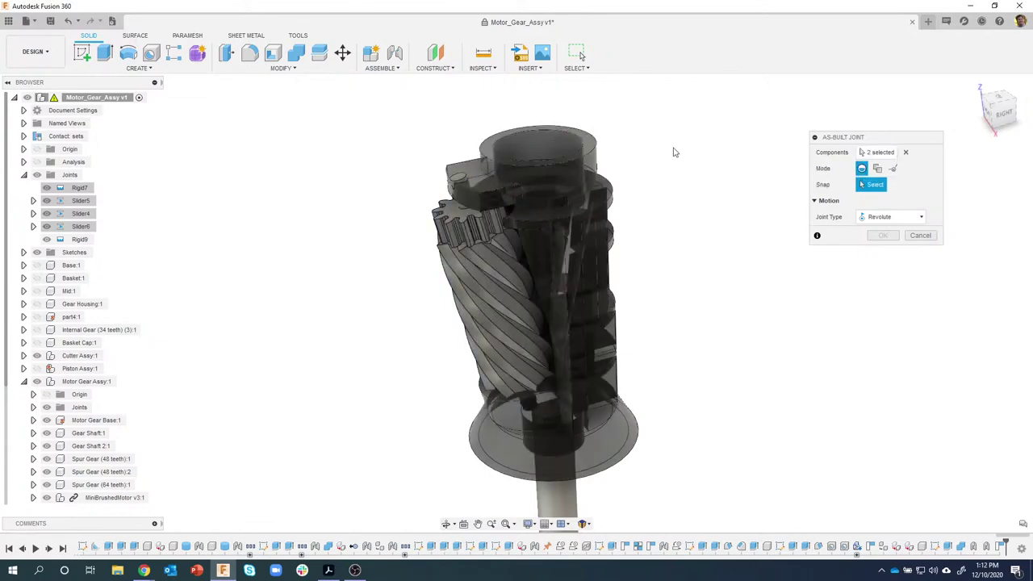
scroll(509, 208, up, 5)
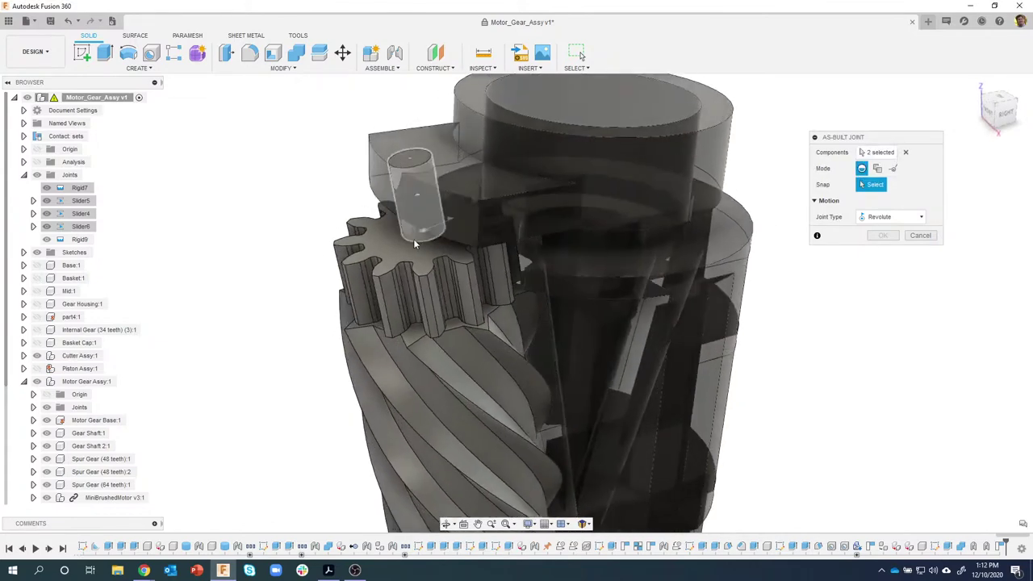
click(412, 239)
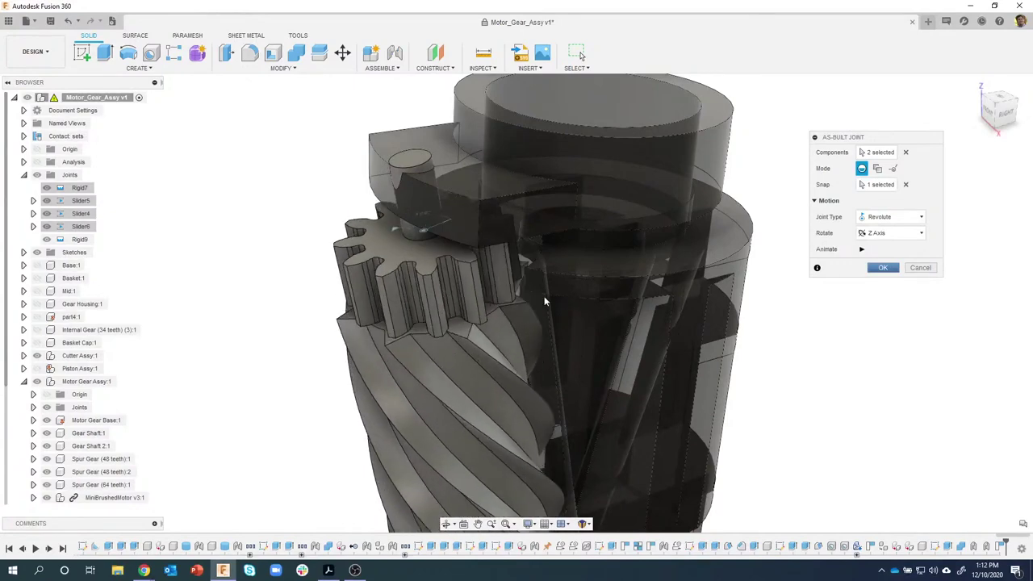
click(883, 267)
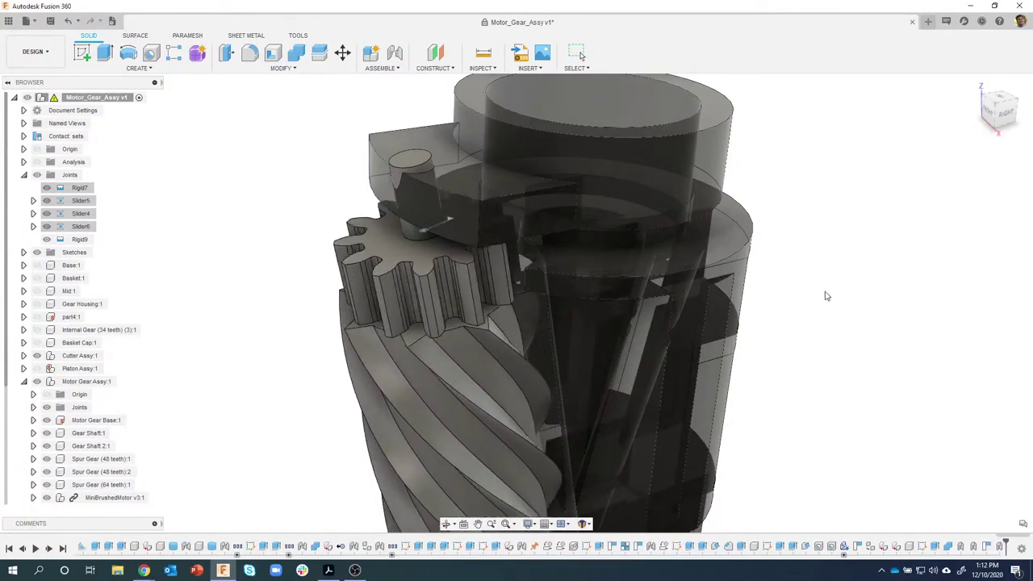
Move the large gear and the cutter to test the rotation of the joined parts, and revert the position
scroll(812, 307, down, 8)
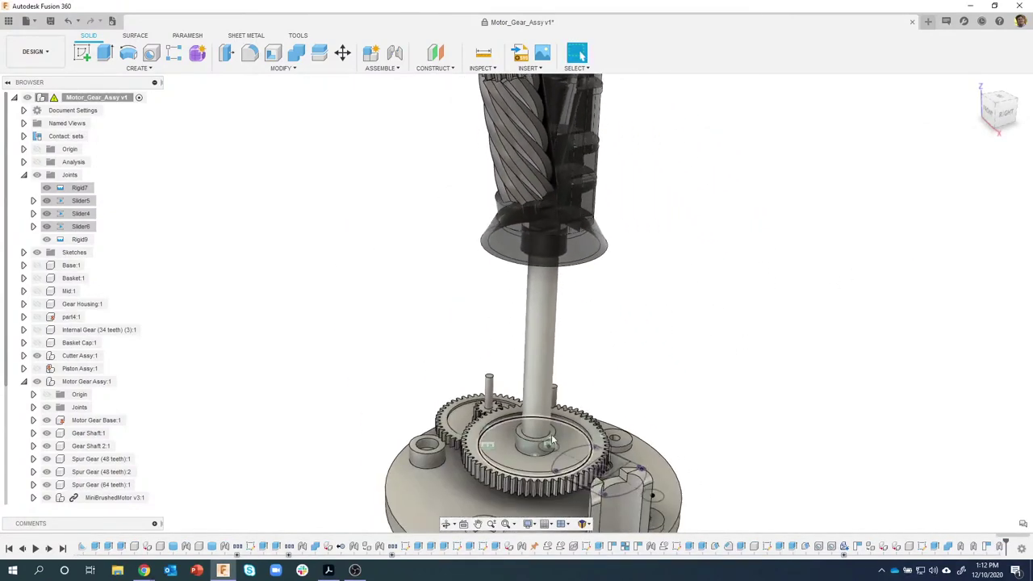
middle_drag(511, 455, 510, 467)
drag(501, 452, 533, 462)
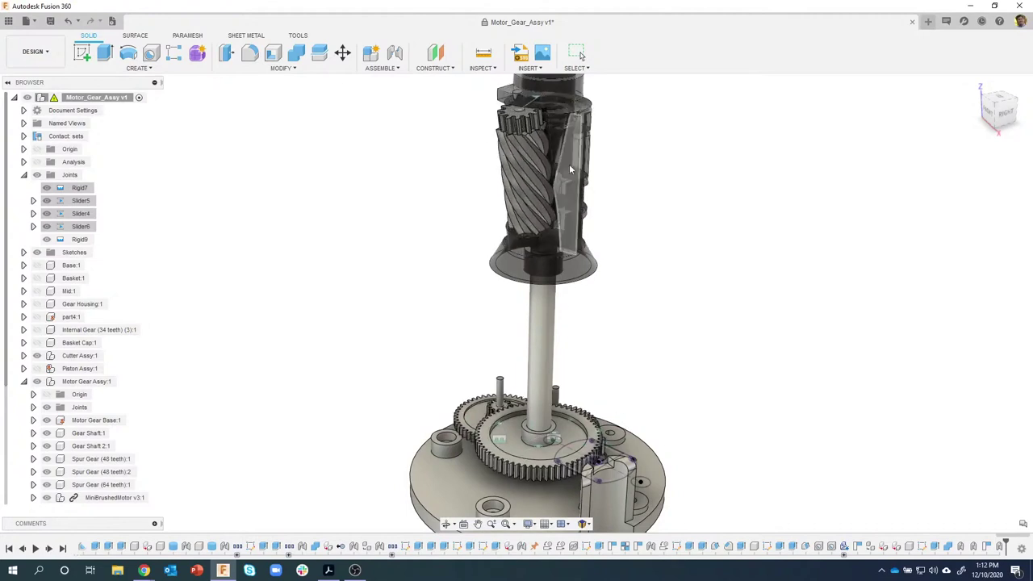
drag(567, 249, 566, 235)
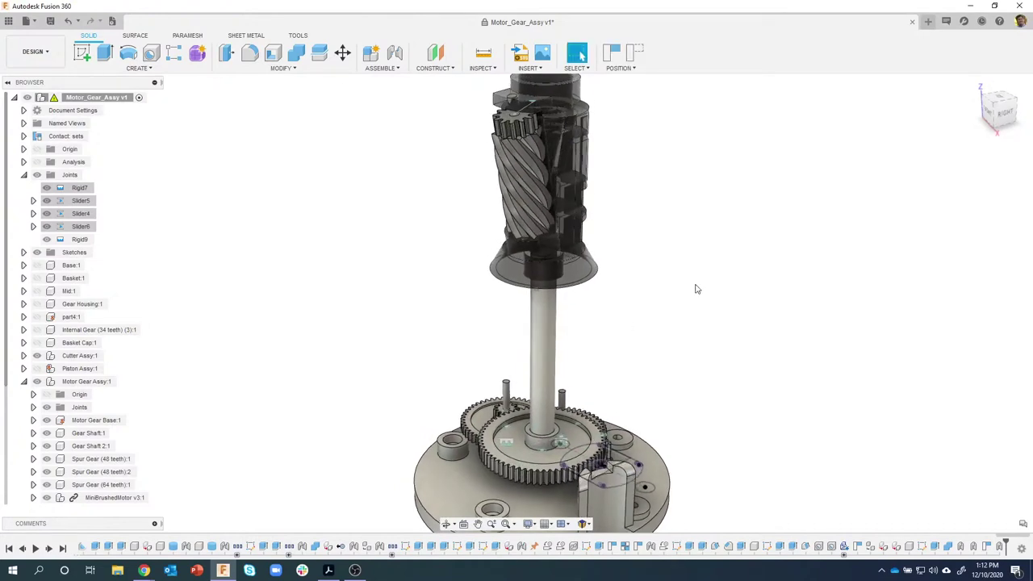
click(632, 58)
Motion-link the helical gear's revolute joint at 360 deg to the large gear's revolute joint at 90 deg
shift+middle_drag(516, 184, 530, 194)
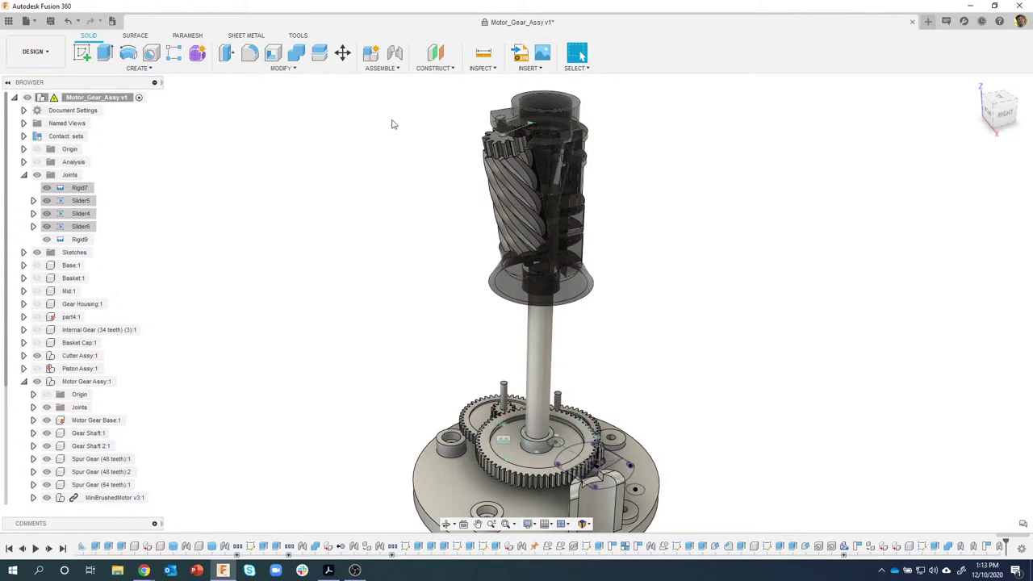
click(376, 70)
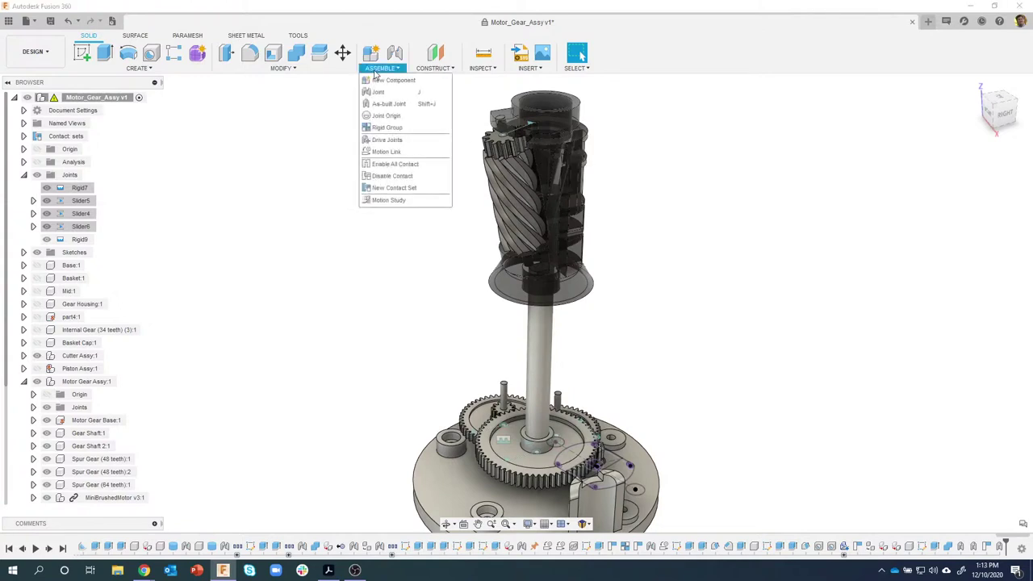
click(387, 151)
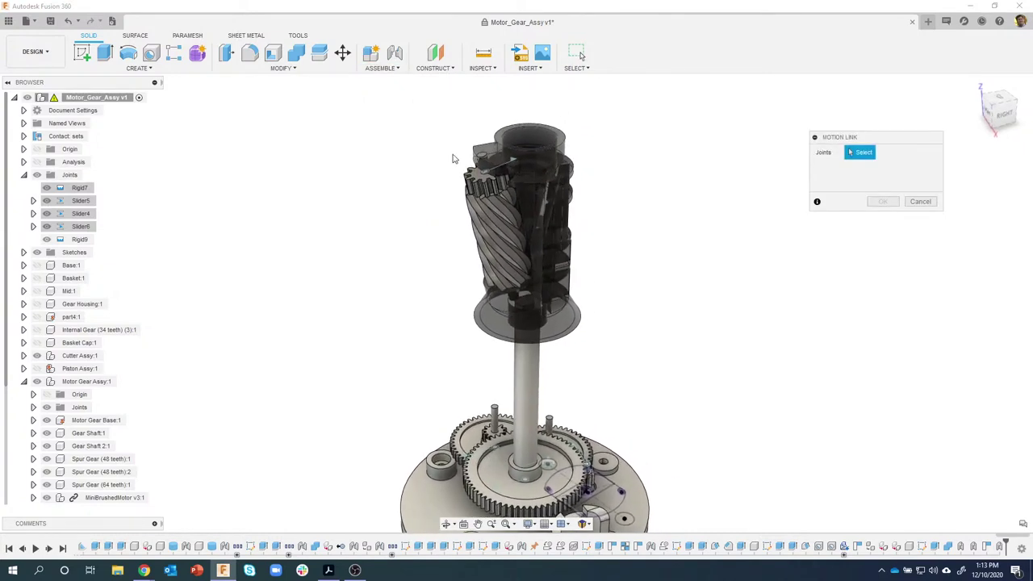
click(484, 188)
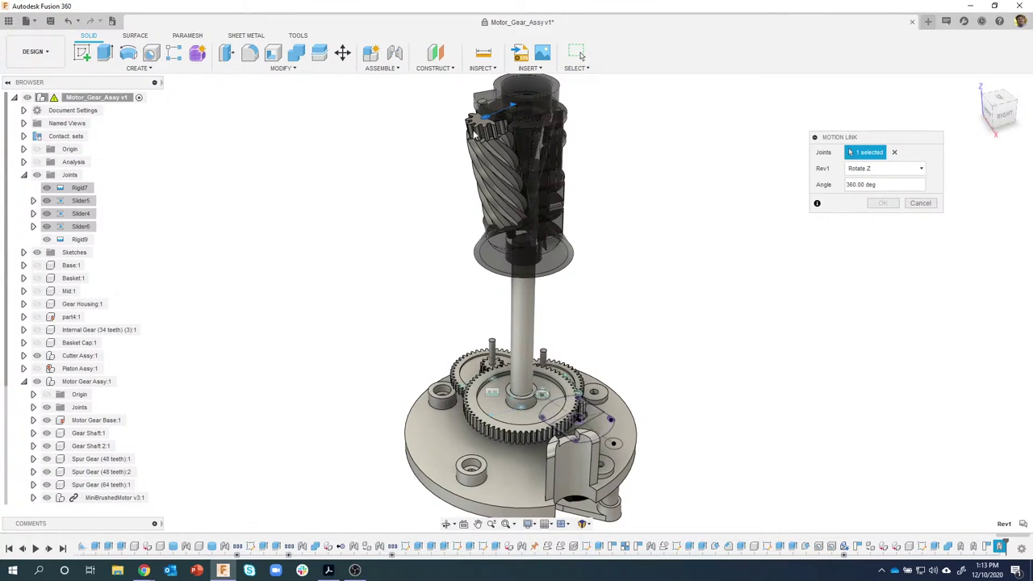
click(522, 411)
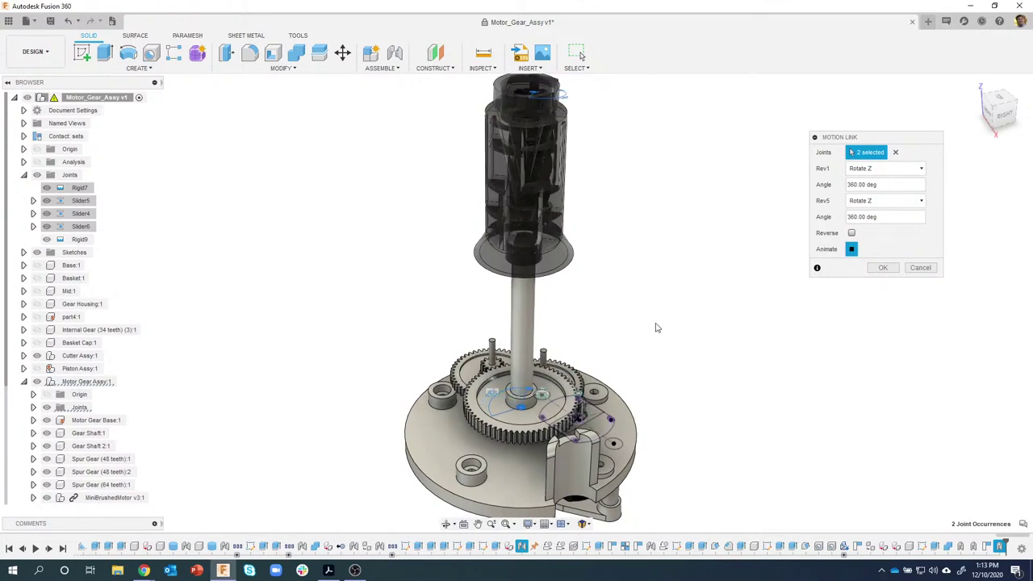
click(851, 249)
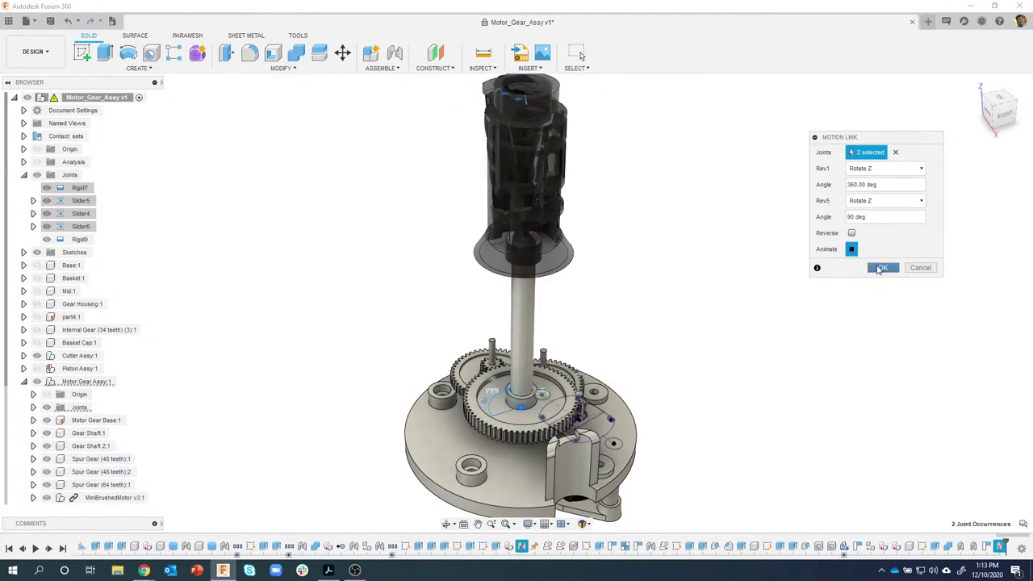
click(880, 268)
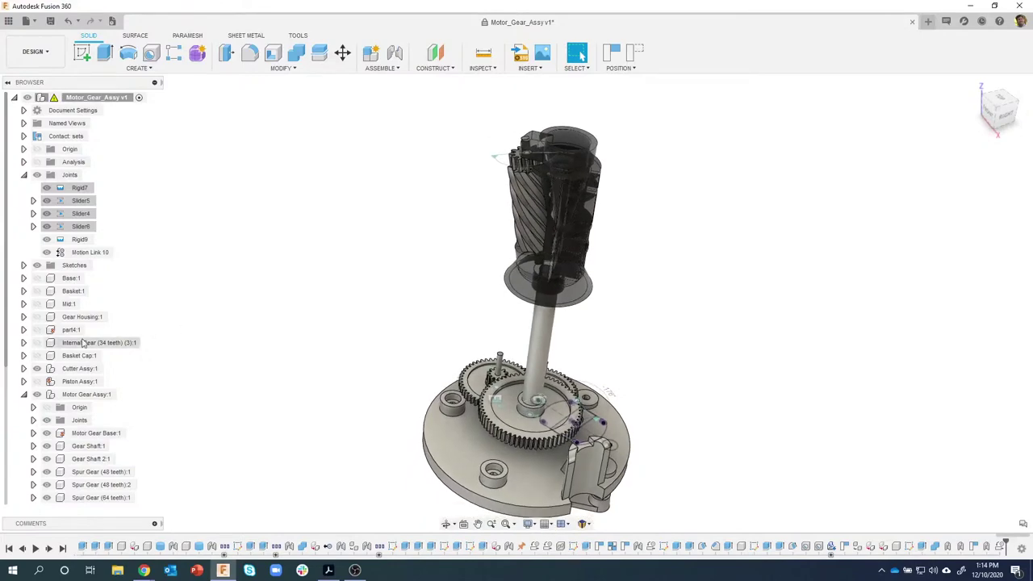
Show the part4 housing around the Cutter Assy and inspect the cutter through its side openings
click(37, 330)
shift+middle_drag(271, 323, 377, 341)
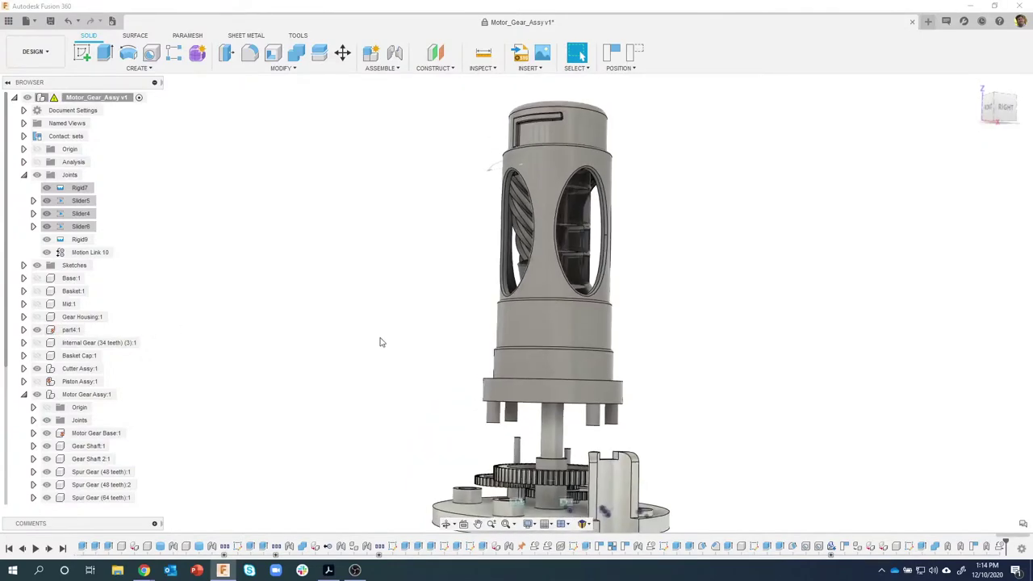
scroll(541, 166, up, 10)
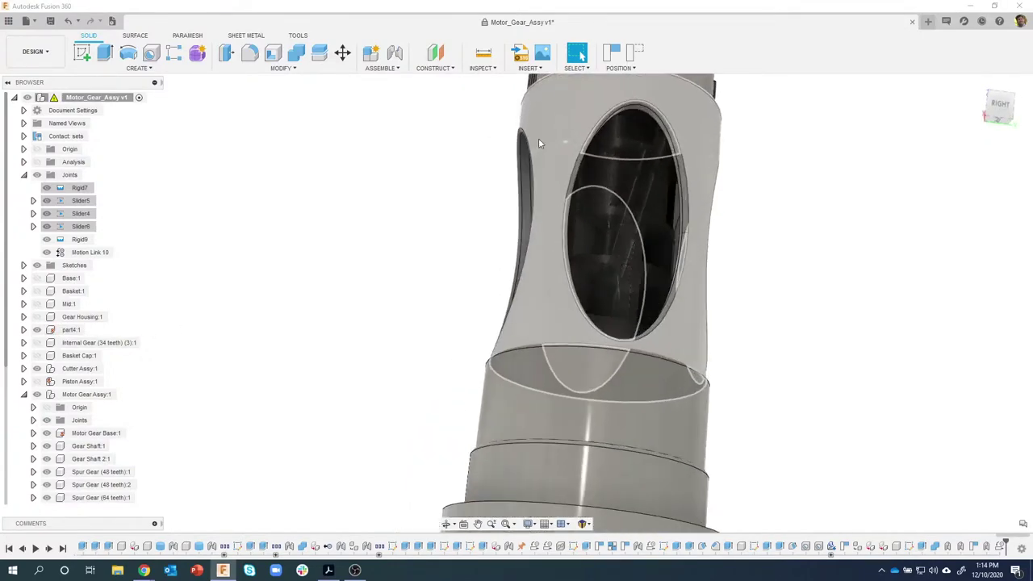
Examine the cutter inside the part4 housing from several angles and how the housing sits above the gears and motor base
shift+middle_drag(562, 153, 735, 202)
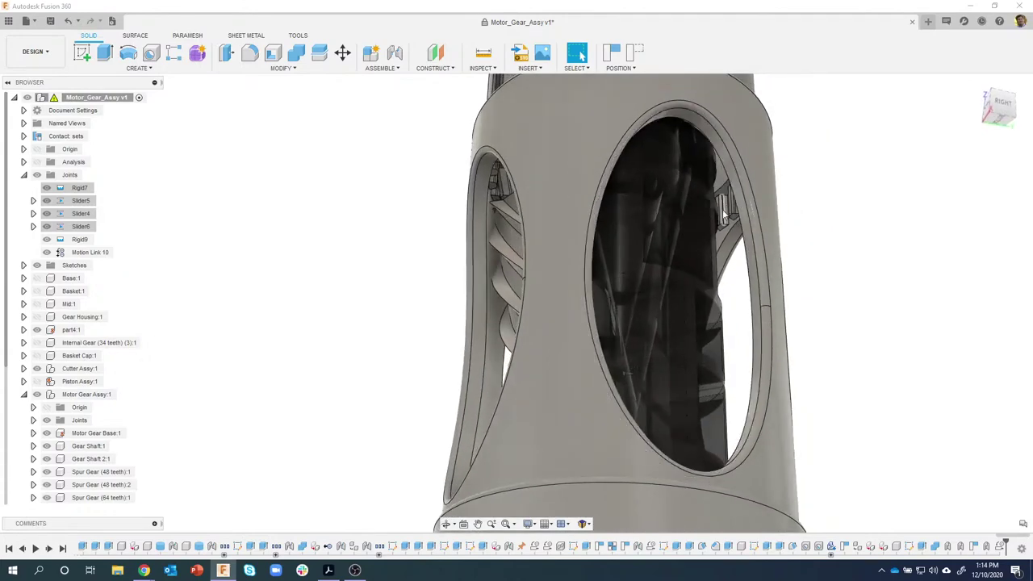
shift+middle_drag(701, 246, 474, 447)
scroll(474, 447, down, 4)
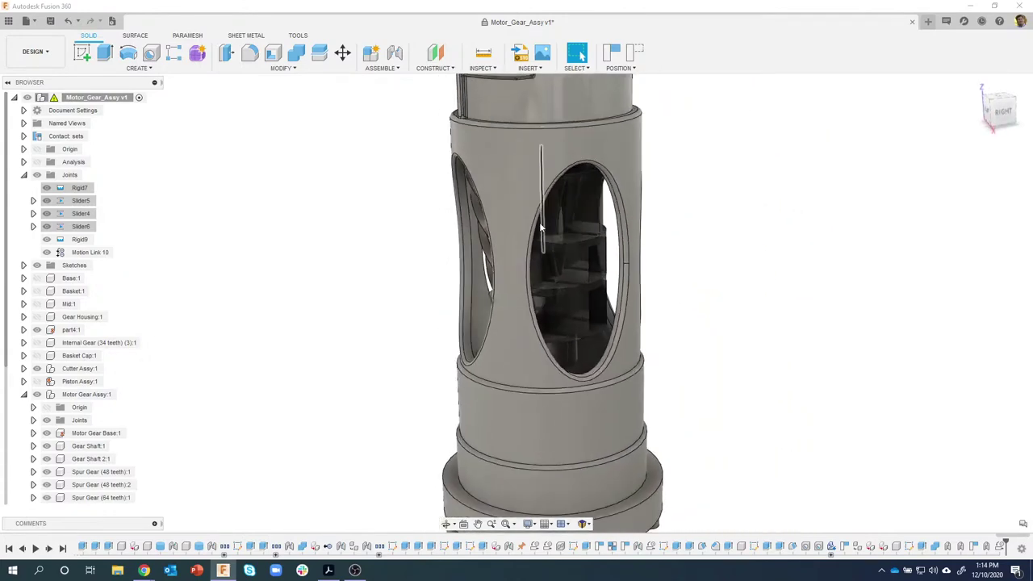
scroll(541, 227, down, 5)
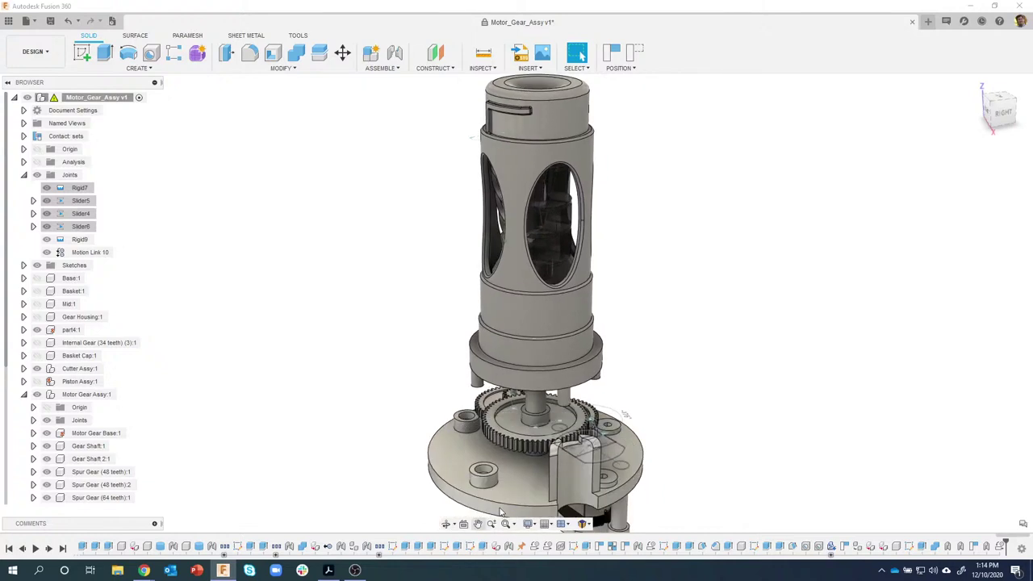
shift+middle_drag(500, 512, 498, 428)
drag(499, 426, 484, 399)
scroll(532, 411, down, 1)
scroll(533, 412, down, 1)
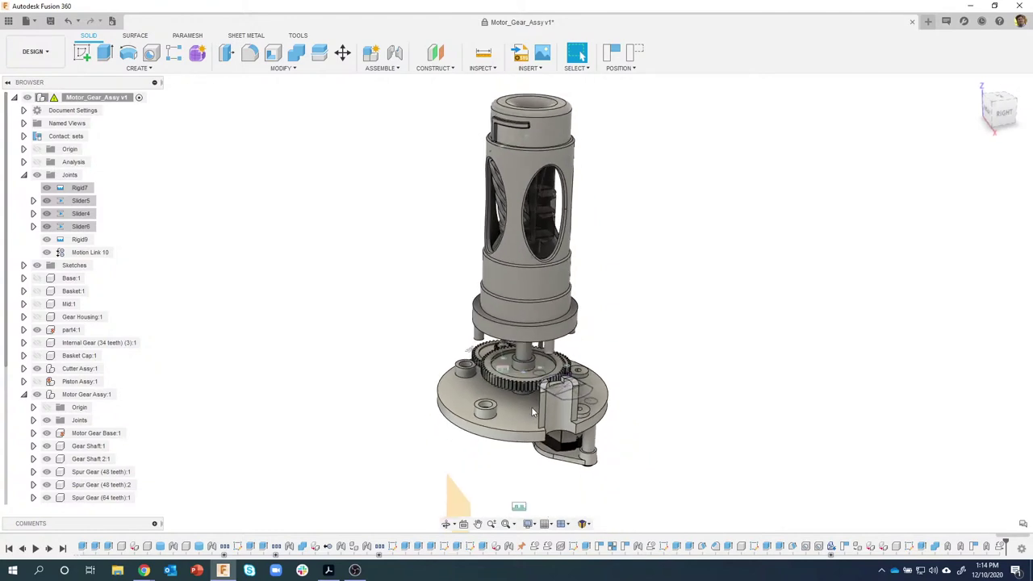
scroll(565, 387, down, 3)
scroll(588, 345, up, 1)
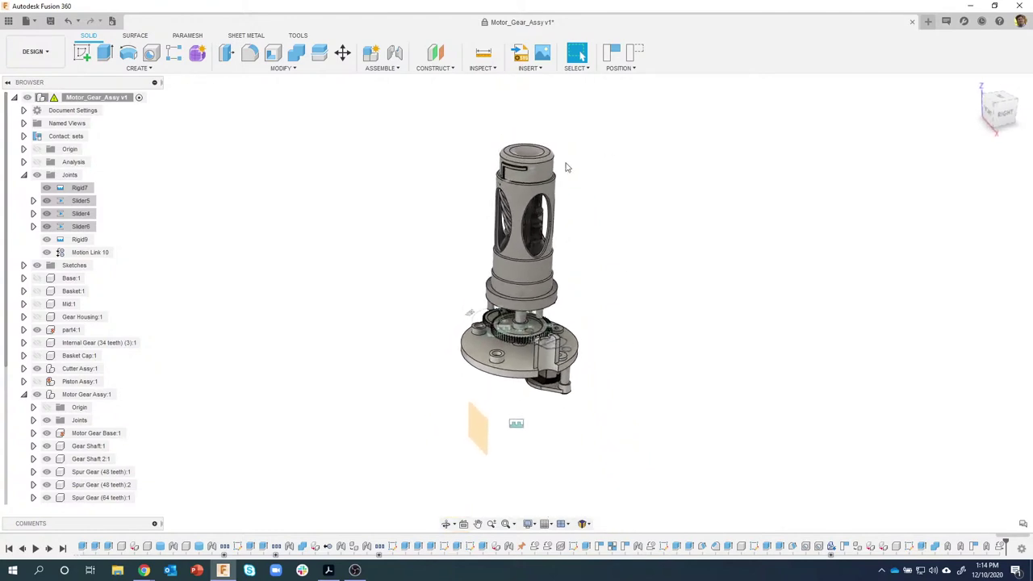
Show all components of the Motor_Gear_Assy assembly and capture the current position of the parts
right_click(96, 97)
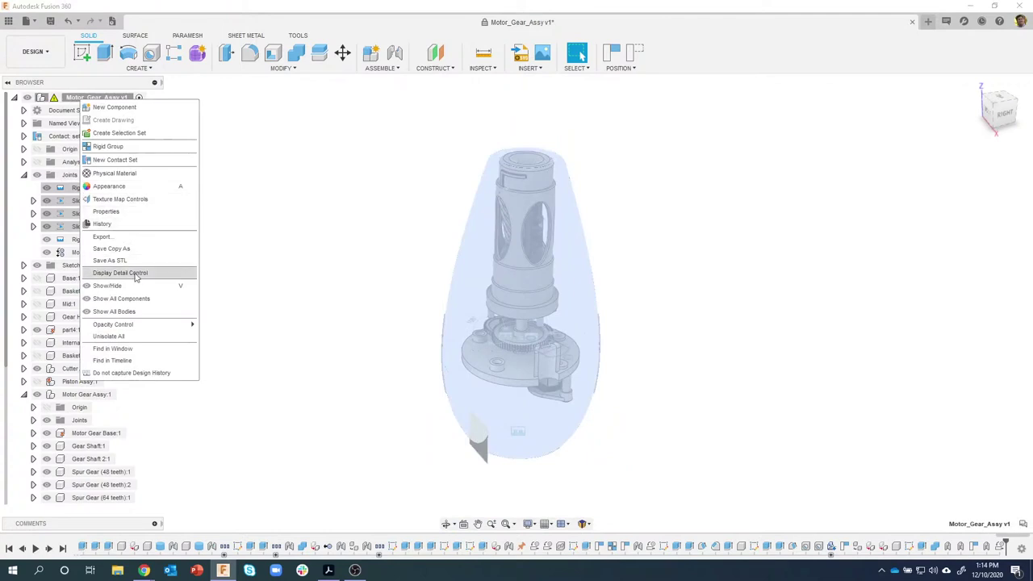
click(121, 298)
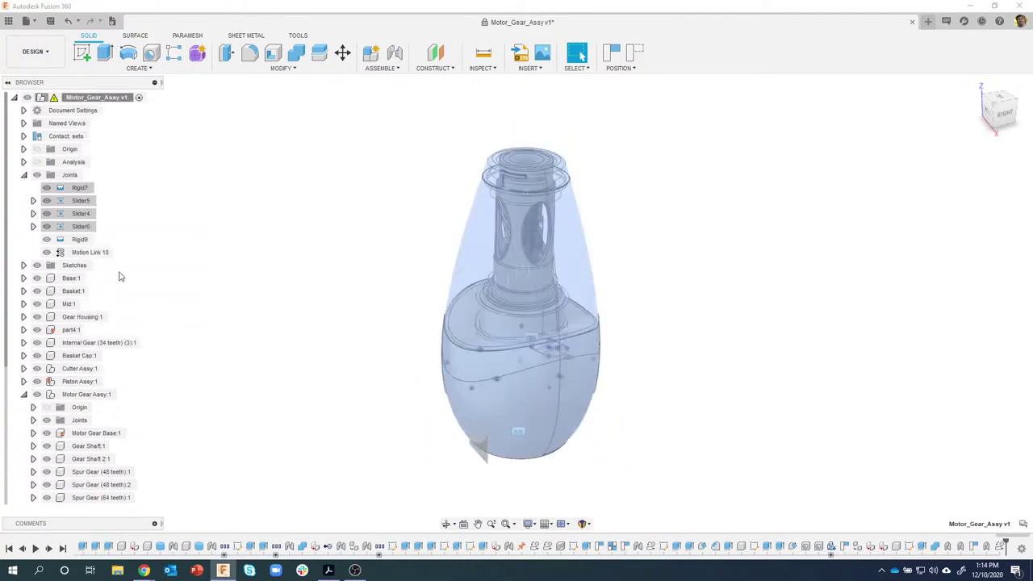
click(265, 211)
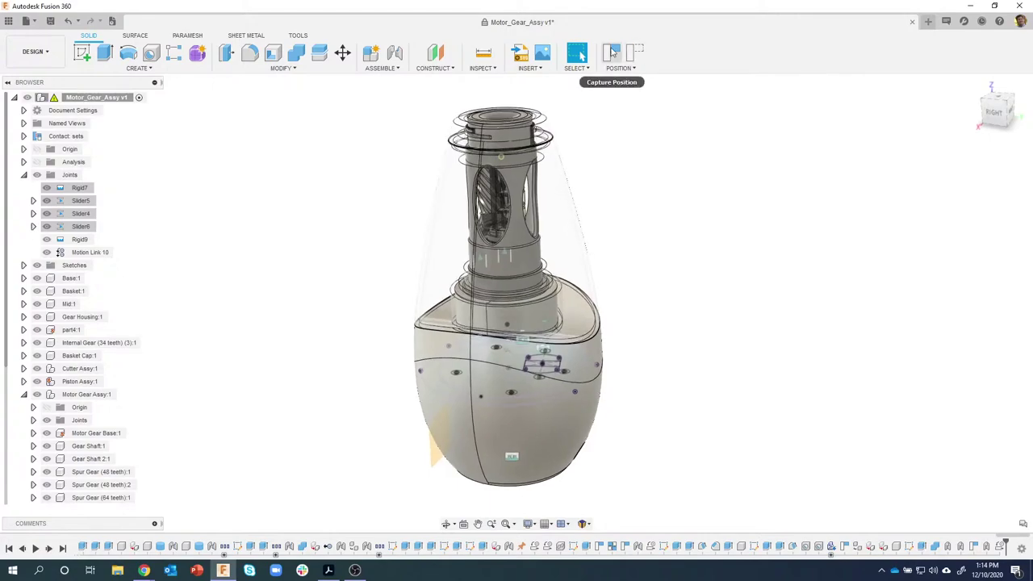
click(611, 51)
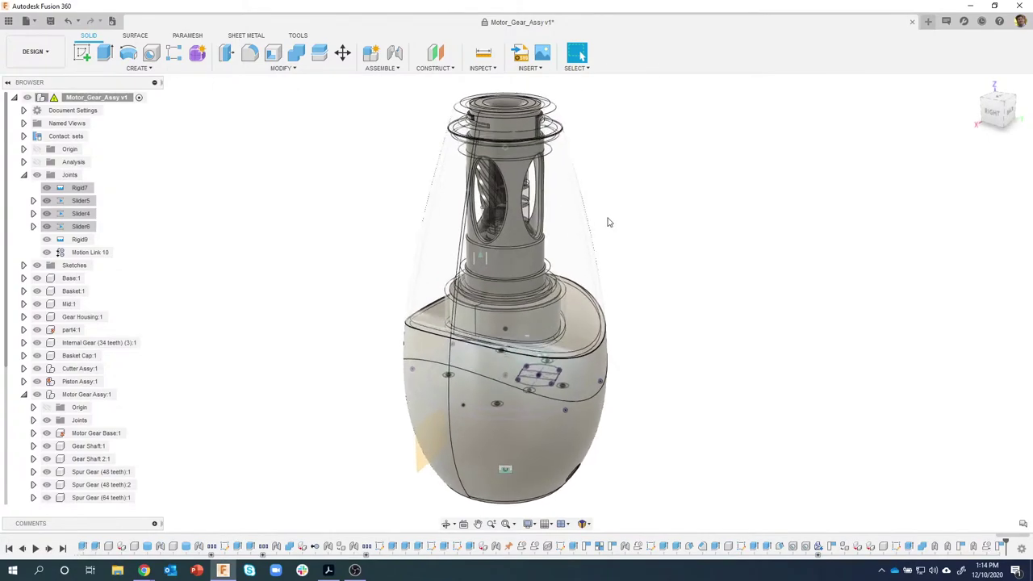